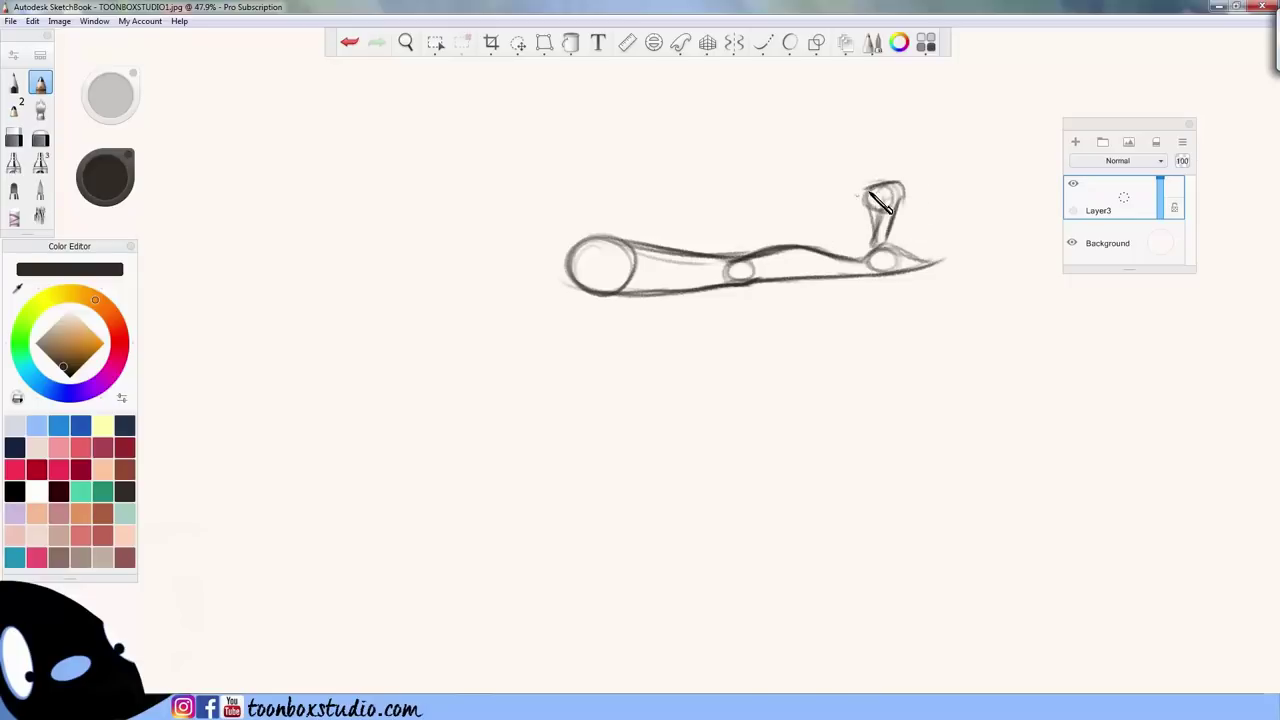
- Sketch the raised second lower leg from the knee, clean up its foot, and redraw it crossing above the other pointed foot
{"action": "left_click_drag", "start_coordinate": [731, 288], "coordinate": [868, 217]}
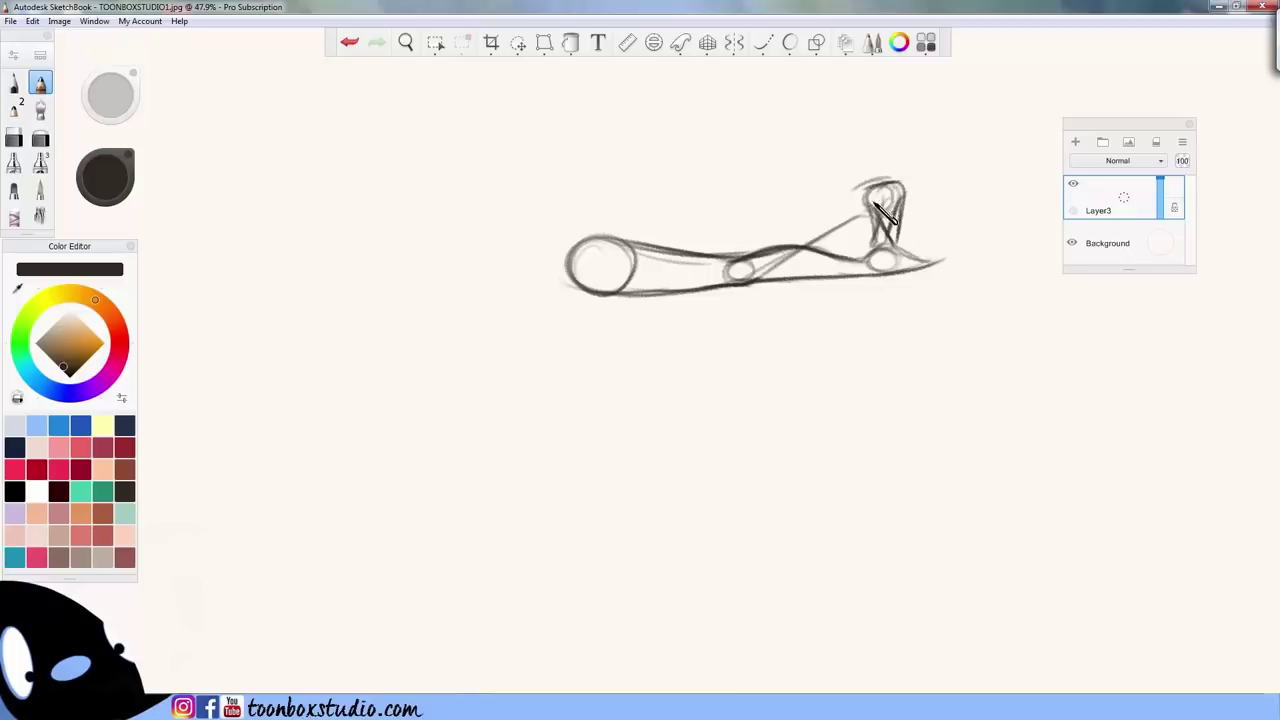
{"action": "mouse_move", "coordinate": [740, 251]}
{"action": "left_mouse_down"}
{"action": "mouse_move", "coordinate": [867, 187]}
{"action": "mouse_move", "coordinate": [851, 203]}
{"action": "mouse_move", "coordinate": [900, 186]}
{"action": "left_mouse_up"}
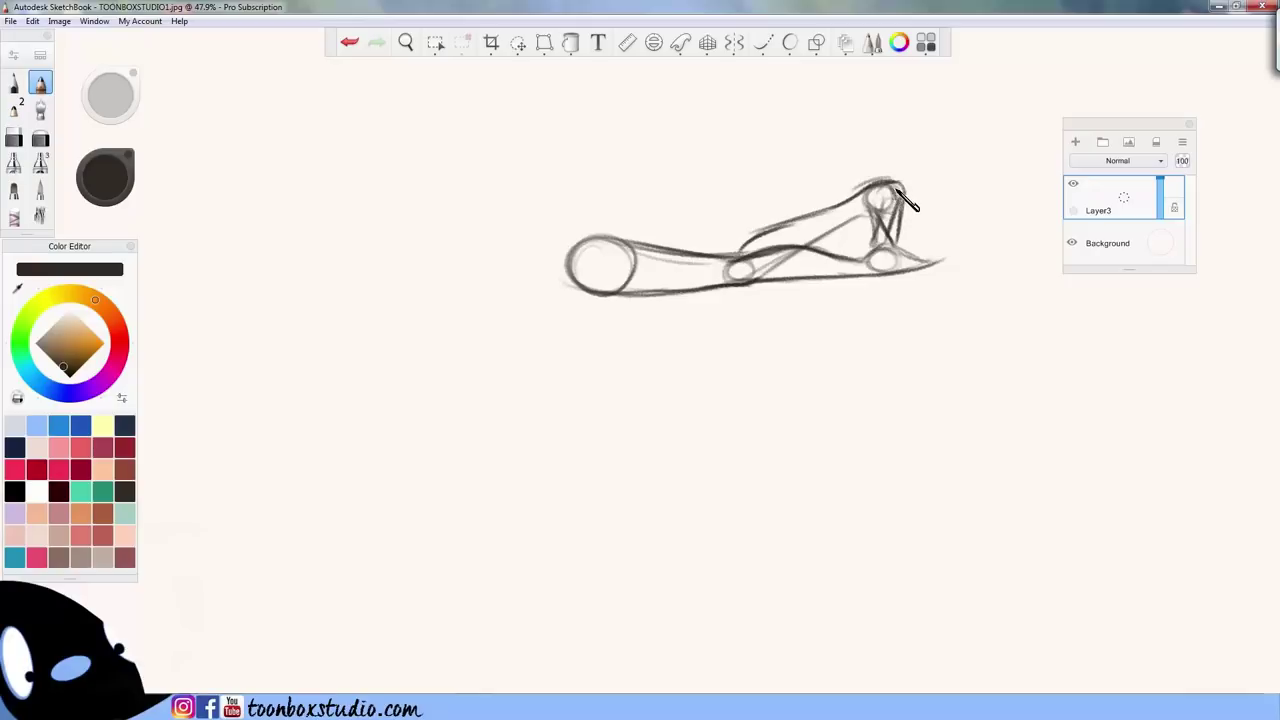
{"action": "key", "text": "e"}
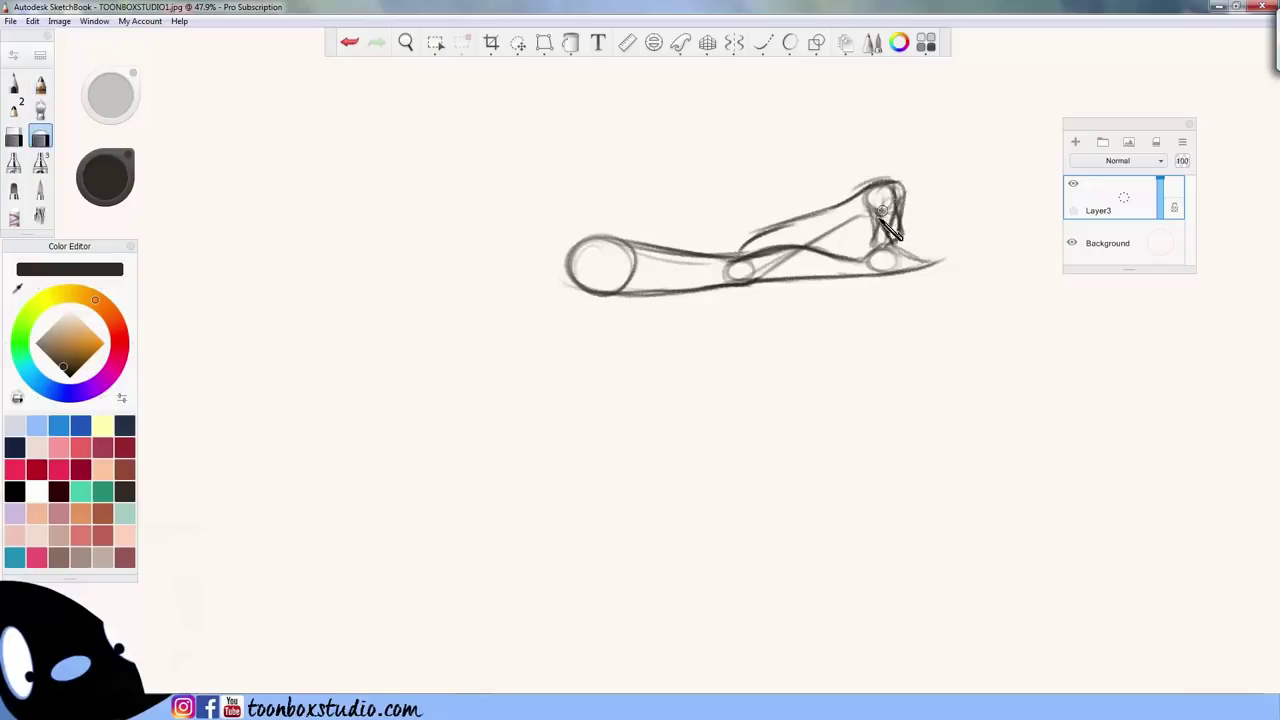
{"action": "mouse_move", "coordinate": [878, 186]}
{"action": "left_mouse_down"}
{"action": "mouse_move", "coordinate": [862, 220]}
{"action": "mouse_move", "coordinate": [894, 205]}
{"action": "mouse_move", "coordinate": [871, 242]}
{"action": "mouse_move", "coordinate": [920, 240]}
{"action": "left_mouse_up"}
{"action": "key", "text": "b"}
{"action": "mouse_move", "coordinate": [874, 188]}
{"action": "left_mouse_down"}
{"action": "mouse_move", "coordinate": [858, 229]}
{"action": "mouse_move", "coordinate": [881, 231]}
{"action": "mouse_move", "coordinate": [864, 216]}
{"action": "mouse_move", "coordinate": [903, 236]}
{"action": "left_mouse_up"}
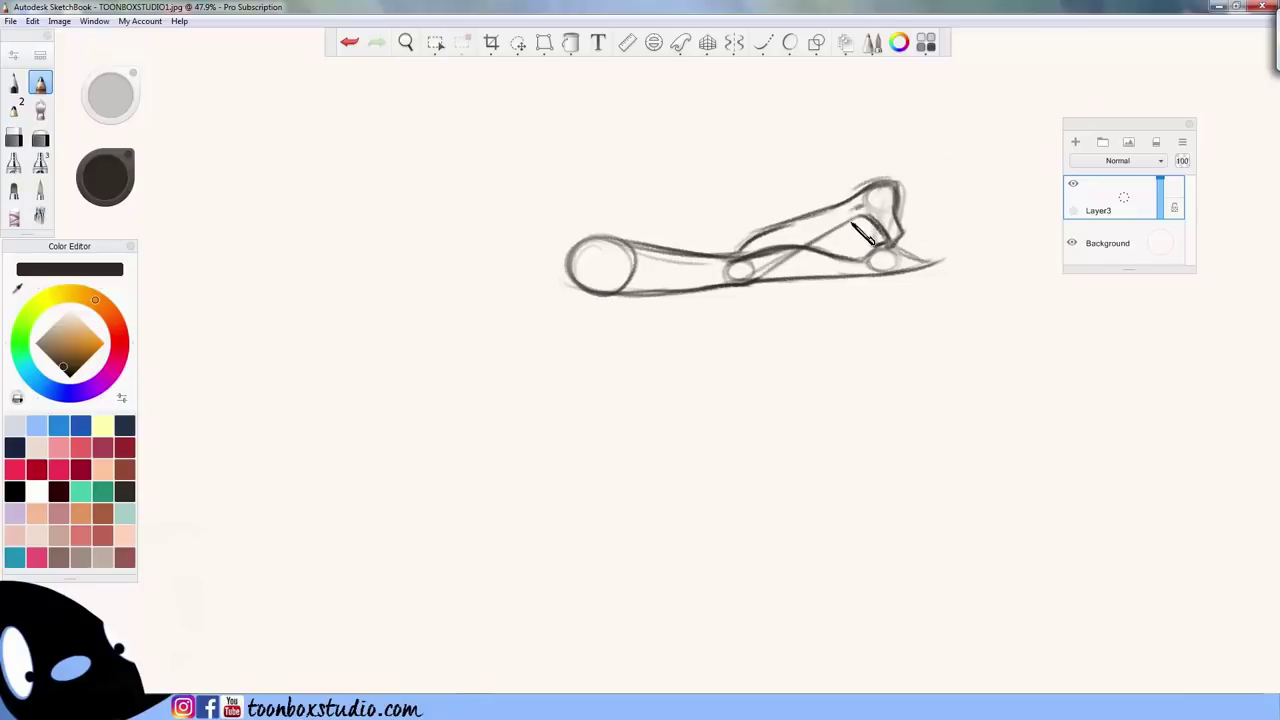
{"action": "mouse_move", "coordinate": [893, 246]}
{"action": "left_mouse_down"}
{"action": "mouse_move", "coordinate": [946, 264]}
{"action": "mouse_move", "coordinate": [921, 270]}
{"action": "mouse_move", "coordinate": [952, 264]}
{"action": "left_mouse_up"}
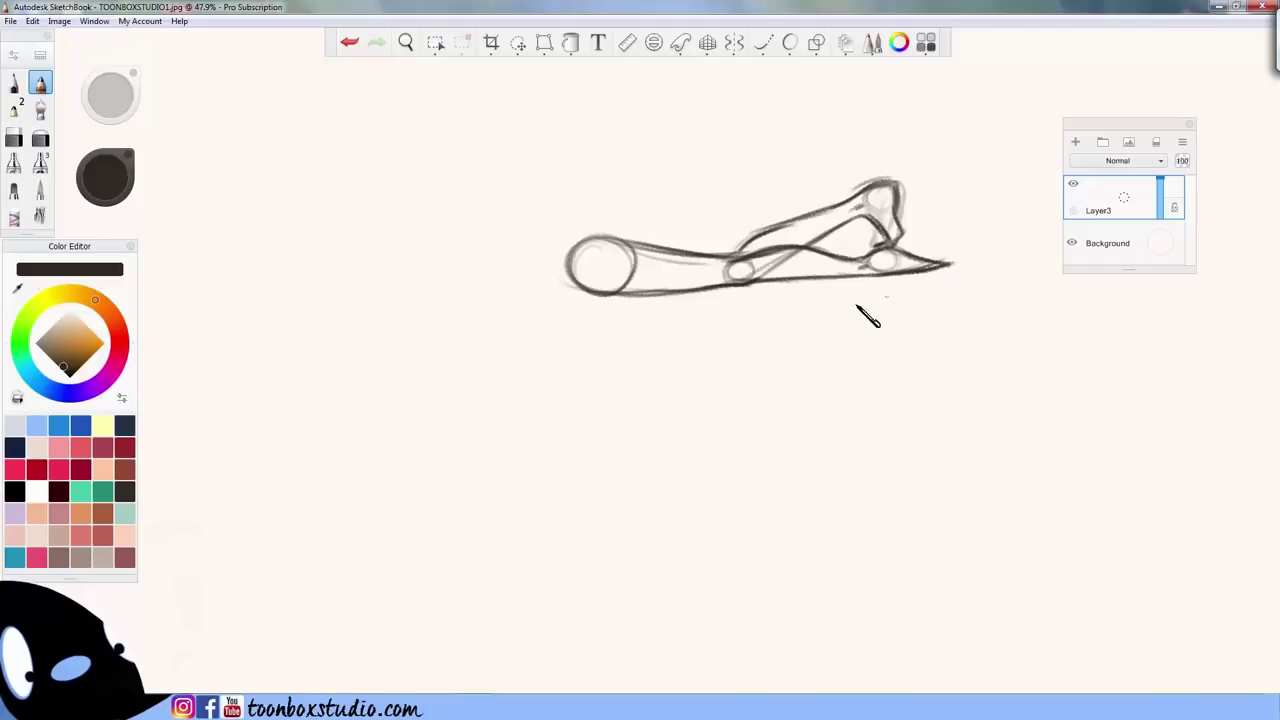
- Sketch the waist oval and the arched torso rising from the hips, with a shoulder circle at the upper end
{"action": "mouse_move", "coordinate": [543, 289]}
{"action": "left_mouse_down"}
{"action": "mouse_move", "coordinate": [557, 258]}
{"action": "mouse_move", "coordinate": [534, 290]}
{"action": "mouse_move", "coordinate": [567, 256]}
{"action": "mouse_move", "coordinate": [593, 278]}
{"action": "mouse_move", "coordinate": [525, 291]}
{"action": "mouse_move", "coordinate": [565, 267]}
{"action": "mouse_move", "coordinate": [479, 259]}
{"action": "mouse_move", "coordinate": [534, 255]}
{"action": "left_mouse_up"}
{"action": "key", "text": "space"}
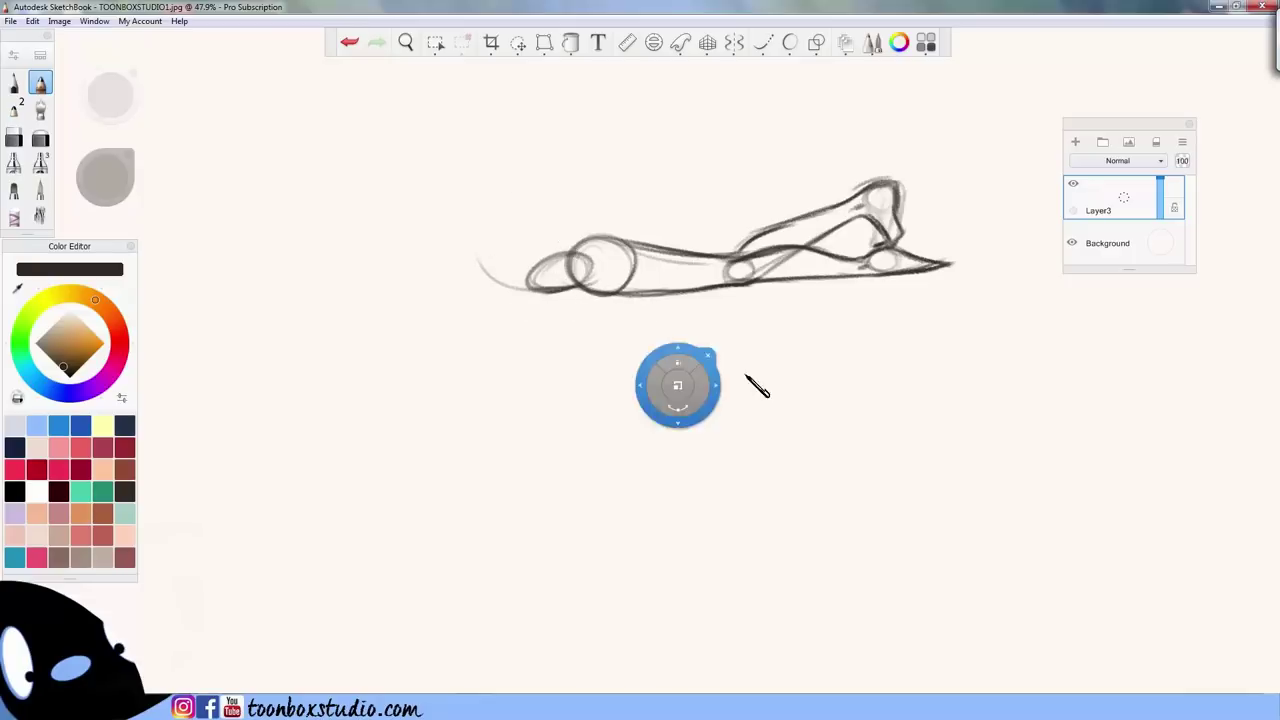
{"action": "left_click_drag", "start_coordinate": [796, 400], "coordinate": [788, 463]}
{"action": "mouse_move", "coordinate": [459, 339]}
{"action": "left_mouse_down"}
{"action": "mouse_move", "coordinate": [487, 258]}
{"action": "mouse_move", "coordinate": [485, 327]}
{"action": "mouse_move", "coordinate": [511, 354]}
{"action": "mouse_move", "coordinate": [443, 301]}
{"action": "mouse_move", "coordinate": [441, 278]}
{"action": "mouse_move", "coordinate": [466, 280]}
{"action": "mouse_move", "coordinate": [522, 337]}
{"action": "mouse_move", "coordinate": [487, 293]}
{"action": "mouse_move", "coordinate": [542, 319]}
{"action": "mouse_move", "coordinate": [459, 336]}
{"action": "mouse_move", "coordinate": [603, 358]}
{"action": "mouse_move", "coordinate": [521, 323]}
{"action": "mouse_move", "coordinate": [471, 270]}
{"action": "mouse_move", "coordinate": [527, 324]}
{"action": "mouse_move", "coordinate": [451, 288]}
{"action": "mouse_move", "coordinate": [466, 342]}
{"action": "mouse_move", "coordinate": [454, 271]}
{"action": "mouse_move", "coordinate": [475, 320]}
{"action": "mouse_move", "coordinate": [508, 317]}
{"action": "mouse_move", "coordinate": [476, 280]}
{"action": "mouse_move", "coordinate": [558, 323]}
{"action": "mouse_move", "coordinate": [580, 300]}
{"action": "mouse_move", "coordinate": [532, 323]}
{"action": "mouse_move", "coordinate": [600, 298]}
{"action": "left_mouse_up"}
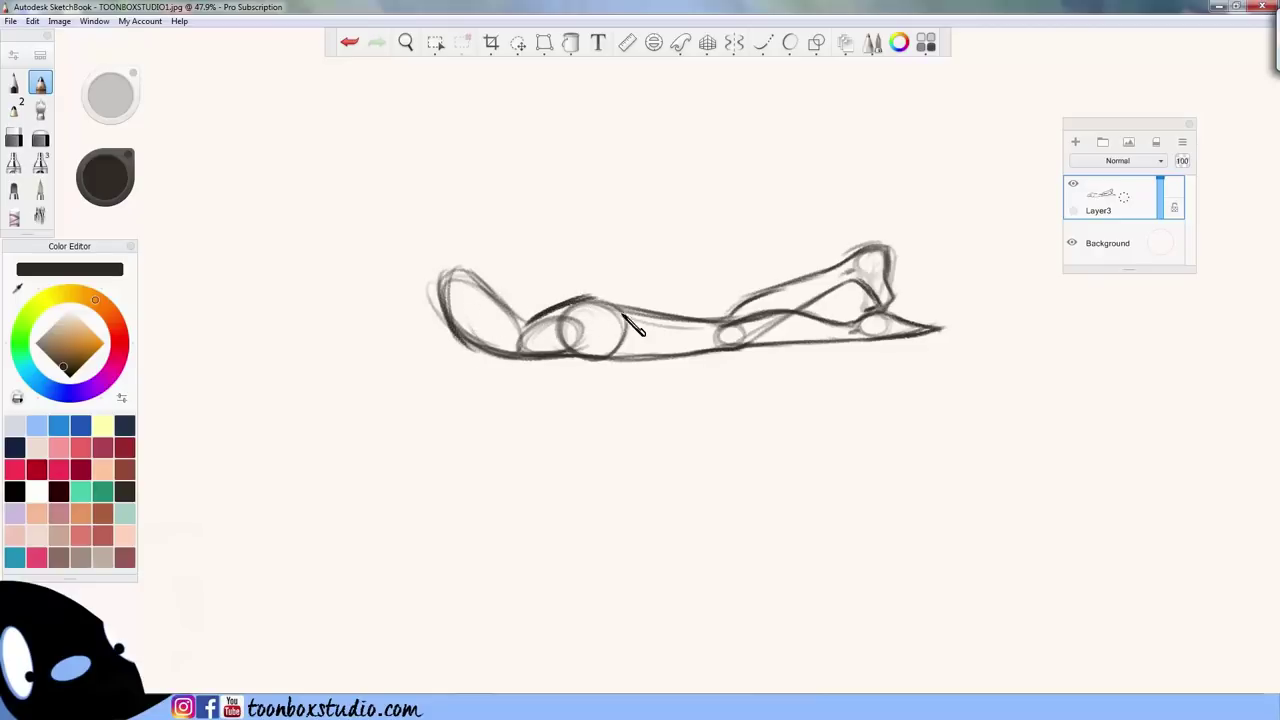
{"action": "mouse_move", "coordinate": [490, 284]}
{"action": "left_mouse_down"}
{"action": "mouse_move", "coordinate": [541, 328]}
{"action": "mouse_move", "coordinate": [435, 288]}
{"action": "mouse_move", "coordinate": [476, 316]}
{"action": "left_mouse_up"}
{"action": "mouse_move", "coordinate": [458, 265]}
{"action": "left_mouse_down"}
{"action": "mouse_move", "coordinate": [449, 323]}
{"action": "mouse_move", "coordinate": [535, 292]}
{"action": "mouse_move", "coordinate": [439, 315]}
{"action": "mouse_move", "coordinate": [469, 277]}
{"action": "left_mouse_up"}
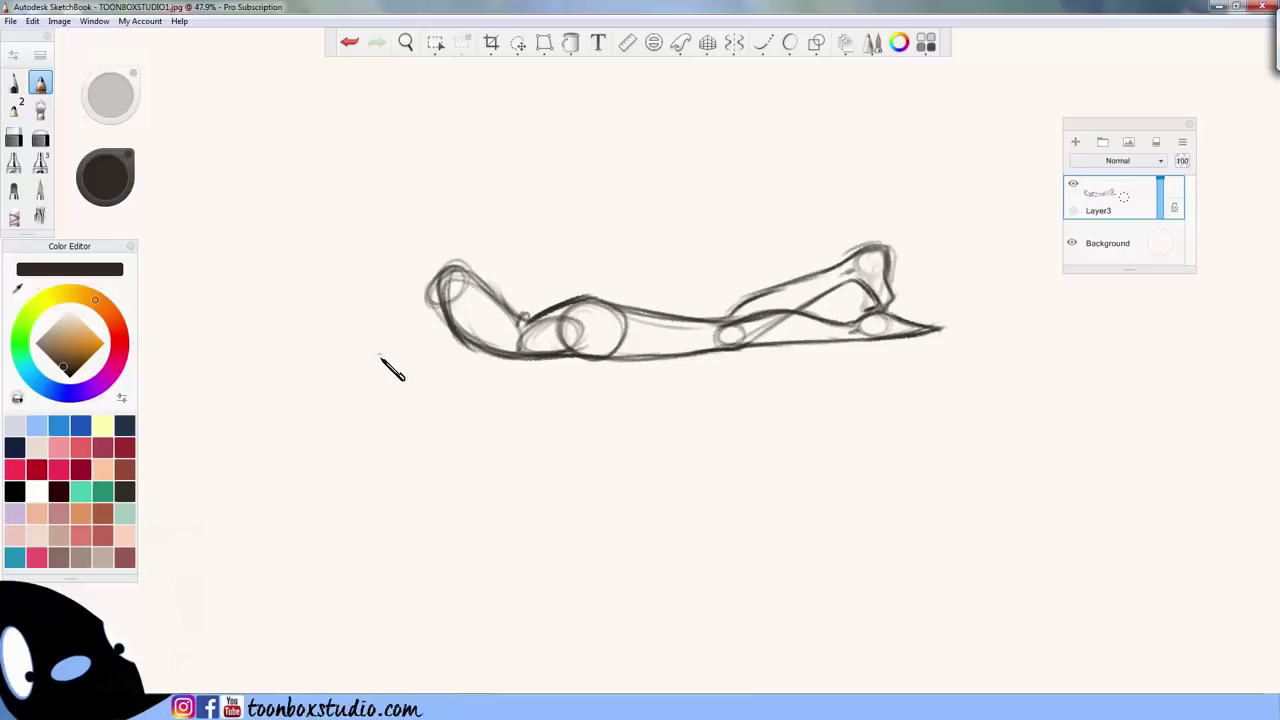
- Sketch a ground line with an elbow circle on it, and the bent supporting arm with its upright forearm
{"action": "left_click_drag", "start_coordinate": [379, 357], "coordinate": [605, 362]}
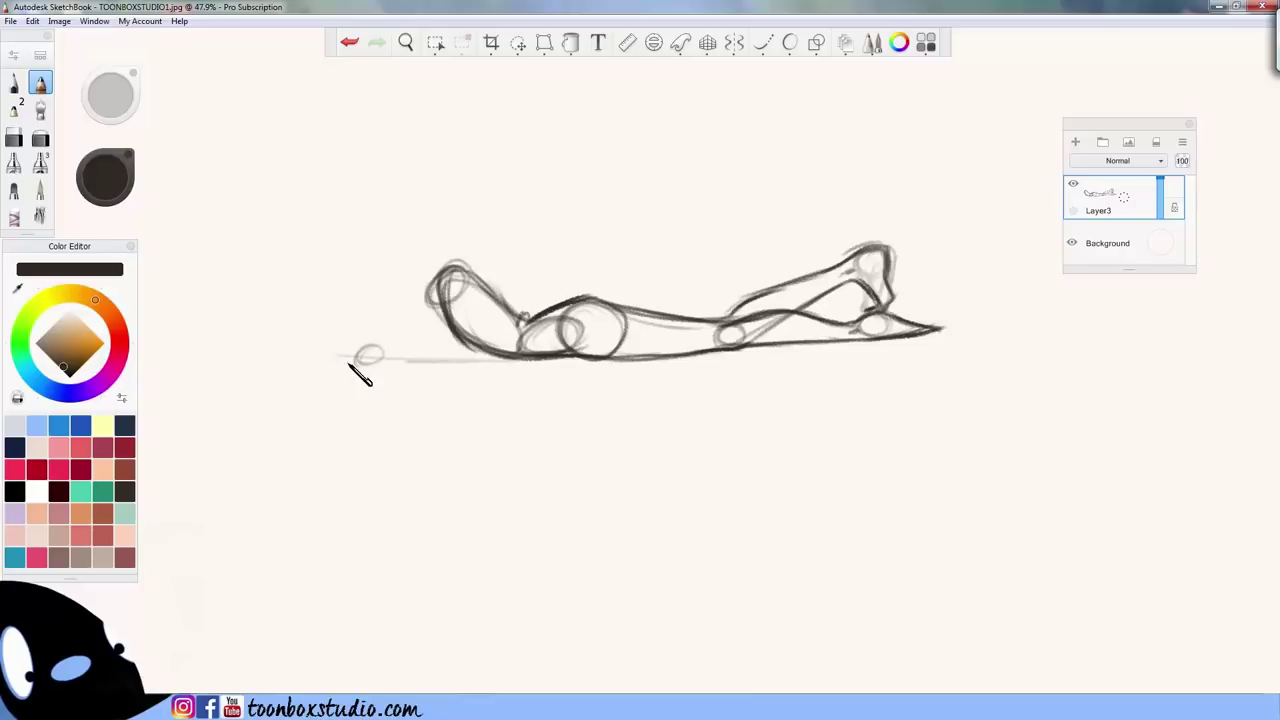
{"action": "mouse_move", "coordinate": [310, 364]}
{"action": "left_mouse_down"}
{"action": "mouse_move", "coordinate": [416, 359]}
{"action": "mouse_move", "coordinate": [372, 360]}
{"action": "mouse_move", "coordinate": [444, 315]}
{"action": "mouse_move", "coordinate": [362, 356]}
{"action": "mouse_move", "coordinate": [358, 284]}
{"action": "mouse_move", "coordinate": [356, 356]}
{"action": "left_mouse_up"}
{"action": "left_click_drag", "start_coordinate": [359, 272], "coordinate": [356, 352]}
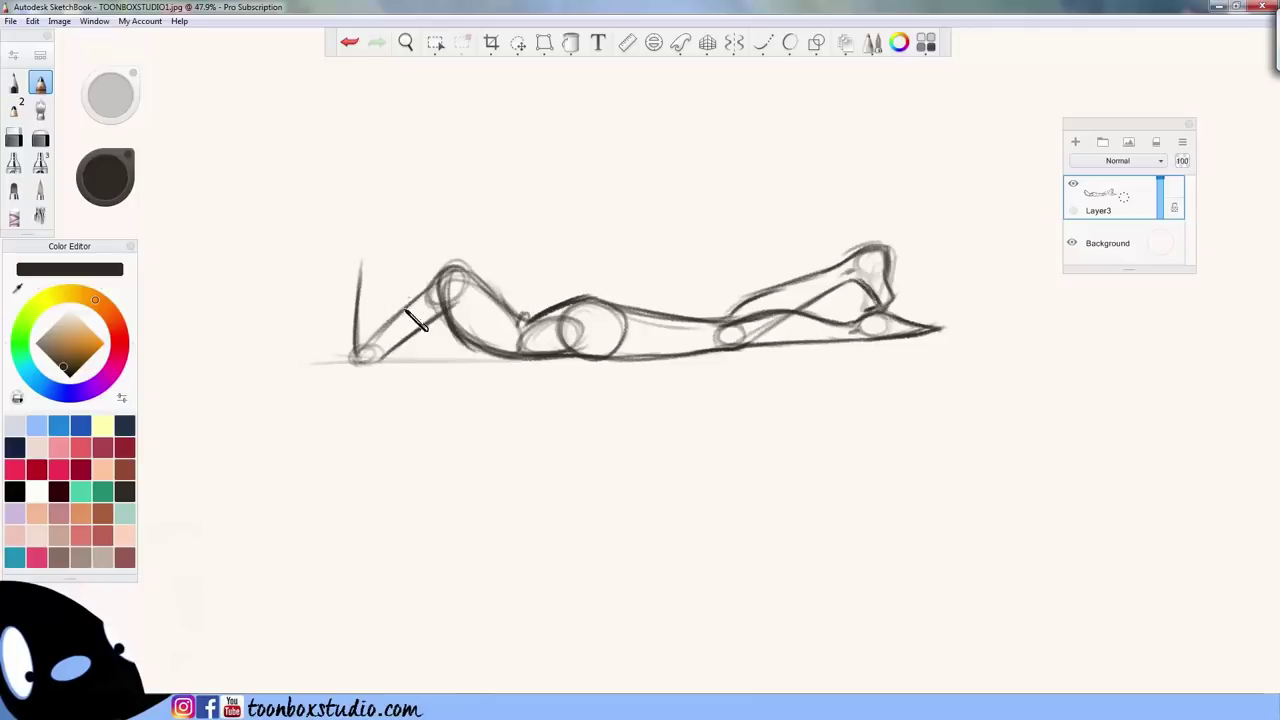
{"action": "left_click_drag", "start_coordinate": [366, 270], "coordinate": [378, 334]}
- Sketch the head and neck above the shoulder, and lasso the head to shift it slightly down toward the body
{"action": "mouse_move", "coordinate": [393, 231]}
{"action": "left_mouse_down"}
{"action": "mouse_move", "coordinate": [437, 237]}
{"action": "mouse_move", "coordinate": [392, 237]}
{"action": "mouse_move", "coordinate": [390, 216]}
{"action": "mouse_move", "coordinate": [429, 232]}
{"action": "mouse_move", "coordinate": [436, 262]}
{"action": "mouse_move", "coordinate": [426, 210]}
{"action": "mouse_move", "coordinate": [429, 222]}
{"action": "mouse_move", "coordinate": [396, 205]}
{"action": "mouse_move", "coordinate": [405, 200]}
{"action": "mouse_move", "coordinate": [387, 220]}
{"action": "mouse_move", "coordinate": [438, 238]}
{"action": "mouse_move", "coordinate": [392, 208]}
{"action": "mouse_move", "coordinate": [415, 208]}
{"action": "mouse_move", "coordinate": [421, 255]}
{"action": "mouse_move", "coordinate": [390, 212]}
{"action": "mouse_move", "coordinate": [425, 265]}
{"action": "mouse_move", "coordinate": [411, 246]}
{"action": "mouse_move", "coordinate": [403, 266]}
{"action": "mouse_move", "coordinate": [397, 252]}
{"action": "mouse_move", "coordinate": [436, 263]}
{"action": "left_mouse_up"}
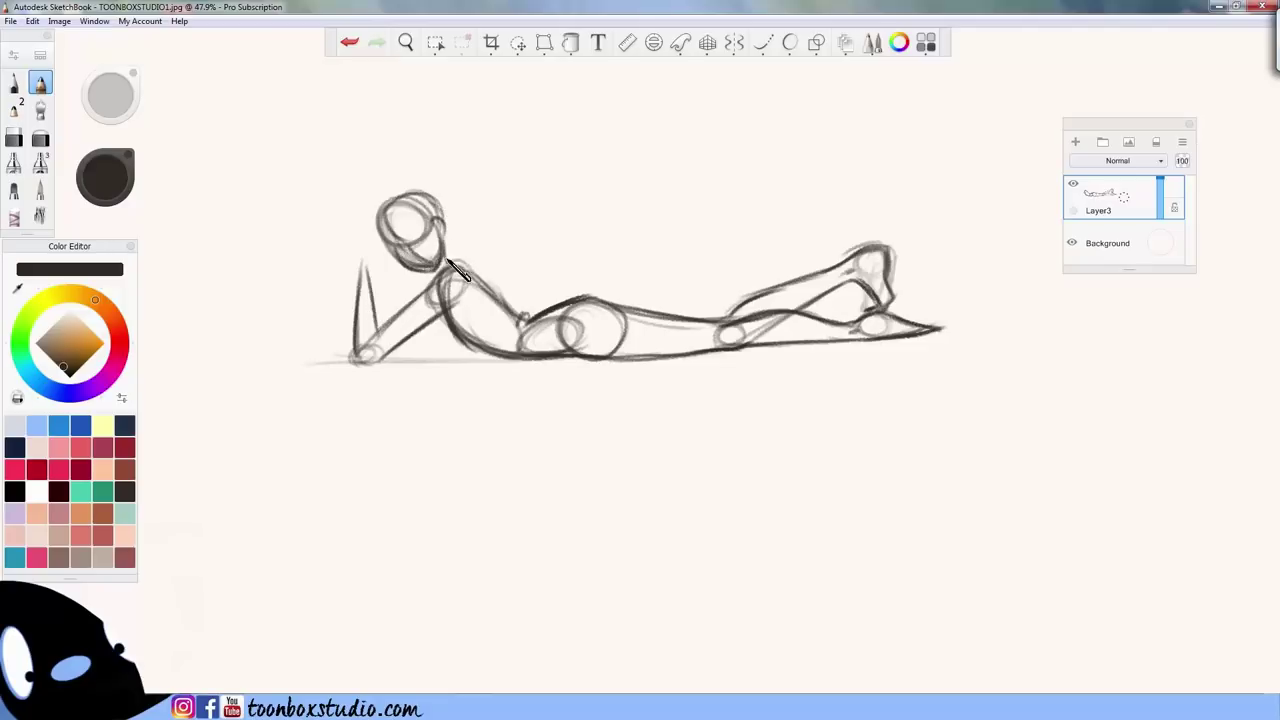
{"action": "left_click_drag", "start_coordinate": [446, 246], "coordinate": [456, 270]}
{"action": "left_click", "coordinate": [518, 42]}
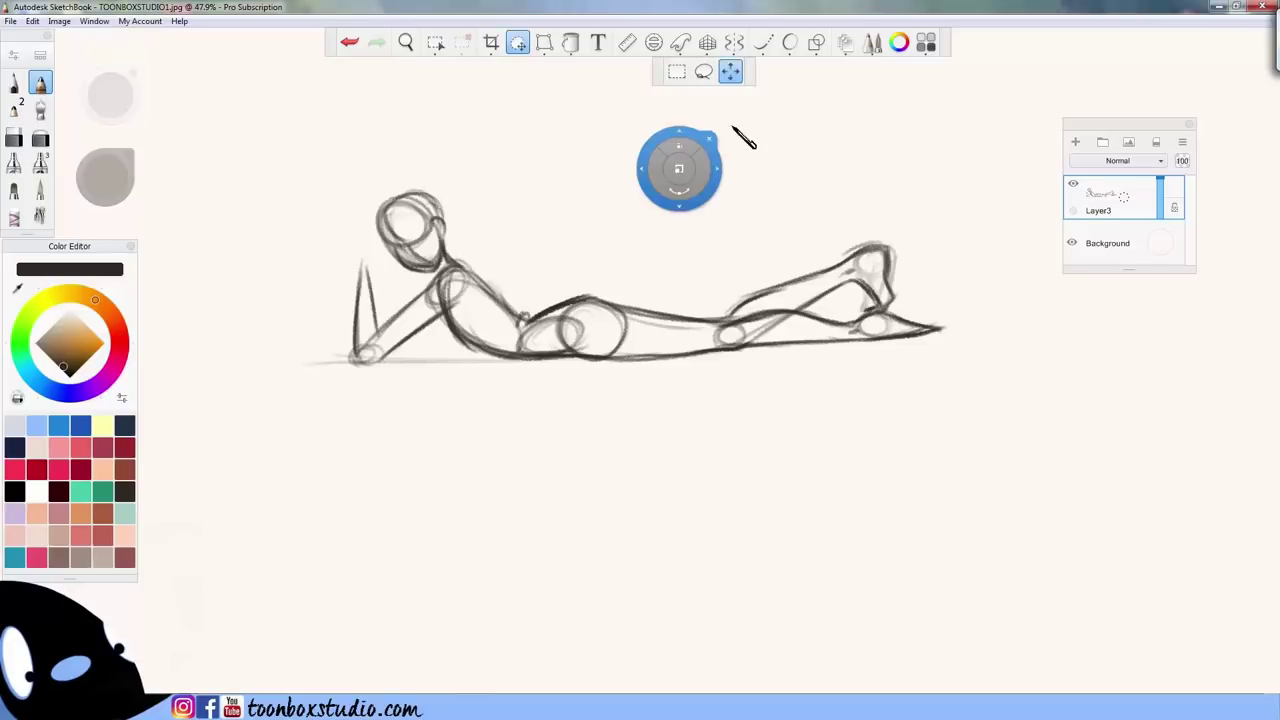
{"action": "left_click_drag", "start_coordinate": [485, 195], "coordinate": [420, 285]}
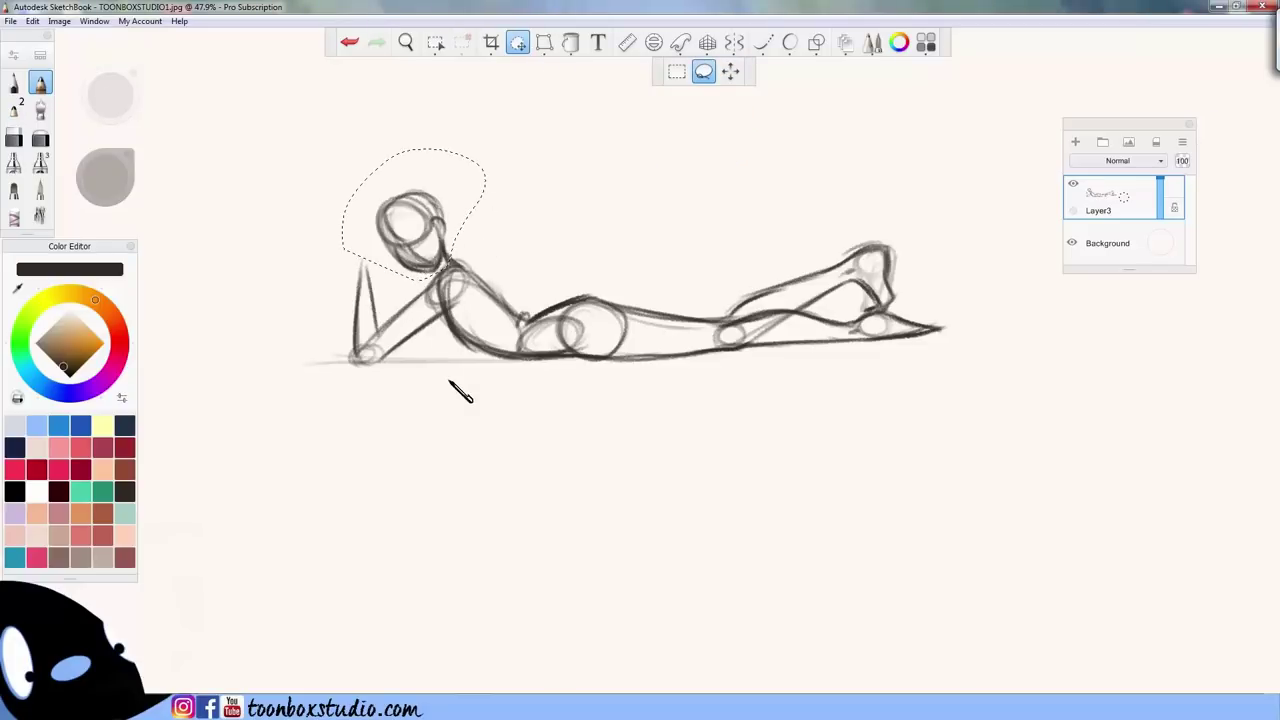
{"action": "left_click_drag", "start_coordinate": [587, 443], "coordinate": [588, 454]}
{"action": "key", "text": "ctrl+d"}
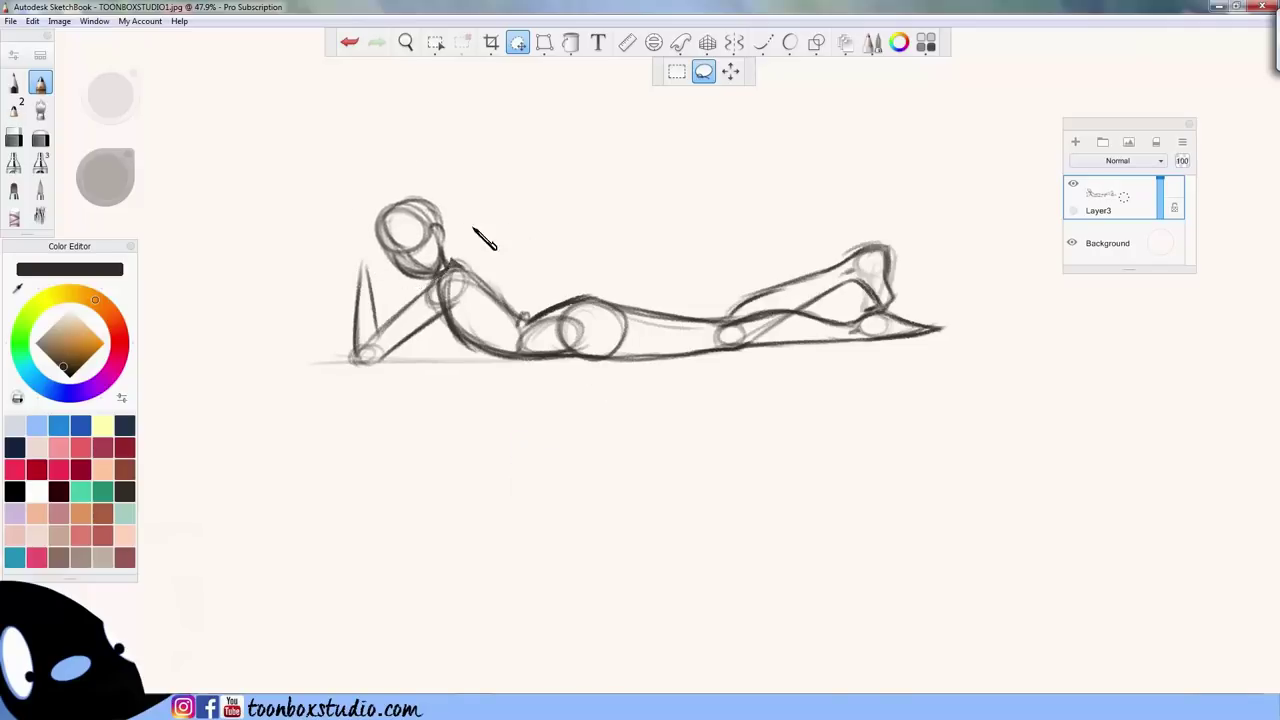
- Erase the stray lines at the upper back and redraw the shoulder, upper arm, elbow and chest with darker lines
{"action": "key", "text": "e"}
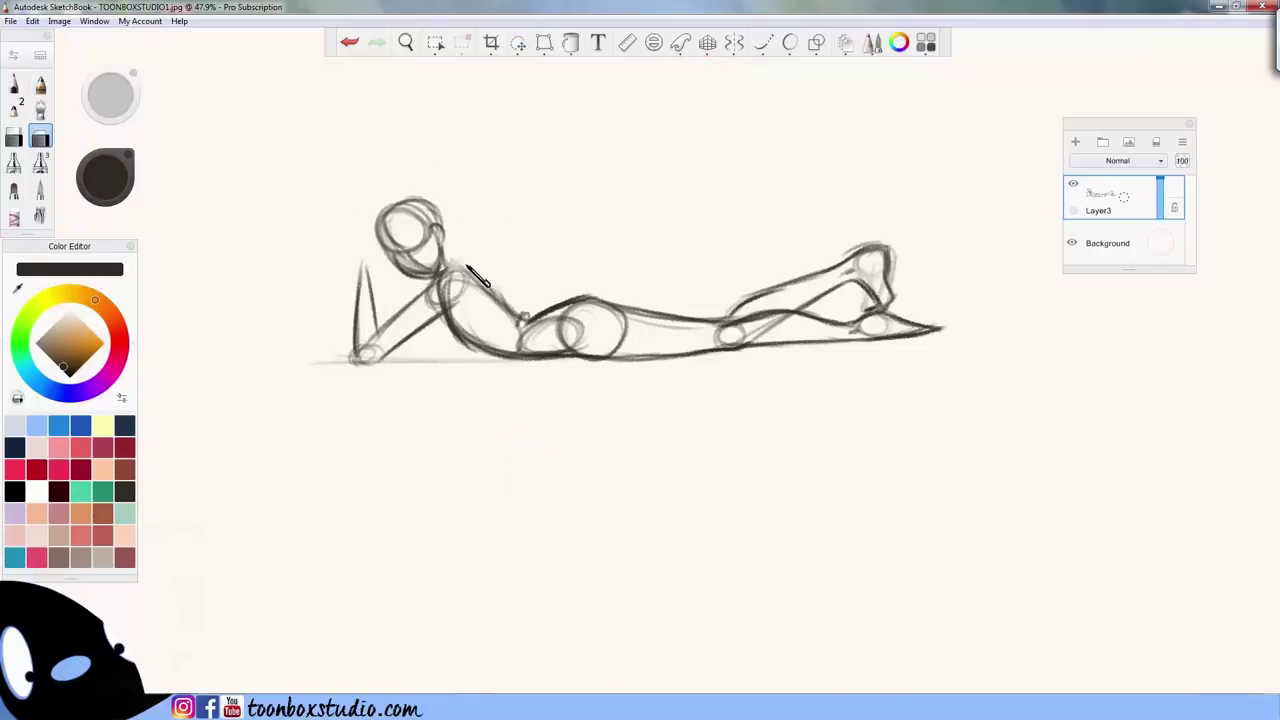
{"action": "key", "text": "e"}
{"action": "mouse_move", "coordinate": [409, 309]}
{"action": "left_mouse_down"}
{"action": "mouse_move", "coordinate": [461, 274]}
{"action": "mouse_move", "coordinate": [437, 282]}
{"action": "mouse_move", "coordinate": [482, 280]}
{"action": "left_mouse_up"}
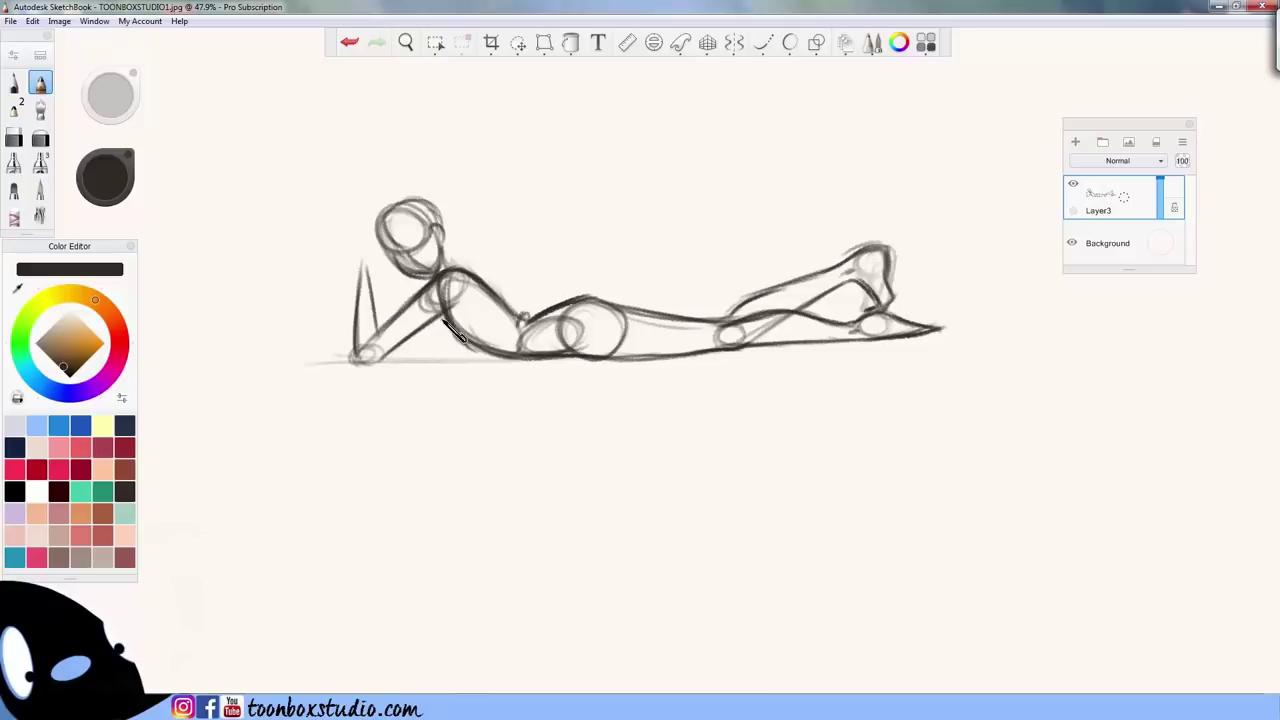
{"action": "mouse_move", "coordinate": [468, 302]}
{"action": "left_mouse_down"}
{"action": "mouse_move", "coordinate": [365, 365]}
{"action": "mouse_move", "coordinate": [457, 303]}
{"action": "left_mouse_up"}
{"action": "left_click_drag", "start_coordinate": [372, 357], "coordinate": [373, 334]}
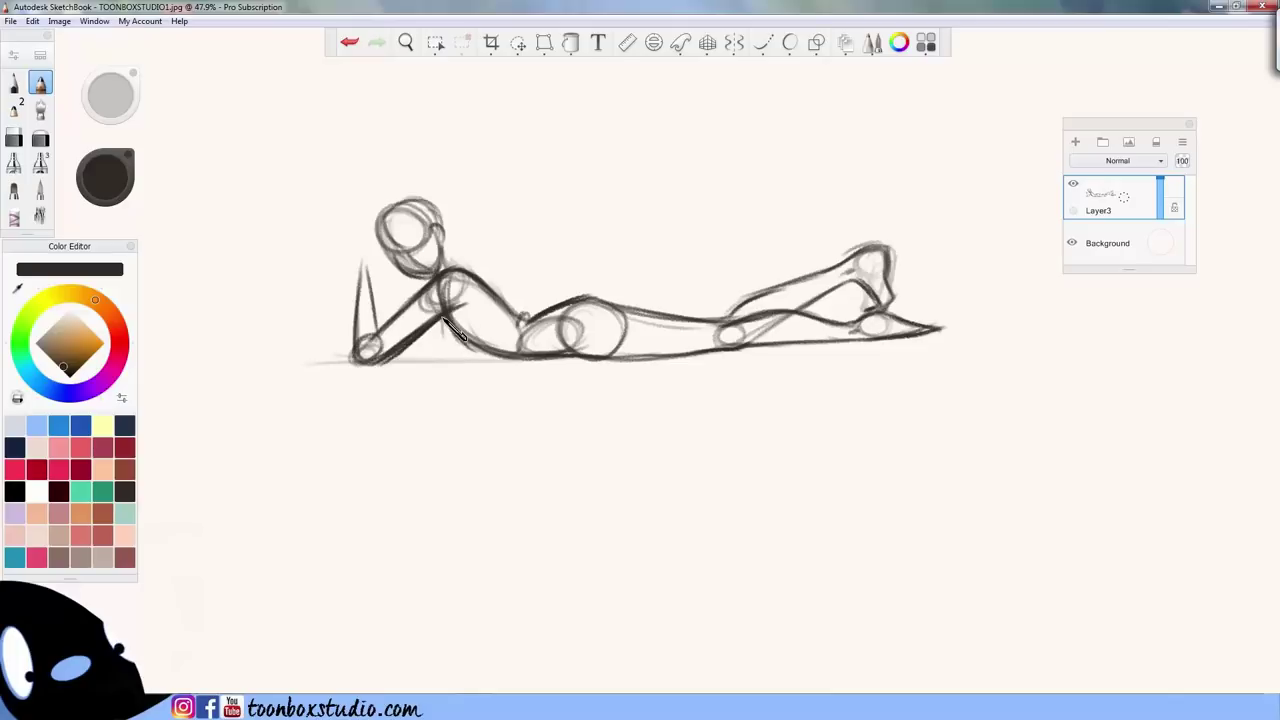
{"action": "mouse_move", "coordinate": [447, 320]}
{"action": "left_mouse_down"}
{"action": "mouse_move", "coordinate": [526, 360]}
{"action": "mouse_move", "coordinate": [475, 354]}
{"action": "mouse_move", "coordinate": [513, 356]}
{"action": "left_mouse_up"}
- Sketch the hand and a small long-eared bunny beside the head, with its body hanging behind the upright forearm
{"action": "mouse_move", "coordinate": [422, 210]}
{"action": "left_mouse_down"}
{"action": "mouse_move", "coordinate": [384, 224]}
{"action": "mouse_move", "coordinate": [437, 236]}
{"action": "mouse_move", "coordinate": [380, 228]}
{"action": "mouse_move", "coordinate": [400, 254]}
{"action": "mouse_move", "coordinate": [422, 236]}
{"action": "mouse_move", "coordinate": [368, 266]}
{"action": "left_mouse_up"}
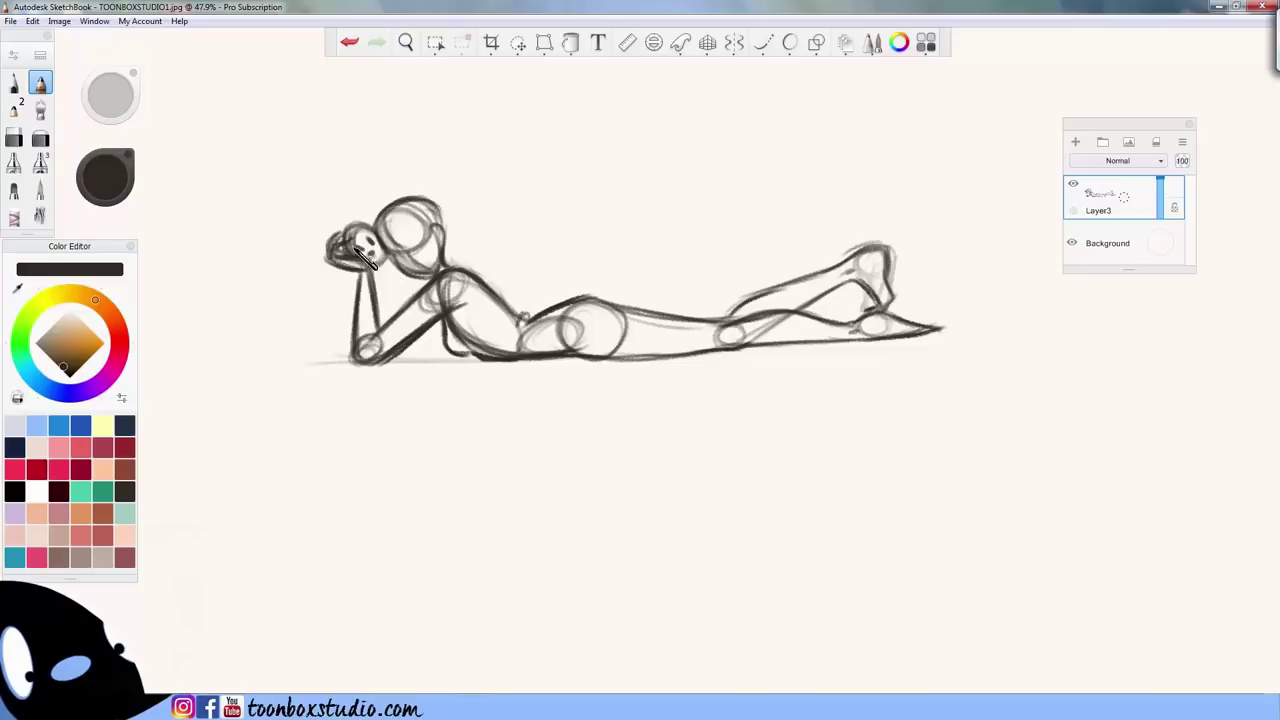
{"action": "mouse_move", "coordinate": [360, 232]}
{"action": "left_mouse_down"}
{"action": "mouse_move", "coordinate": [302, 218]}
{"action": "mouse_move", "coordinate": [322, 229]}
{"action": "mouse_move", "coordinate": [306, 234]}
{"action": "mouse_move", "coordinate": [350, 226]}
{"action": "left_mouse_up"}
{"action": "mouse_move", "coordinate": [358, 276]}
{"action": "left_mouse_down"}
{"action": "mouse_move", "coordinate": [332, 332]}
{"action": "mouse_move", "coordinate": [351, 329]}
{"action": "left_mouse_up"}
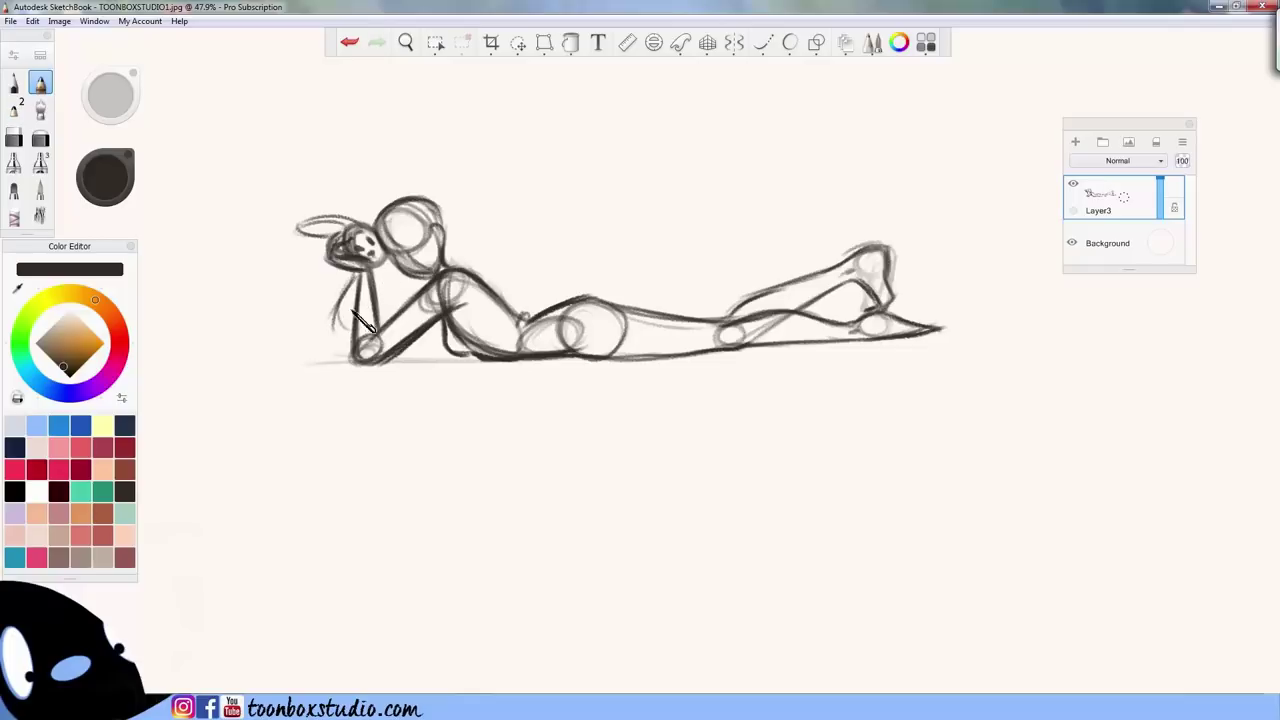
{"action": "mouse_move", "coordinate": [377, 269]}
{"action": "left_mouse_down"}
{"action": "mouse_move", "coordinate": [377, 322]}
{"action": "mouse_move", "coordinate": [382, 308]}
{"action": "mouse_move", "coordinate": [338, 345]}
{"action": "left_mouse_up"}
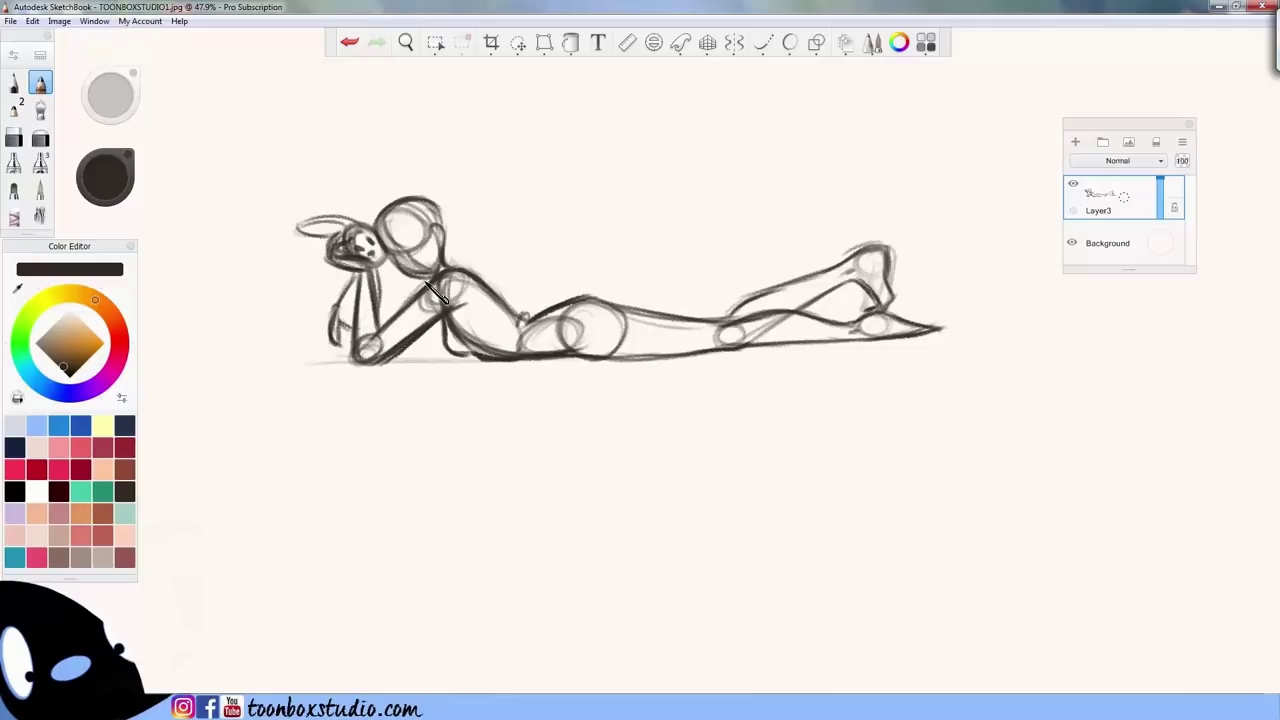
{"action": "mouse_move", "coordinate": [446, 284]}
{"action": "left_mouse_down"}
{"action": "mouse_move", "coordinate": [376, 342]}
{"action": "mouse_move", "coordinate": [434, 282]}
{"action": "left_mouse_up"}
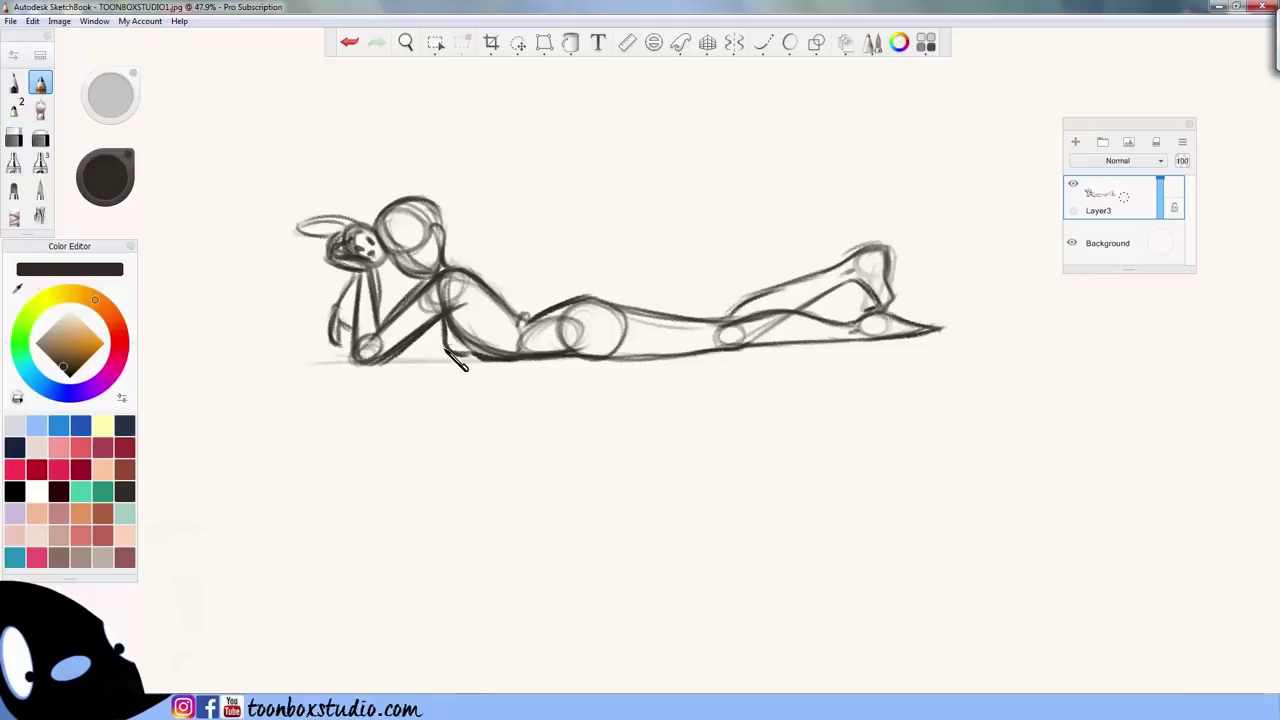
- Darken the outline of the figure's underside, buttocks, thigh and the calf resting on the ground
{"action": "mouse_move", "coordinate": [444, 349]}
{"action": "left_mouse_down"}
{"action": "mouse_move", "coordinate": [449, 317]}
{"action": "mouse_move", "coordinate": [454, 358]}
{"action": "mouse_move", "coordinate": [475, 354]}
{"action": "mouse_move", "coordinate": [446, 345]}
{"action": "mouse_move", "coordinate": [509, 365]}
{"action": "mouse_move", "coordinate": [734, 348]}
{"action": "mouse_move", "coordinate": [764, 341]}
{"action": "mouse_move", "coordinate": [791, 300]}
{"action": "mouse_move", "coordinate": [724, 345]}
{"action": "left_mouse_up"}
{"action": "mouse_move", "coordinate": [575, 300]}
{"action": "left_mouse_down"}
{"action": "mouse_move", "coordinate": [676, 319]}
{"action": "mouse_move", "coordinate": [640, 311]}
{"action": "mouse_move", "coordinate": [820, 313]}
{"action": "mouse_move", "coordinate": [772, 299]}
{"action": "mouse_move", "coordinate": [749, 316]}
{"action": "mouse_move", "coordinate": [848, 336]}
{"action": "mouse_move", "coordinate": [742, 325]}
{"action": "mouse_move", "coordinate": [763, 315]}
{"action": "mouse_move", "coordinate": [736, 324]}
{"action": "mouse_move", "coordinate": [789, 311]}
{"action": "mouse_move", "coordinate": [760, 313]}
{"action": "mouse_move", "coordinate": [896, 330]}
{"action": "mouse_move", "coordinate": [716, 325]}
{"action": "mouse_move", "coordinate": [783, 311]}
{"action": "mouse_move", "coordinate": [855, 328]}
{"action": "left_mouse_up"}
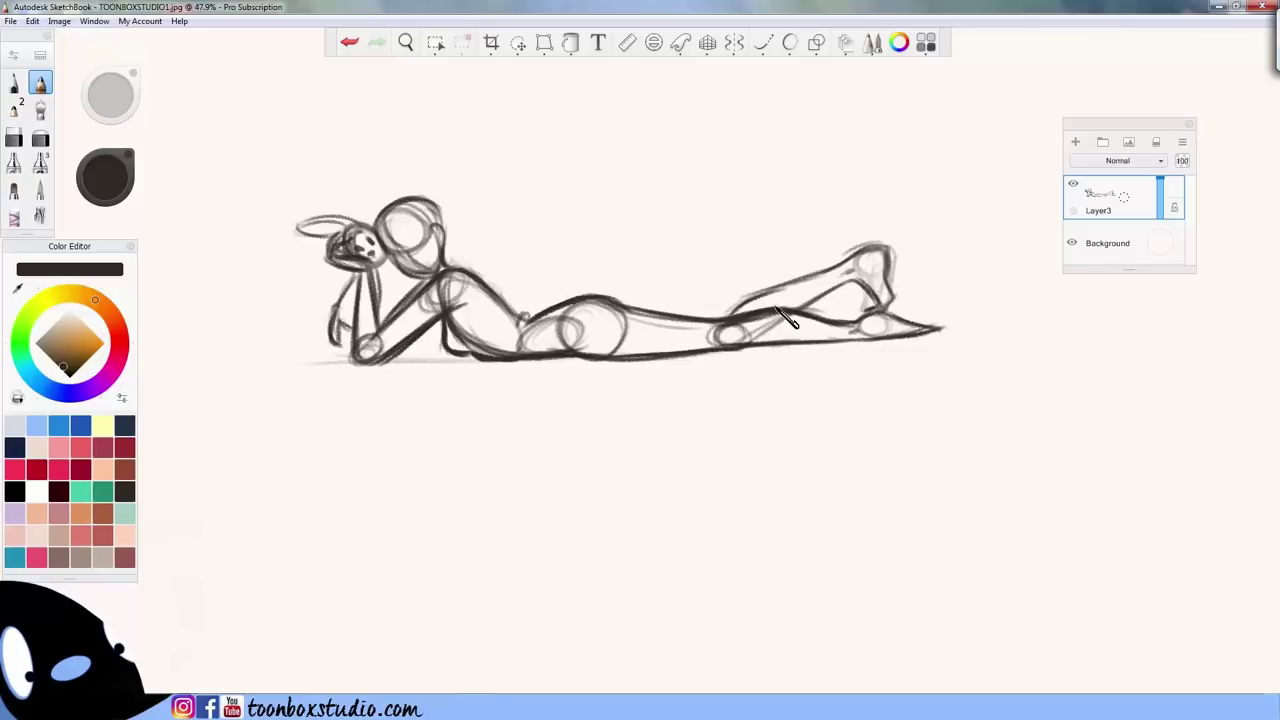
{"action": "key", "text": "s"}
{"action": "mouse_move", "coordinate": [822, 316]}
{"action": "left_mouse_down"}
{"action": "mouse_move", "coordinate": [709, 327]}
{"action": "mouse_move", "coordinate": [801, 313]}
{"action": "mouse_move", "coordinate": [745, 320]}
{"action": "mouse_move", "coordinate": [857, 323]}
{"action": "left_mouse_up"}
{"action": "key", "text": "s"}
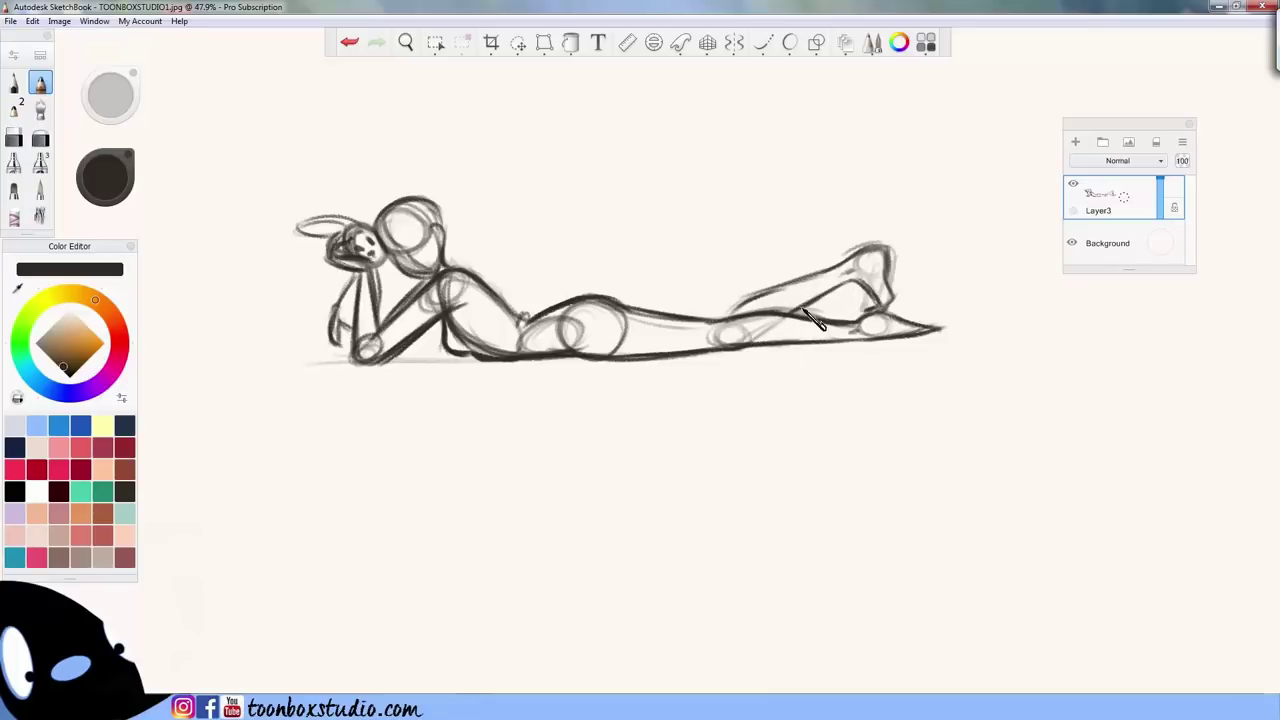
- Mark the knee, darken the raised lower leg's outline and shade that leg with light hatching
{"action": "mouse_move", "coordinate": [724, 335]}
{"action": "left_mouse_down"}
{"action": "mouse_move", "coordinate": [741, 336]}
{"action": "mouse_move", "coordinate": [724, 335]}
{"action": "left_mouse_up"}
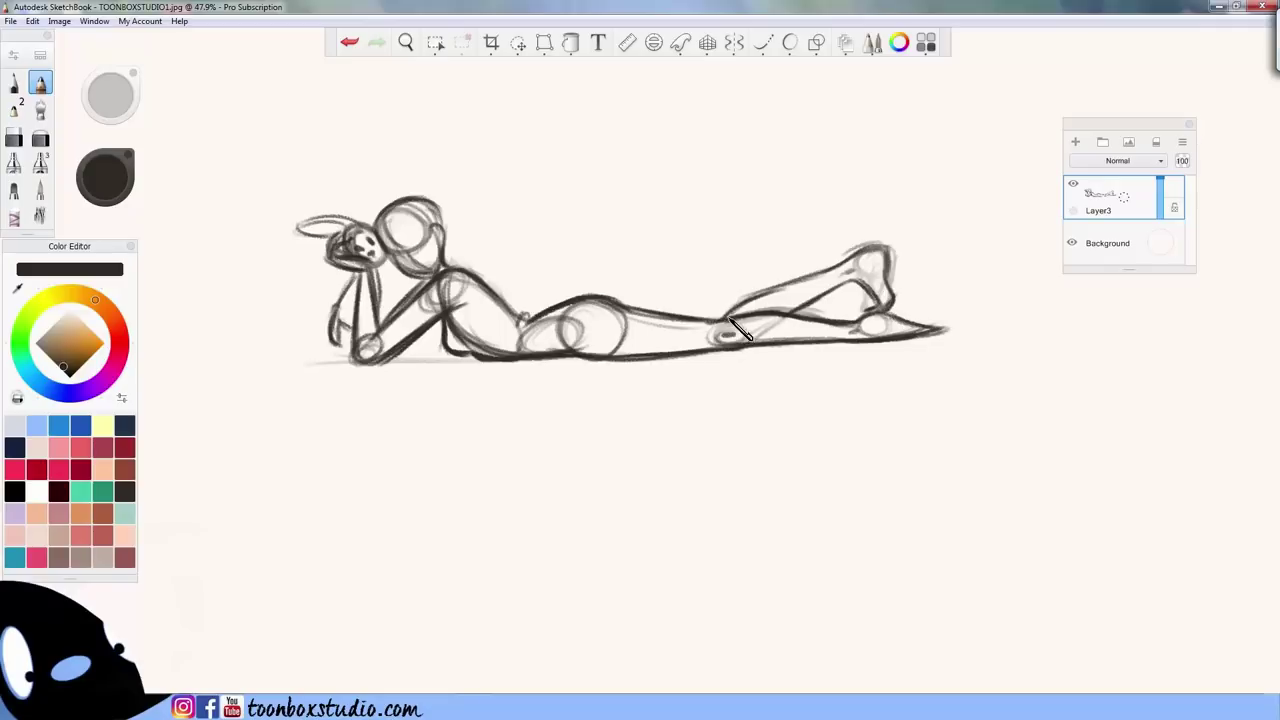
{"action": "mouse_move", "coordinate": [738, 308]}
{"action": "left_mouse_down"}
{"action": "mouse_move", "coordinate": [828, 273]}
{"action": "mouse_move", "coordinate": [796, 281]}
{"action": "mouse_move", "coordinate": [860, 241]}
{"action": "mouse_move", "coordinate": [840, 270]}
{"action": "mouse_move", "coordinate": [880, 250]}
{"action": "mouse_move", "coordinate": [892, 253]}
{"action": "mouse_move", "coordinate": [891, 304]}
{"action": "left_mouse_up"}
{"action": "mouse_move", "coordinate": [745, 330]}
{"action": "left_mouse_down"}
{"action": "mouse_move", "coordinate": [781, 297]}
{"action": "mouse_move", "coordinate": [798, 311]}
{"action": "mouse_move", "coordinate": [832, 270]}
{"action": "mouse_move", "coordinate": [884, 286]}
{"action": "left_mouse_up"}
- Sketch voluminous hair falling behind the shoulder, and draw the bangs and the smiling facial features
{"action": "mouse_move", "coordinate": [399, 203]}
{"action": "left_mouse_down"}
{"action": "mouse_move", "coordinate": [420, 220]}
{"action": "mouse_move", "coordinate": [430, 205]}
{"action": "mouse_move", "coordinate": [410, 190]}
{"action": "mouse_move", "coordinate": [395, 203]}
{"action": "mouse_move", "coordinate": [405, 172]}
{"action": "mouse_move", "coordinate": [458, 180]}
{"action": "mouse_move", "coordinate": [485, 285]}
{"action": "left_mouse_up"}
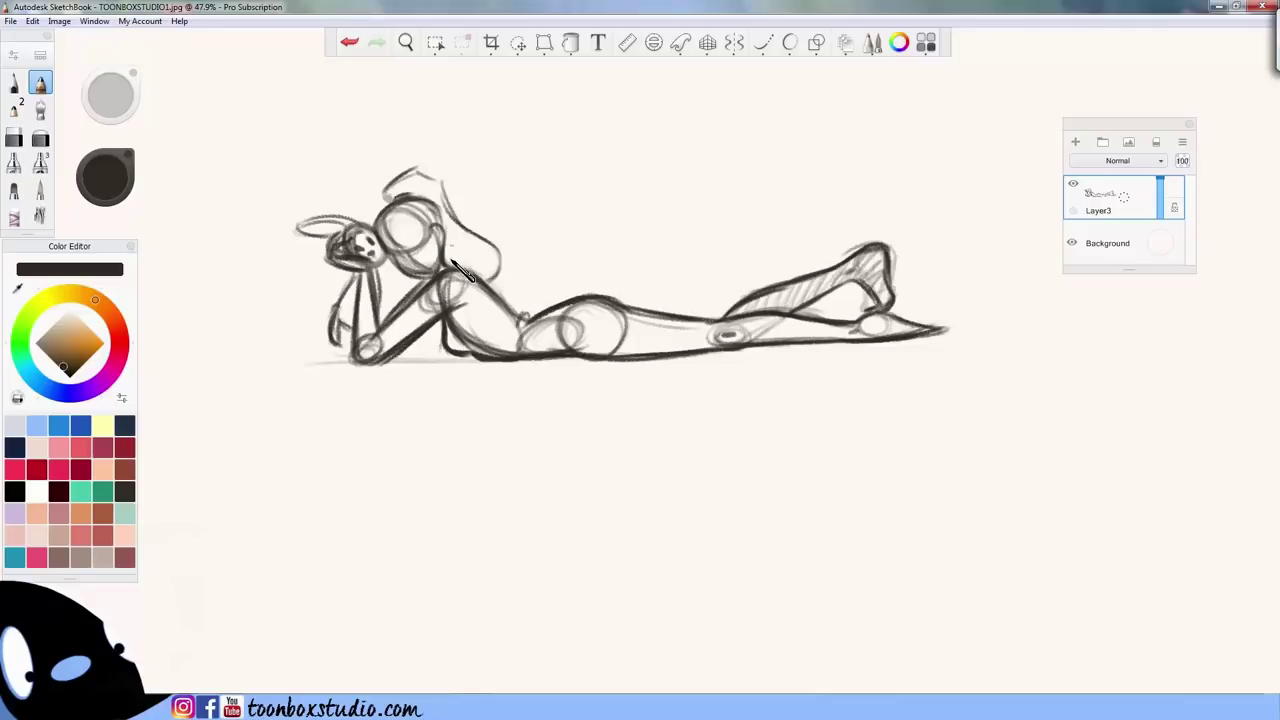
{"action": "left_click_drag", "start_coordinate": [443, 190], "coordinate": [463, 222]}
{"action": "mouse_move", "coordinate": [419, 171]}
{"action": "left_mouse_down"}
{"action": "mouse_move", "coordinate": [456, 199]}
{"action": "mouse_move", "coordinate": [443, 254]}
{"action": "mouse_move", "coordinate": [425, 206]}
{"action": "mouse_move", "coordinate": [403, 230]}
{"action": "mouse_move", "coordinate": [437, 228]}
{"action": "mouse_move", "coordinate": [384, 228]}
{"action": "mouse_move", "coordinate": [402, 243]}
{"action": "mouse_move", "coordinate": [371, 228]}
{"action": "mouse_move", "coordinate": [410, 198]}
{"action": "mouse_move", "coordinate": [382, 241]}
{"action": "left_mouse_up"}
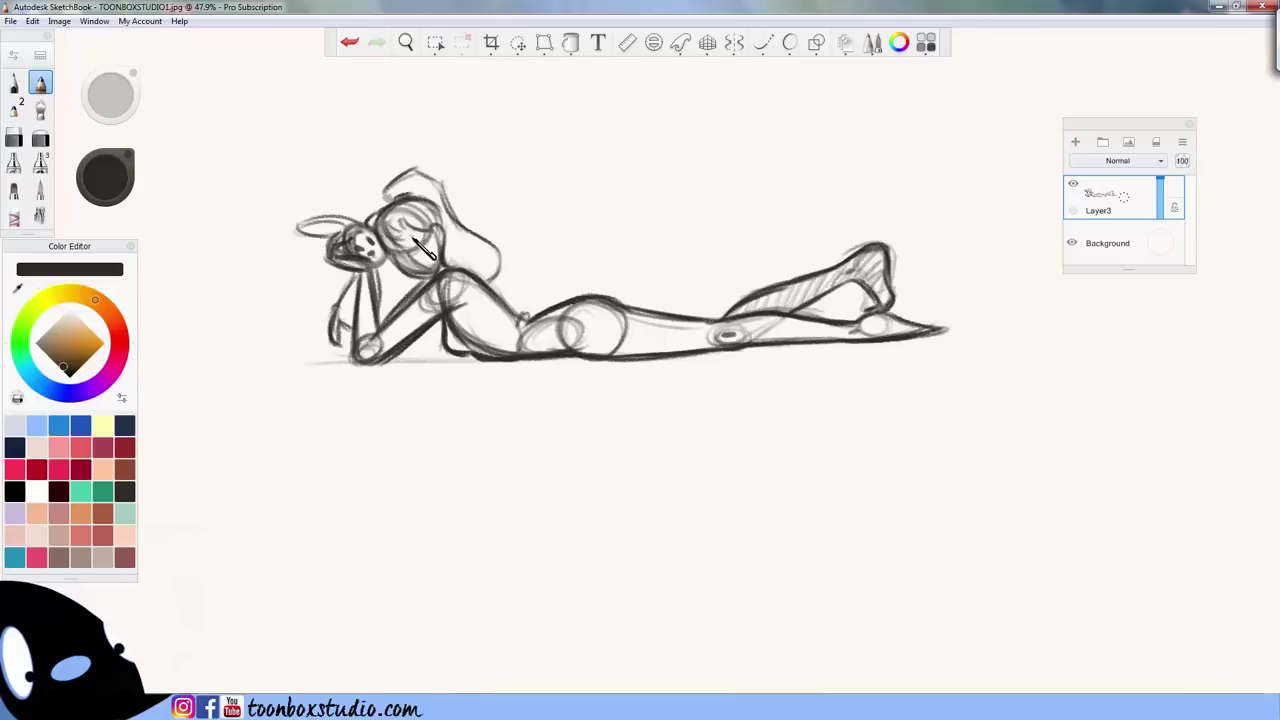
{"action": "left_click_drag", "start_coordinate": [393, 257], "coordinate": [437, 225]}
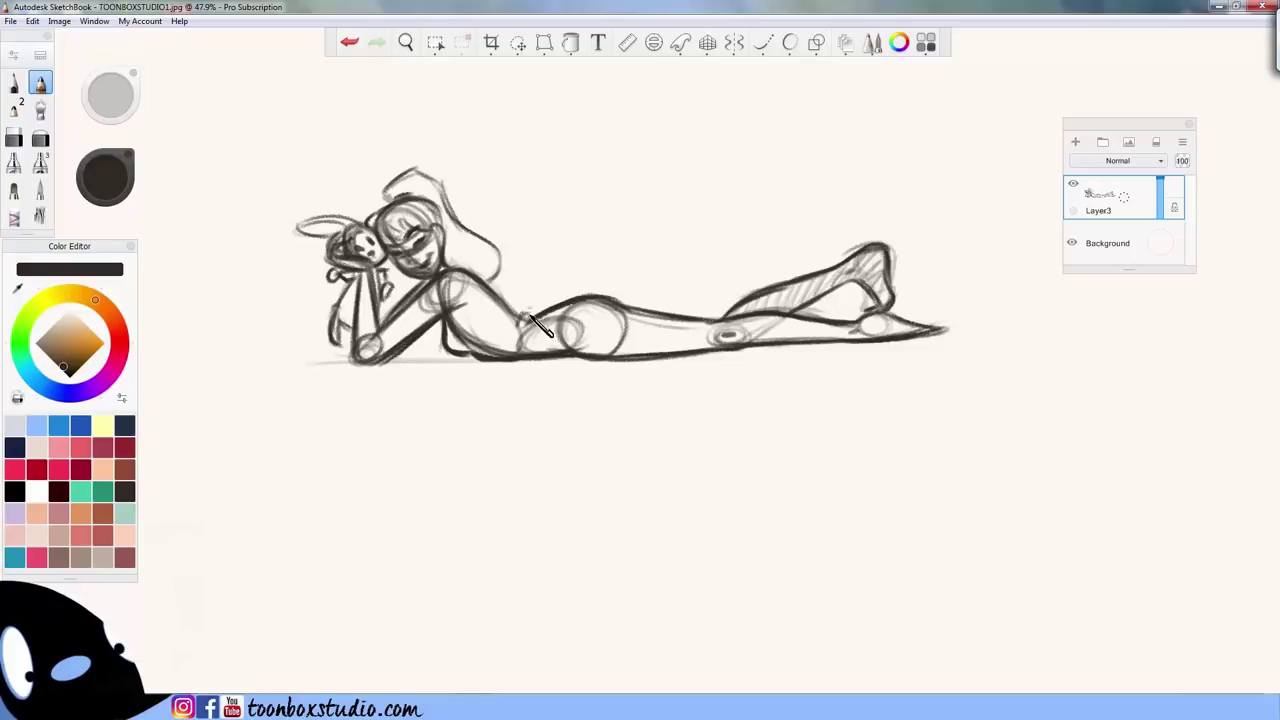
- Sketch a second bunny with upright ears peeking over the figure's lower back, and rework its face and paws
{"action": "mouse_move", "coordinate": [511, 317]}
{"action": "left_mouse_down"}
{"action": "mouse_move", "coordinate": [543, 298]}
{"action": "mouse_move", "coordinate": [538, 326]}
{"action": "mouse_move", "coordinate": [517, 313]}
{"action": "mouse_move", "coordinate": [556, 262]}
{"action": "mouse_move", "coordinate": [560, 272]}
{"action": "mouse_move", "coordinate": [535, 275]}
{"action": "mouse_move", "coordinate": [555, 252]}
{"action": "mouse_move", "coordinate": [544, 294]}
{"action": "left_mouse_up"}
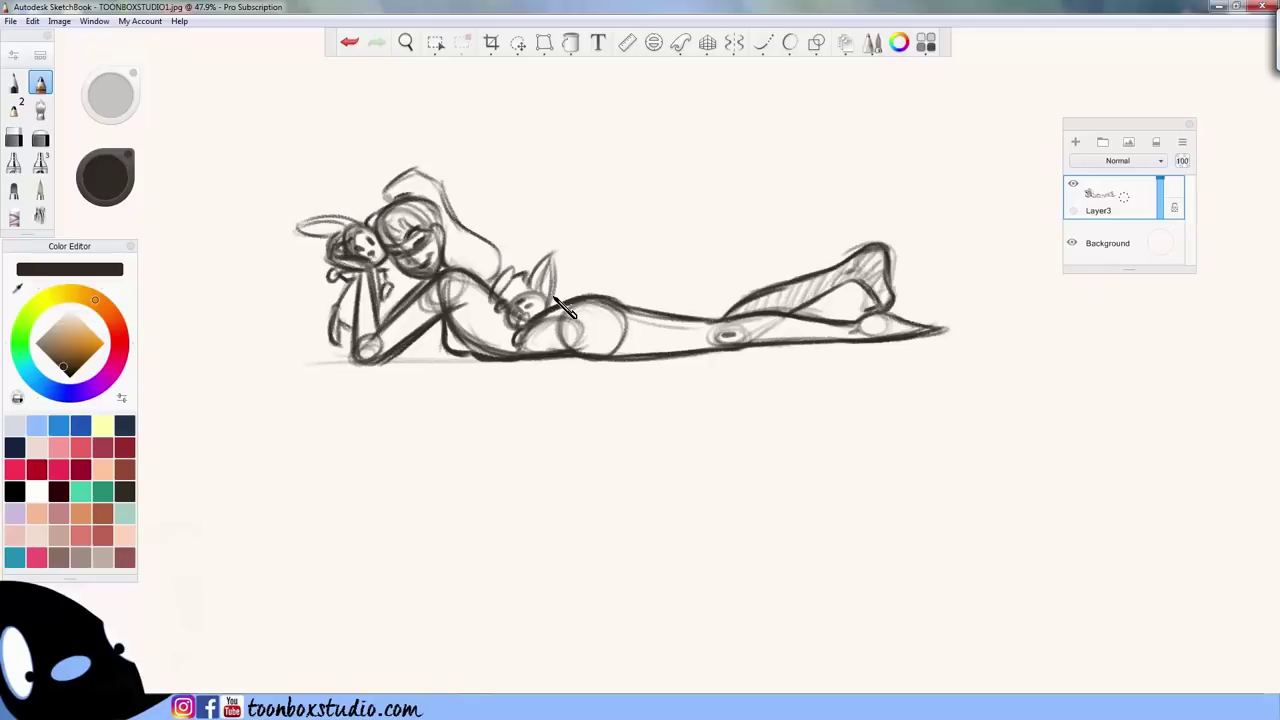
{"action": "key", "text": "e"}
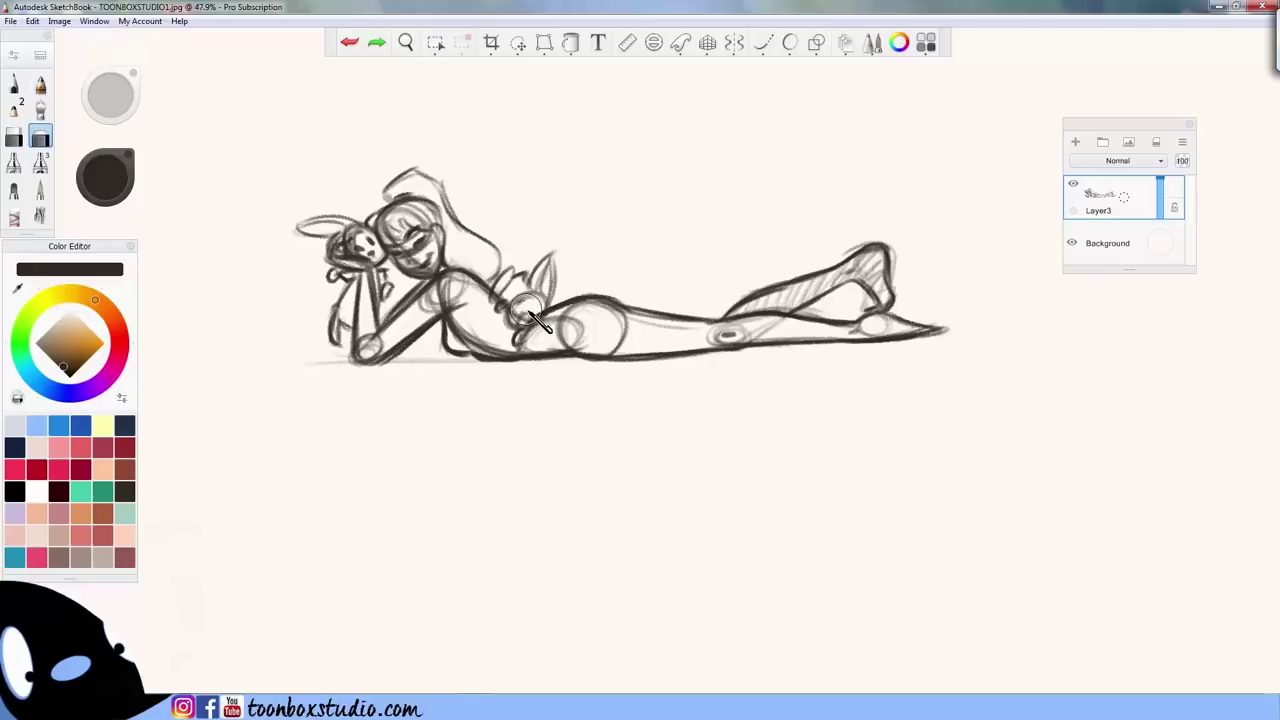
{"action": "left_click_drag", "start_coordinate": [529, 313], "coordinate": [524, 314]}
{"action": "key", "text": "s"}
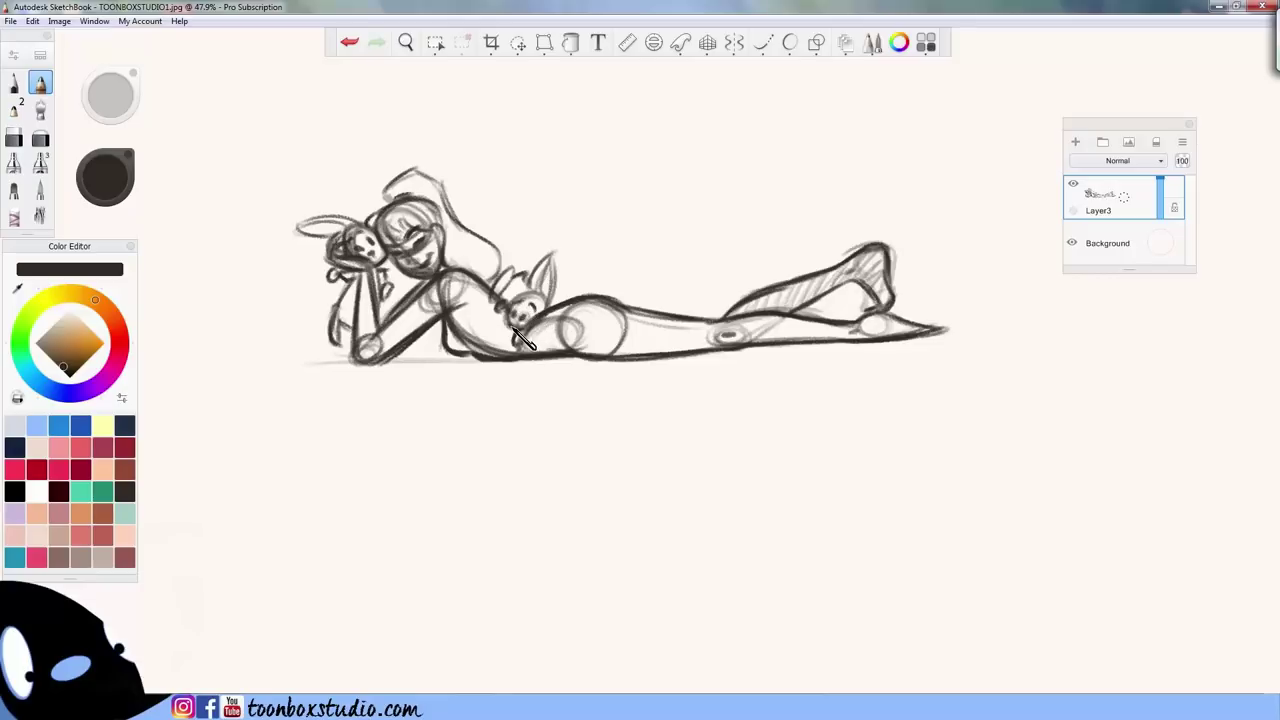
{"action": "key", "text": "ctrl+z"}
{"action": "left_click_drag", "start_coordinate": [514, 327], "coordinate": [515, 347]}
{"action": "mouse_move", "coordinate": [508, 284]}
{"action": "left_mouse_down"}
{"action": "mouse_move", "coordinate": [524, 292]}
{"action": "mouse_move", "coordinate": [491, 297]}
{"action": "mouse_move", "coordinate": [524, 304]}
{"action": "left_mouse_up"}
{"action": "key", "text": "e"}
{"action": "key", "text": "b"}
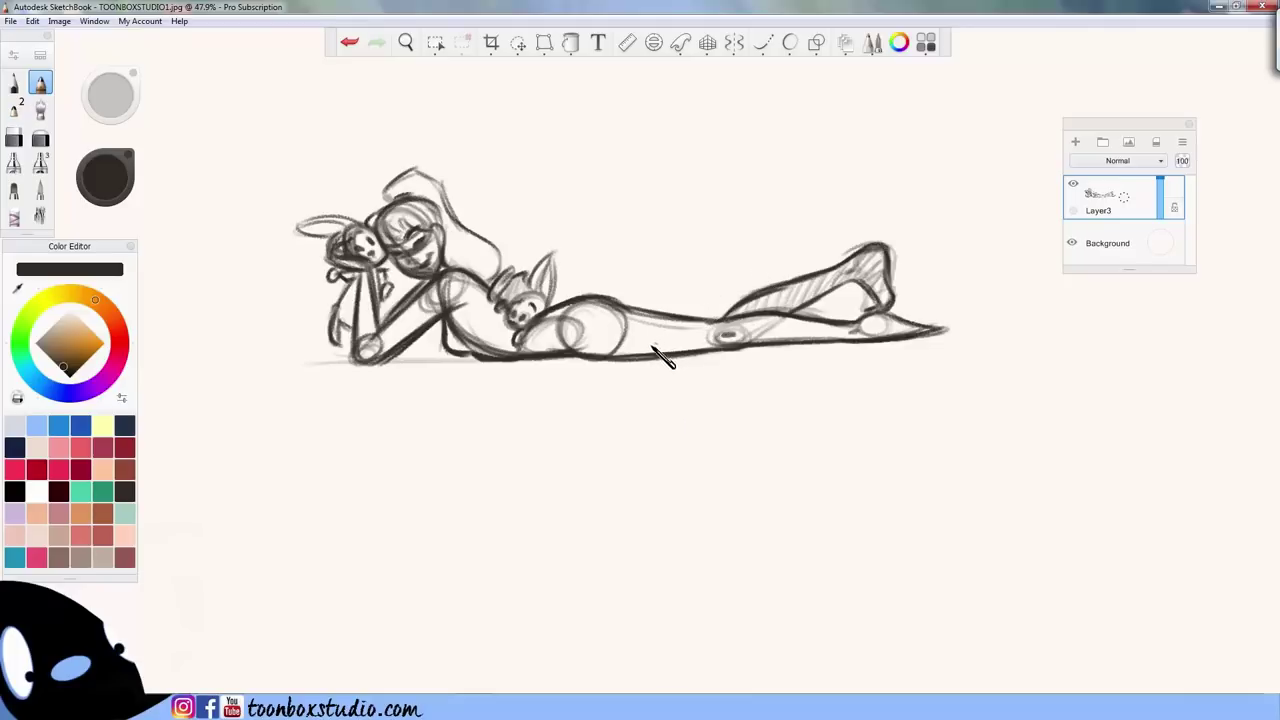
- Sketch a third bunny draped over the thighs, with a rounded body and long ears pointing up
{"action": "mouse_move", "coordinate": [650, 321]}
{"action": "left_mouse_down"}
{"action": "mouse_move", "coordinate": [675, 345]}
{"action": "mouse_move", "coordinate": [658, 369]}
{"action": "mouse_move", "coordinate": [637, 334]}
{"action": "mouse_move", "coordinate": [635, 348]}
{"action": "mouse_move", "coordinate": [665, 315]}
{"action": "mouse_move", "coordinate": [637, 345]}
{"action": "mouse_move", "coordinate": [689, 312]}
{"action": "mouse_move", "coordinate": [672, 309]}
{"action": "mouse_move", "coordinate": [689, 317]}
{"action": "mouse_move", "coordinate": [681, 352]}
{"action": "left_mouse_up"}
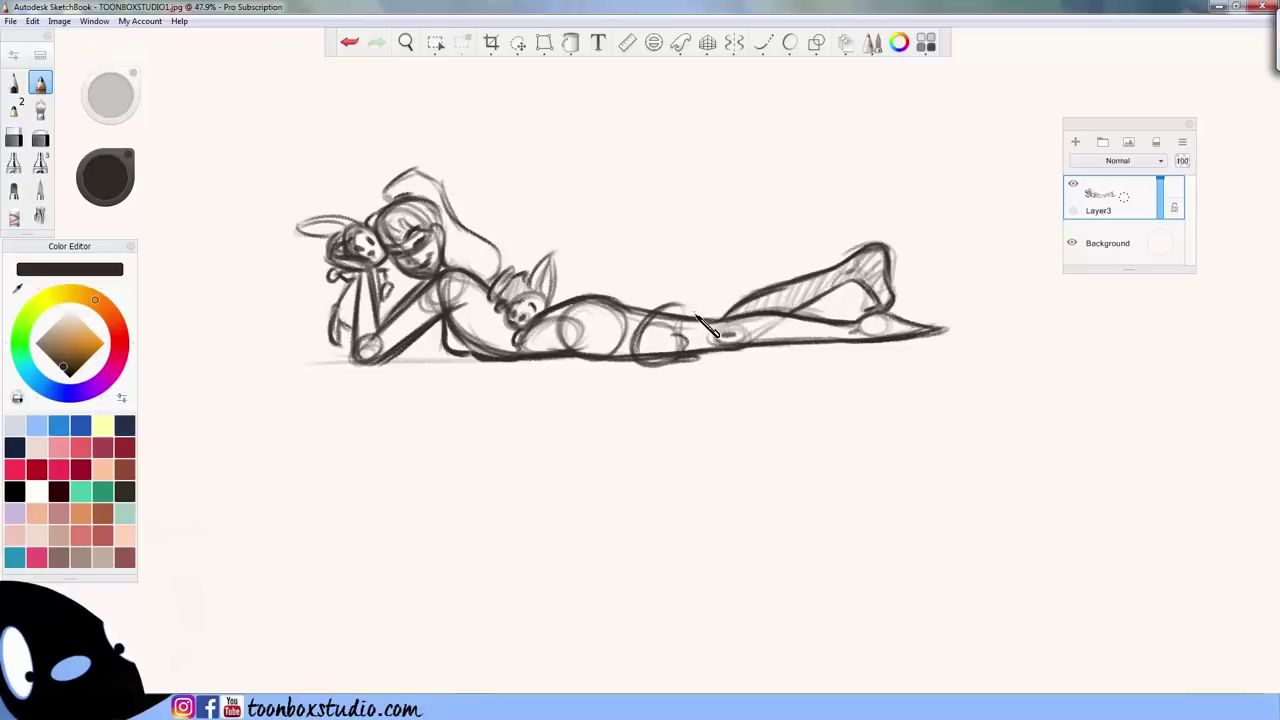
{"action": "mouse_move", "coordinate": [653, 307]}
{"action": "left_mouse_down"}
{"action": "mouse_move", "coordinate": [667, 290]}
{"action": "mouse_move", "coordinate": [686, 303]}
{"action": "mouse_move", "coordinate": [651, 308]}
{"action": "mouse_move", "coordinate": [703, 320]}
{"action": "mouse_move", "coordinate": [700, 253]}
{"action": "left_mouse_up"}
{"action": "mouse_move", "coordinate": [692, 273]}
{"action": "left_mouse_down"}
{"action": "mouse_move", "coordinate": [683, 281]}
{"action": "mouse_move", "coordinate": [704, 272]}
{"action": "mouse_move", "coordinate": [676, 296]}
{"action": "mouse_move", "coordinate": [682, 346]}
{"action": "left_mouse_up"}
{"action": "left_click_drag", "start_coordinate": [655, 302], "coordinate": [647, 305]}
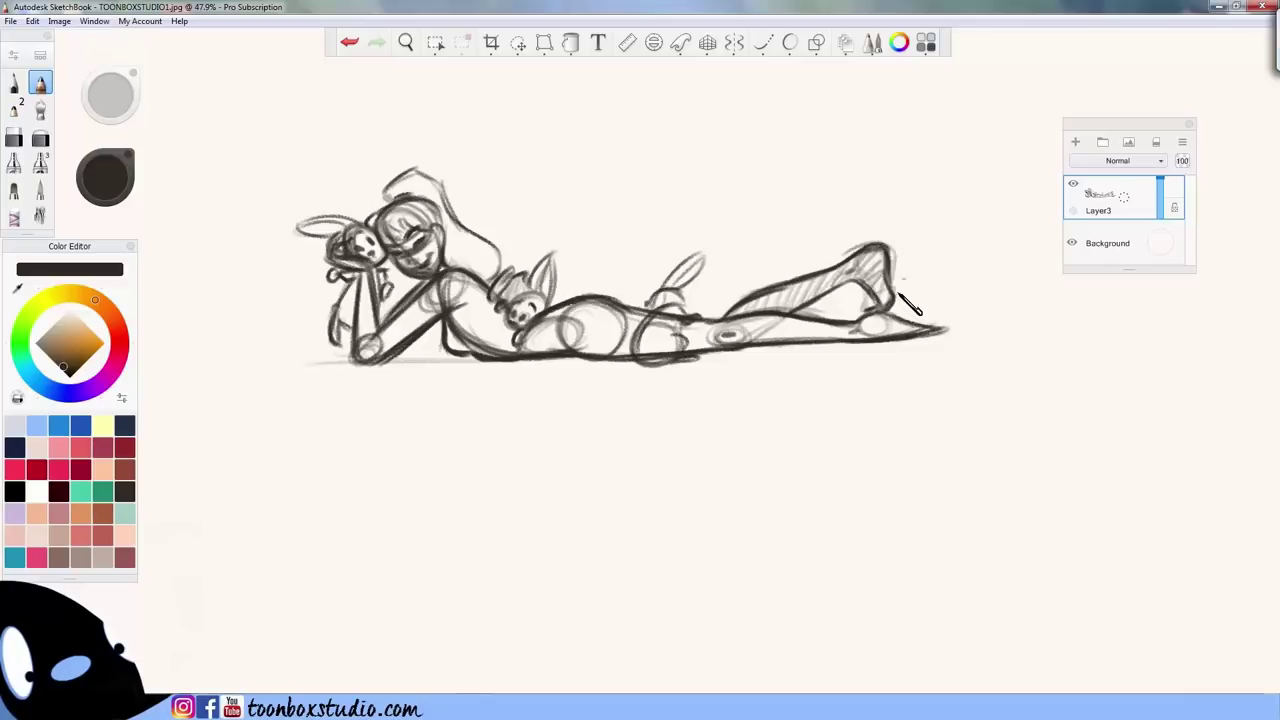
- Sketch a fourth small bunny sitting at the figure's feet, with round head and body, an ear and an outstretched foot
{"action": "mouse_move", "coordinate": [917, 291]}
{"action": "left_mouse_down"}
{"action": "mouse_move", "coordinate": [932, 328]}
{"action": "mouse_move", "coordinate": [901, 315]}
{"action": "mouse_move", "coordinate": [935, 305]}
{"action": "mouse_move", "coordinate": [905, 317]}
{"action": "mouse_move", "coordinate": [923, 326]}
{"action": "mouse_move", "coordinate": [938, 301]}
{"action": "mouse_move", "coordinate": [917, 302]}
{"action": "mouse_move", "coordinate": [970, 313]}
{"action": "mouse_move", "coordinate": [945, 329]}
{"action": "mouse_move", "coordinate": [944, 271]}
{"action": "mouse_move", "coordinate": [933, 285]}
{"action": "mouse_move", "coordinate": [922, 265]}
{"action": "mouse_move", "coordinate": [912, 272]}
{"action": "mouse_move", "coordinate": [947, 268]}
{"action": "mouse_move", "coordinate": [932, 258]}
{"action": "mouse_move", "coordinate": [969, 273]}
{"action": "mouse_move", "coordinate": [924, 251]}
{"action": "mouse_move", "coordinate": [927, 264]}
{"action": "mouse_move", "coordinate": [946, 241]}
{"action": "mouse_move", "coordinate": [921, 259]}
{"action": "mouse_move", "coordinate": [959, 240]}
{"action": "mouse_move", "coordinate": [948, 283]}
{"action": "left_mouse_up"}
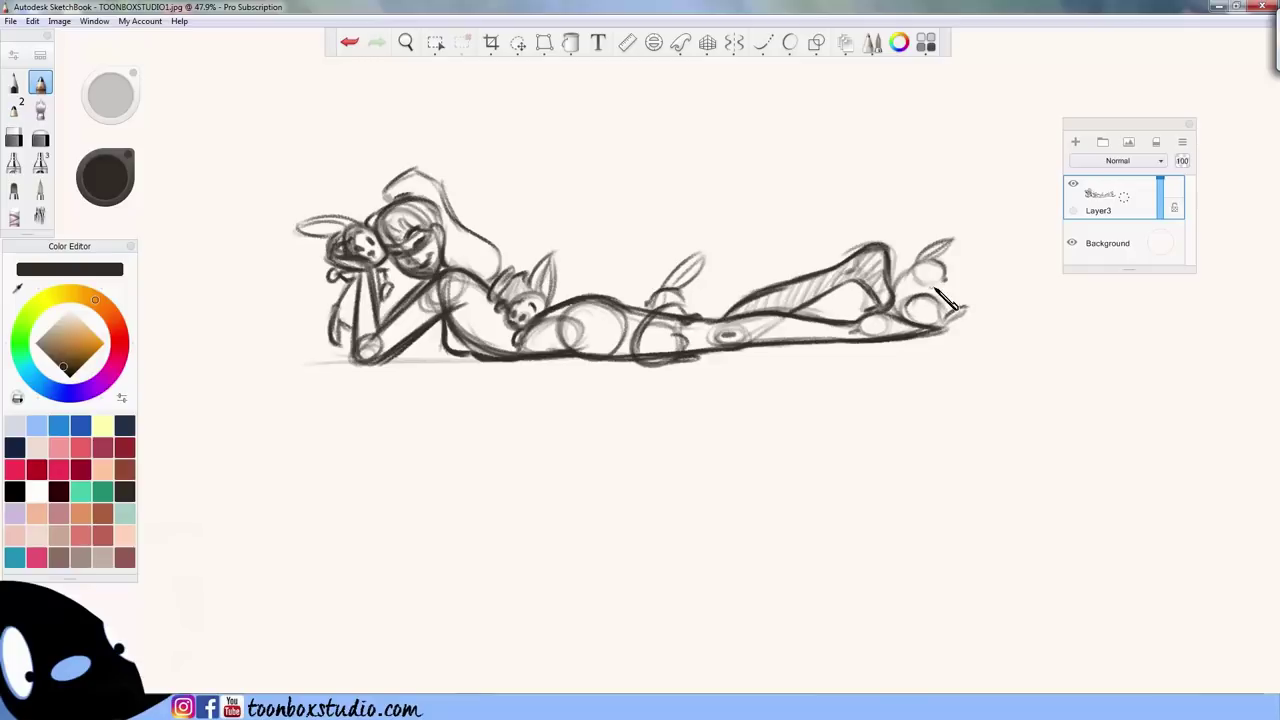
{"action": "mouse_move", "coordinate": [918, 290]}
{"action": "left_mouse_down"}
{"action": "mouse_move", "coordinate": [933, 299]}
{"action": "mouse_move", "coordinate": [895, 288]}
{"action": "mouse_move", "coordinate": [968, 306]}
{"action": "mouse_move", "coordinate": [955, 300]}
{"action": "left_mouse_up"}
{"action": "mouse_move", "coordinate": [570, 310]}
{"action": "left_mouse_down"}
{"action": "mouse_move", "coordinate": [550, 320]}
{"action": "mouse_move", "coordinate": [530, 300]}
{"action": "mouse_move", "coordinate": [515, 330]}
{"action": "mouse_move", "coordinate": [545, 307]}
{"action": "left_mouse_up"}
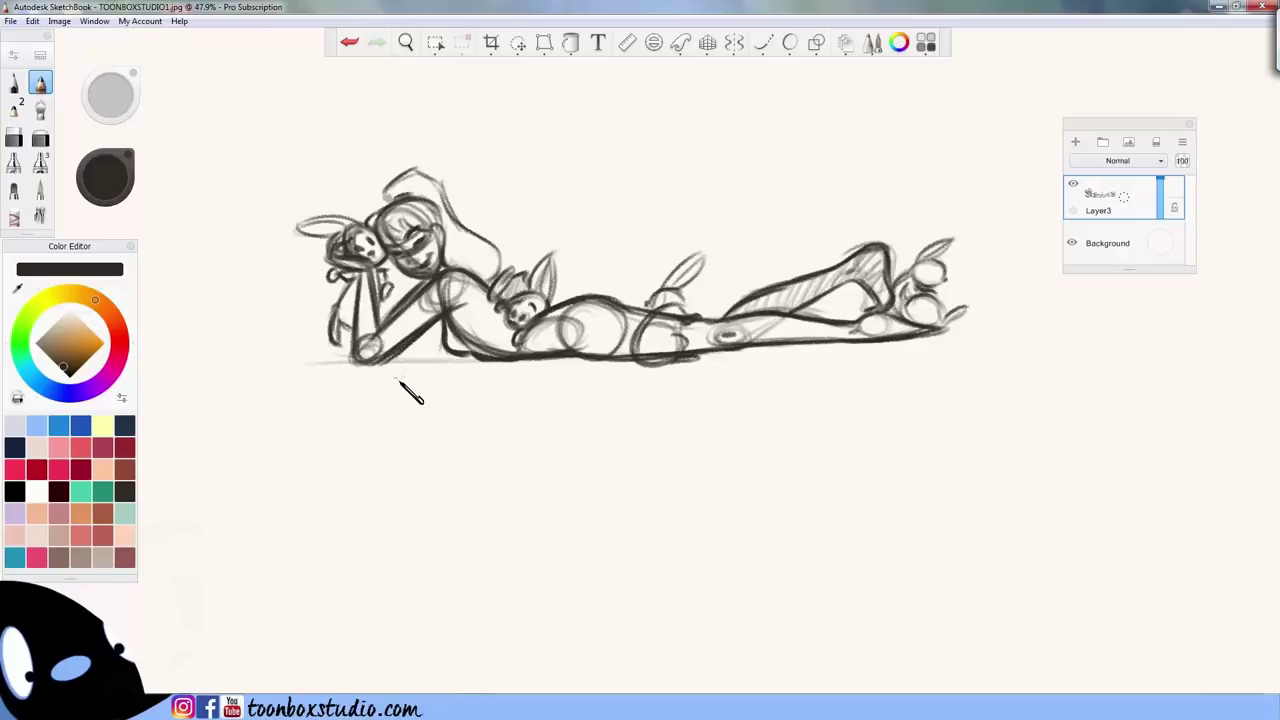
- Sketch a ground shadow under the elbow, redraw the hip contour more boldly, and thin the heavy line beneath the waist with the eraser
{"action": "mouse_move", "coordinate": [326, 361]}
{"action": "left_mouse_down"}
{"action": "mouse_move", "coordinate": [457, 358]}
{"action": "mouse_move", "coordinate": [359, 366]}
{"action": "mouse_move", "coordinate": [423, 364]}
{"action": "left_mouse_up"}
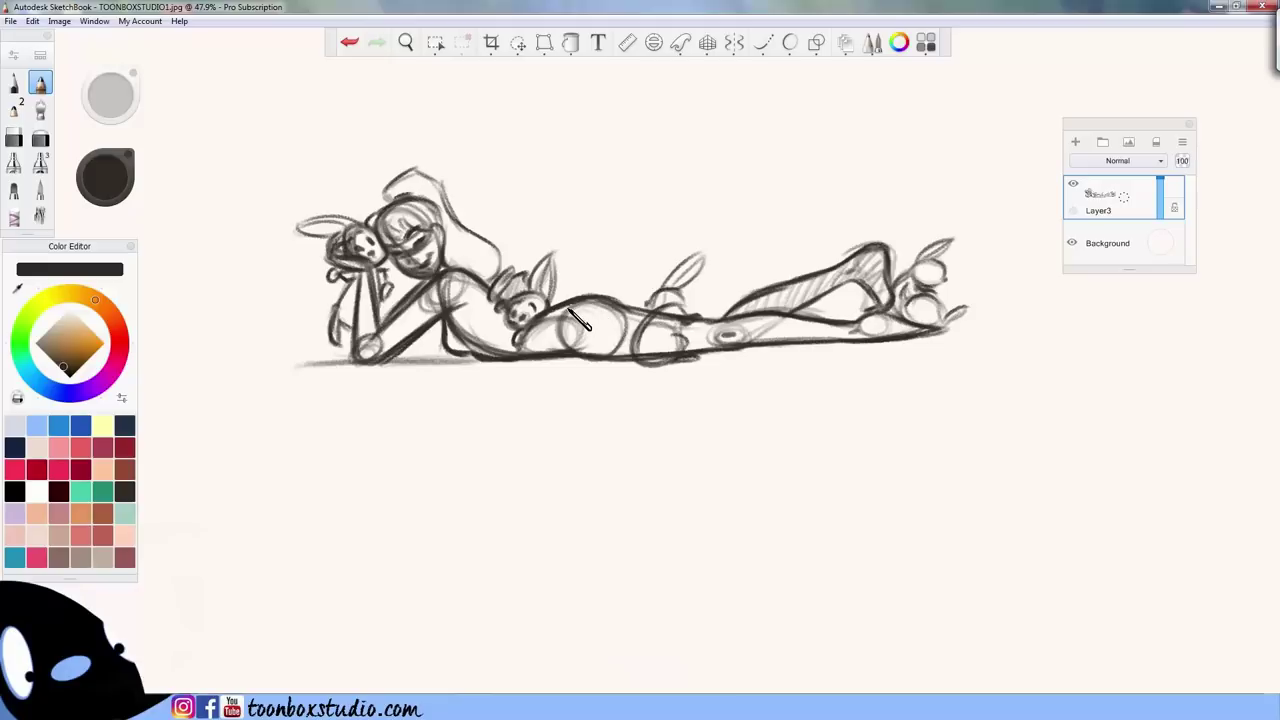
{"action": "left_click_drag", "start_coordinate": [569, 310], "coordinate": [578, 351]}
{"action": "key", "text": "e"}
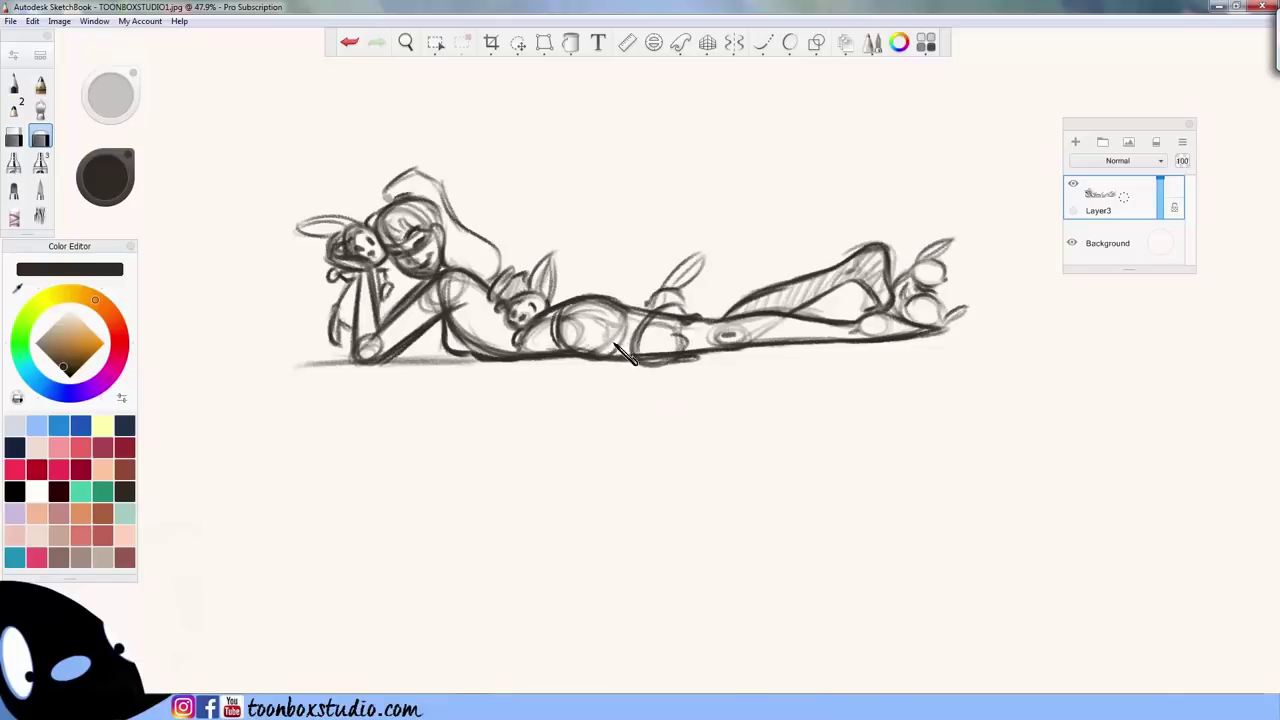
{"action": "key", "text": "e"}
{"action": "key", "text": "e"}
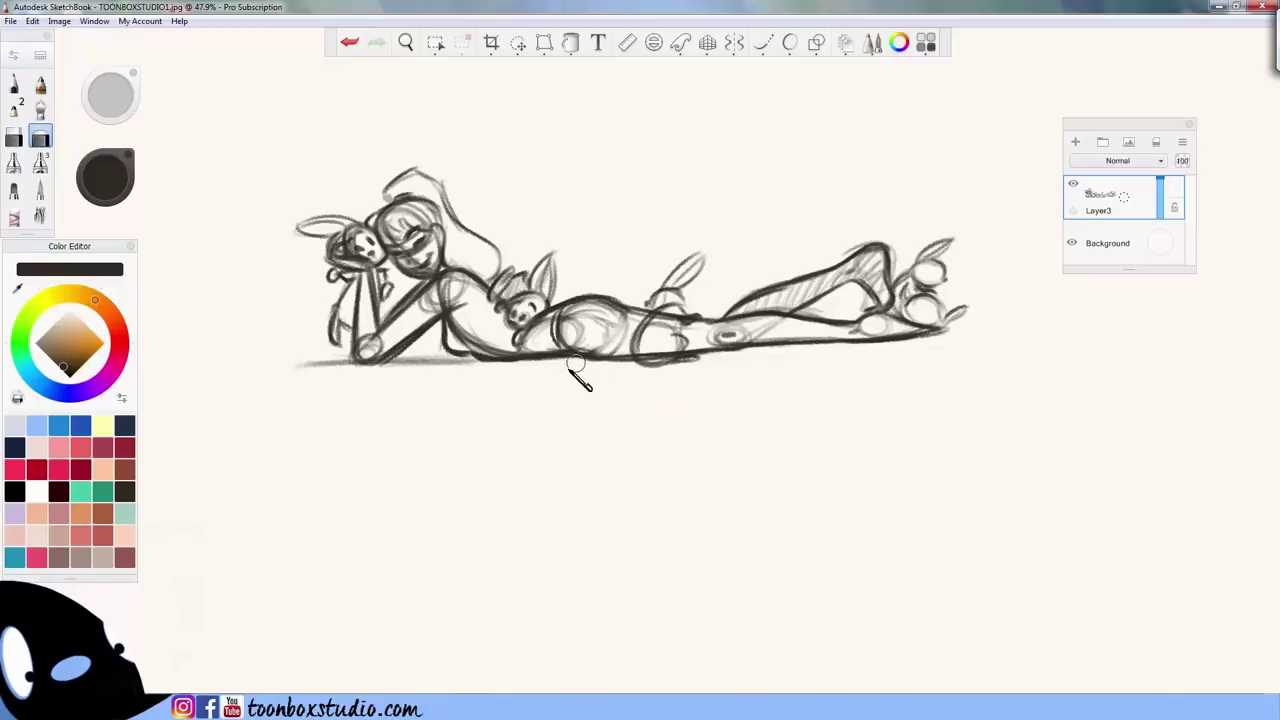
{"action": "mouse_move", "coordinate": [511, 360]}
{"action": "left_mouse_down"}
{"action": "mouse_move", "coordinate": [587, 355]}
{"action": "mouse_move", "coordinate": [474, 355]}
{"action": "mouse_move", "coordinate": [568, 358]}
{"action": "left_mouse_up"}
{"action": "key", "text": "e"}
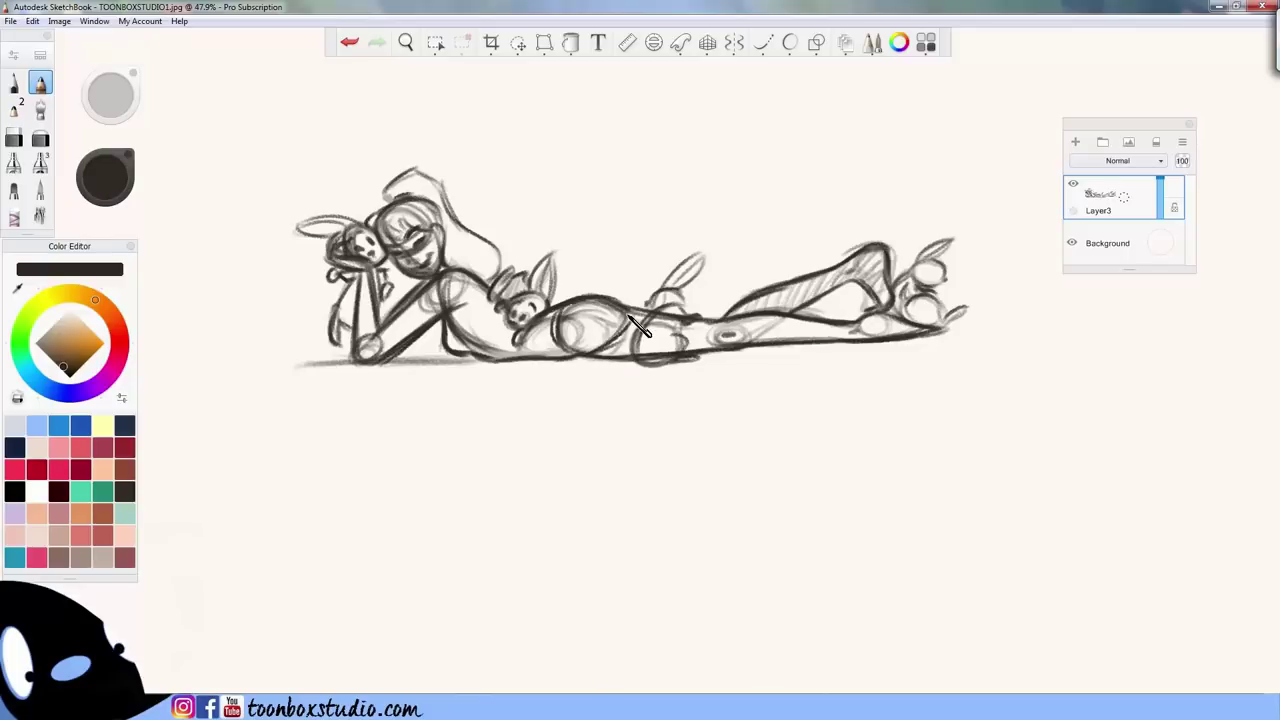
- Refine the bottoms' outline on the figure's hip and fill it with dark hatching
{"action": "mouse_move", "coordinate": [563, 320]}
{"action": "left_mouse_down"}
{"action": "mouse_move", "coordinate": [625, 345]}
{"action": "mouse_move", "coordinate": [605, 341]}
{"action": "mouse_move", "coordinate": [624, 307]}
{"action": "mouse_move", "coordinate": [580, 325]}
{"action": "mouse_move", "coordinate": [575, 345]}
{"action": "mouse_move", "coordinate": [600, 355]}
{"action": "mouse_move", "coordinate": [608, 337]}
{"action": "left_mouse_up"}
{"action": "key", "text": "e"}
{"action": "key", "text": "b"}
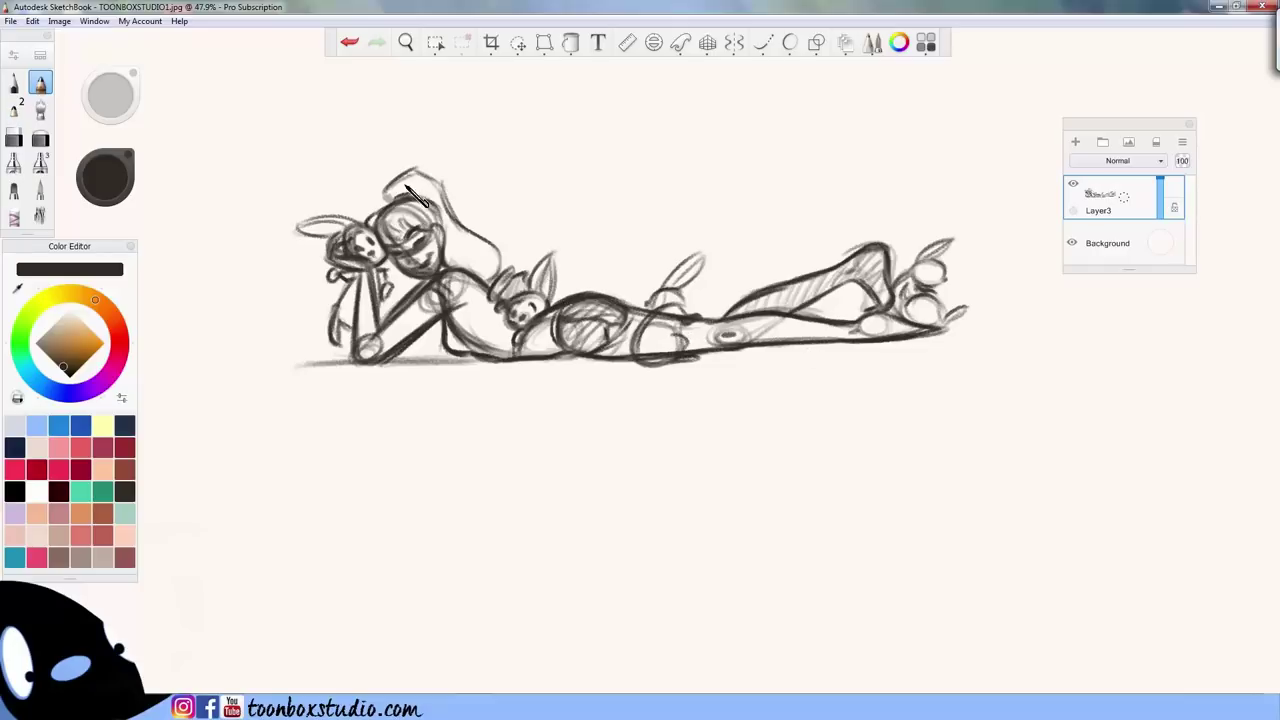
- Shade the hair on top of the head and behind the shoulder with hatching, and strengthen its outer contour
{"action": "mouse_move", "coordinate": [406, 186]}
{"action": "left_mouse_down"}
{"action": "mouse_move", "coordinate": [398, 205]}
{"action": "mouse_move", "coordinate": [432, 185]}
{"action": "mouse_move", "coordinate": [467, 262]}
{"action": "mouse_move", "coordinate": [473, 238]}
{"action": "left_mouse_up"}
{"action": "mouse_move", "coordinate": [473, 238]}
{"action": "left_mouse_down"}
{"action": "mouse_move", "coordinate": [479, 274]}
{"action": "mouse_move", "coordinate": [487, 246]}
{"action": "left_mouse_up"}
{"action": "left_click_drag", "start_coordinate": [487, 246], "coordinate": [487, 284]}
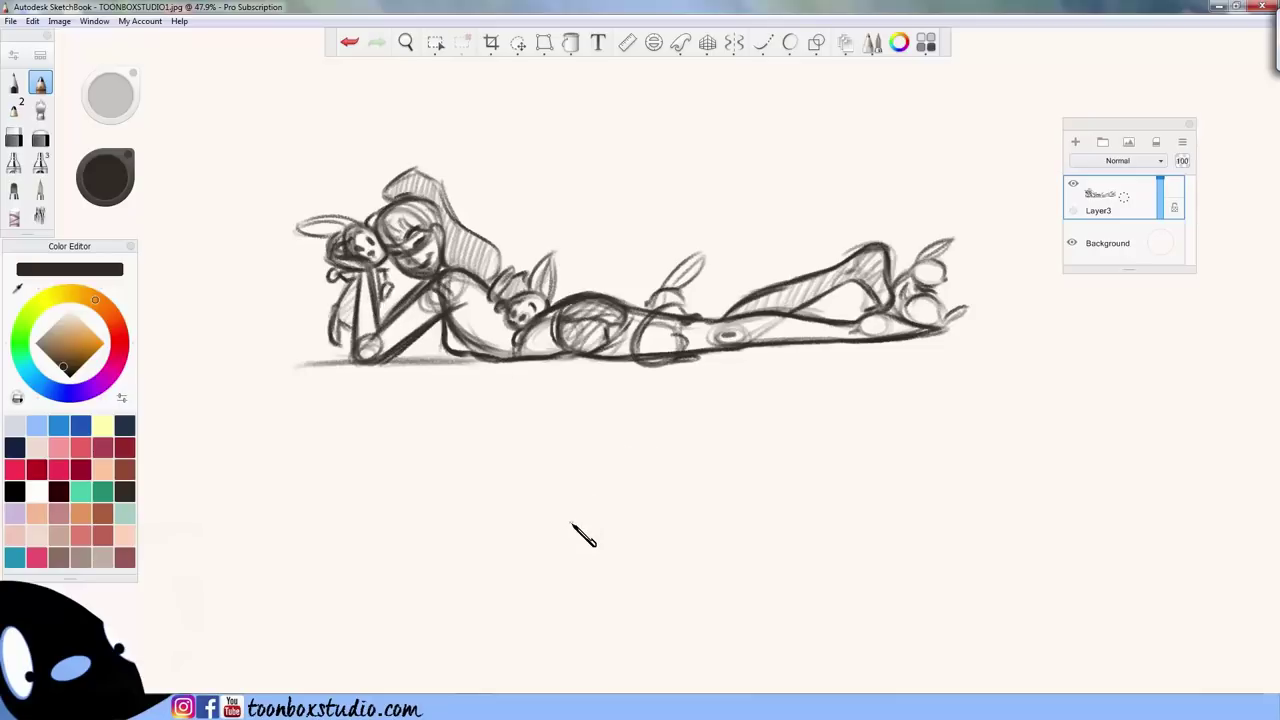
{"action": "mouse_move", "coordinate": [386, 194]}
{"action": "left_mouse_down"}
{"action": "mouse_move", "coordinate": [425, 169]}
{"action": "mouse_move", "coordinate": [455, 193]}
{"action": "mouse_move", "coordinate": [452, 178]}
{"action": "mouse_move", "coordinate": [445, 186]}
{"action": "mouse_move", "coordinate": [503, 247]}
{"action": "mouse_move", "coordinate": [493, 279]}
{"action": "left_mouse_up"}
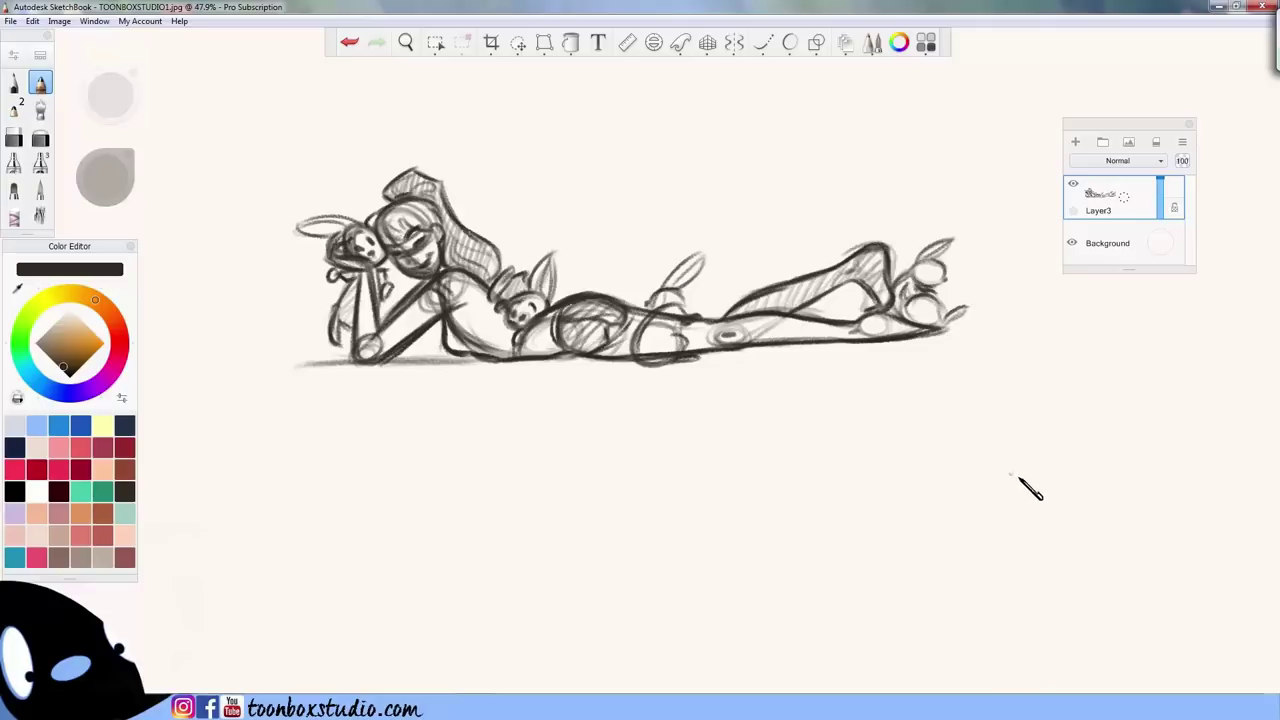
- Rotate the whole sketch slightly so the body lies level, and slightly enlarge the lasso-selected head and upper body
{"action": "key", "text": "space"}
{"action": "left_click_drag", "start_coordinate": [1012, 512], "coordinate": [1007, 534]}
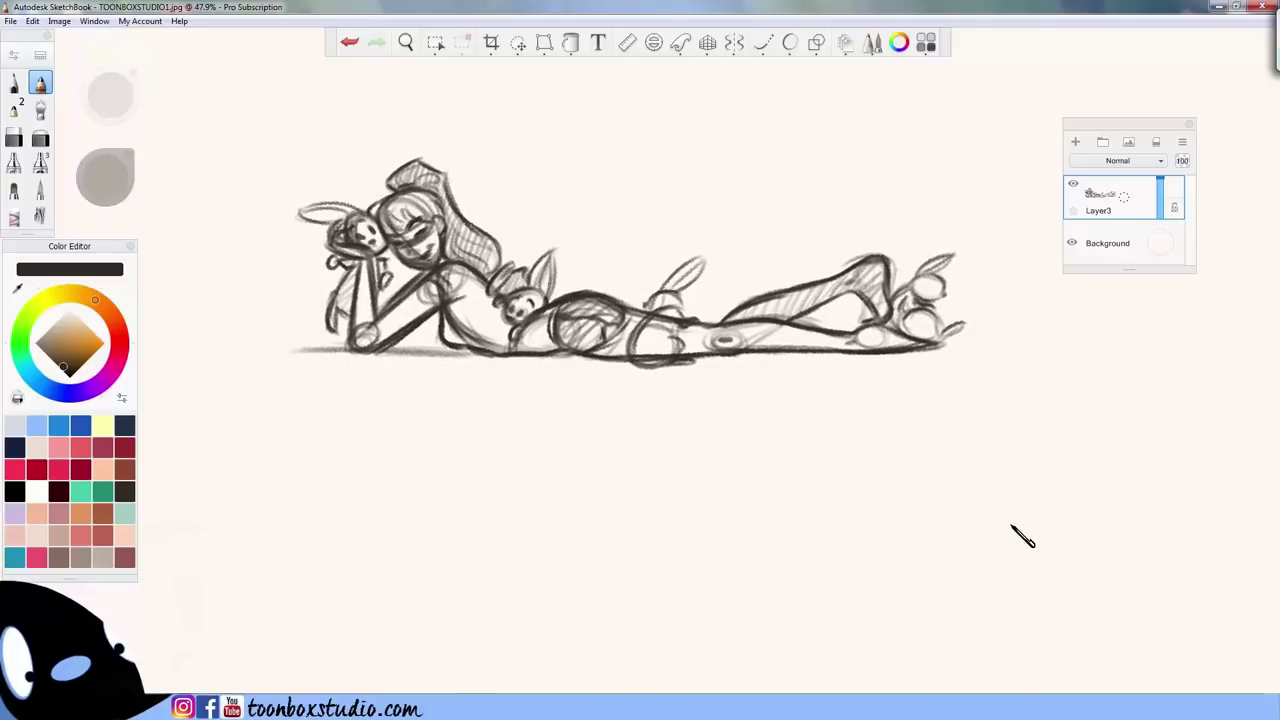
{"action": "left_click", "coordinate": [522, 46]}
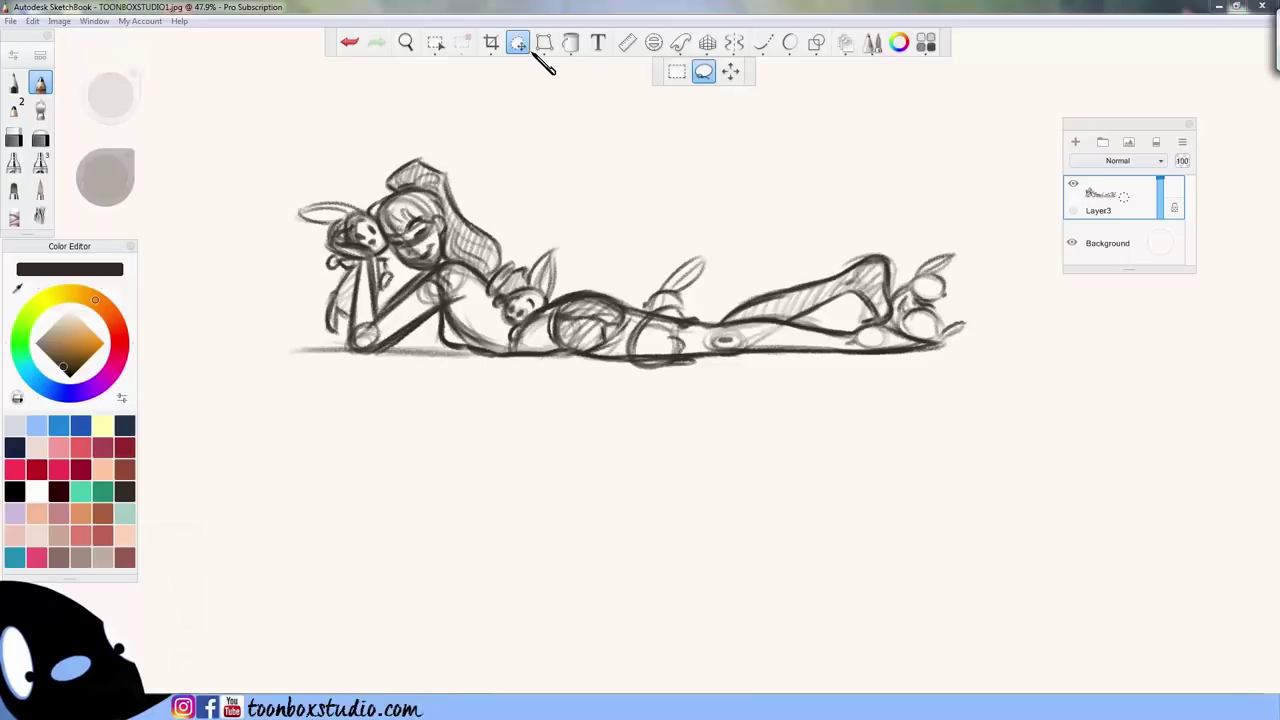
{"action": "mouse_move", "coordinate": [554, 296]}
{"action": "left_mouse_down"}
{"action": "mouse_move", "coordinate": [518, 358]}
{"action": "mouse_move", "coordinate": [407, 399]}
{"action": "mouse_move", "coordinate": [225, 231]}
{"action": "mouse_move", "coordinate": [467, 129]}
{"action": "mouse_move", "coordinate": [597, 214]}
{"action": "left_mouse_up"}
{"action": "key", "text": "space"}
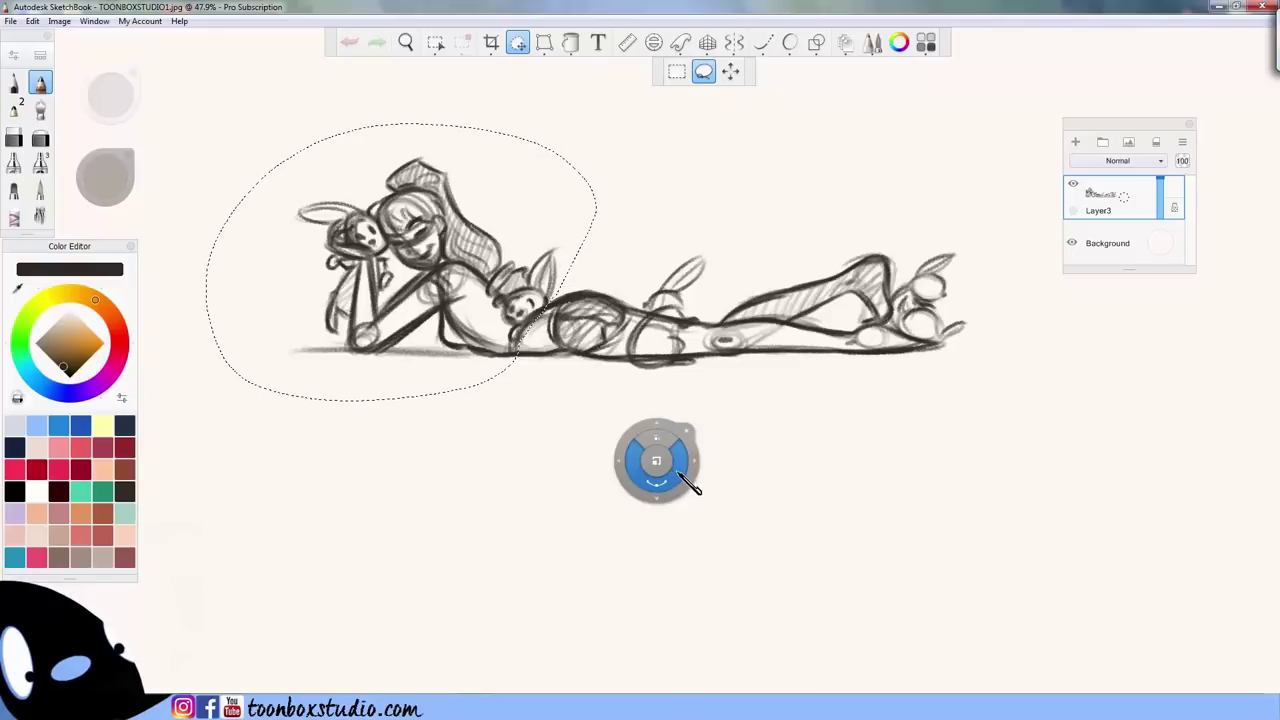
{"action": "left_click_drag", "start_coordinate": [679, 473], "coordinate": [717, 480]}
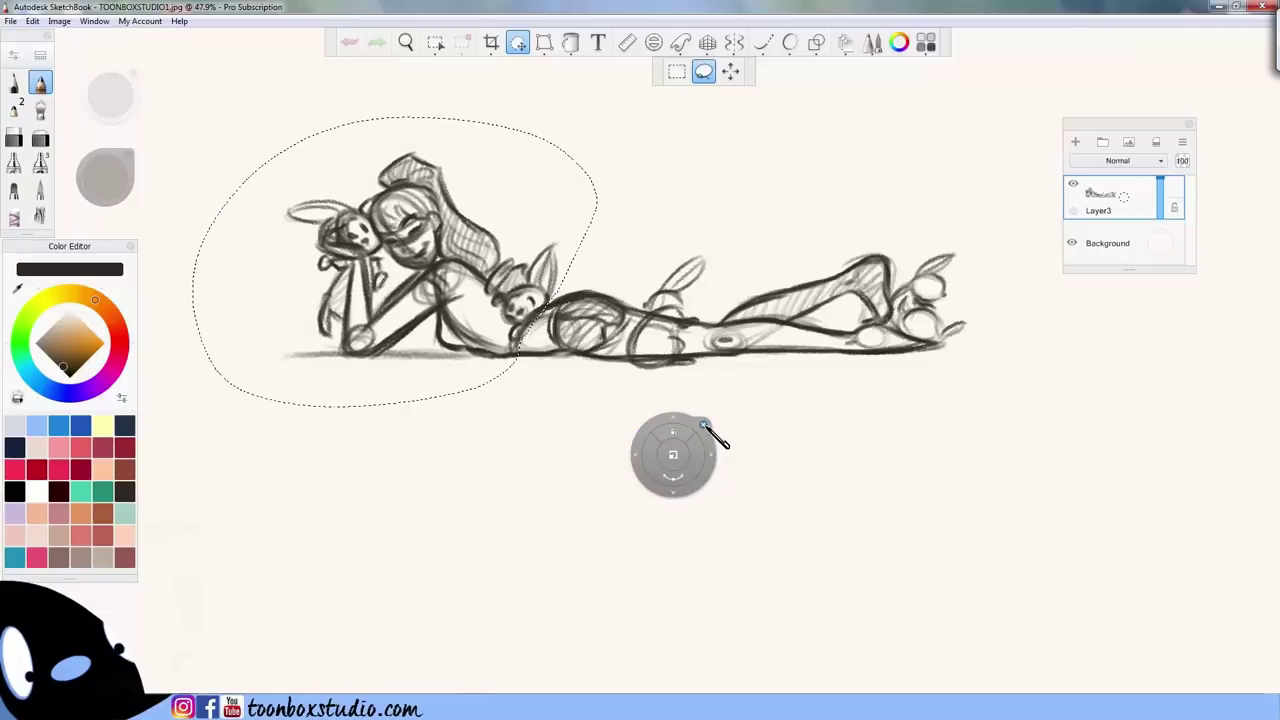
{"action": "left_click", "coordinate": [704, 427]}
{"action": "key", "text": "Escape"}
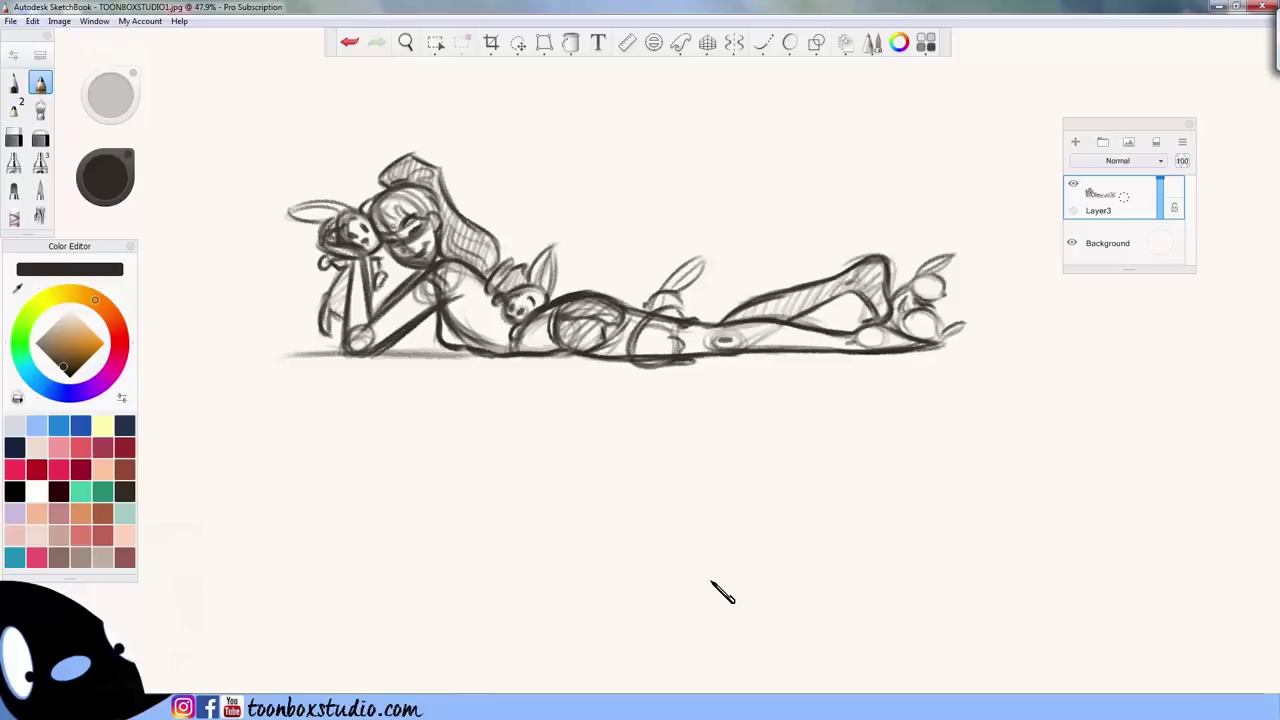
- Scale up the whole sketch and position it so the reclining figure spans most of the banner canvas
{"action": "scroll", "coordinate": [720, 590], "scroll_direction": "down", "scroll_amount": 10}
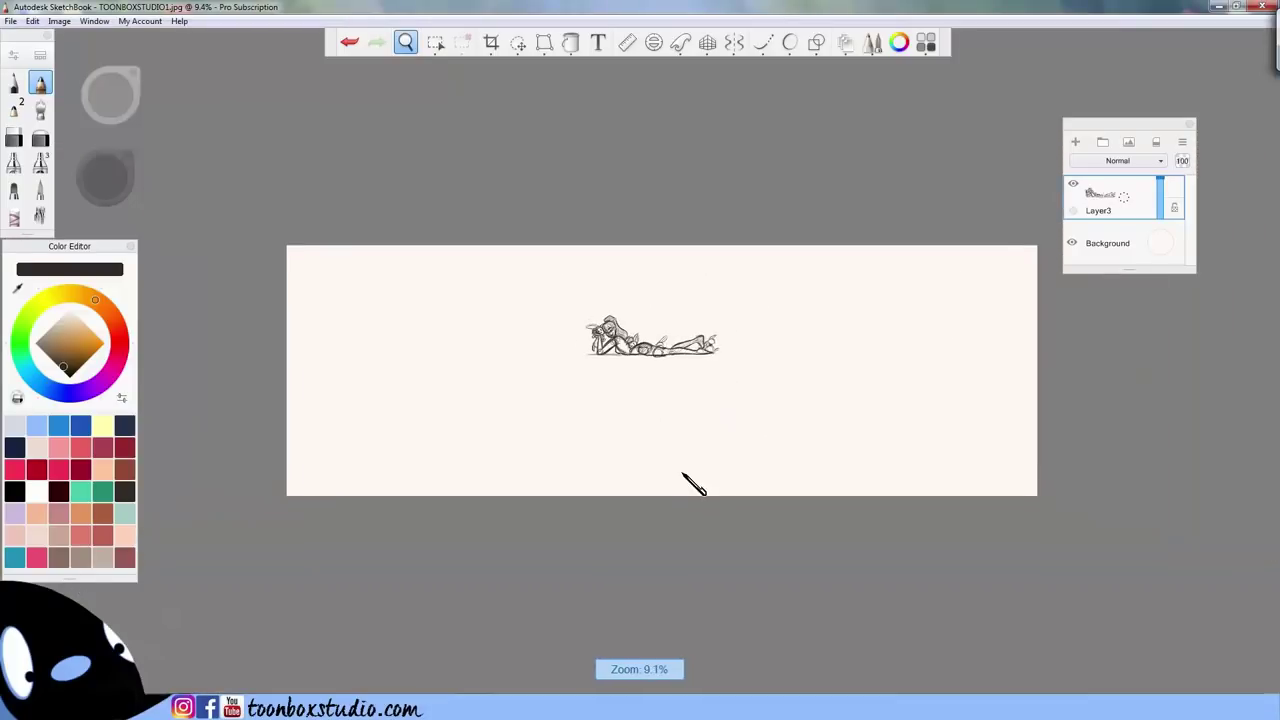
{"action": "key", "text": "v"}
{"action": "mouse_move", "coordinate": [746, 520]}
{"action": "left_mouse_down"}
{"action": "mouse_move", "coordinate": [951, 500]}
{"action": "mouse_move", "coordinate": [1014, 534]}
{"action": "mouse_move", "coordinate": [985, 508]}
{"action": "left_mouse_up"}
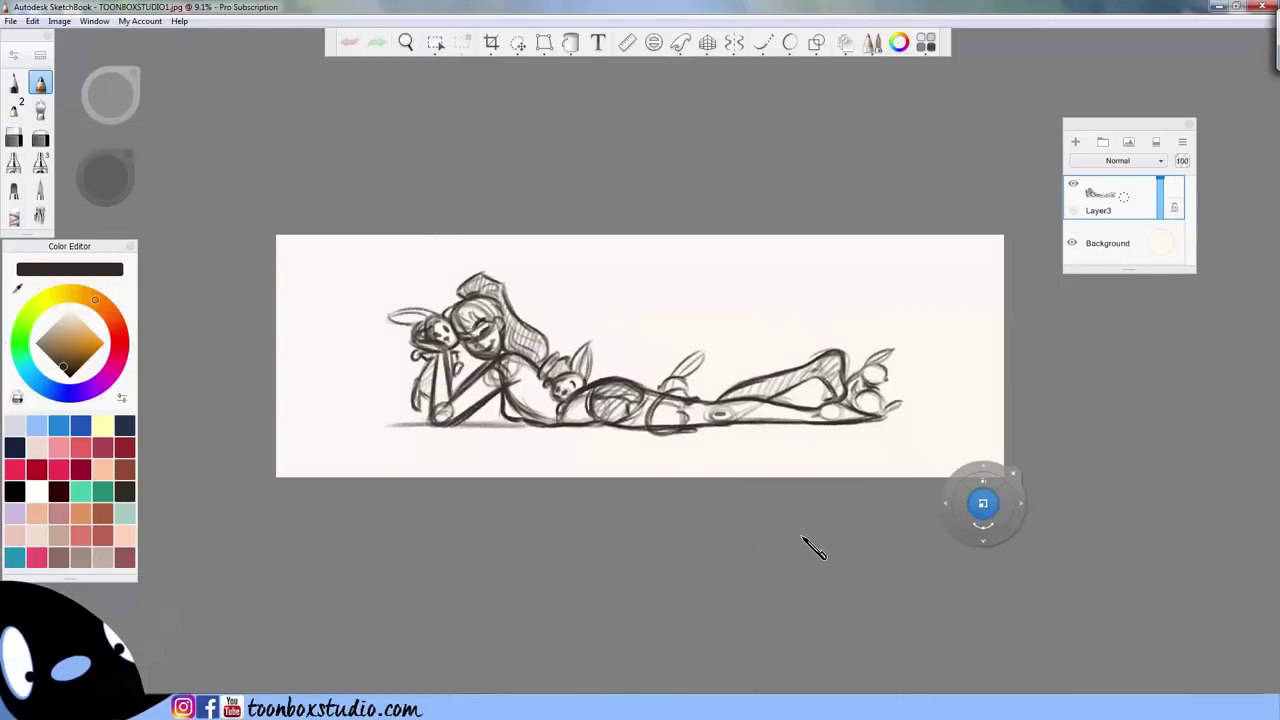
{"action": "mouse_move", "coordinate": [814, 543]}
{"action": "left_mouse_down"}
{"action": "mouse_move", "coordinate": [803, 526]}
{"action": "mouse_move", "coordinate": [835, 533]}
{"action": "mouse_move", "coordinate": [826, 522]}
{"action": "mouse_move", "coordinate": [889, 543]}
{"action": "mouse_move", "coordinate": [858, 534]}
{"action": "left_mouse_up"}
{"action": "left_click_drag", "start_coordinate": [896, 540], "coordinate": [892, 539]}
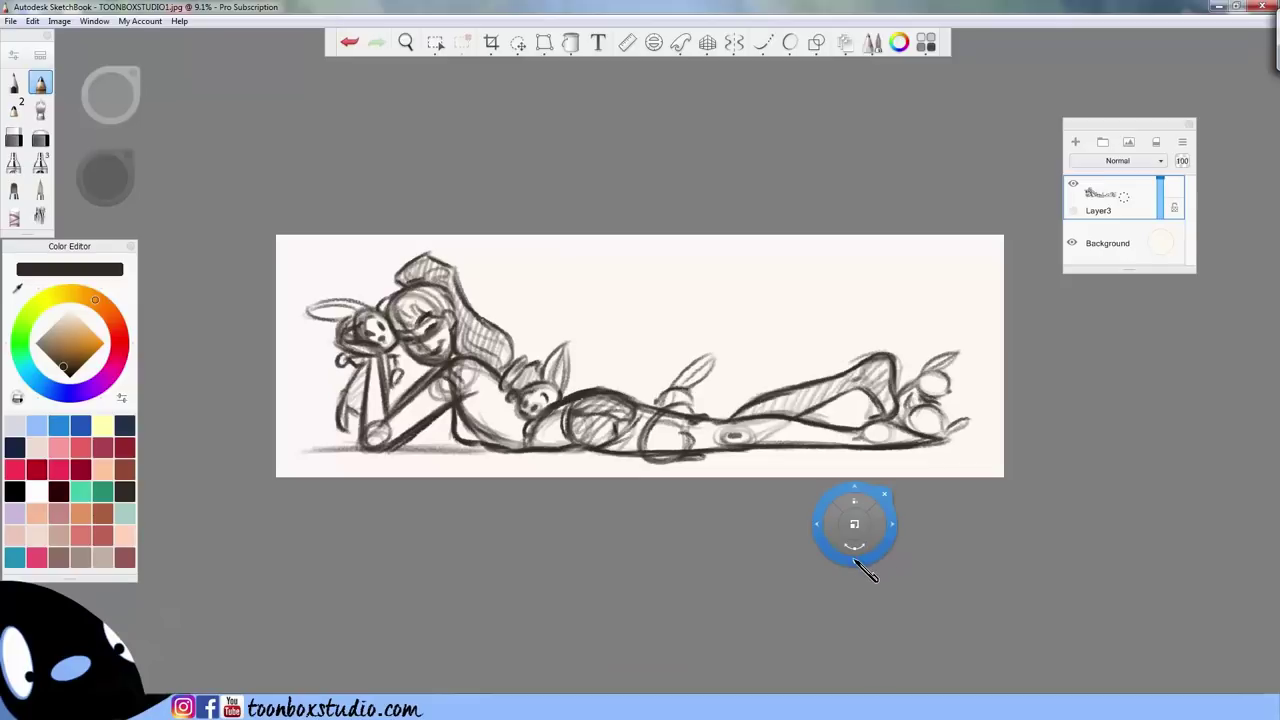
{"action": "key", "text": "Escape"}
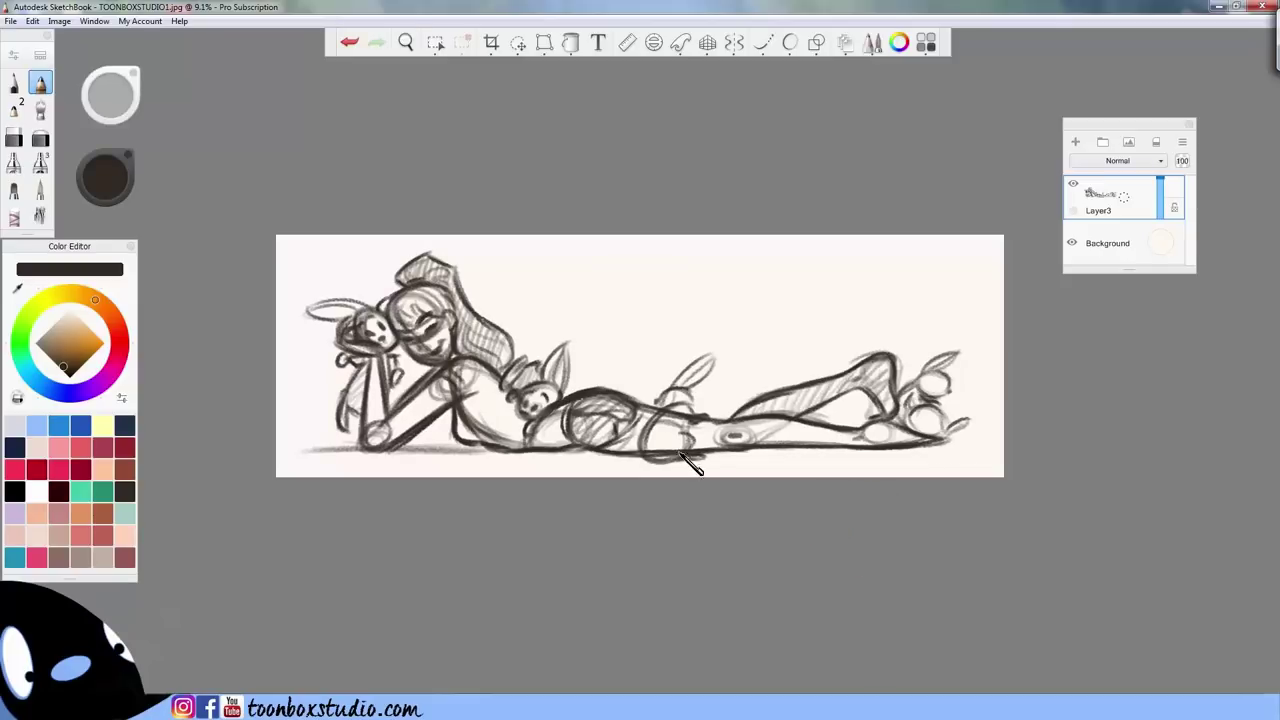
- Lower the sketch layer's opacity to 28% and add a new active layer above it for the clean drawing
{"action": "key", "text": "space"}
{"action": "left_click_drag", "start_coordinate": [682, 454], "coordinate": [851, 528]}
{"action": "left_click_drag", "start_coordinate": [1164, 199], "coordinate": [1166, 206]}
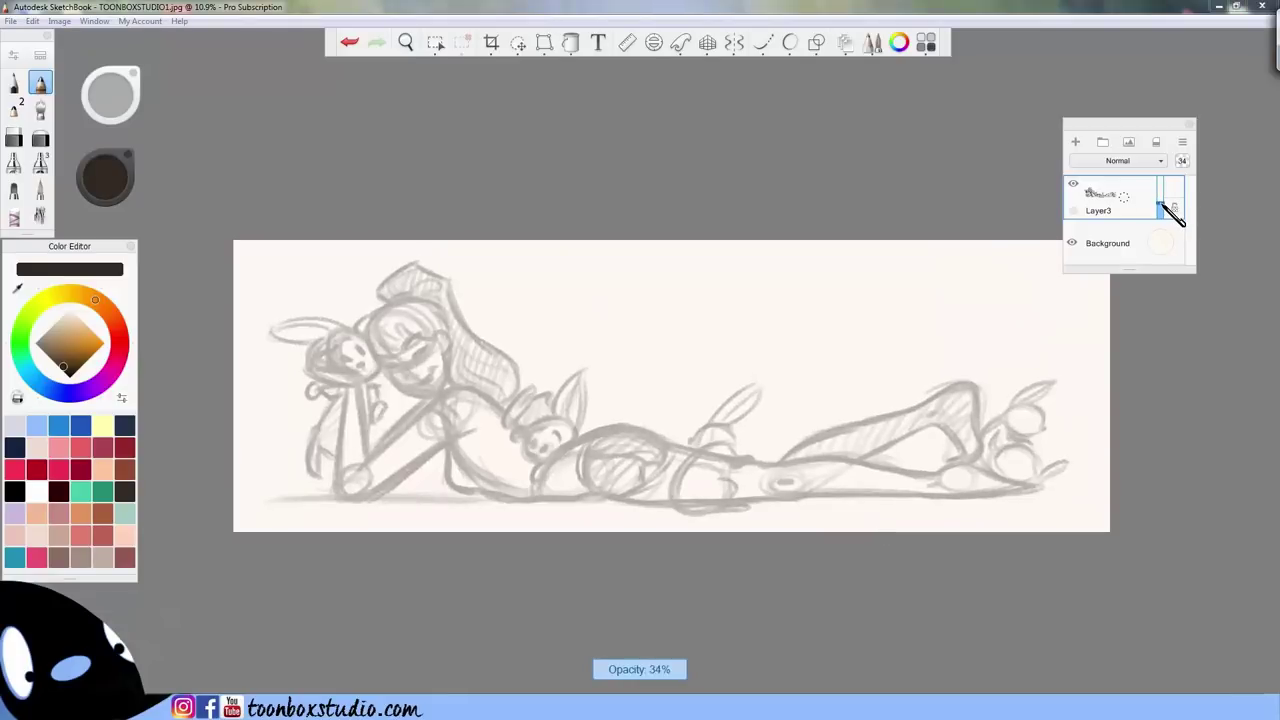
{"action": "left_click", "coordinate": [1075, 142]}
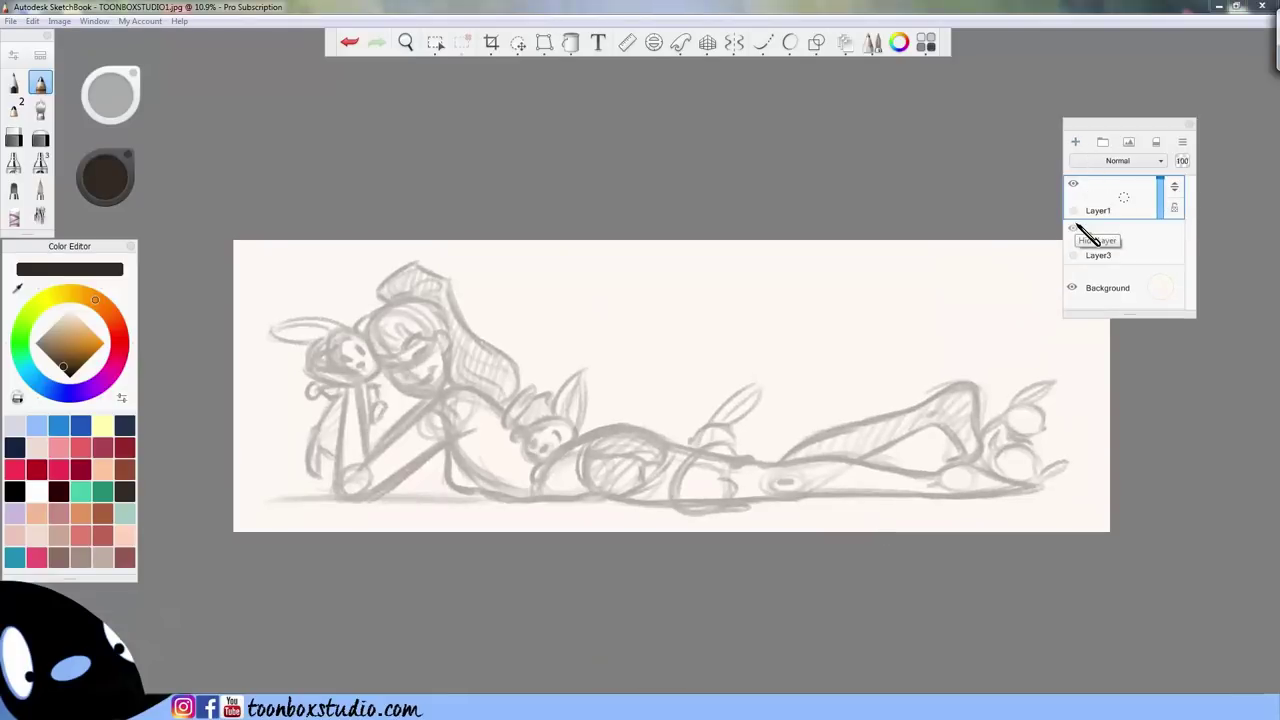
{"action": "left_click", "coordinate": [1125, 245]}
{"action": "left_click_drag", "start_coordinate": [1163, 250], "coordinate": [1164, 251]}
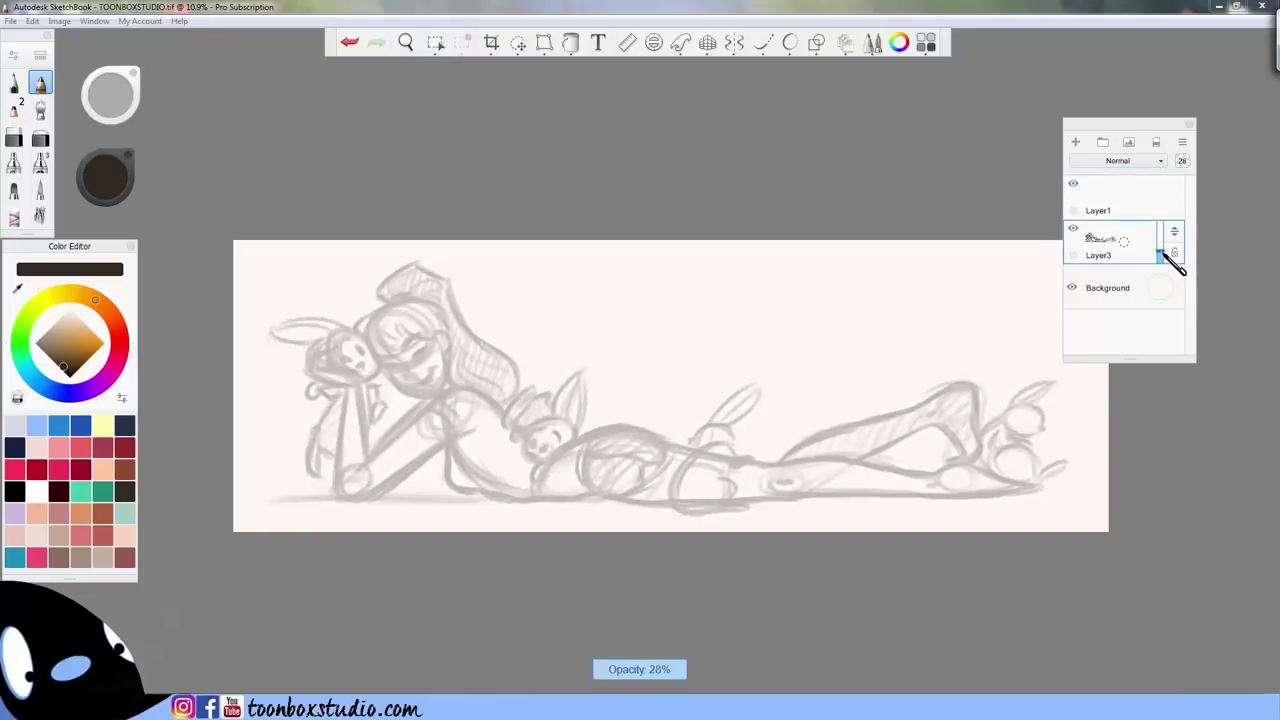
{"action": "left_click", "coordinate": [1130, 211]}
{"action": "key", "text": "space"}
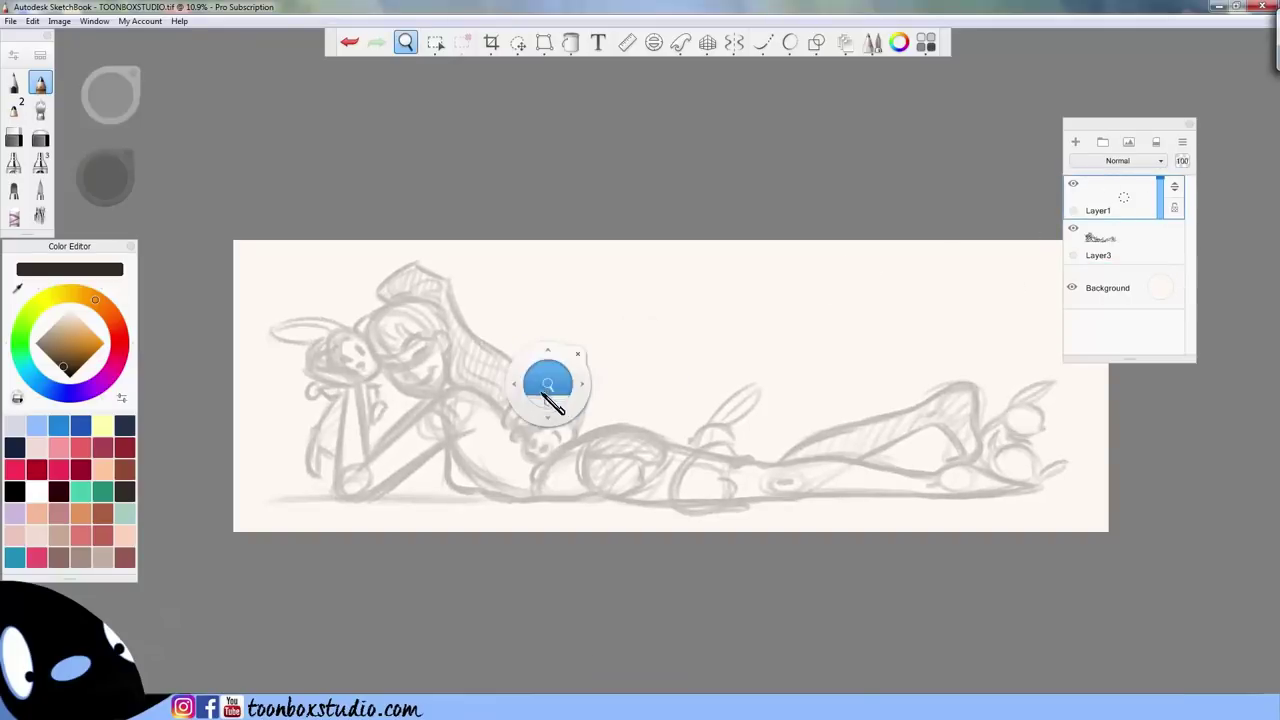
{"action": "left_click_drag", "start_coordinate": [542, 394], "coordinate": [632, 256]}
{"action": "left_click_drag", "start_coordinate": [650, 355], "coordinate": [961, 360]}
{"action": "mouse_move", "coordinate": [695, 242]}
{"action": "left_mouse_down"}
{"action": "mouse_move", "coordinate": [661, 297]}
{"action": "mouse_move", "coordinate": [645, 409]}
{"action": "left_mouse_up"}
{"action": "key", "text": "ctrl+z"}
{"action": "left_click_drag", "start_coordinate": [717, 225], "coordinate": [649, 368]}
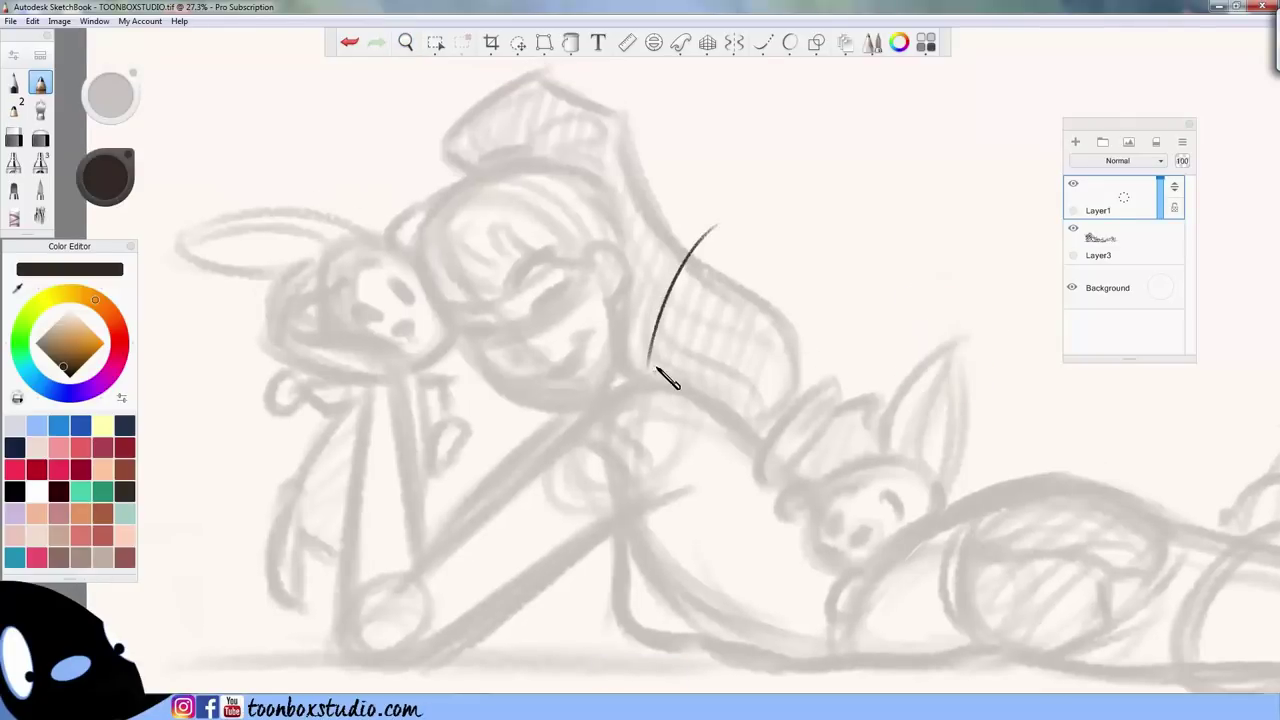
{"action": "key", "text": "ctrl+z"}
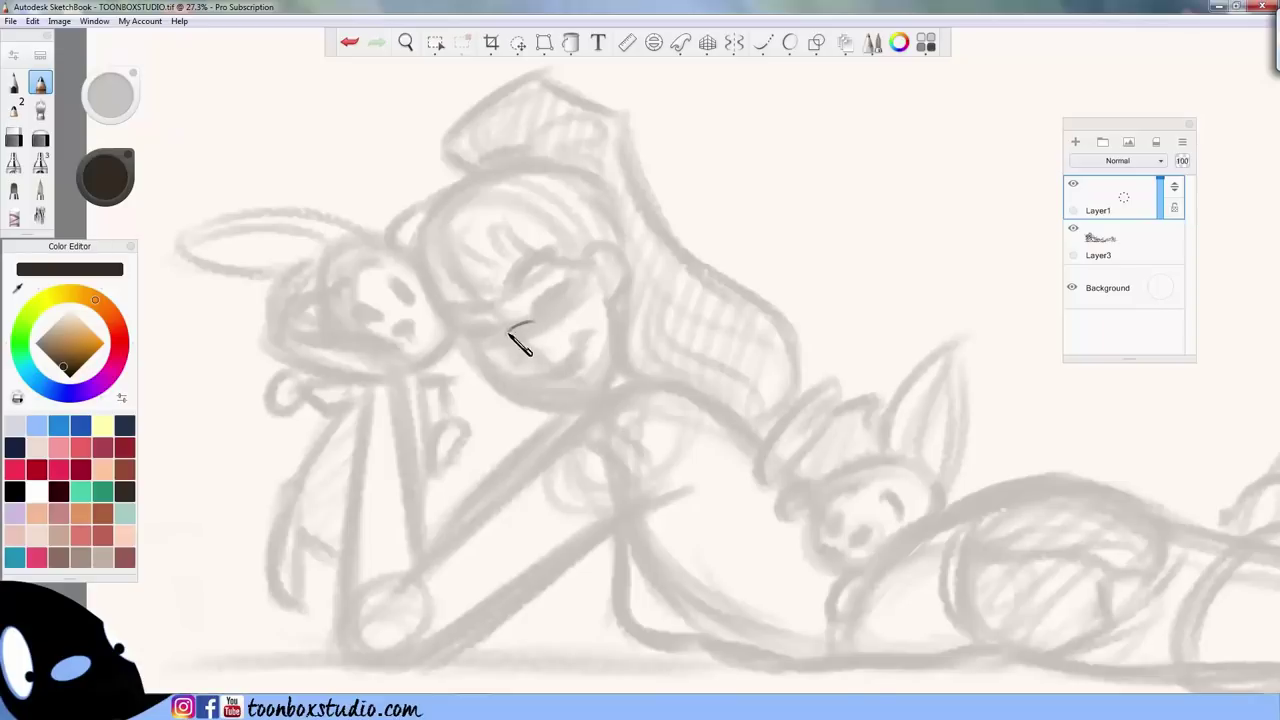
- Draw the woman's nose and both eyes with dark lashes and pupils over the faded sketch
{"action": "left_click_drag", "start_coordinate": [506, 334], "coordinate": [533, 321]}
{"action": "left_click_drag", "start_coordinate": [508, 332], "coordinate": [539, 367]}
{"action": "left_click_drag", "start_coordinate": [542, 366], "coordinate": [552, 348]}
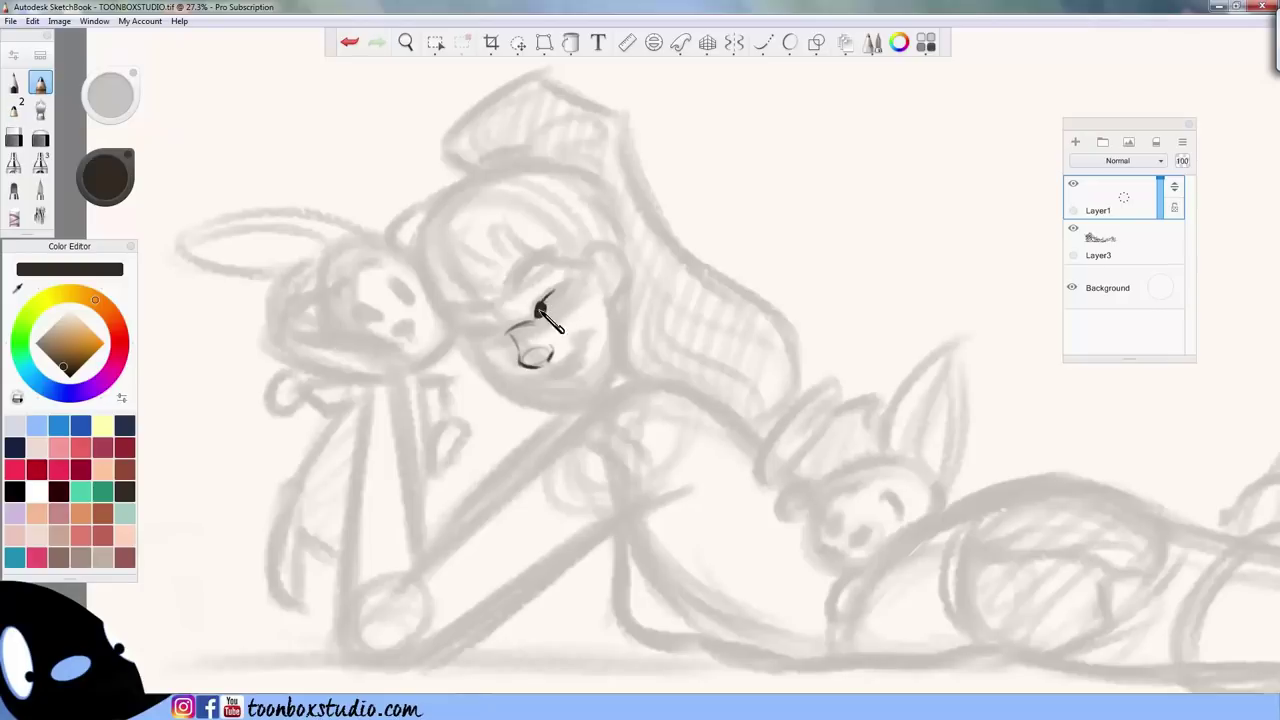
{"action": "mouse_move", "coordinate": [538, 311]}
{"action": "left_mouse_down"}
{"action": "mouse_move", "coordinate": [574, 281]}
{"action": "mouse_move", "coordinate": [542, 315]}
{"action": "mouse_move", "coordinate": [565, 296]}
{"action": "left_mouse_up"}
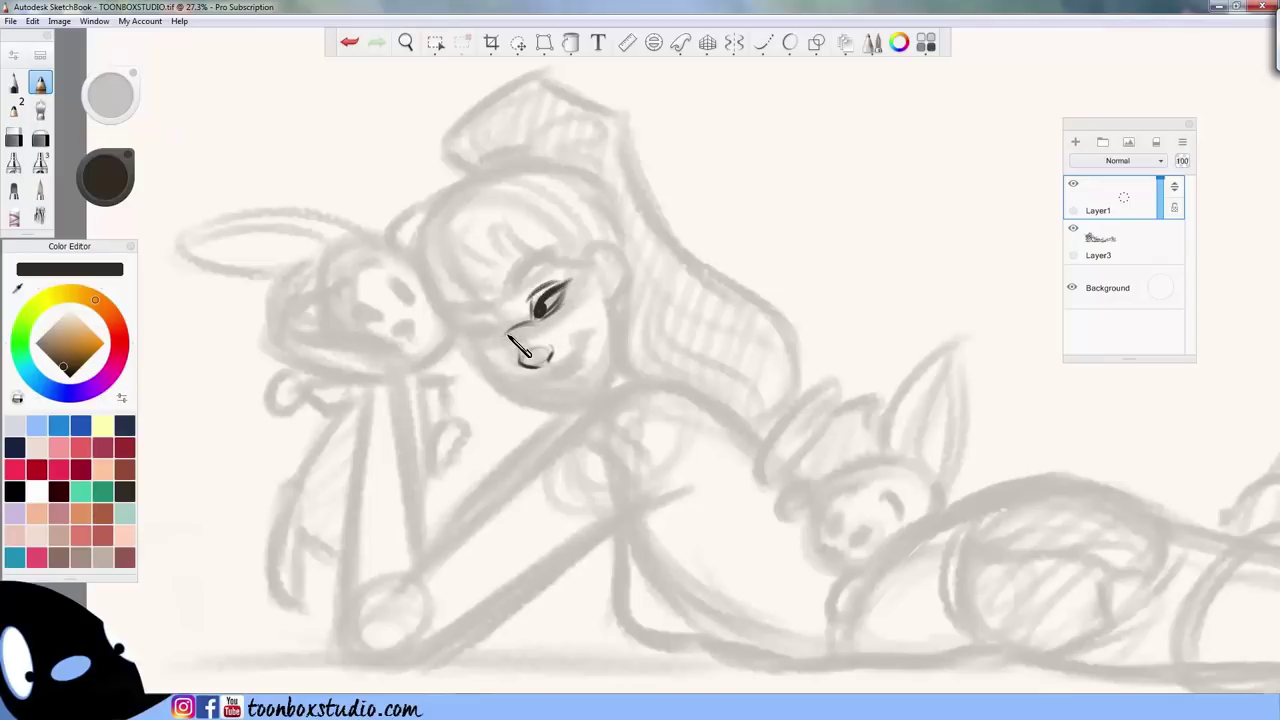
{"action": "left_click_drag", "start_coordinate": [468, 338], "coordinate": [504, 336]}
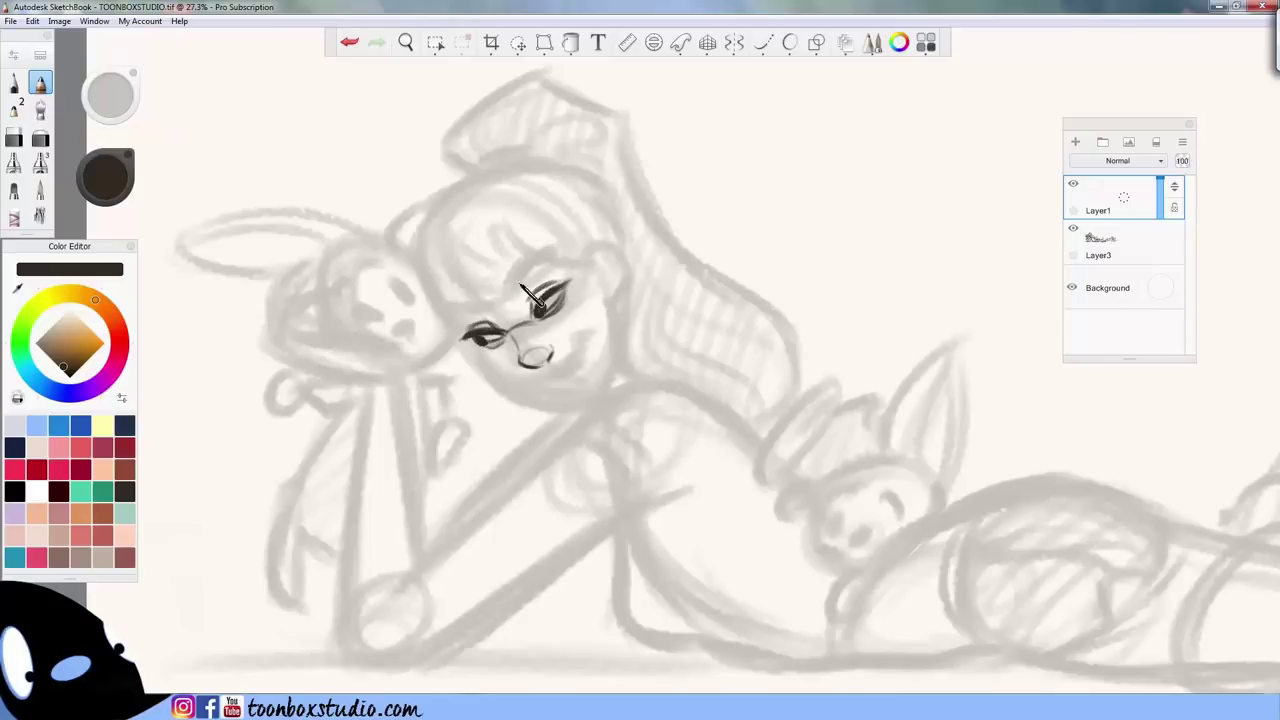
- Draw both eyebrows as thick dark arches above the eyes, undoing and reworking the first attempt
{"action": "mouse_move", "coordinate": [518, 272]}
{"action": "left_mouse_down"}
{"action": "mouse_move", "coordinate": [530, 290]}
{"action": "mouse_move", "coordinate": [516, 272]}
{"action": "left_mouse_up"}
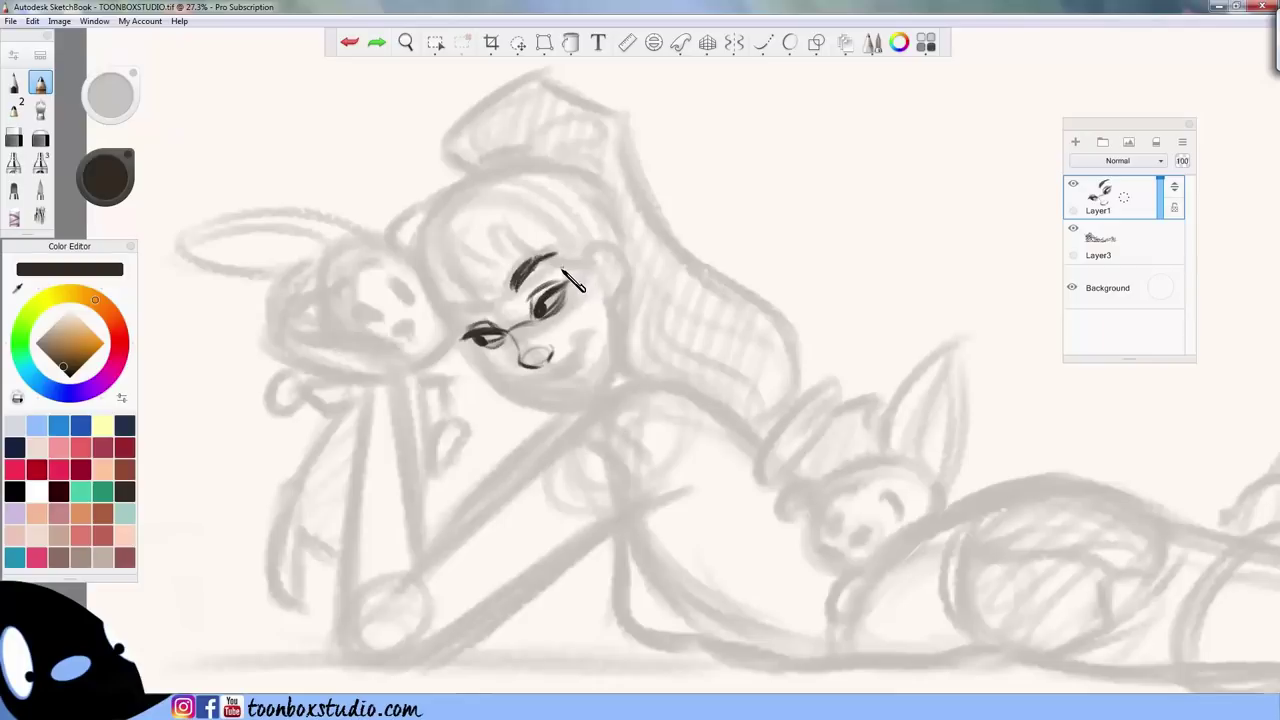
{"action": "key", "text": "ctrl+z"}
{"action": "key", "text": "ctrl+z"}
{"action": "mouse_move", "coordinate": [488, 314]}
{"action": "left_mouse_down"}
{"action": "mouse_move", "coordinate": [446, 312]}
{"action": "mouse_move", "coordinate": [464, 286]}
{"action": "mouse_move", "coordinate": [514, 285]}
{"action": "mouse_move", "coordinate": [489, 314]}
{"action": "mouse_move", "coordinate": [527, 268]}
{"action": "left_mouse_up"}
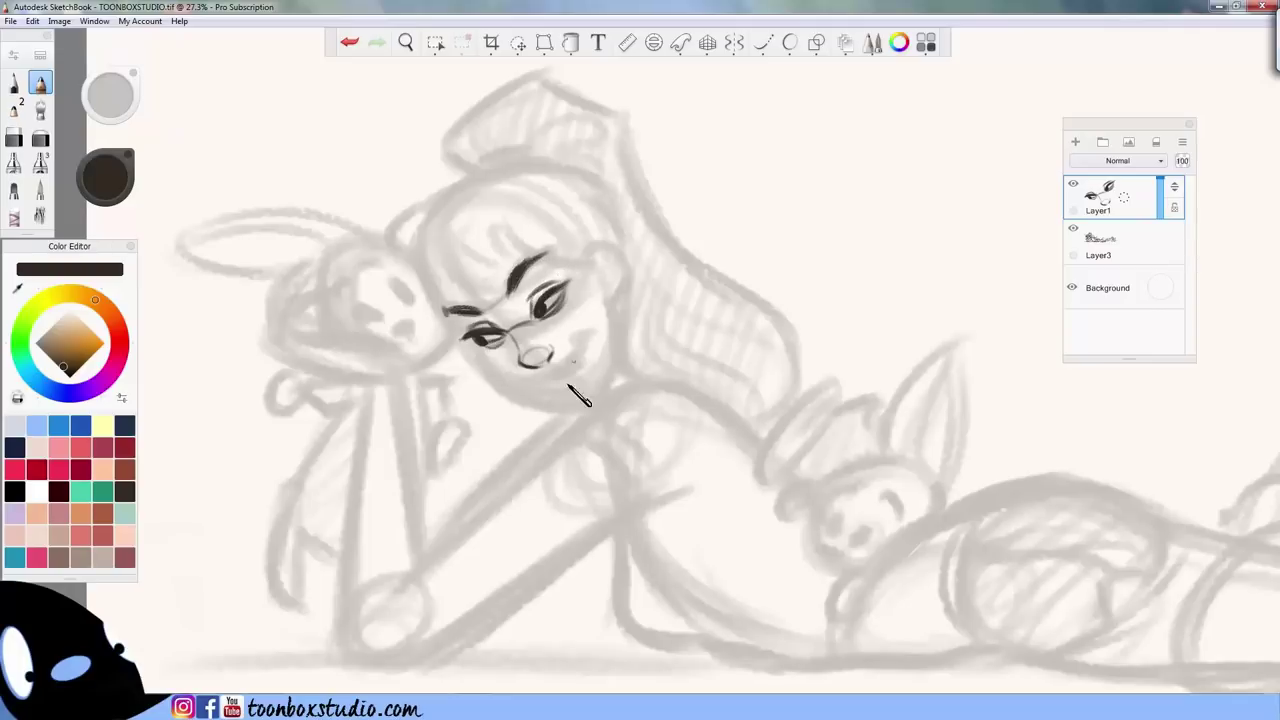
- Draw the smiling mouth with dark lips, the side contour of the forehead and a round cheek, cleaning up the mouth with the eraser
{"action": "left_click_drag", "start_coordinate": [539, 384], "coordinate": [534, 427]}
{"action": "left_click_drag", "start_coordinate": [431, 297], "coordinate": [462, 318]}
{"action": "left_click_drag", "start_coordinate": [520, 379], "coordinate": [548, 375]}
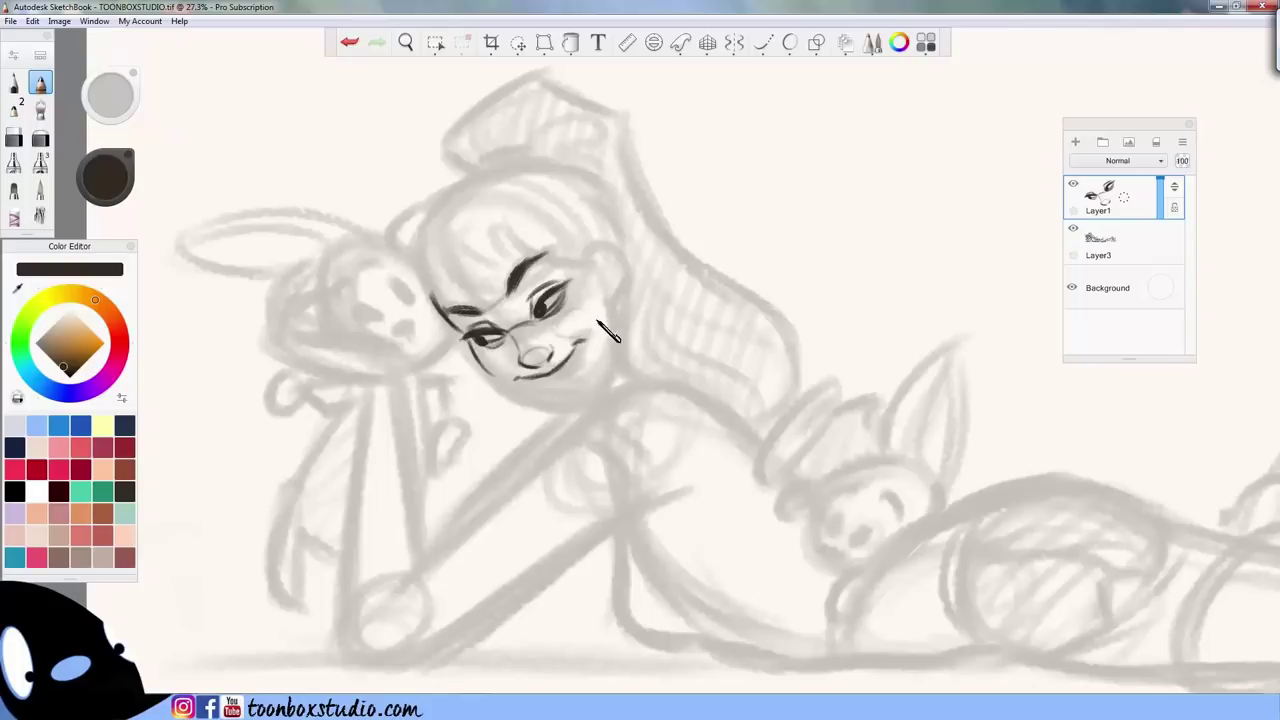
{"action": "left_click_drag", "start_coordinate": [597, 322], "coordinate": [598, 342]}
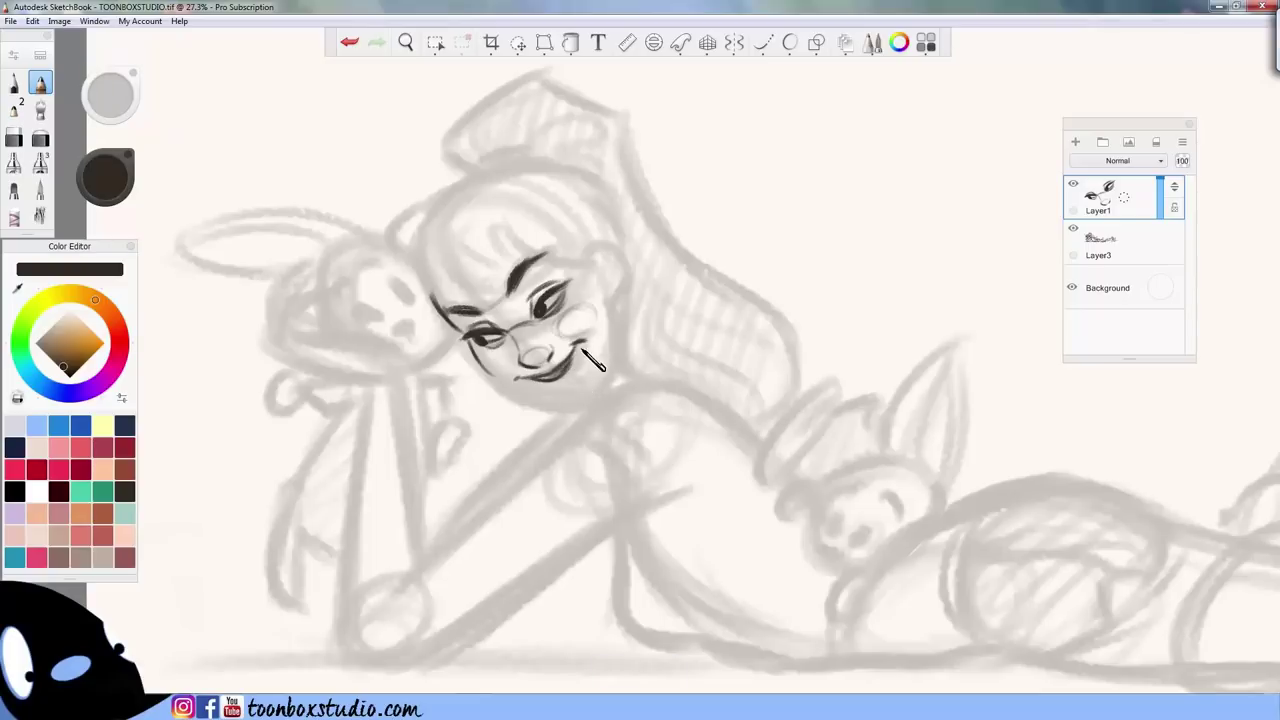
{"action": "key", "text": "e"}
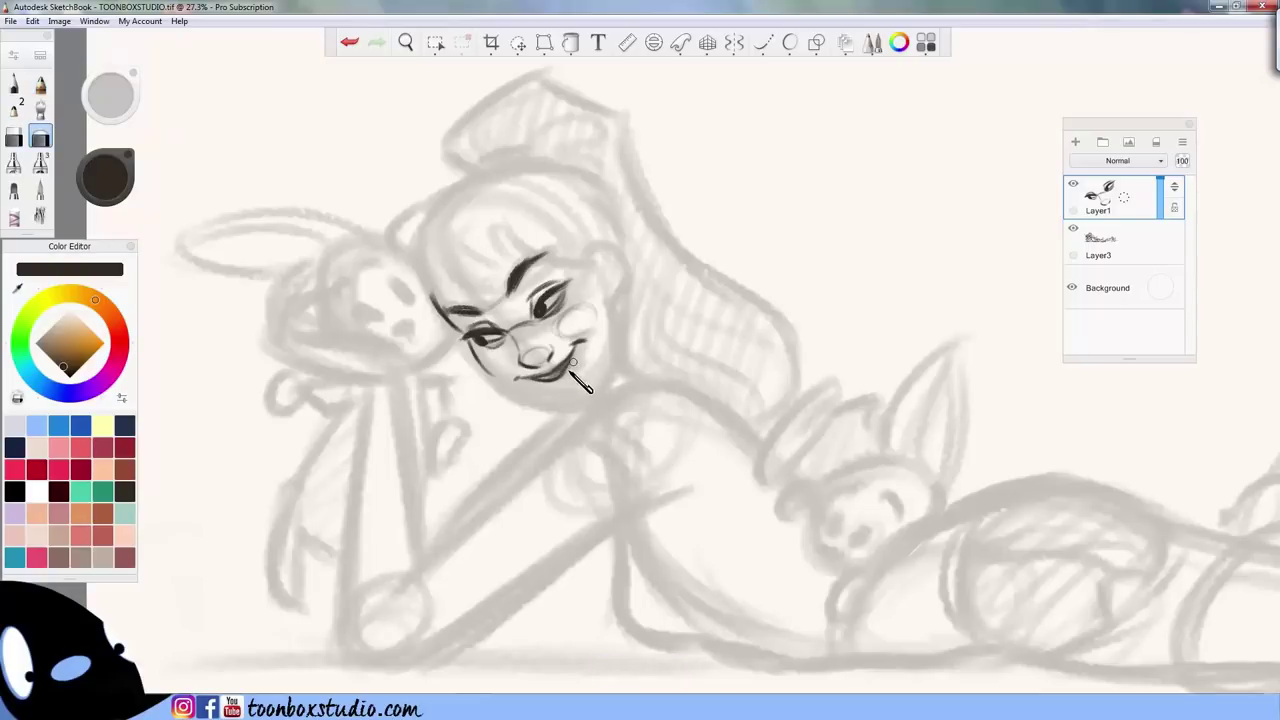
{"action": "key", "text": "e"}
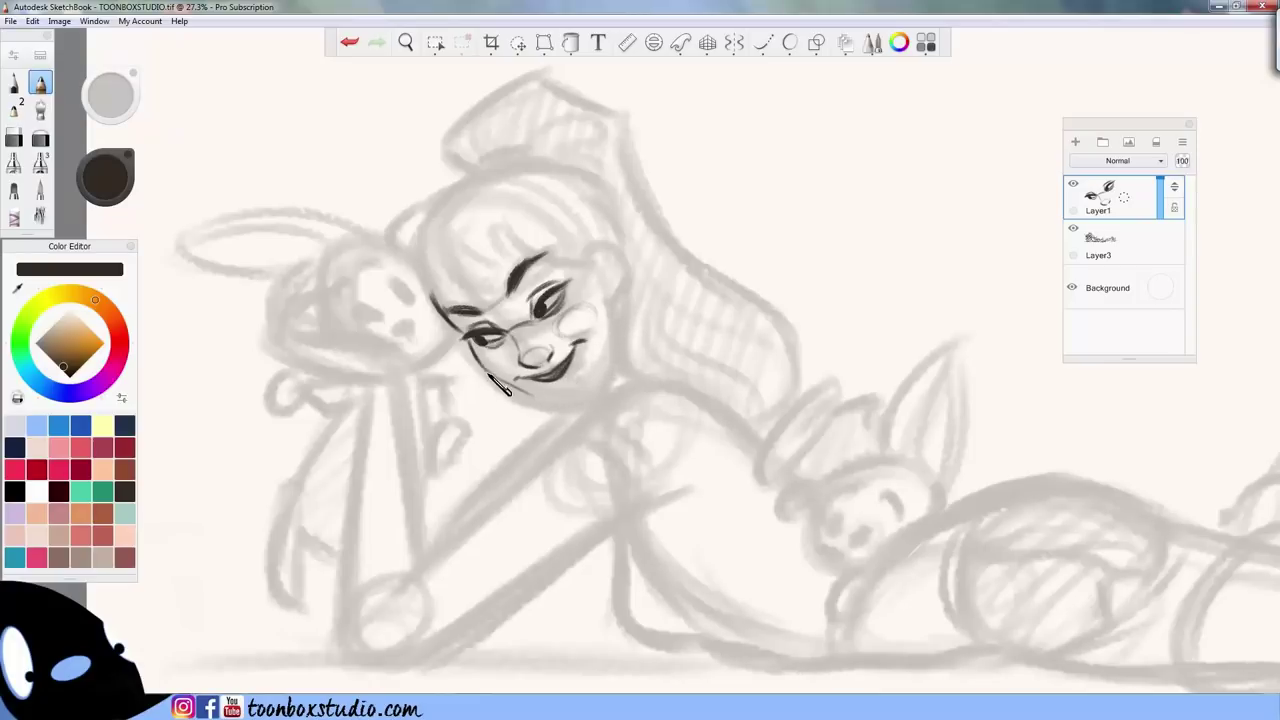
- Outline the jaw and chin up to the ear, and draw the neck lines below the face
{"action": "mouse_move", "coordinate": [492, 372]}
{"action": "left_mouse_down"}
{"action": "mouse_move", "coordinate": [566, 408]}
{"action": "mouse_move", "coordinate": [549, 391]}
{"action": "mouse_move", "coordinate": [590, 387]}
{"action": "mouse_move", "coordinate": [544, 400]}
{"action": "mouse_move", "coordinate": [590, 405]}
{"action": "mouse_move", "coordinate": [600, 372]}
{"action": "left_mouse_up"}
{"action": "mouse_move", "coordinate": [595, 372]}
{"action": "left_mouse_down"}
{"action": "mouse_move", "coordinate": [614, 327]}
{"action": "mouse_move", "coordinate": [614, 309]}
{"action": "mouse_move", "coordinate": [601, 367]}
{"action": "mouse_move", "coordinate": [603, 298]}
{"action": "mouse_move", "coordinate": [599, 370]}
{"action": "left_mouse_up"}
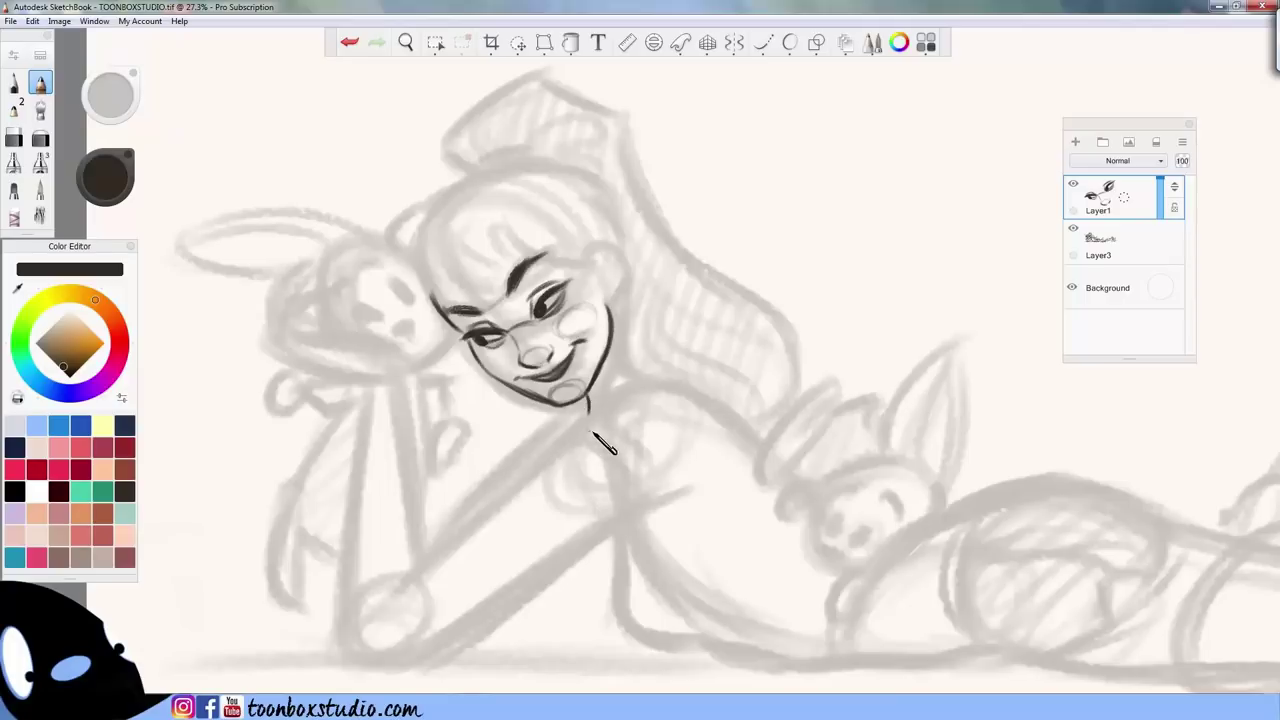
{"action": "key", "text": "ctrl+z"}
{"action": "mouse_move", "coordinate": [614, 322]}
{"action": "left_mouse_down"}
{"action": "mouse_move", "coordinate": [621, 380]}
{"action": "mouse_move", "coordinate": [643, 384]}
{"action": "left_mouse_up"}
{"action": "left_click_drag", "start_coordinate": [601, 303], "coordinate": [611, 336]}
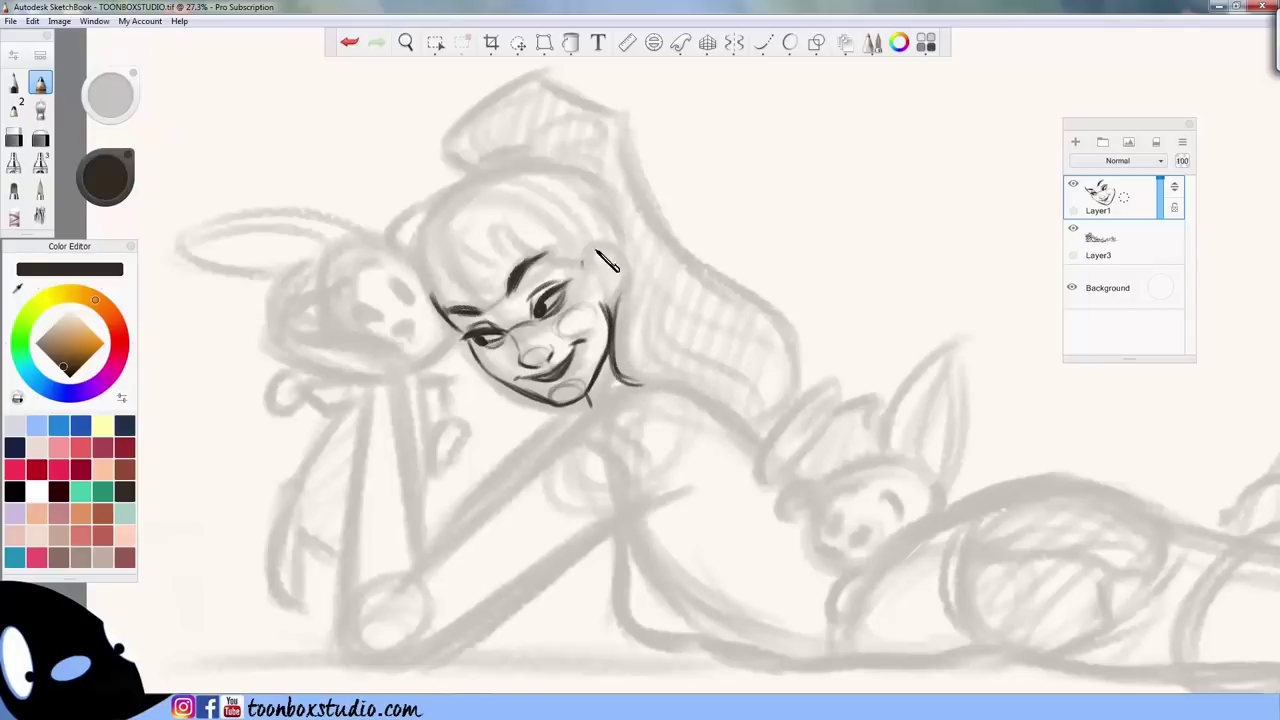
- Draw the woman's ear beside the cheek, undoing the first strokes and redrawing a rounded outline with inner detail
{"action": "mouse_move", "coordinate": [582, 268]}
{"action": "left_mouse_down"}
{"action": "mouse_move", "coordinate": [620, 300]}
{"action": "mouse_move", "coordinate": [615, 259]}
{"action": "left_mouse_up"}
{"action": "left_click_drag", "start_coordinate": [612, 278], "coordinate": [619, 296]}
{"action": "key", "text": "ctrl+z"}
{"action": "key", "text": "e"}
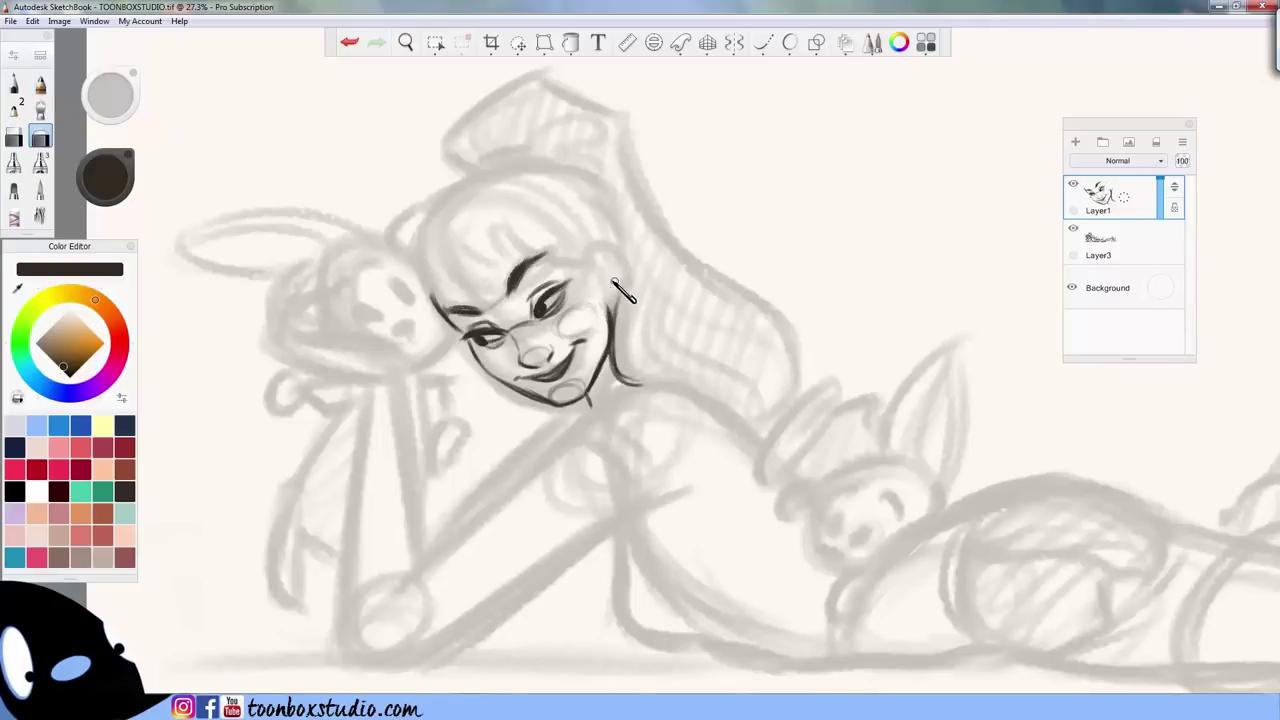
{"action": "key", "text": "e"}
{"action": "mouse_move", "coordinate": [588, 272]}
{"action": "left_mouse_down"}
{"action": "mouse_move", "coordinate": [625, 267]}
{"action": "mouse_move", "coordinate": [589, 284]}
{"action": "mouse_move", "coordinate": [619, 283]}
{"action": "mouse_move", "coordinate": [595, 262]}
{"action": "mouse_move", "coordinate": [610, 271]}
{"action": "mouse_move", "coordinate": [613, 313]}
{"action": "mouse_move", "coordinate": [620, 282]}
{"action": "left_mouse_up"}
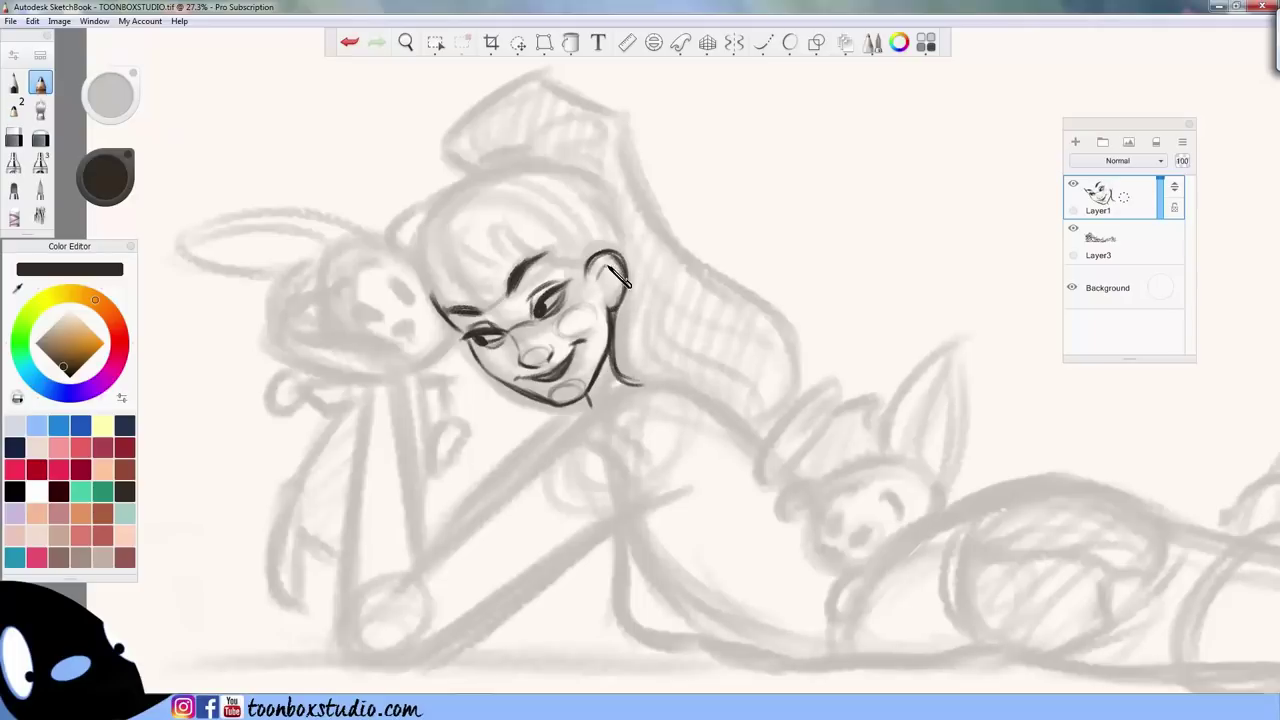
- Finish the inner detail of the woman's ear and check the jaw and chin lines against the whole figure
{"action": "mouse_move", "coordinate": [608, 264]}
{"action": "left_mouse_down"}
{"action": "mouse_move", "coordinate": [597, 281]}
{"action": "mouse_move", "coordinate": [612, 291]}
{"action": "left_mouse_up"}
{"action": "key", "text": "space"}
{"action": "left_click_drag", "start_coordinate": [605, 402], "coordinate": [600, 512]}
{"action": "left_click_drag", "start_coordinate": [610, 521], "coordinate": [522, 518]}
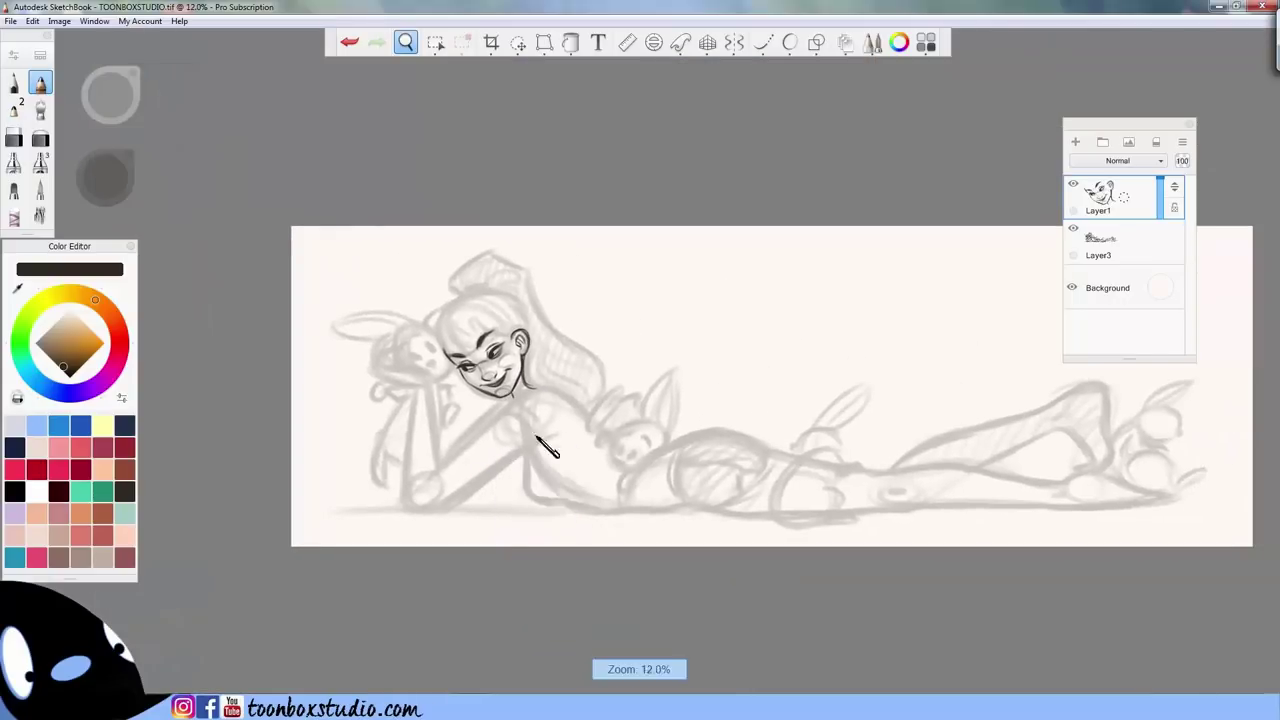
{"action": "left_click_drag", "start_coordinate": [537, 437], "coordinate": [582, 405]}
{"action": "left_click_drag", "start_coordinate": [408, 299], "coordinate": [438, 330]}
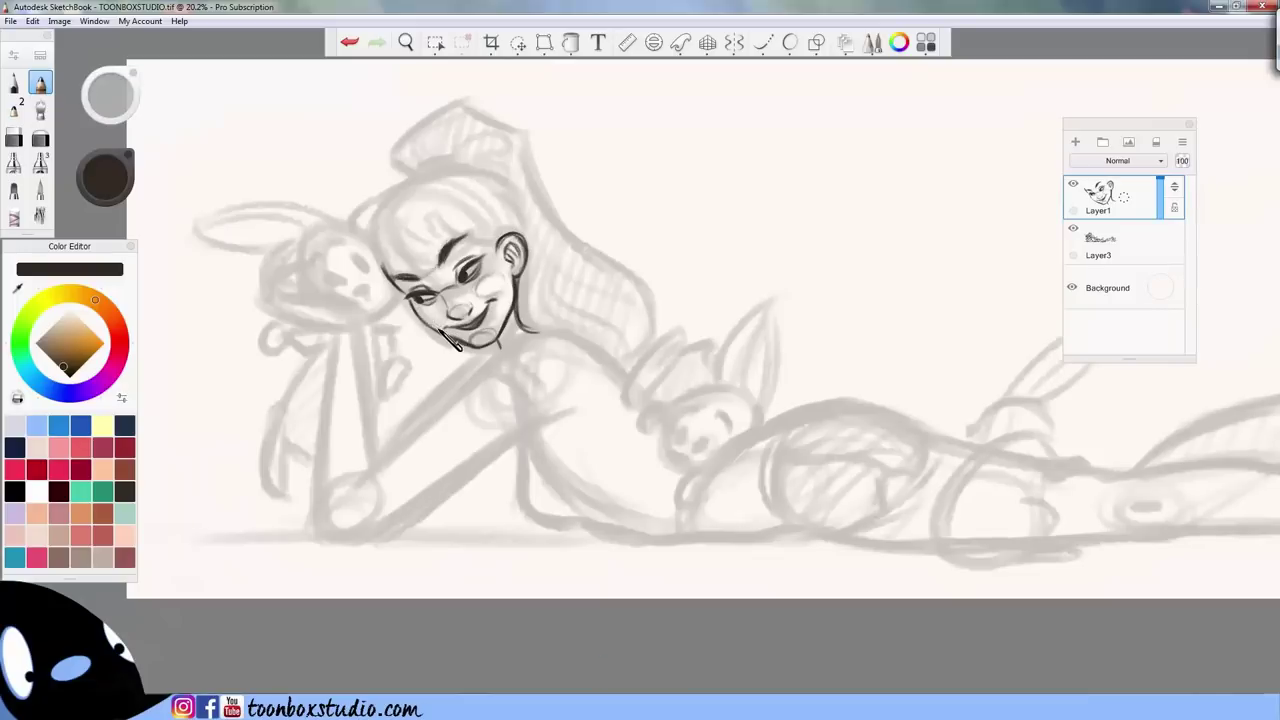
{"action": "key", "text": "e"}
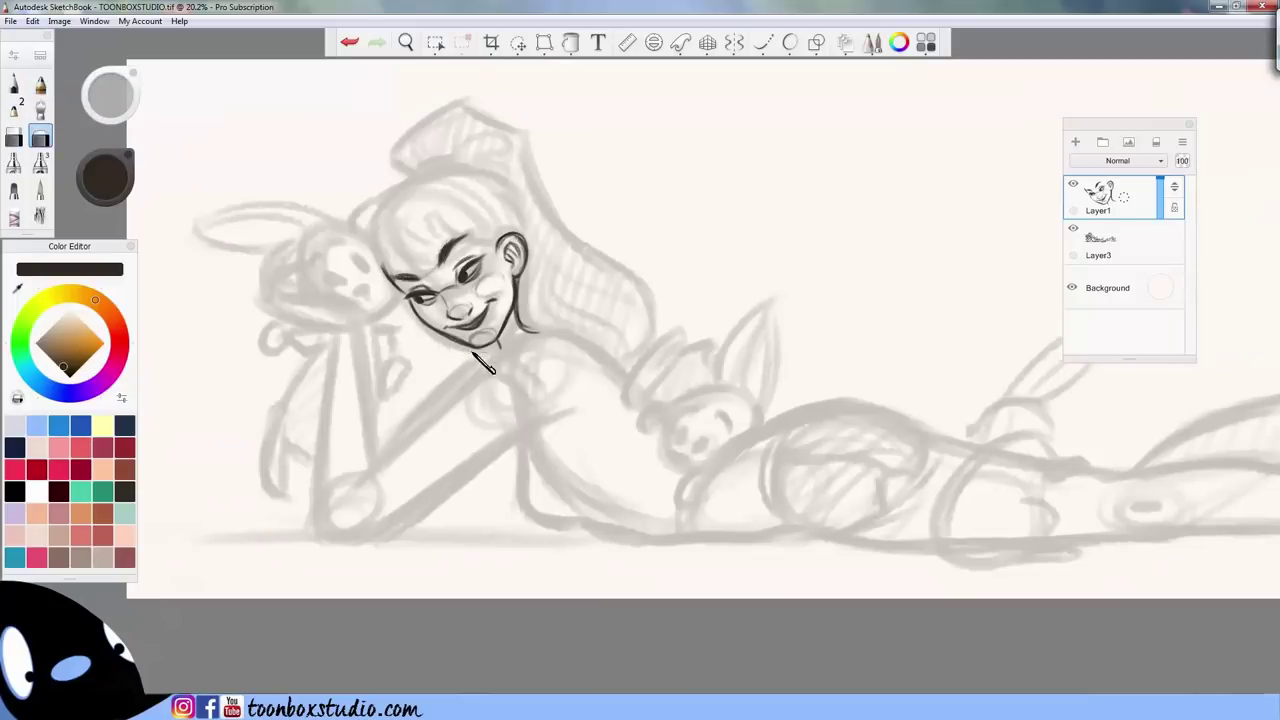
{"action": "key", "text": "e"}
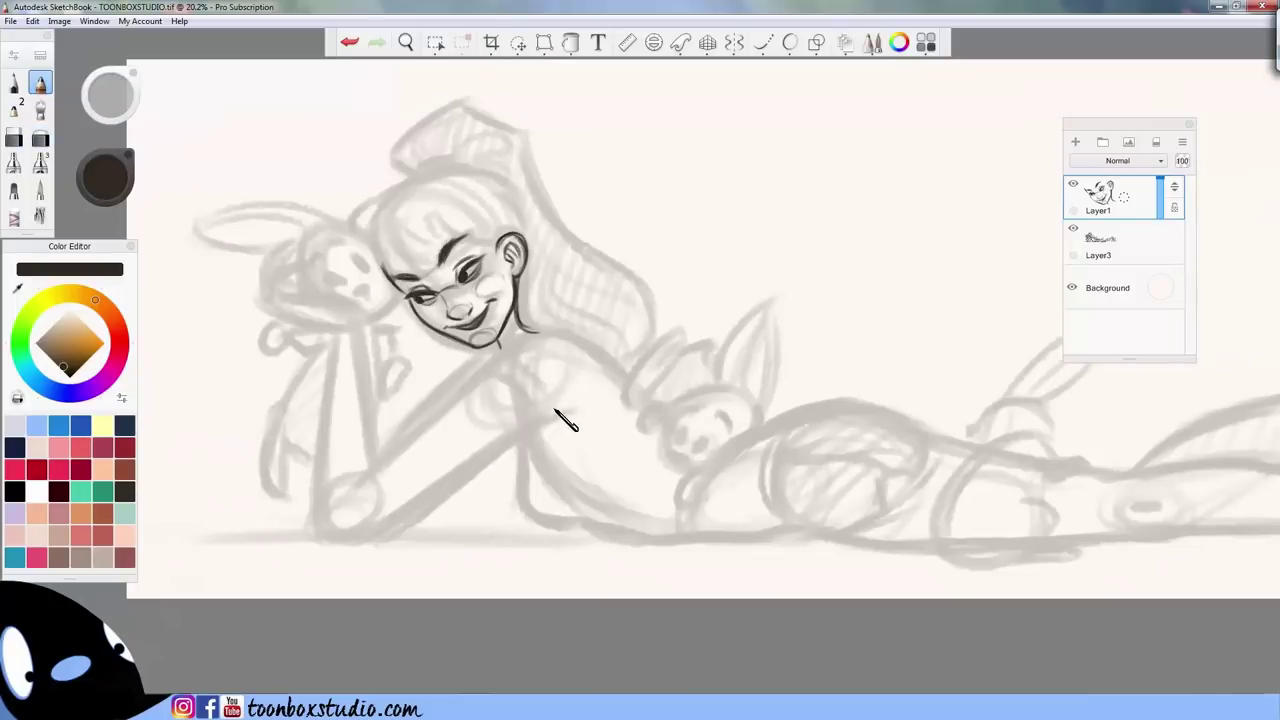
- Lasso the nose and mouth and adjust their placement on the face with a transform
{"action": "left_click", "coordinate": [518, 44]}
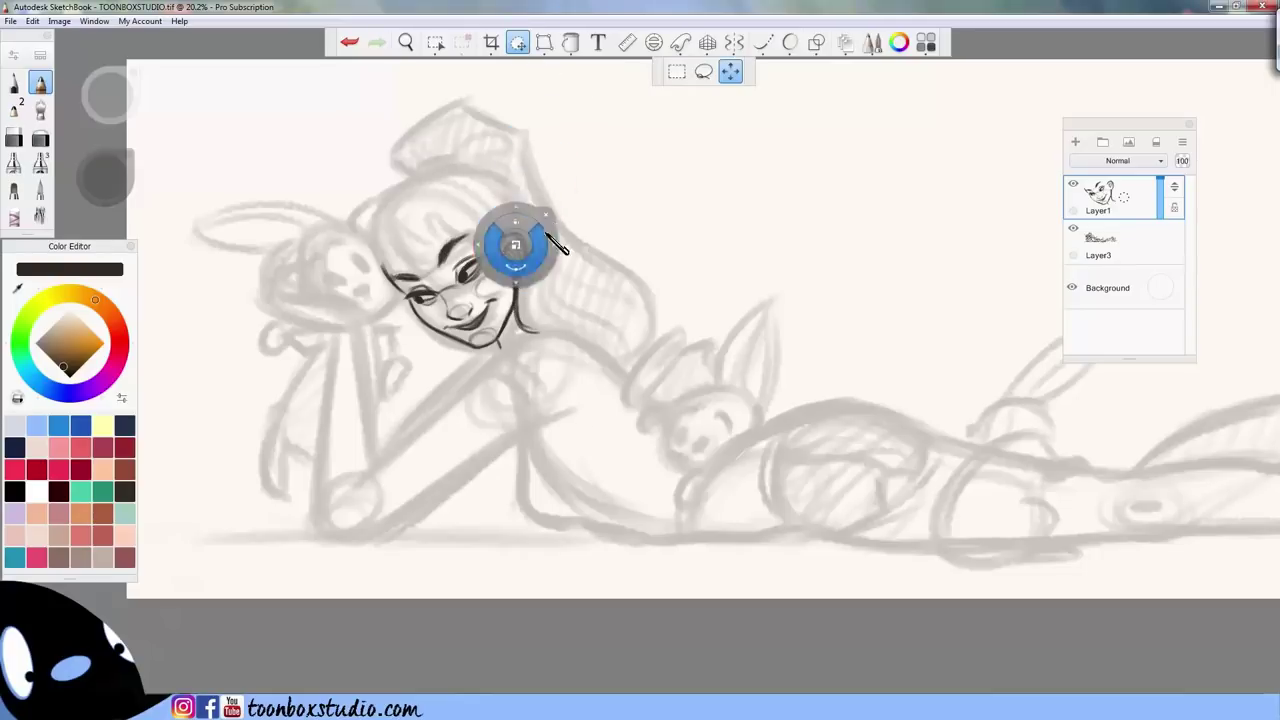
{"action": "left_click", "coordinate": [703, 74]}
{"action": "mouse_move", "coordinate": [443, 296]}
{"action": "left_mouse_down"}
{"action": "mouse_move", "coordinate": [455, 352]}
{"action": "mouse_move", "coordinate": [485, 352]}
{"action": "mouse_move", "coordinate": [517, 326]}
{"action": "mouse_move", "coordinate": [498, 297]}
{"action": "mouse_move", "coordinate": [456, 293]}
{"action": "left_mouse_up"}
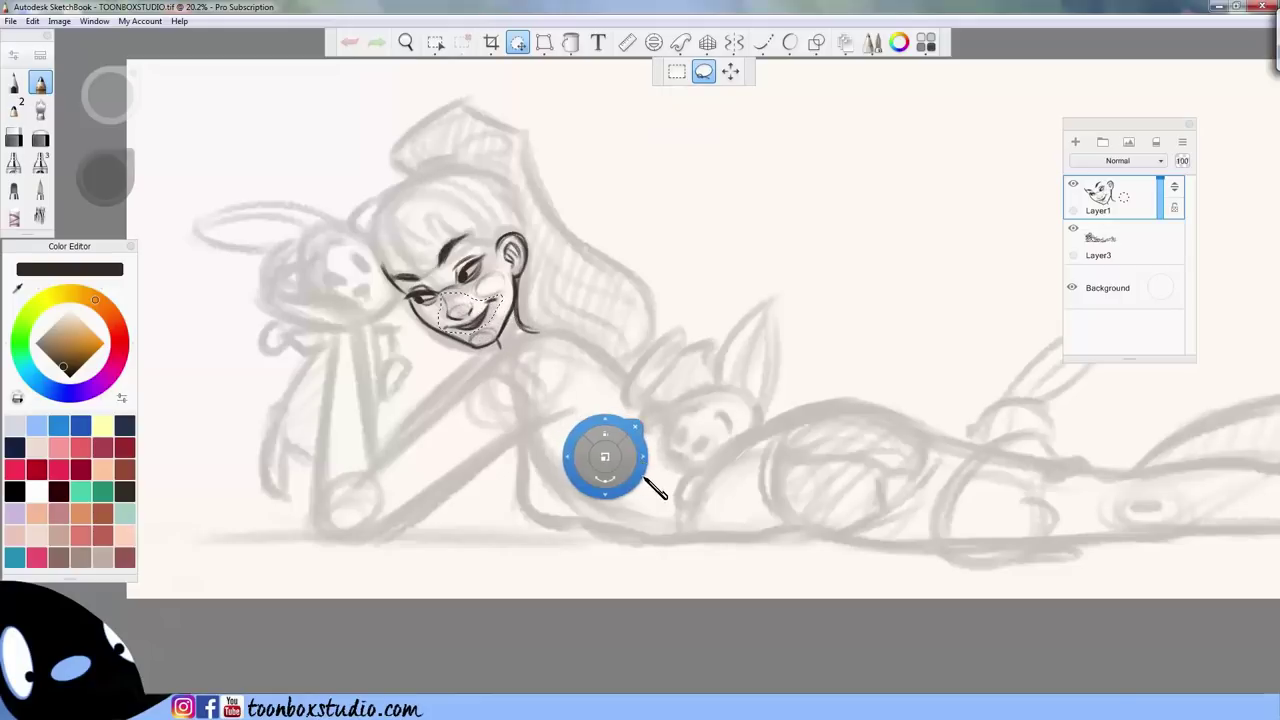
{"action": "mouse_move", "coordinate": [643, 476]}
{"action": "left_mouse_down"}
{"action": "mouse_move", "coordinate": [615, 464]}
{"action": "mouse_move", "coordinate": [634, 451]}
{"action": "mouse_move", "coordinate": [643, 479]}
{"action": "mouse_move", "coordinate": [648, 470]}
{"action": "left_mouse_up"}
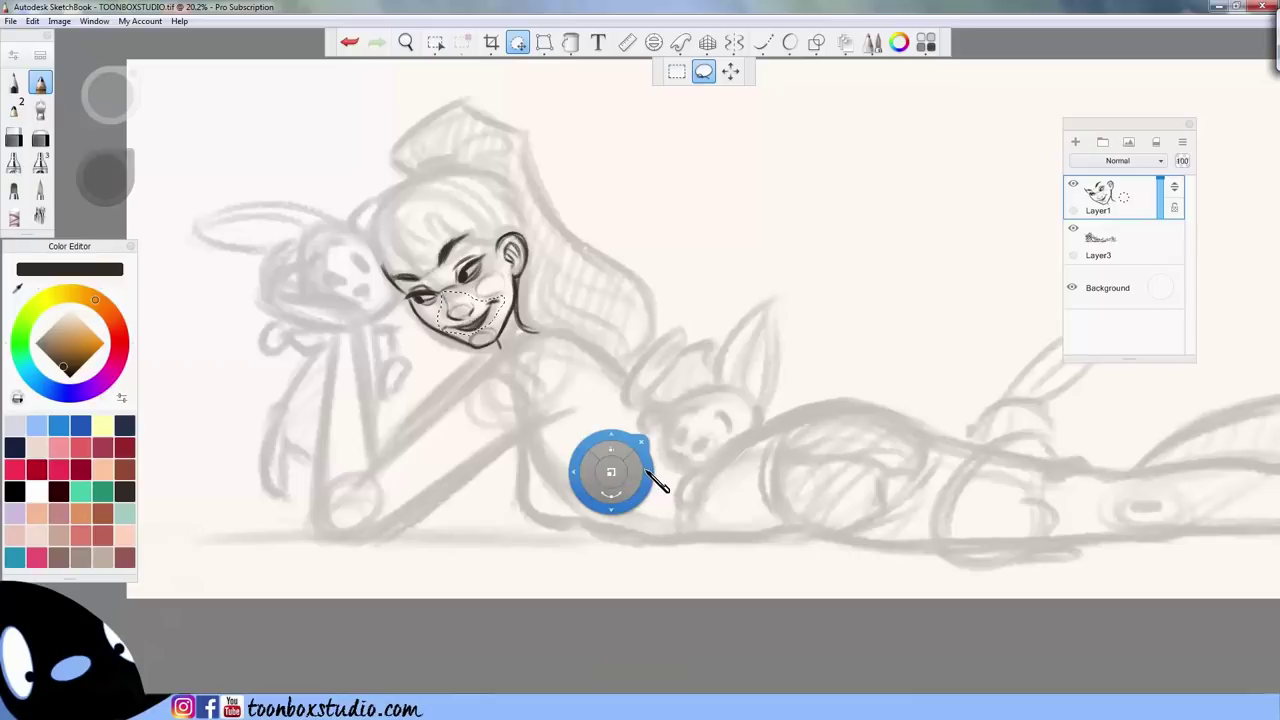
{"action": "left_click", "coordinate": [641, 443]}
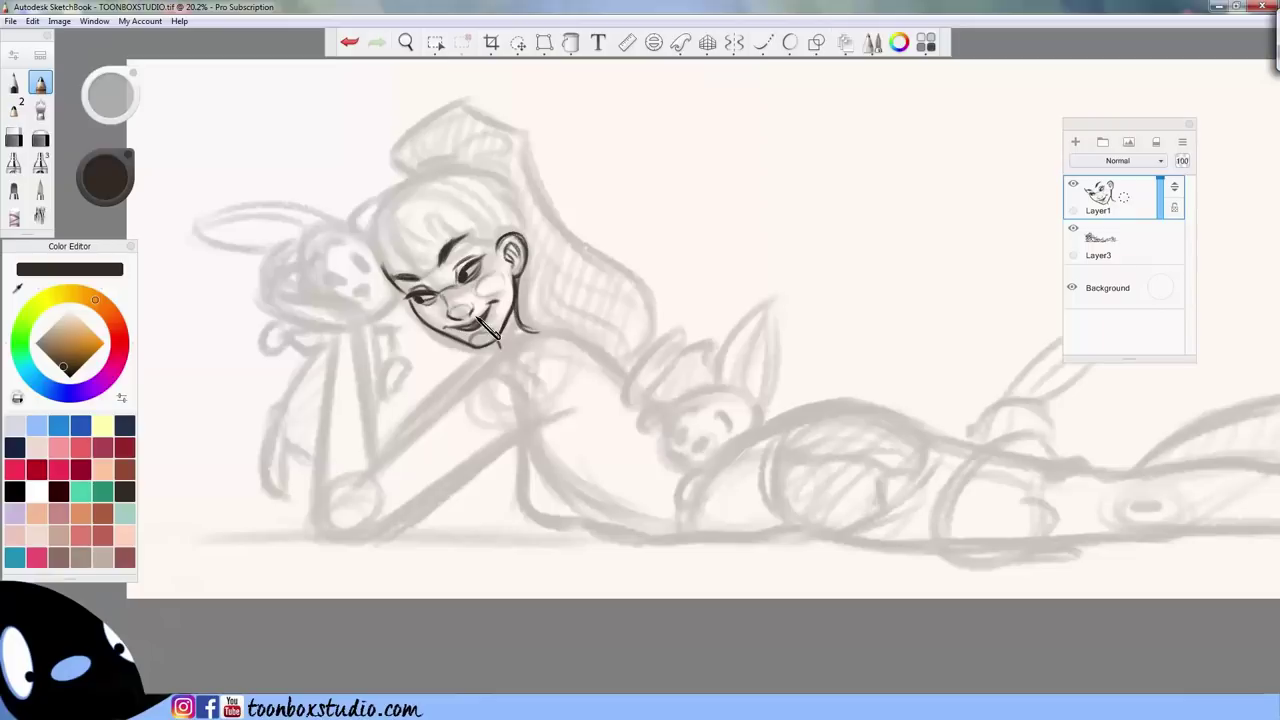
- Clean up the lines around the smiling mouth and chin, alternating between erasing and redrawing with the dark pencil
{"action": "key", "text": "e"}
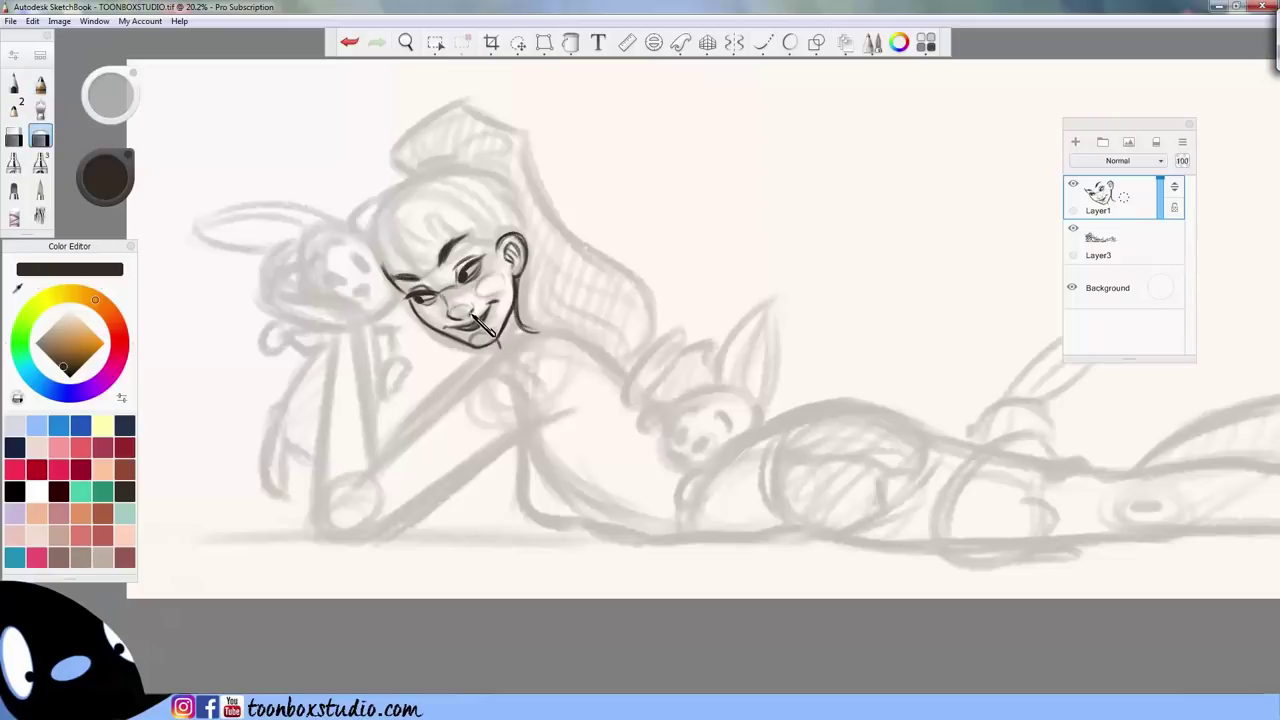
{"action": "key", "text": "b"}
{"action": "left_click_drag", "start_coordinate": [474, 312], "coordinate": [516, 254]}
{"action": "key", "text": "e"}
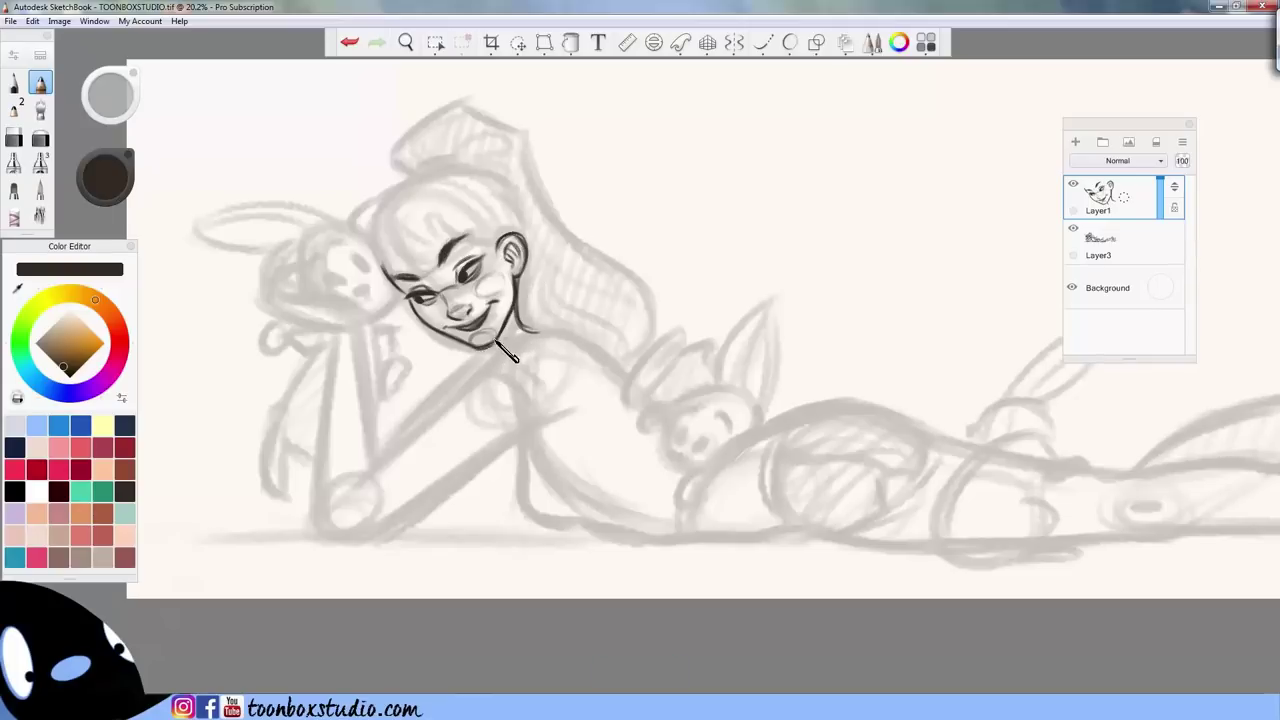
{"action": "key", "text": "e"}
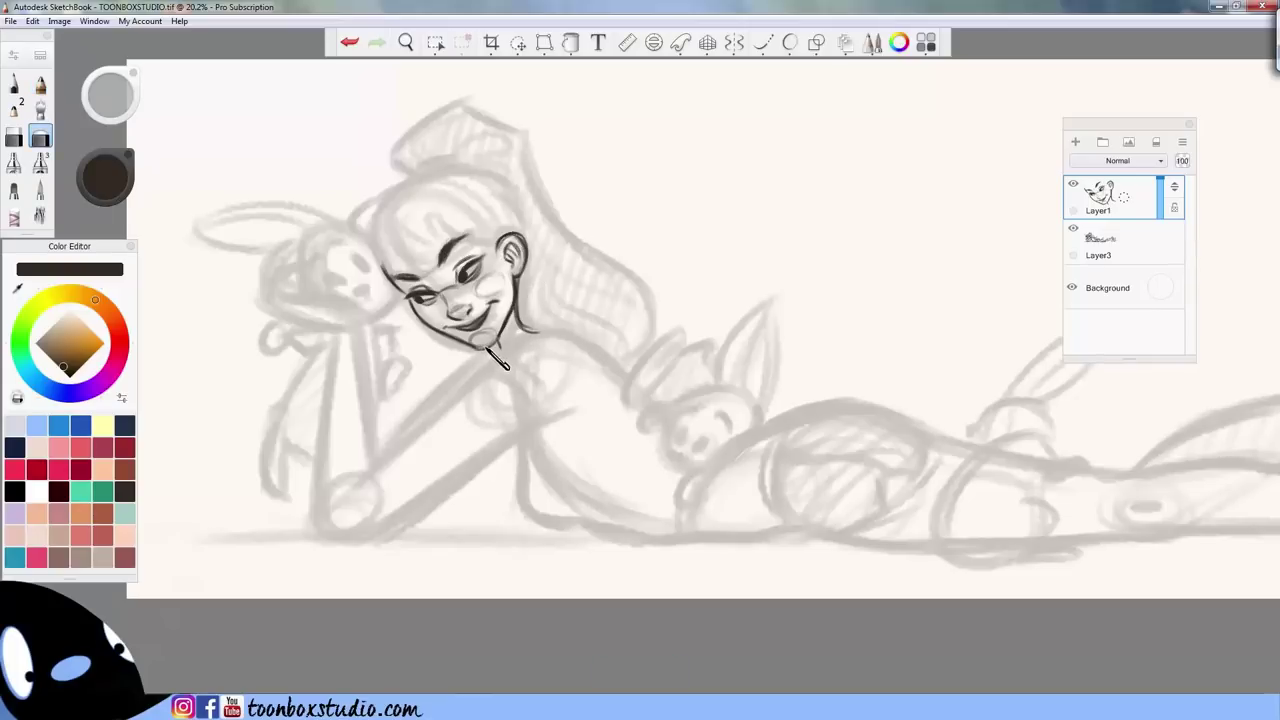
{"action": "key", "text": "e"}
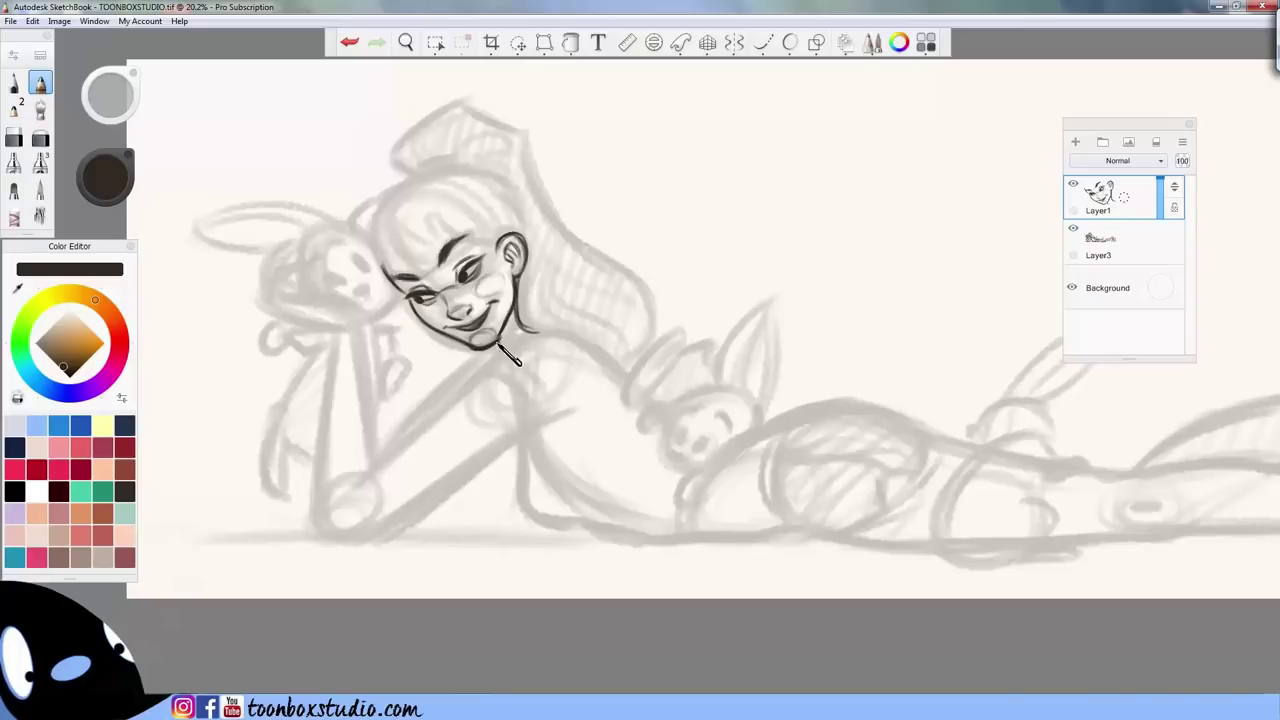
- Draw the hairline by the ear, the back of the head and the bangs over the forehead, undoing the first stroke
{"action": "left_click_drag", "start_coordinate": [490, 262], "coordinate": [491, 205]}
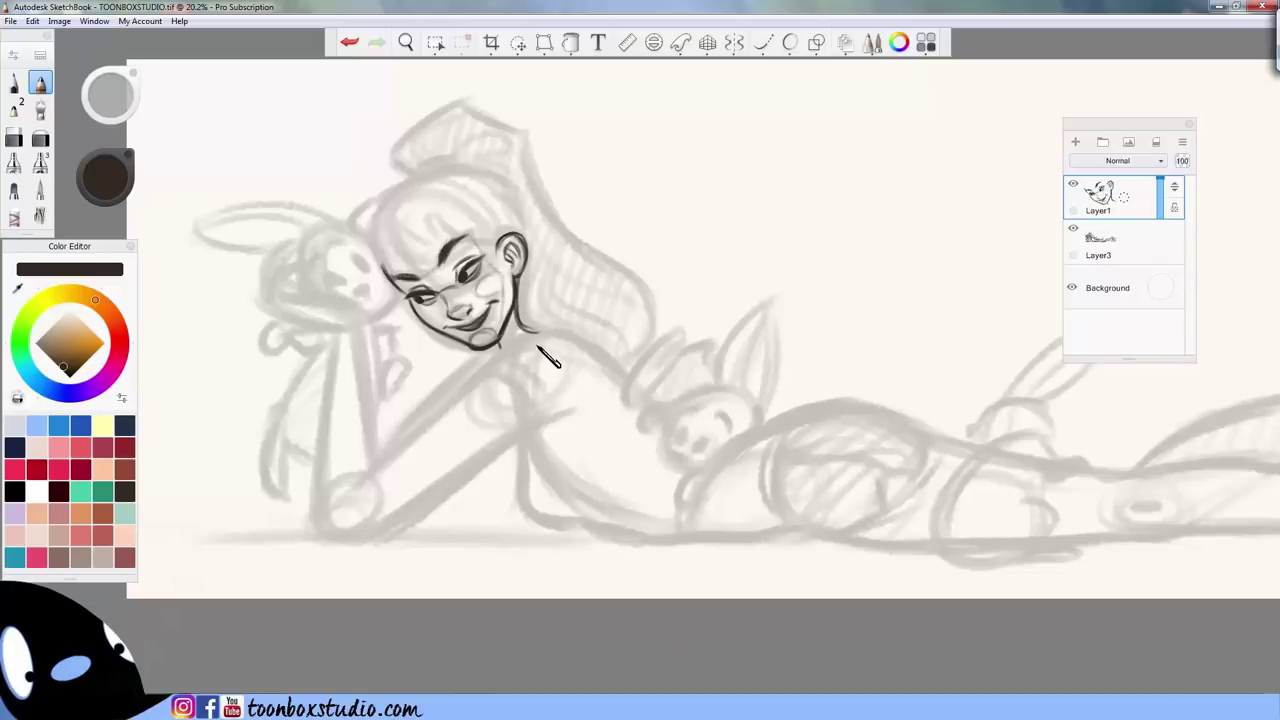
{"action": "key", "text": "ctrl+z"}
{"action": "left_click_drag", "start_coordinate": [479, 243], "coordinate": [510, 305]}
{"action": "left_click_drag", "start_coordinate": [446, 218], "coordinate": [472, 238]}
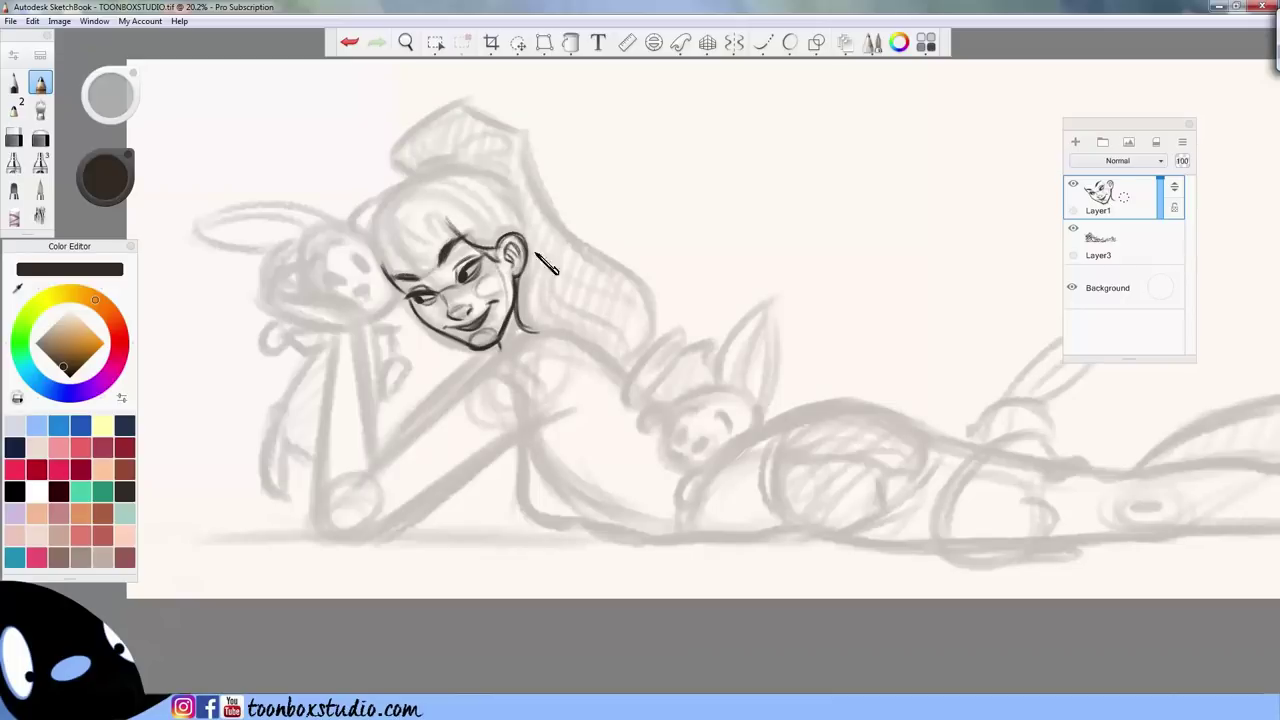
{"action": "left_click_drag", "start_coordinate": [483, 178], "coordinate": [520, 232]}
{"action": "mouse_move", "coordinate": [384, 233]}
{"action": "left_mouse_down"}
{"action": "mouse_move", "coordinate": [428, 274]}
{"action": "mouse_move", "coordinate": [438, 263]}
{"action": "left_mouse_up"}
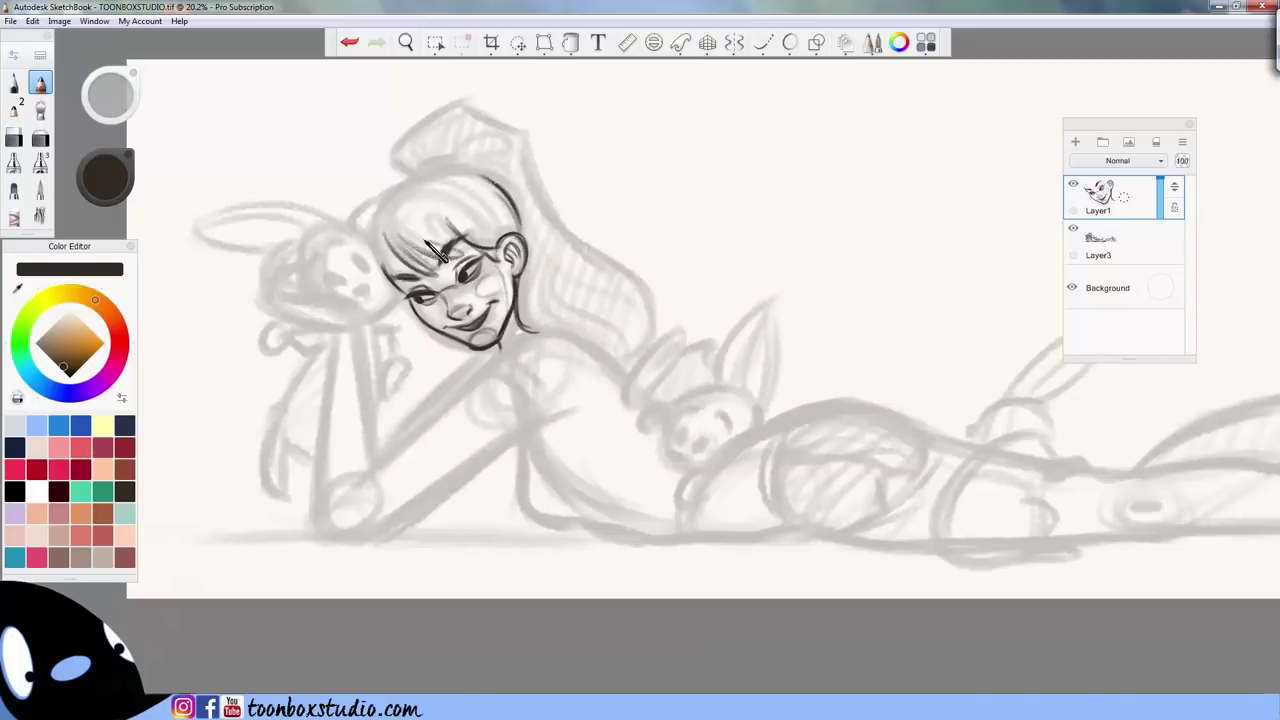
{"action": "left_click_drag", "start_coordinate": [381, 231], "coordinate": [404, 264]}
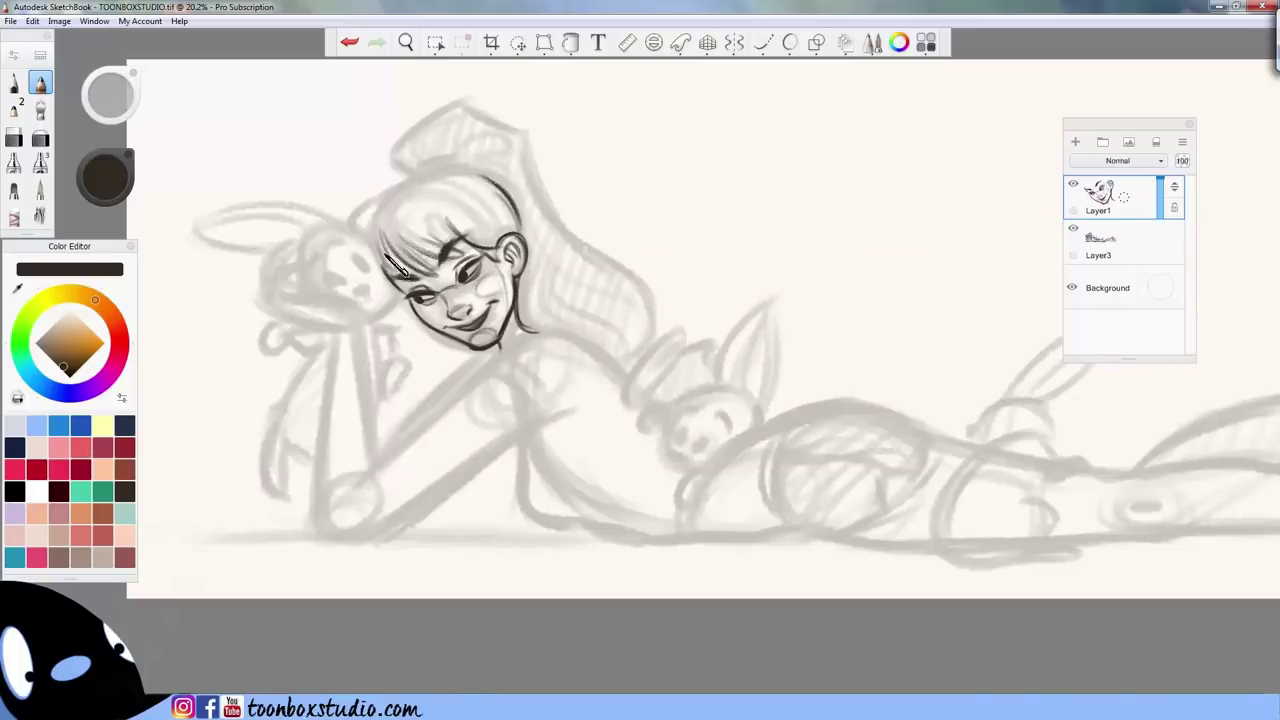
- Outline the crown of the hair and the rounded bulge at the front, adding strands where it meets the forehead
{"action": "mouse_move", "coordinate": [395, 186]}
{"action": "left_mouse_down"}
{"action": "mouse_move", "coordinate": [354, 236]}
{"action": "mouse_move", "coordinate": [432, 173]}
{"action": "mouse_move", "coordinate": [496, 181]}
{"action": "left_mouse_up"}
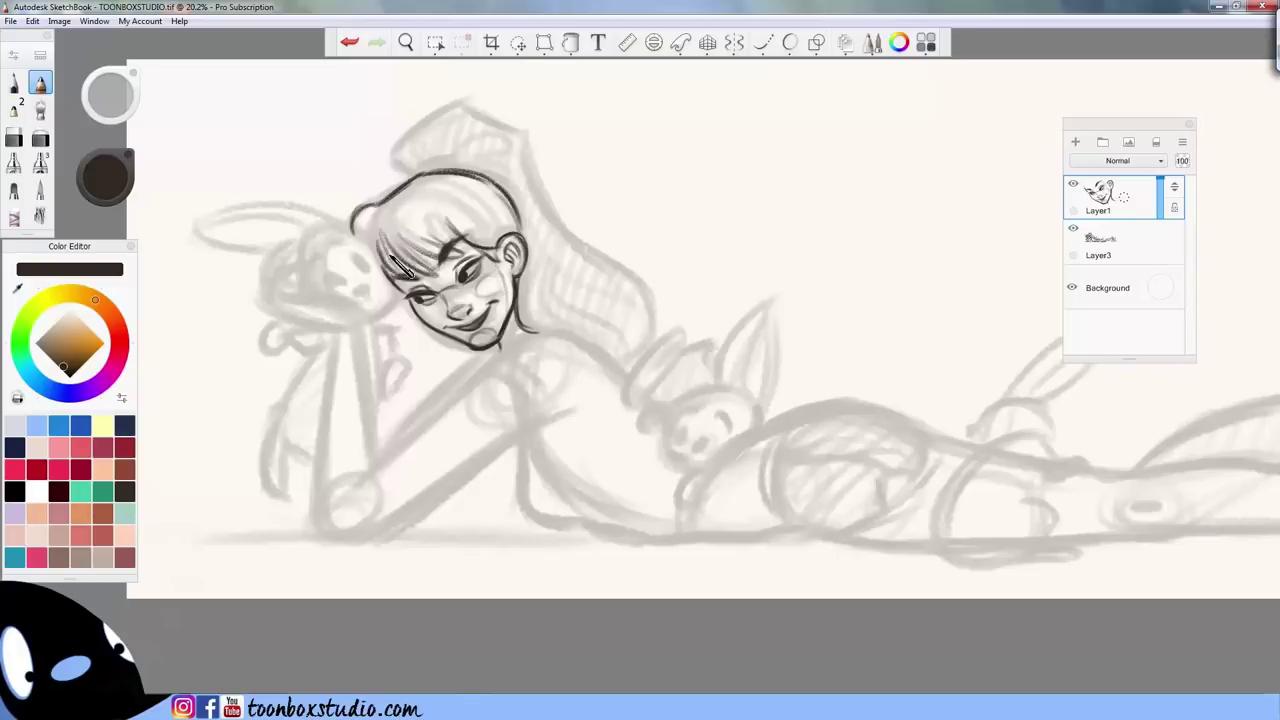
{"action": "left_click_drag", "start_coordinate": [377, 238], "coordinate": [382, 253]}
{"action": "left_click_drag", "start_coordinate": [360, 217], "coordinate": [375, 236]}
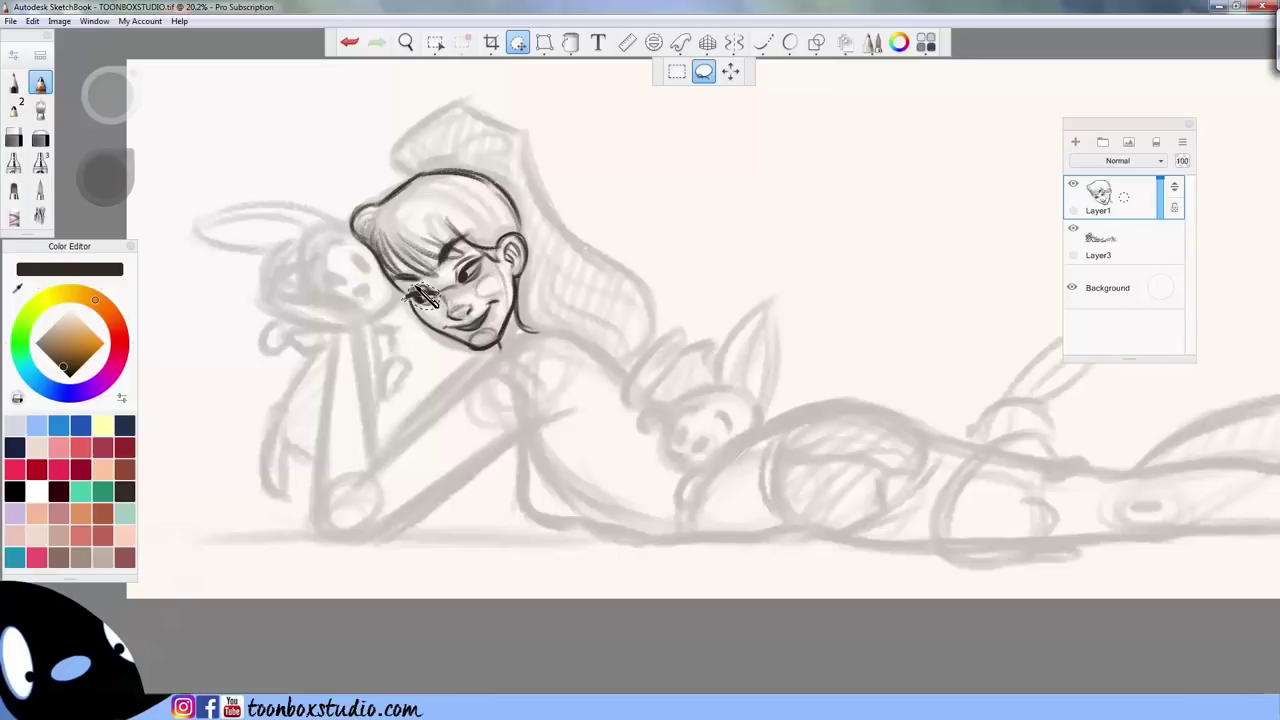
- Adjust the placement of the lassoed far eye with a transform and release the selection
{"action": "key", "text": "v"}
{"action": "left_click_drag", "start_coordinate": [534, 420], "coordinate": [542, 422]}
{"action": "left_click", "coordinate": [583, 454]}
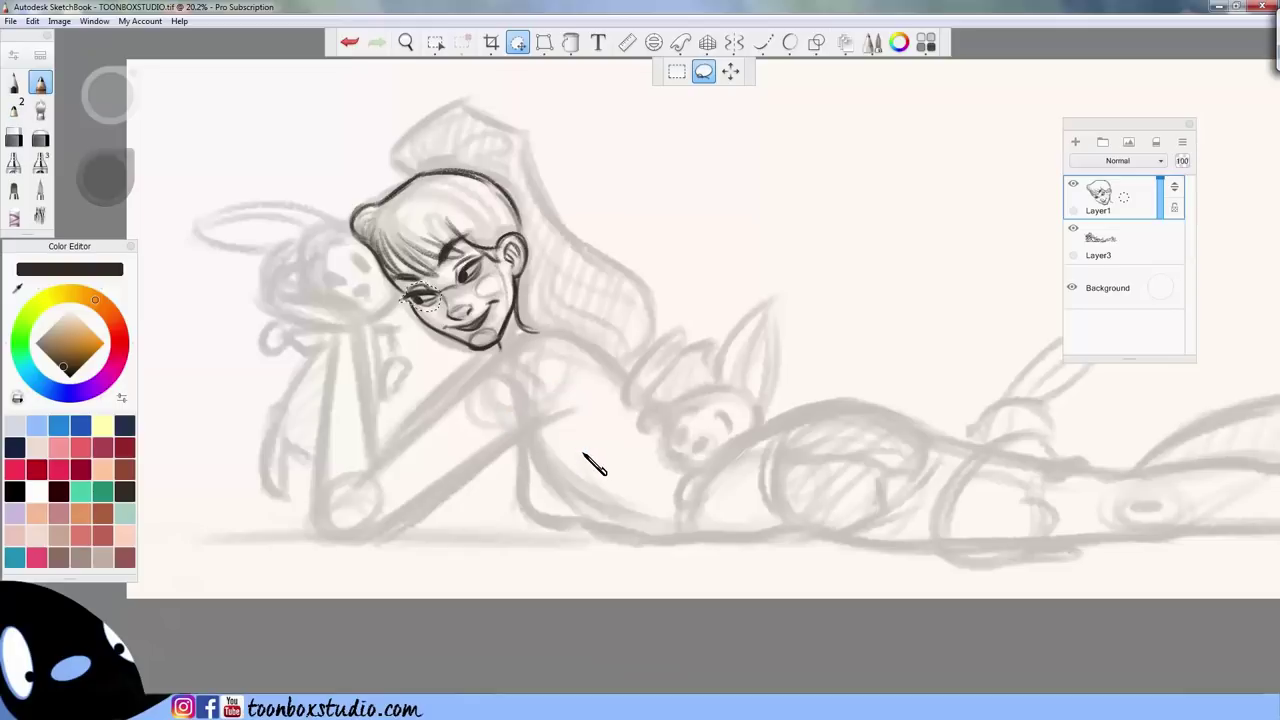
{"action": "key", "text": "space"}
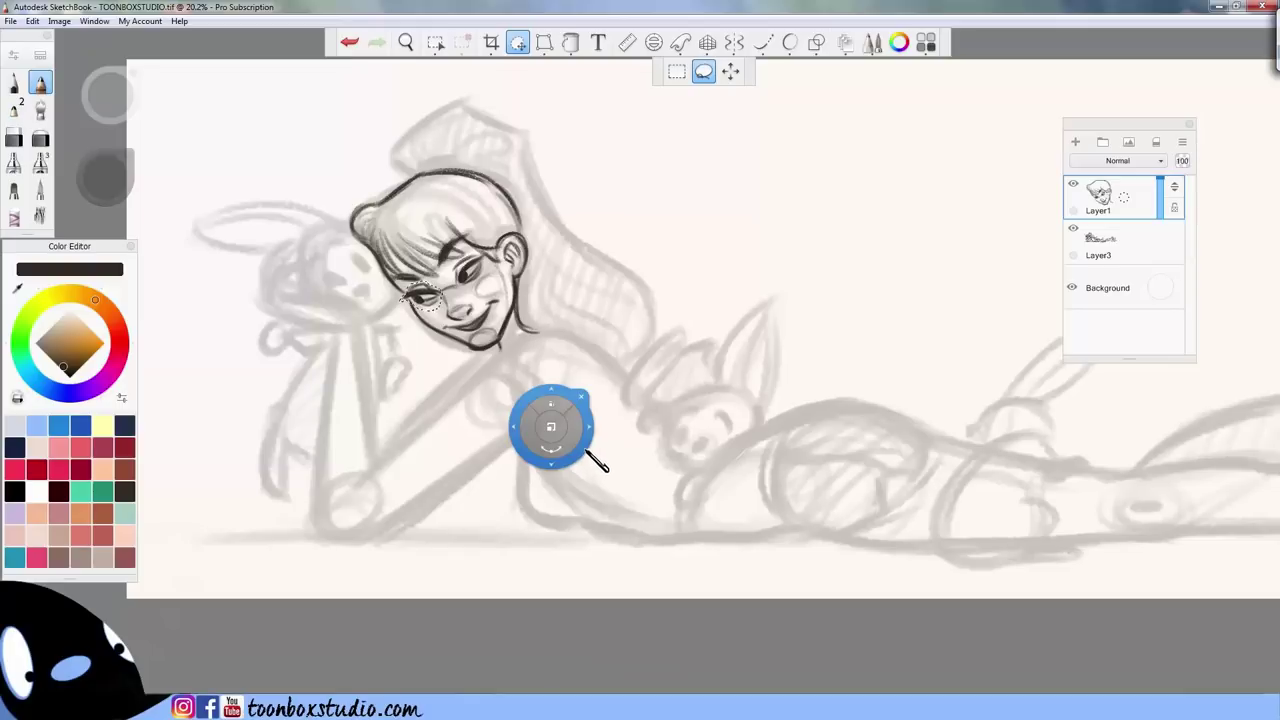
{"action": "key", "text": "space"}
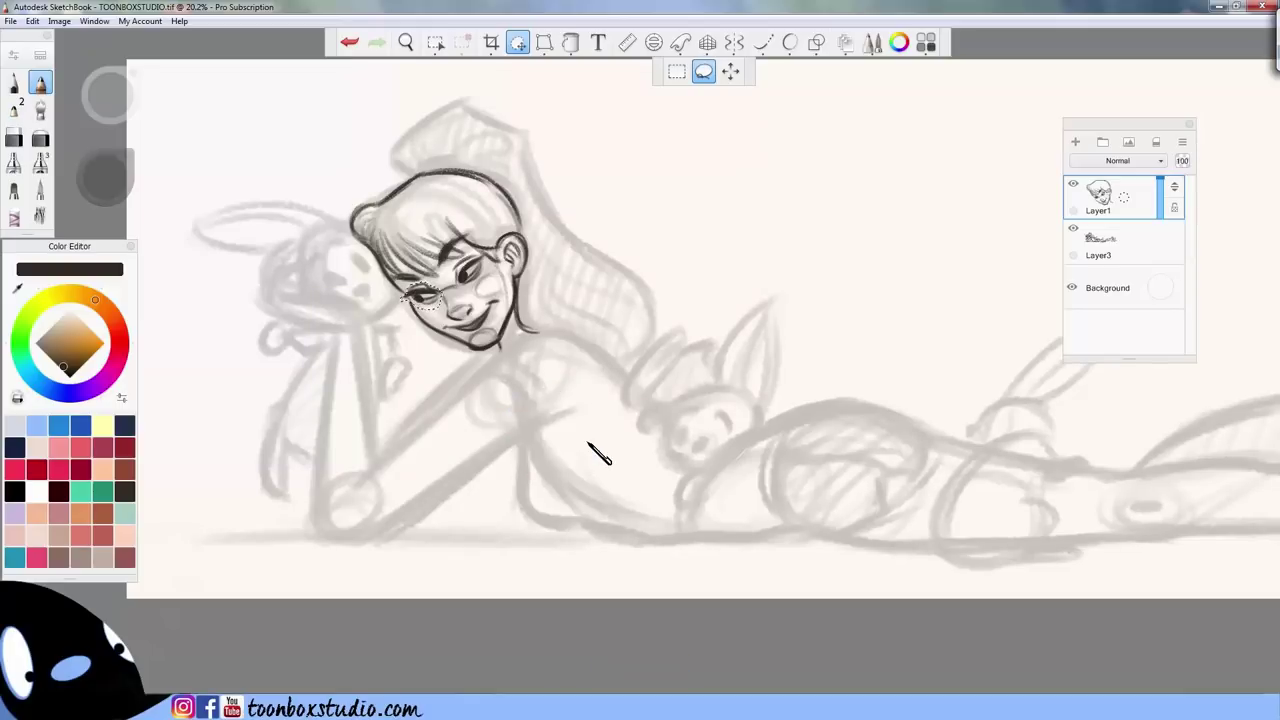
{"action": "key", "text": "space"}
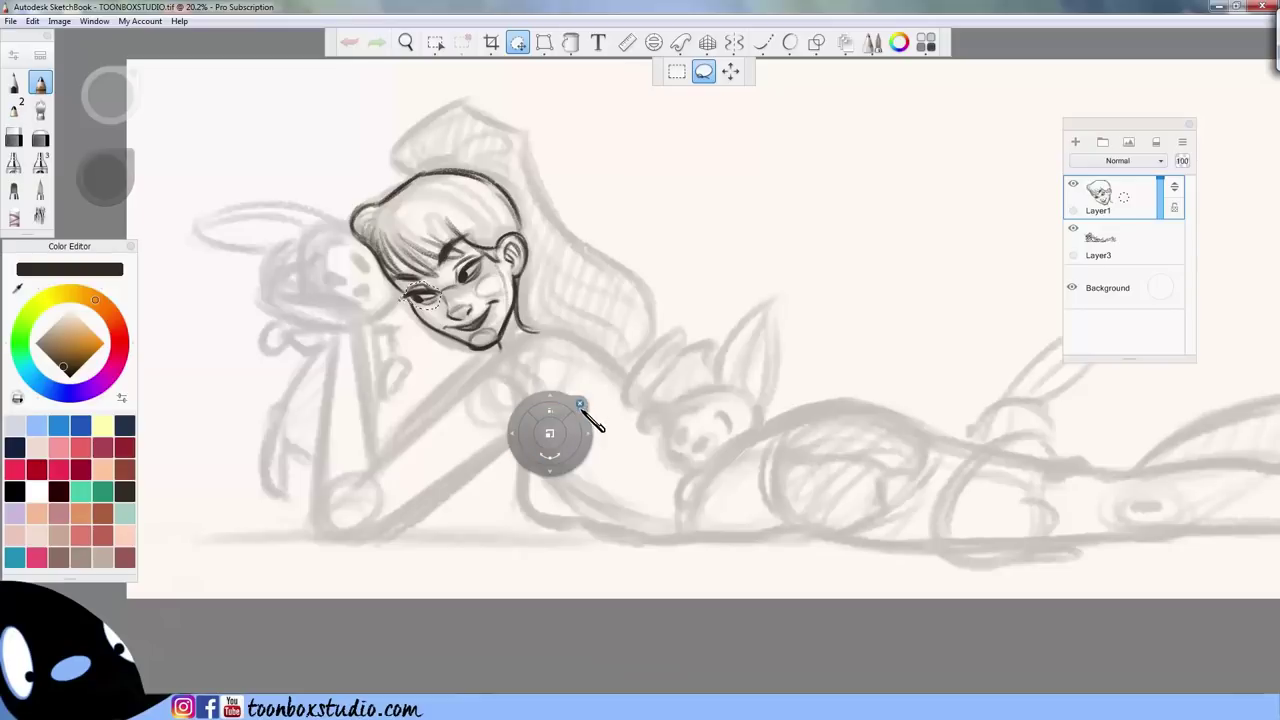
{"action": "left_click", "coordinate": [547, 553]}
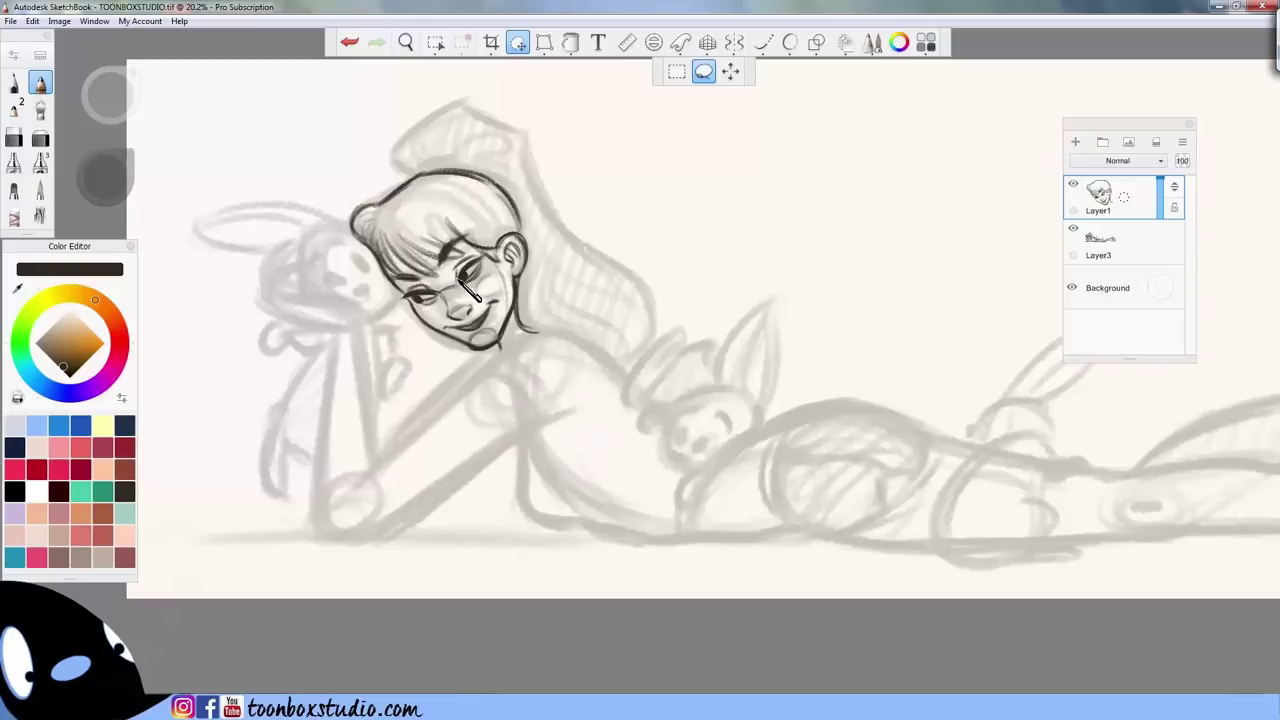
{"action": "key", "text": "Escape"}
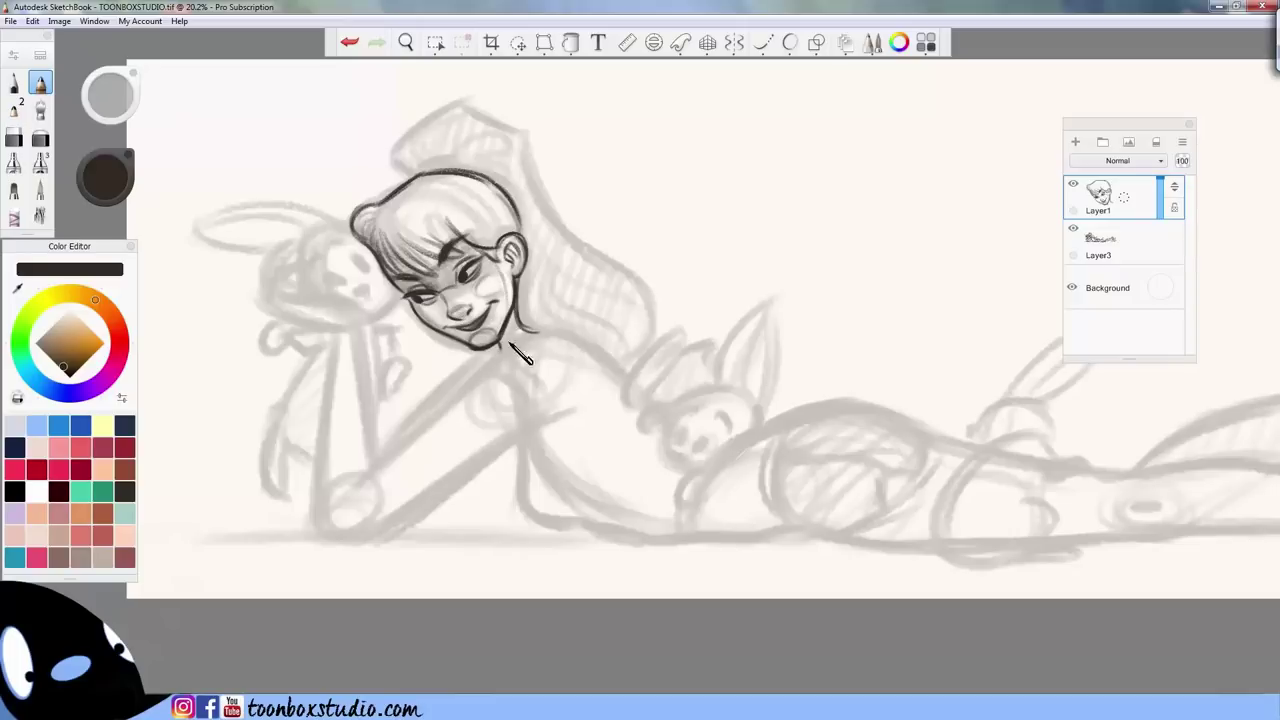
- Touch up the neck line, draw the dark hair tie and outline the long ponytail from its peak down past the shoulder
{"action": "left_click_drag", "start_coordinate": [518, 319], "coordinate": [530, 335]}
{"action": "key", "text": "]"}
{"action": "mouse_move", "coordinate": [452, 162]}
{"action": "left_mouse_down"}
{"action": "mouse_move", "coordinate": [416, 168]}
{"action": "mouse_move", "coordinate": [447, 168]}
{"action": "mouse_move", "coordinate": [427, 156]}
{"action": "mouse_move", "coordinate": [411, 174]}
{"action": "left_mouse_up"}
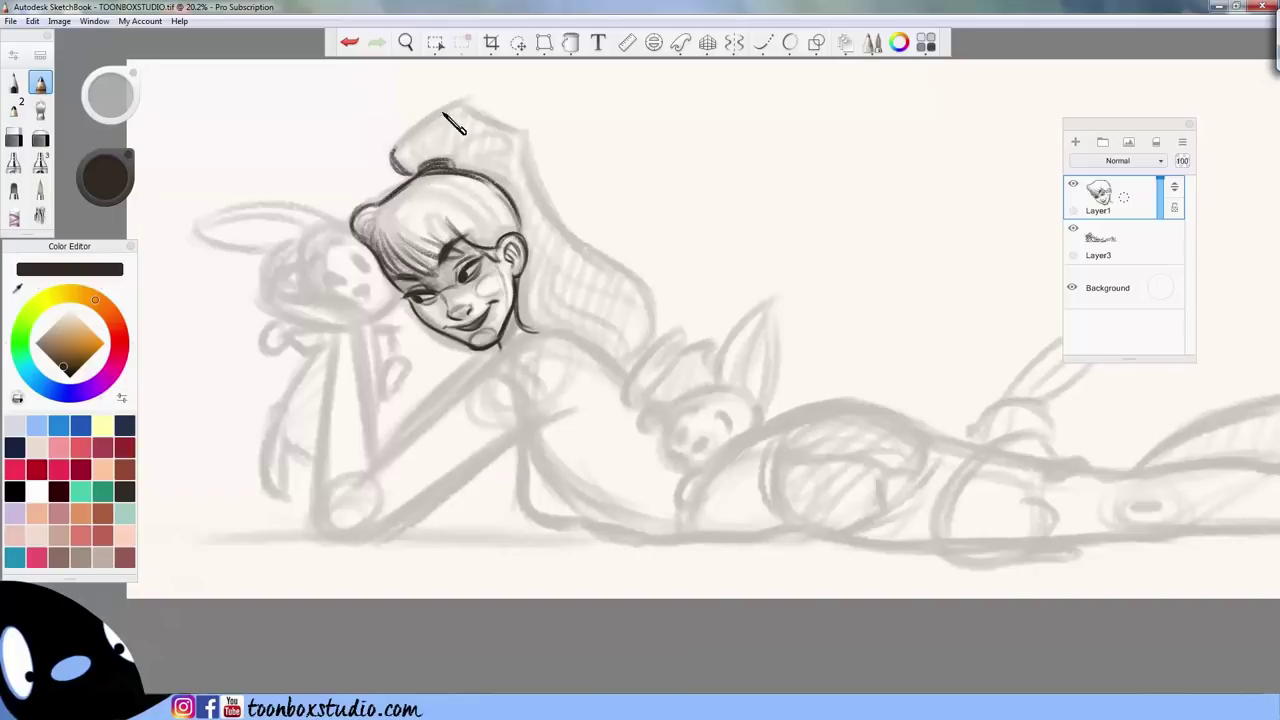
{"action": "left_click_drag", "start_coordinate": [466, 101], "coordinate": [393, 154]}
{"action": "mouse_move", "coordinate": [466, 100]}
{"action": "left_mouse_down"}
{"action": "mouse_move", "coordinate": [533, 161]}
{"action": "mouse_move", "coordinate": [510, 132]}
{"action": "mouse_move", "coordinate": [541, 188]}
{"action": "mouse_move", "coordinate": [534, 155]}
{"action": "mouse_move", "coordinate": [569, 243]}
{"action": "mouse_move", "coordinate": [631, 291]}
{"action": "mouse_move", "coordinate": [653, 331]}
{"action": "mouse_move", "coordinate": [618, 372]}
{"action": "left_mouse_up"}
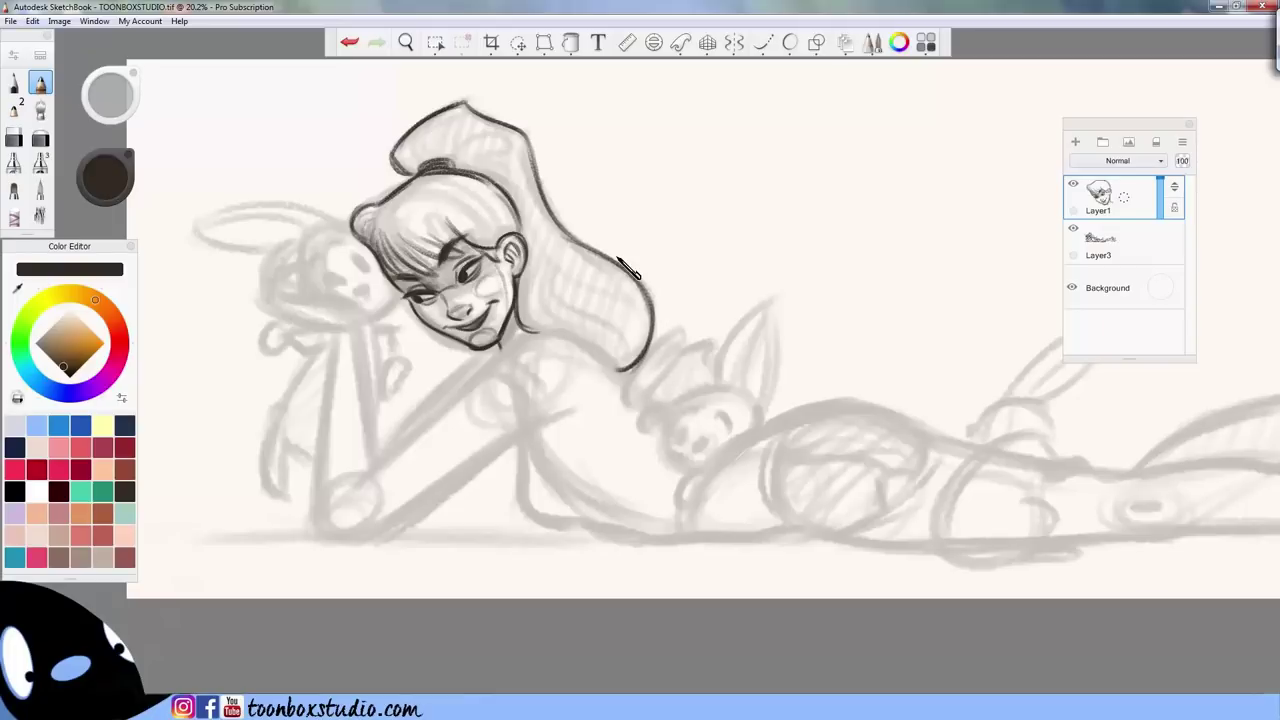
{"action": "left_click_drag", "start_coordinate": [530, 331], "coordinate": [640, 380]}
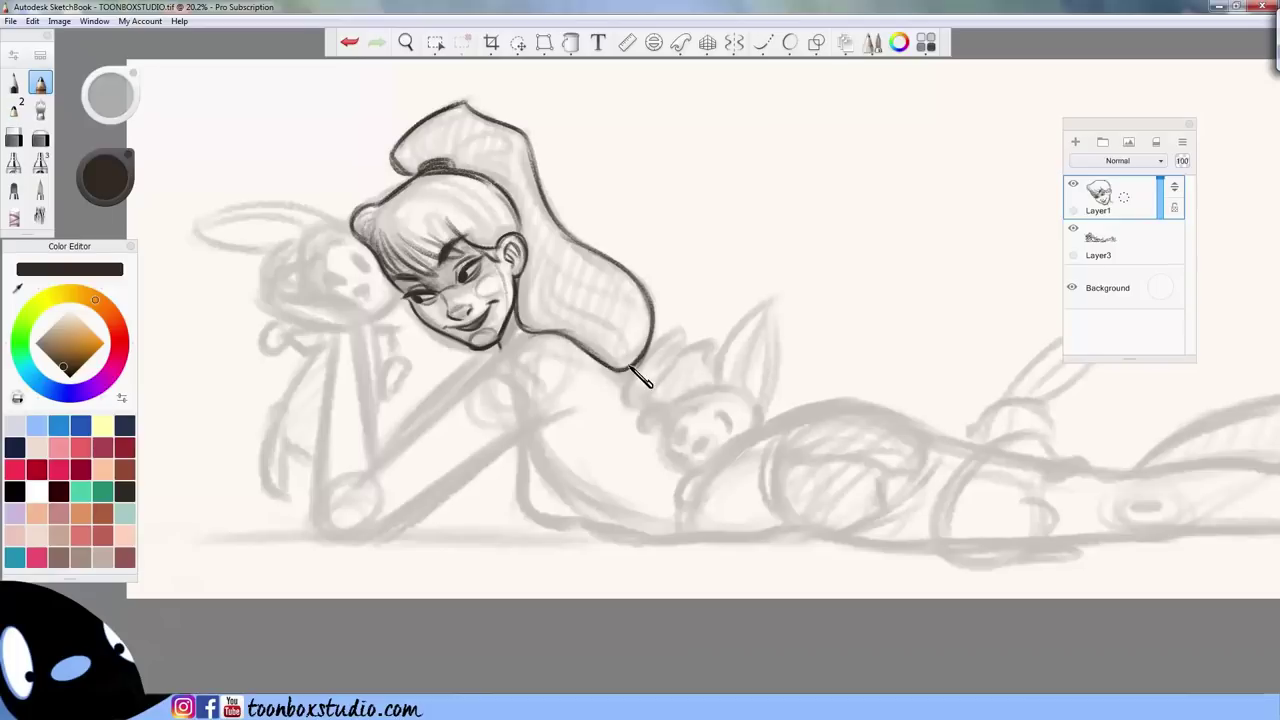
- Add curved strand lines inside the ponytail and light shading to the hair
{"action": "mouse_move", "coordinate": [424, 163]}
{"action": "left_mouse_down"}
{"action": "mouse_move", "coordinate": [410, 148]}
{"action": "mouse_move", "coordinate": [461, 122]}
{"action": "left_mouse_up"}
{"action": "left_click_drag", "start_coordinate": [444, 157], "coordinate": [477, 136]}
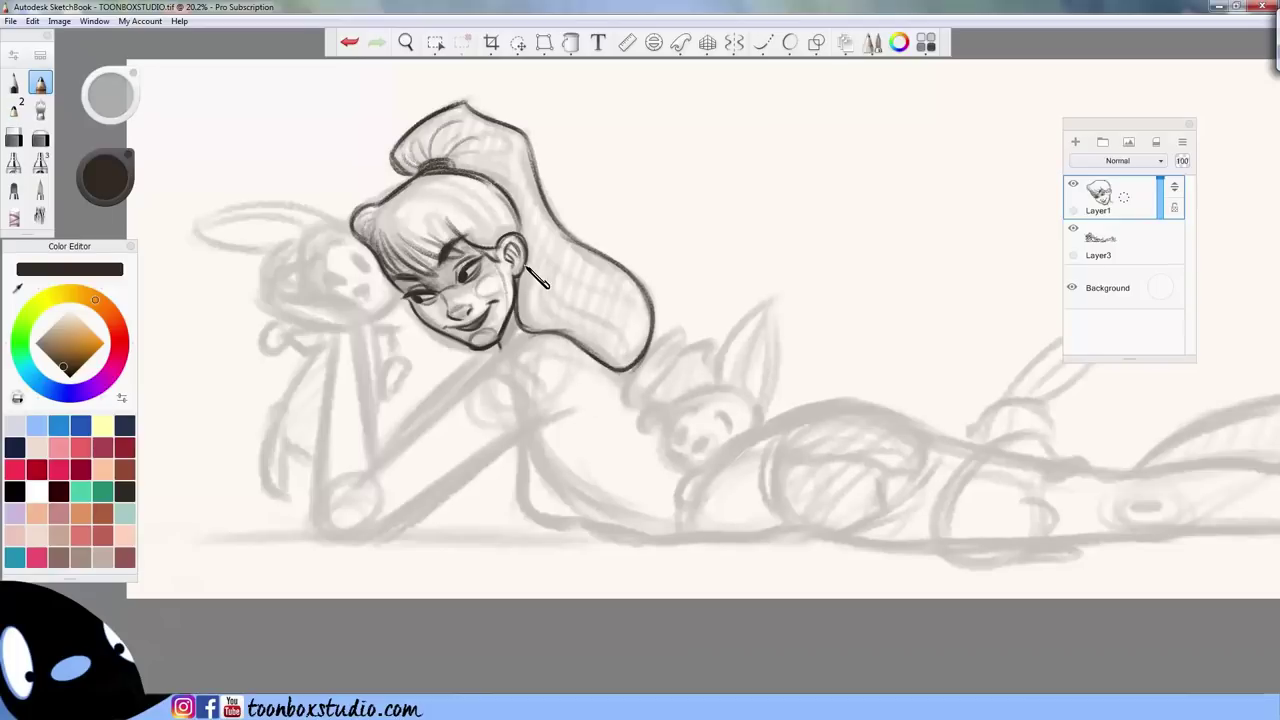
{"action": "mouse_move", "coordinate": [527, 267]}
{"action": "left_mouse_down"}
{"action": "mouse_move", "coordinate": [588, 332]}
{"action": "mouse_move", "coordinate": [592, 318]}
{"action": "left_mouse_up"}
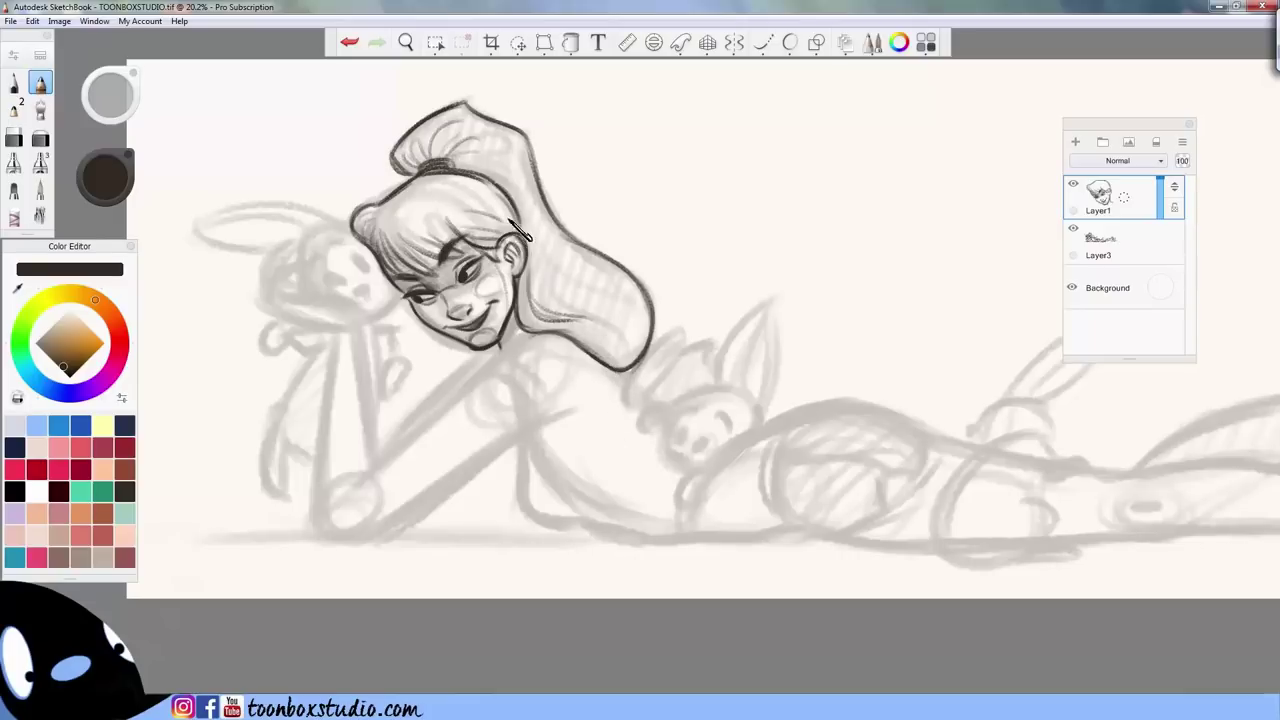
{"action": "key", "text": "space"}
{"action": "left_click_drag", "start_coordinate": [599, 308], "coordinate": [587, 366]}
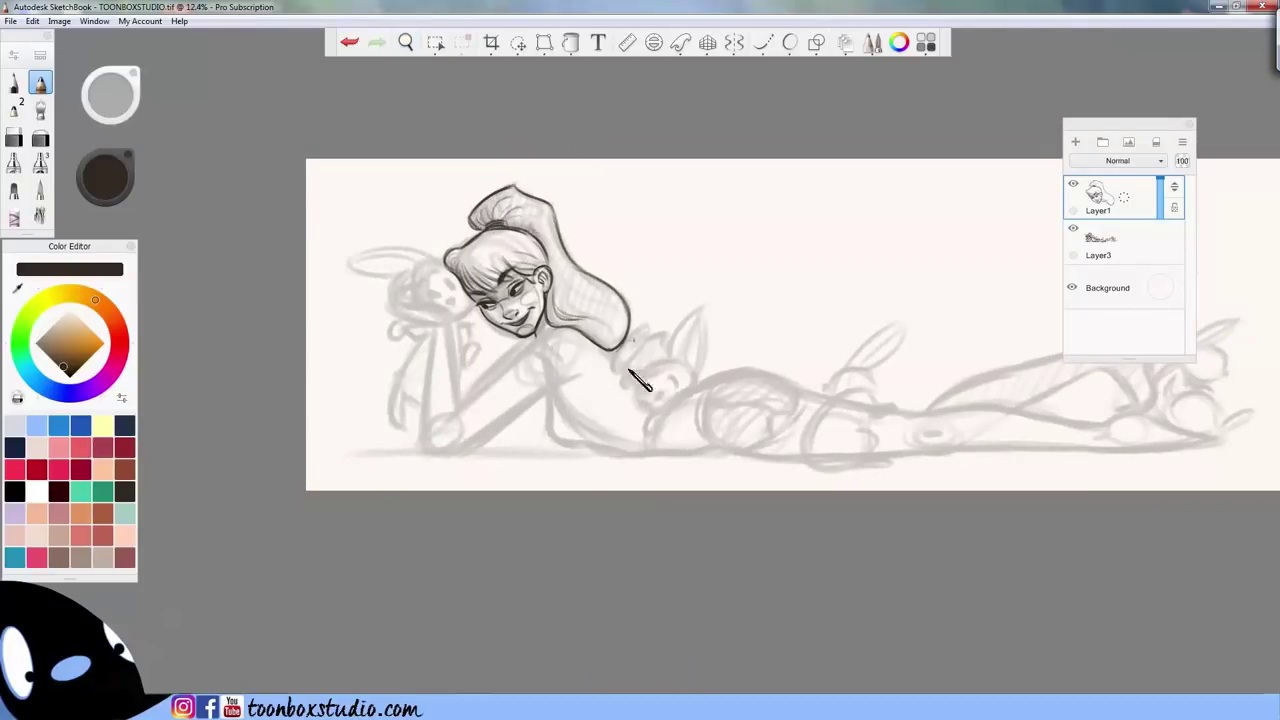
{"action": "key", "text": "b"}
{"action": "left_click_drag", "start_coordinate": [610, 388], "coordinate": [591, 446]}
{"action": "key", "text": "b"}
{"action": "left_click_drag", "start_coordinate": [597, 392], "coordinate": [653, 327]}
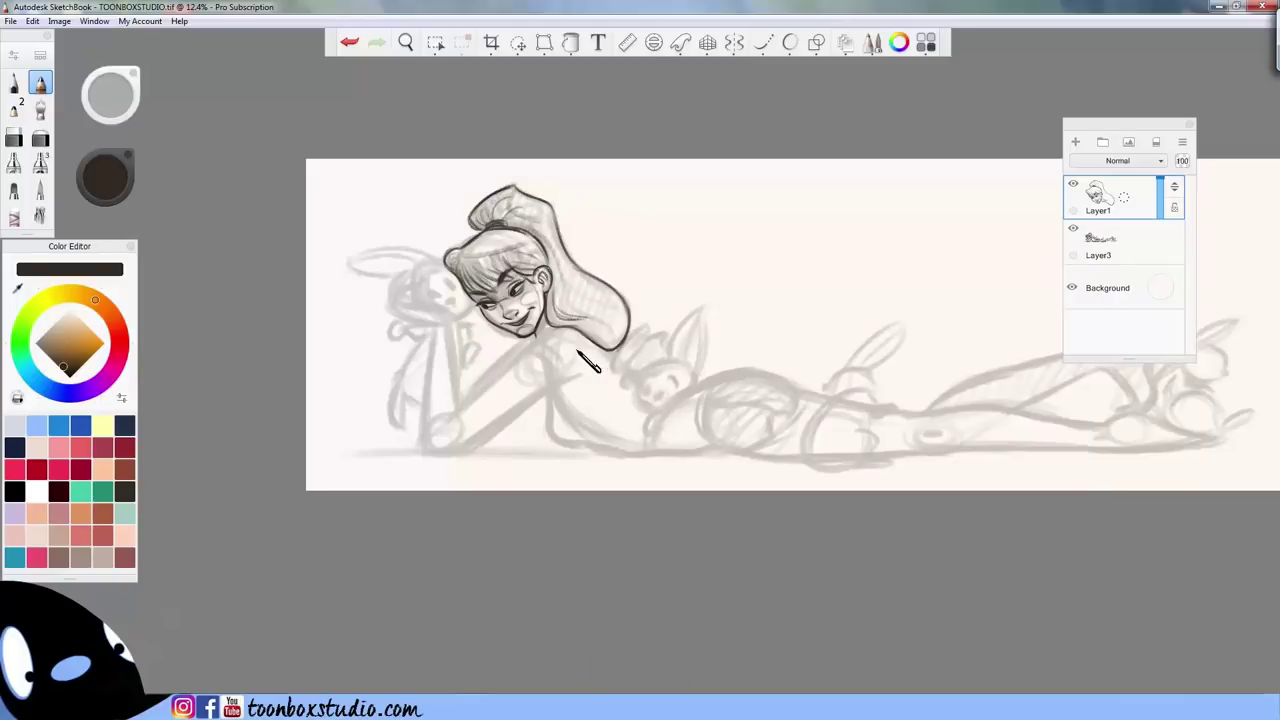
- Outline the propped arm from the shoulder down to the elbow, including the outer edge of the forearm
{"action": "key", "text": "]"}
{"action": "key", "text": "space"}
{"action": "mouse_move", "coordinate": [614, 363]}
{"action": "left_mouse_down"}
{"action": "mouse_move", "coordinate": [671, 349]}
{"action": "mouse_move", "coordinate": [648, 350]}
{"action": "left_mouse_up"}
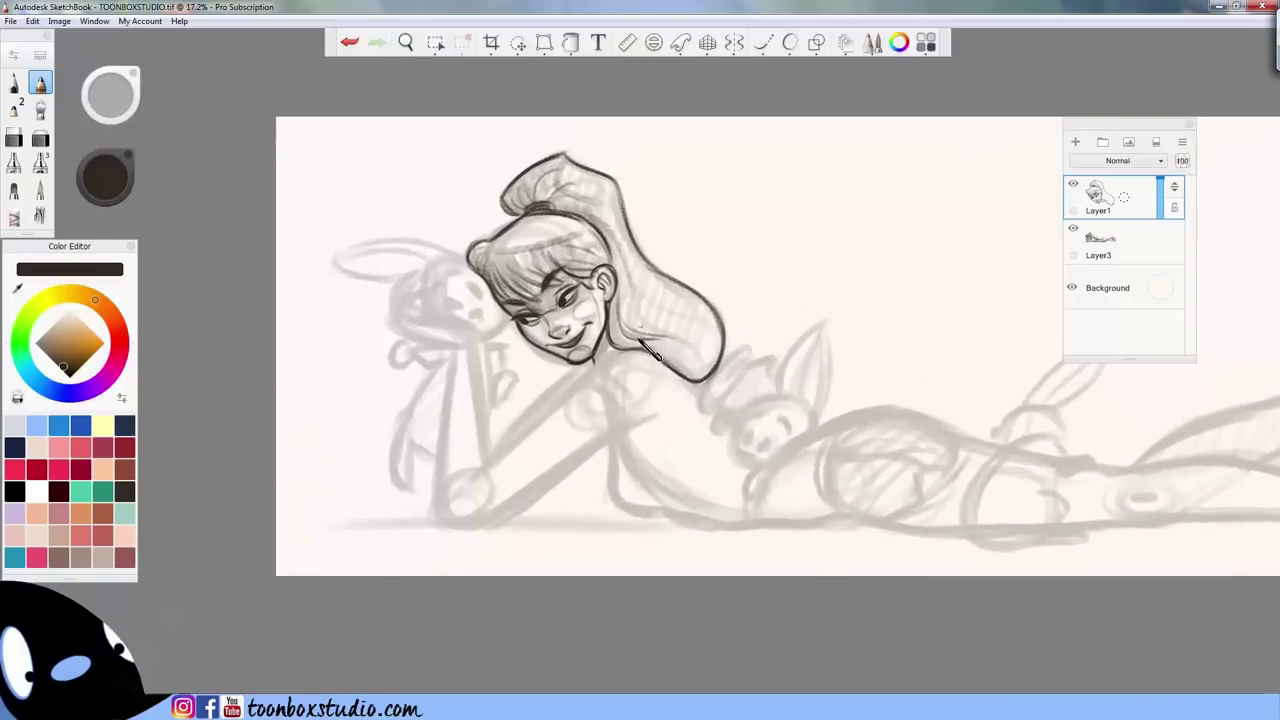
{"action": "key", "text": "]"}
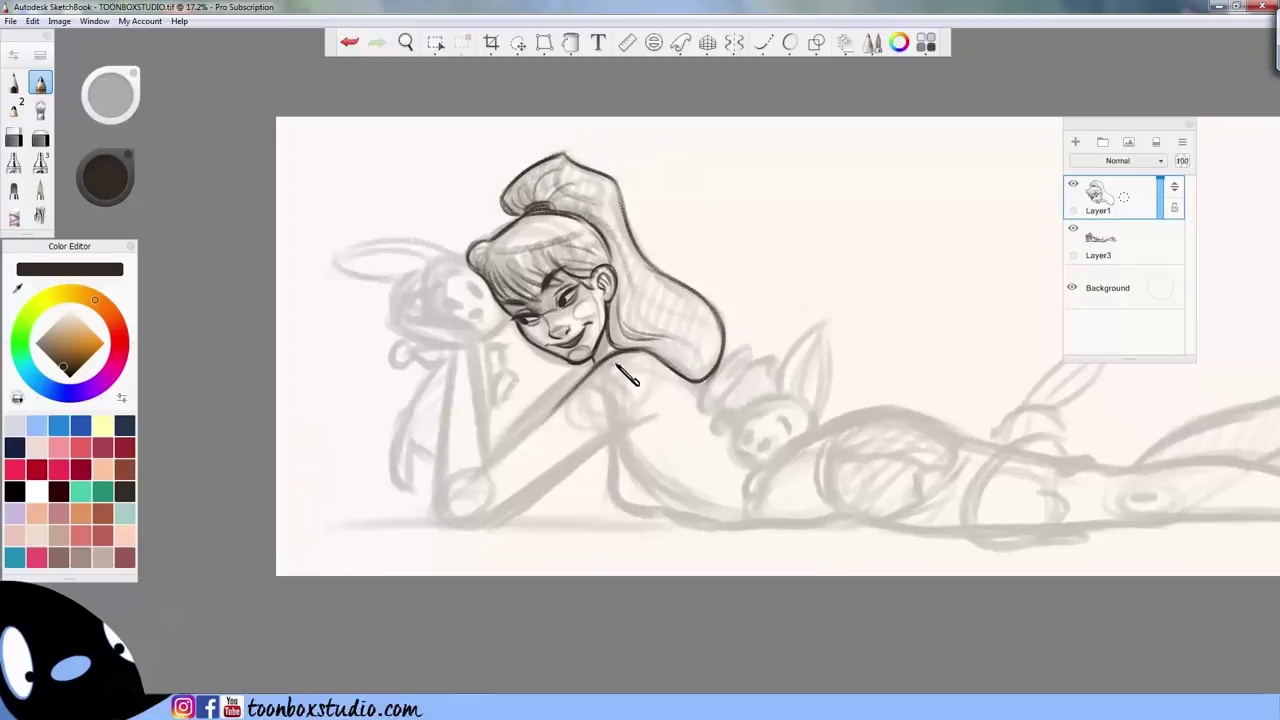
{"action": "left_click_drag", "start_coordinate": [597, 366], "coordinate": [523, 438]}
{"action": "mouse_move", "coordinate": [568, 391]}
{"action": "left_mouse_down"}
{"action": "mouse_move", "coordinate": [513, 446]}
{"action": "mouse_move", "coordinate": [557, 415]}
{"action": "mouse_move", "coordinate": [494, 467]}
{"action": "left_mouse_up"}
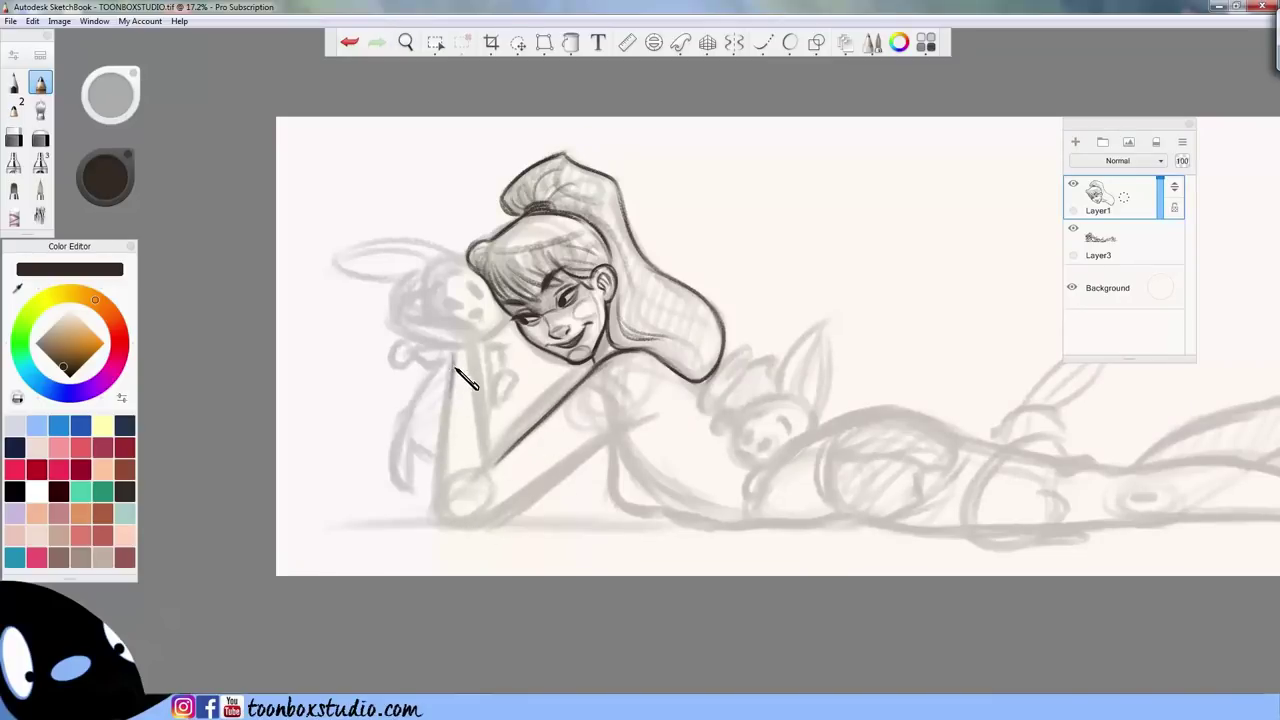
{"action": "left_click_drag", "start_coordinate": [455, 356], "coordinate": [443, 498]}
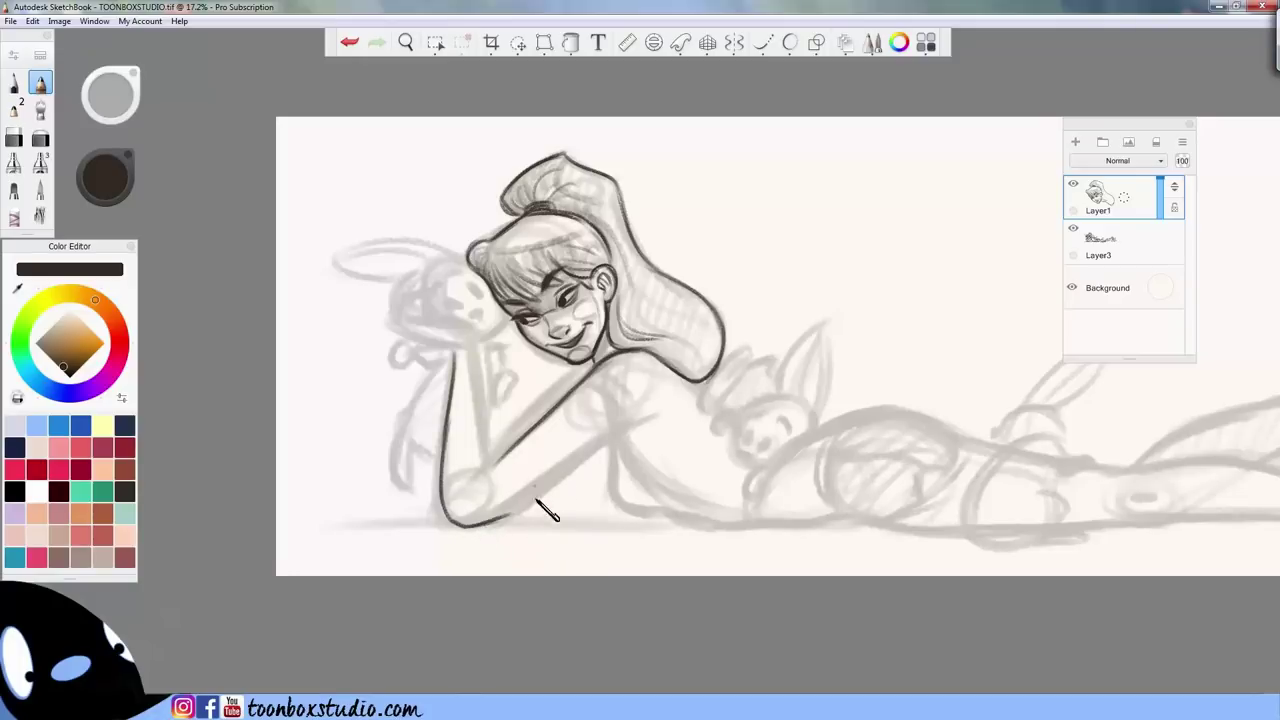
- Outline the underside of the upper arm and the inner edge of the forearm, cleaning the line where they meet at the elbow
{"action": "left_click_drag", "start_coordinate": [446, 512], "coordinate": [621, 437]}
{"action": "left_click_drag", "start_coordinate": [514, 514], "coordinate": [658, 420]}
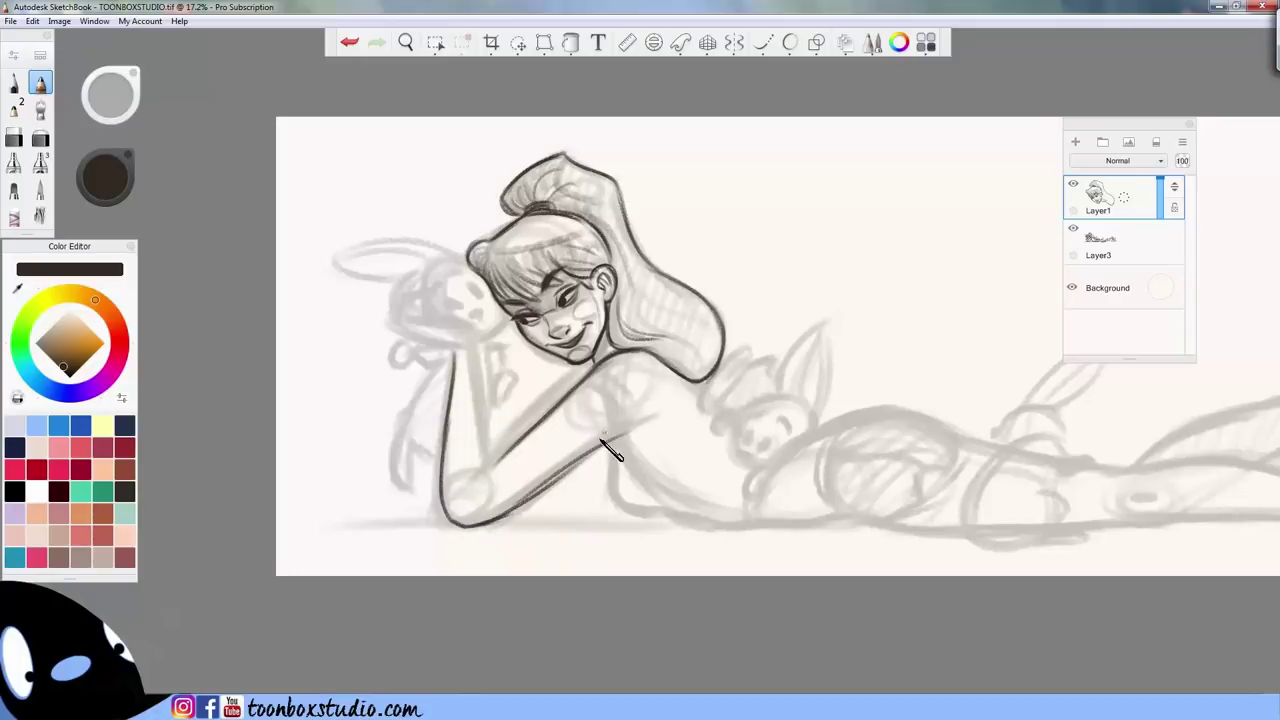
{"action": "key", "text": "ctrl+z"}
{"action": "left_click_drag", "start_coordinate": [514, 513], "coordinate": [640, 426]}
{"action": "left_click_drag", "start_coordinate": [568, 464], "coordinate": [641, 427]}
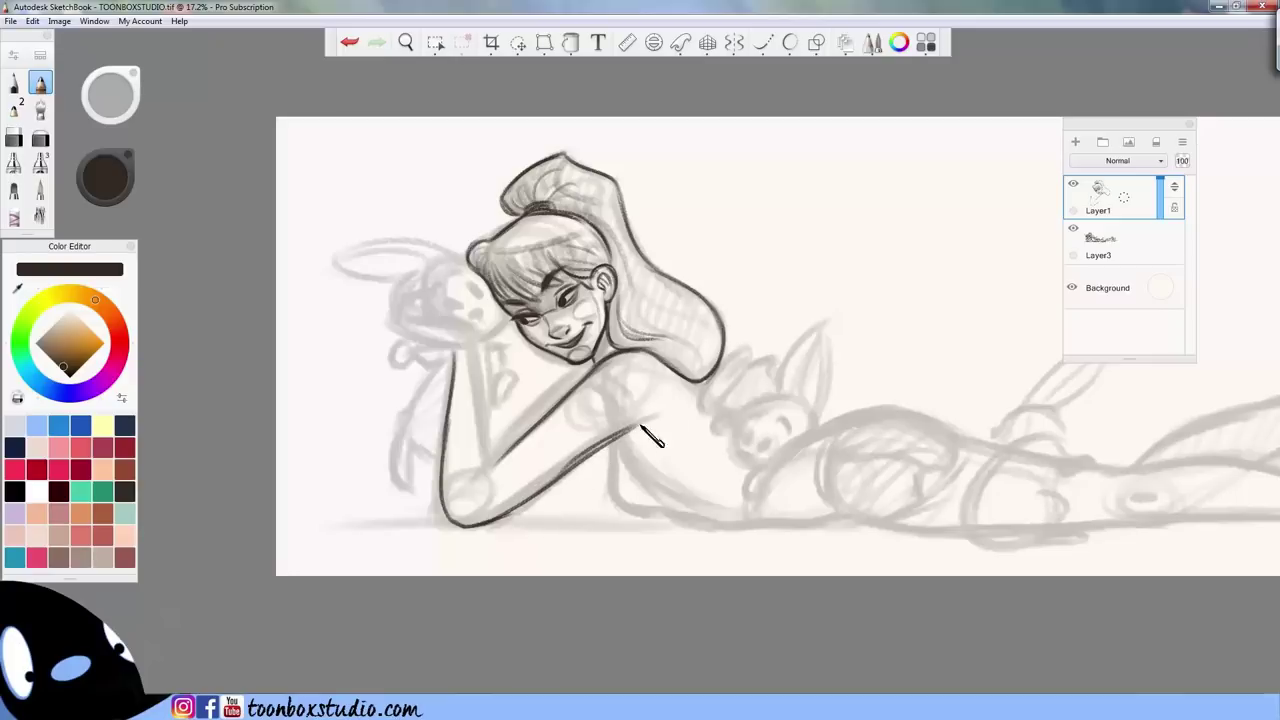
{"action": "key", "text": "ctrl+z"}
{"action": "key", "text": "ctrl+z"}
{"action": "key", "text": "ctrl+z"}
{"action": "key", "text": "ctrl+z"}
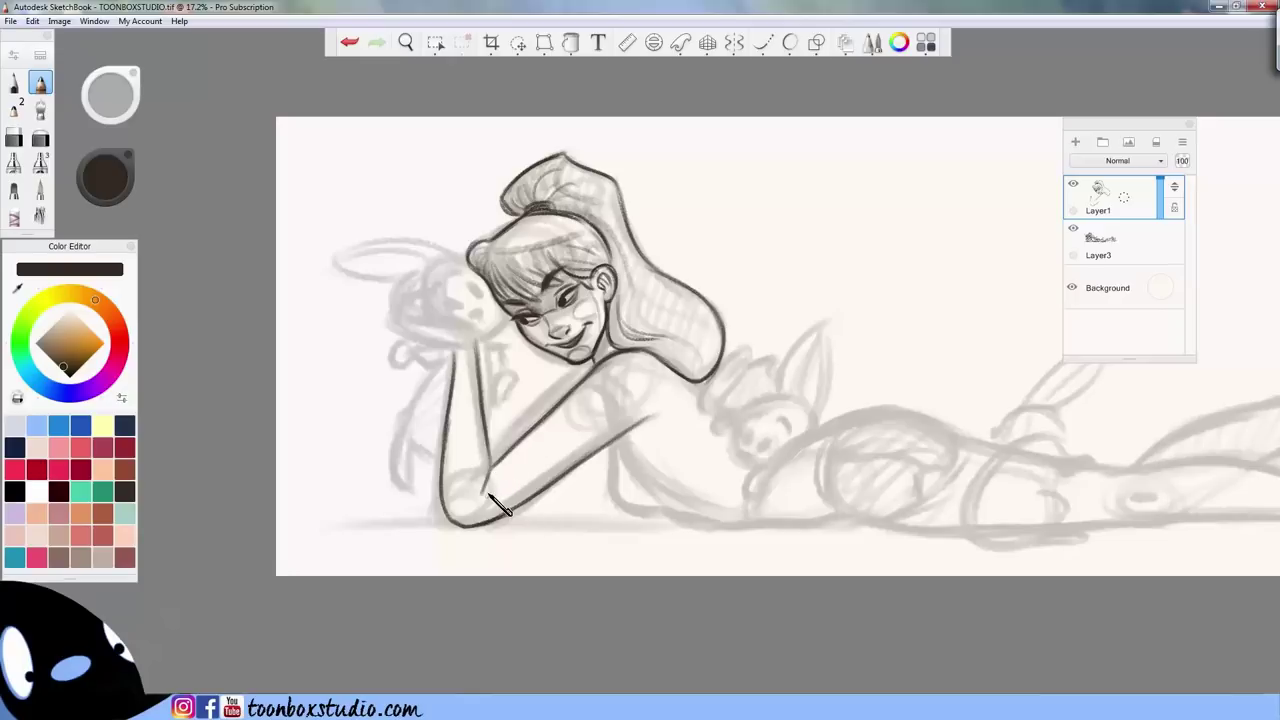
{"action": "key", "text": "e"}
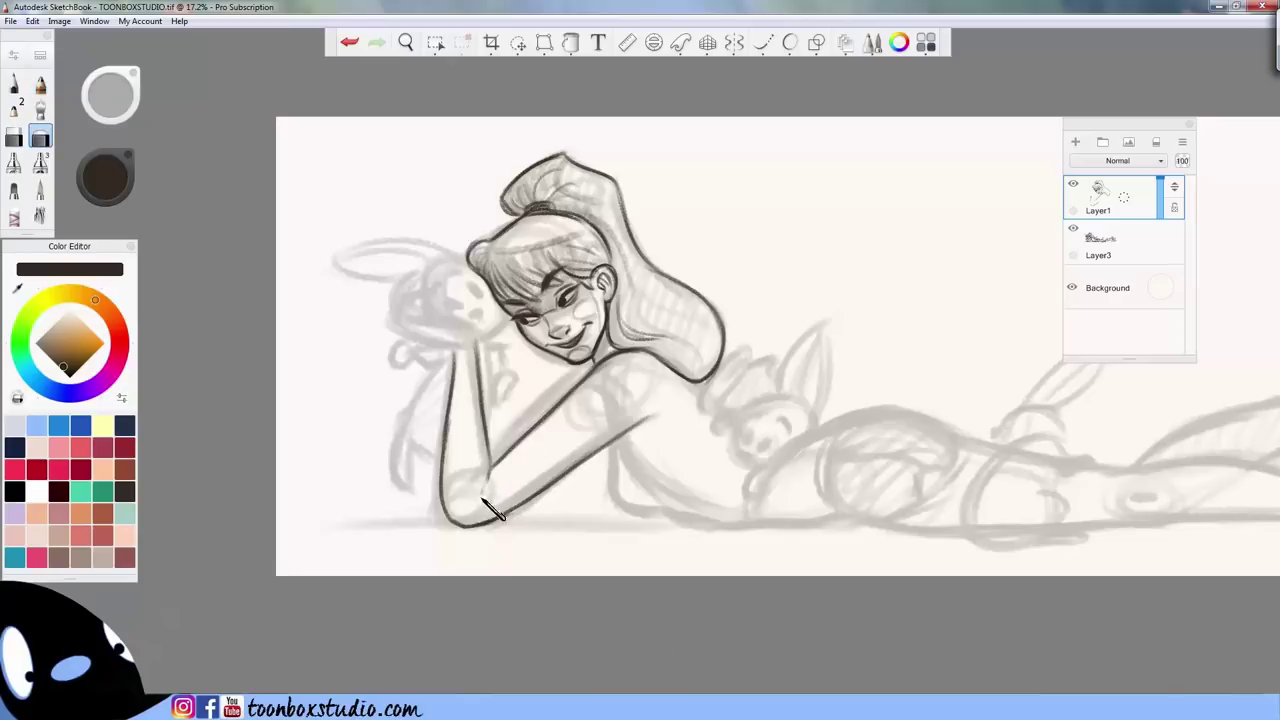
{"action": "key", "text": "e"}
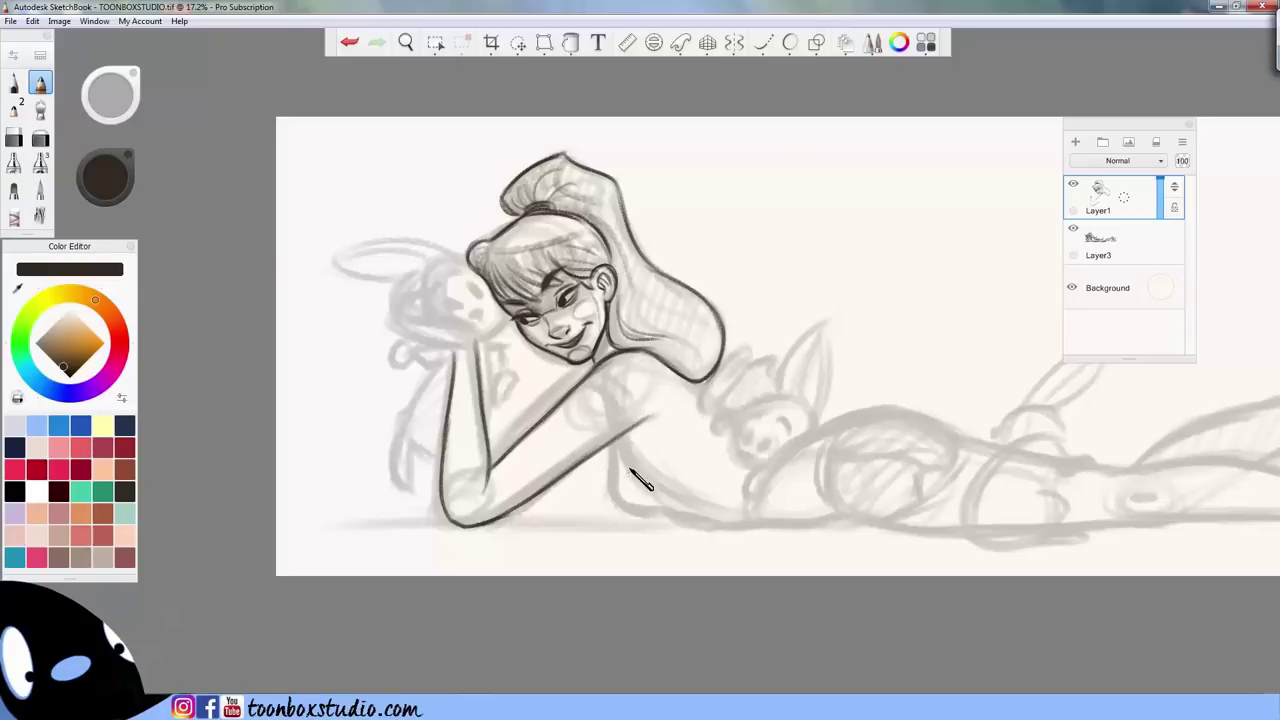
- Outline the chest and belly along the ground, and the raised hand with its bent fingers cupping the bunny's head
{"action": "mouse_move", "coordinate": [614, 448]}
{"action": "left_mouse_down"}
{"action": "mouse_move", "coordinate": [615, 499]}
{"action": "mouse_move", "coordinate": [632, 514]}
{"action": "mouse_move", "coordinate": [703, 527]}
{"action": "mouse_move", "coordinate": [675, 519]}
{"action": "mouse_move", "coordinate": [781, 500]}
{"action": "mouse_move", "coordinate": [706, 526]}
{"action": "mouse_move", "coordinate": [677, 517]}
{"action": "mouse_move", "coordinate": [863, 521]}
{"action": "left_mouse_up"}
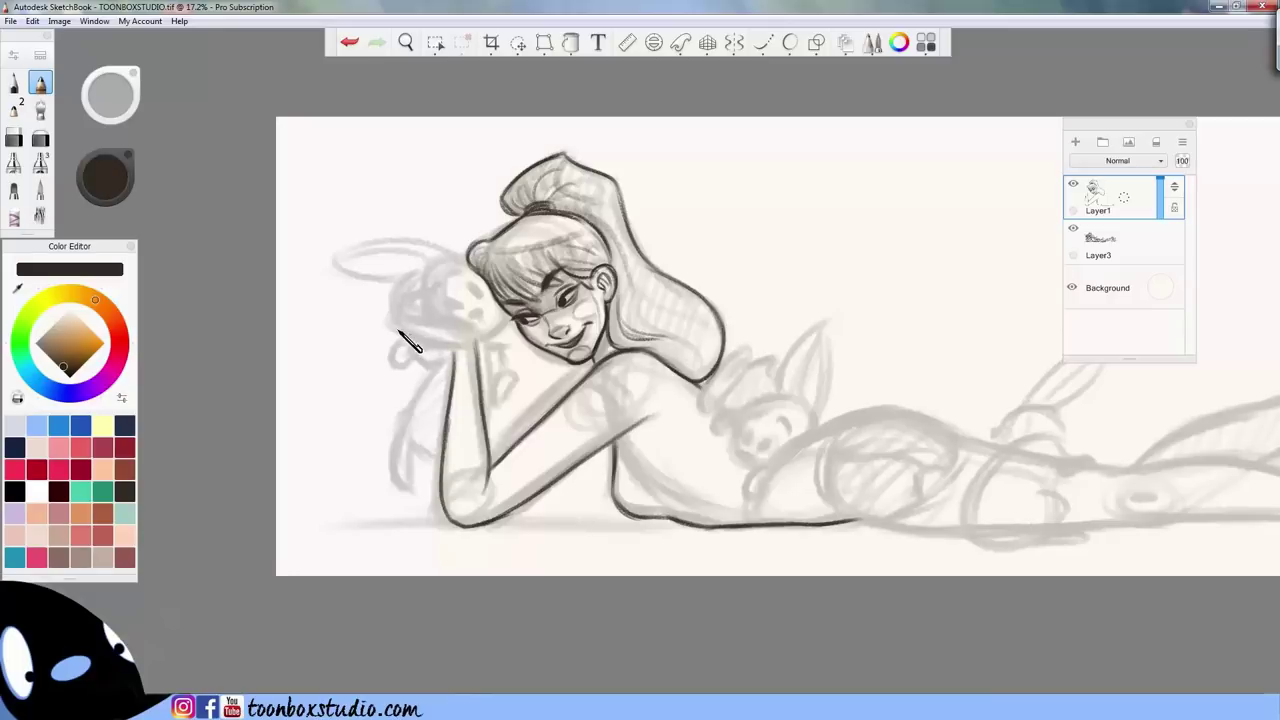
{"action": "left_click_drag", "start_coordinate": [398, 330], "coordinate": [444, 350]}
{"action": "mouse_move", "coordinate": [420, 322]}
{"action": "left_mouse_down"}
{"action": "mouse_move", "coordinate": [485, 345]}
{"action": "mouse_move", "coordinate": [452, 332]}
{"action": "mouse_move", "coordinate": [472, 352]}
{"action": "mouse_move", "coordinate": [480, 342]}
{"action": "left_mouse_up"}
{"action": "mouse_move", "coordinate": [391, 319]}
{"action": "left_mouse_down"}
{"action": "mouse_move", "coordinate": [388, 294]}
{"action": "mouse_move", "coordinate": [410, 281]}
{"action": "mouse_move", "coordinate": [401, 318]}
{"action": "mouse_move", "coordinate": [403, 295]}
{"action": "left_mouse_up"}
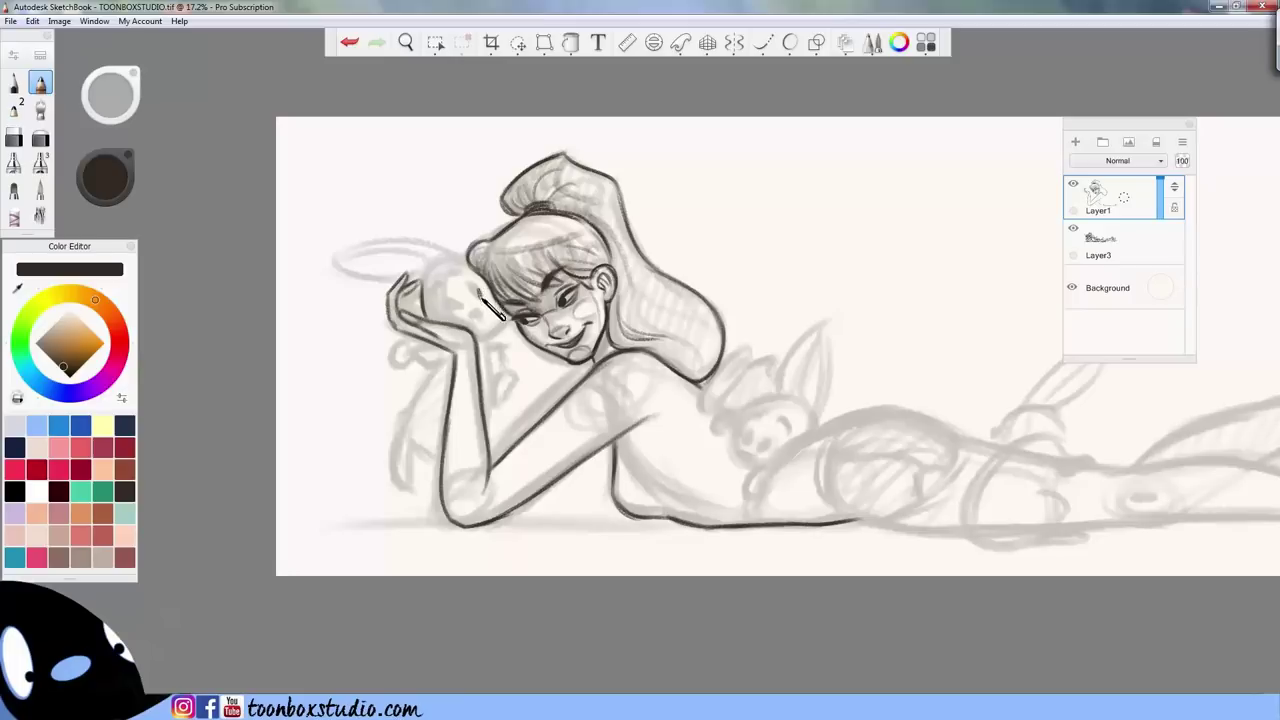
- Draw the held bunny's grumpy face with eyes, slanted brows, nose and mouth, and outline its rounded head
{"action": "key", "text": "["}
{"action": "left_click_drag", "start_coordinate": [482, 289], "coordinate": [474, 298]}
{"action": "key", "text": "space"}
{"action": "mouse_move", "coordinate": [554, 343]}
{"action": "left_mouse_down"}
{"action": "mouse_move", "coordinate": [592, 298]}
{"action": "mouse_move", "coordinate": [660, 324]}
{"action": "left_mouse_up"}
{"action": "key", "text": "["}
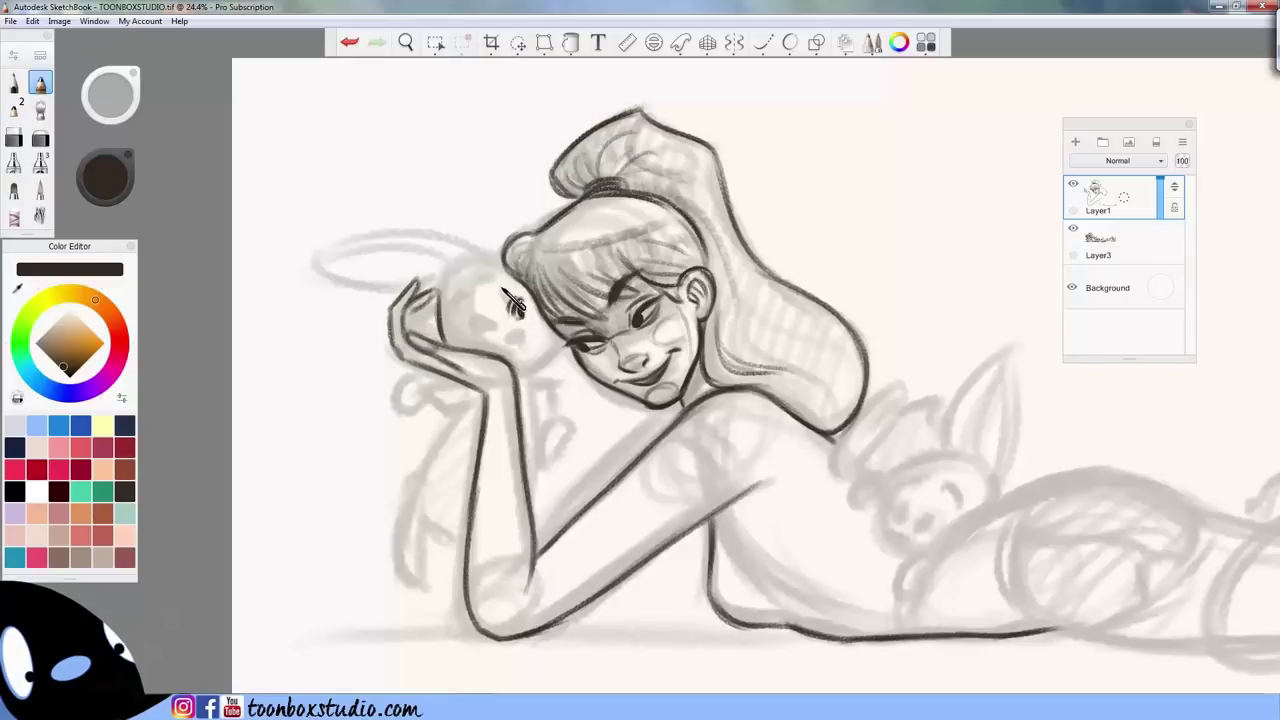
{"action": "left_click_drag", "start_coordinate": [501, 281], "coordinate": [514, 290]}
{"action": "key", "text": "bracketright"}
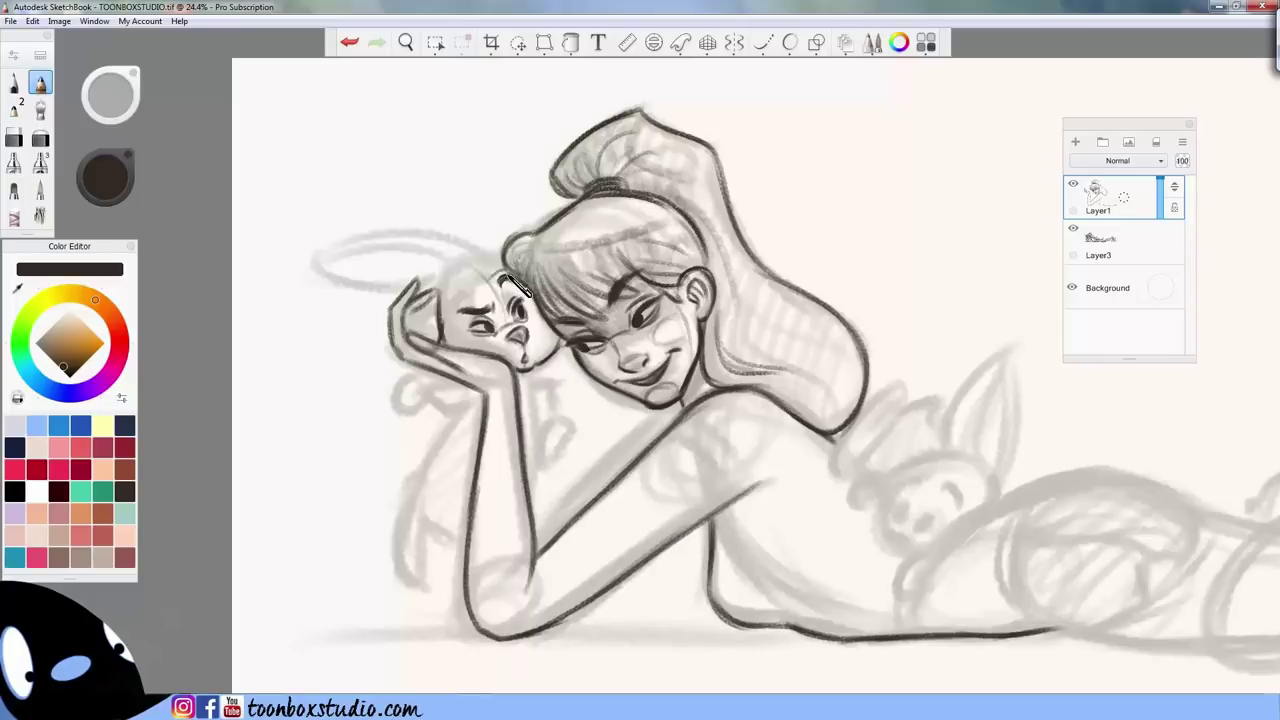
- Add fur tufts on top of the held bunny's head and small detail strokes around its muzzle and cheek
{"action": "mouse_move", "coordinate": [481, 263]}
{"action": "left_mouse_down"}
{"action": "mouse_move", "coordinate": [452, 278]}
{"action": "mouse_move", "coordinate": [499, 268]}
{"action": "left_mouse_up"}
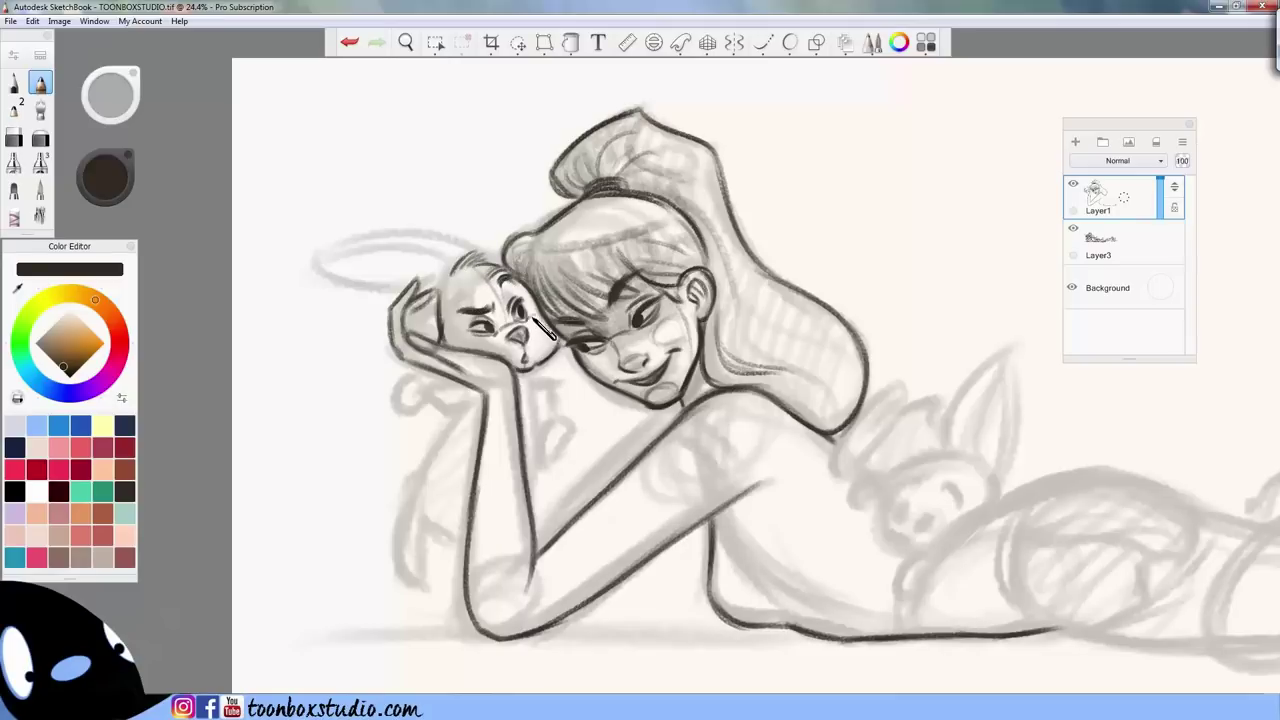
{"action": "left_click_drag", "start_coordinate": [531, 335], "coordinate": [535, 361]}
{"action": "left_click_drag", "start_coordinate": [511, 345], "coordinate": [507, 352]}
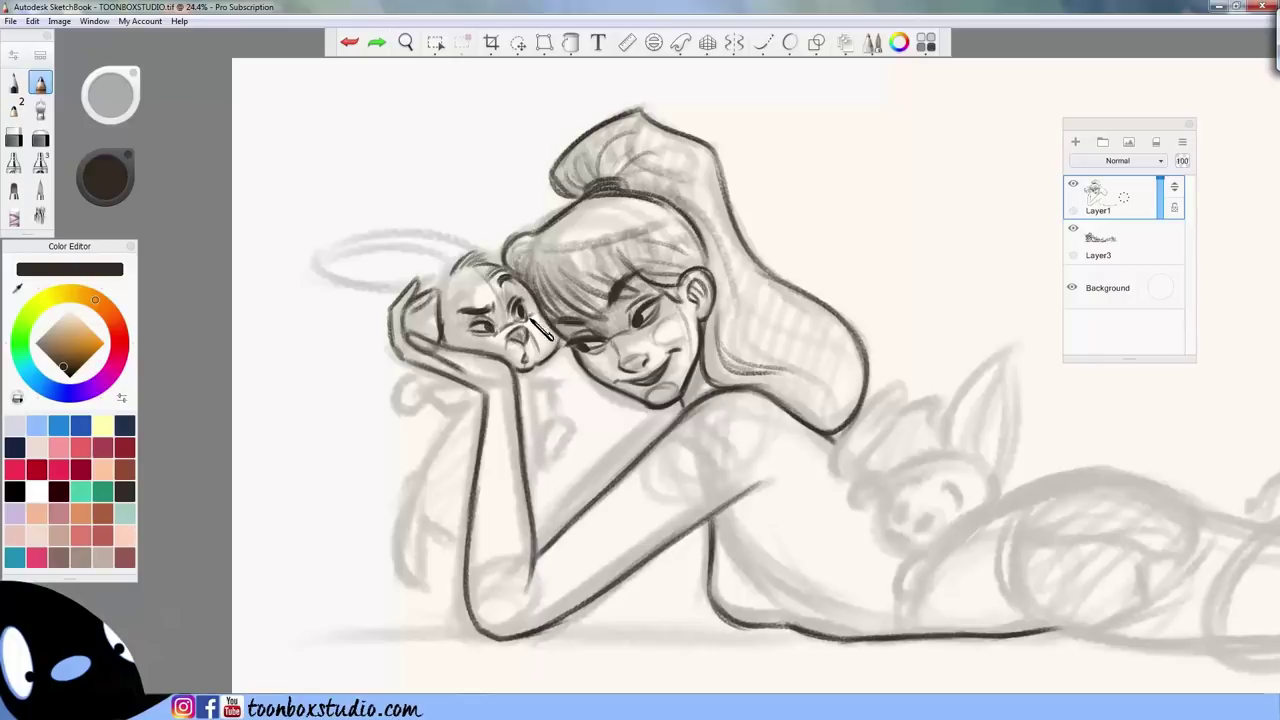
{"action": "left_click_drag", "start_coordinate": [542, 321], "coordinate": [553, 338]}
- Outline the held bunny's long pointed ears, redrawing the upper one, and add light inner-ear strokes with a finer brush
{"action": "key", "text": "bracketleft"}
{"action": "mouse_move", "coordinate": [452, 268]}
{"action": "left_mouse_down"}
{"action": "mouse_move", "coordinate": [398, 252]}
{"action": "mouse_move", "coordinate": [333, 263]}
{"action": "mouse_move", "coordinate": [361, 287]}
{"action": "mouse_move", "coordinate": [373, 277]}
{"action": "mouse_move", "coordinate": [315, 266]}
{"action": "mouse_move", "coordinate": [343, 284]}
{"action": "mouse_move", "coordinate": [320, 265]}
{"action": "mouse_move", "coordinate": [432, 283]}
{"action": "left_mouse_up"}
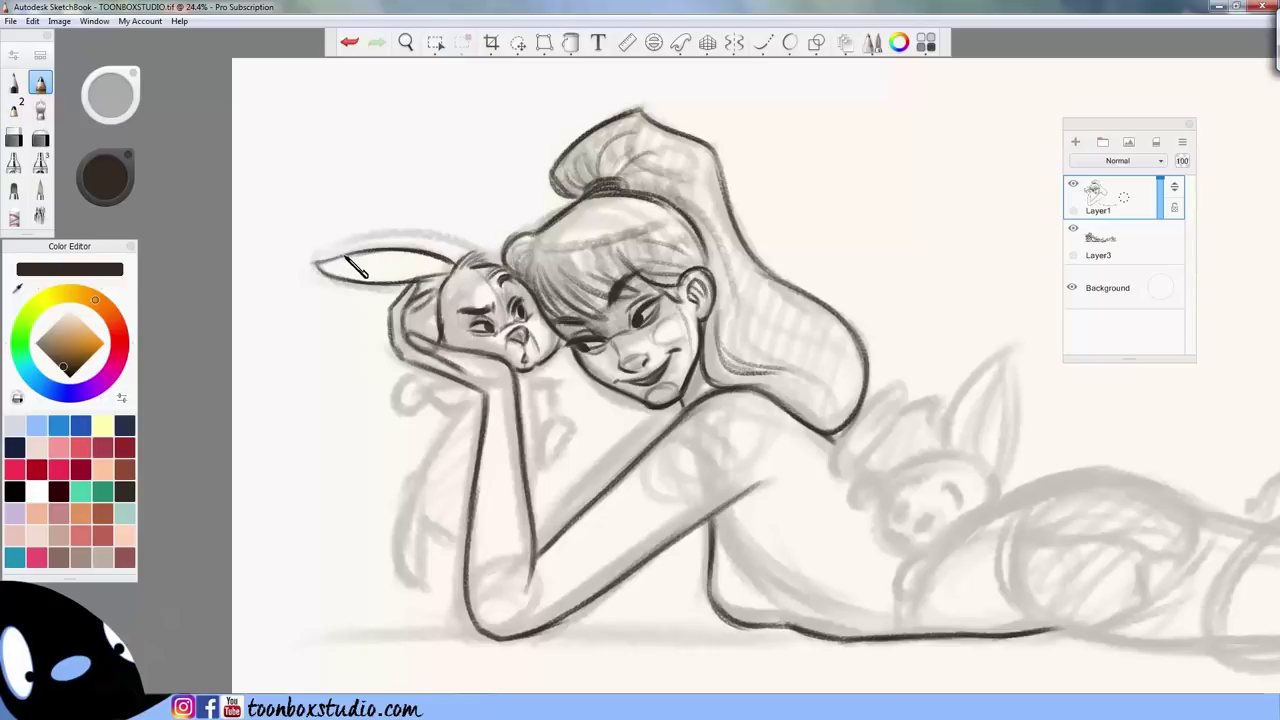
{"action": "mouse_move", "coordinate": [345, 256]}
{"action": "left_mouse_down"}
{"action": "mouse_move", "coordinate": [445, 235]}
{"action": "mouse_move", "coordinate": [388, 247]}
{"action": "mouse_move", "coordinate": [434, 237]}
{"action": "mouse_move", "coordinate": [420, 241]}
{"action": "mouse_move", "coordinate": [484, 251]}
{"action": "left_mouse_up"}
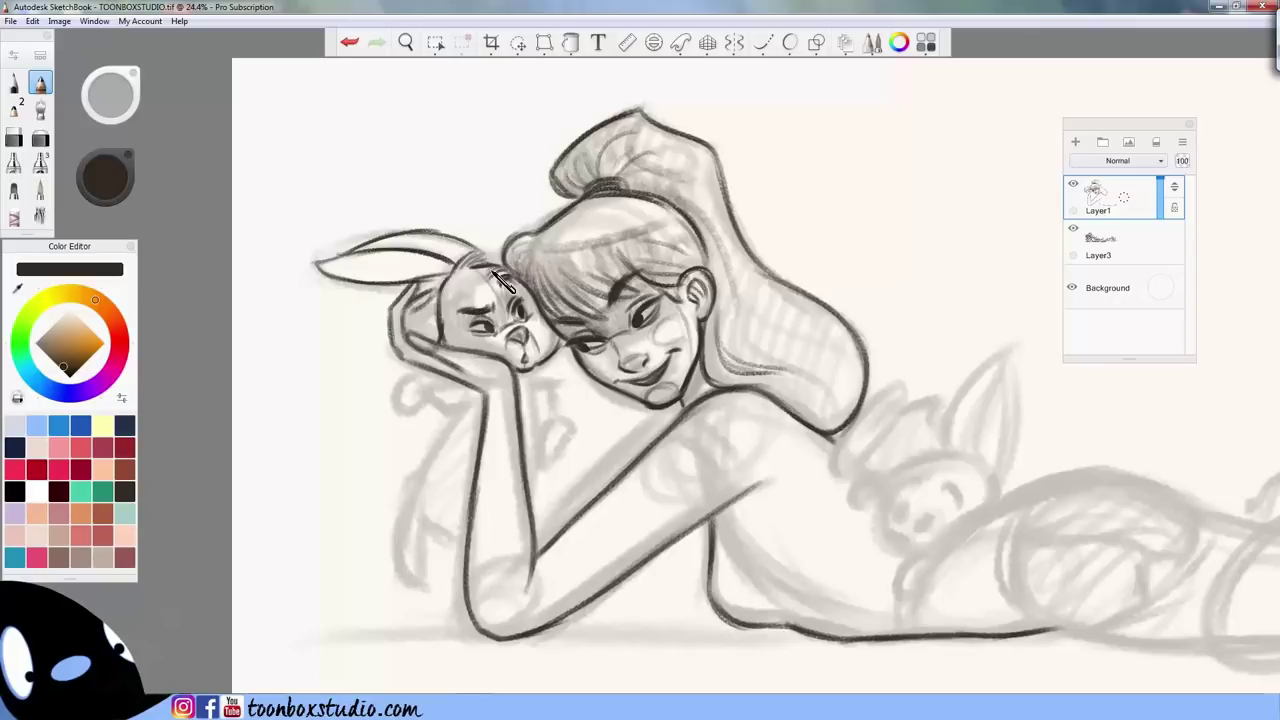
{"action": "key", "text": "ctrl+z"}
{"action": "key", "text": "ctrl+z"}
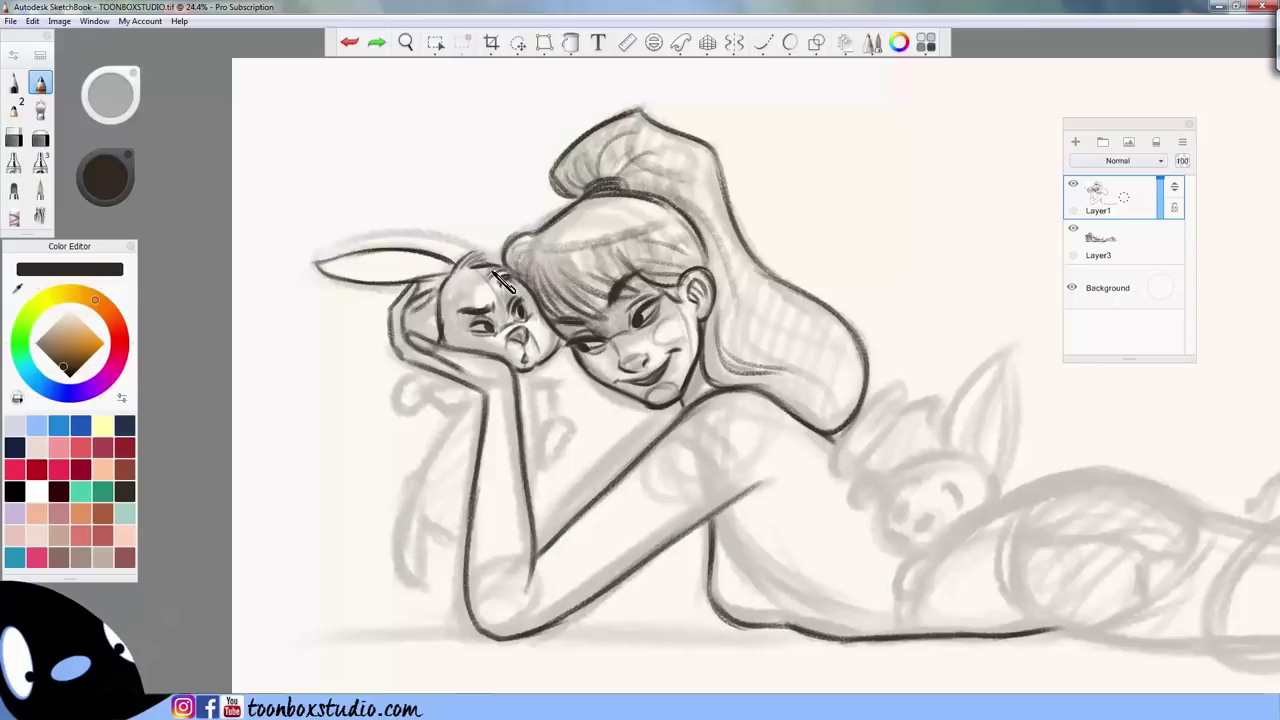
{"action": "mouse_move", "coordinate": [463, 255]}
{"action": "left_mouse_down"}
{"action": "mouse_move", "coordinate": [401, 238]}
{"action": "mouse_move", "coordinate": [331, 258]}
{"action": "left_mouse_up"}
{"action": "mouse_move", "coordinate": [404, 236]}
{"action": "left_mouse_down"}
{"action": "mouse_move", "coordinate": [333, 256]}
{"action": "mouse_move", "coordinate": [445, 249]}
{"action": "left_mouse_up"}
{"action": "key", "text": "["}
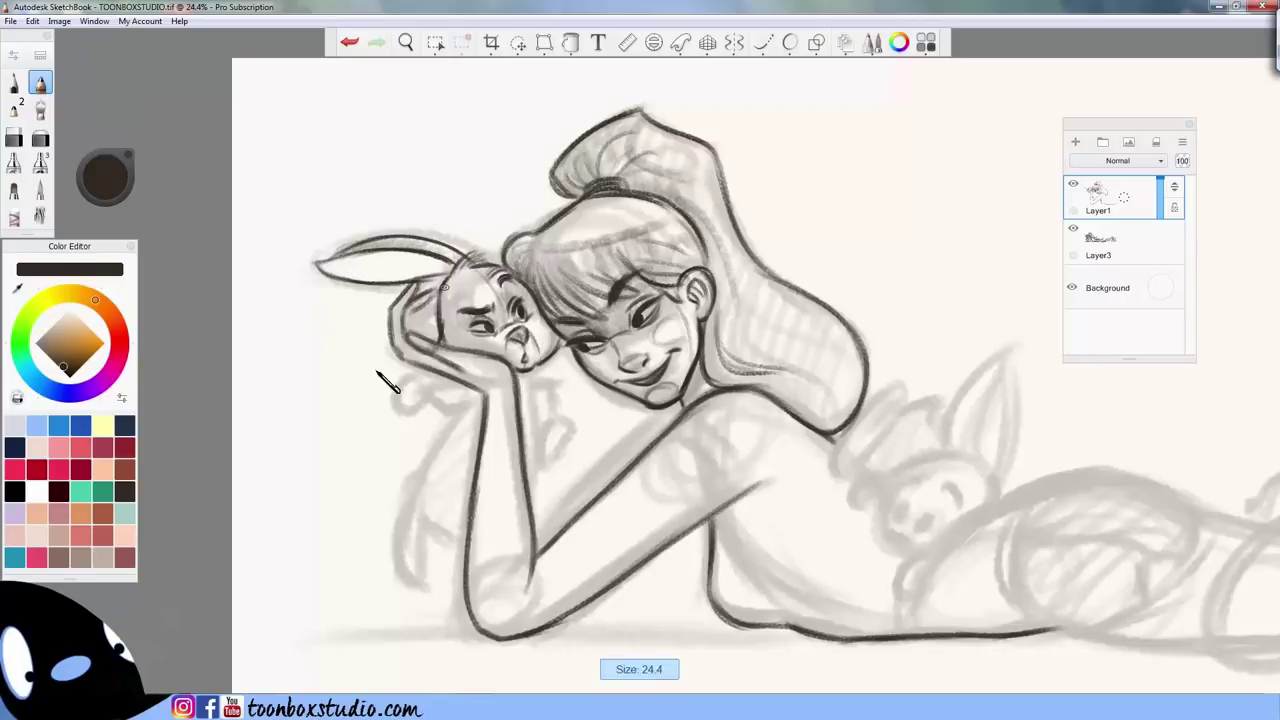
{"action": "left_click_drag", "start_coordinate": [331, 266], "coordinate": [428, 274]}
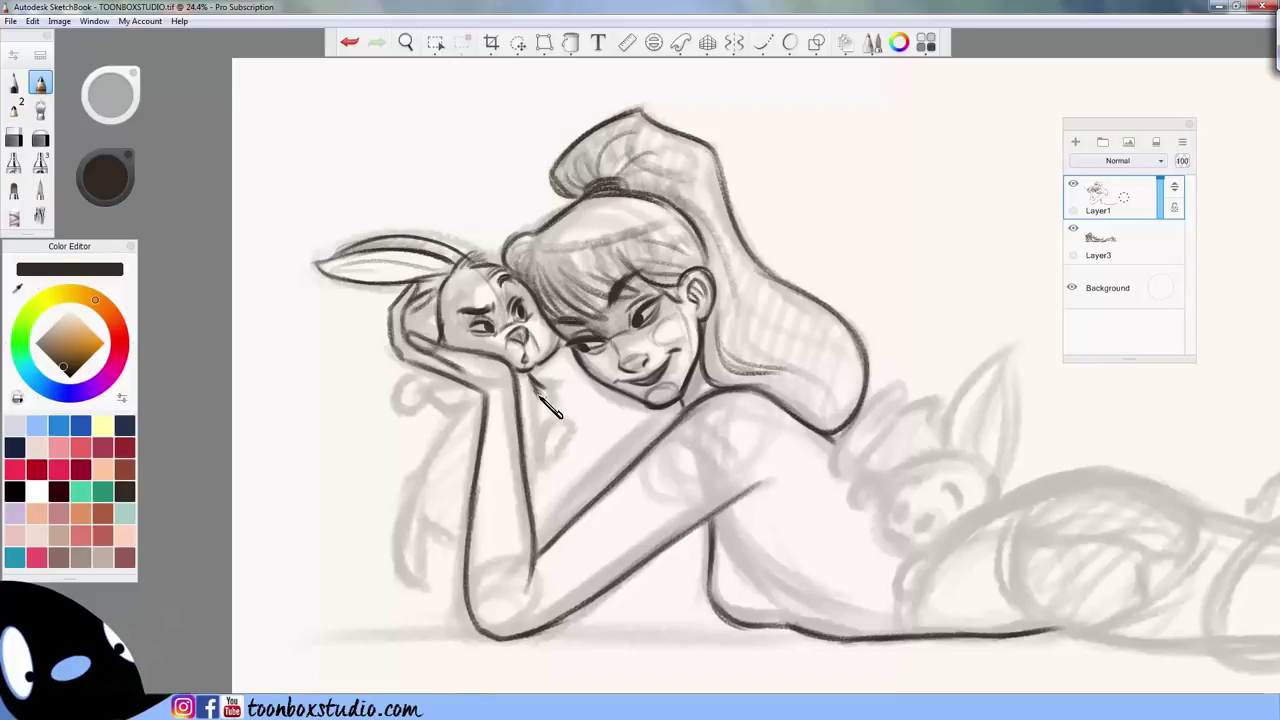
- Outline the held bunny's body on both sides of the forearm, its curled paw and arm, and touch up the woman's fingers
{"action": "left_click_drag", "start_coordinate": [538, 392], "coordinate": [550, 467]}
{"action": "left_click_drag", "start_coordinate": [536, 514], "coordinate": [550, 465]}
{"action": "left_click_drag", "start_coordinate": [462, 414], "coordinate": [428, 470]}
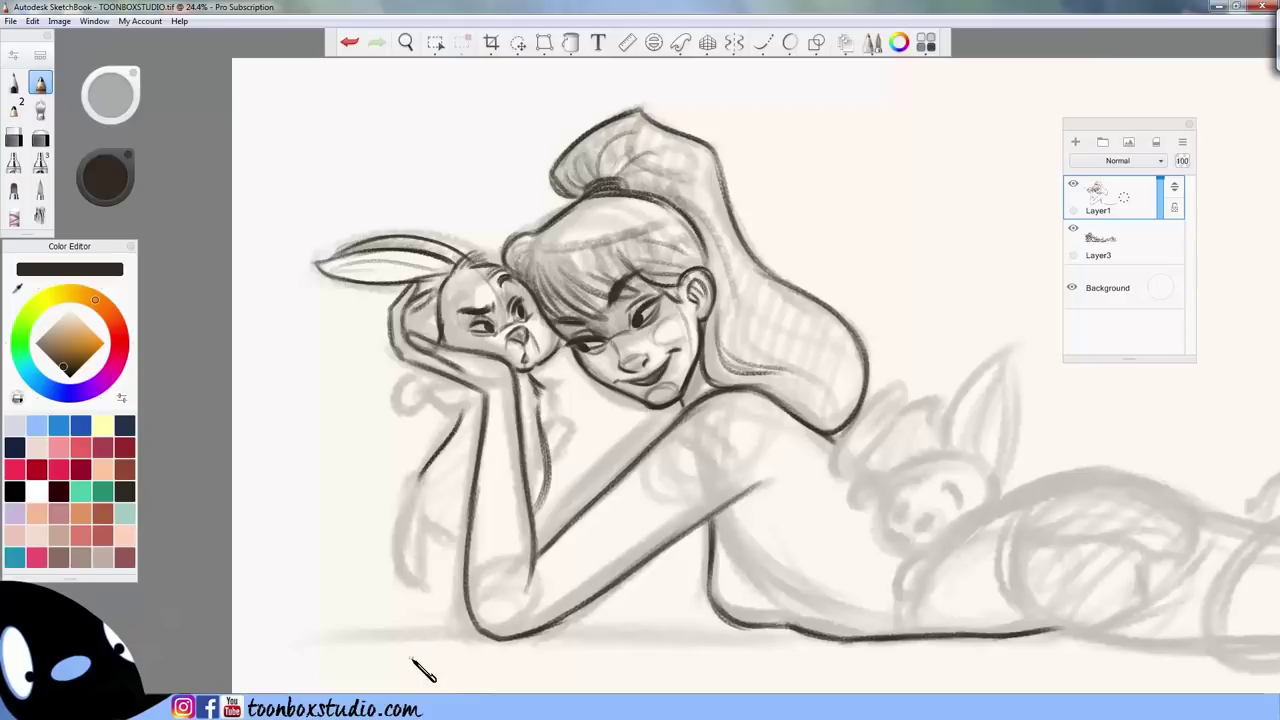
{"action": "left_click_drag", "start_coordinate": [431, 518], "coordinate": [463, 537]}
{"action": "left_click_drag", "start_coordinate": [409, 378], "coordinate": [409, 410]}
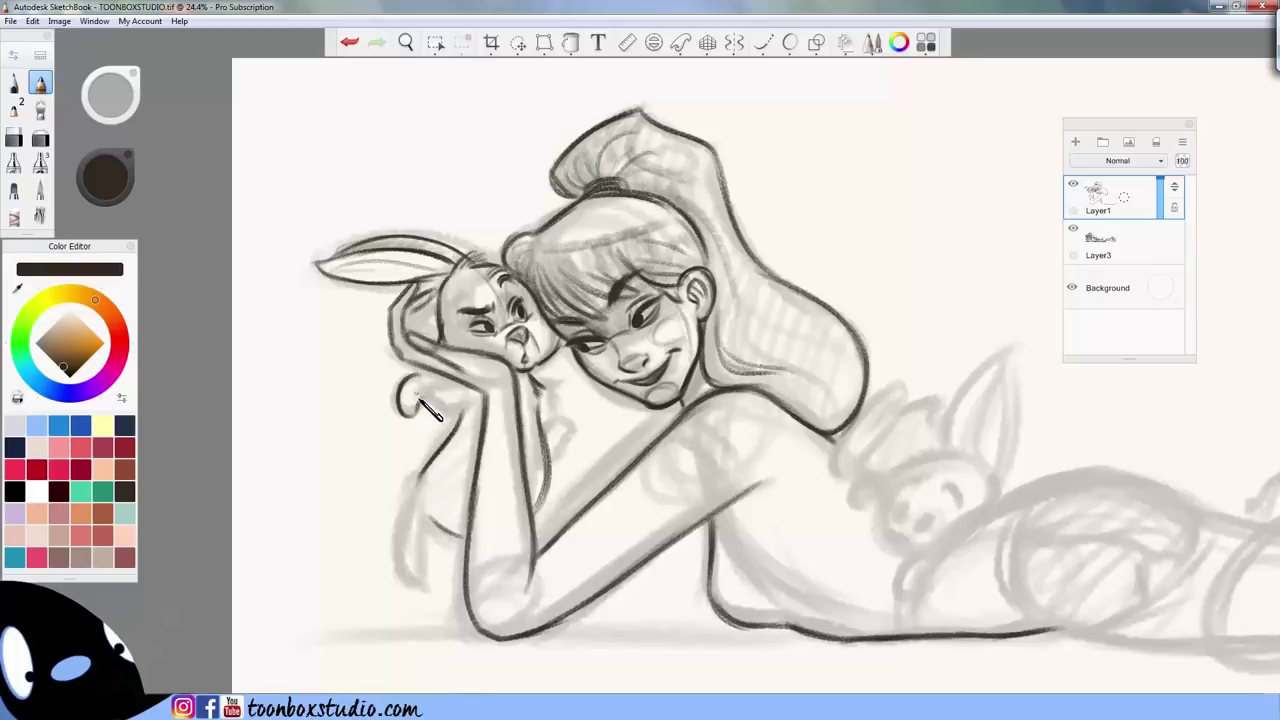
{"action": "mouse_move", "coordinate": [425, 378]}
{"action": "left_mouse_down"}
{"action": "mouse_move", "coordinate": [446, 387]}
{"action": "mouse_move", "coordinate": [451, 415]}
{"action": "mouse_move", "coordinate": [474, 404]}
{"action": "left_mouse_up"}
{"action": "left_click_drag", "start_coordinate": [437, 291], "coordinate": [412, 314]}
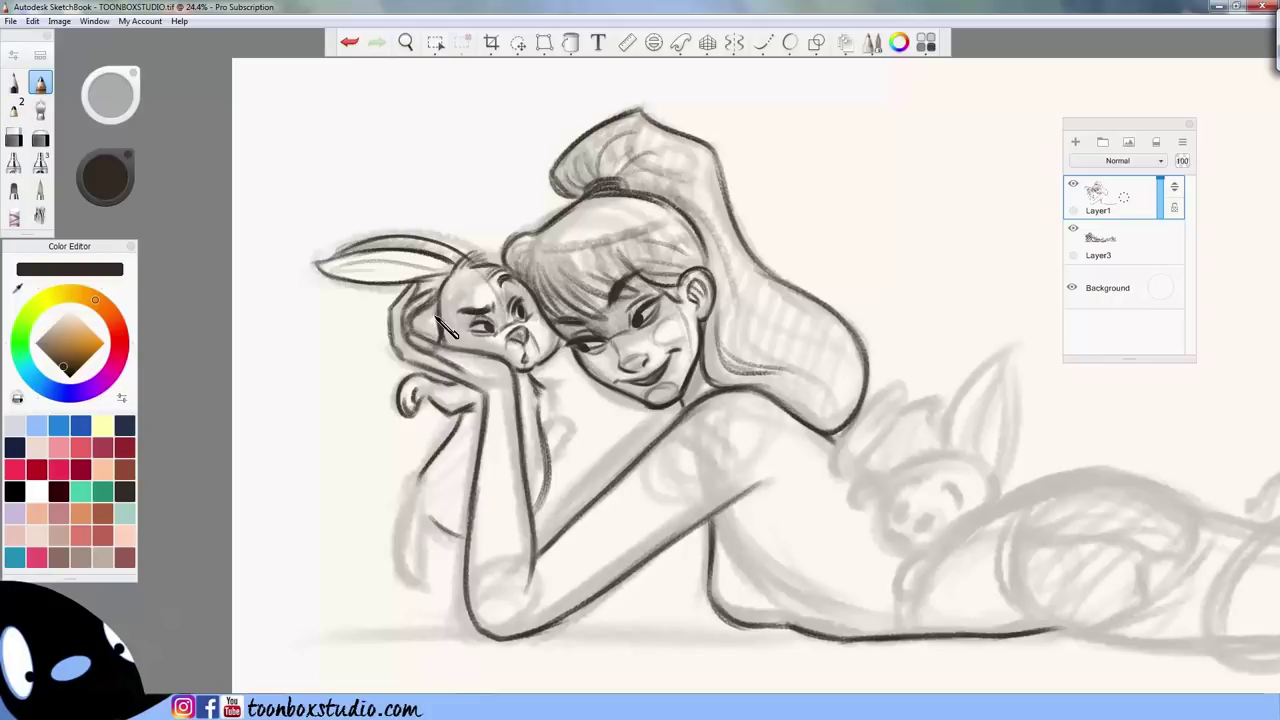
- Add a small beauty mark on the woman's cheek beside the outer corner of the near eye
{"action": "key", "text": "space"}
{"action": "mouse_move", "coordinate": [618, 430]}
{"action": "left_mouse_down"}
{"action": "mouse_move", "coordinate": [684, 536]}
{"action": "mouse_move", "coordinate": [560, 530]}
{"action": "mouse_move", "coordinate": [644, 537]}
{"action": "mouse_move", "coordinate": [617, 560]}
{"action": "left_mouse_up"}
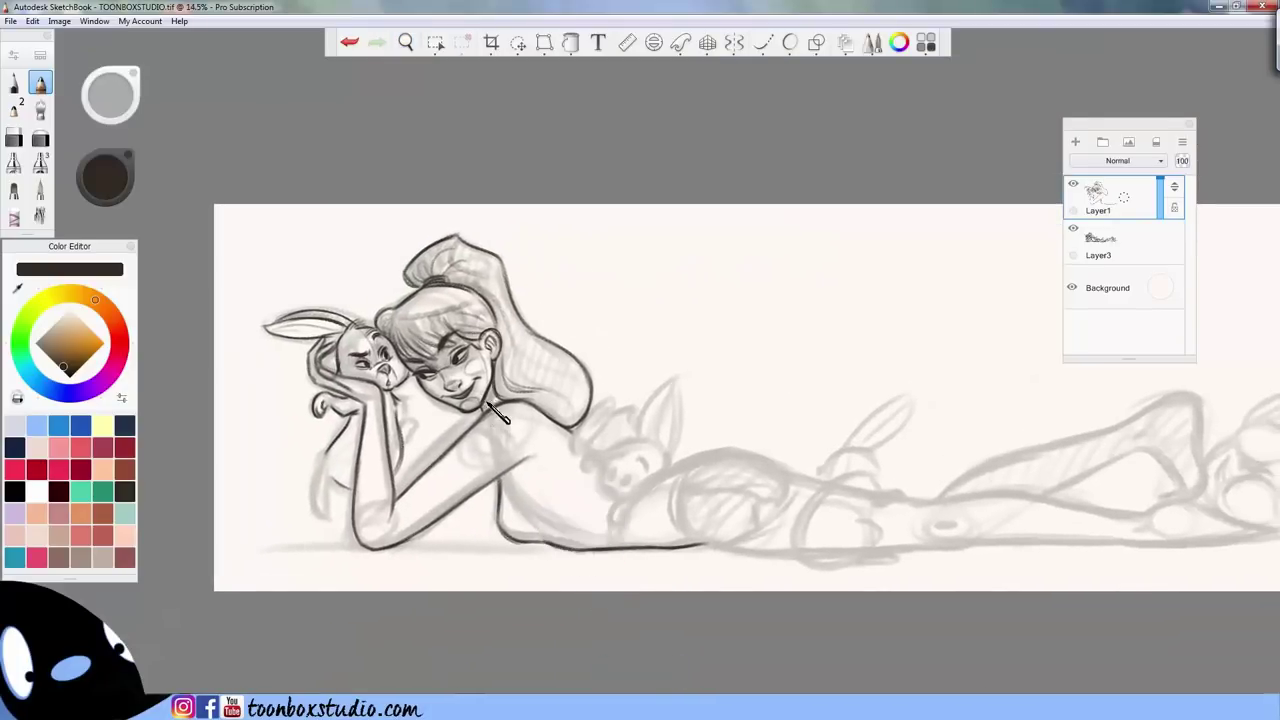
{"action": "key", "text": "b"}
{"action": "mouse_move", "coordinate": [569, 433]}
{"action": "left_mouse_down"}
{"action": "mouse_move", "coordinate": [544, 501]}
{"action": "mouse_move", "coordinate": [557, 506]}
{"action": "left_mouse_up"}
{"action": "key", "text": "space"}
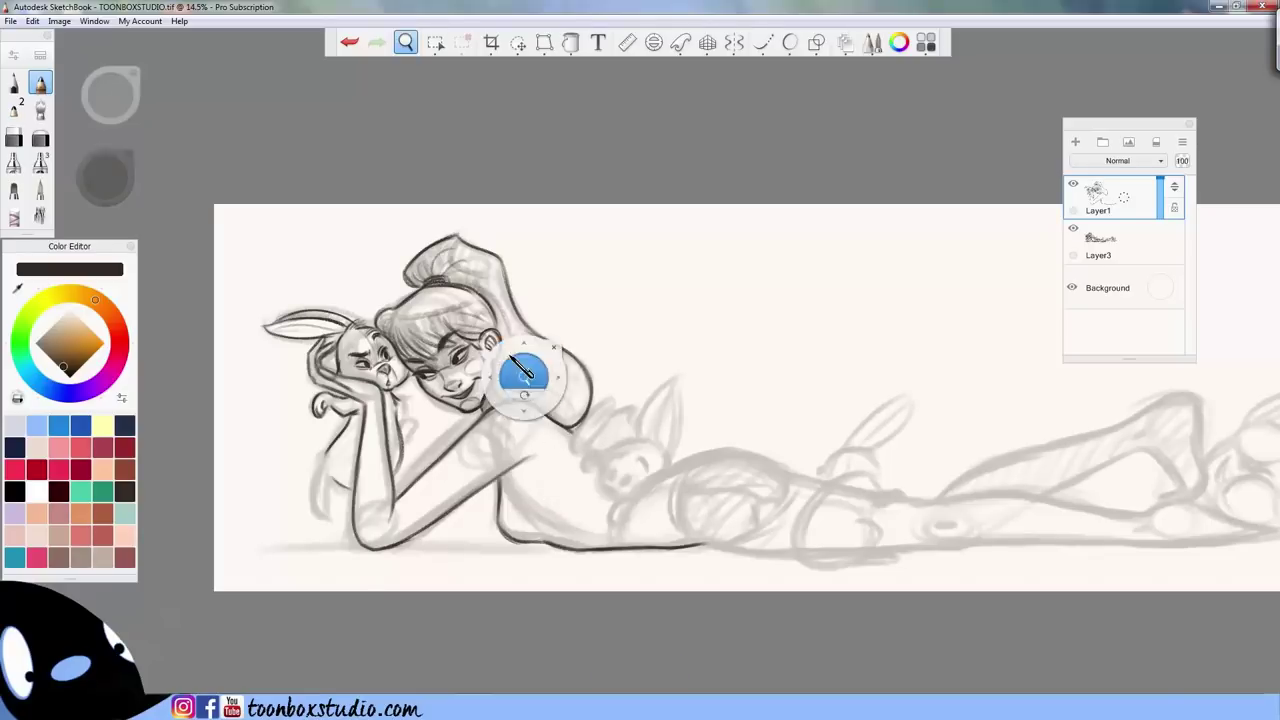
{"action": "mouse_move", "coordinate": [510, 365]}
{"action": "left_mouse_down"}
{"action": "mouse_move", "coordinate": [450, 361]}
{"action": "mouse_move", "coordinate": [449, 342]}
{"action": "left_mouse_up"}
{"action": "key", "text": "b"}
{"action": "key", "text": "e"}
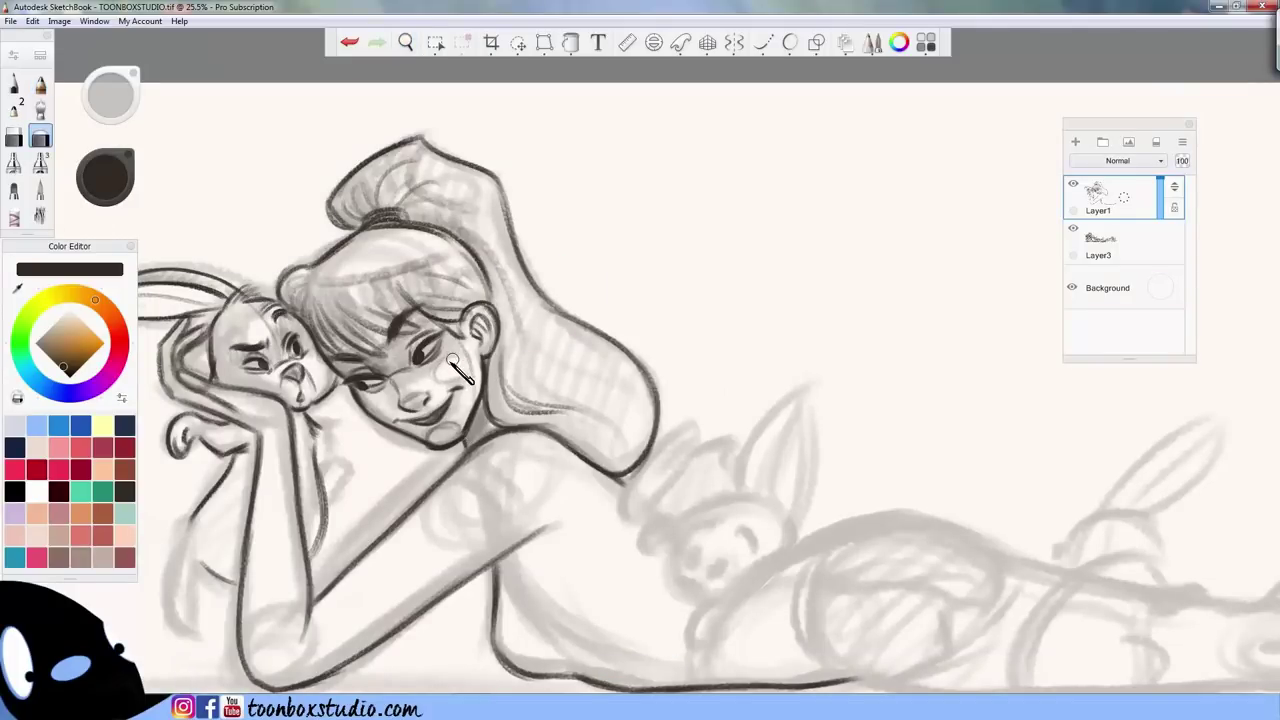
{"action": "key", "text": "e"}
{"action": "key", "text": "b"}
{"action": "left_click_drag", "start_coordinate": [449, 366], "coordinate": [440, 428]}
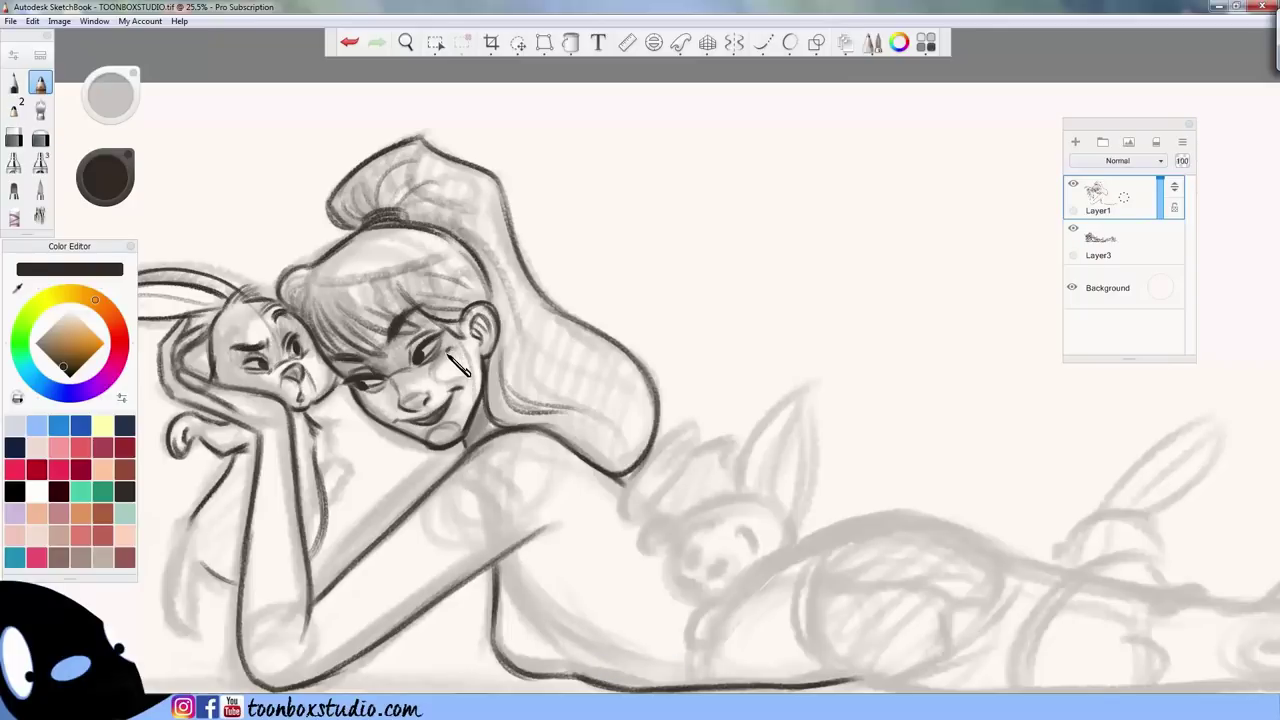
- Draw a second line from the neck down to the elbow, parallel to the upper edge of the propped arm
{"action": "key", "text": "space"}
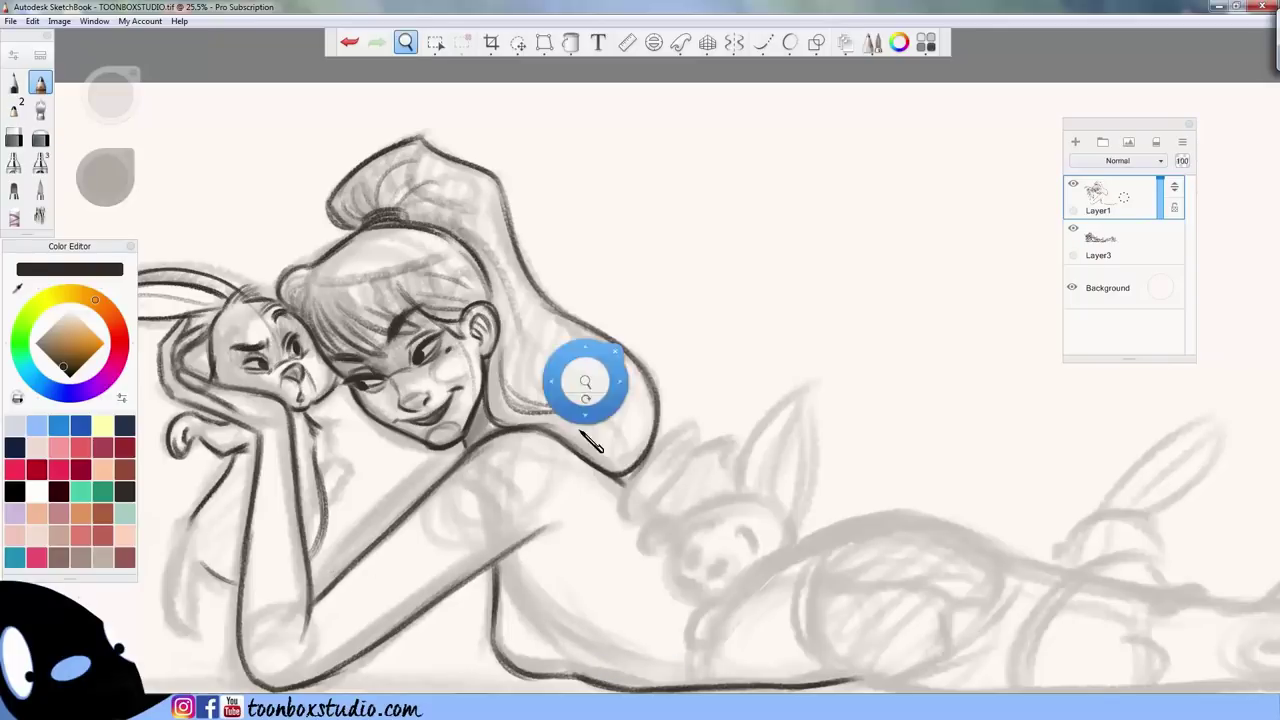
{"action": "left_click_drag", "start_coordinate": [585, 384], "coordinate": [609, 452]}
{"action": "left_click_drag", "start_coordinate": [677, 475], "coordinate": [655, 510]}
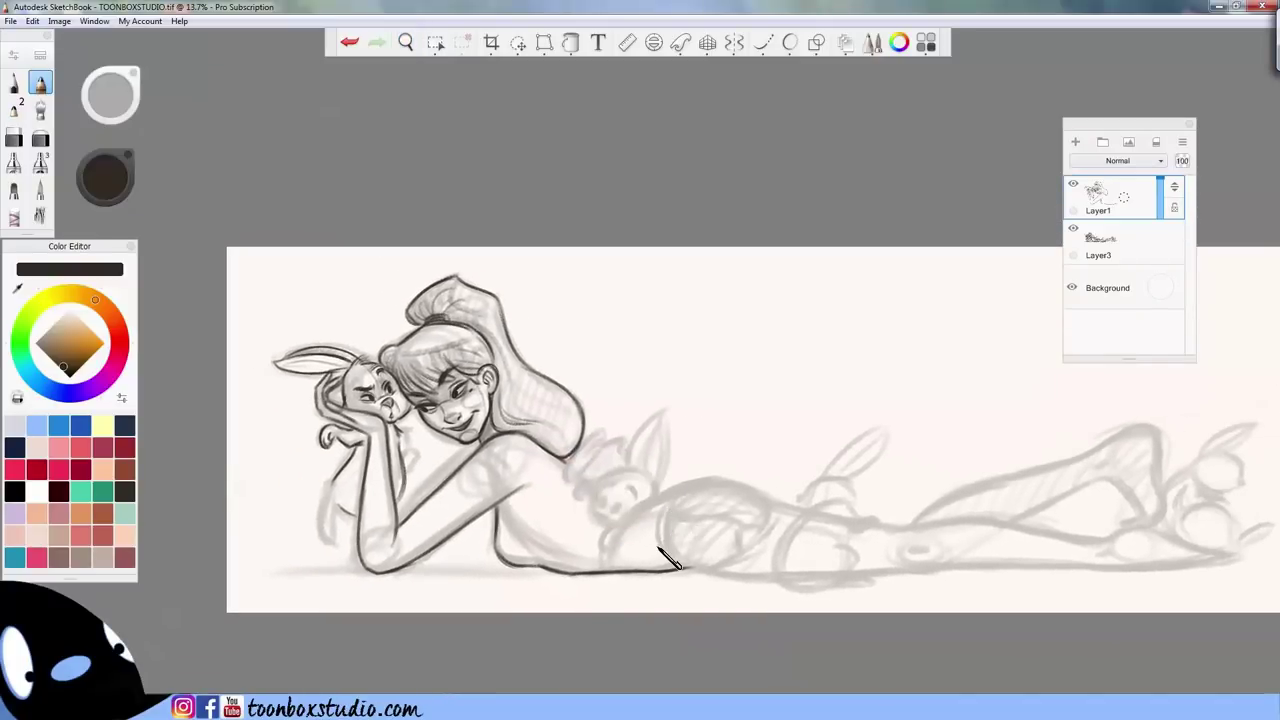
{"action": "key", "text": "space"}
{"action": "left_click_drag", "start_coordinate": [530, 460], "coordinate": [560, 455]}
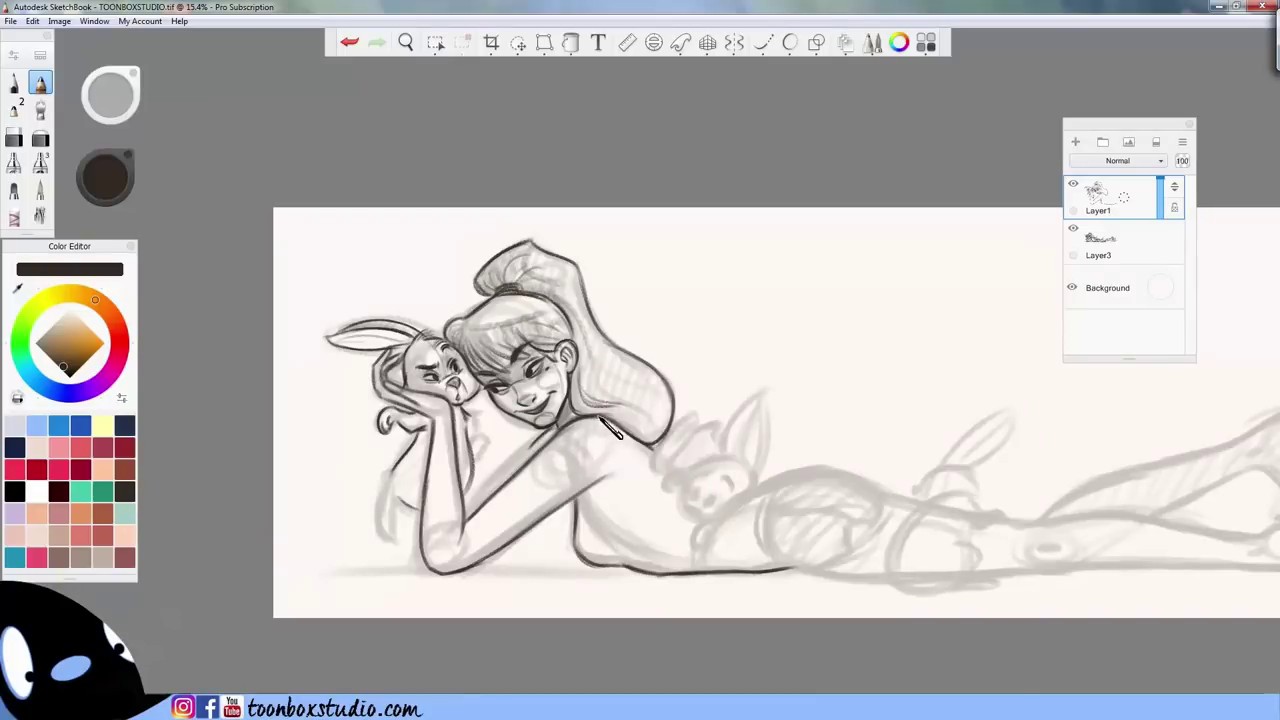
{"action": "key", "text": "bracketleft"}
{"action": "left_click_drag", "start_coordinate": [556, 434], "coordinate": [466, 515]}
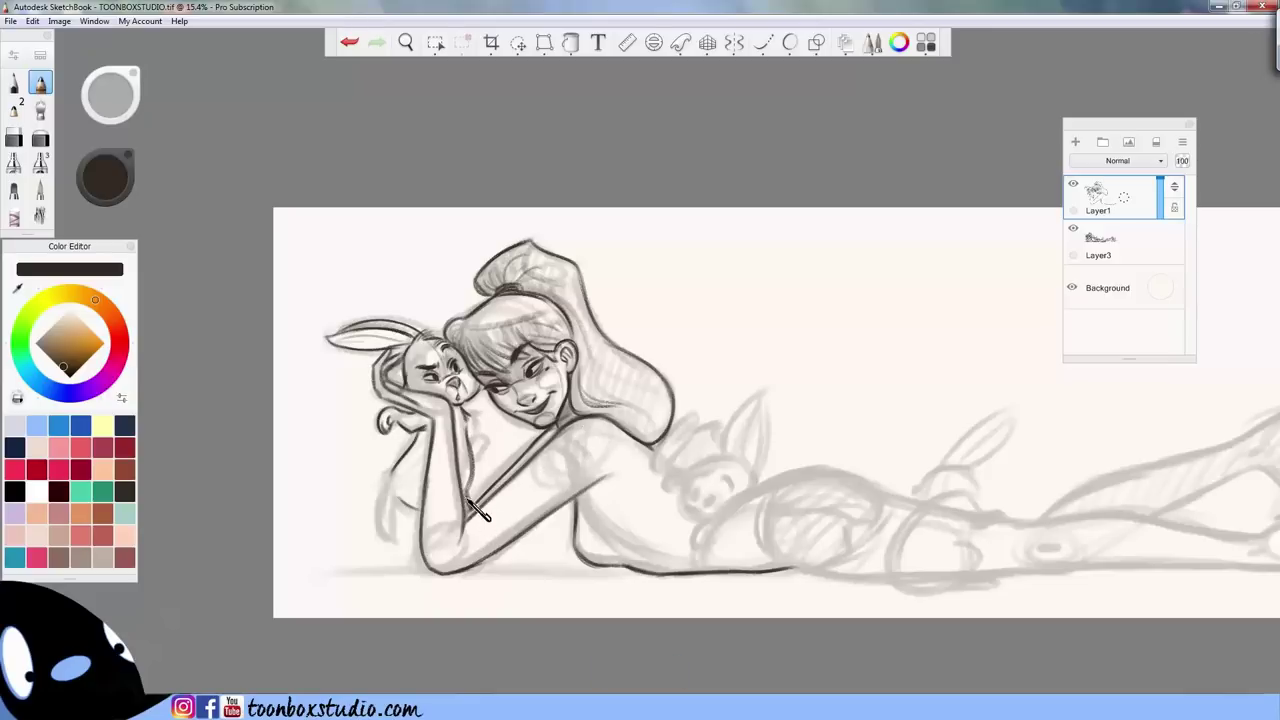
- Darken the narrow band along the upper edge of the propped arm with repeated shading strokes
{"action": "left_click_drag", "start_coordinate": [468, 515], "coordinate": [553, 433]}
{"action": "left_click_drag", "start_coordinate": [501, 483], "coordinate": [550, 437]}
{"action": "left_click_drag", "start_coordinate": [508, 474], "coordinate": [558, 427]}
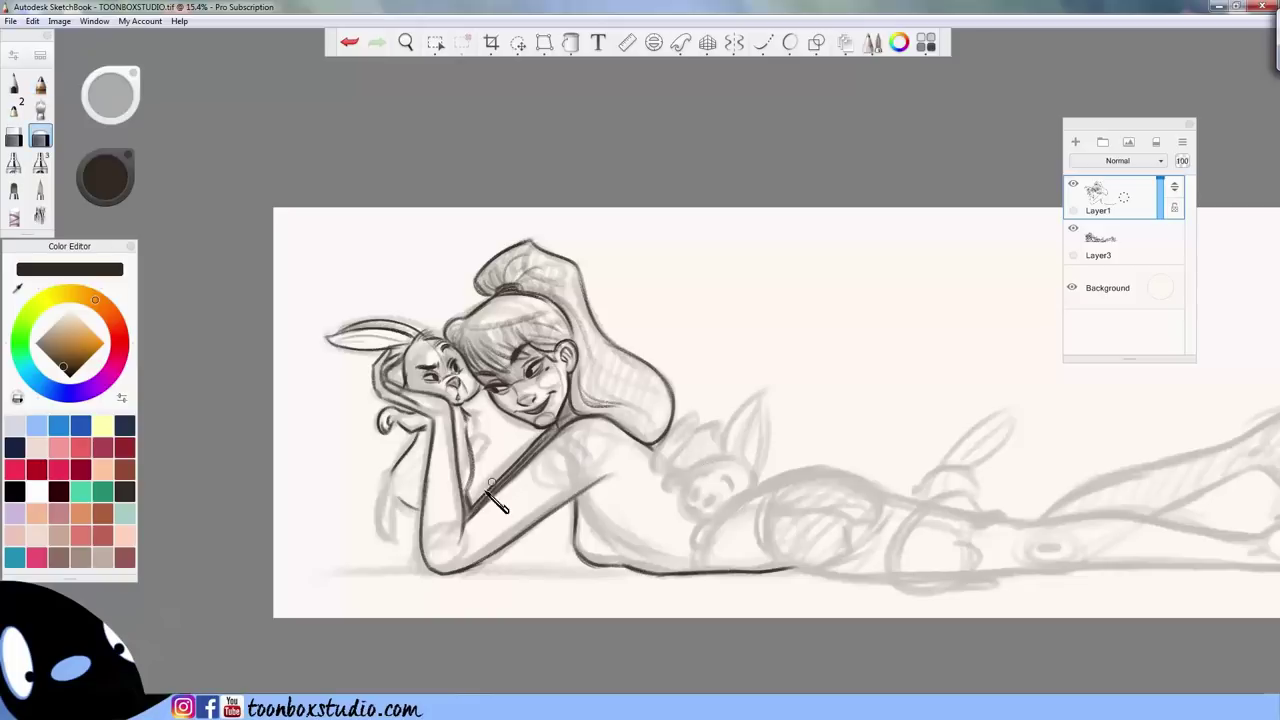
{"action": "key", "text": "e"}
{"action": "key", "text": "e"}
{"action": "left_click_drag", "start_coordinate": [478, 505], "coordinate": [553, 423]}
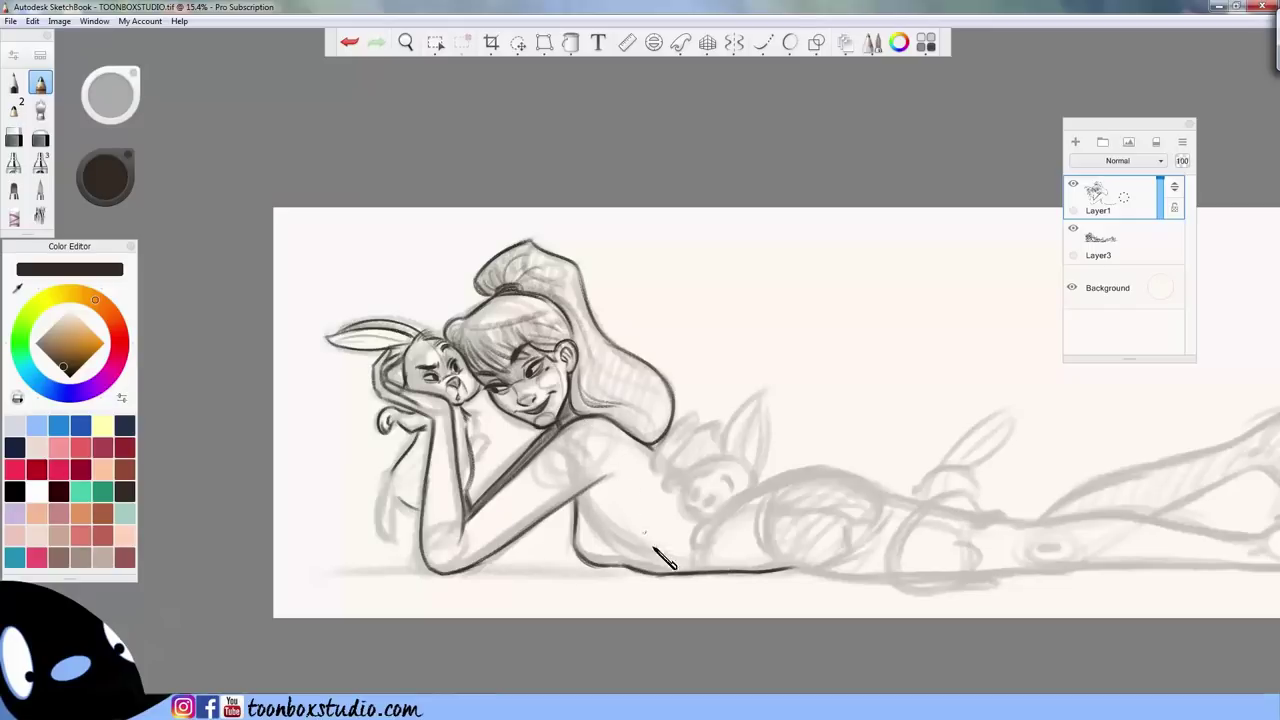
{"action": "key", "text": "e"}
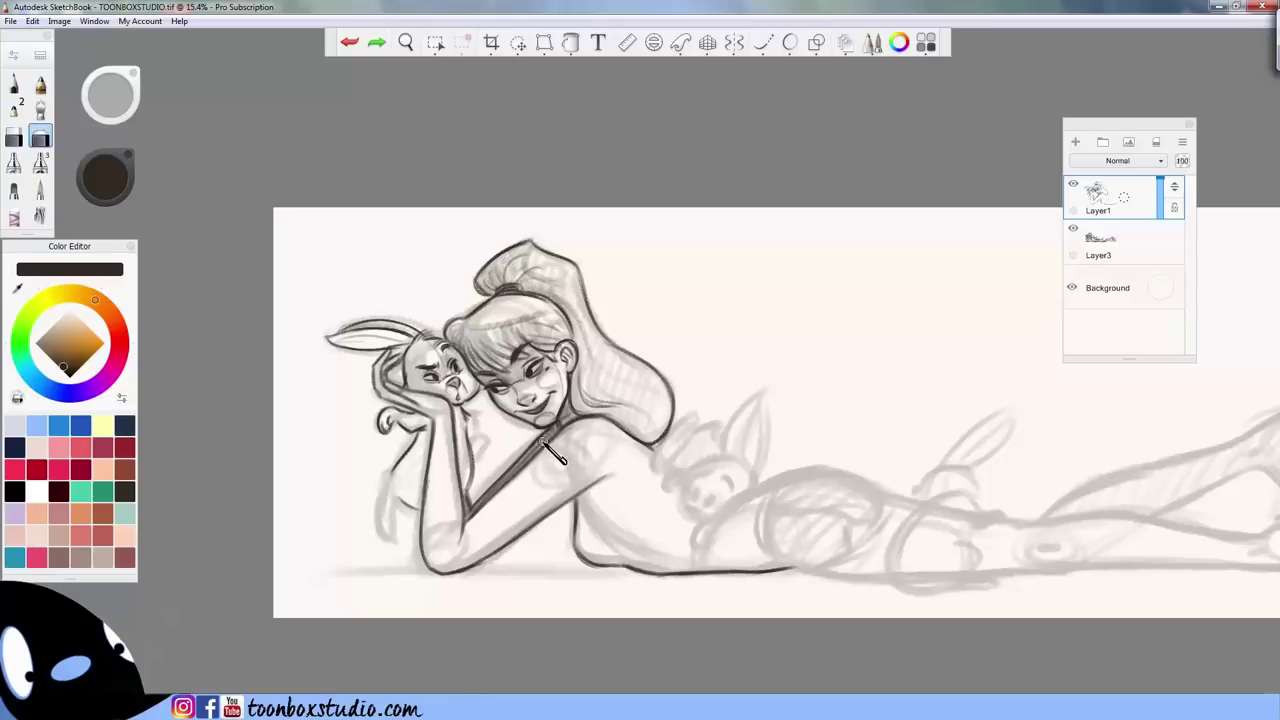
{"action": "key", "text": "b"}
{"action": "mouse_move", "coordinate": [548, 437]}
{"action": "left_mouse_down"}
{"action": "mouse_move", "coordinate": [566, 434]}
{"action": "mouse_move", "coordinate": [472, 510]}
{"action": "left_mouse_up"}
{"action": "key", "text": "e"}
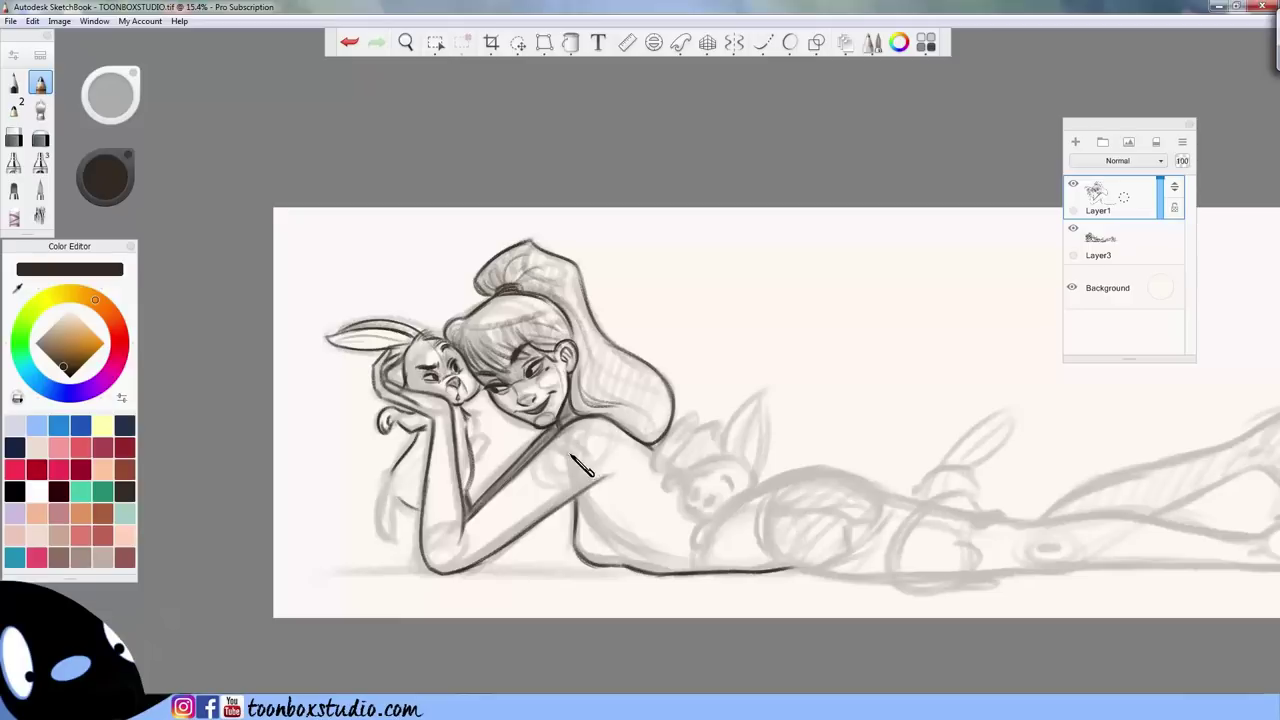
{"action": "key", "text": "ctrl+z"}
{"action": "key", "text": "ctrl+z"}
- Draw a dark curved double line across the upper arm toward the armpit and clean up its end with the eraser
{"action": "left_click_drag", "start_coordinate": [549, 467], "coordinate": [602, 480]}
{"action": "key", "text": "e"}
{"action": "left_click_drag", "start_coordinate": [531, 461], "coordinate": [544, 466]}
{"action": "key", "text": "e"}
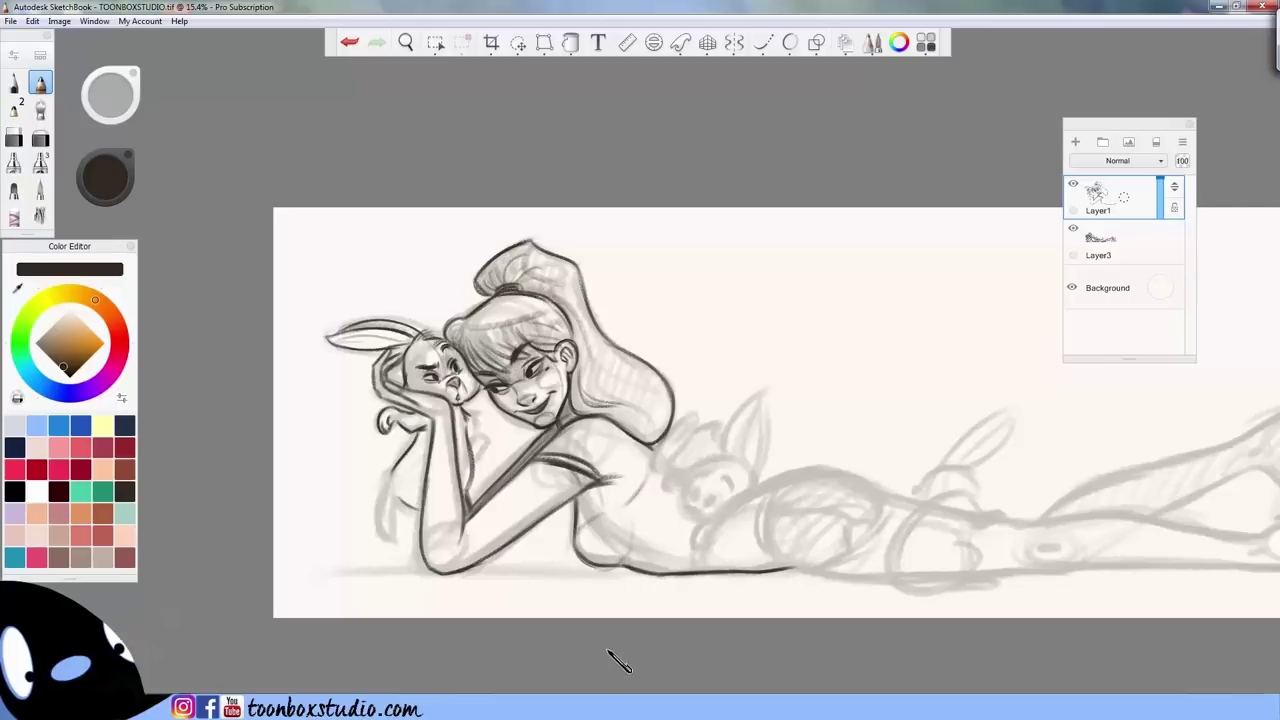
{"action": "key", "text": "ctrl+z"}
{"action": "key", "text": "space"}
{"action": "key", "text": "ctrl+y"}
- Outline the held bunny's long dangling foot and the small paw on the other side of the woman's forearm
{"action": "left_click_drag", "start_coordinate": [380, 516], "coordinate": [398, 538]}
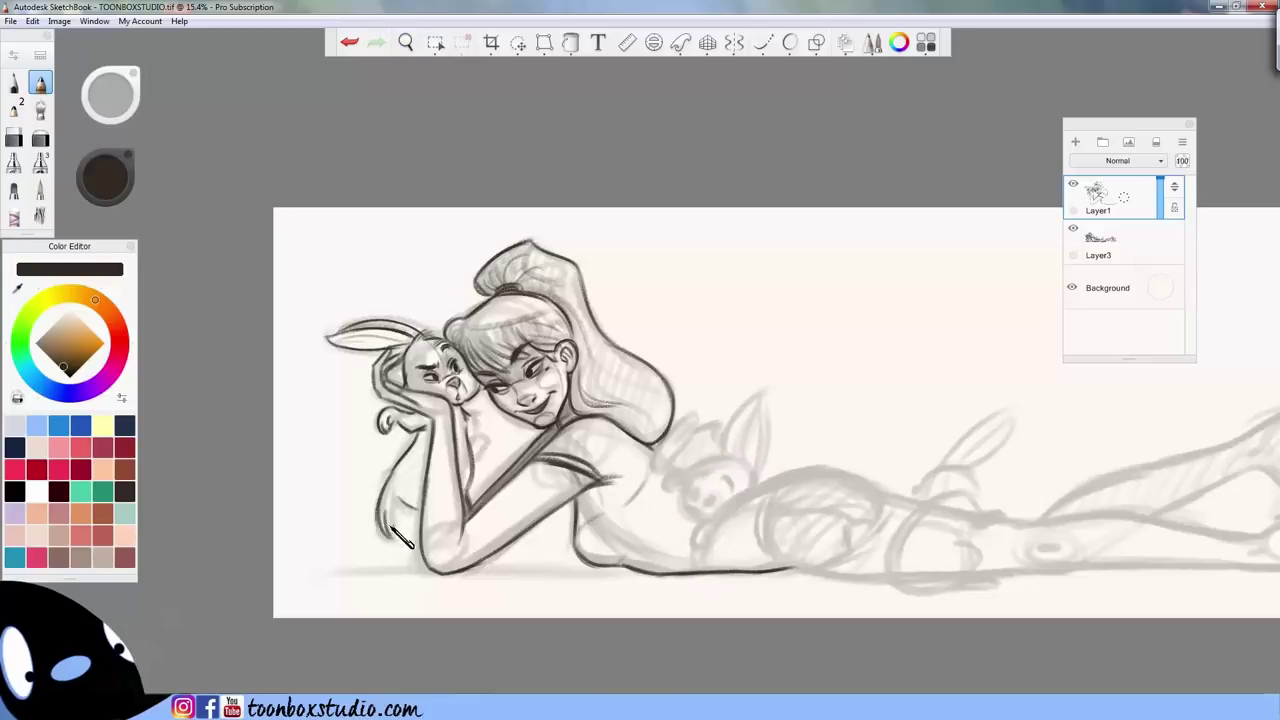
{"action": "left_click_drag", "start_coordinate": [395, 493], "coordinate": [389, 537]}
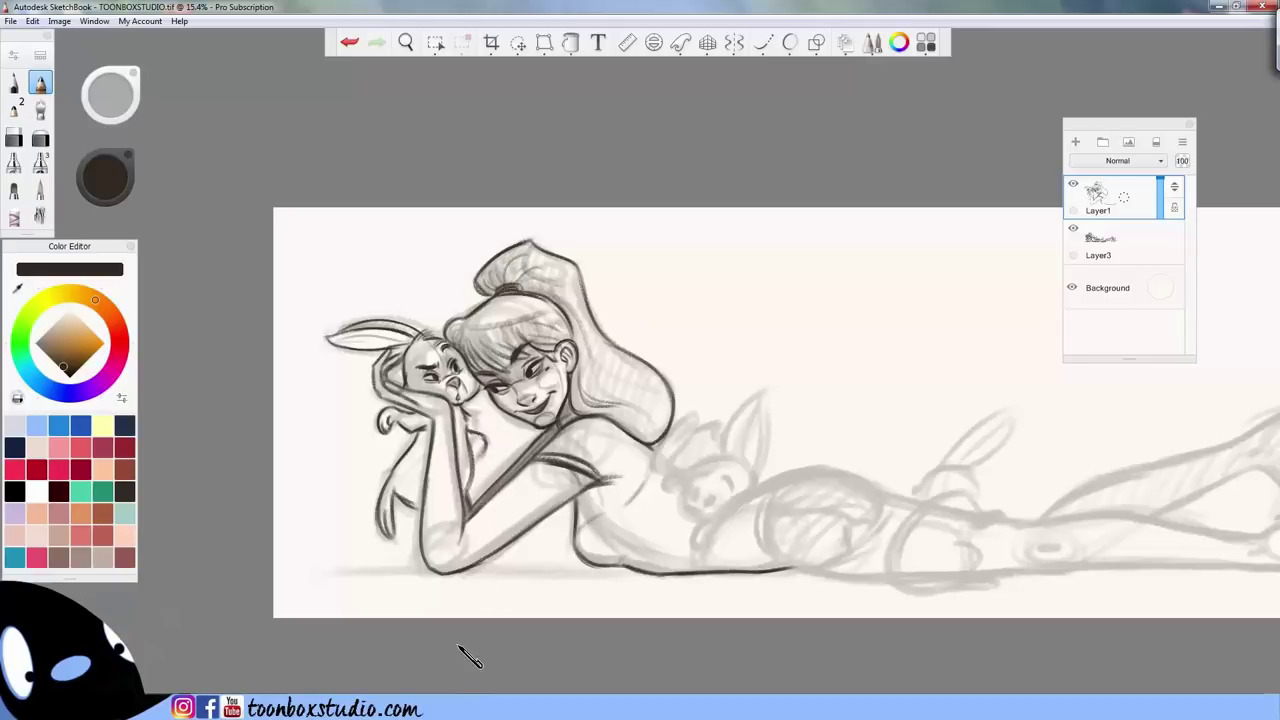
{"action": "key", "text": "ctrl+z"}
{"action": "left_click_drag", "start_coordinate": [478, 436], "coordinate": [479, 456]}
{"action": "key", "text": "["}
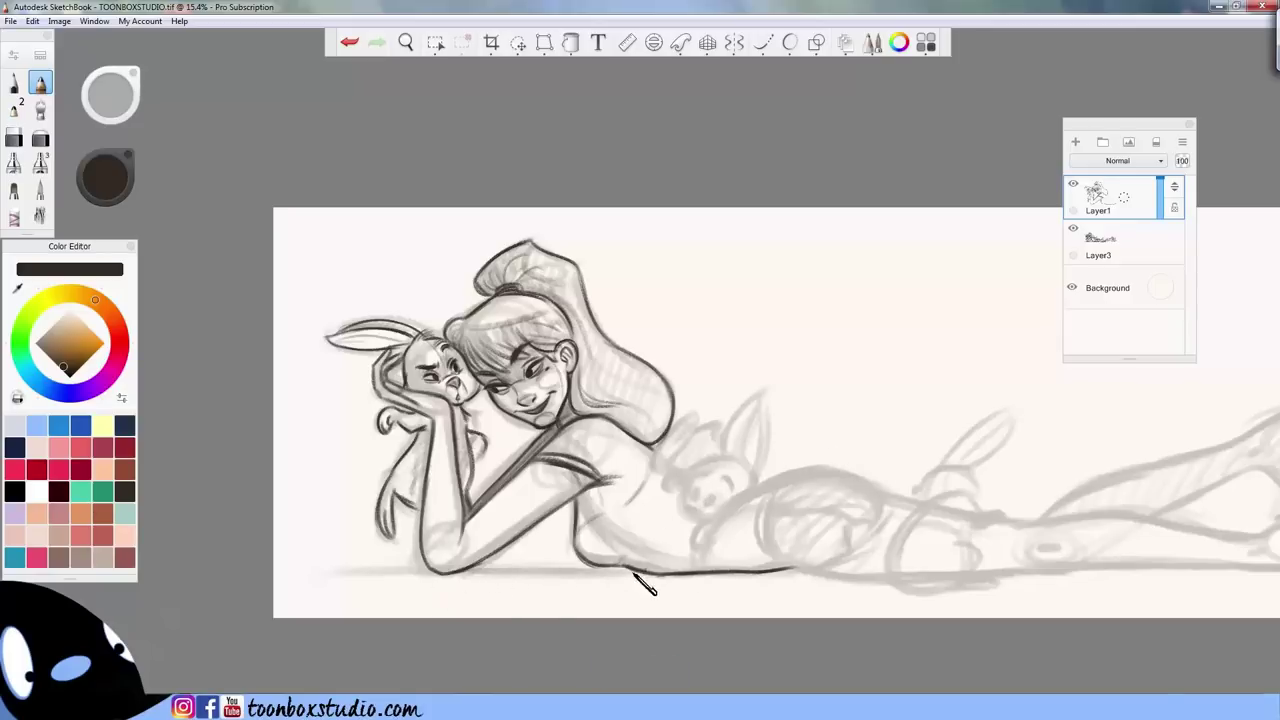
- Extend the ground line from under the chest past the propped elbow and save the drawing
{"action": "left_click_drag", "start_coordinate": [620, 570], "coordinate": [334, 573]}
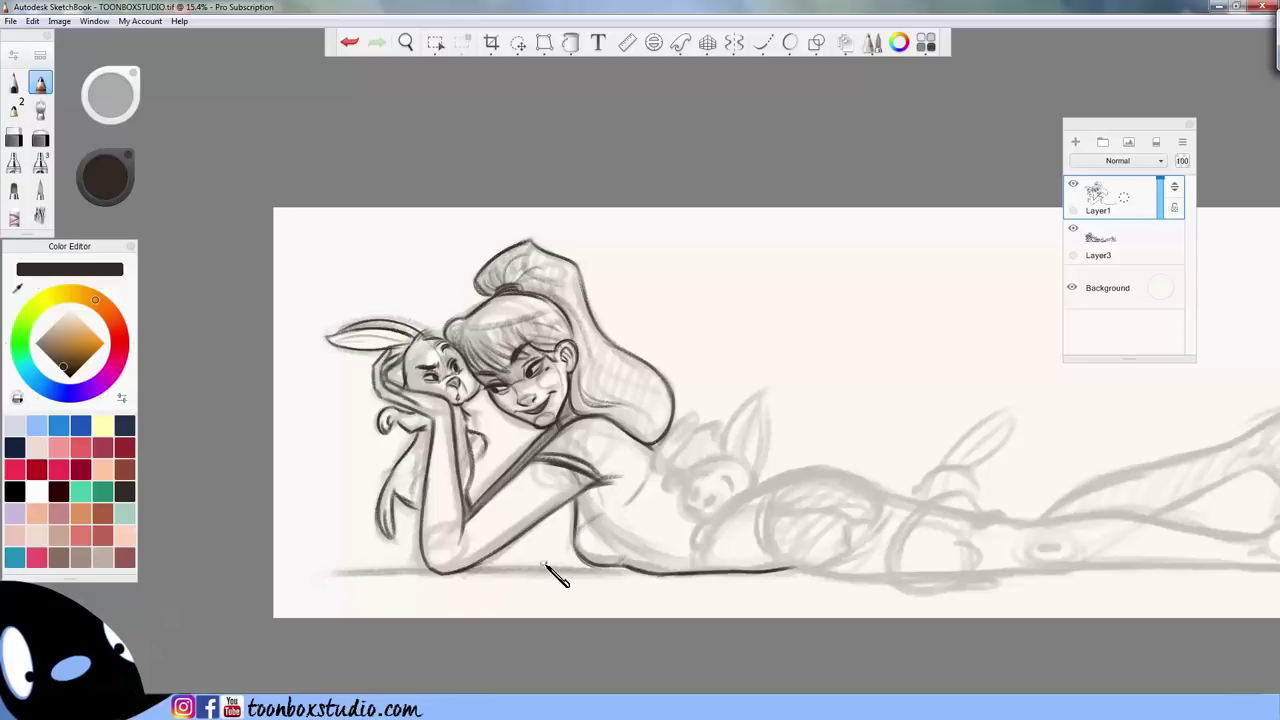
{"action": "left_click", "coordinate": [13, 23]}
{"action": "left_click", "coordinate": [46, 99]}
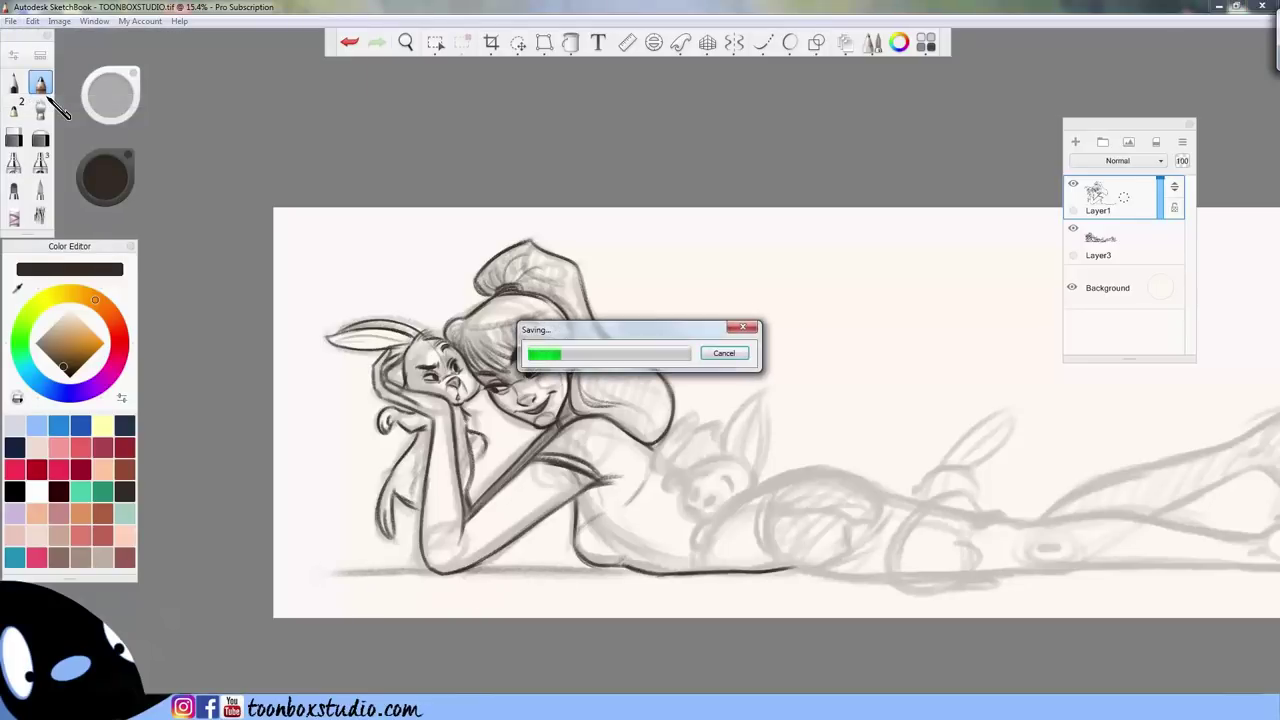
{"action": "key", "text": "ctrl+z"}
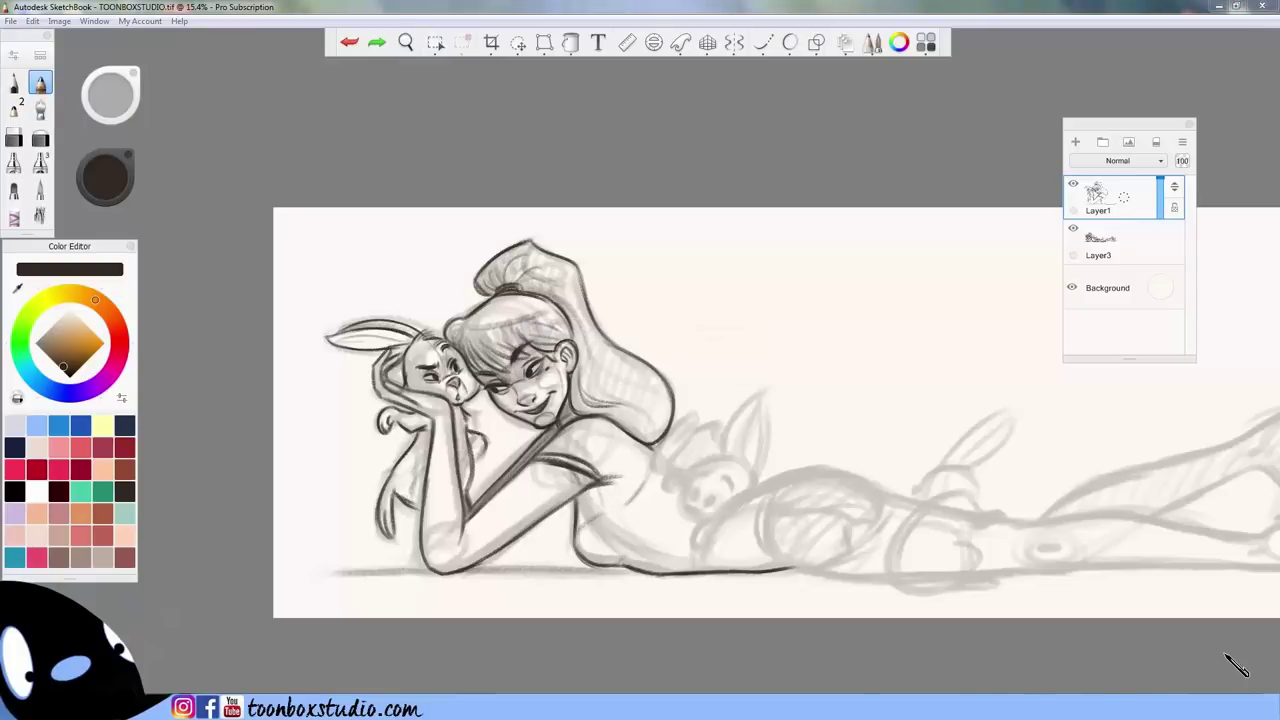
- Lasso the woman's upright forearm and elbow and shift the selection slightly towards her body
{"action": "left_click", "coordinate": [518, 44]}
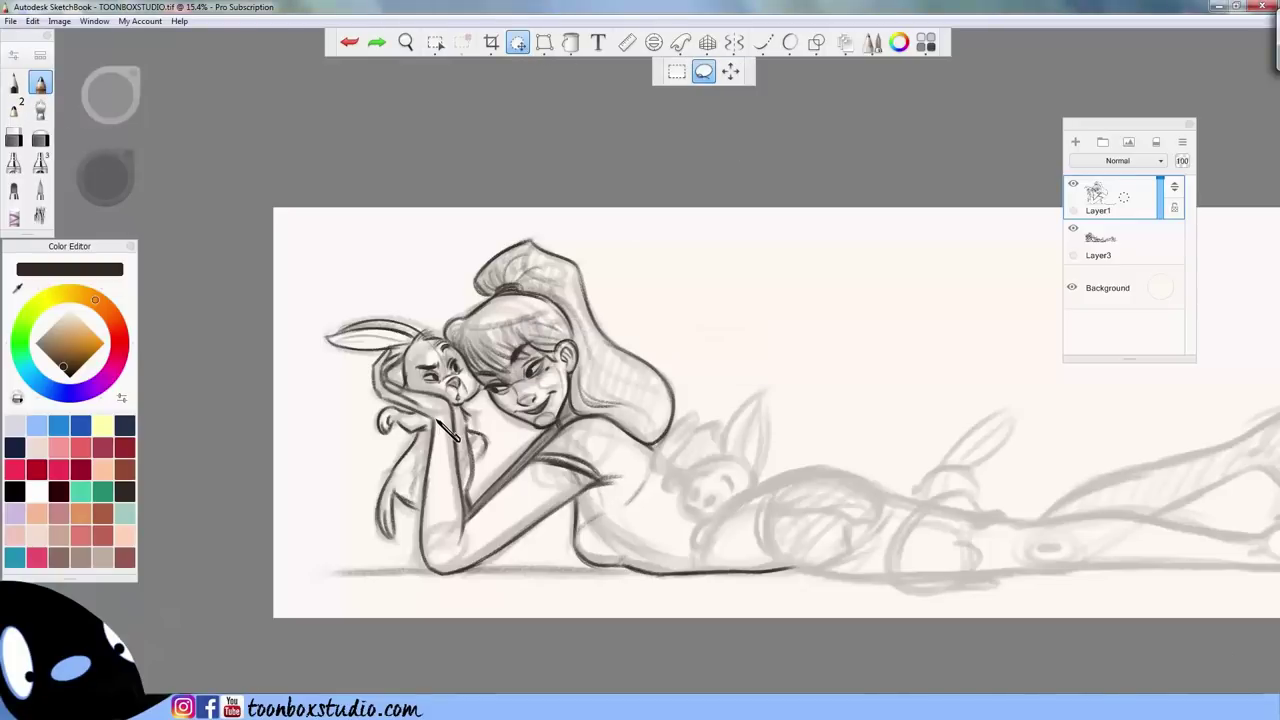
{"action": "mouse_move", "coordinate": [434, 420]}
{"action": "left_mouse_down"}
{"action": "mouse_move", "coordinate": [421, 550]}
{"action": "mouse_move", "coordinate": [427, 573]}
{"action": "mouse_move", "coordinate": [454, 588]}
{"action": "mouse_move", "coordinate": [469, 515]}
{"action": "mouse_move", "coordinate": [457, 421]}
{"action": "left_mouse_up"}
{"action": "mouse_move", "coordinate": [673, 662]}
{"action": "left_mouse_down"}
{"action": "mouse_move", "coordinate": [702, 548]}
{"action": "mouse_move", "coordinate": [697, 585]}
{"action": "mouse_move", "coordinate": [714, 577]}
{"action": "mouse_move", "coordinate": [768, 603]}
{"action": "left_mouse_up"}
{"action": "left_click", "coordinate": [759, 598]}
{"action": "left_click", "coordinate": [766, 546]}
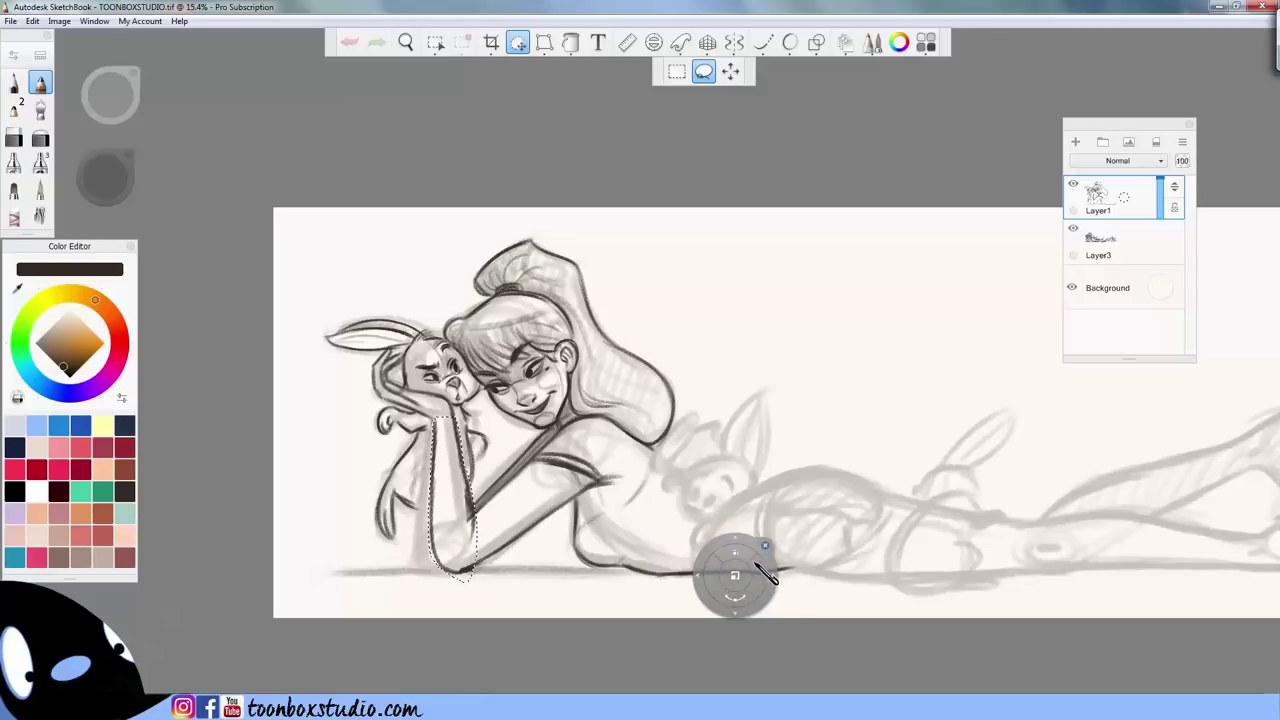
{"action": "key", "text": "Escape"}
- Erase the overlapping lines where the upright forearm meets the elbow and tidy the forearm's lower outline
{"action": "key", "text": "e"}
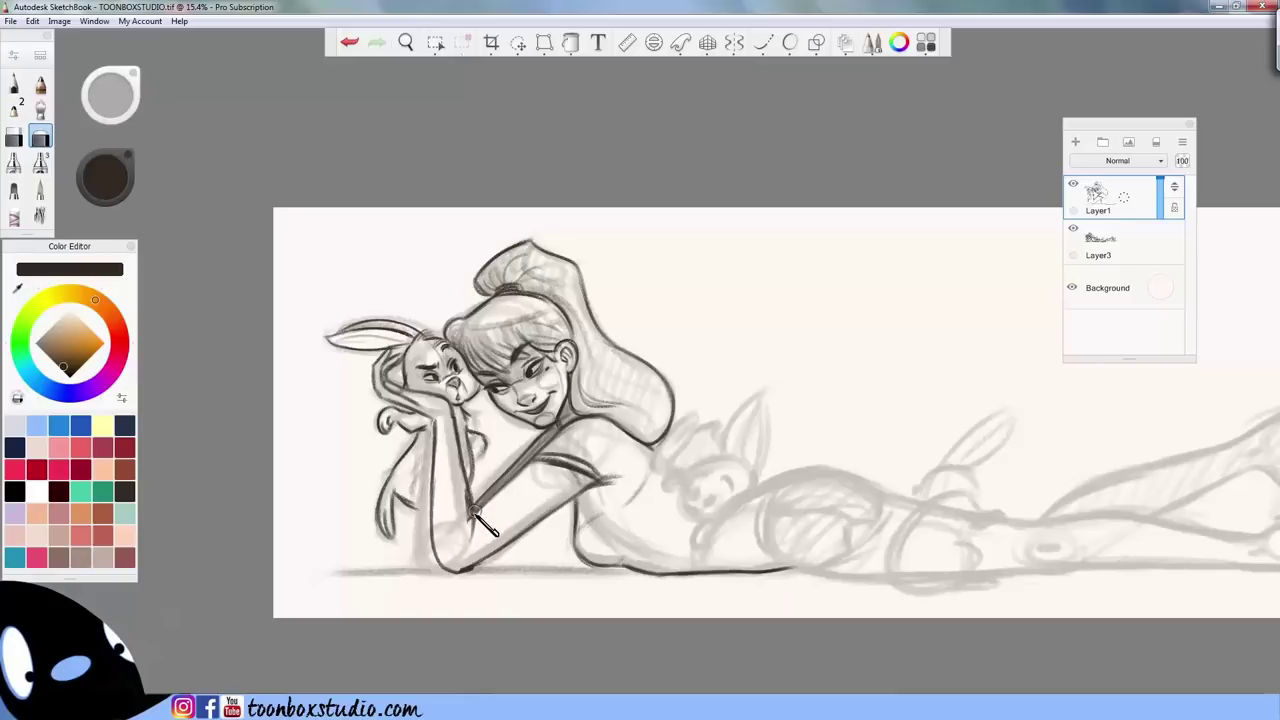
{"action": "mouse_move", "coordinate": [474, 511]}
{"action": "left_mouse_down"}
{"action": "mouse_move", "coordinate": [463, 497]}
{"action": "mouse_move", "coordinate": [471, 571]}
{"action": "left_mouse_up"}
{"action": "key", "text": "e"}
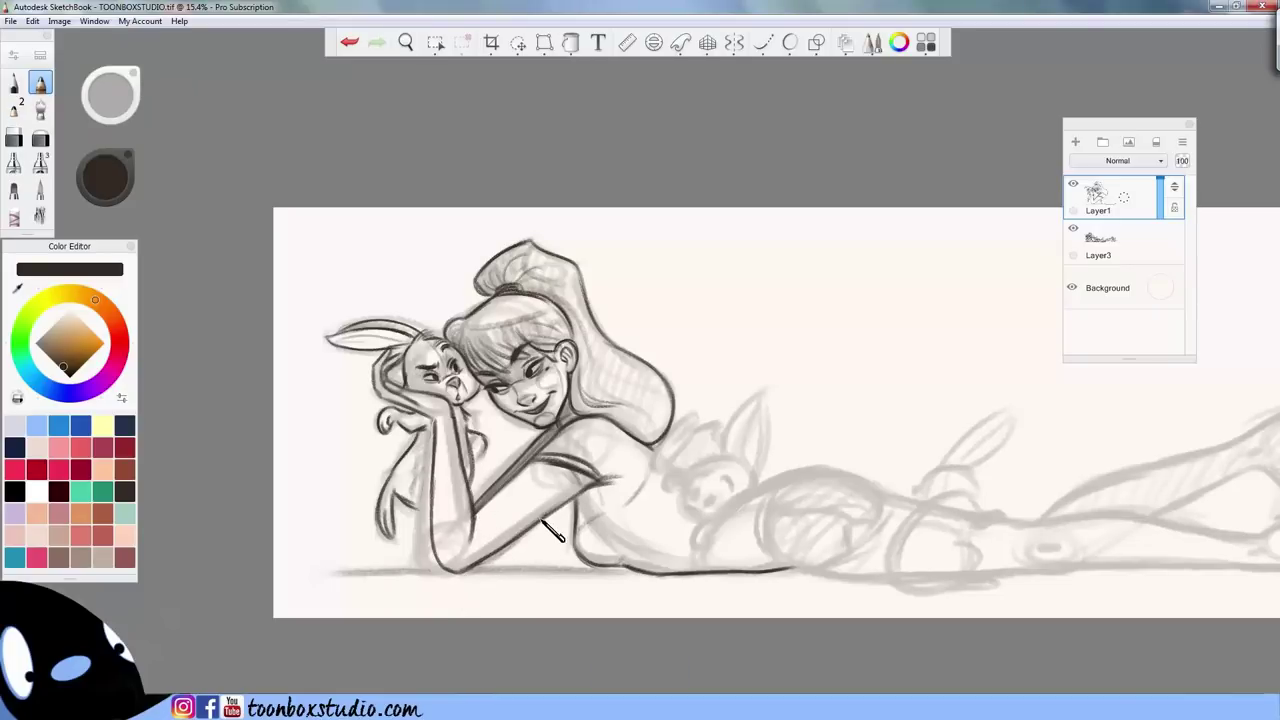
{"action": "key", "text": "b"}
{"action": "left_click_drag", "start_coordinate": [421, 510], "coordinate": [443, 573]}
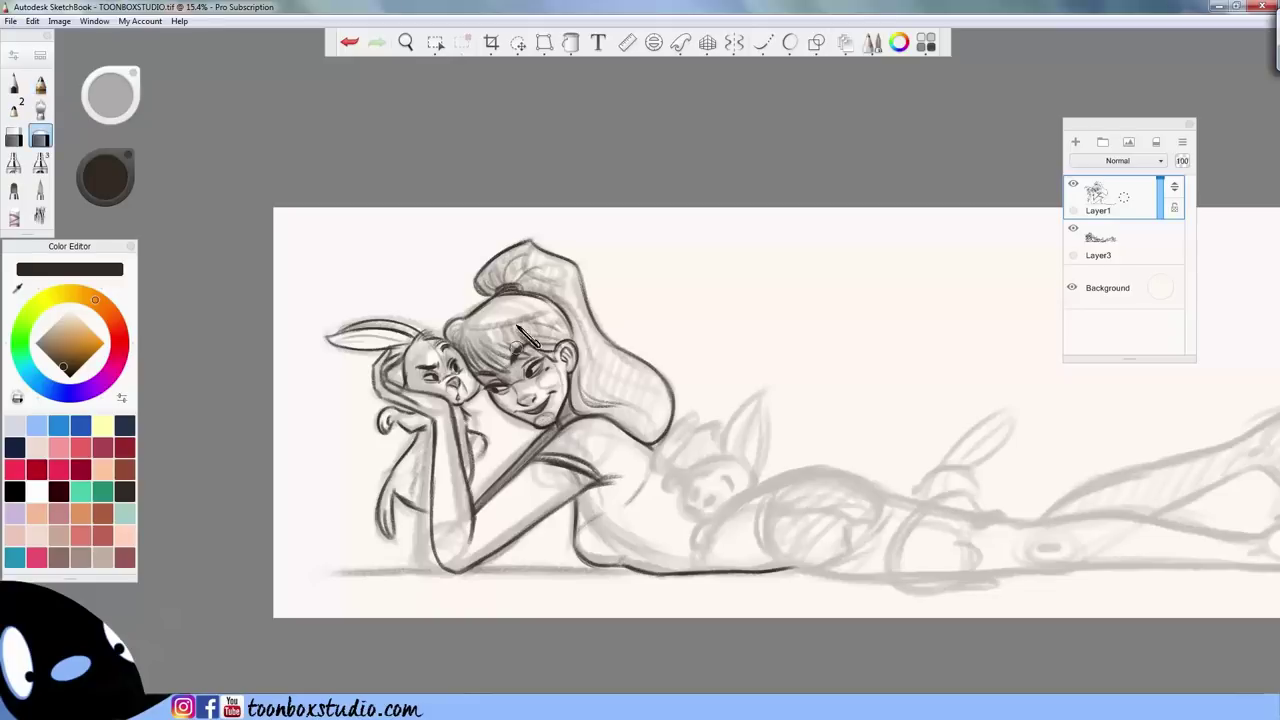
- Lasso the woman's face and front hair and transform the selection to make it slightly larger
{"action": "left_click", "coordinate": [518, 42]}
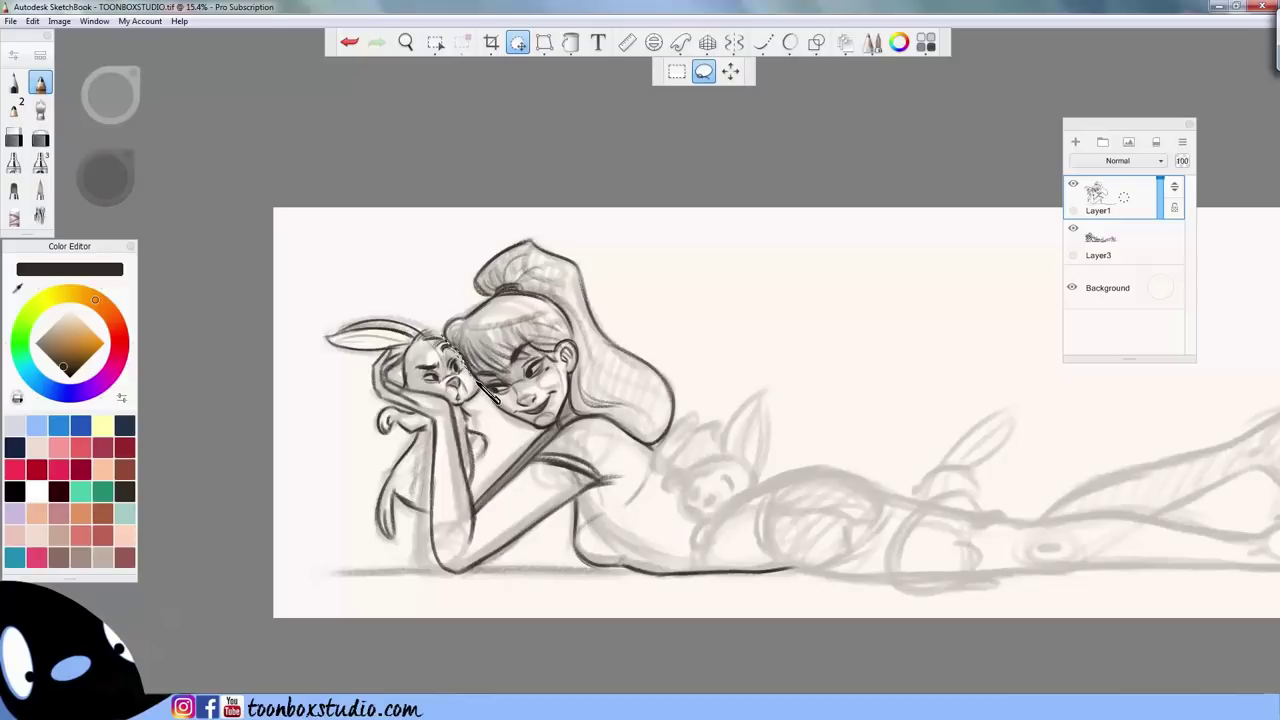
{"action": "mouse_move", "coordinate": [496, 400]}
{"action": "left_mouse_down"}
{"action": "mouse_move", "coordinate": [516, 435]}
{"action": "mouse_move", "coordinate": [548, 432]}
{"action": "left_mouse_up"}
{"action": "key", "text": "space"}
{"action": "key", "text": "ctrl+d"}
{"action": "mouse_move", "coordinate": [484, 388]}
{"action": "left_mouse_down"}
{"action": "mouse_move", "coordinate": [509, 428]}
{"action": "mouse_move", "coordinate": [541, 437]}
{"action": "mouse_move", "coordinate": [557, 425]}
{"action": "mouse_move", "coordinate": [584, 371]}
{"action": "mouse_move", "coordinate": [572, 313]}
{"action": "mouse_move", "coordinate": [524, 293]}
{"action": "mouse_move", "coordinate": [446, 343]}
{"action": "left_mouse_up"}
{"action": "key", "text": "v"}
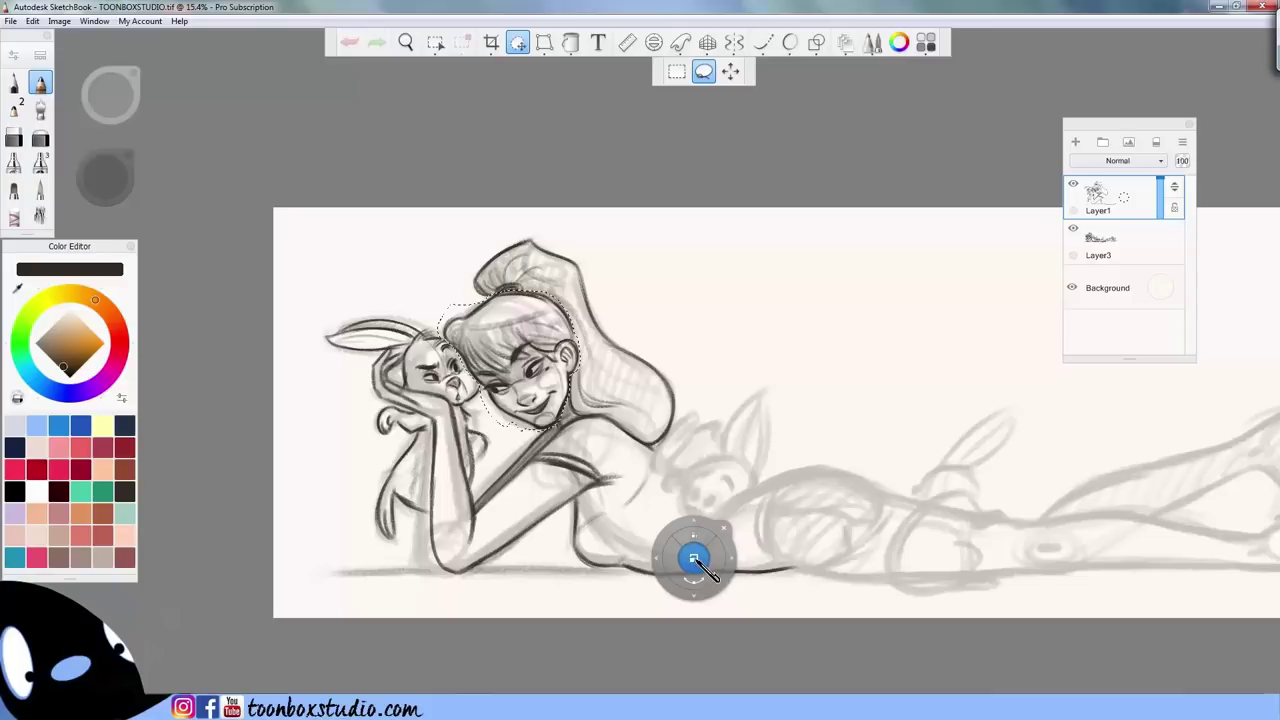
{"action": "left_click_drag", "start_coordinate": [700, 558], "coordinate": [704, 560]}
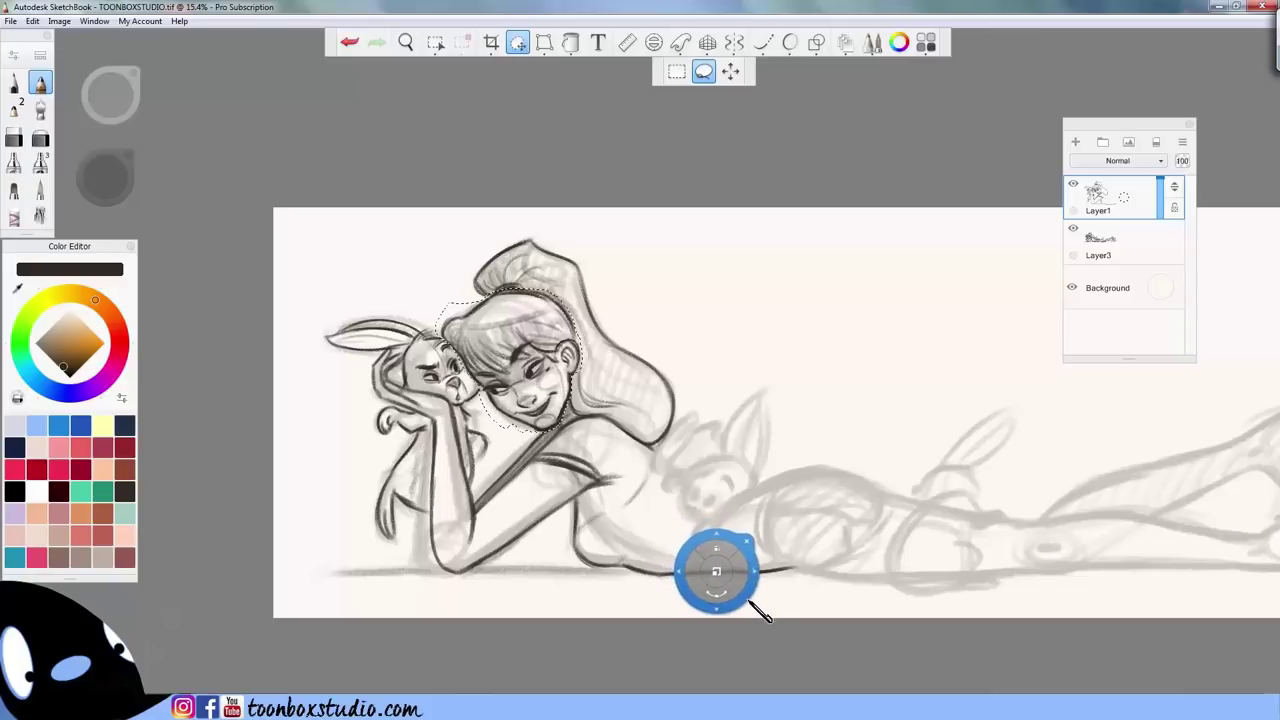
{"action": "left_click", "coordinate": [747, 545]}
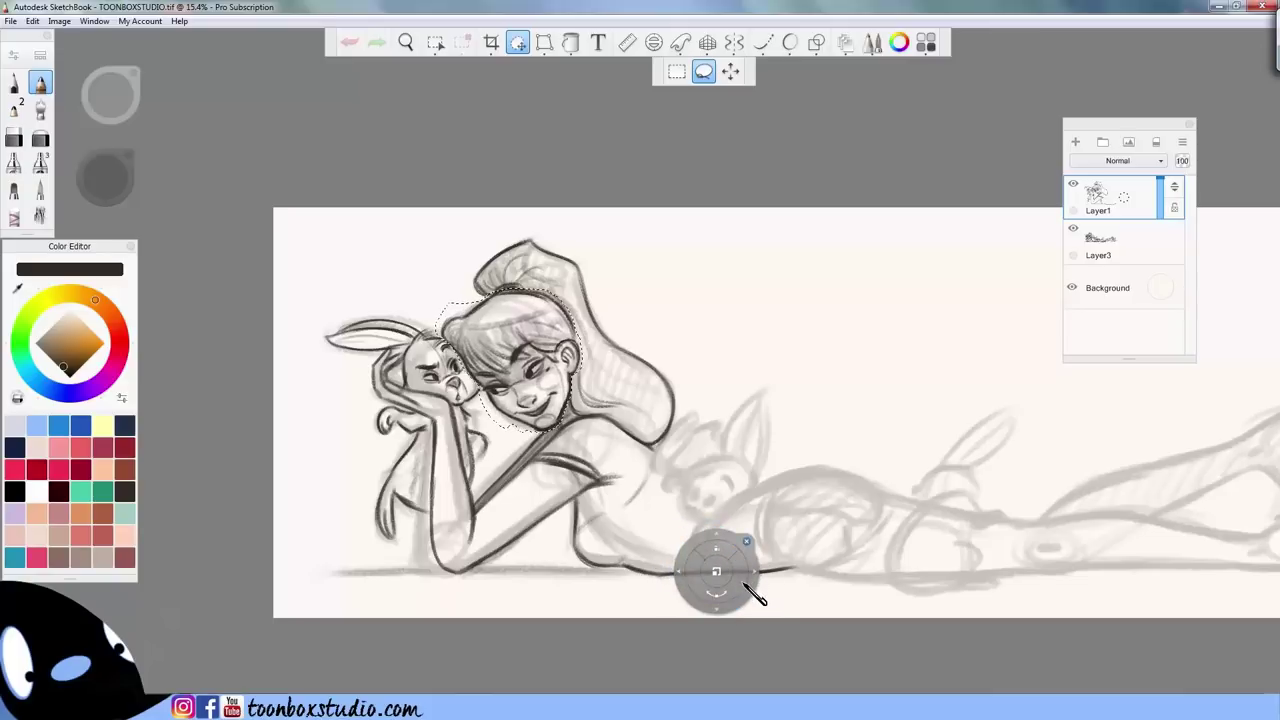
{"action": "left_click", "coordinate": [756, 596]}
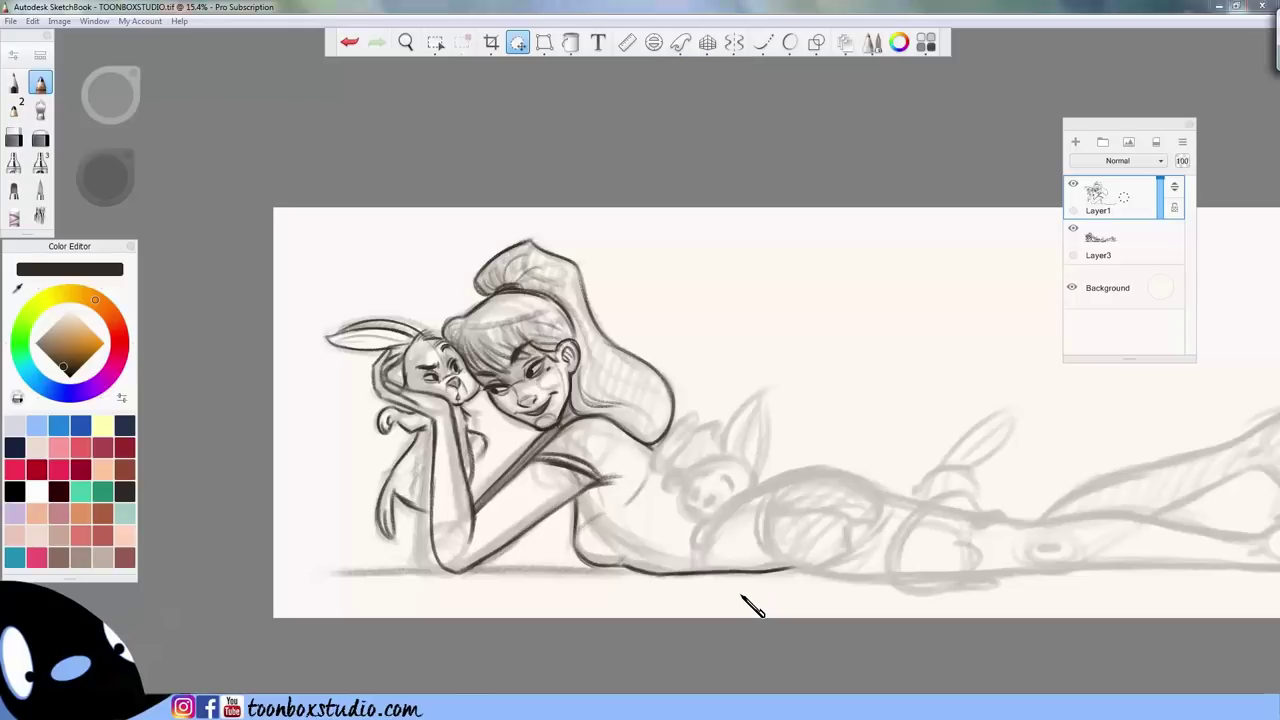
- Touch up the held bunny's edge below the cheek, then lasso its eye beside the woman's forehead and adjust its placement
{"action": "key", "text": "b"}
{"action": "left_click_drag", "start_coordinate": [478, 399], "coordinate": [465, 475]}
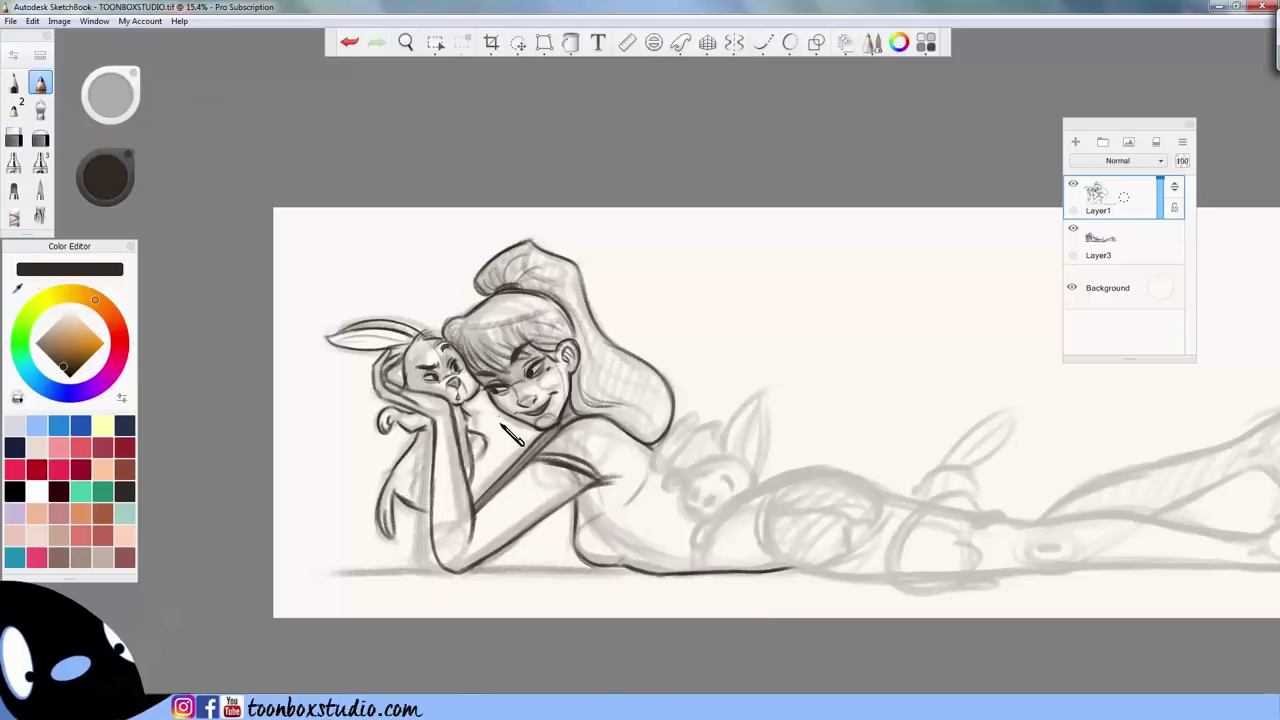
{"action": "left_click", "coordinate": [518, 42]}
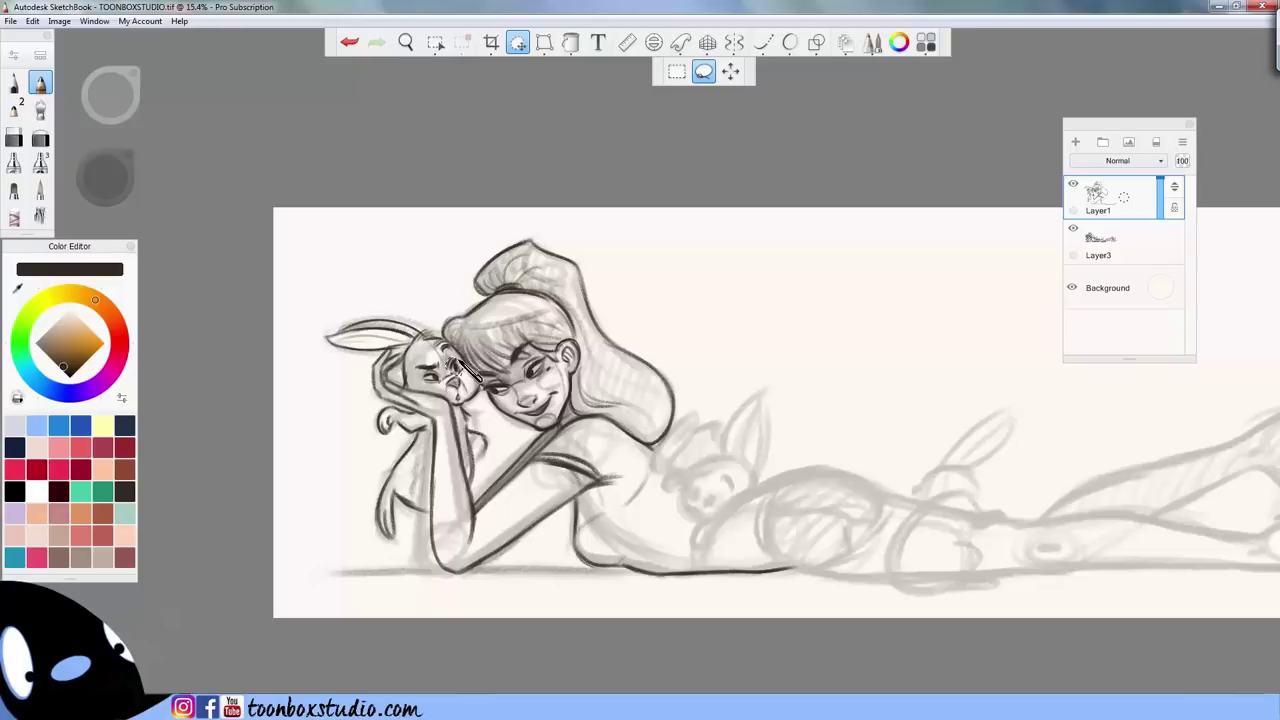
{"action": "key", "text": "space"}
{"action": "key", "text": "space"}
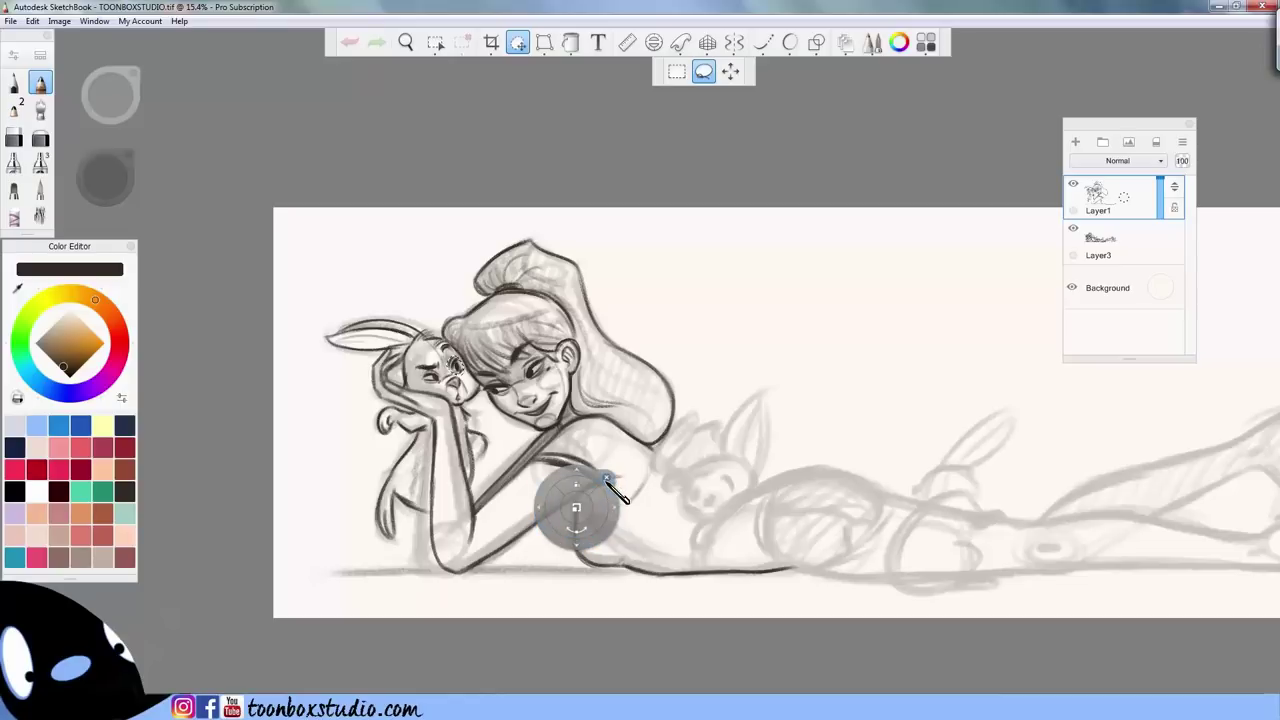
{"action": "key", "text": "Escape"}
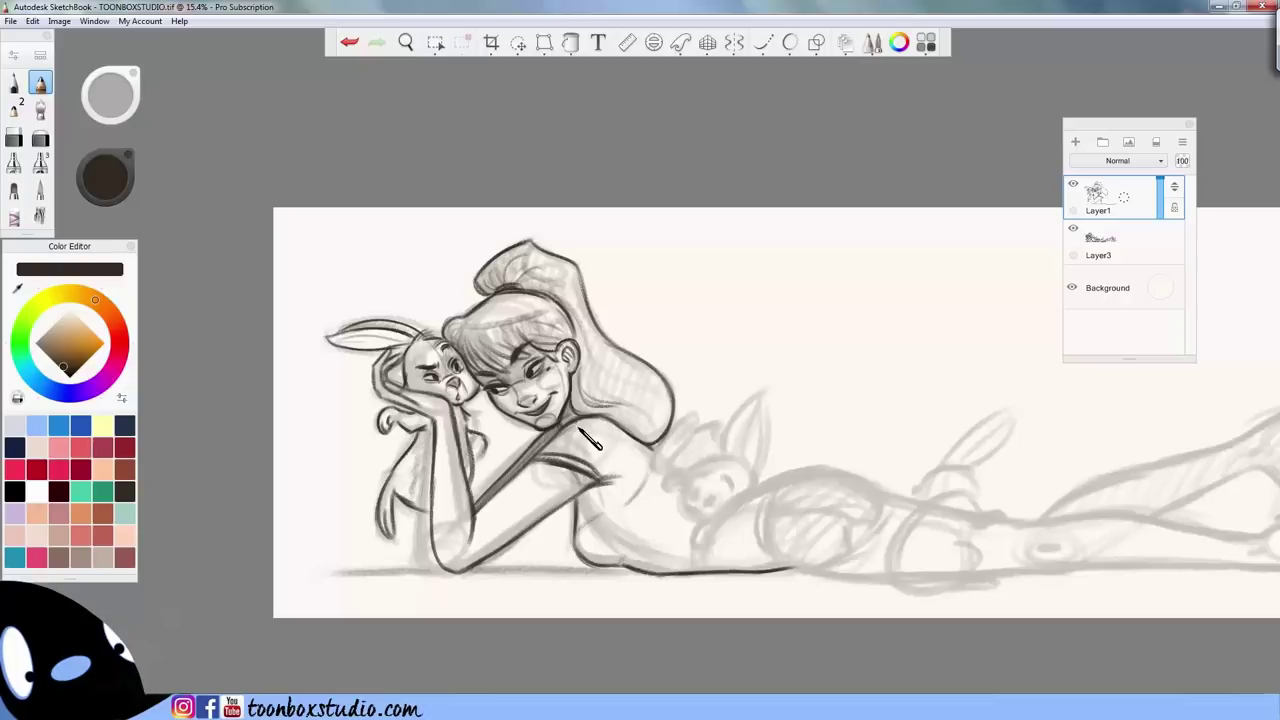
- Clean up and darken the hair contour from the hair tie down to the ear, and outline the held bunny's small paw
{"action": "key", "text": "b"}
{"action": "key", "text": "e"}
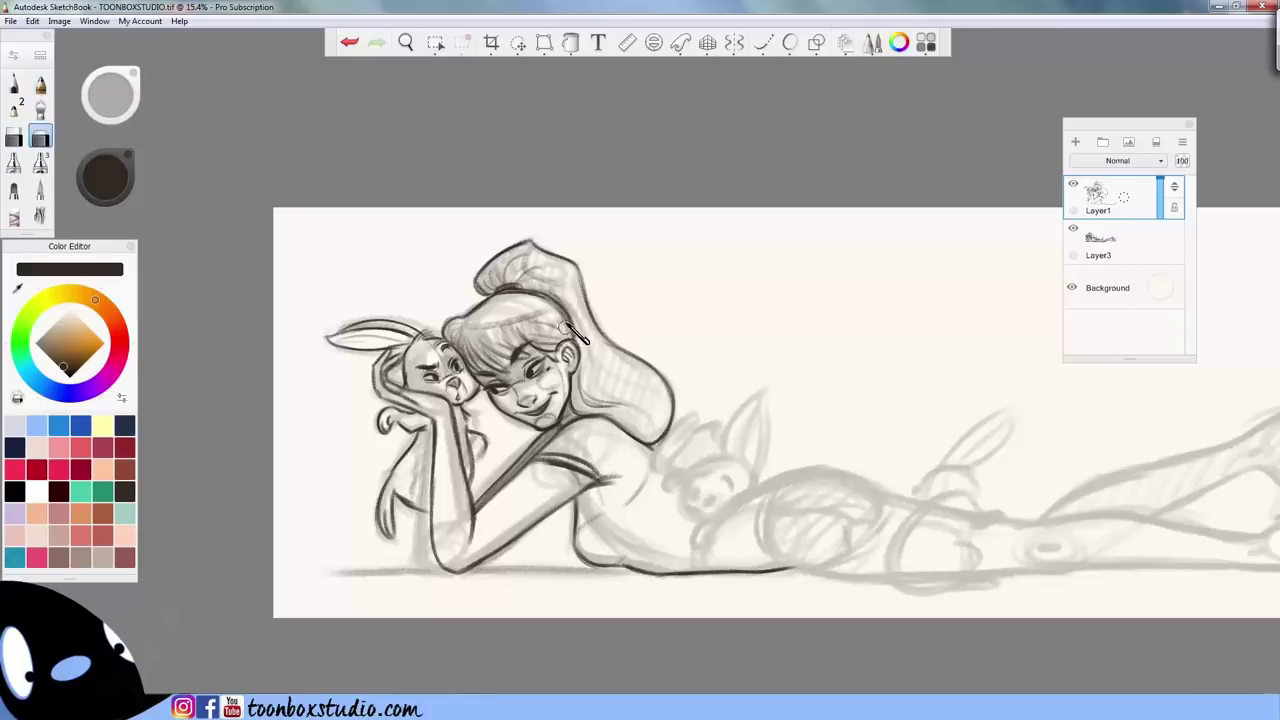
{"action": "key", "text": "e"}
{"action": "key", "text": "b"}
{"action": "left_click_drag", "start_coordinate": [551, 302], "coordinate": [558, 376]}
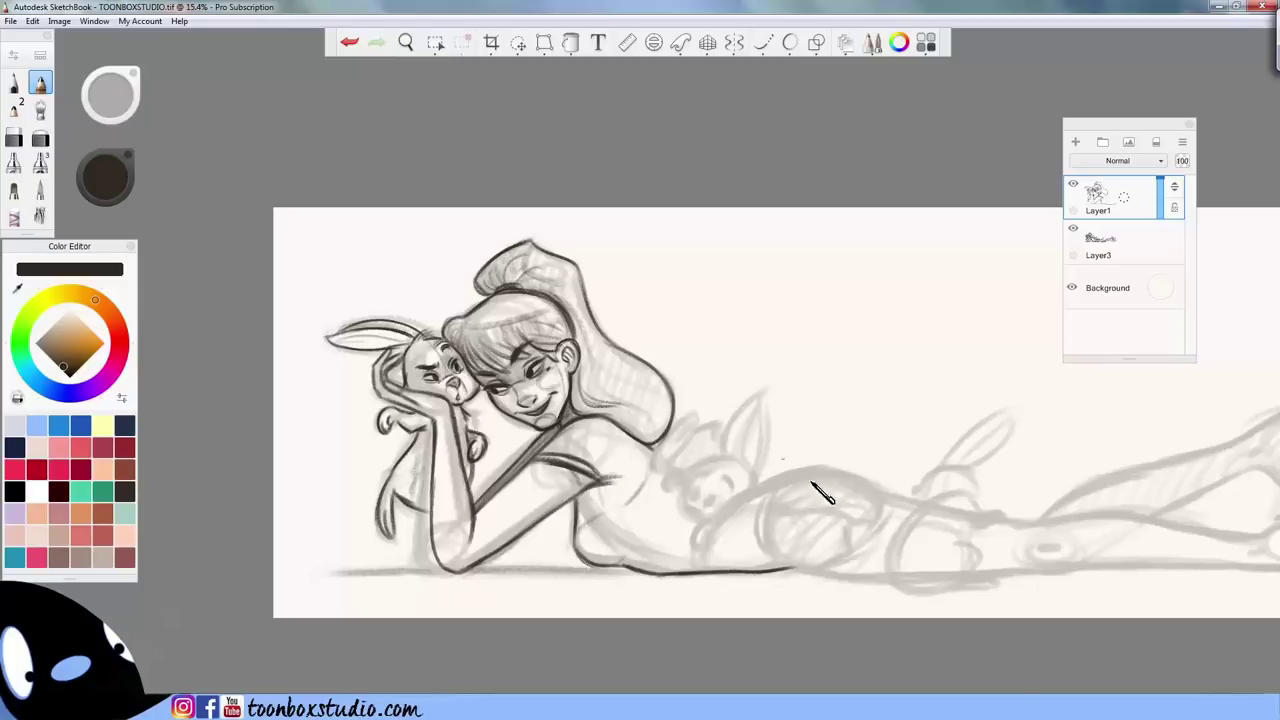
- Draw the muzzle contour of the bunny on the woman's back, then add its nose, eyes and brows with a smaller brush
{"action": "key", "text": "space"}
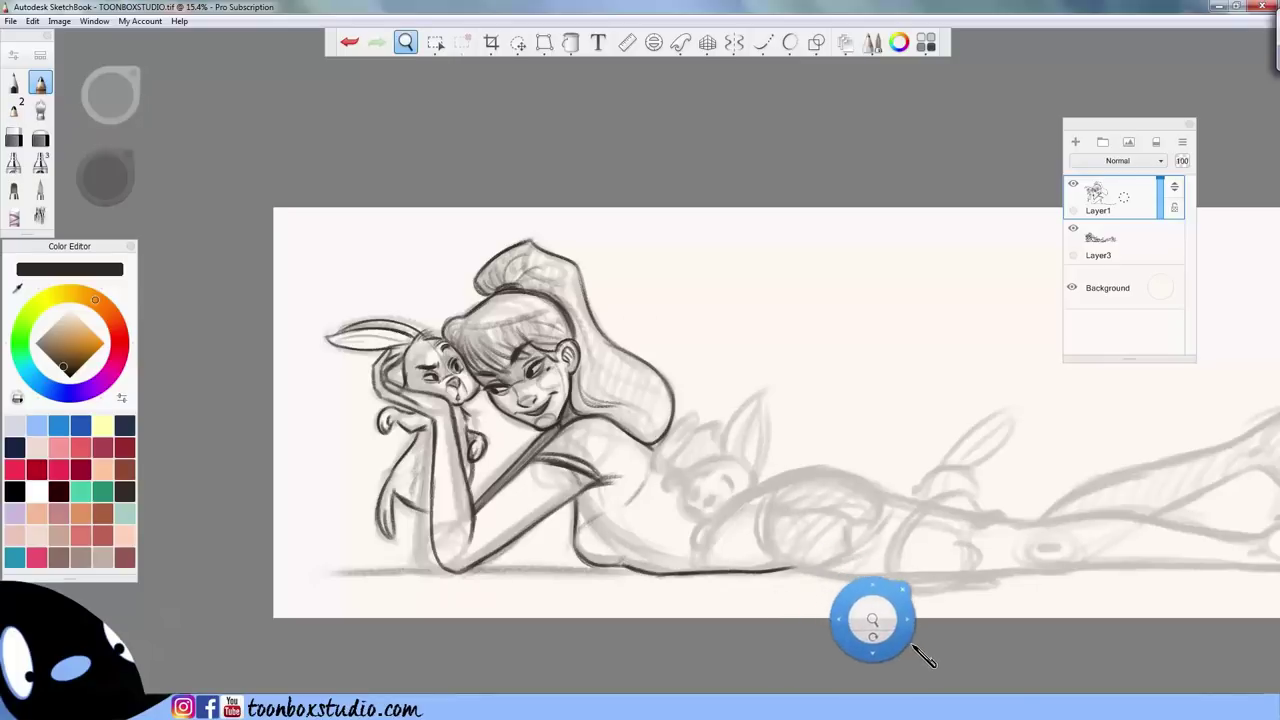
{"action": "left_click_drag", "start_coordinate": [905, 648], "coordinate": [761, 641]}
{"action": "left_click_drag", "start_coordinate": [571, 529], "coordinate": [665, 502]}
{"action": "left_click_drag", "start_coordinate": [630, 520], "coordinate": [626, 554]}
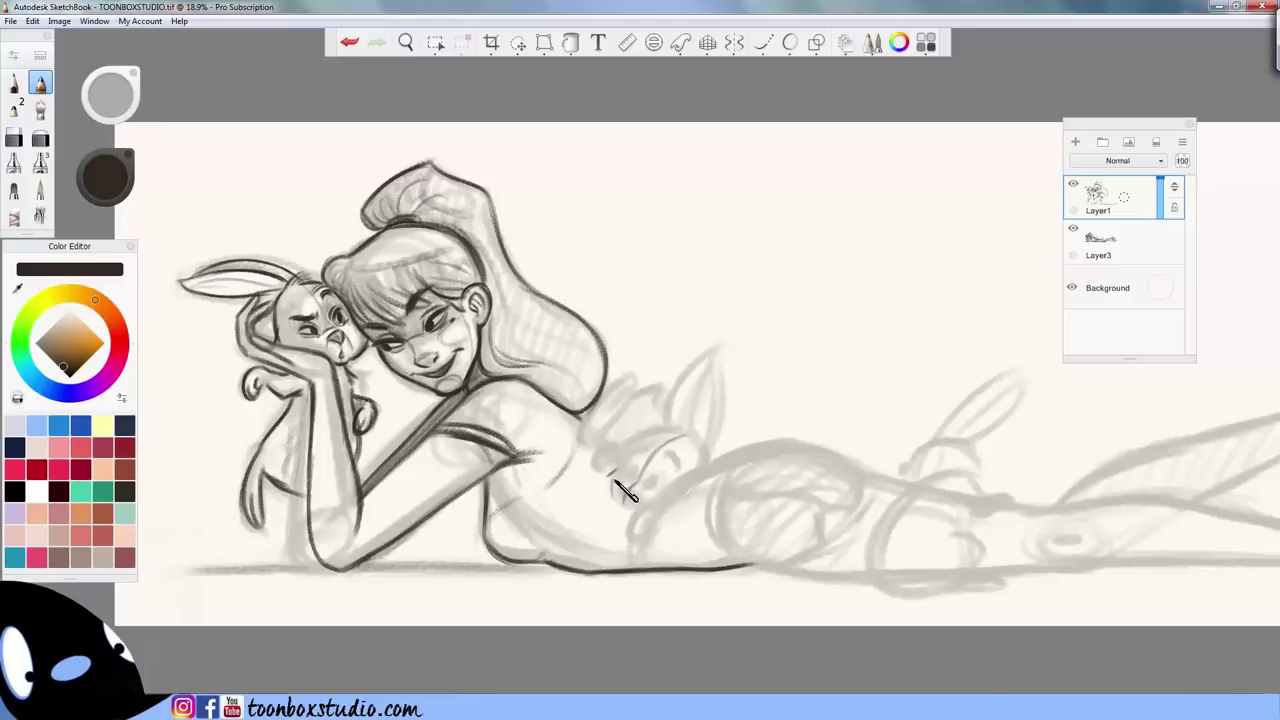
{"action": "left_click_drag", "start_coordinate": [610, 479], "coordinate": [641, 508]}
{"action": "key", "text": "["}
{"action": "key", "text": "["}
{"action": "key", "text": "["}
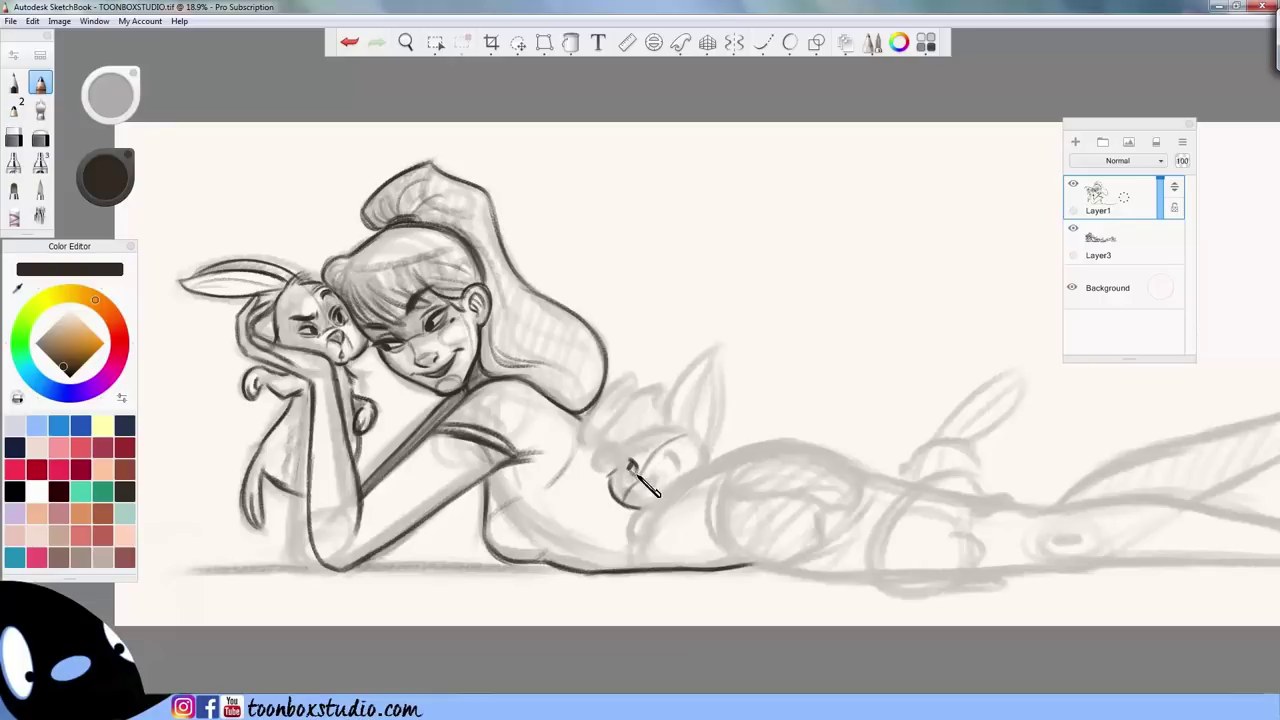
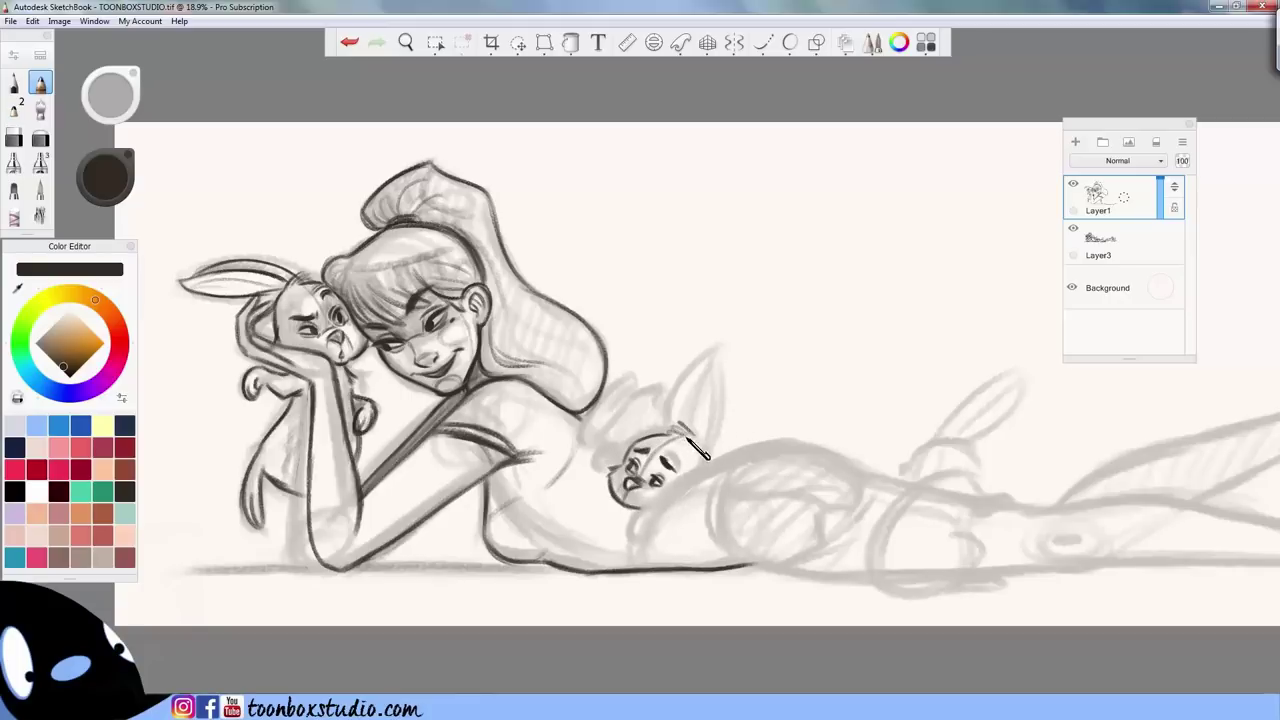
- Outline the two long upright ears on top of the second bunny's head
{"action": "key", "text": "XF86AudioRaiseVolume"}
{"action": "key", "text": "XF86AudioRaiseVolume"}
{"action": "mouse_move", "coordinate": [710, 438]}
{"action": "left_mouse_down"}
{"action": "mouse_move", "coordinate": [728, 412]}
{"action": "mouse_move", "coordinate": [720, 355]}
{"action": "mouse_move", "coordinate": [697, 422]}
{"action": "left_mouse_up"}
{"action": "left_click_drag", "start_coordinate": [715, 367], "coordinate": [698, 440]}
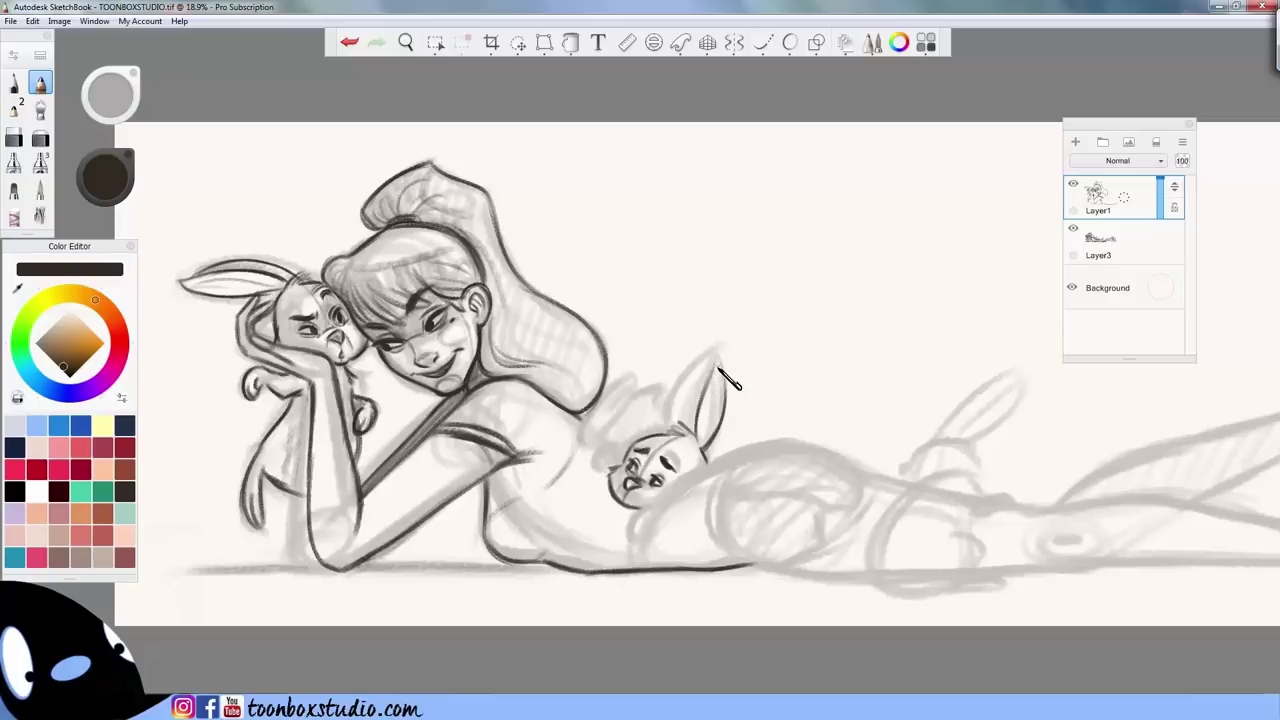
{"action": "mouse_move", "coordinate": [712, 370]}
{"action": "left_mouse_down"}
{"action": "mouse_move", "coordinate": [692, 426]}
{"action": "mouse_move", "coordinate": [712, 360]}
{"action": "mouse_move", "coordinate": [670, 424]}
{"action": "left_mouse_up"}
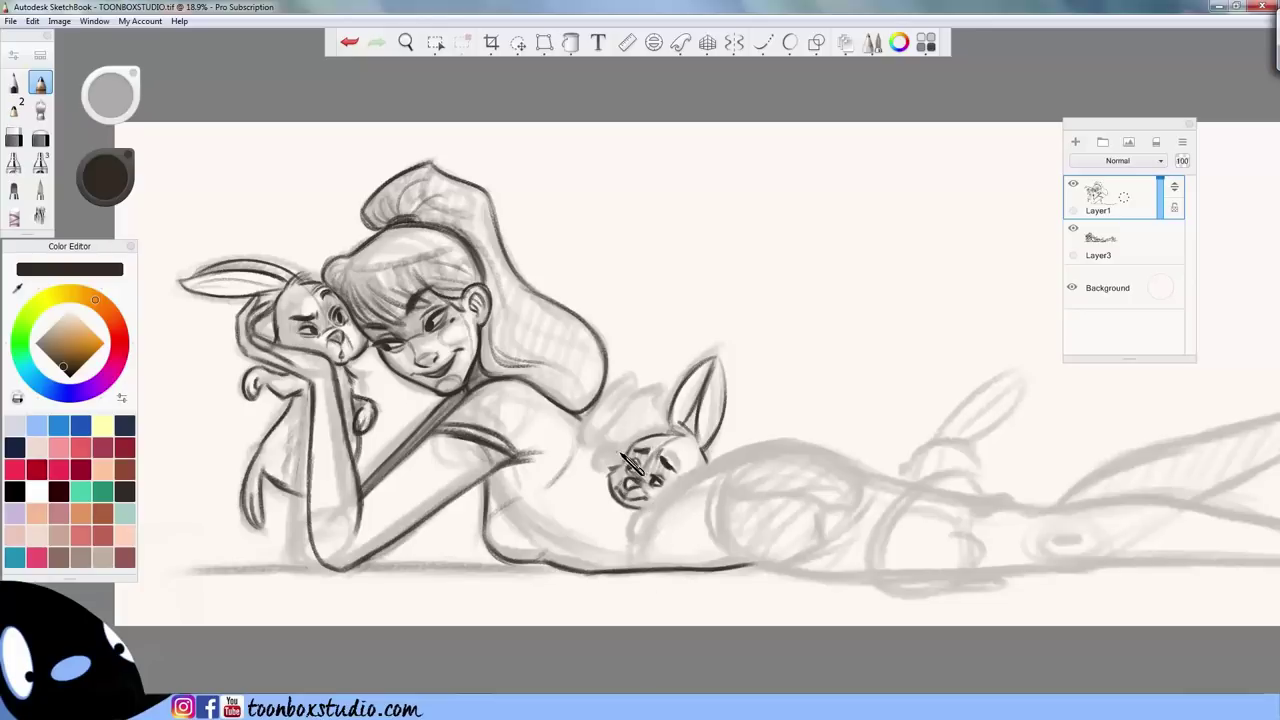
- Draw the second bunny's small paw beside its cheek and its long paw hanging down along the woman's waist
{"action": "mouse_move", "coordinate": [617, 449]}
{"action": "left_mouse_down"}
{"action": "mouse_move", "coordinate": [594, 457]}
{"action": "mouse_move", "coordinate": [607, 470]}
{"action": "left_mouse_up"}
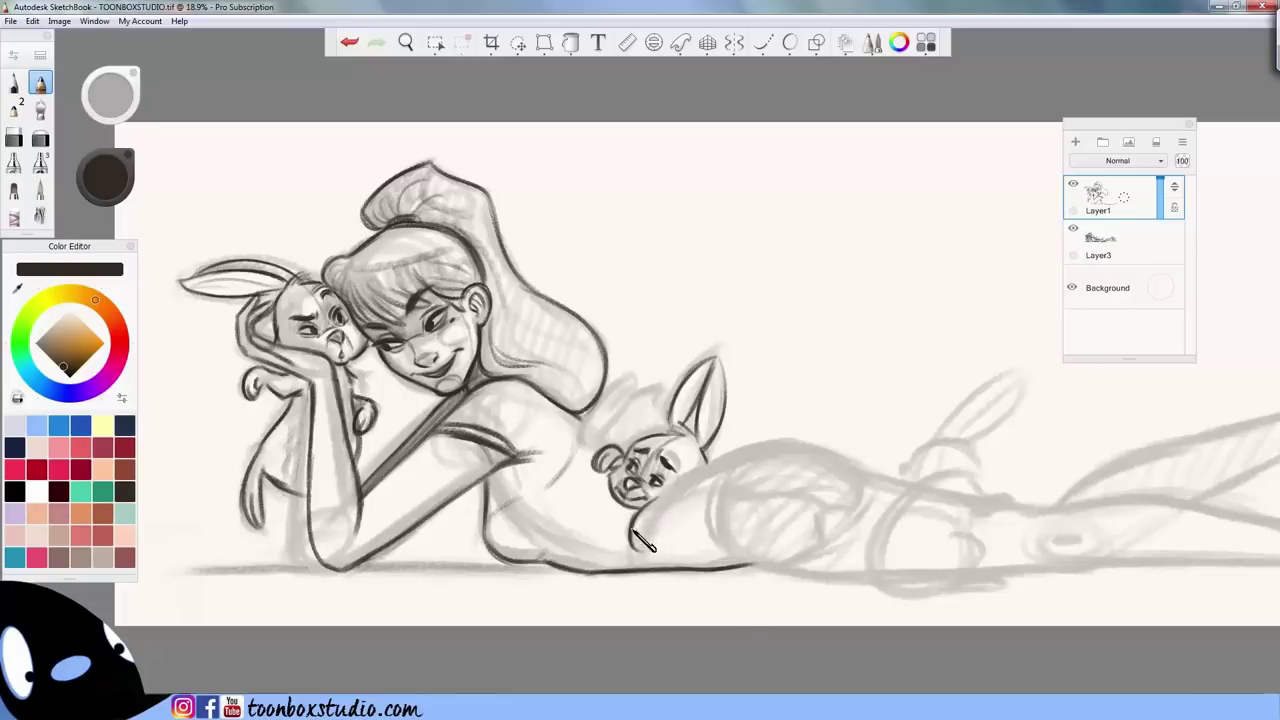
{"action": "left_click_drag", "start_coordinate": [642, 548], "coordinate": [652, 511]}
{"action": "mouse_move", "coordinate": [668, 492]}
{"action": "left_mouse_down"}
{"action": "mouse_move", "coordinate": [722, 457]}
{"action": "mouse_move", "coordinate": [690, 482]}
{"action": "mouse_move", "coordinate": [626, 588]}
{"action": "mouse_move", "coordinate": [664, 520]}
{"action": "mouse_move", "coordinate": [648, 560]}
{"action": "left_mouse_up"}
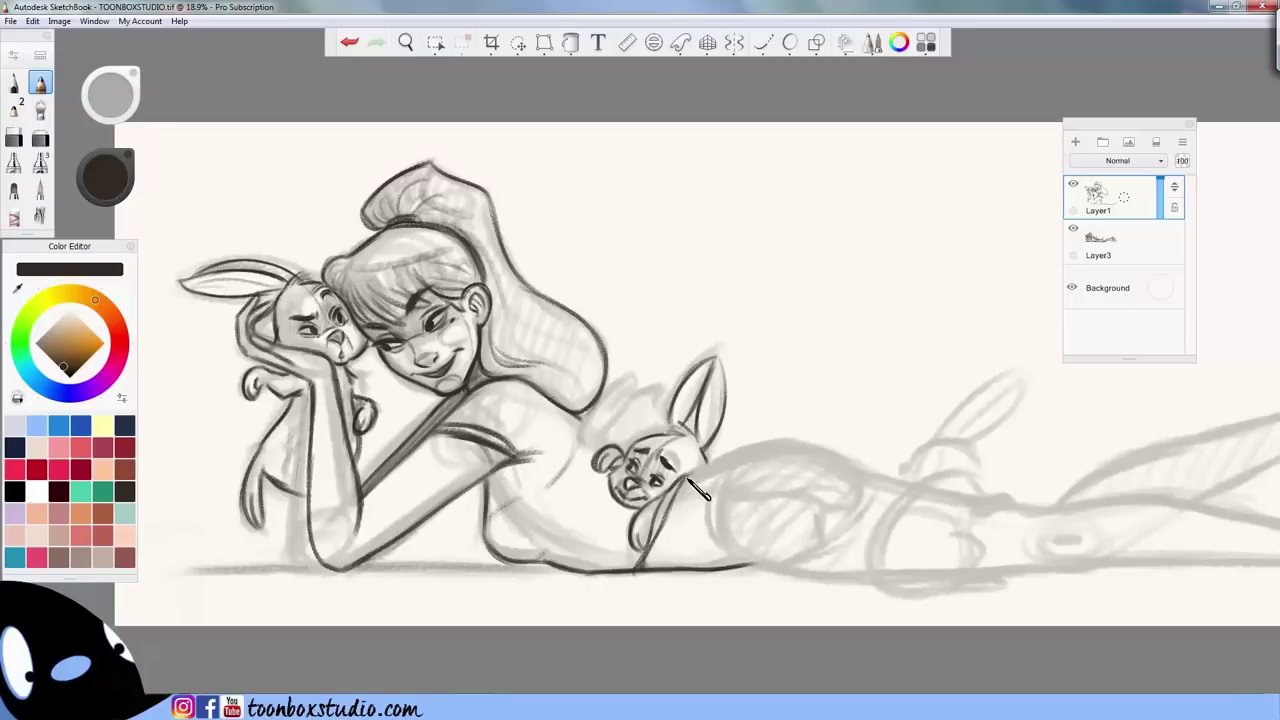
- Draw the woman's lower back and curved waistband, then outline the rounded upper contour of her hip
{"action": "mouse_move", "coordinate": [684, 478]}
{"action": "left_mouse_down"}
{"action": "mouse_move", "coordinate": [778, 433]}
{"action": "mouse_move", "coordinate": [694, 478]}
{"action": "mouse_move", "coordinate": [769, 433]}
{"action": "mouse_move", "coordinate": [732, 470]}
{"action": "mouse_move", "coordinate": [737, 452]}
{"action": "mouse_move", "coordinate": [717, 492]}
{"action": "mouse_move", "coordinate": [732, 460]}
{"action": "mouse_move", "coordinate": [719, 538]}
{"action": "mouse_move", "coordinate": [718, 512]}
{"action": "mouse_move", "coordinate": [752, 563]}
{"action": "mouse_move", "coordinate": [718, 533]}
{"action": "mouse_move", "coordinate": [760, 566]}
{"action": "left_mouse_up"}
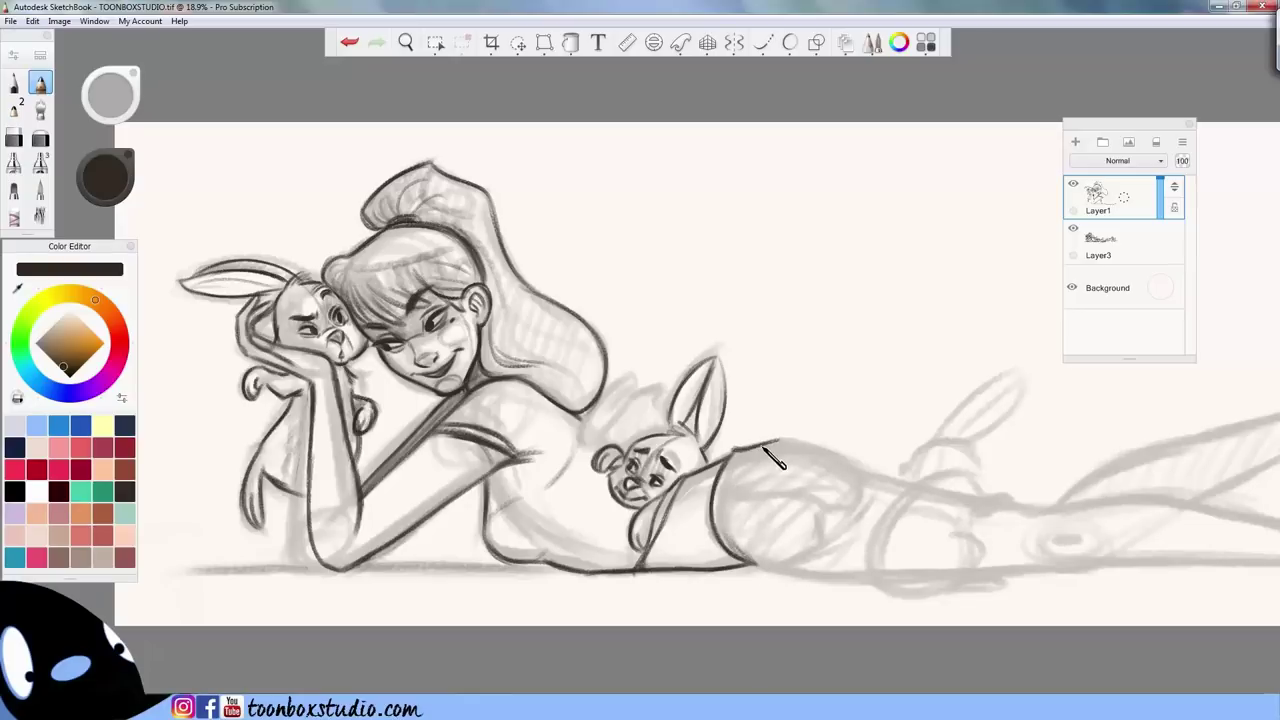
{"action": "mouse_move", "coordinate": [738, 452]}
{"action": "left_mouse_down"}
{"action": "mouse_move", "coordinate": [792, 443]}
{"action": "mouse_move", "coordinate": [749, 452]}
{"action": "mouse_move", "coordinate": [822, 459]}
{"action": "mouse_move", "coordinate": [757, 451]}
{"action": "mouse_move", "coordinate": [809, 456]}
{"action": "mouse_move", "coordinate": [772, 443]}
{"action": "mouse_move", "coordinate": [855, 467]}
{"action": "left_mouse_up"}
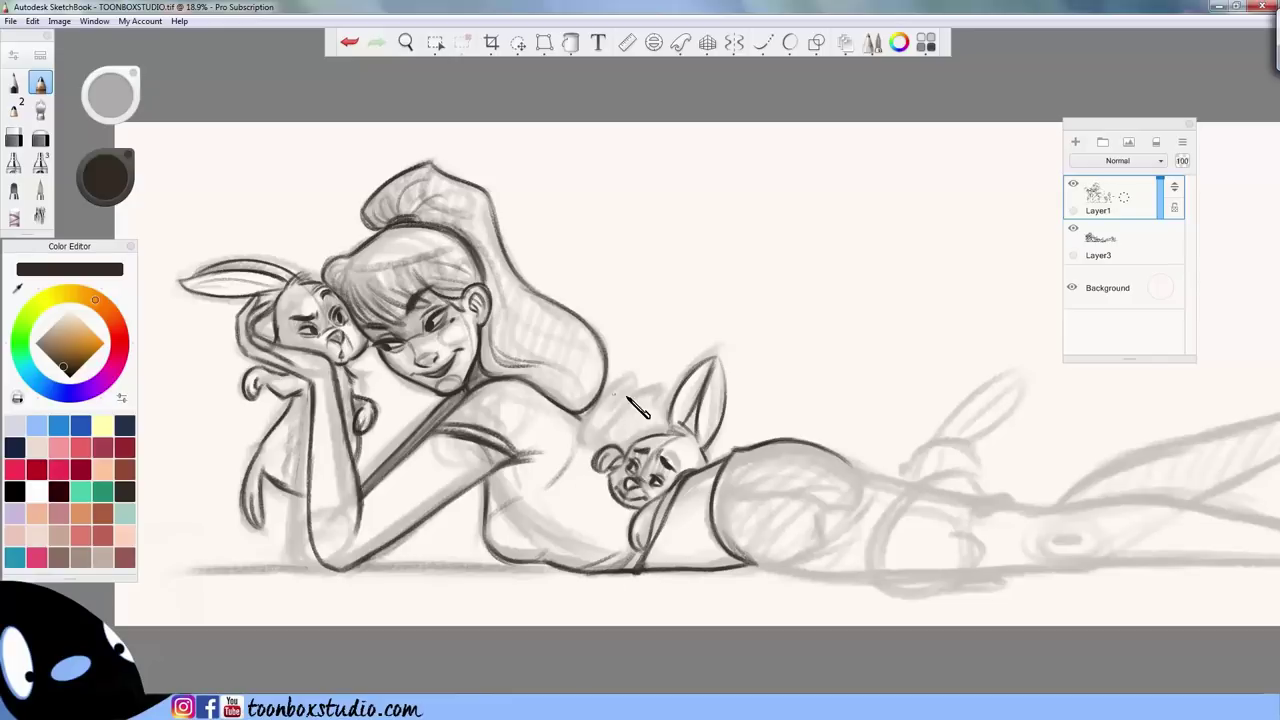
- Outline the second bunny's long oval foot beside the ponytail tip and erase stray marks around its small paw
{"action": "mouse_move", "coordinate": [629, 377]}
{"action": "left_mouse_down"}
{"action": "mouse_move", "coordinate": [595, 414]}
{"action": "mouse_move", "coordinate": [629, 384]}
{"action": "mouse_move", "coordinate": [590, 445]}
{"action": "mouse_move", "coordinate": [613, 390]}
{"action": "mouse_move", "coordinate": [590, 446]}
{"action": "mouse_move", "coordinate": [637, 383]}
{"action": "mouse_move", "coordinate": [616, 418]}
{"action": "mouse_move", "coordinate": [635, 403]}
{"action": "mouse_move", "coordinate": [636, 383]}
{"action": "mouse_move", "coordinate": [616, 412]}
{"action": "mouse_move", "coordinate": [622, 385]}
{"action": "mouse_move", "coordinate": [595, 433]}
{"action": "left_mouse_up"}
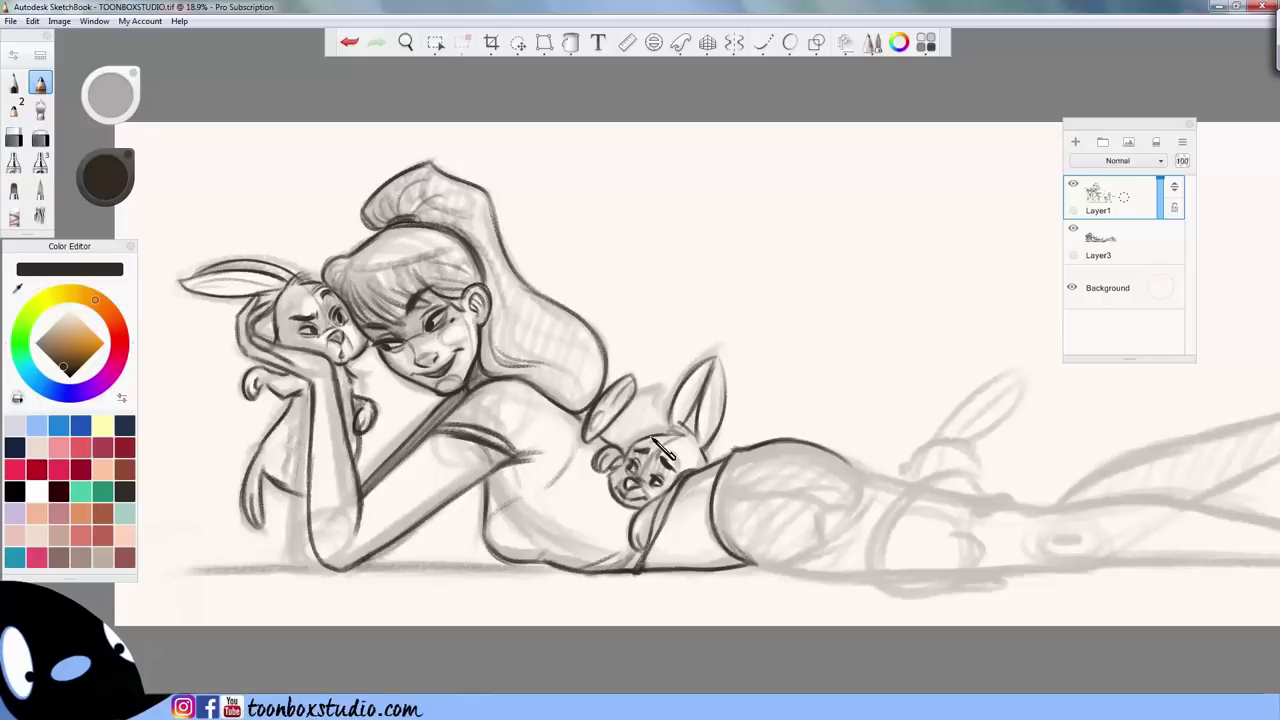
{"action": "key", "text": "e"}
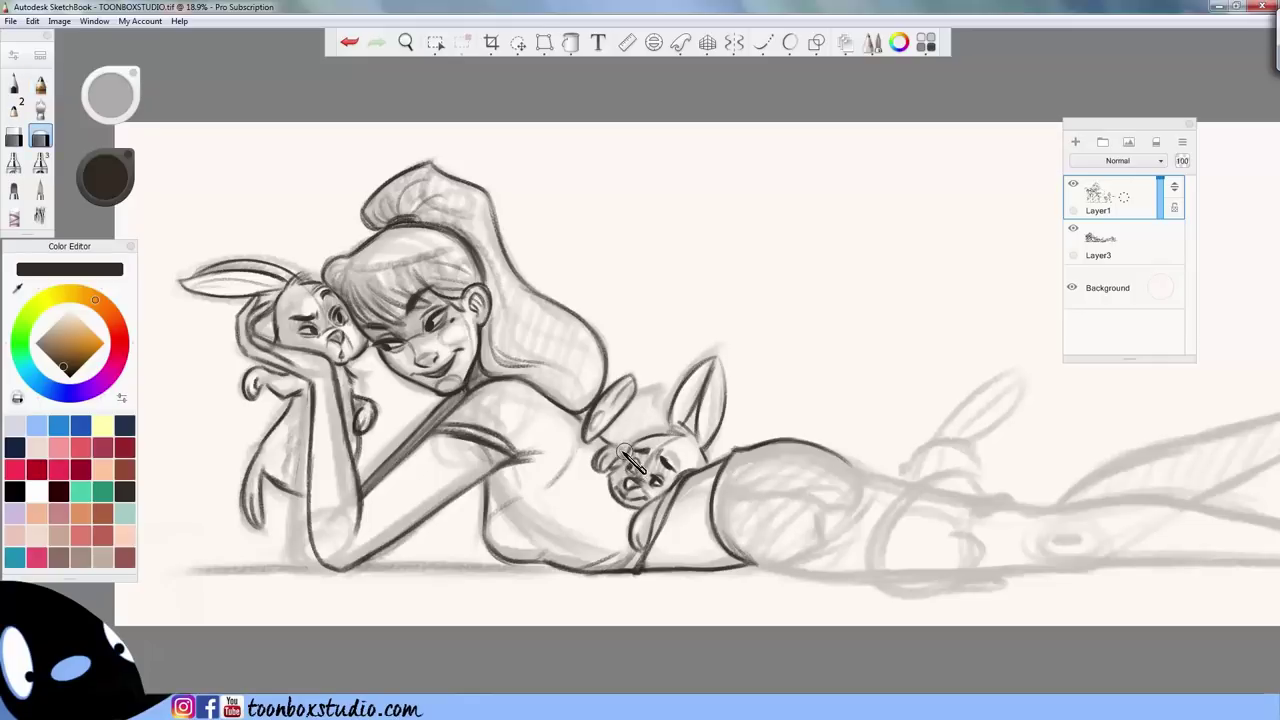
{"action": "key", "text": "e"}
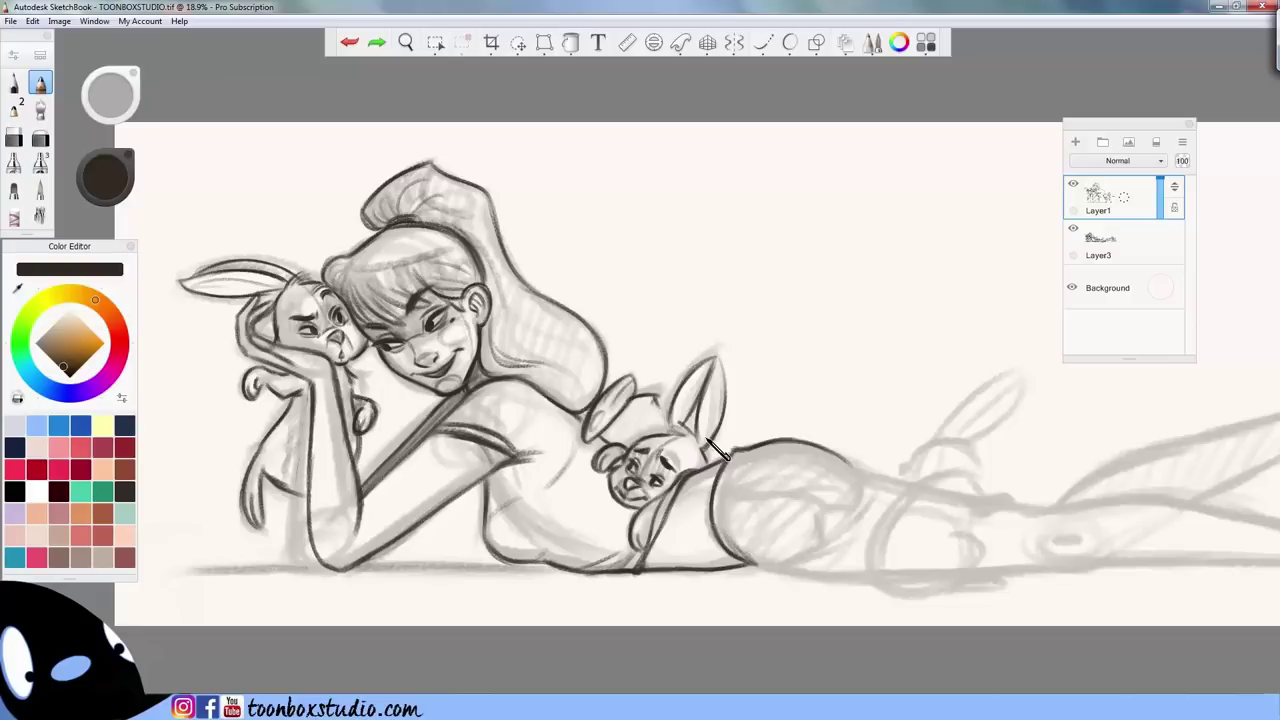
- Draw the second bunny's arched back between its foot and ears, shade it lightly and refine the lines near its paw
{"action": "mouse_move", "coordinate": [655, 409]}
{"action": "left_mouse_down"}
{"action": "mouse_move", "coordinate": [660, 442]}
{"action": "mouse_move", "coordinate": [629, 409]}
{"action": "left_mouse_up"}
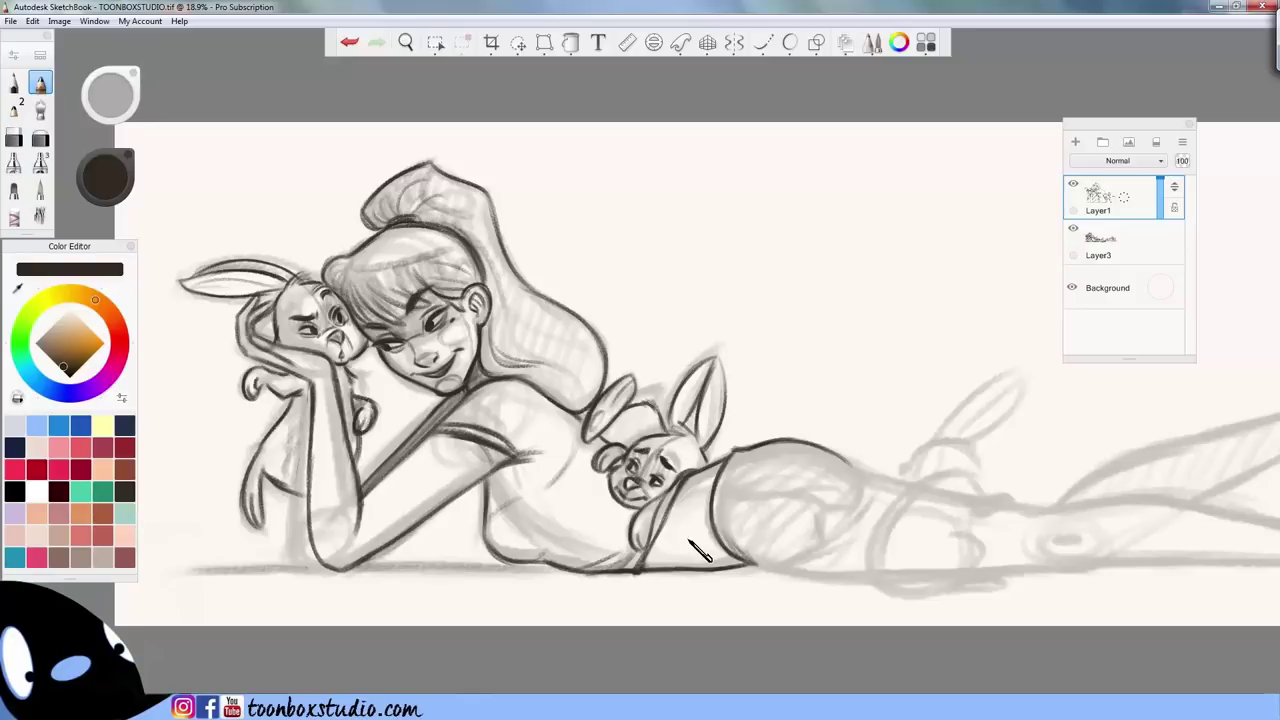
{"action": "key", "text": "ctrl+z"}
{"action": "left_click_drag", "start_coordinate": [613, 445], "coordinate": [596, 443]}
{"action": "key", "text": "]"}
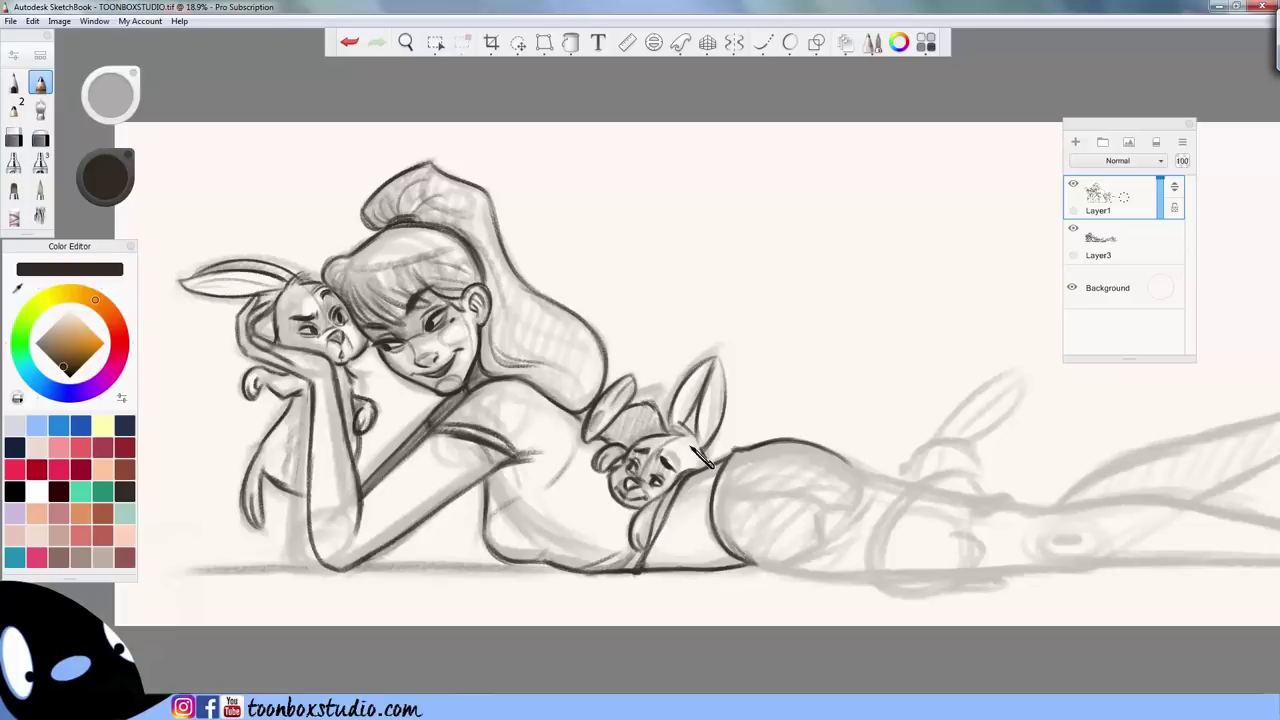
{"action": "key", "text": "e"}
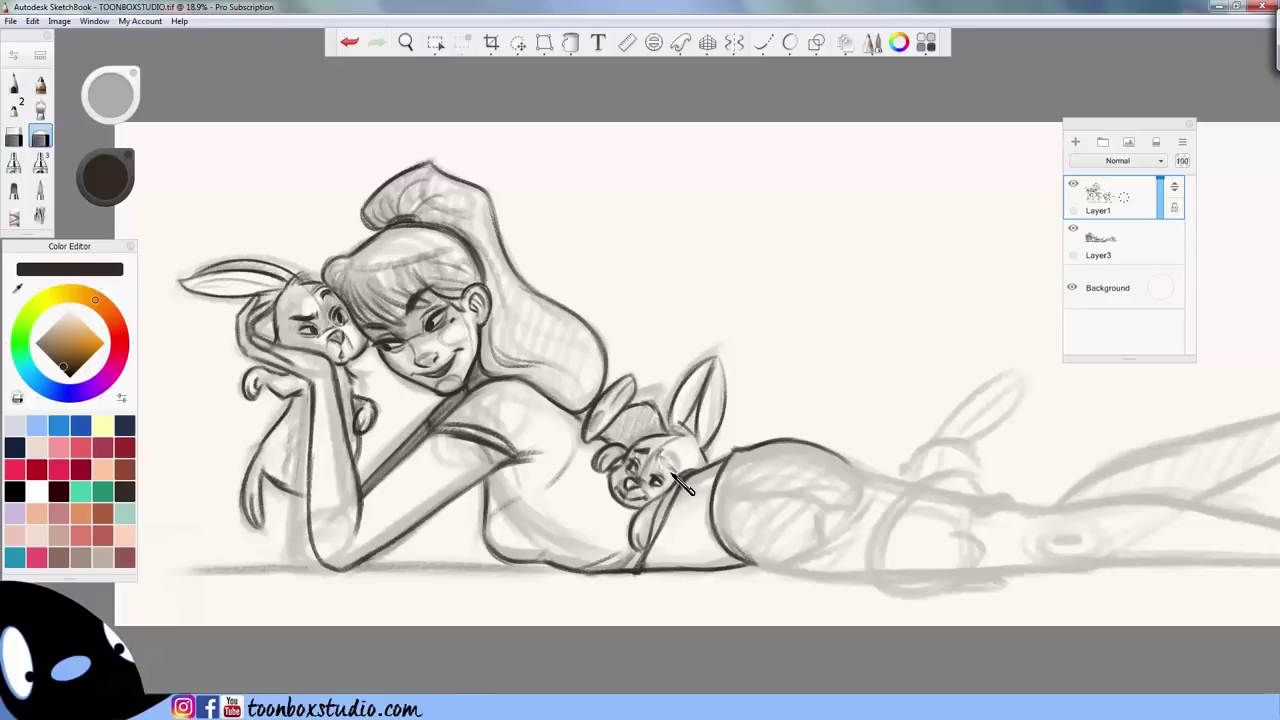
- Refine the second bunny's arched eyebrows, then erase its old eyes, nose and mouth
{"action": "key", "text": "e"}
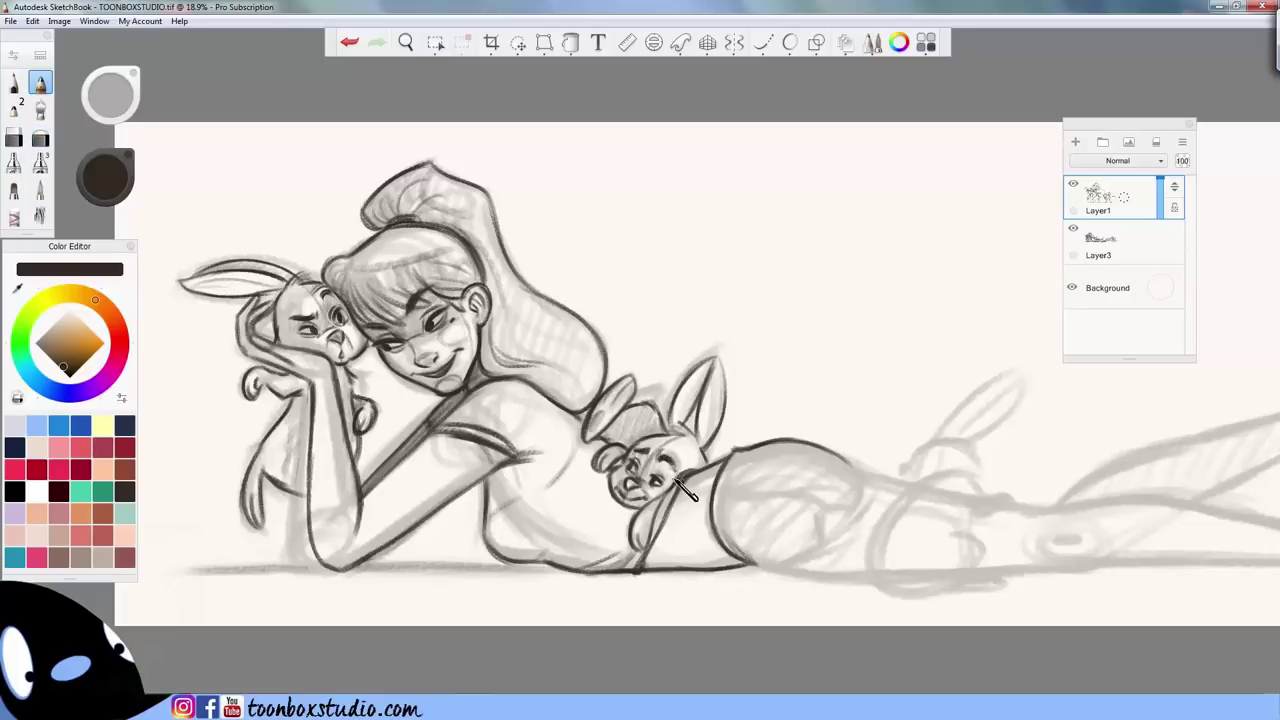
{"action": "key", "text": "e"}
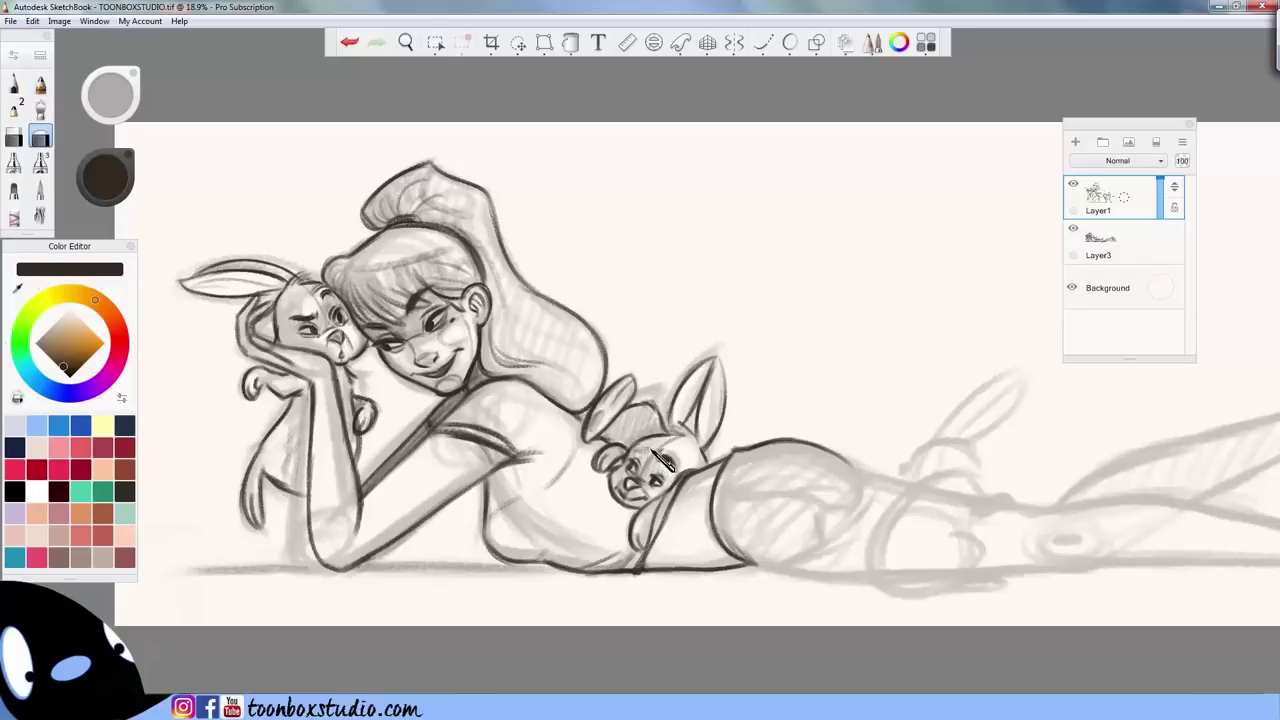
{"action": "key", "text": "e"}
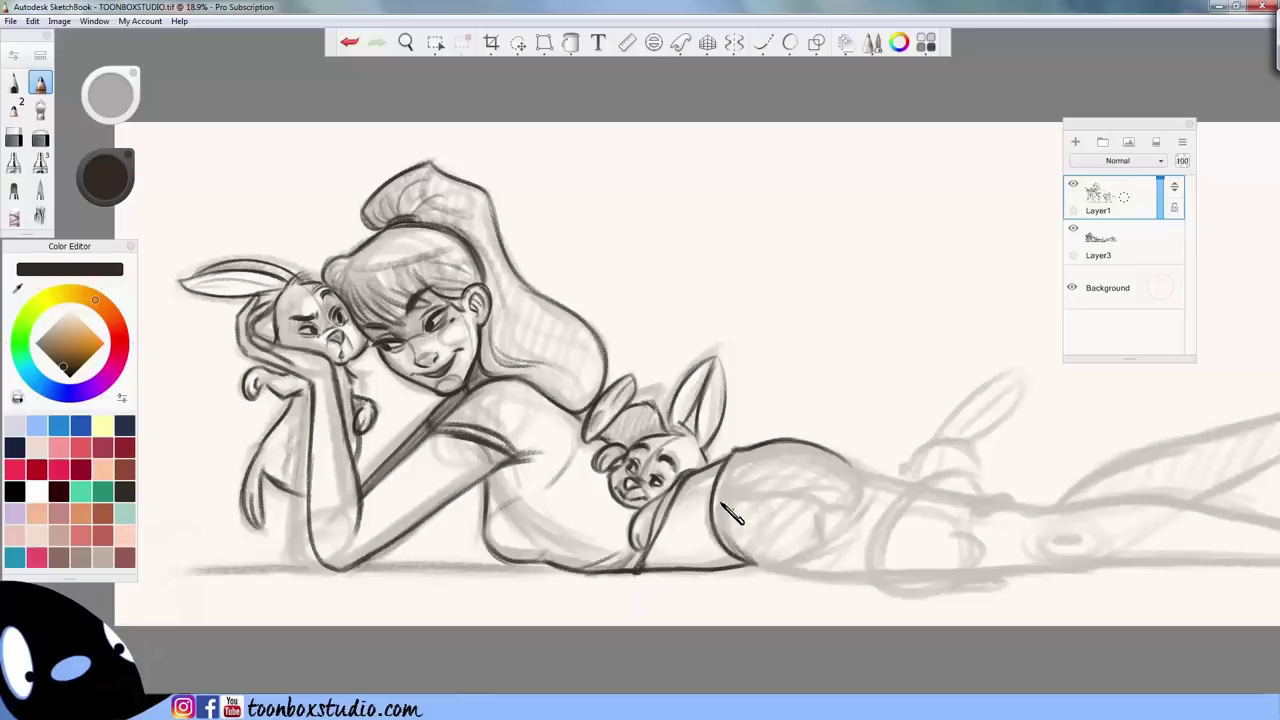
{"action": "key", "text": "space"}
{"action": "left_click_drag", "start_coordinate": [636, 527], "coordinate": [669, 462]}
{"action": "key", "text": "e"}
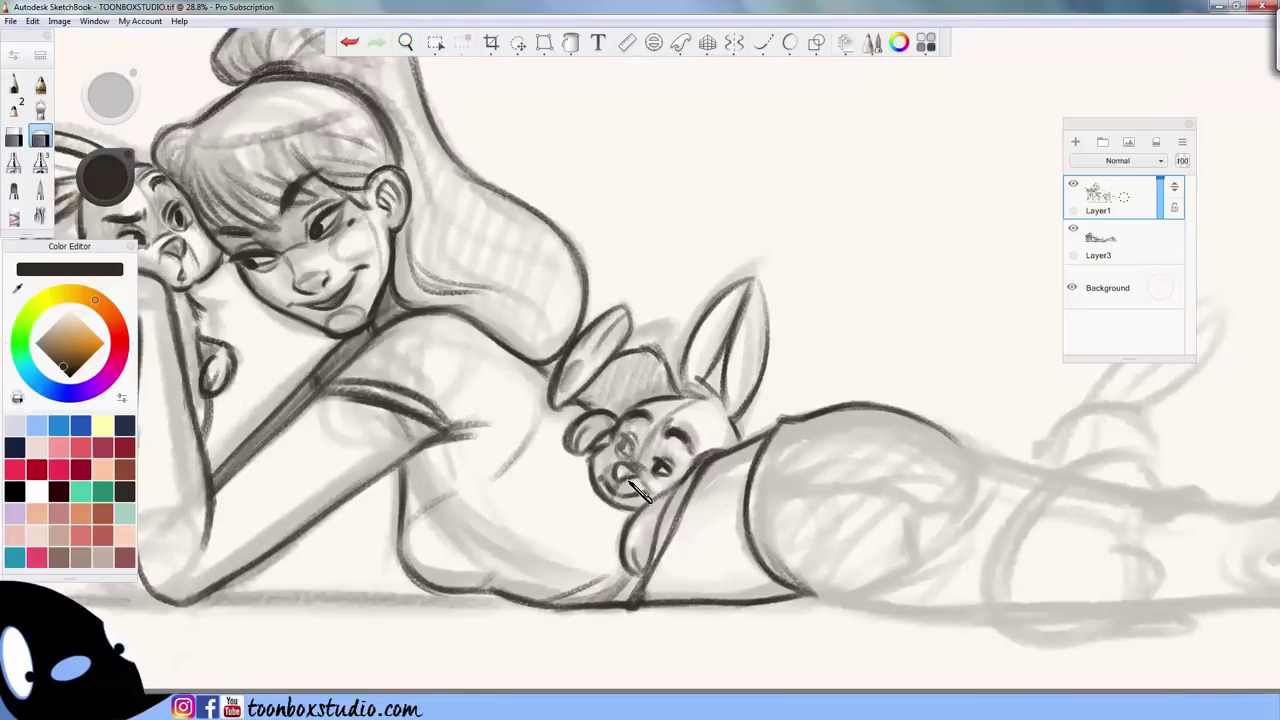
{"action": "mouse_move", "coordinate": [630, 484]}
{"action": "left_mouse_down"}
{"action": "mouse_move", "coordinate": [620, 480]}
{"action": "mouse_move", "coordinate": [662, 472]}
{"action": "mouse_move", "coordinate": [648, 478]}
{"action": "mouse_move", "coordinate": [665, 448]}
{"action": "left_mouse_up"}
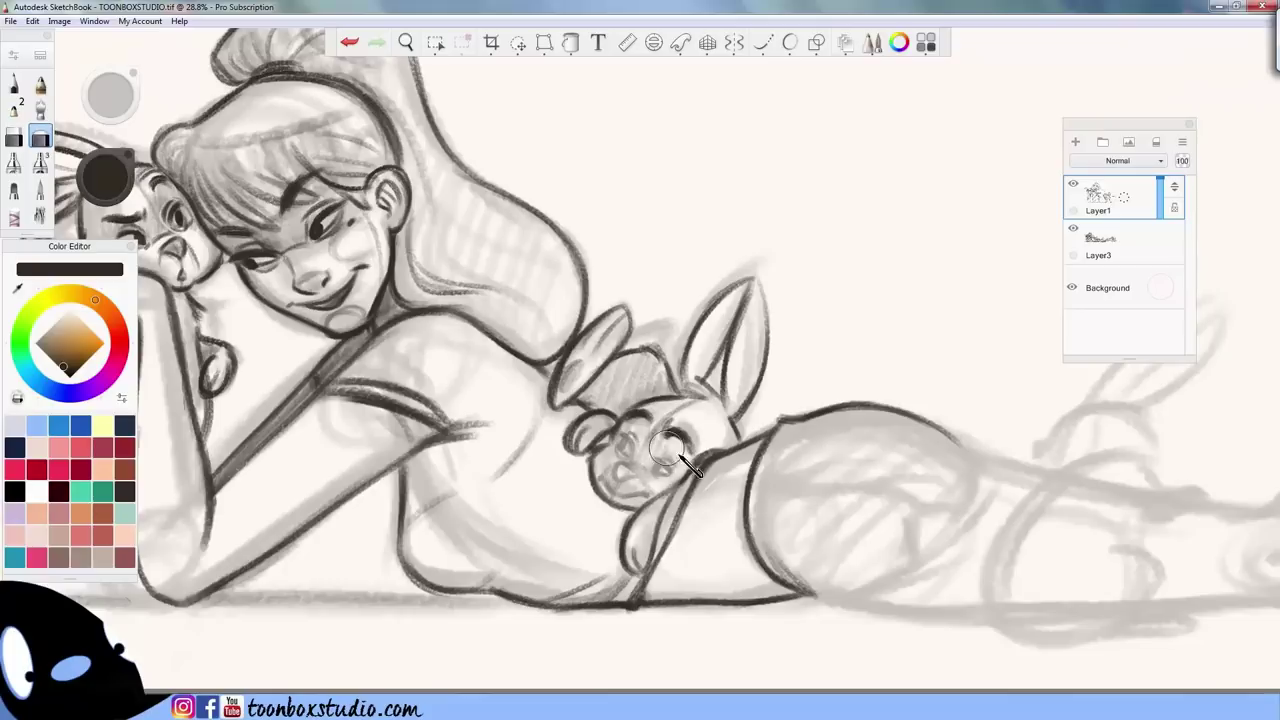
- Draw the second bunny's new nose and a wide smiling mouth below it
{"action": "key", "text": "space"}
{"action": "mouse_move", "coordinate": [716, 508]}
{"action": "left_mouse_down"}
{"action": "mouse_move", "coordinate": [737, 469]}
{"action": "mouse_move", "coordinate": [723, 429]}
{"action": "mouse_move", "coordinate": [589, 391]}
{"action": "mouse_move", "coordinate": [586, 551]}
{"action": "left_mouse_up"}
{"action": "key", "text": "b"}
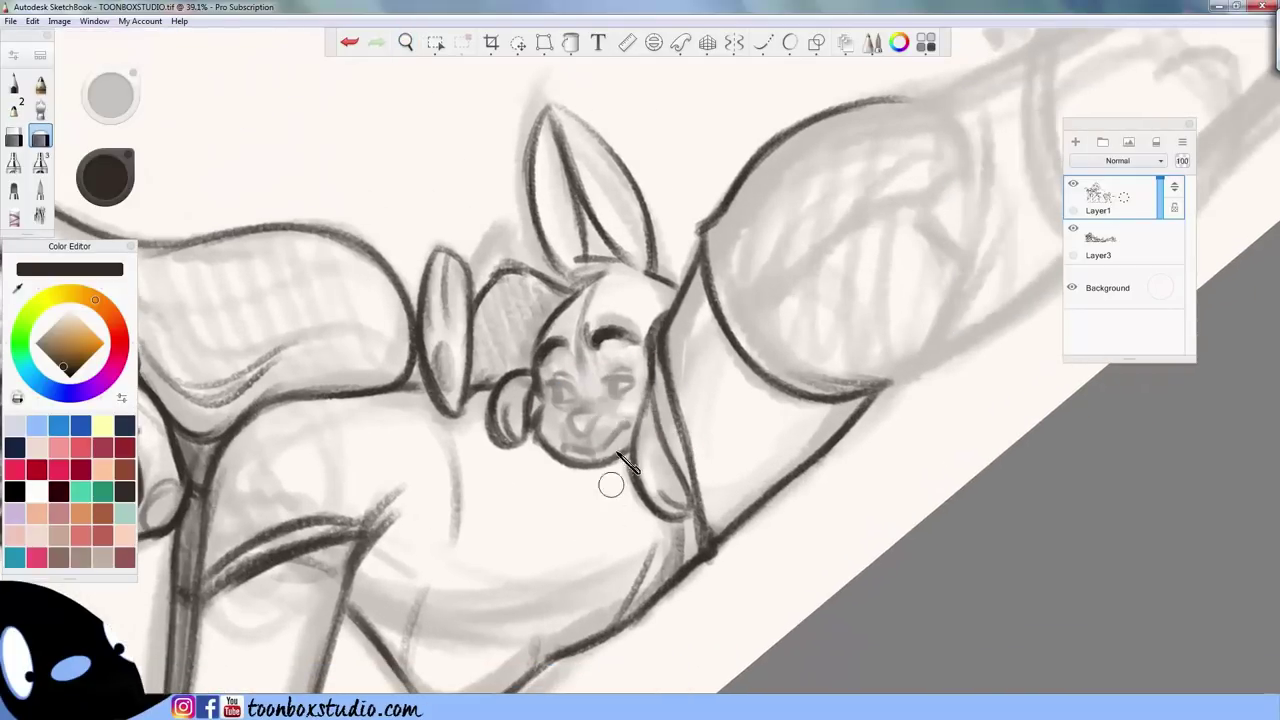
{"action": "key", "text": "e"}
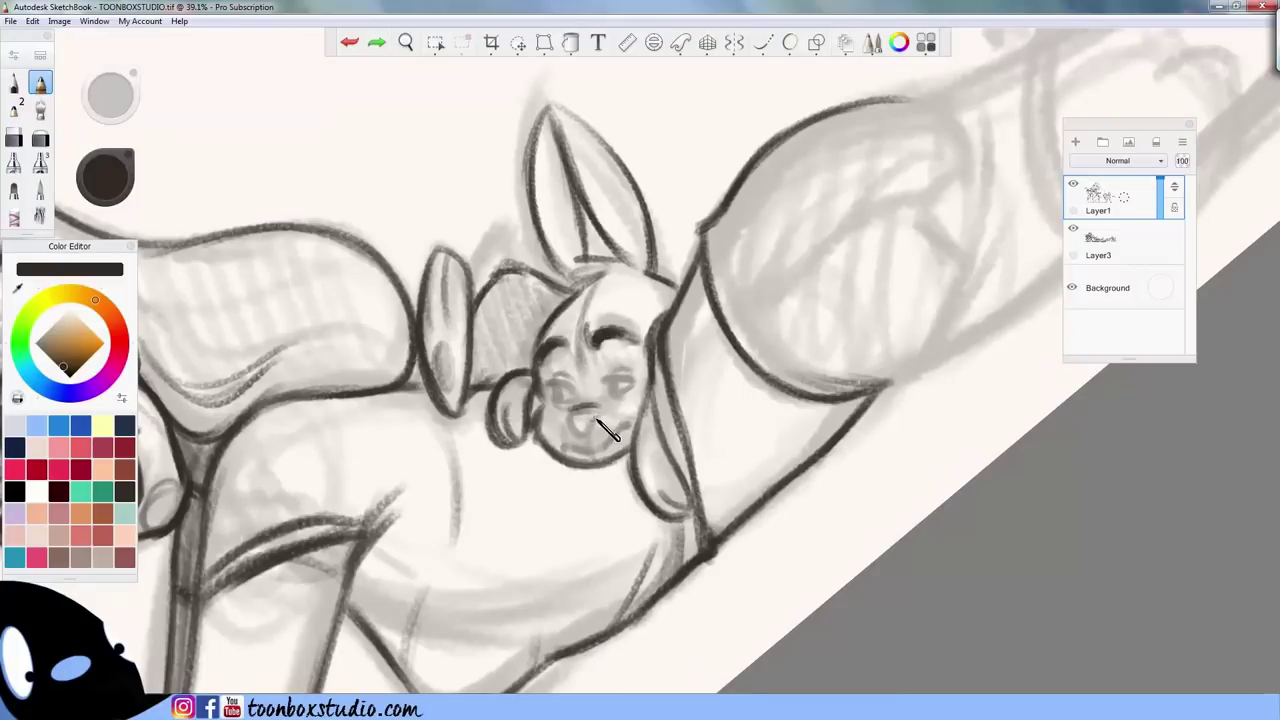
{"action": "key", "text": "ctrl+z"}
{"action": "left_click", "coordinate": [376, 43]}
{"action": "key", "text": "b"}
{"action": "left_click_drag", "start_coordinate": [605, 427], "coordinate": [582, 508]}
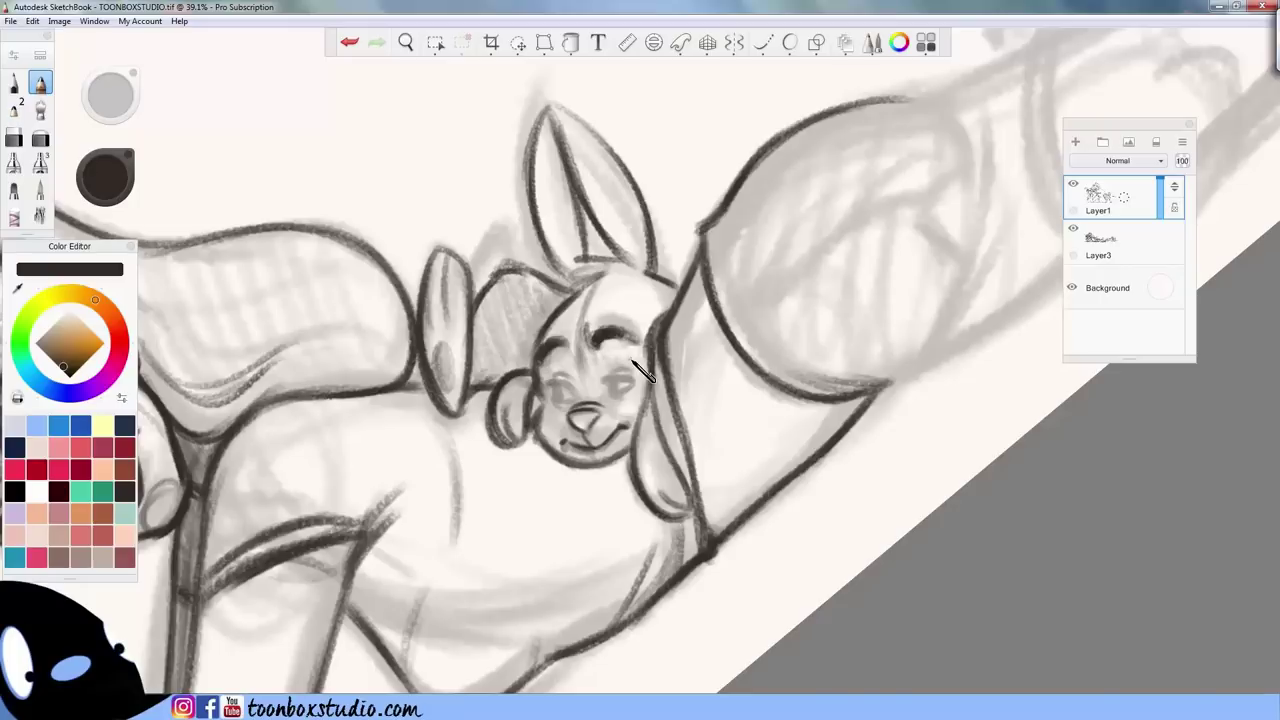
- Clear the faint eye marks on the second bunny's face and draw new side-glancing eyes with dark pupils and lids
{"action": "key", "text": "e"}
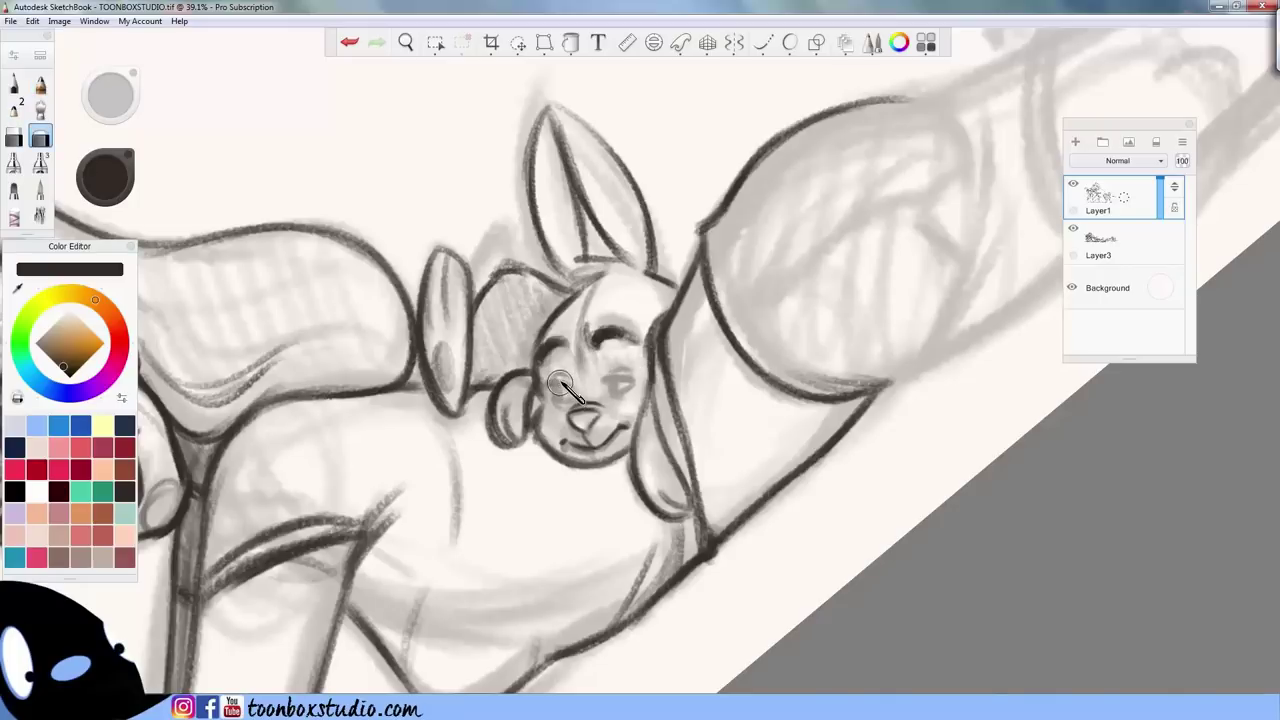
{"action": "mouse_move", "coordinate": [560, 383]}
{"action": "left_mouse_down"}
{"action": "mouse_move", "coordinate": [609, 408]}
{"action": "mouse_move", "coordinate": [609, 370]}
{"action": "left_mouse_up"}
{"action": "key", "text": "e"}
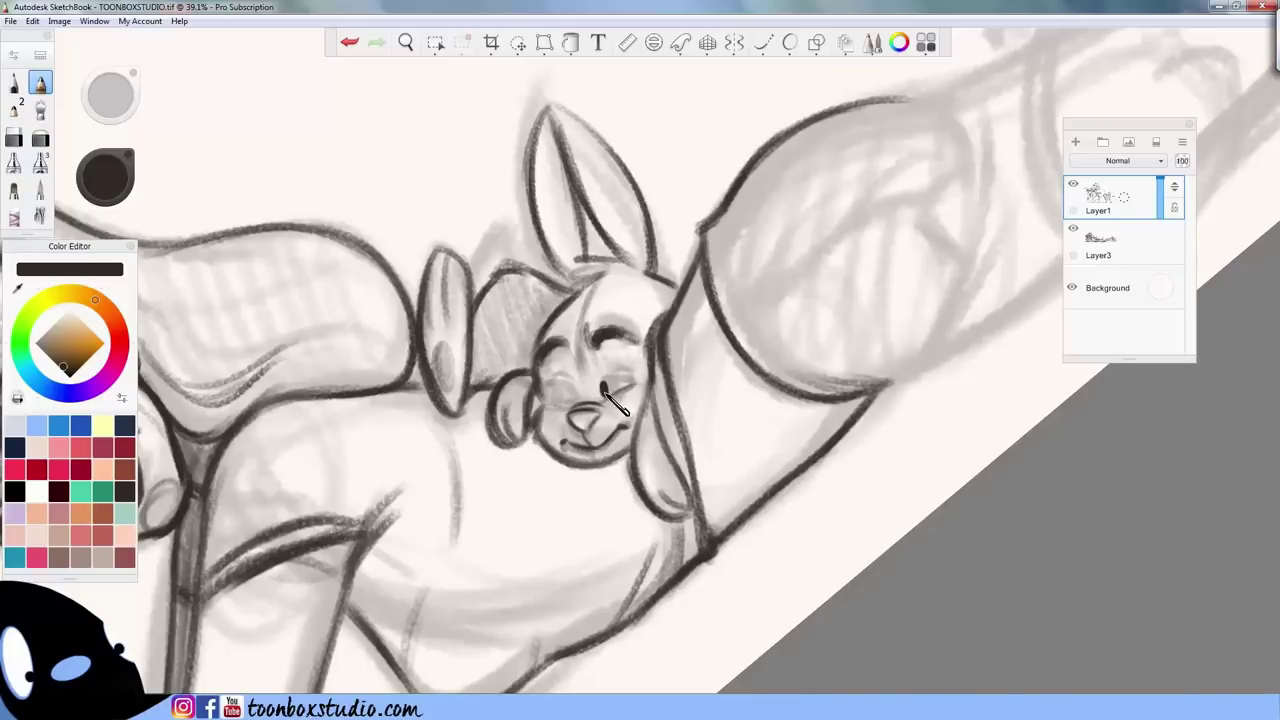
{"action": "left_click_drag", "start_coordinate": [602, 383], "coordinate": [620, 379]}
{"action": "key", "text": "ctrl+z"}
{"action": "mouse_move", "coordinate": [630, 384]}
{"action": "left_mouse_down"}
{"action": "mouse_move", "coordinate": [606, 378]}
{"action": "mouse_move", "coordinate": [630, 378]}
{"action": "left_mouse_up"}
{"action": "mouse_move", "coordinate": [551, 391]}
{"action": "left_mouse_down"}
{"action": "mouse_move", "coordinate": [570, 390]}
{"action": "mouse_move", "coordinate": [580, 410]}
{"action": "mouse_move", "coordinate": [558, 382]}
{"action": "mouse_move", "coordinate": [591, 418]}
{"action": "left_mouse_up"}
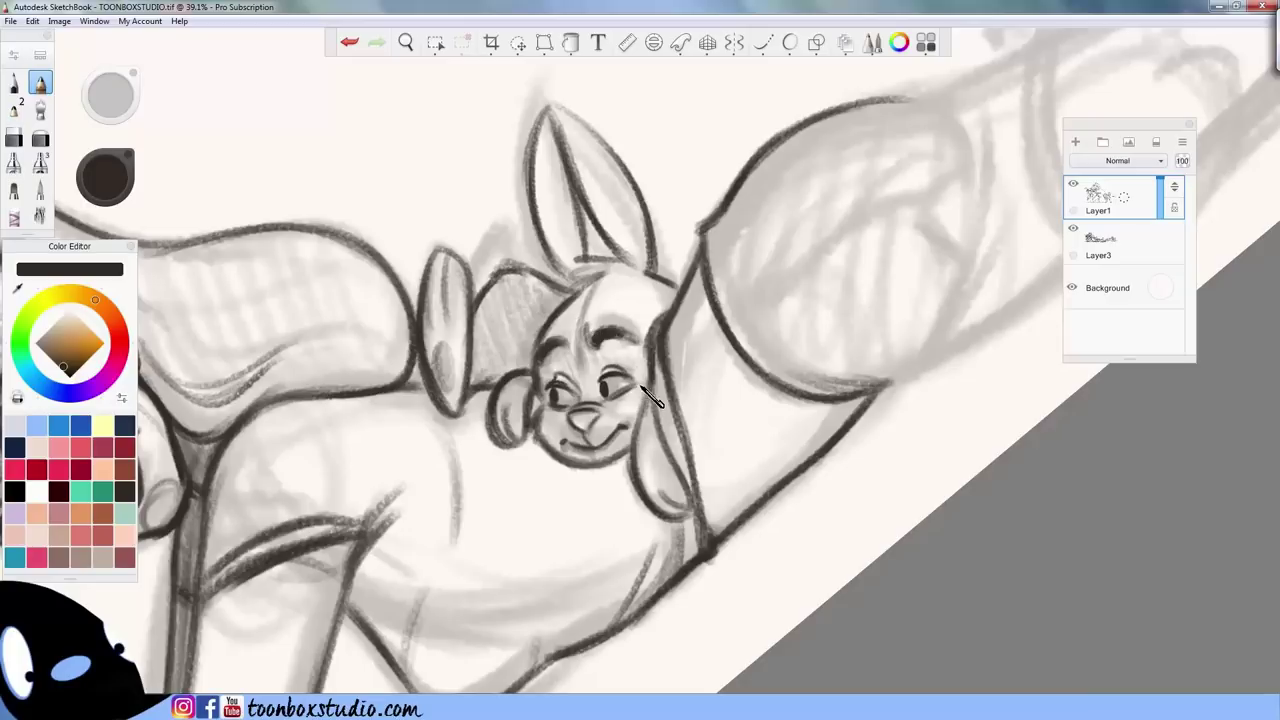
- Shade the second bunny's nose, then erase its chin line and redraw a fuller cheek and chin contour
{"action": "mouse_move", "coordinate": [584, 418]}
{"action": "left_mouse_down"}
{"action": "mouse_move", "coordinate": [600, 460]}
{"action": "mouse_move", "coordinate": [637, 461]}
{"action": "left_mouse_up"}
{"action": "key", "text": "e"}
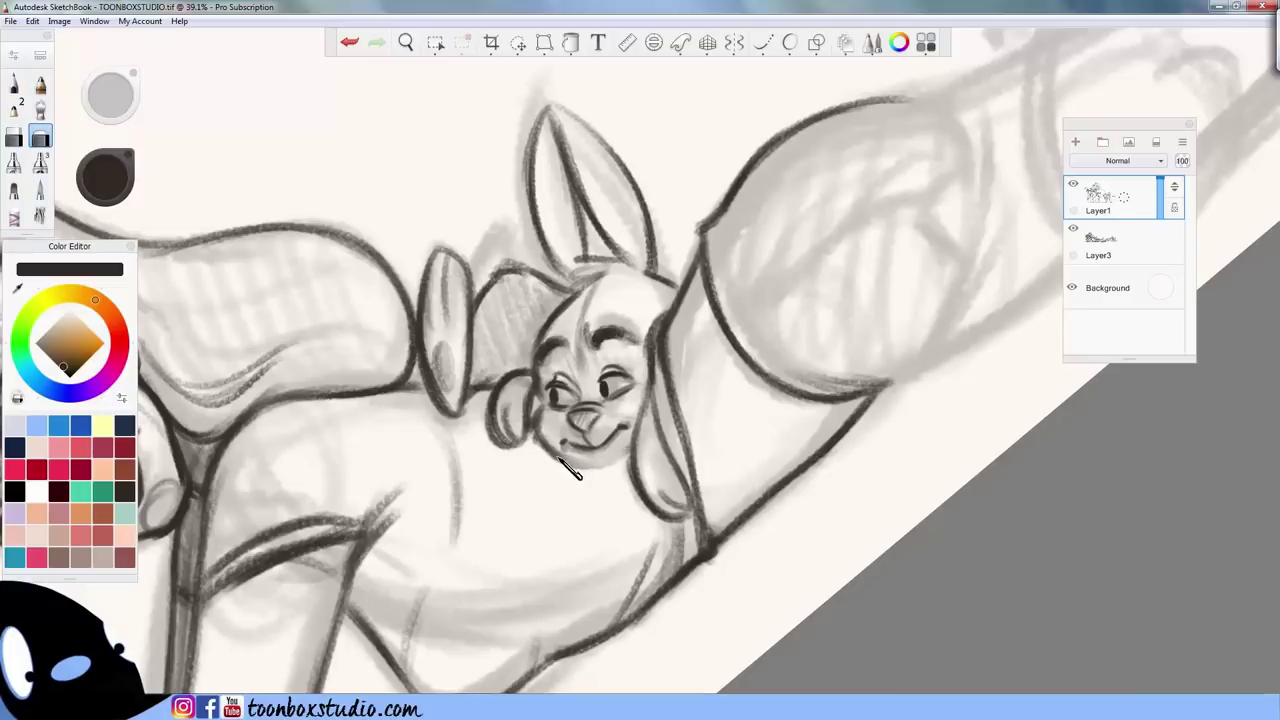
{"action": "left_click_drag", "start_coordinate": [557, 457], "coordinate": [588, 461]}
{"action": "mouse_move", "coordinate": [536, 415]}
{"action": "left_mouse_down"}
{"action": "mouse_move", "coordinate": [565, 464]}
{"action": "mouse_move", "coordinate": [542, 378]}
{"action": "mouse_move", "coordinate": [551, 409]}
{"action": "mouse_move", "coordinate": [527, 426]}
{"action": "mouse_move", "coordinate": [613, 469]}
{"action": "left_mouse_up"}
{"action": "key", "text": "p"}
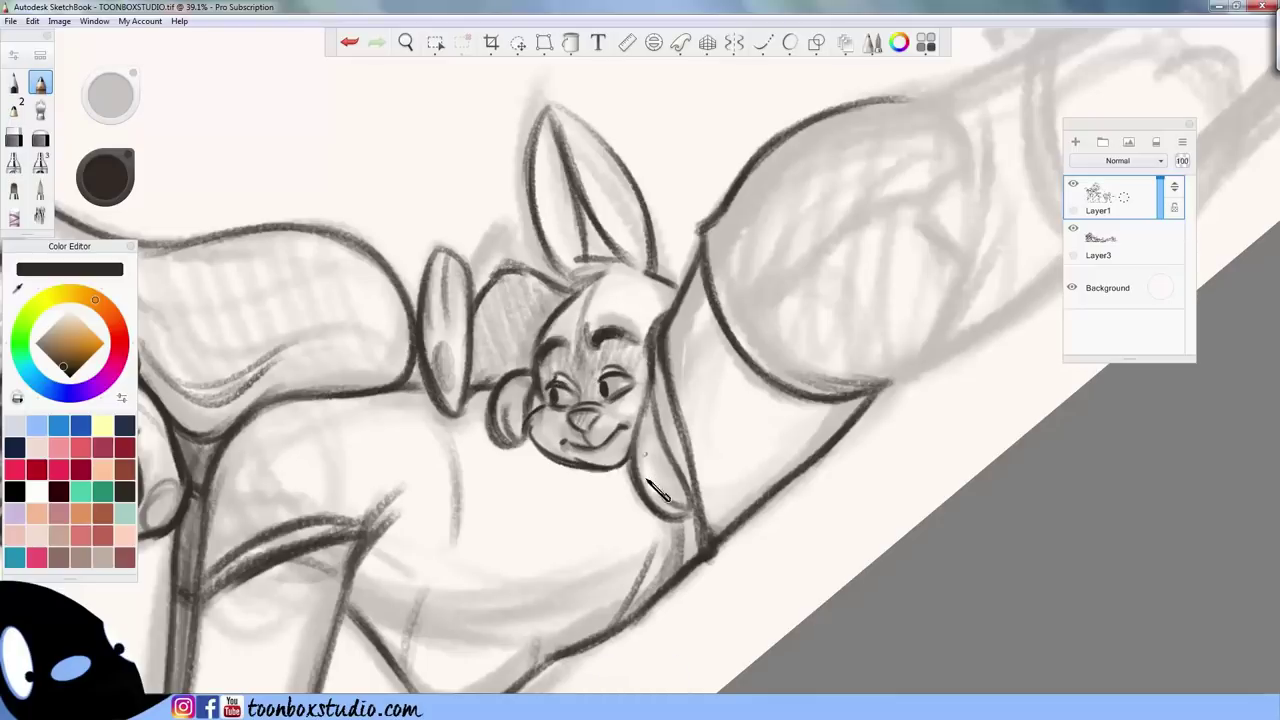
- Touch up the second bunny's forehead with light strokes above the eyebrows
{"action": "key", "text": "e"}
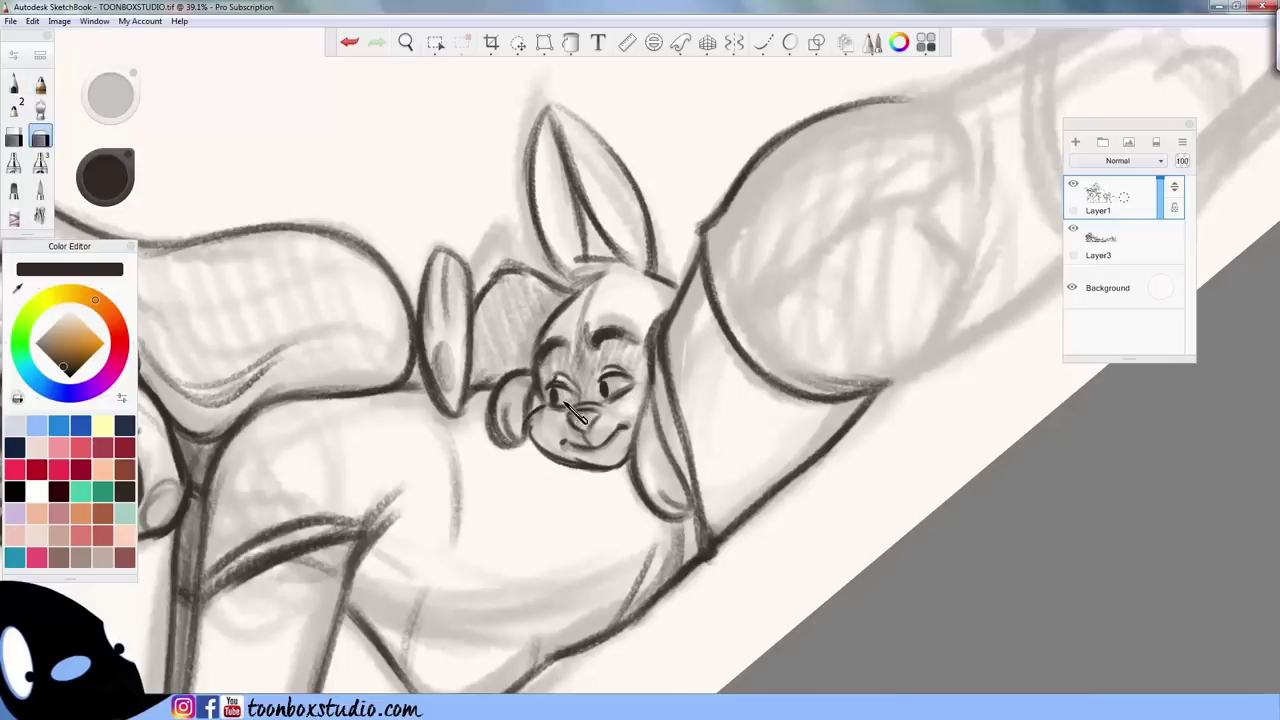
{"action": "key", "text": "e"}
{"action": "key", "text": "Right"}
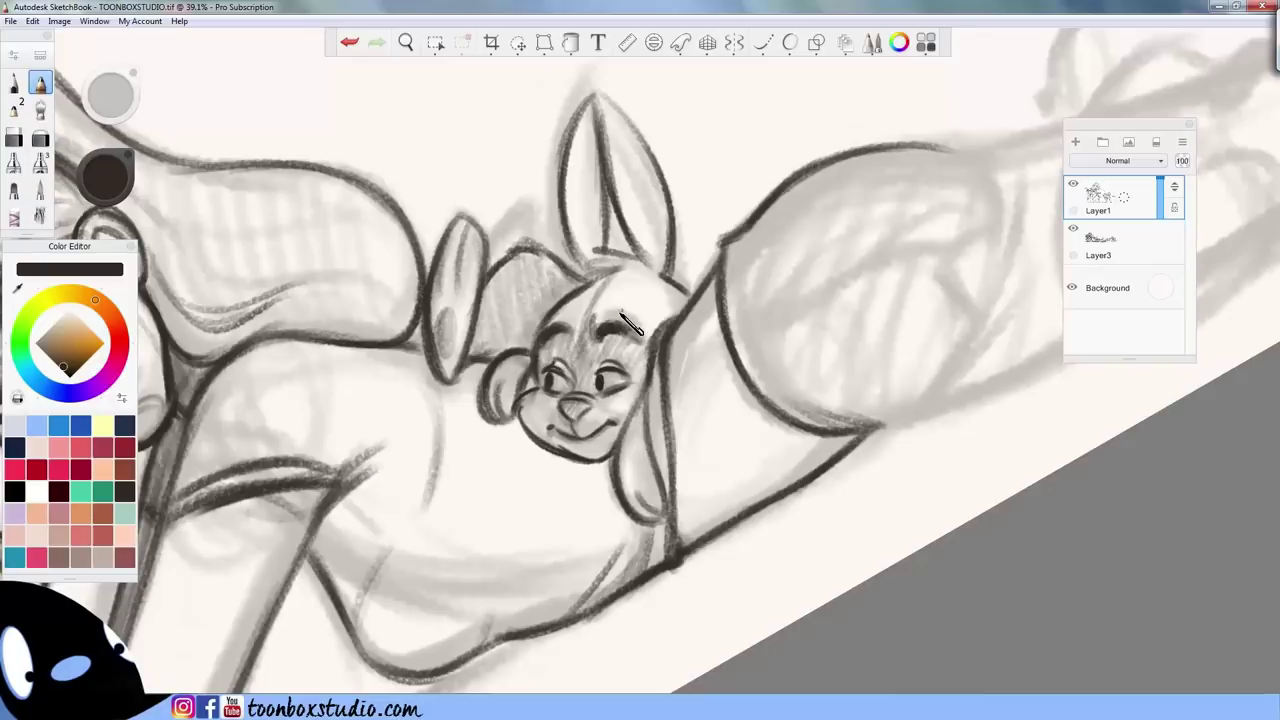
{"action": "left_click_drag", "start_coordinate": [601, 306], "coordinate": [644, 311]}
{"action": "left_click_drag", "start_coordinate": [554, 317], "coordinate": [604, 310]}
{"action": "key", "text": "ctrl+0"}
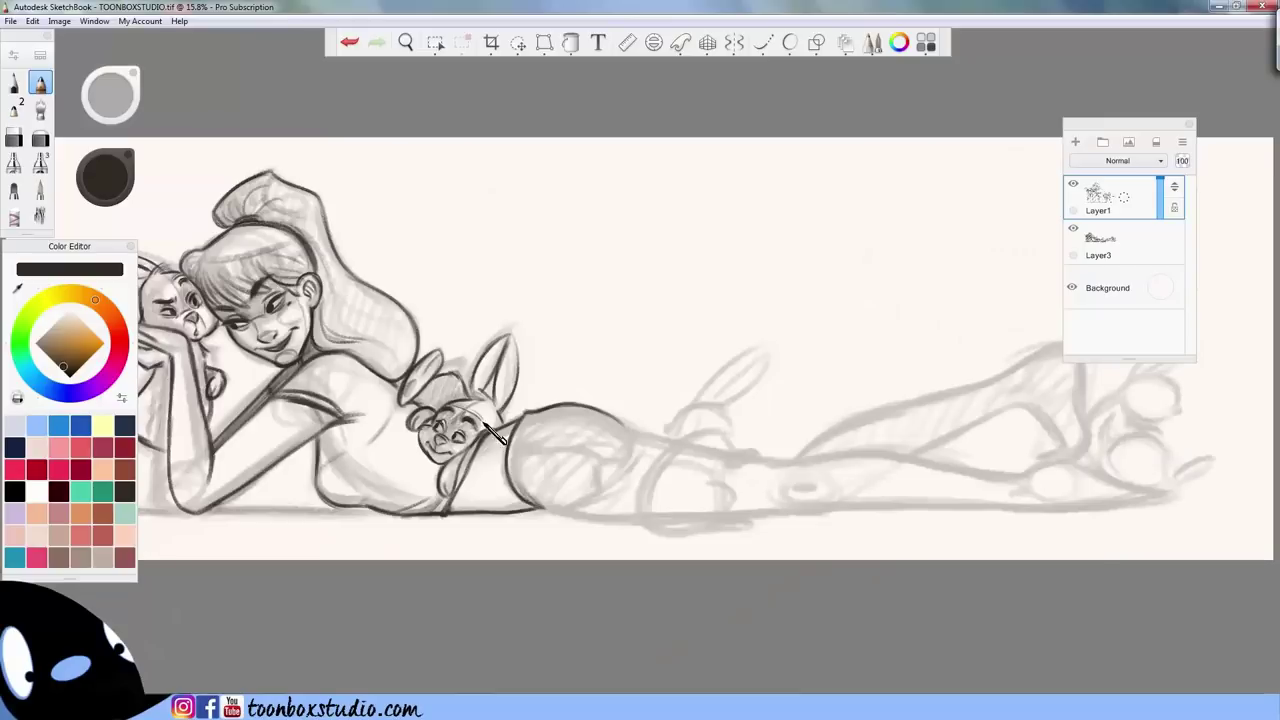
- Lasso the second bunny's upright ears, rotate them to lean back toward the woman's hip, and deselect
{"action": "key", "text": "e"}
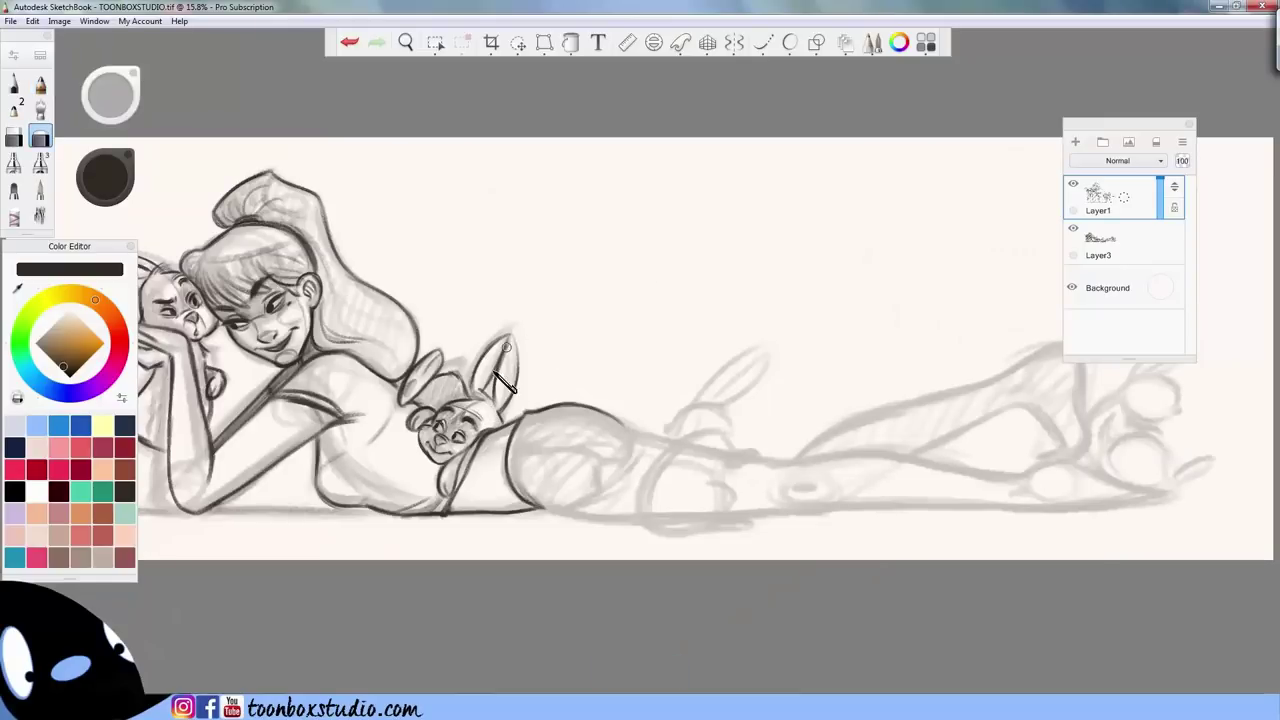
{"action": "left_click", "coordinate": [518, 42]}
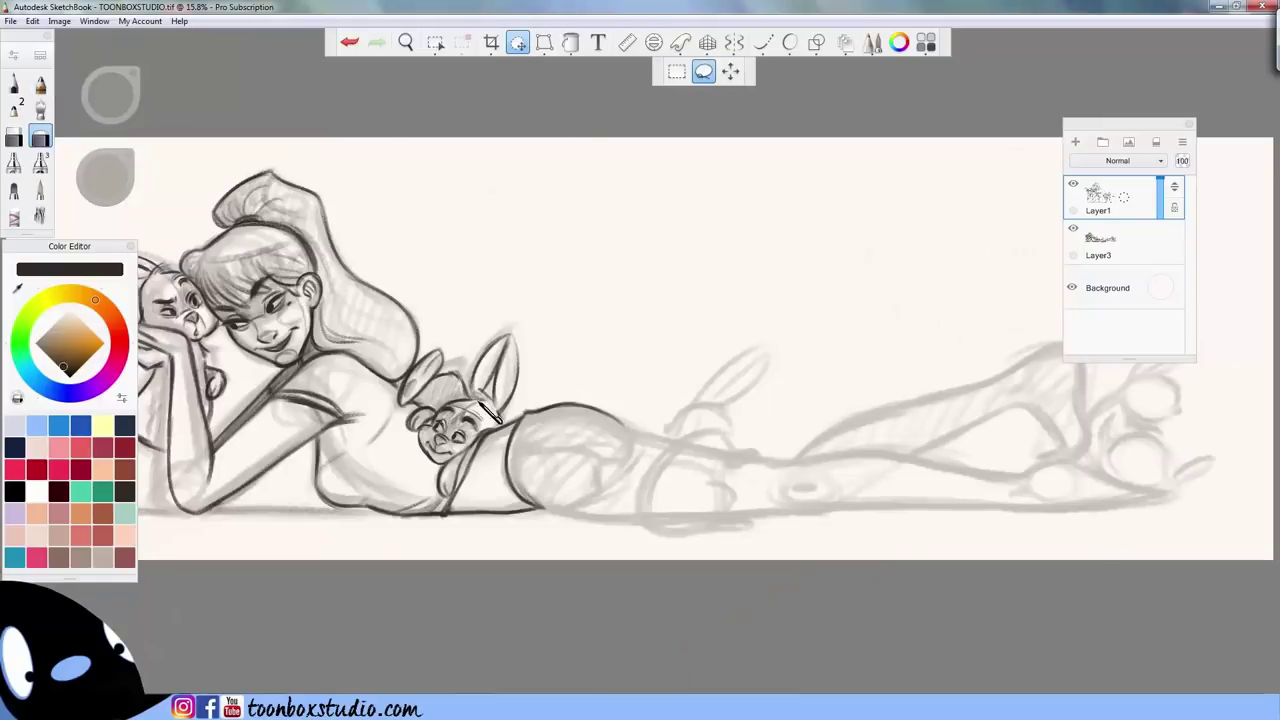
{"action": "mouse_move", "coordinate": [512, 425]}
{"action": "left_mouse_down"}
{"action": "mouse_move", "coordinate": [550, 329]}
{"action": "mouse_move", "coordinate": [501, 309]}
{"action": "mouse_move", "coordinate": [478, 393]}
{"action": "left_mouse_up"}
{"action": "left_click_drag", "start_coordinate": [594, 535], "coordinate": [590, 538]}
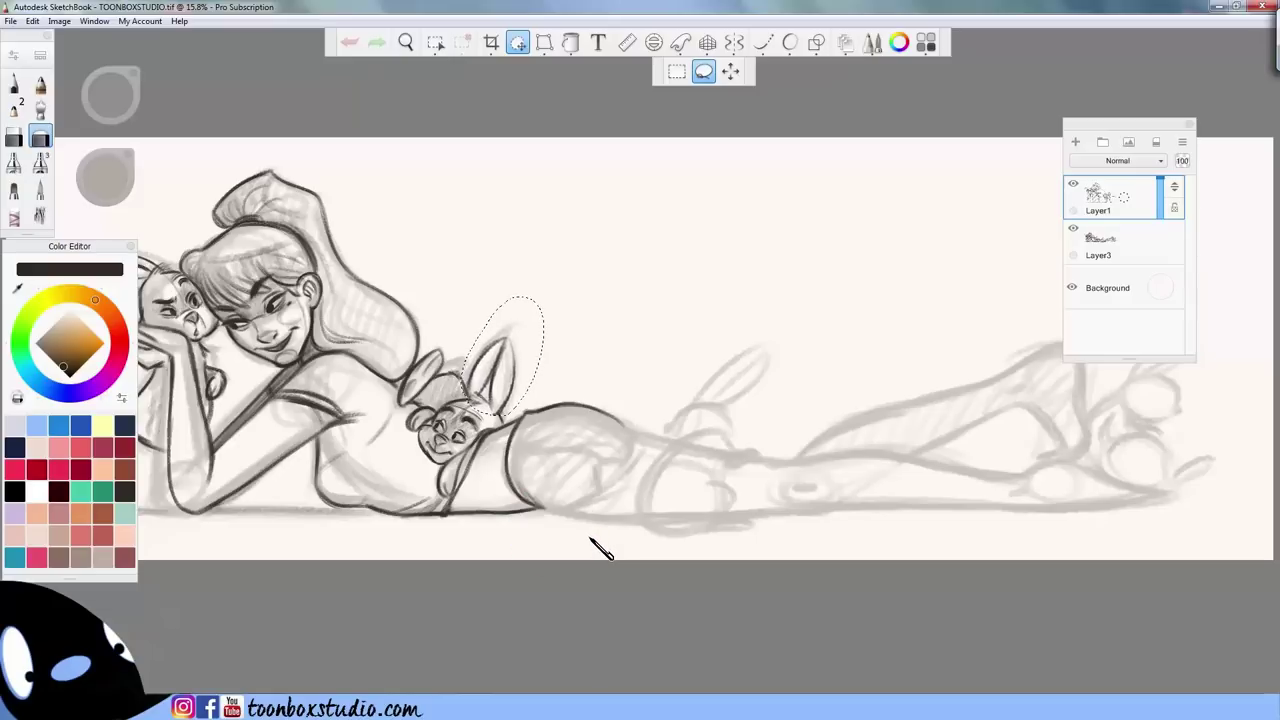
{"action": "left_click", "coordinate": [589, 538]}
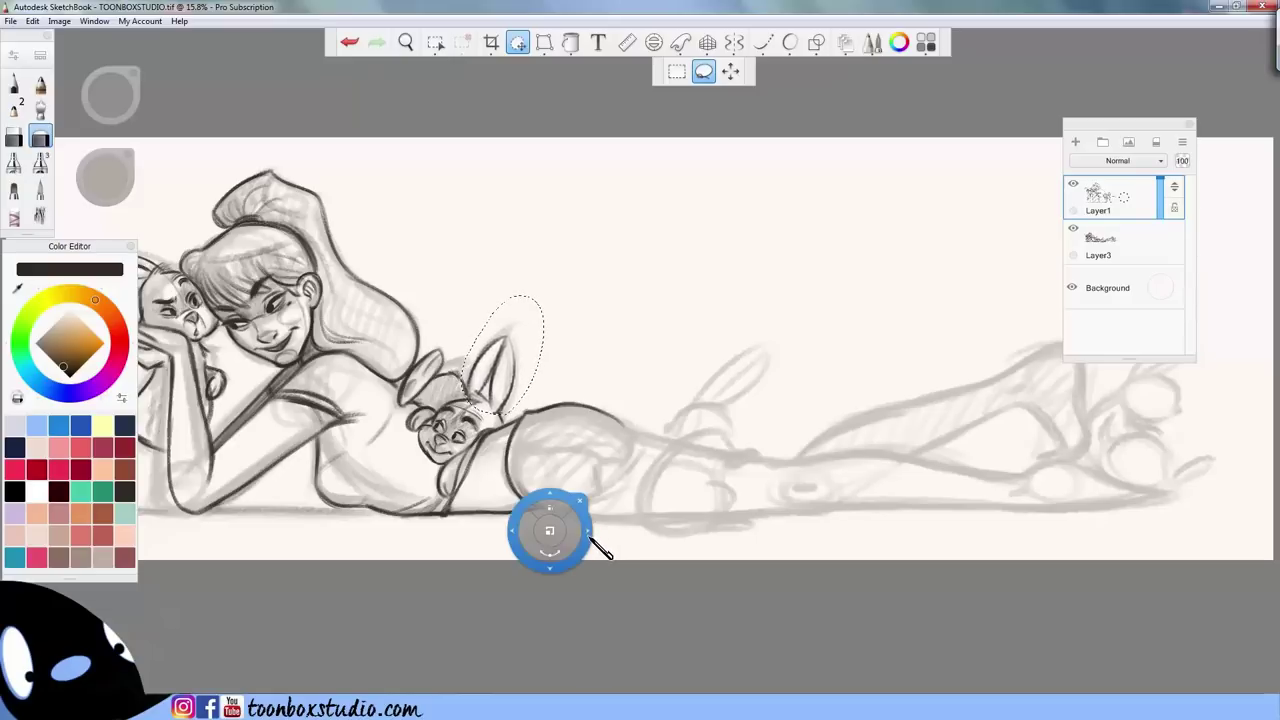
{"action": "mouse_move", "coordinate": [574, 538]}
{"action": "left_mouse_down"}
{"action": "mouse_move", "coordinate": [590, 530]}
{"action": "mouse_move", "coordinate": [537, 563]}
{"action": "mouse_move", "coordinate": [580, 551]}
{"action": "mouse_move", "coordinate": [600, 563]}
{"action": "mouse_move", "coordinate": [597, 546]}
{"action": "mouse_move", "coordinate": [571, 540]}
{"action": "mouse_move", "coordinate": [600, 591]}
{"action": "mouse_move", "coordinate": [587, 577]}
{"action": "left_mouse_up"}
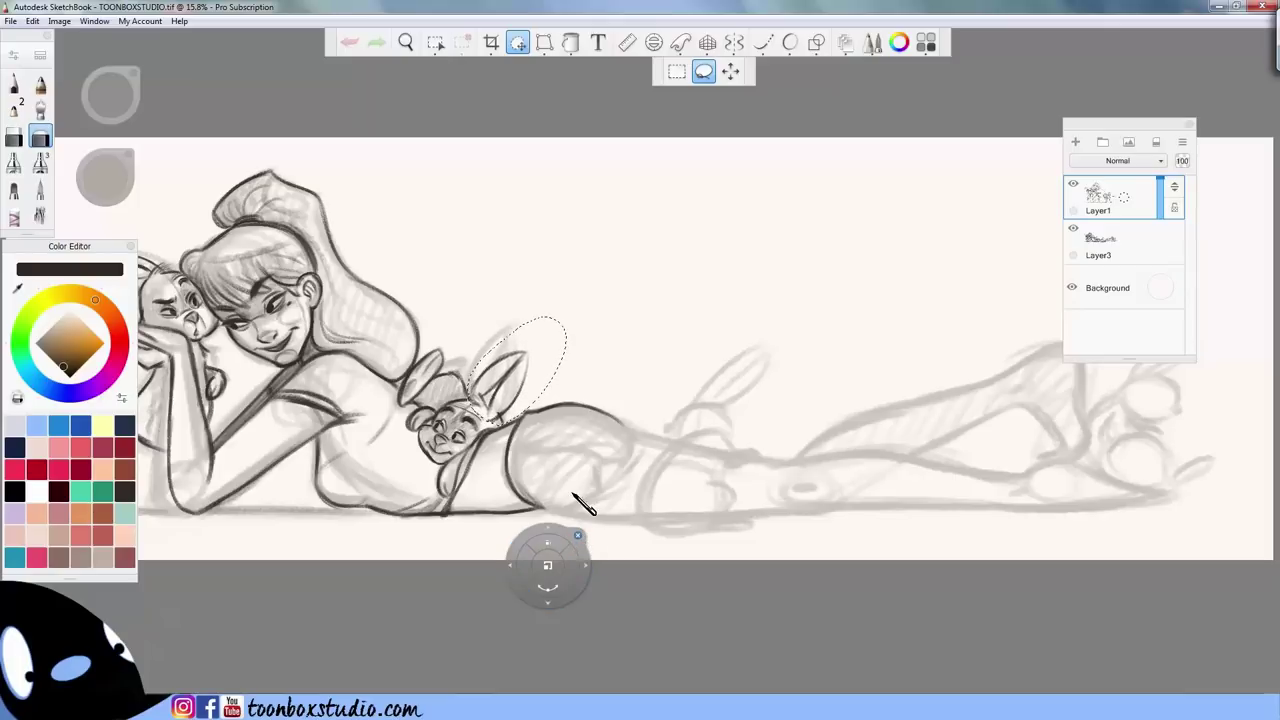
{"action": "key", "text": "Escape"}
{"action": "key", "text": "s"}
{"action": "key", "text": "s"}
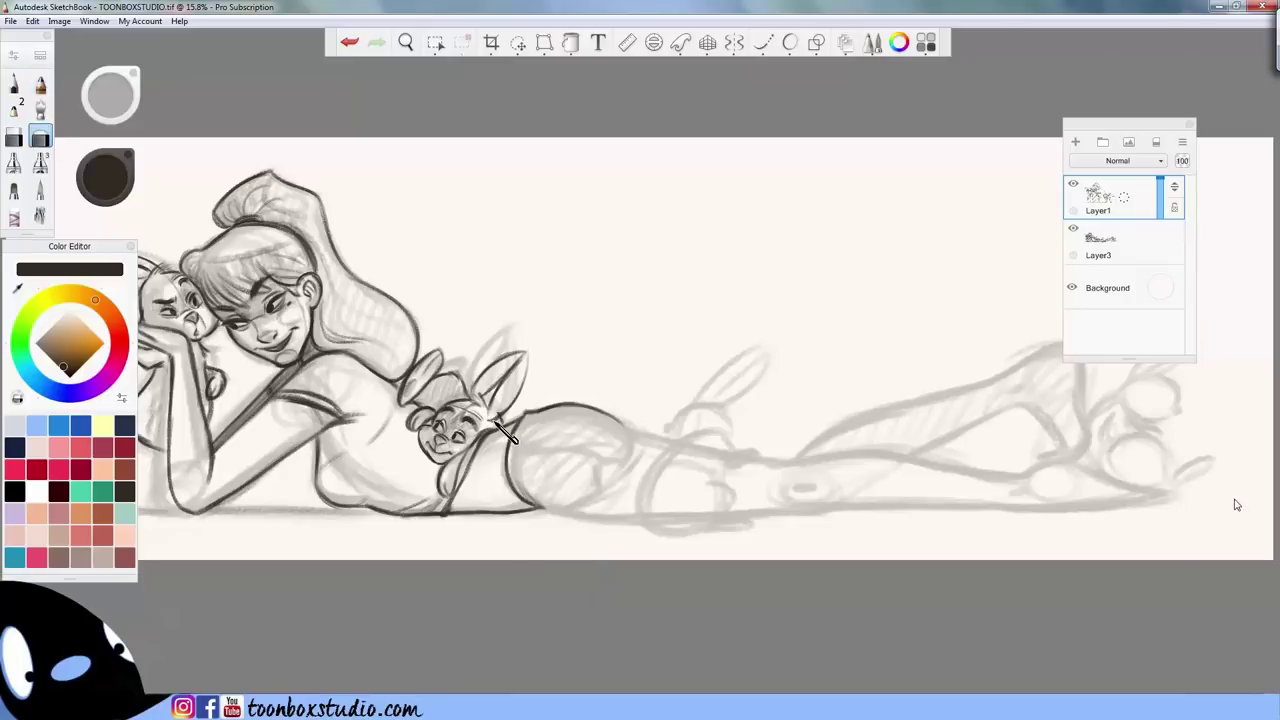
- Redraw the second bunny's head contour to join the base of the tilted ears and clean up the surrounding lines
{"action": "key", "text": "b"}
{"action": "mouse_move", "coordinate": [490, 421]}
{"action": "left_mouse_down"}
{"action": "mouse_move", "coordinate": [478, 506]}
{"action": "mouse_move", "coordinate": [500, 421]}
{"action": "mouse_move", "coordinate": [490, 413]}
{"action": "mouse_move", "coordinate": [497, 421]}
{"action": "left_mouse_up"}
{"action": "key", "text": "e"}
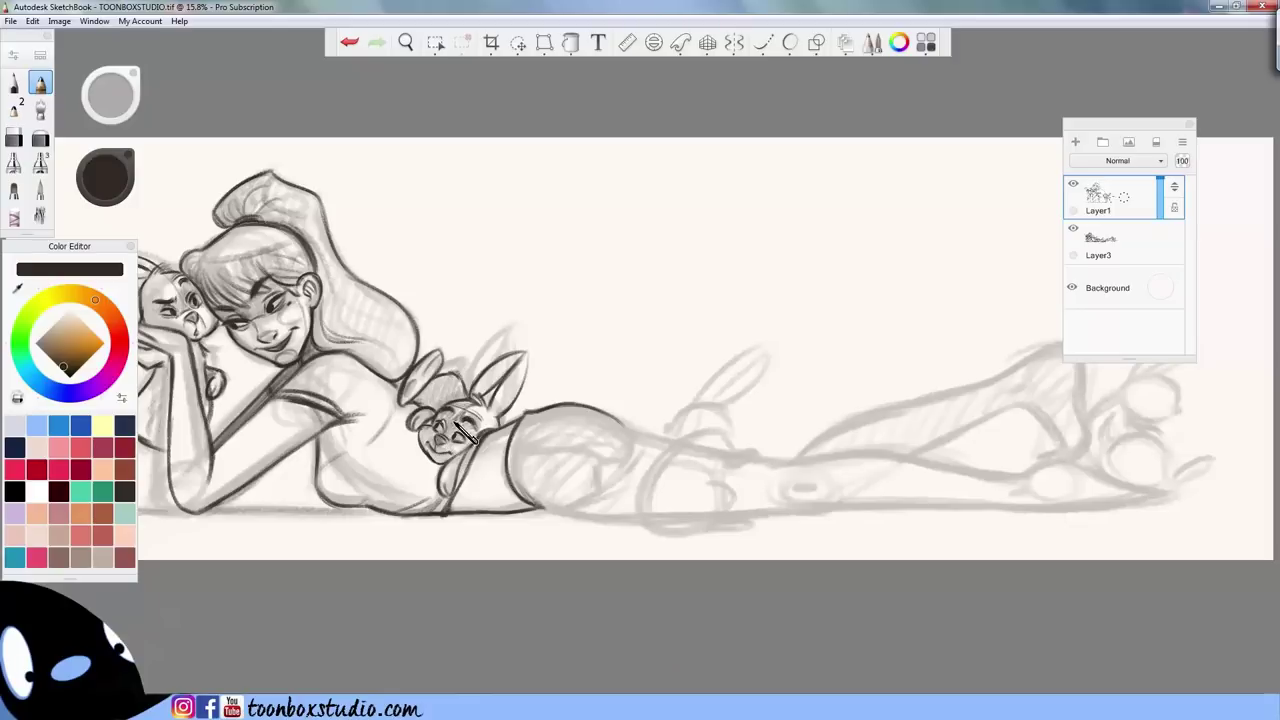
{"action": "key", "text": "b"}
- Erase the leftover rough ear lines above the second bunny on the sketch layer, Layer3
{"action": "key", "text": "space"}
{"action": "left_click_drag", "start_coordinate": [586, 491], "coordinate": [709, 557]}
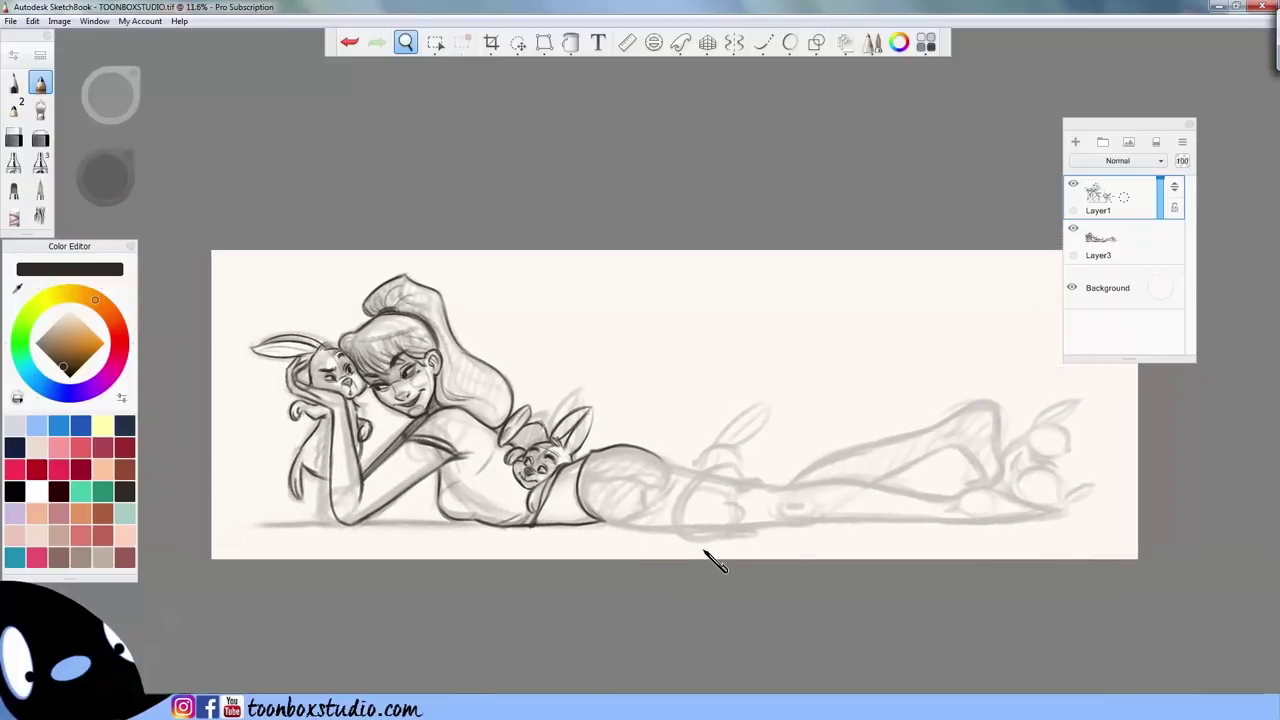
{"action": "left_click", "coordinate": [1143, 251]}
{"action": "key", "text": "e"}
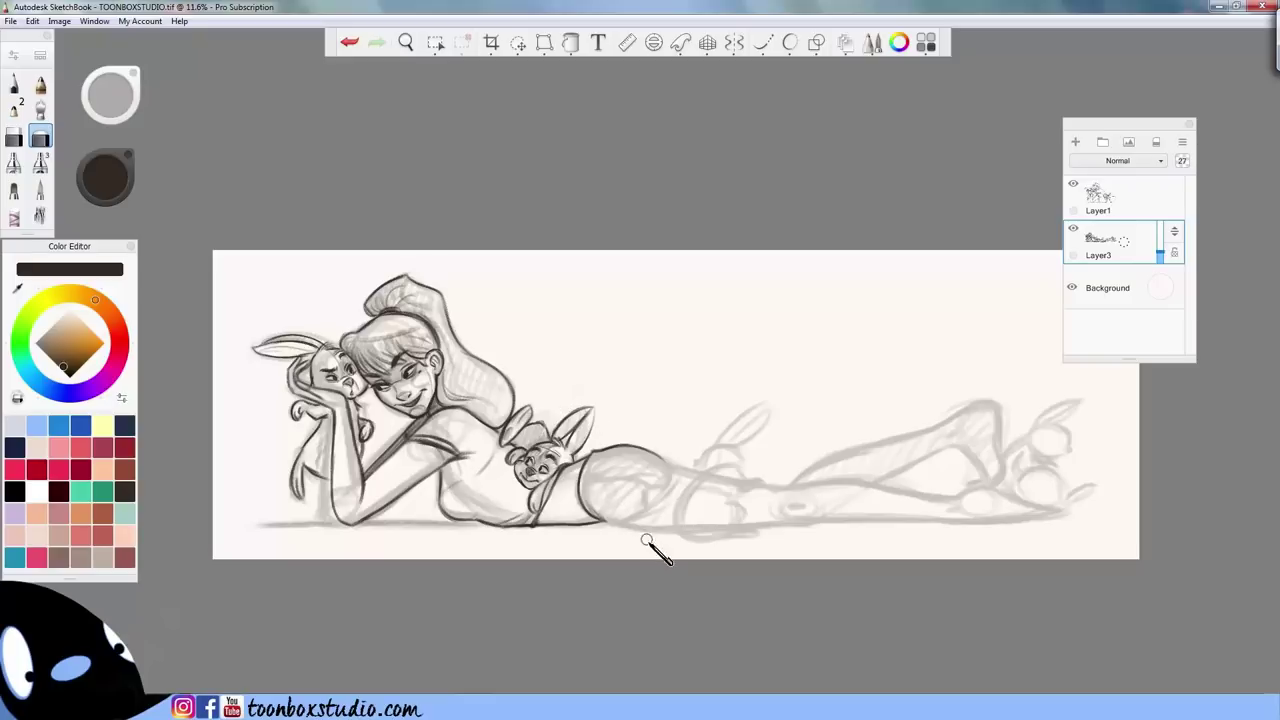
{"action": "key", "text": "e"}
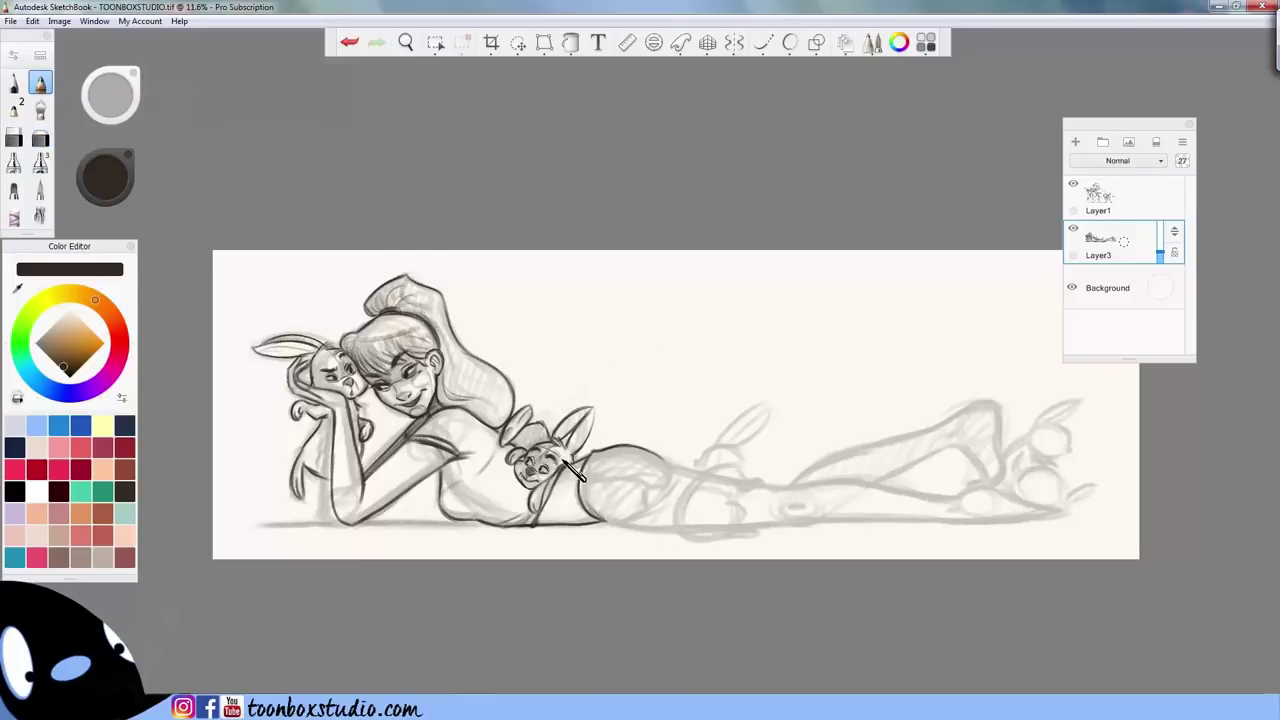
{"action": "key", "text": "["}
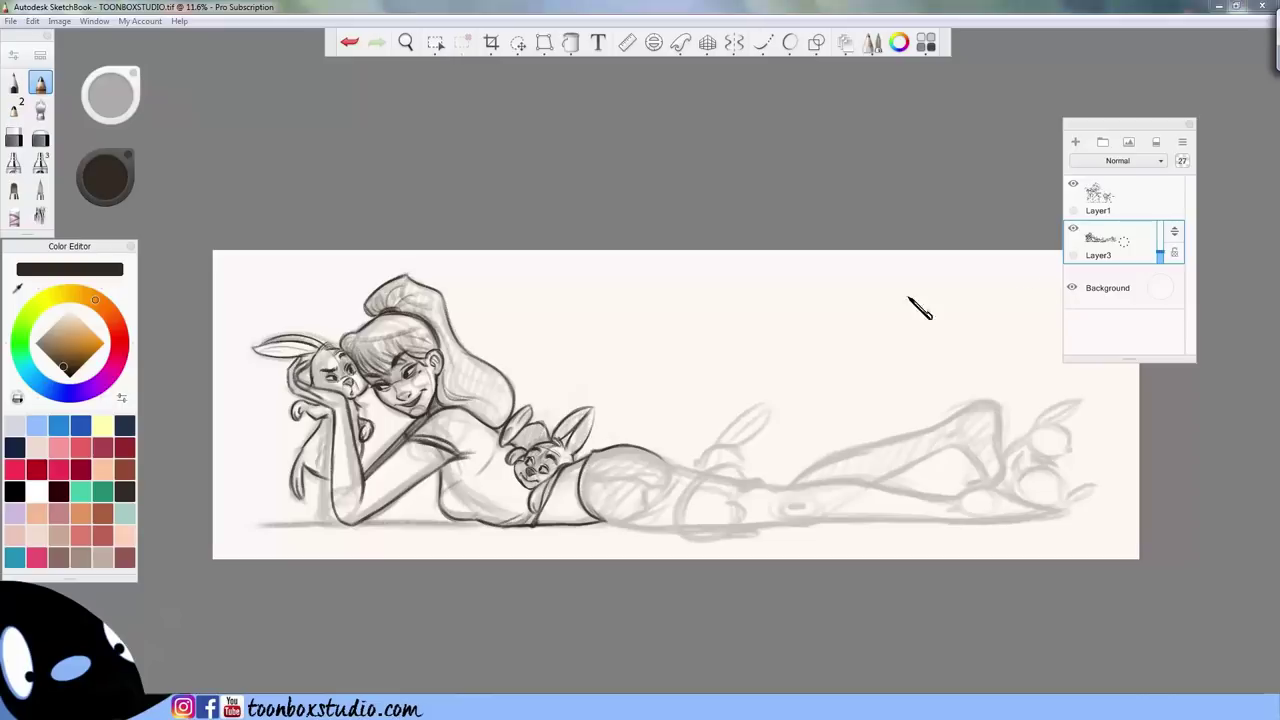
- On Layer1, darken the back curve of the woman's hip and draw the underside of her thigh over the rough sketch
{"action": "left_click", "coordinate": [1100, 200]}
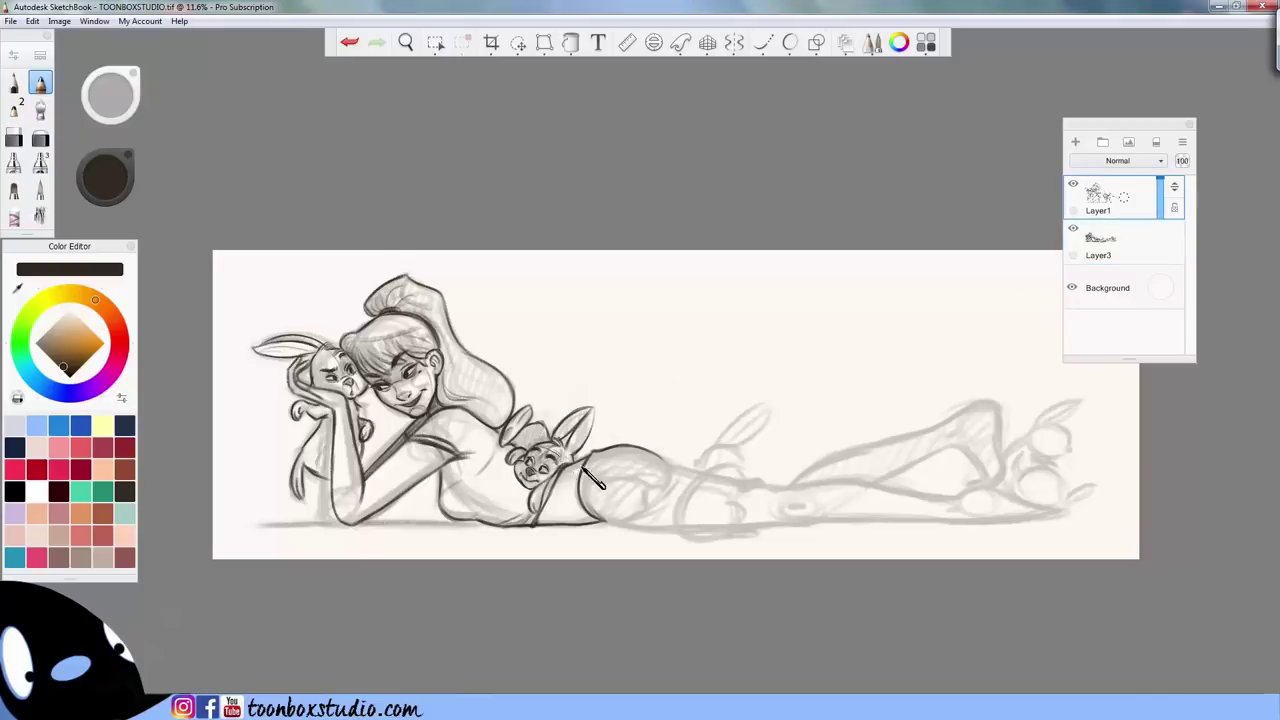
{"action": "key", "text": "ctrl+z"}
{"action": "key", "text": "]"}
{"action": "key", "text": "]"}
{"action": "mouse_move", "coordinate": [561, 427]}
{"action": "left_mouse_down"}
{"action": "mouse_move", "coordinate": [577, 413]}
{"action": "mouse_move", "coordinate": [564, 464]}
{"action": "left_mouse_up"}
{"action": "left_click_drag", "start_coordinate": [622, 528], "coordinate": [629, 617]}
{"action": "left_click_drag", "start_coordinate": [609, 526], "coordinate": [661, 528]}
{"action": "left_click_drag", "start_coordinate": [636, 524], "coordinate": [680, 526]}
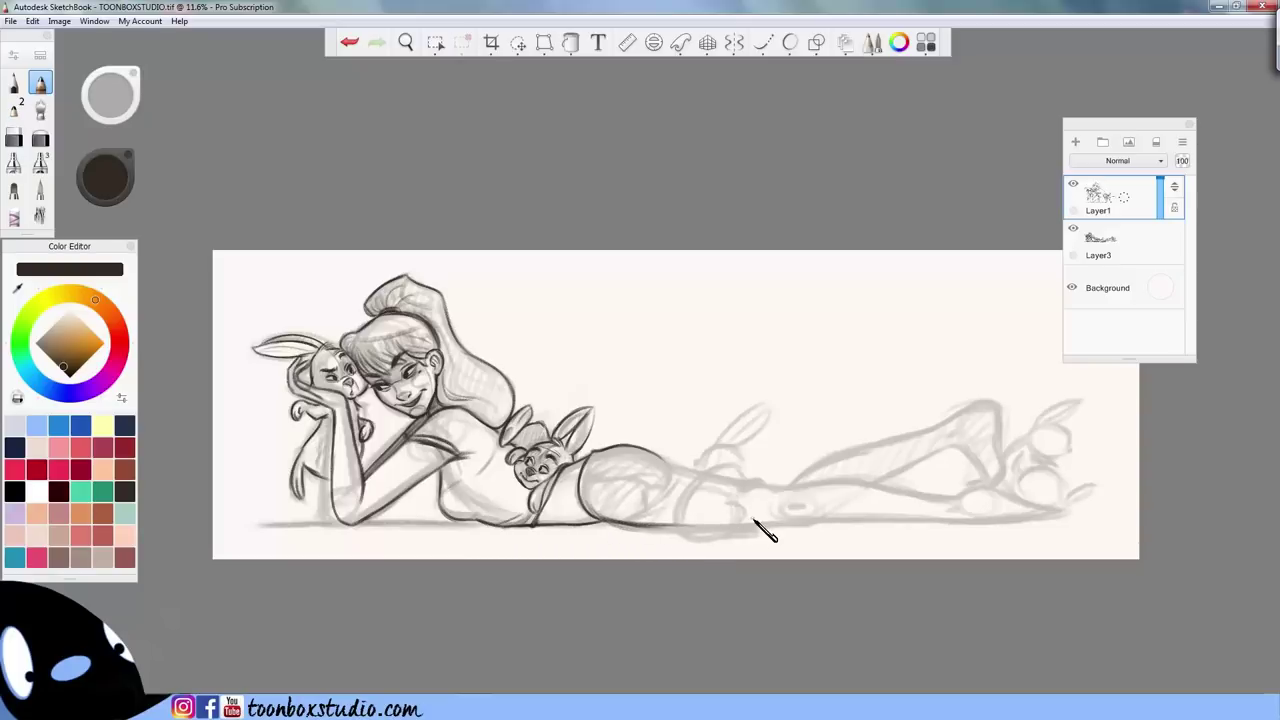
- Draw the head of the third rabbit, sitting against the woman's thigh, with its face, brow and back of the head
{"action": "key", "text": "space"}
{"action": "mouse_move", "coordinate": [755, 427]}
{"action": "left_mouse_down"}
{"action": "mouse_move", "coordinate": [814, 463]}
{"action": "mouse_move", "coordinate": [828, 449]}
{"action": "mouse_move", "coordinate": [686, 557]}
{"action": "mouse_move", "coordinate": [678, 532]}
{"action": "left_mouse_up"}
{"action": "key", "text": "b"}
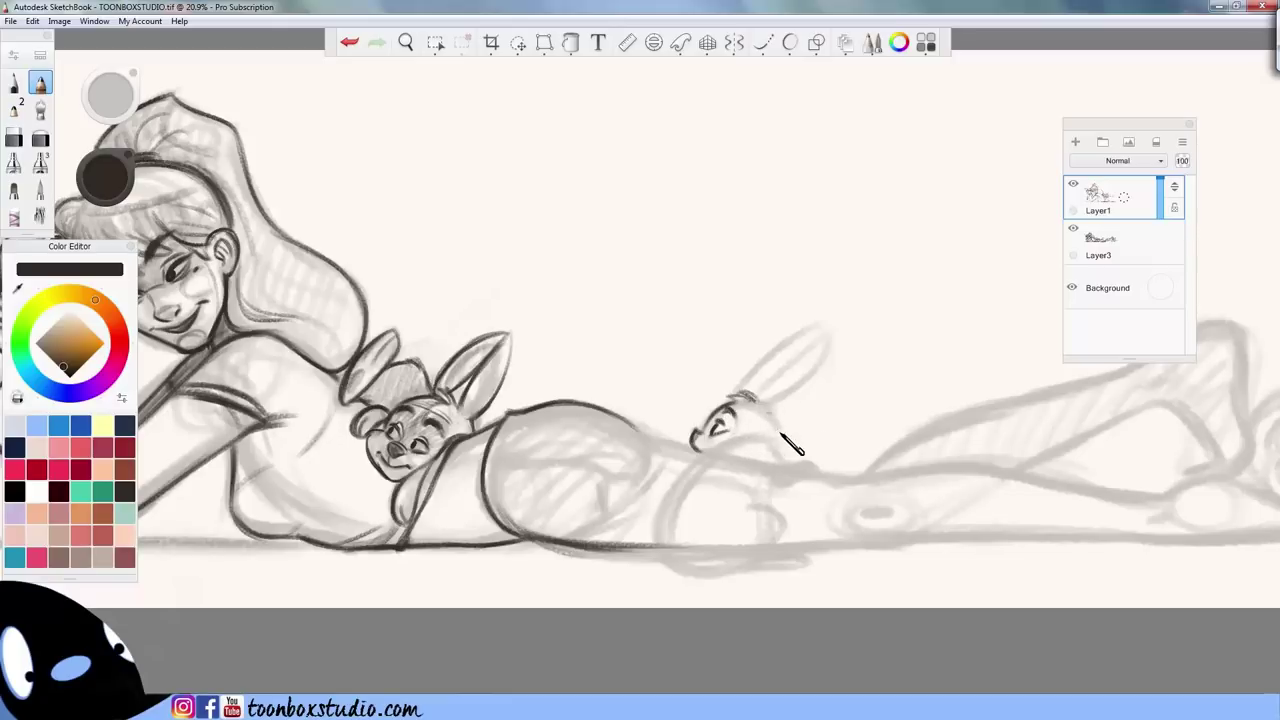
{"action": "left_click_drag", "start_coordinate": [768, 411], "coordinate": [774, 444]}
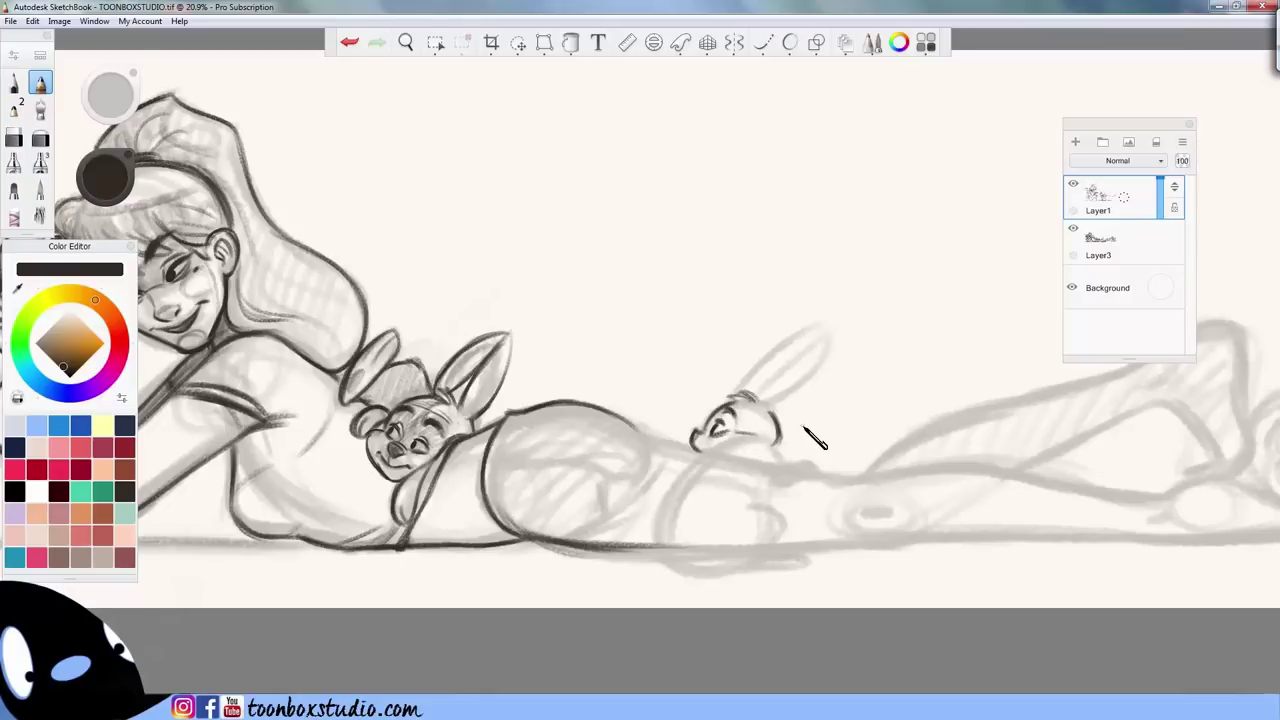
- Draw the sitting rabbit's outstretched arm, rounded back and belly, tail and foot over the rough shapes
{"action": "mouse_move", "coordinate": [714, 451]}
{"action": "left_mouse_down"}
{"action": "mouse_move", "coordinate": [772, 446]}
{"action": "mouse_move", "coordinate": [824, 478]}
{"action": "mouse_move", "coordinate": [783, 489]}
{"action": "mouse_move", "coordinate": [826, 474]}
{"action": "left_mouse_up"}
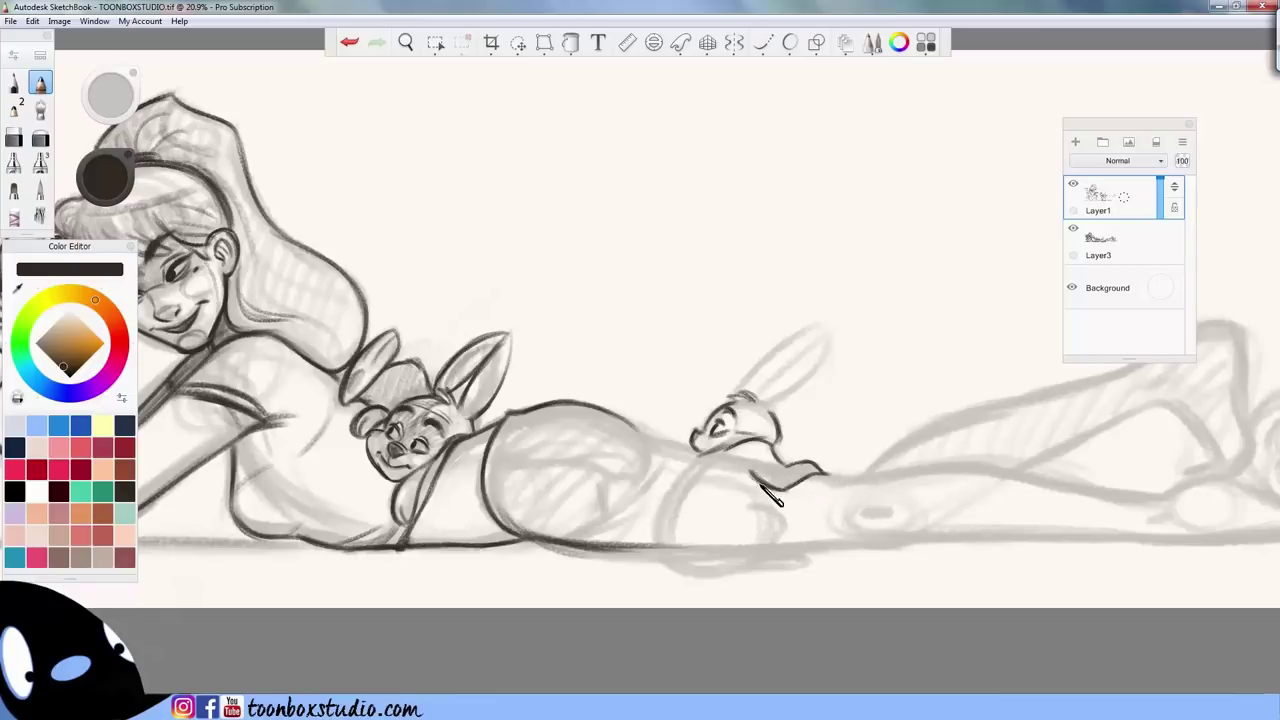
{"action": "mouse_move", "coordinate": [700, 459]}
{"action": "left_mouse_down"}
{"action": "mouse_move", "coordinate": [665, 502]}
{"action": "mouse_move", "coordinate": [701, 464]}
{"action": "mouse_move", "coordinate": [677, 494]}
{"action": "mouse_move", "coordinate": [698, 506]}
{"action": "mouse_move", "coordinate": [687, 486]}
{"action": "mouse_move", "coordinate": [659, 548]}
{"action": "mouse_move", "coordinate": [671, 501]}
{"action": "mouse_move", "coordinate": [683, 550]}
{"action": "mouse_move", "coordinate": [667, 573]}
{"action": "mouse_move", "coordinate": [747, 569]}
{"action": "left_mouse_up"}
{"action": "mouse_move", "coordinate": [737, 515]}
{"action": "left_mouse_down"}
{"action": "mouse_move", "coordinate": [770, 509]}
{"action": "mouse_move", "coordinate": [787, 526]}
{"action": "mouse_move", "coordinate": [753, 564]}
{"action": "mouse_move", "coordinate": [800, 558]}
{"action": "mouse_move", "coordinate": [783, 576]}
{"action": "mouse_move", "coordinate": [745, 576]}
{"action": "mouse_move", "coordinate": [804, 557]}
{"action": "left_mouse_up"}
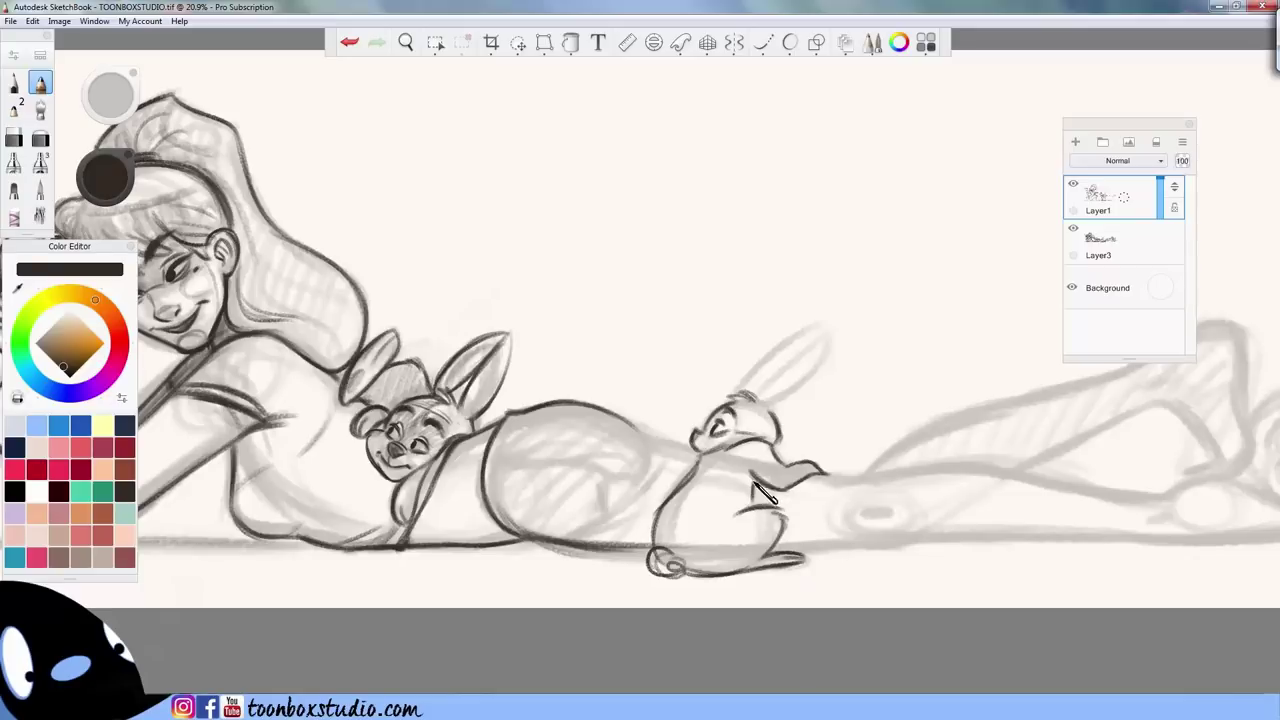
{"action": "left_click_drag", "start_coordinate": [752, 484], "coordinate": [745, 511]}
{"action": "mouse_move", "coordinate": [753, 398]}
{"action": "left_mouse_down"}
{"action": "mouse_move", "coordinate": [822, 392]}
{"action": "mouse_move", "coordinate": [757, 400]}
{"action": "left_mouse_up"}
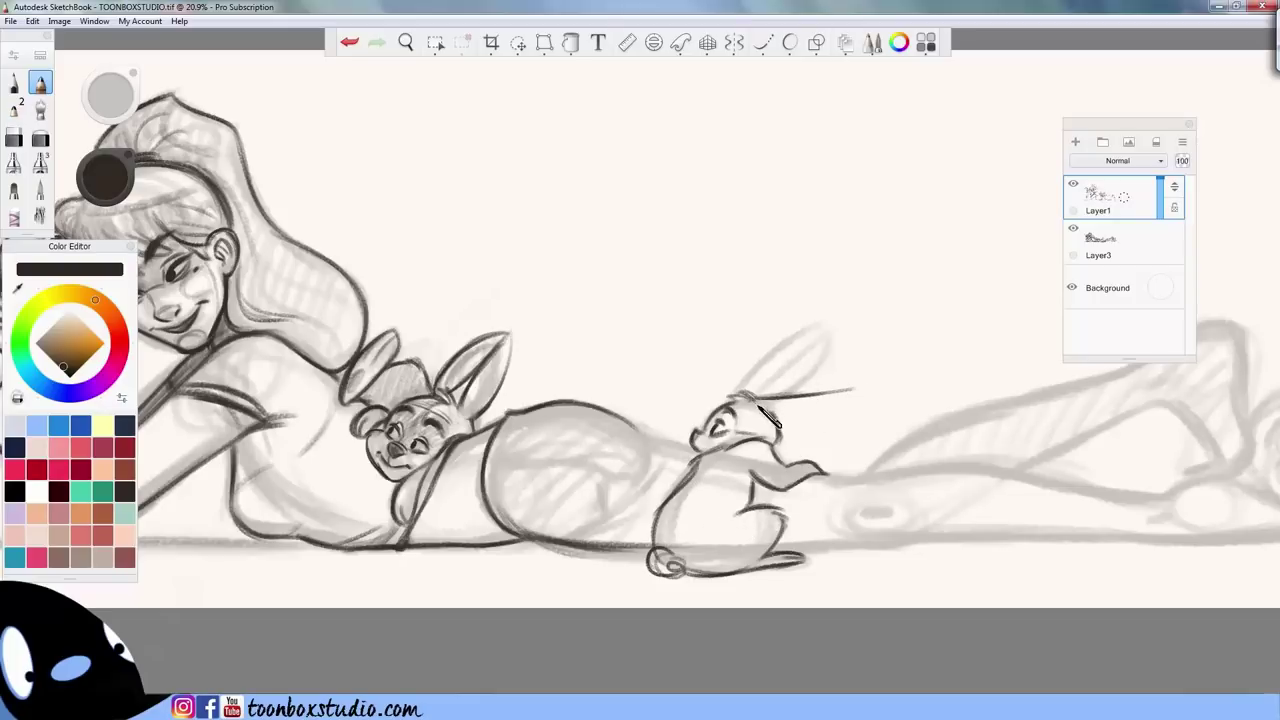
{"action": "key", "text": "ctrl+z"}
{"action": "key", "text": "ctrl+z"}
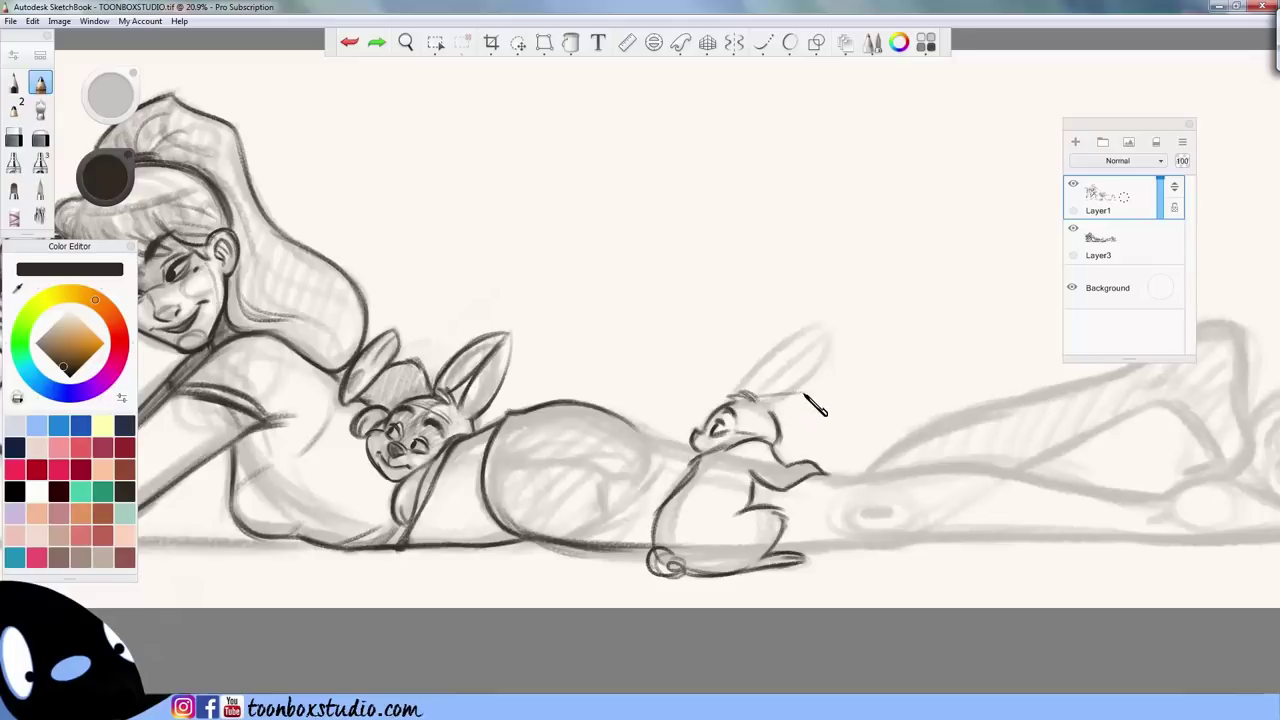
{"action": "key", "text": "ctrl+z"}
{"action": "mouse_move", "coordinate": [764, 398]}
{"action": "left_mouse_down"}
{"action": "mouse_move", "coordinate": [845, 424]}
{"action": "mouse_move", "coordinate": [802, 433]}
{"action": "mouse_move", "coordinate": [812, 412]}
{"action": "mouse_move", "coordinate": [838, 433]}
{"action": "left_mouse_up"}
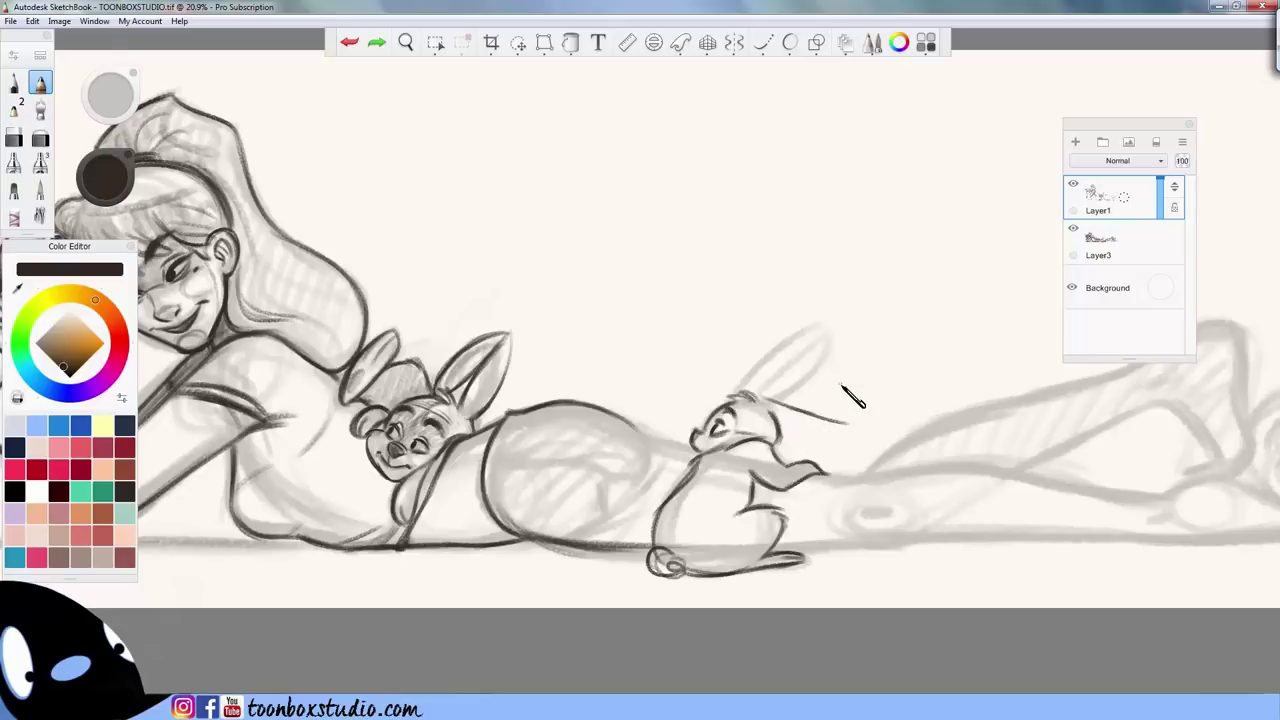
{"action": "key", "text": "ctrl+z"}
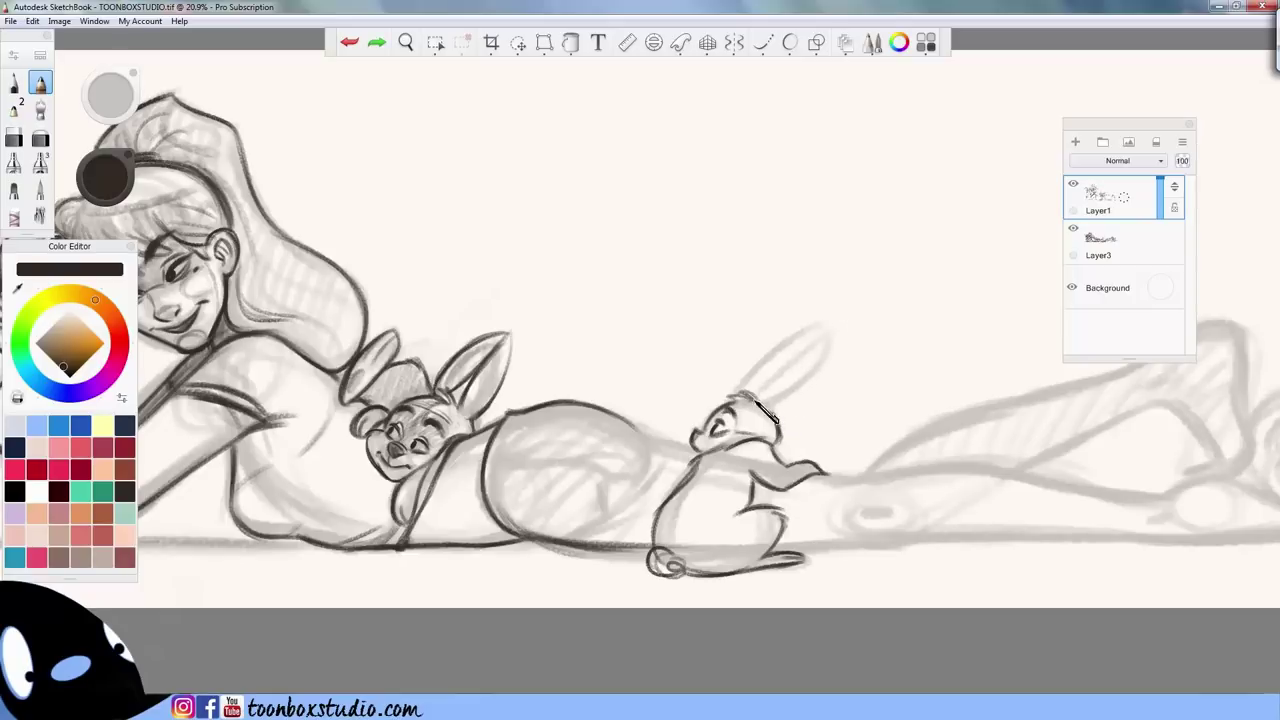
- Draw the sitting rabbit's long ear sweeping up and back from the head, with an inner ear line
{"action": "left_click_drag", "start_coordinate": [755, 395], "coordinate": [840, 342]}
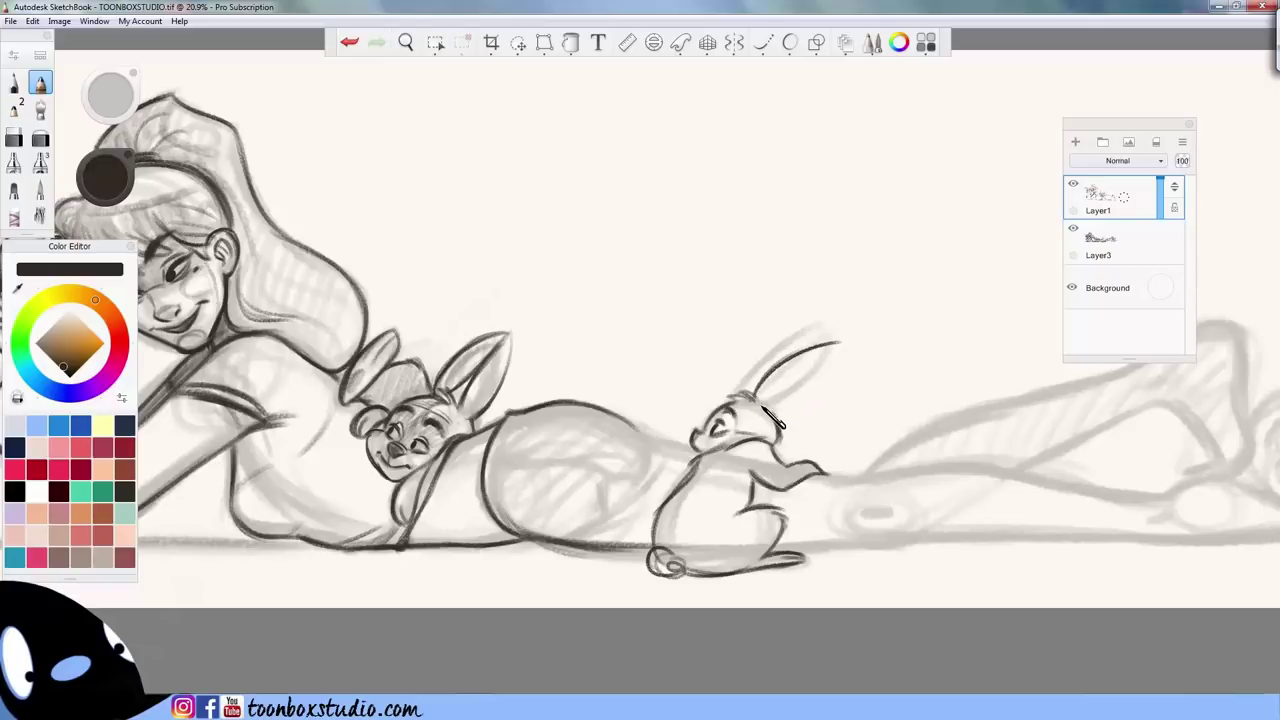
{"action": "left_click_drag", "start_coordinate": [766, 405], "coordinate": [828, 351]}
{"action": "left_click_drag", "start_coordinate": [767, 405], "coordinate": [820, 377]}
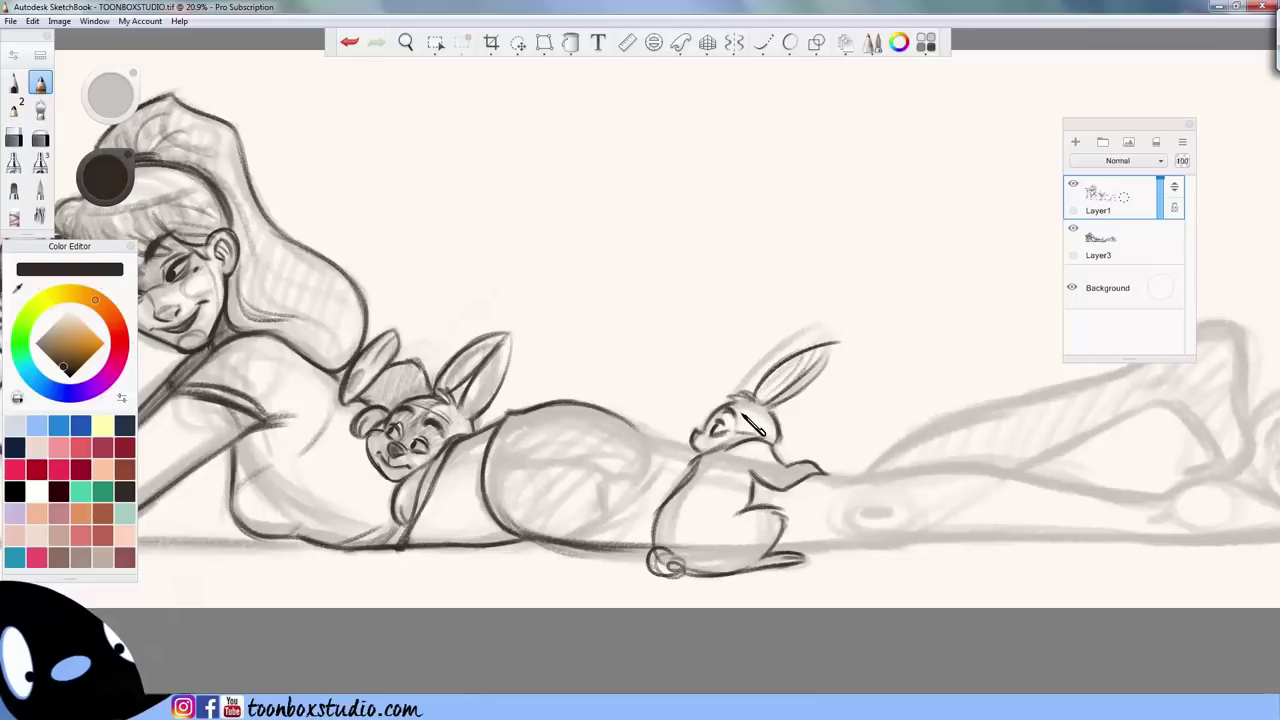
{"action": "key", "text": "ctrl+z"}
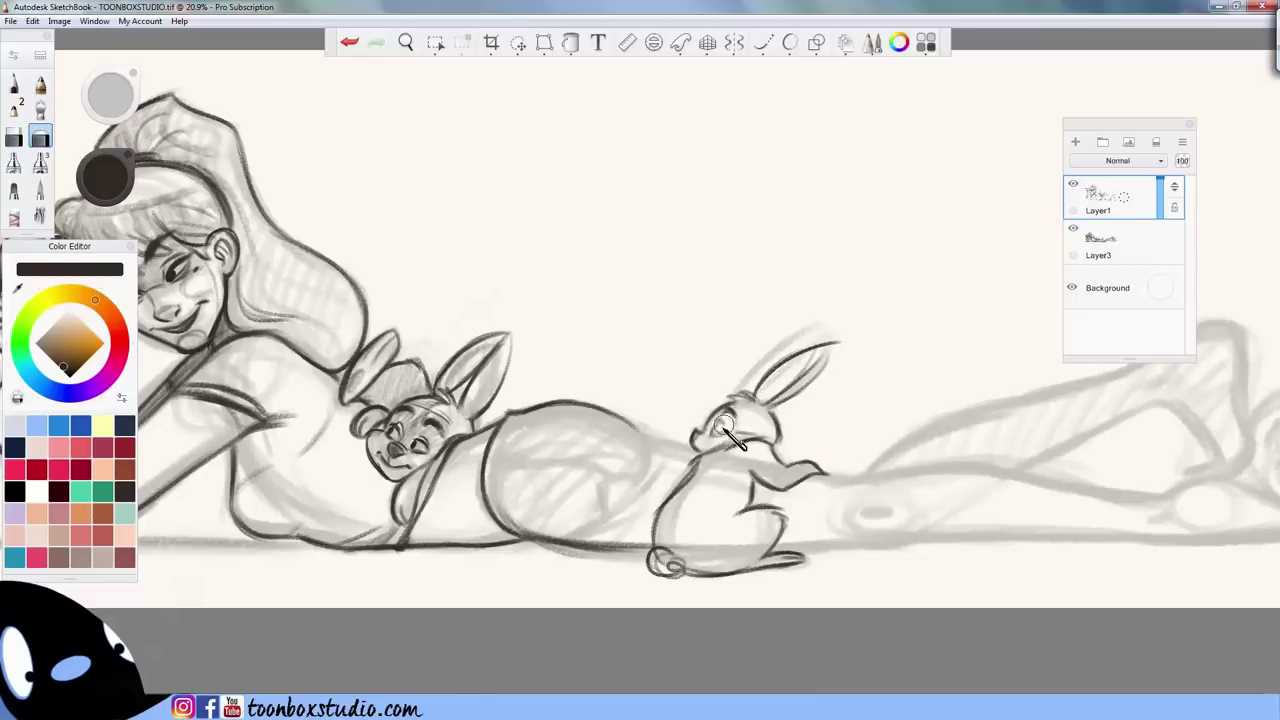
- Redraw the sitting rabbit's nose, eye and mouth in close-up and touch up the top of its head
{"action": "key", "text": "space"}
{"action": "scroll", "coordinate": [757, 395], "scroll_direction": "up", "scroll_amount": 3}
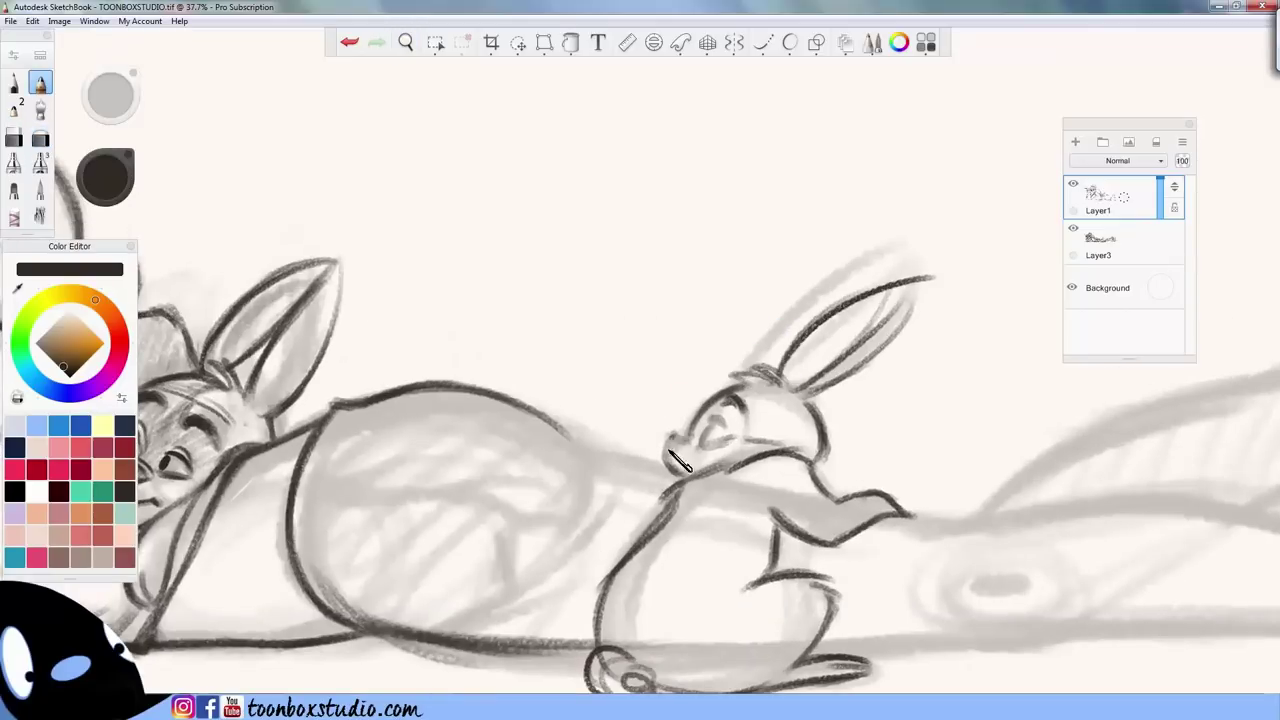
{"action": "left_click_drag", "start_coordinate": [665, 447], "coordinate": [680, 473]}
{"action": "mouse_move", "coordinate": [706, 444]}
{"action": "left_mouse_down"}
{"action": "mouse_move", "coordinate": [713, 430]}
{"action": "mouse_move", "coordinate": [730, 442]}
{"action": "left_mouse_up"}
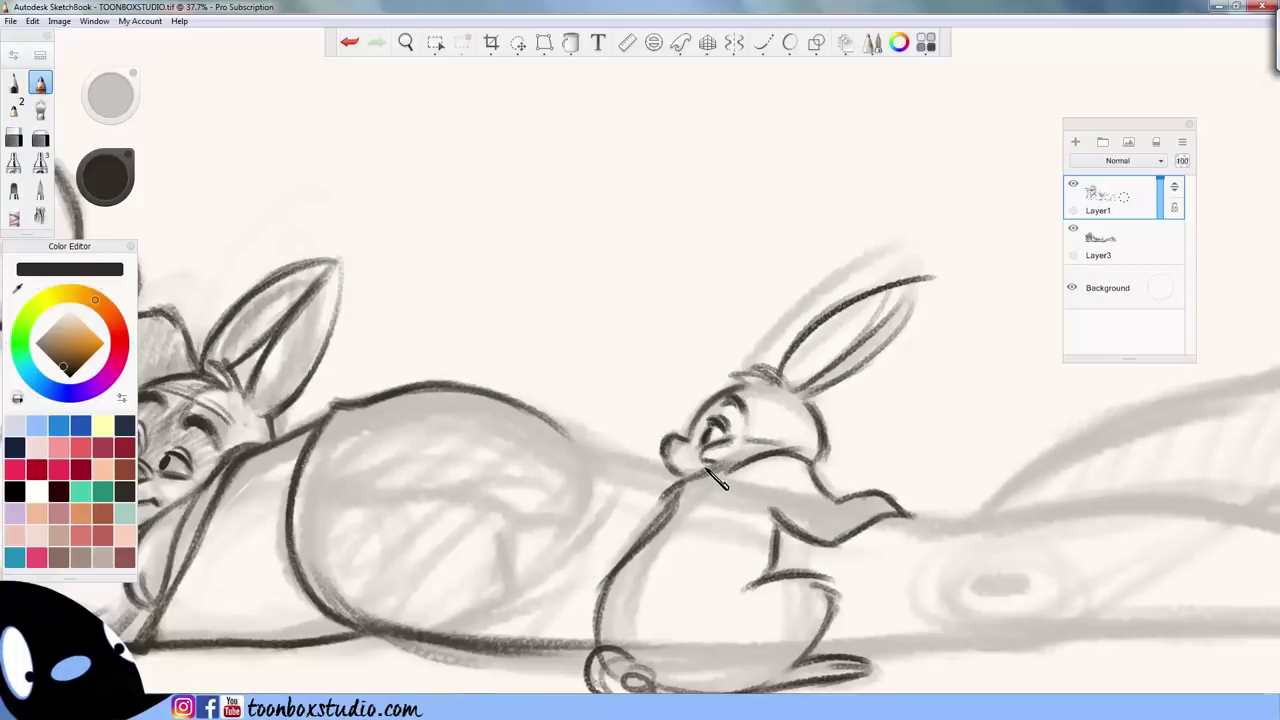
{"action": "left_click_drag", "start_coordinate": [674, 467], "coordinate": [698, 473]}
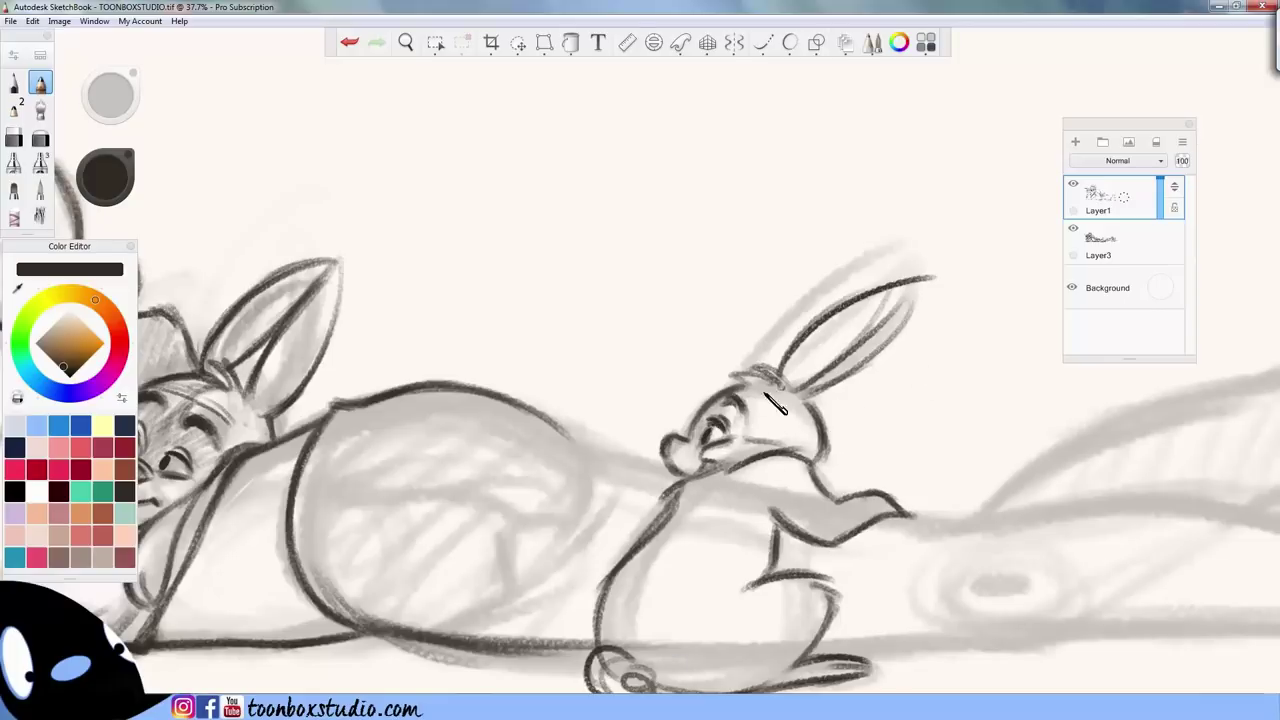
{"action": "mouse_move", "coordinate": [763, 393]}
{"action": "left_mouse_down"}
{"action": "mouse_move", "coordinate": [790, 408]}
{"action": "mouse_move", "coordinate": [774, 440]}
{"action": "mouse_move", "coordinate": [819, 463]}
{"action": "mouse_move", "coordinate": [847, 435]}
{"action": "mouse_move", "coordinate": [834, 485]}
{"action": "mouse_move", "coordinate": [832, 382]}
{"action": "mouse_move", "coordinate": [862, 385]}
{"action": "mouse_move", "coordinate": [776, 444]}
{"action": "mouse_move", "coordinate": [765, 428]}
{"action": "mouse_move", "coordinate": [750, 506]}
{"action": "mouse_move", "coordinate": [782, 530]}
{"action": "mouse_move", "coordinate": [769, 537]}
{"action": "mouse_move", "coordinate": [790, 561]}
{"action": "mouse_move", "coordinate": [846, 603]}
{"action": "left_mouse_up"}
{"action": "key", "text": "space"}
{"action": "key", "text": "bracketleft"}
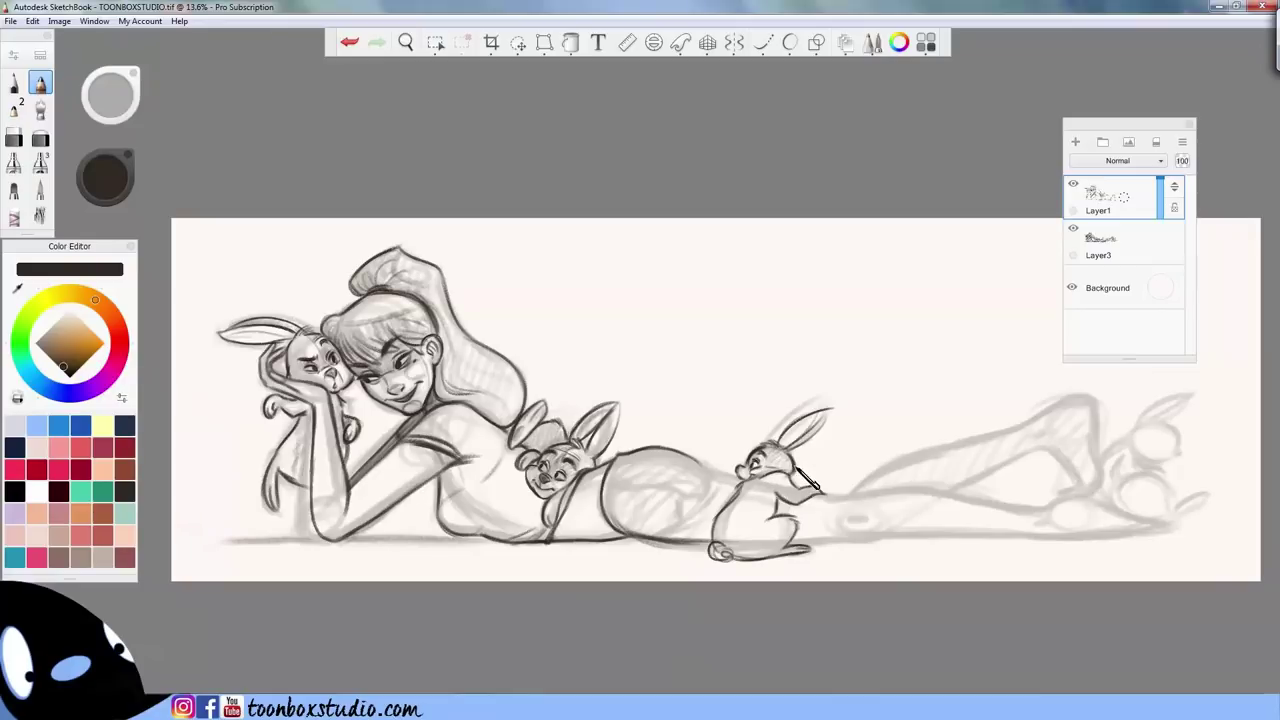
- Lasso the sitting rabbit's ear, rotate it down behind the head, and clean up the lines where they join
{"action": "left_click", "coordinate": [518, 42]}
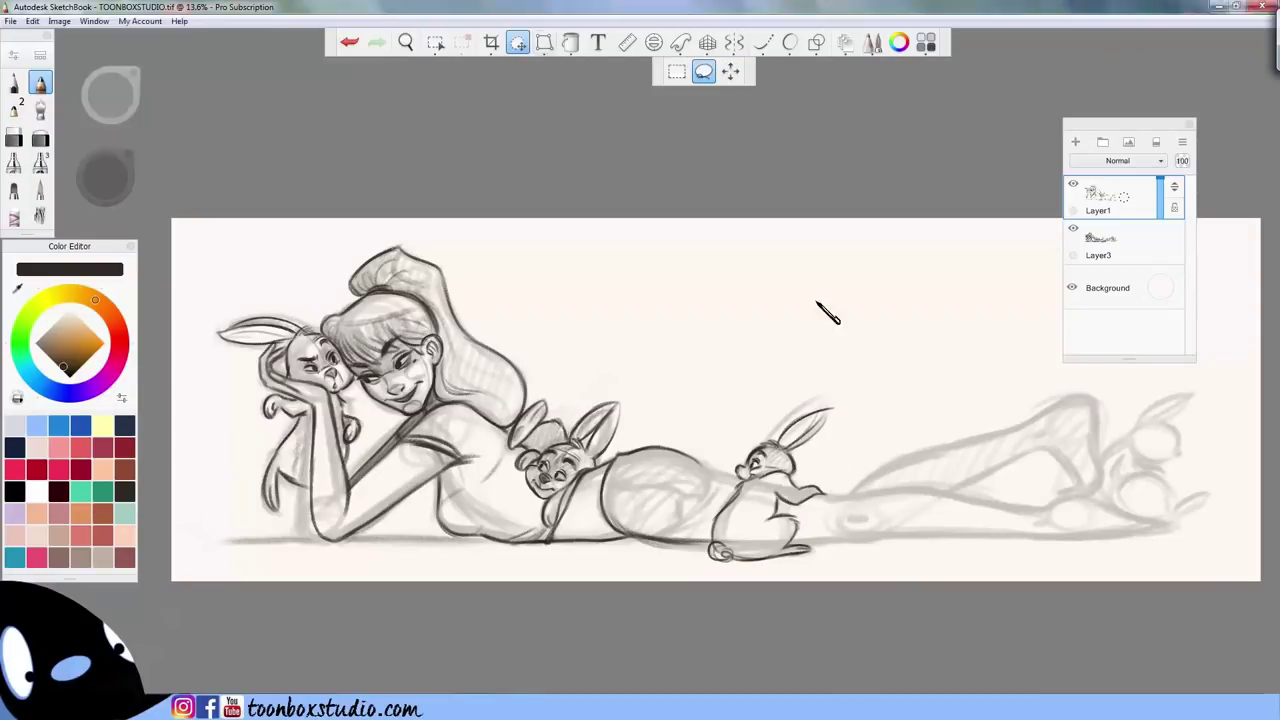
{"action": "left_click_drag", "start_coordinate": [834, 438], "coordinate": [800, 450]}
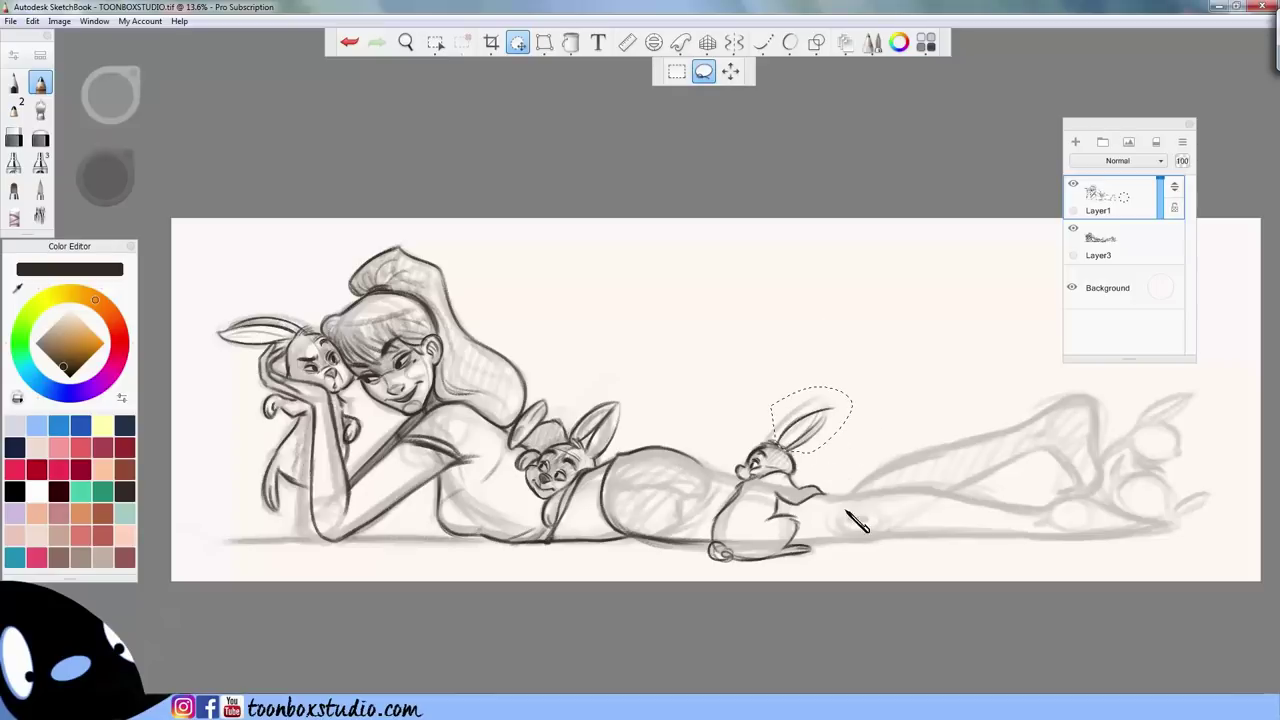
{"action": "left_click", "coordinate": [874, 560]}
{"action": "left_click_drag", "start_coordinate": [877, 590], "coordinate": [733, 674]}
{"action": "left_click_drag", "start_coordinate": [867, 586], "coordinate": [838, 689]}
{"action": "left_click_drag", "start_coordinate": [897, 596], "coordinate": [892, 598]}
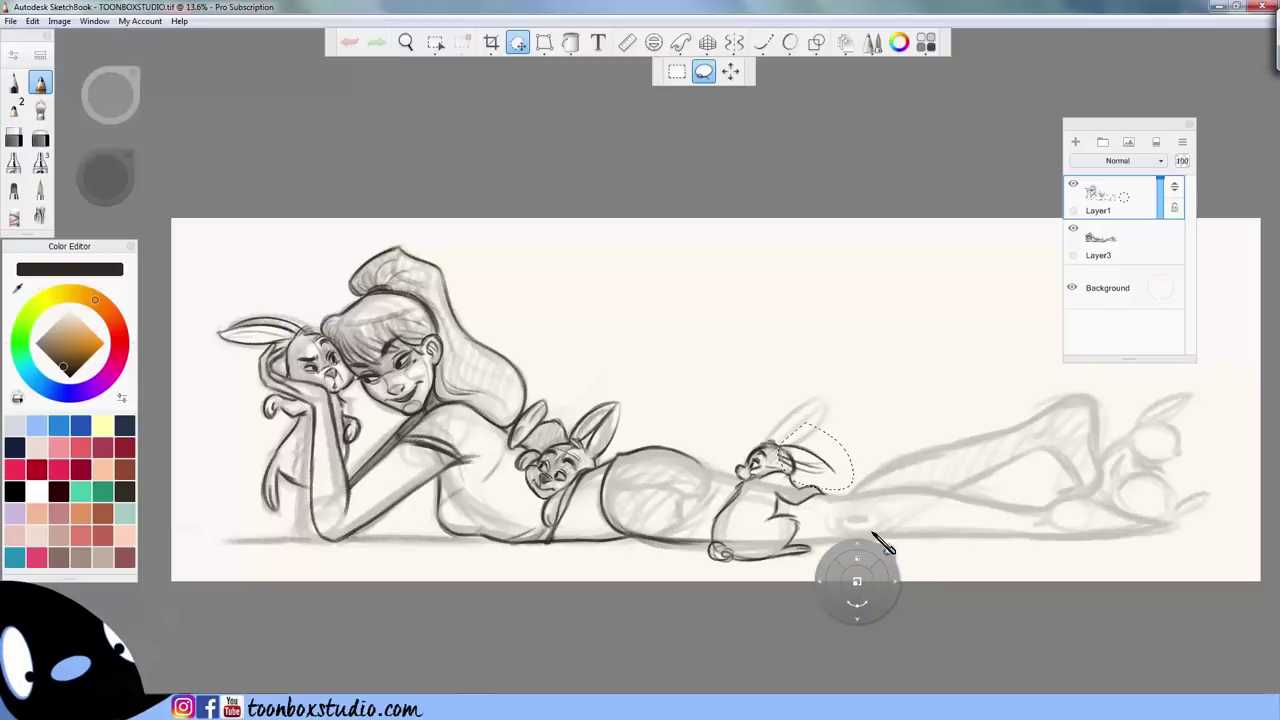
{"action": "left_click", "coordinate": [878, 543]}
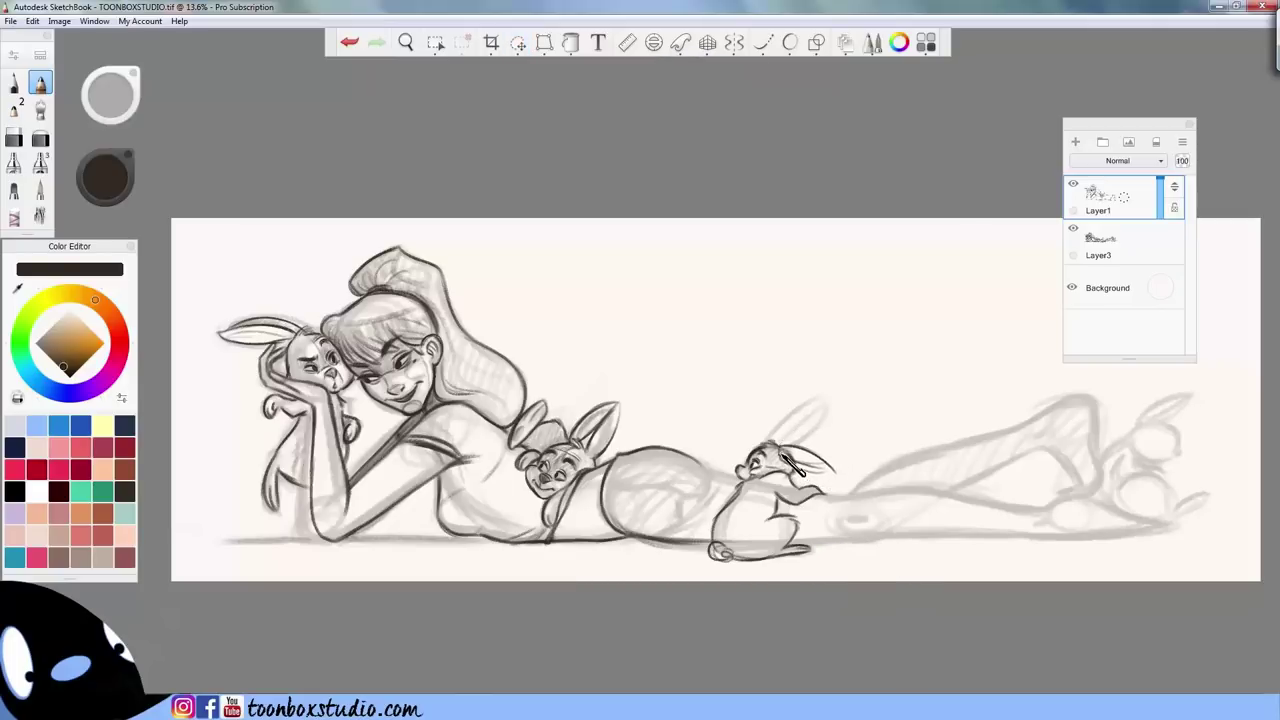
{"action": "key", "text": "e"}
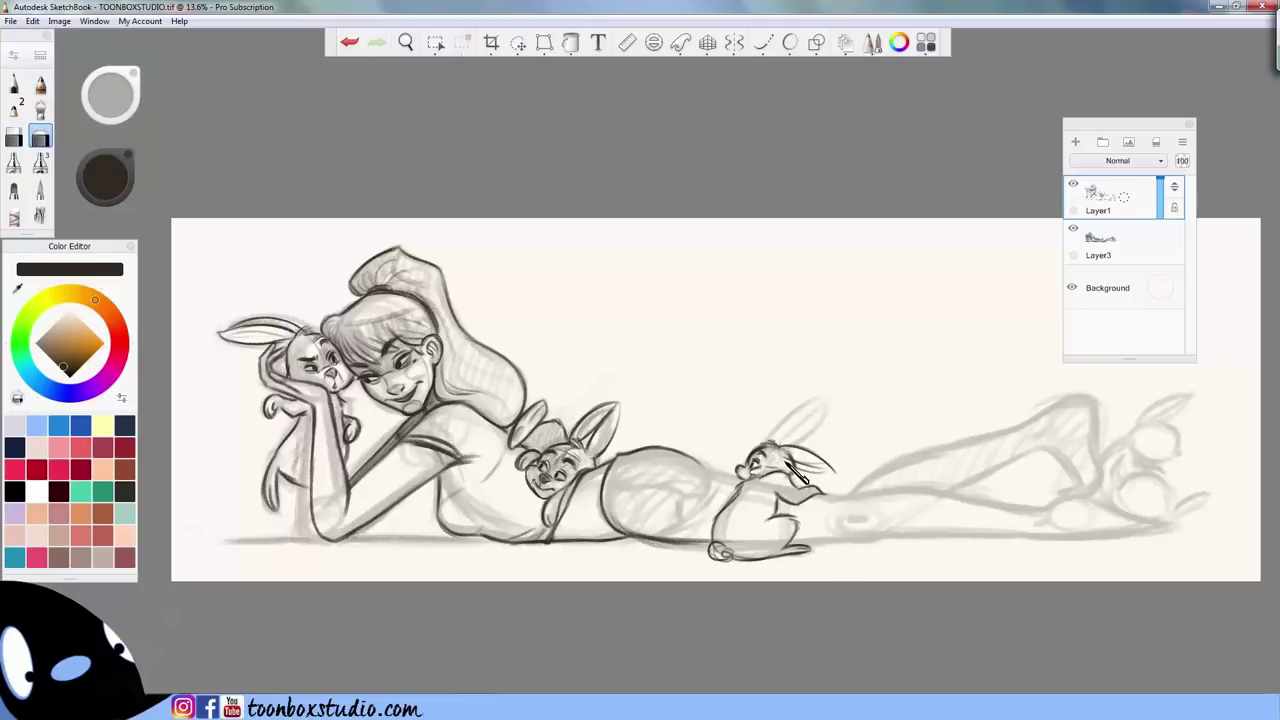
{"action": "key", "text": "e"}
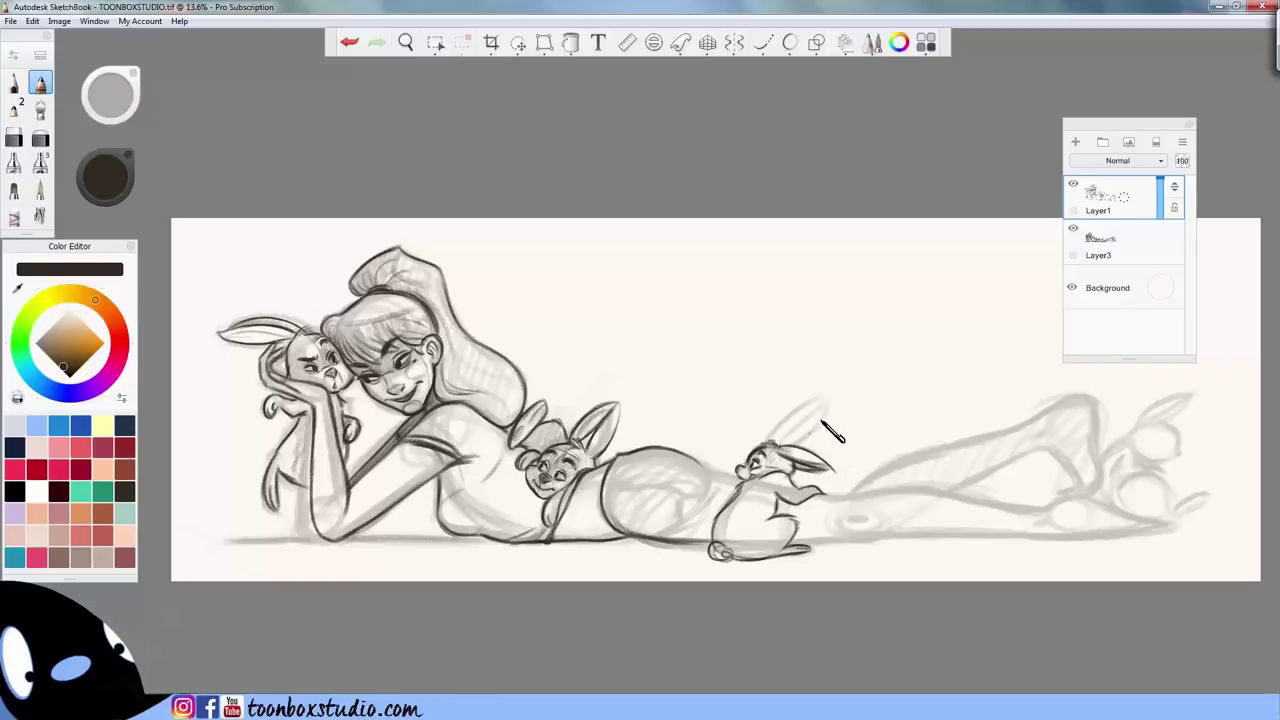
- Lasso the sitting rabbit's head and ear, tilt the head upward and shift it slightly toward the woman's hip
{"action": "left_click", "coordinate": [518, 42]}
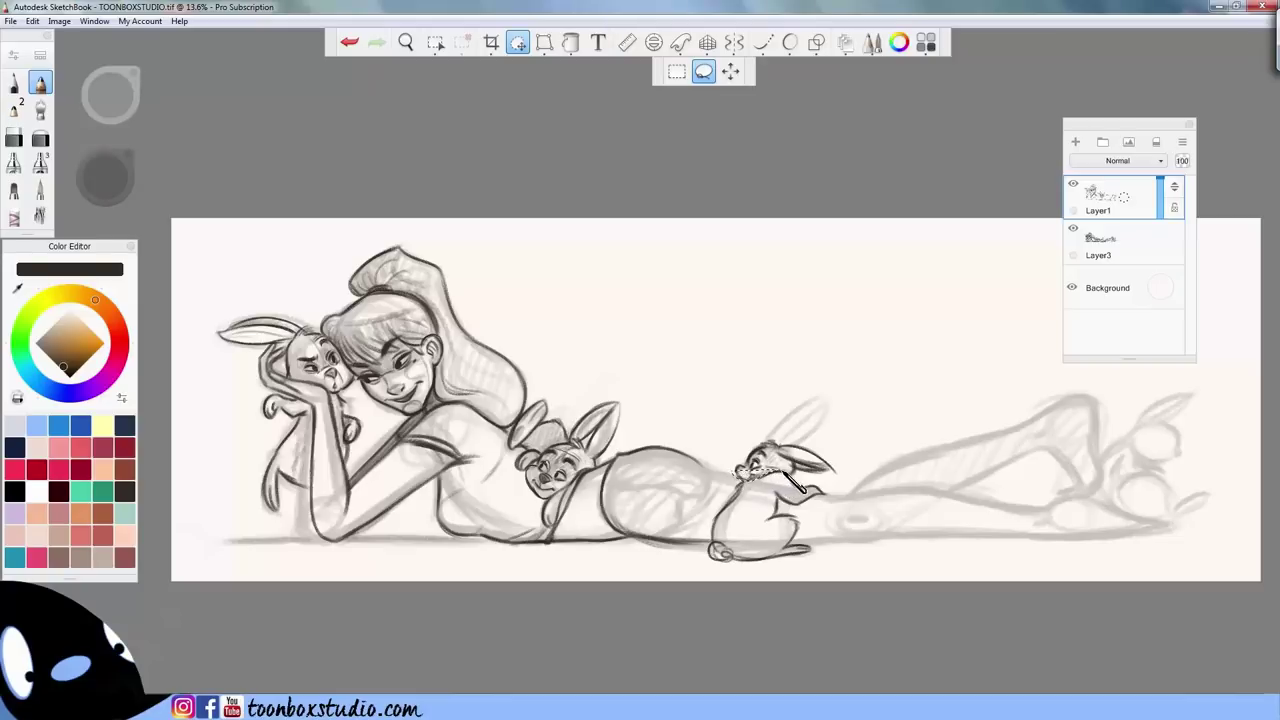
{"action": "mouse_move", "coordinate": [798, 480]}
{"action": "left_mouse_down"}
{"action": "mouse_move", "coordinate": [850, 476]}
{"action": "mouse_move", "coordinate": [810, 435]}
{"action": "mouse_move", "coordinate": [758, 427]}
{"action": "mouse_move", "coordinate": [731, 451]}
{"action": "left_mouse_up"}
{"action": "key", "text": "v"}
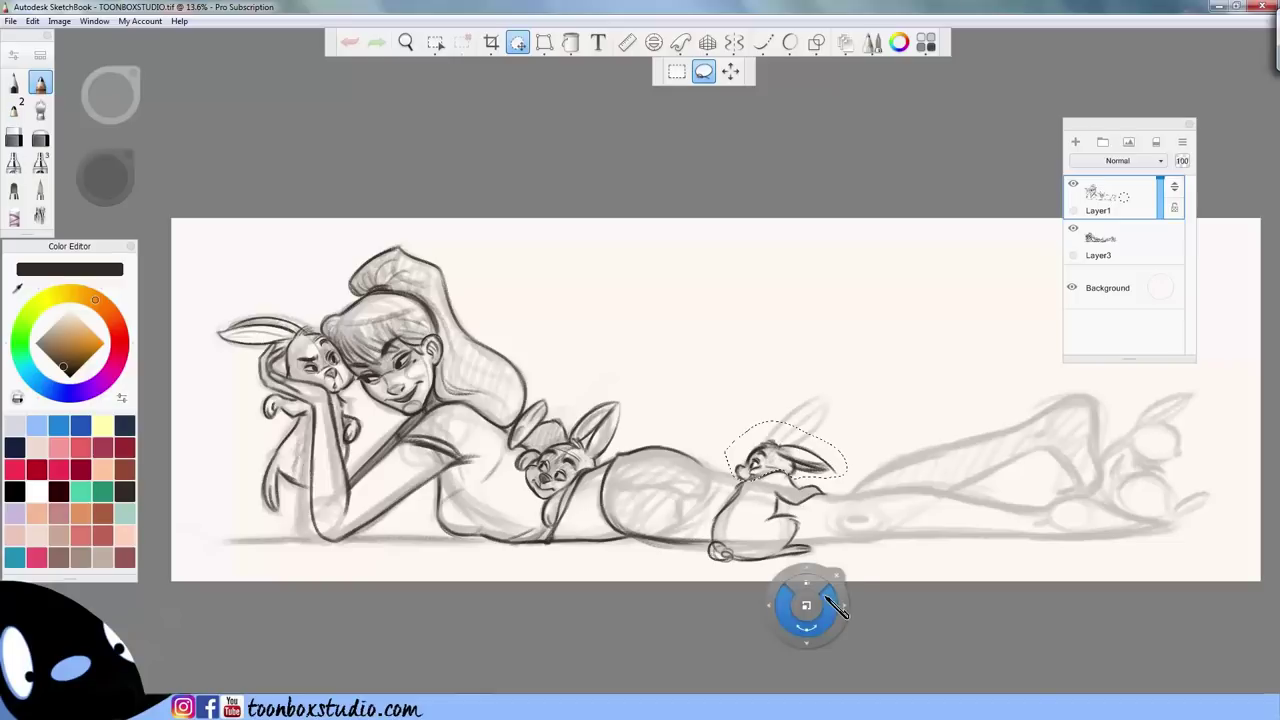
{"action": "mouse_move", "coordinate": [808, 606]}
{"action": "left_mouse_down"}
{"action": "mouse_move", "coordinate": [846, 646]}
{"action": "mouse_move", "coordinate": [857, 594]}
{"action": "mouse_move", "coordinate": [851, 583]}
{"action": "mouse_move", "coordinate": [848, 618]}
{"action": "mouse_move", "coordinate": [800, 640]}
{"action": "mouse_move", "coordinate": [835, 670]}
{"action": "mouse_move", "coordinate": [831, 654]}
{"action": "mouse_move", "coordinate": [826, 663]}
{"action": "left_mouse_up"}
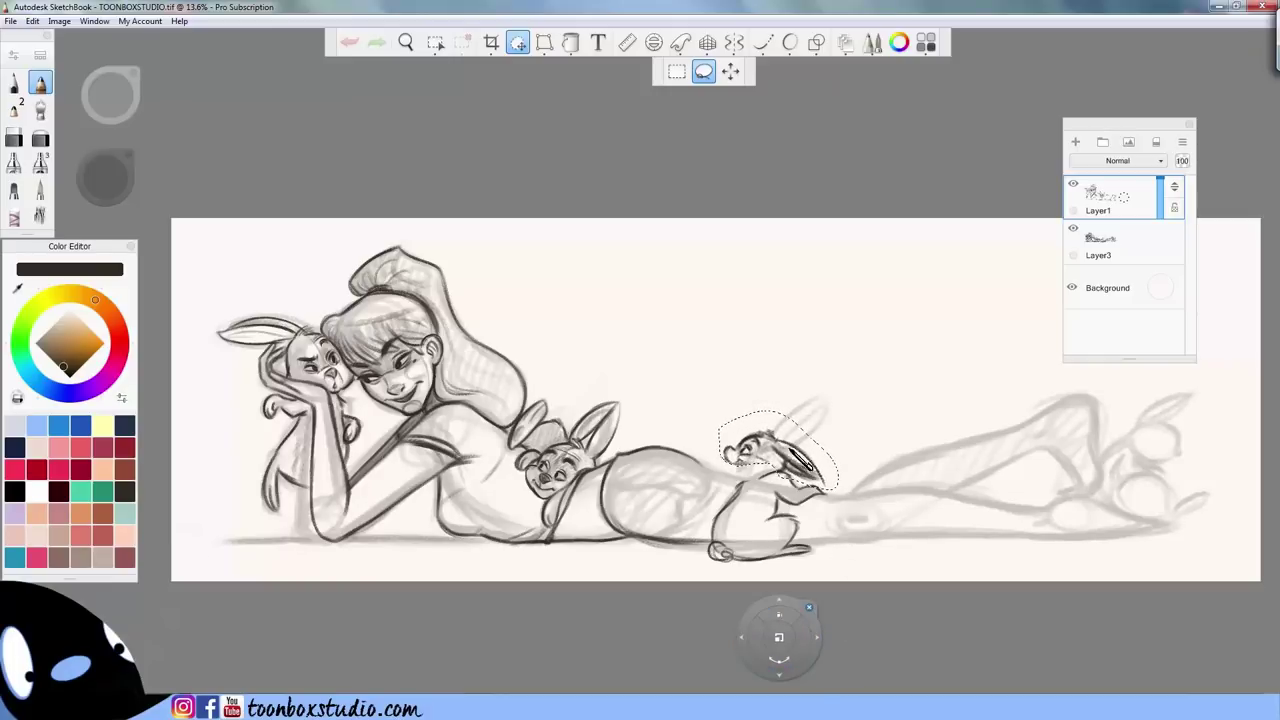
{"action": "key", "text": "Return"}
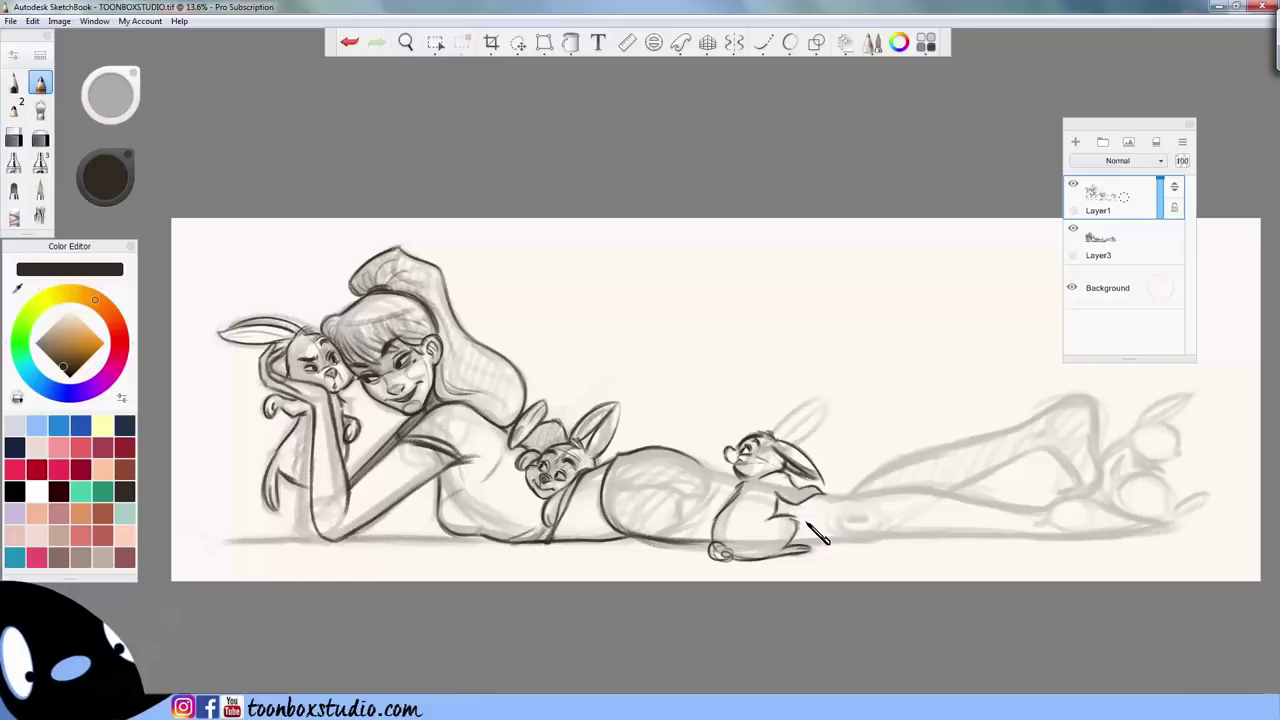
- Rework the sitting rabbit's neck and body lines, and extend the woman's upper hip contour to meet the rabbit
{"action": "key", "text": "e"}
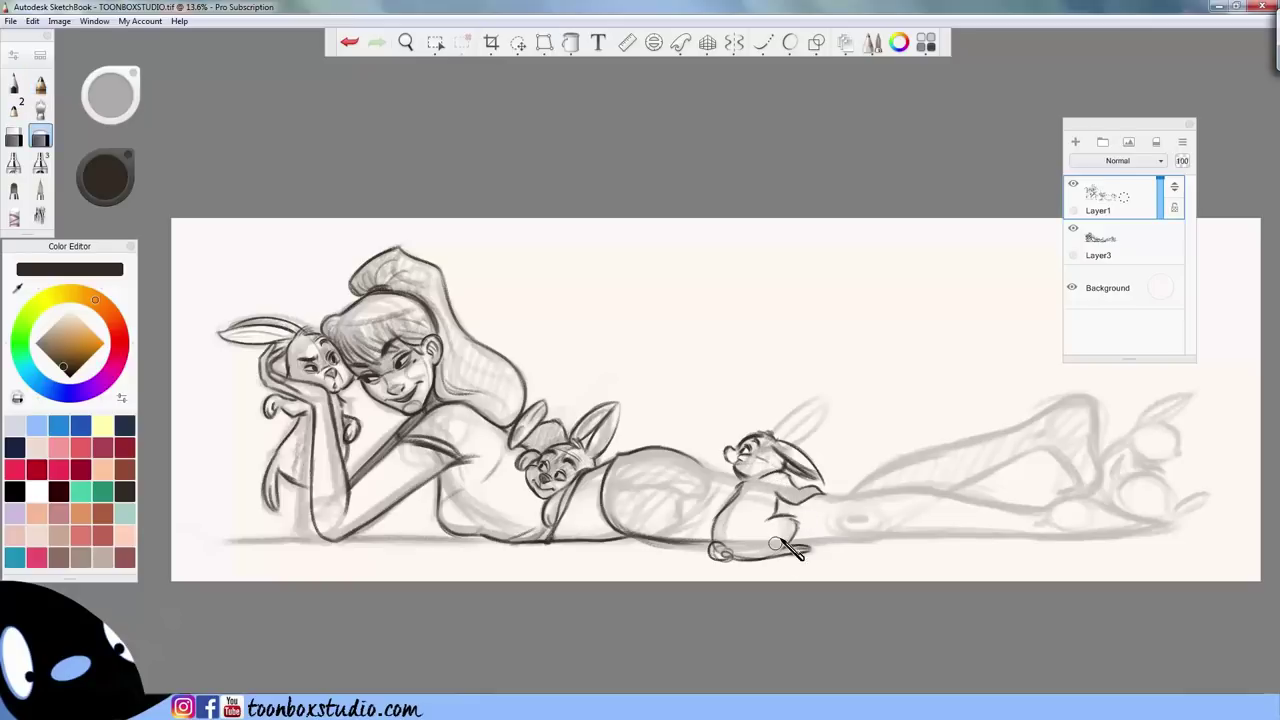
{"action": "key", "text": "e"}
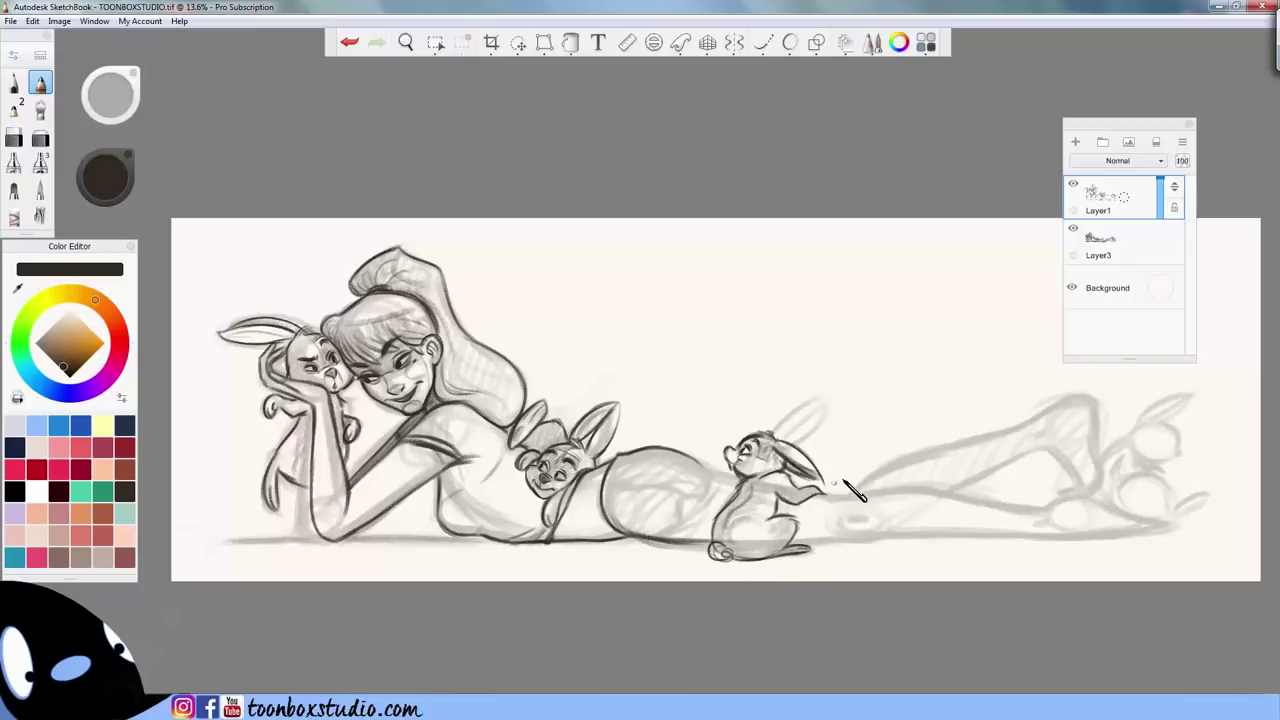
{"action": "key", "text": "b"}
{"action": "mouse_move", "coordinate": [702, 466]}
{"action": "left_mouse_down"}
{"action": "mouse_move", "coordinate": [736, 478]}
{"action": "mouse_move", "coordinate": [719, 476]}
{"action": "left_mouse_up"}
{"action": "key", "text": "b"}
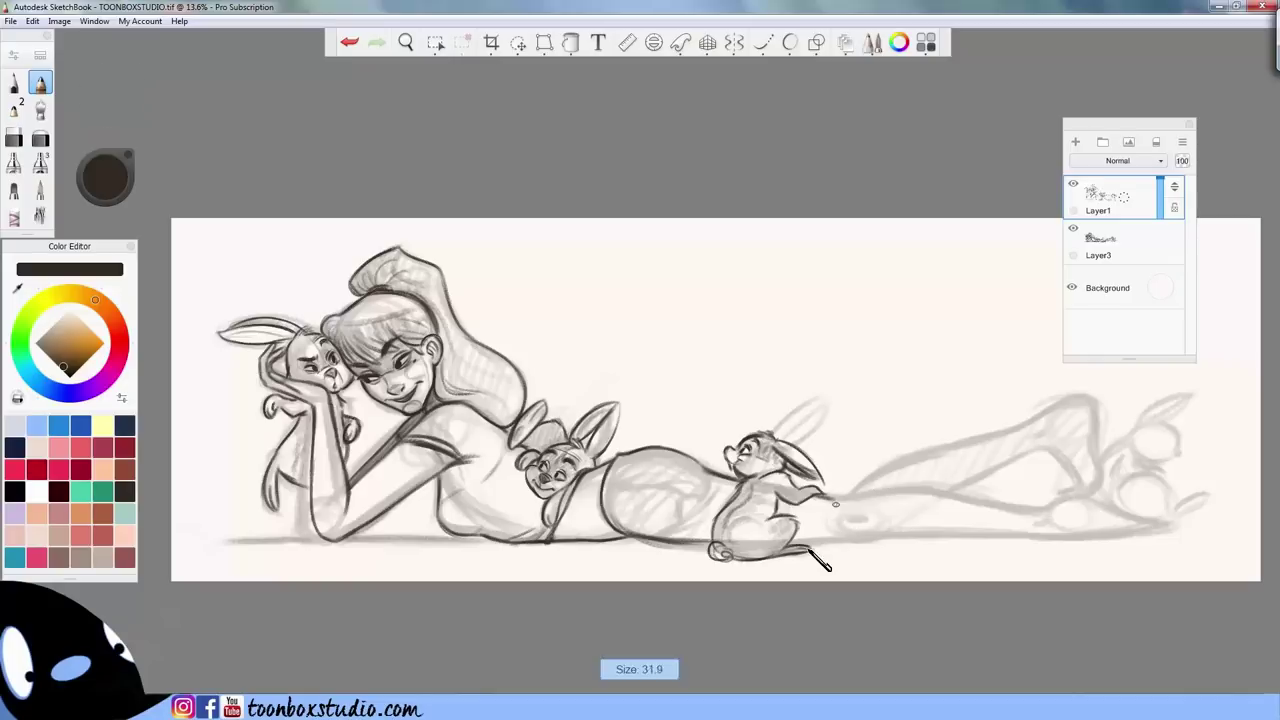
- Outline the woman's outstretched leg along the ground, from behind the rabbit through the knee to the heel and toes
{"action": "mouse_move", "coordinate": [818, 494]}
{"action": "left_mouse_down"}
{"action": "mouse_move", "coordinate": [869, 499]}
{"action": "mouse_move", "coordinate": [831, 501]}
{"action": "mouse_move", "coordinate": [925, 490]}
{"action": "mouse_move", "coordinate": [861, 500]}
{"action": "mouse_move", "coordinate": [978, 505]}
{"action": "left_mouse_up"}
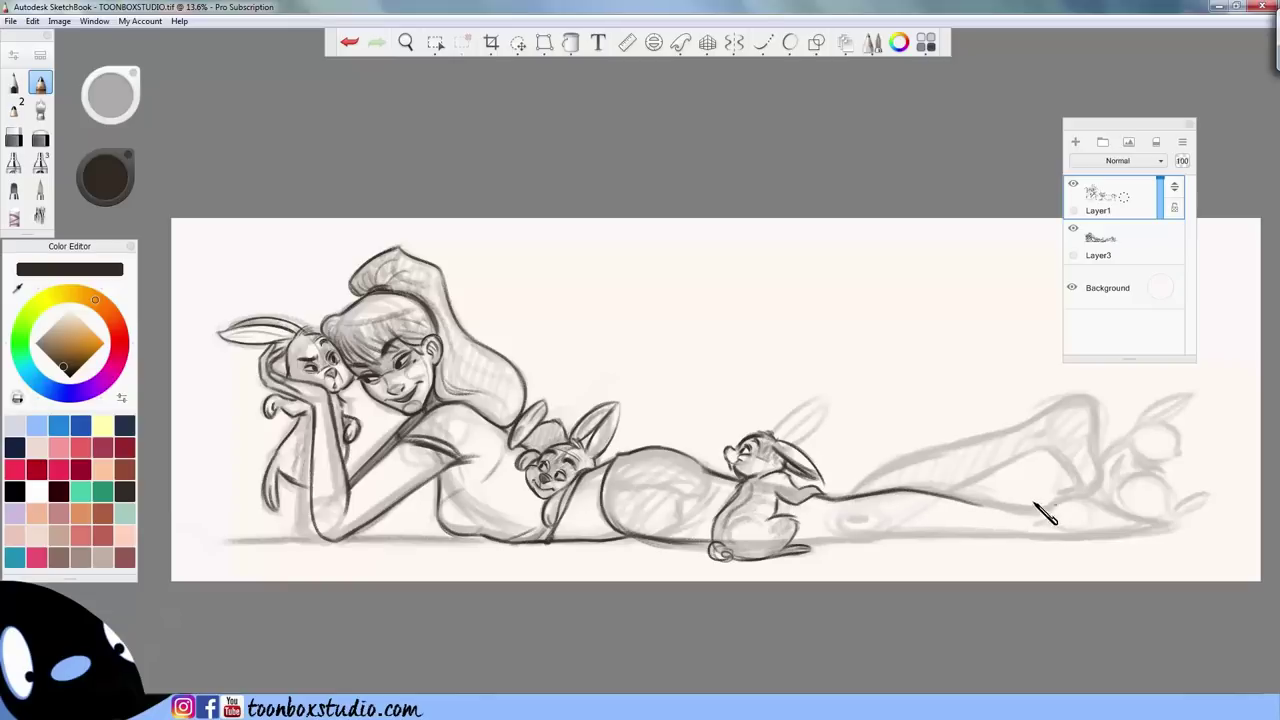
{"action": "mouse_move", "coordinate": [886, 493]}
{"action": "left_mouse_down"}
{"action": "mouse_move", "coordinate": [1016, 502]}
{"action": "mouse_move", "coordinate": [973, 507]}
{"action": "mouse_move", "coordinate": [1023, 514]}
{"action": "mouse_move", "coordinate": [966, 501]}
{"action": "mouse_move", "coordinate": [1042, 512]}
{"action": "mouse_move", "coordinate": [1071, 487]}
{"action": "mouse_move", "coordinate": [1037, 514]}
{"action": "mouse_move", "coordinate": [1088, 499]}
{"action": "mouse_move", "coordinate": [1148, 528]}
{"action": "left_mouse_up"}
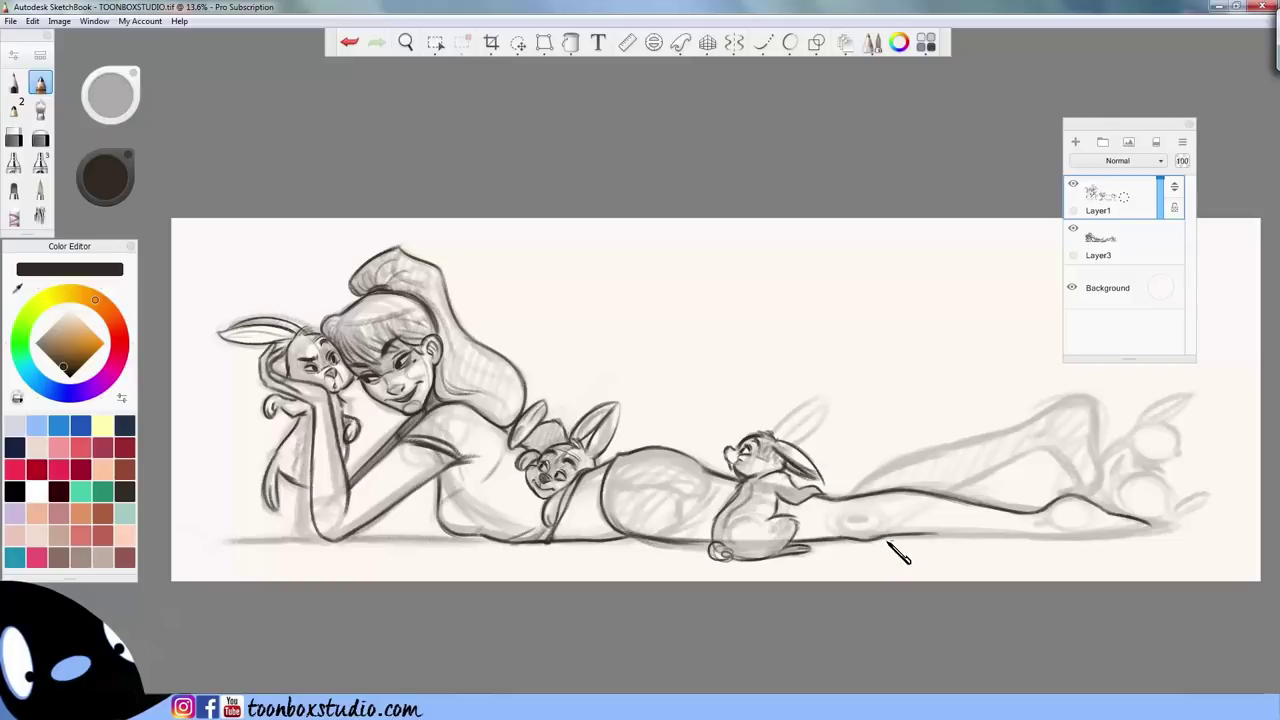
{"action": "mouse_move", "coordinate": [918, 535]}
{"action": "left_mouse_down"}
{"action": "mouse_move", "coordinate": [1166, 527]}
{"action": "mouse_move", "coordinate": [1150, 535]}
{"action": "left_mouse_up"}
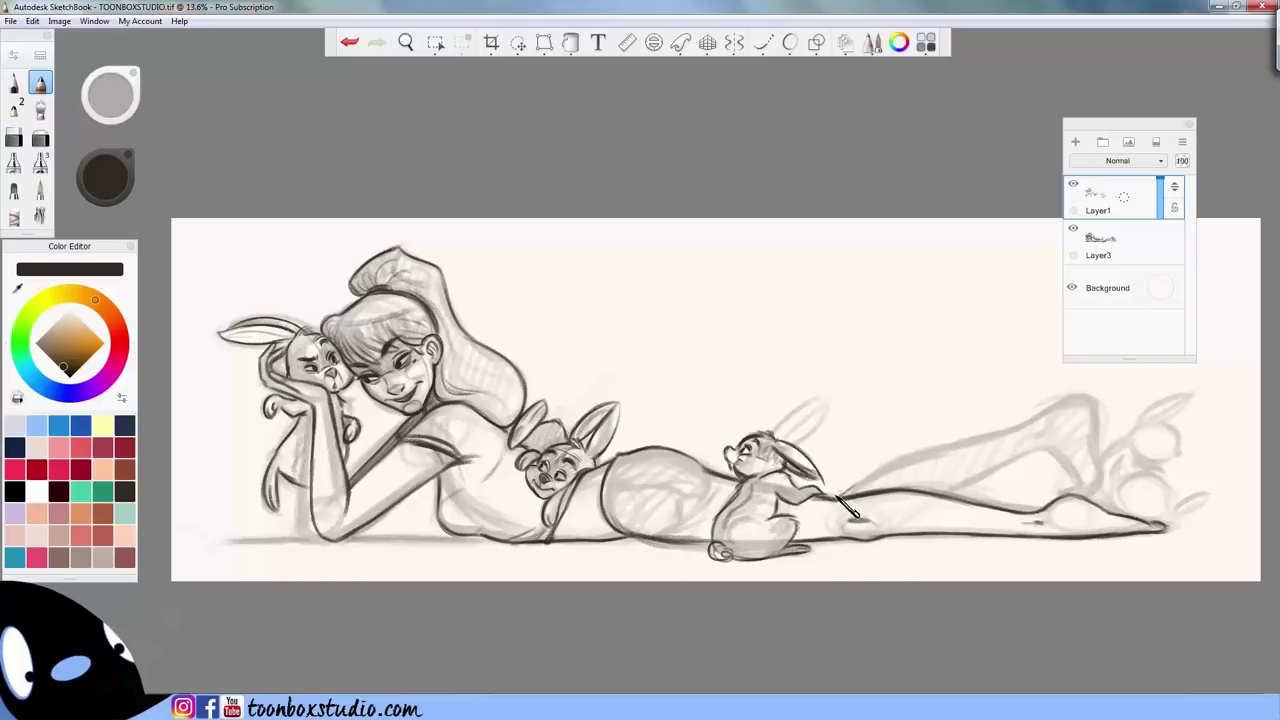
- Outline the woman's bent leg from the knee up to the raised heel and down around the foot to the toes
{"action": "left_click_drag", "start_coordinate": [844, 497], "coordinate": [938, 450]}
{"action": "mouse_move", "coordinate": [873, 477]}
{"action": "left_mouse_down"}
{"action": "mouse_move", "coordinate": [1023, 430]}
{"action": "mouse_move", "coordinate": [1007, 434]}
{"action": "mouse_move", "coordinate": [1065, 397]}
{"action": "mouse_move", "coordinate": [1037, 417]}
{"action": "mouse_move", "coordinate": [1097, 418]}
{"action": "left_mouse_up"}
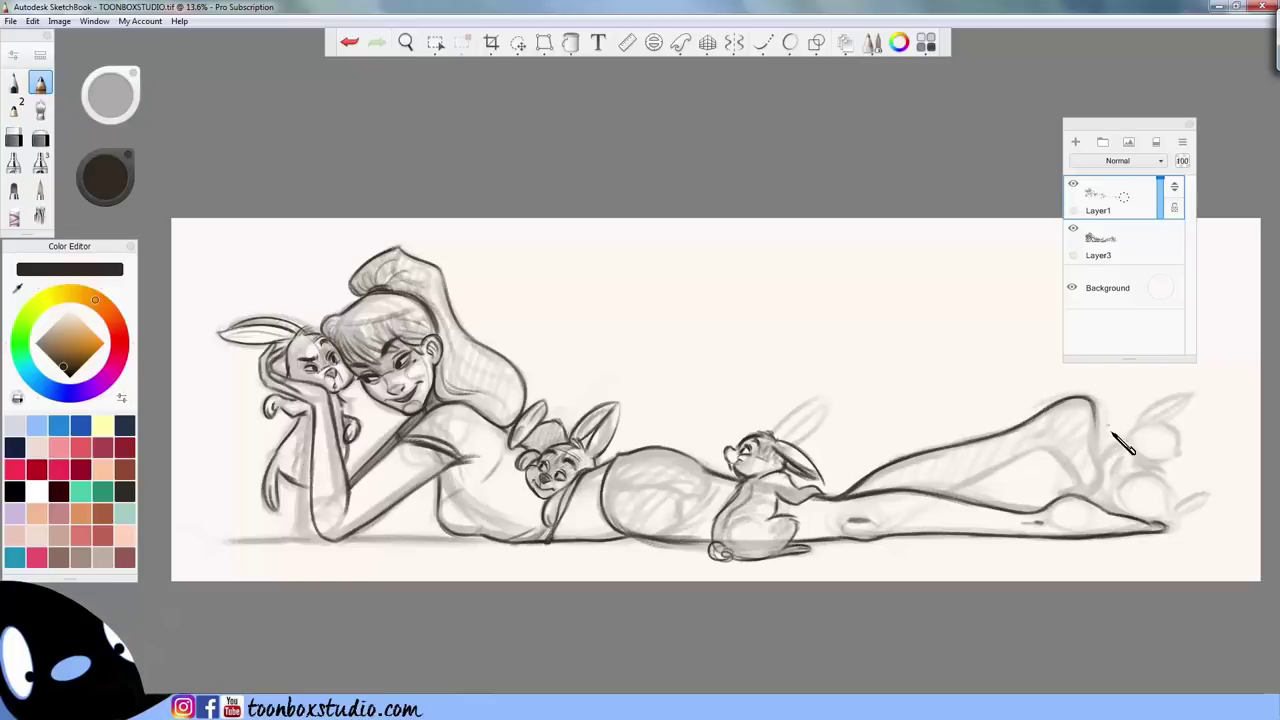
{"action": "left_click_drag", "start_coordinate": [1092, 414], "coordinate": [1106, 482]}
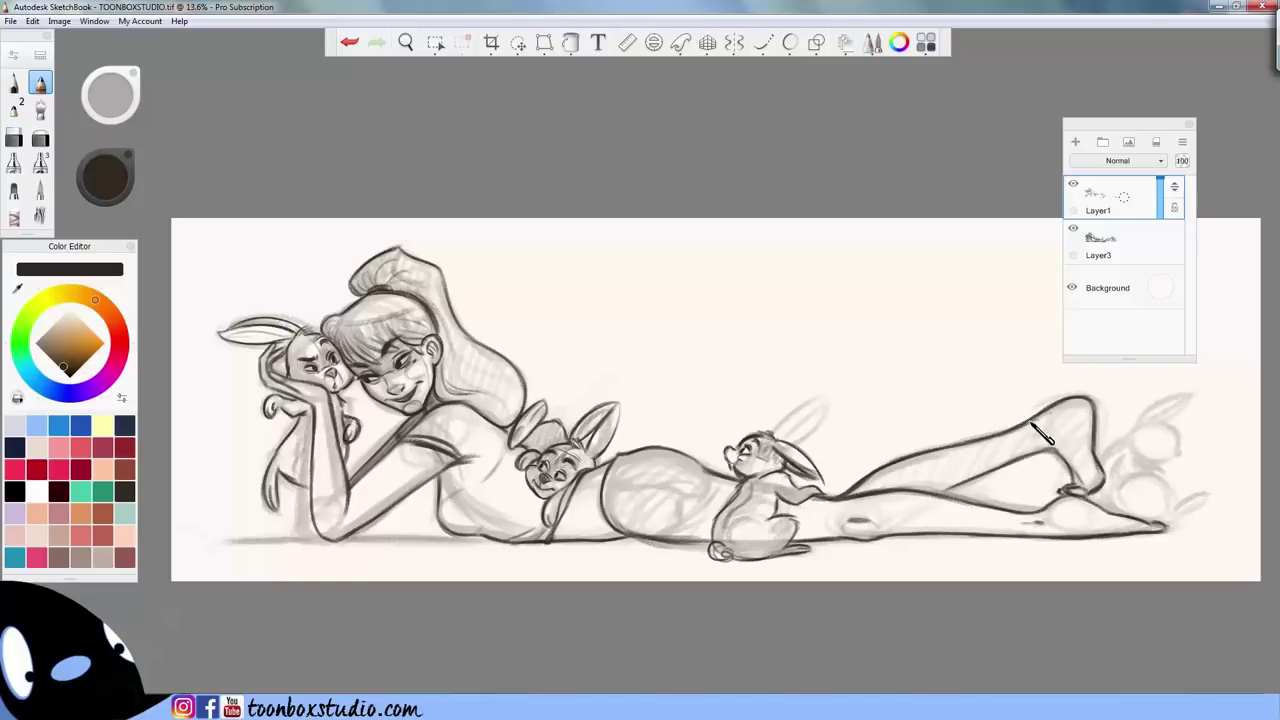
- Redraw the heel and sole contour of the woman's raised foot, erasing the old outer line
{"action": "left_click_drag", "start_coordinate": [1070, 402], "coordinate": [1086, 430]}
{"action": "key", "text": "e"}
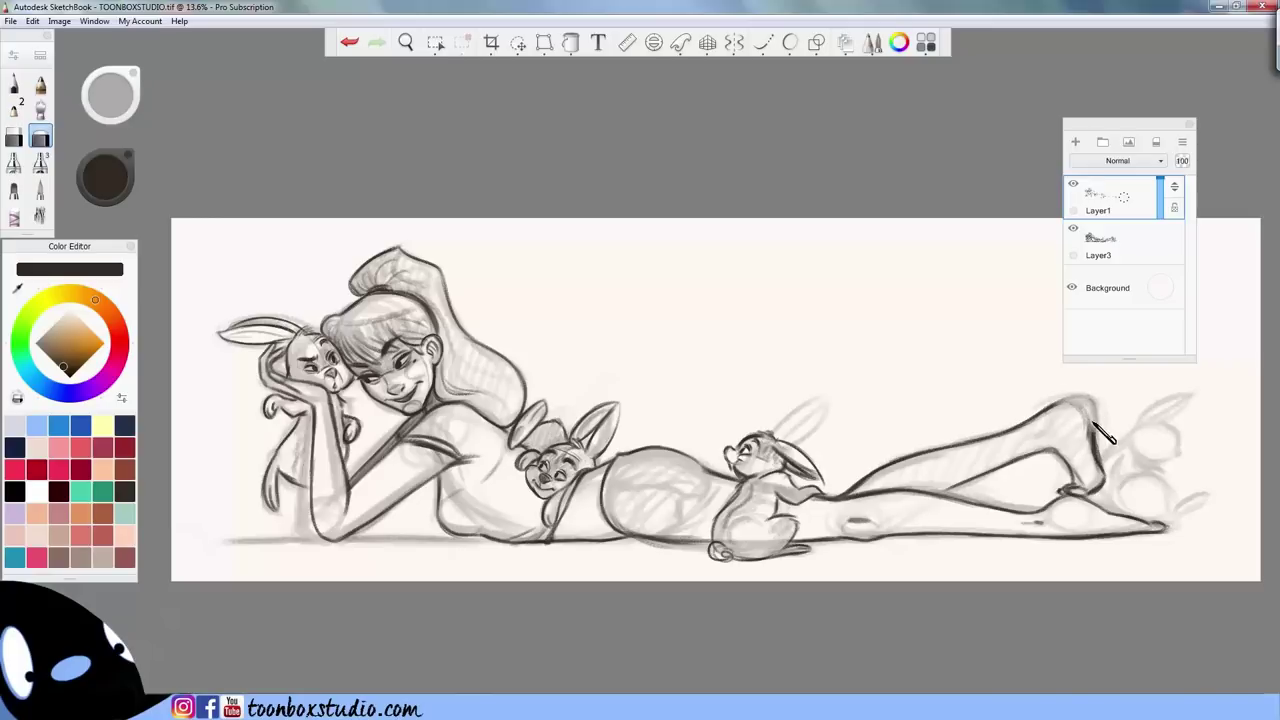
{"action": "key", "text": "e"}
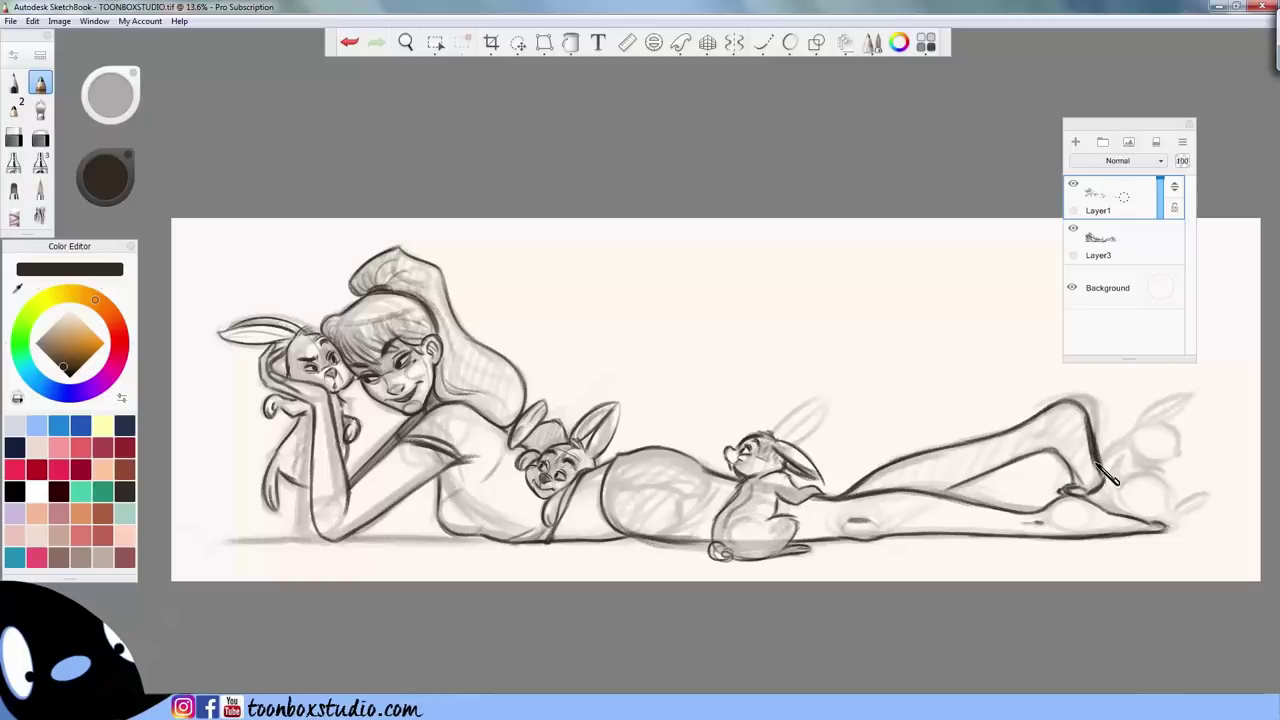
- Erase the leftover rough sketch around the raised heel on Layer3, and return to Layer1
{"action": "key", "text": "e"}
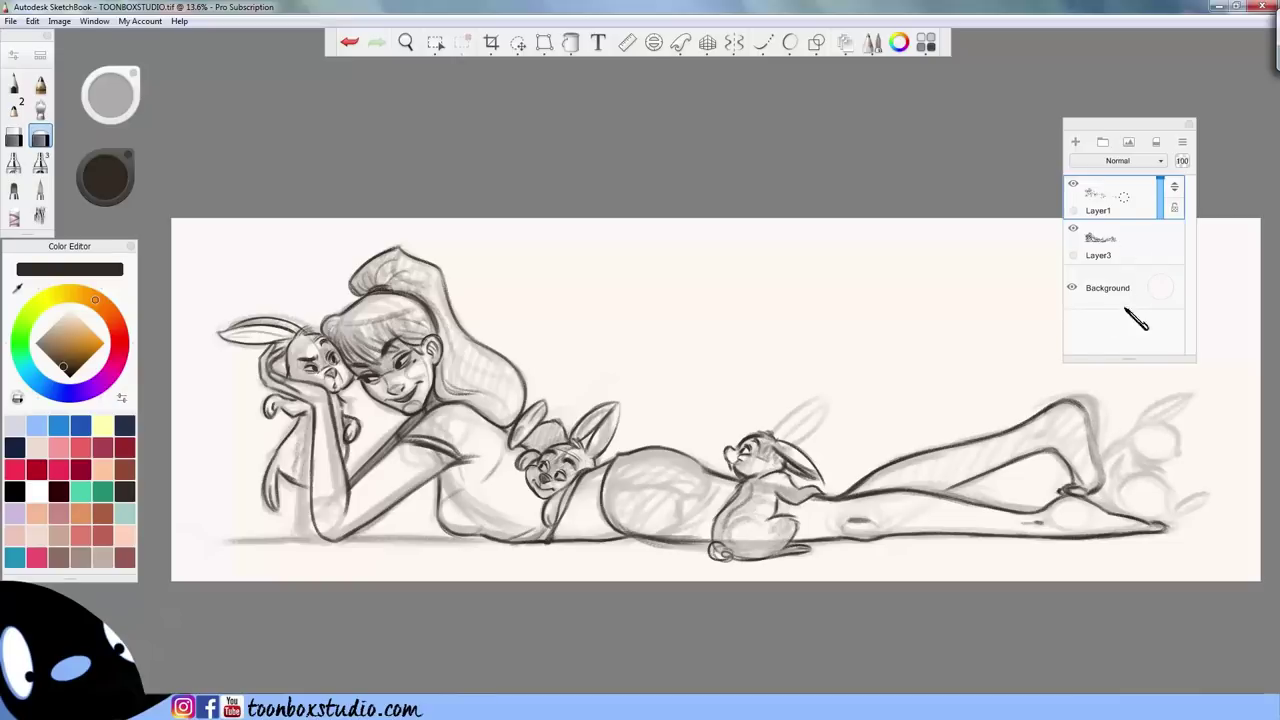
{"action": "left_click", "coordinate": [1135, 252]}
{"action": "left_click_drag", "start_coordinate": [1100, 402], "coordinate": [1100, 425]}
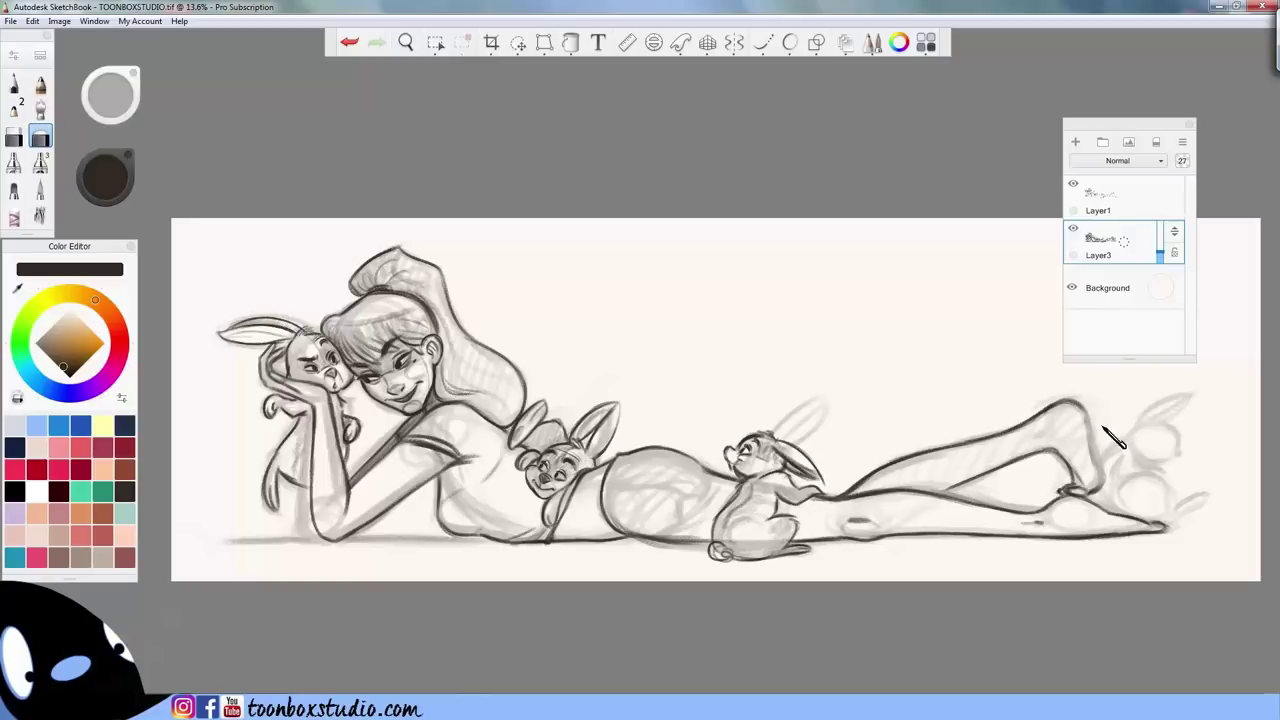
{"action": "key", "text": "e"}
{"action": "left_click", "coordinate": [1110, 200]}
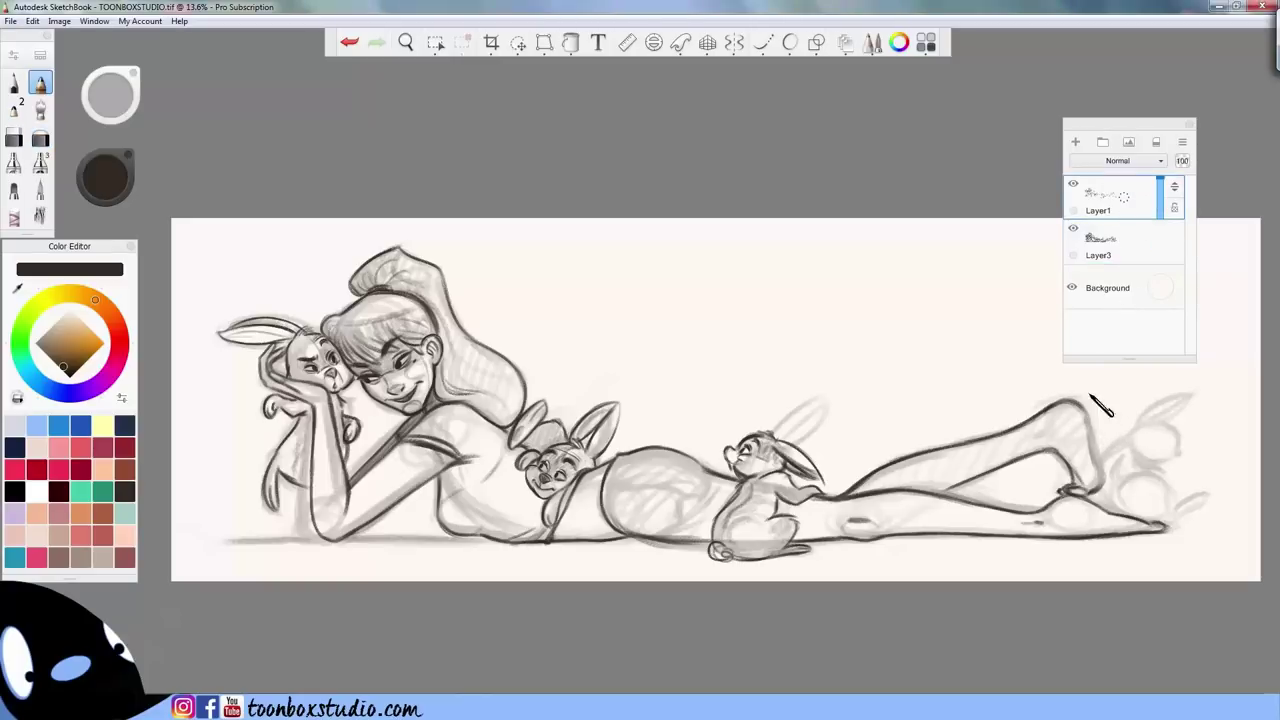
- Darken the raised foot's sole, ankle and calf lines, extend the line under the knee, and clean up around the toes
{"action": "left_click_drag", "start_coordinate": [1083, 407], "coordinate": [1092, 495]}
{"action": "mouse_move", "coordinate": [1074, 413]}
{"action": "left_mouse_down"}
{"action": "mouse_move", "coordinate": [1040, 420]}
{"action": "mouse_move", "coordinate": [1042, 442]}
{"action": "mouse_move", "coordinate": [924, 466]}
{"action": "mouse_move", "coordinate": [955, 460]}
{"action": "left_mouse_up"}
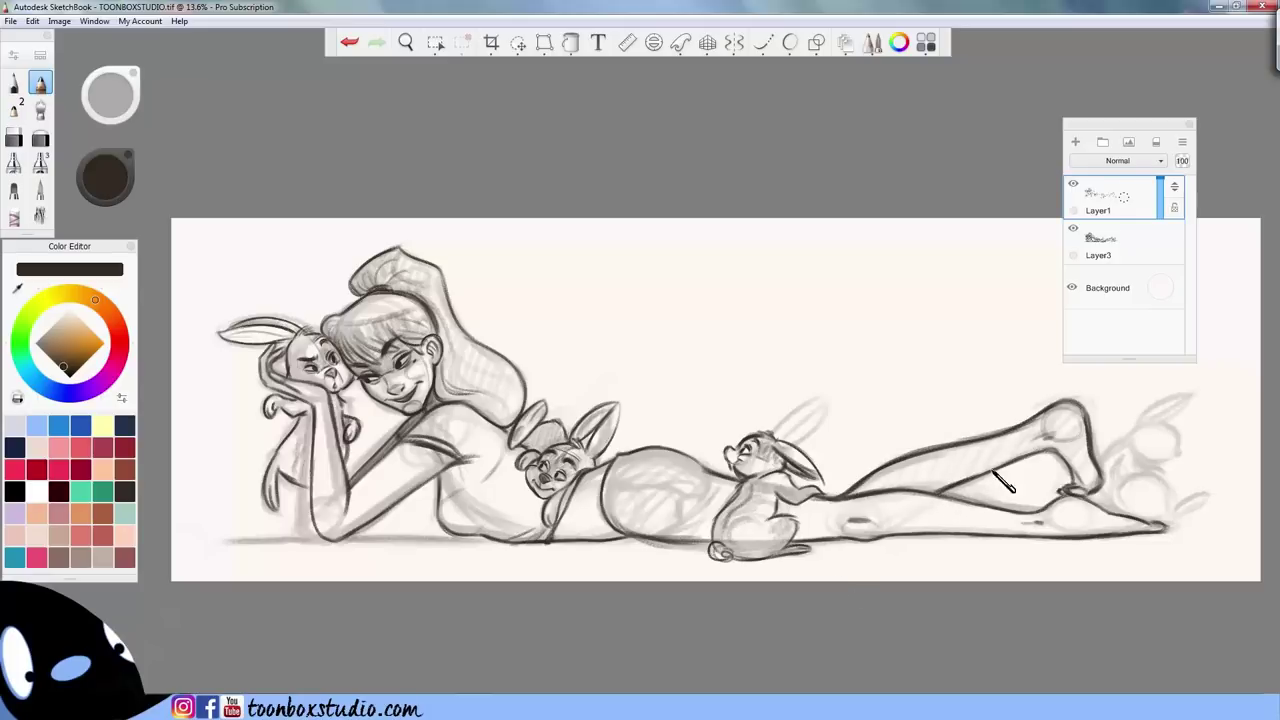
{"action": "key", "text": "ctrl+z"}
{"action": "left_click_drag", "start_coordinate": [952, 489], "coordinate": [938, 492]}
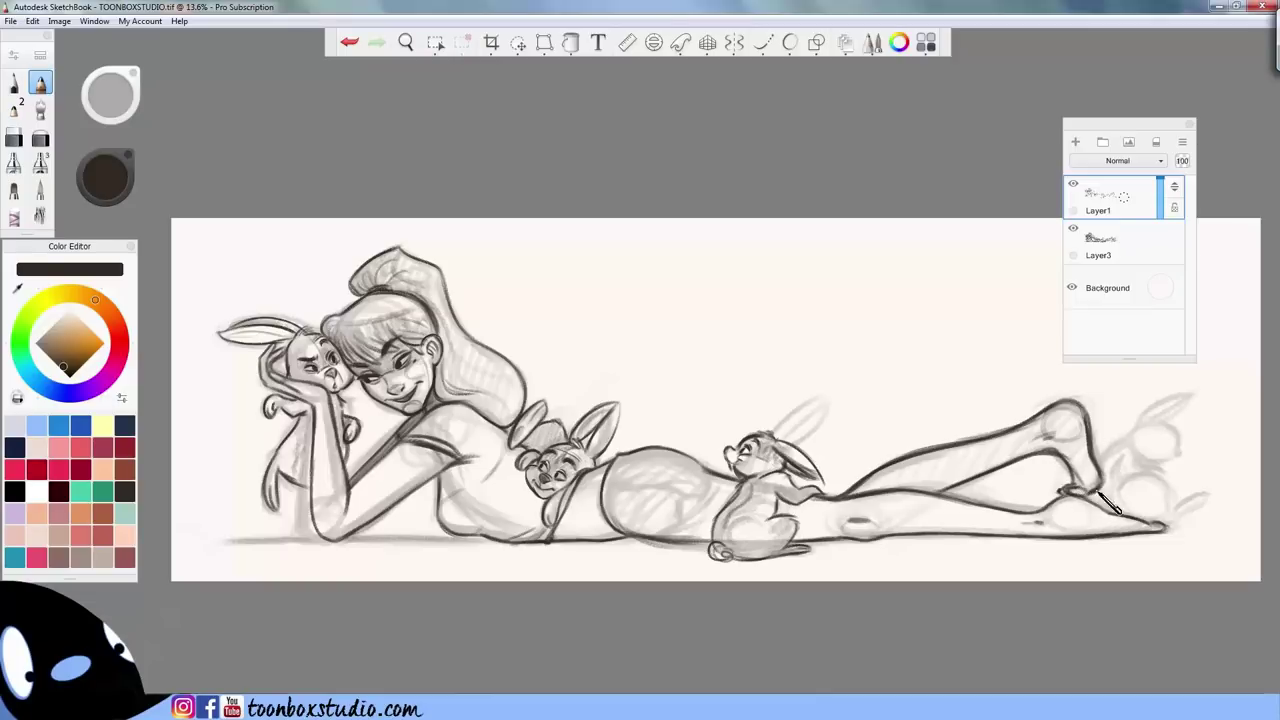
{"action": "key", "text": "e"}
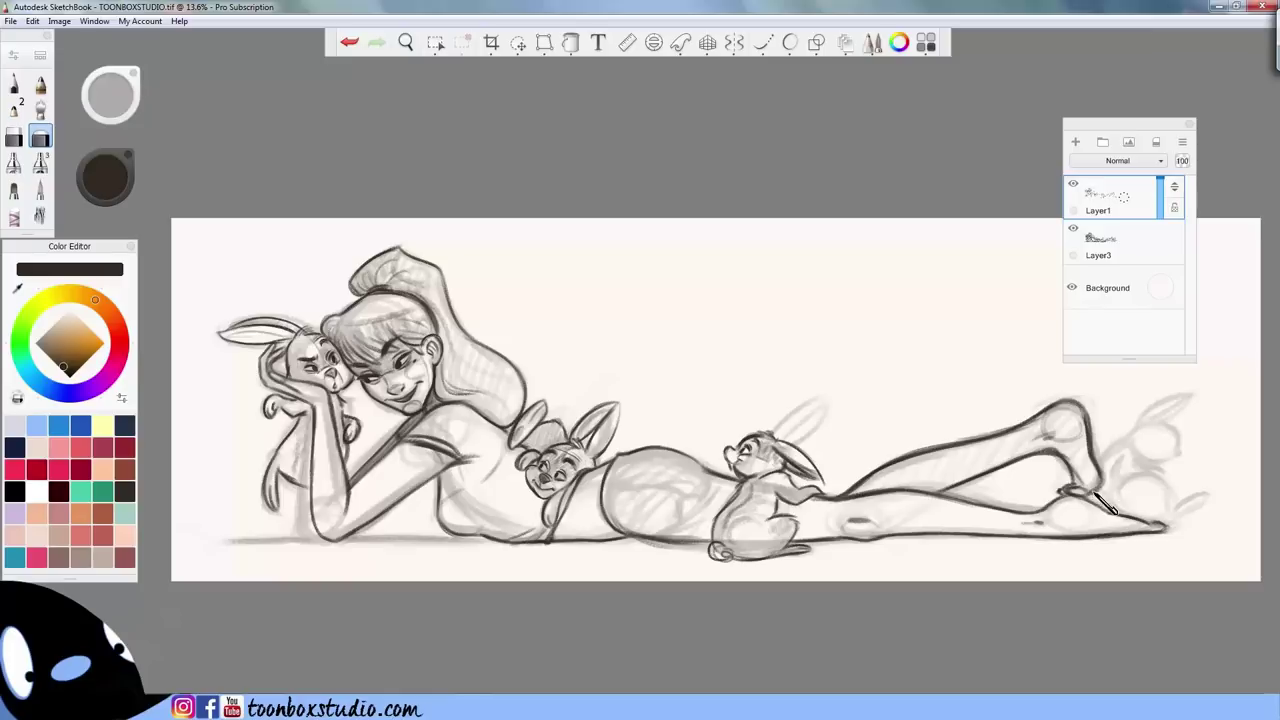
{"action": "key", "text": "e"}
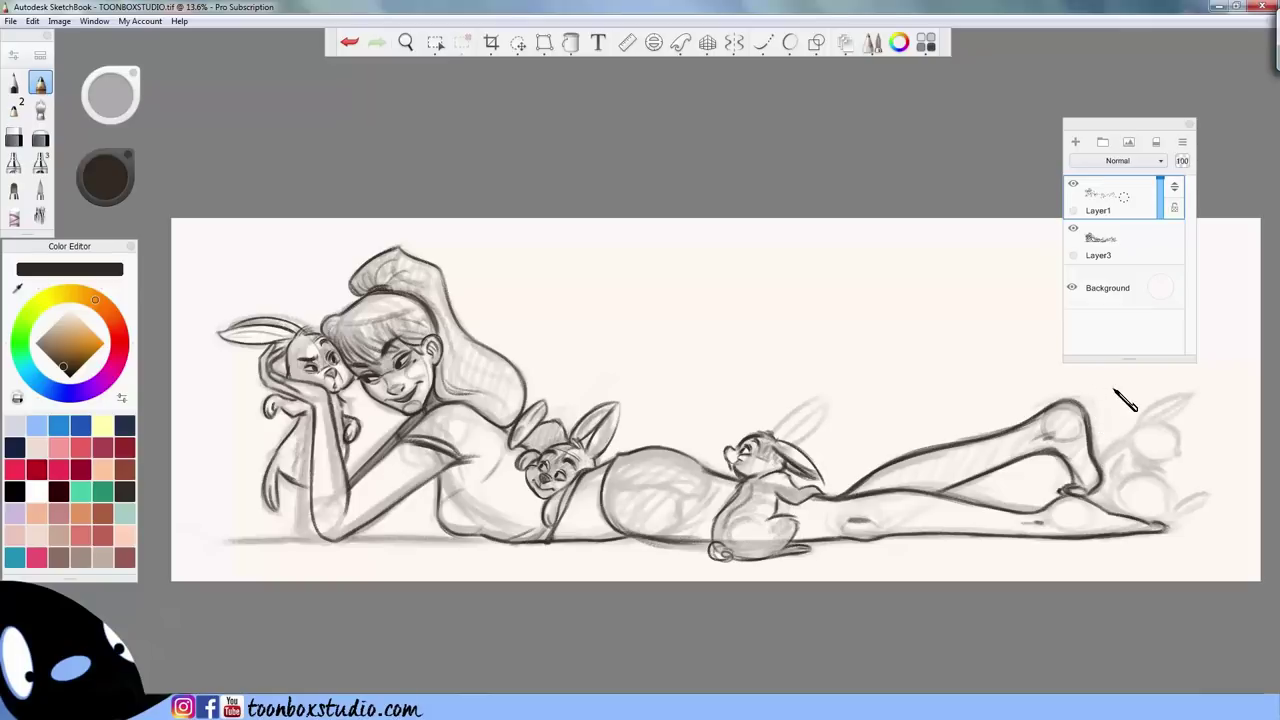
- Erase the old rough ear above the sitting rabbit's head on Layer3
{"action": "left_click", "coordinate": [1120, 250]}
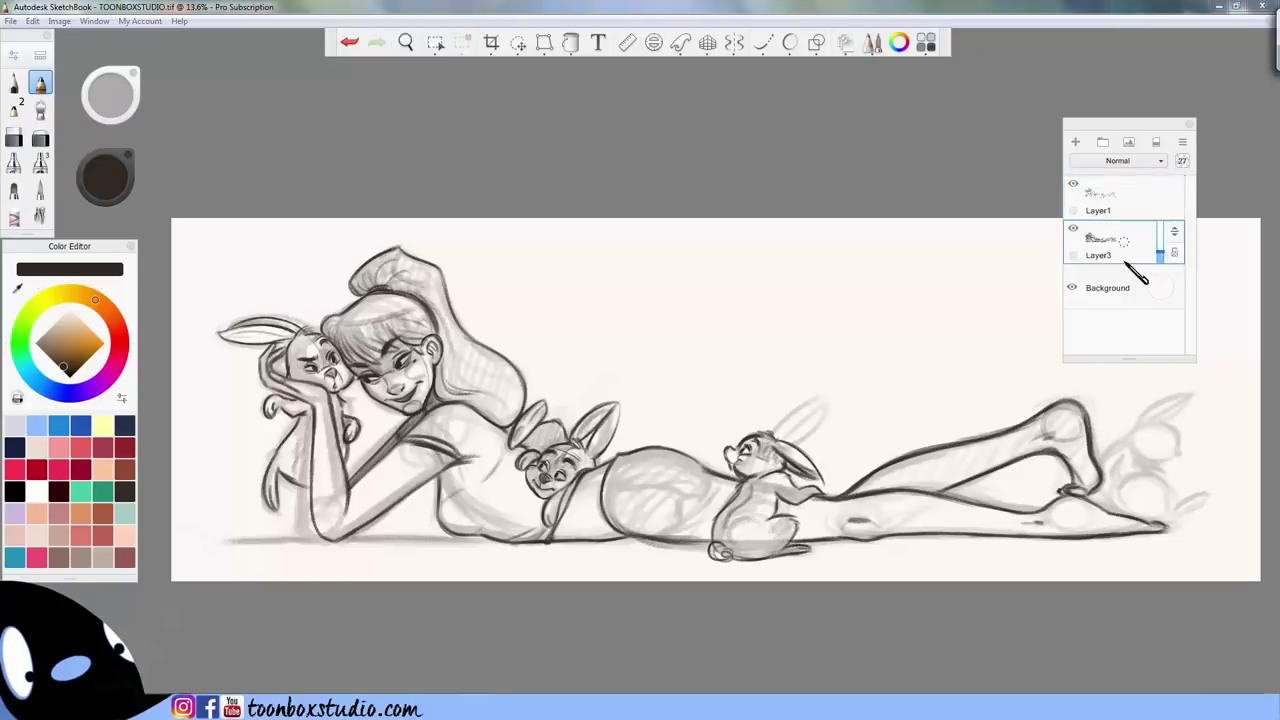
{"action": "key", "text": "e"}
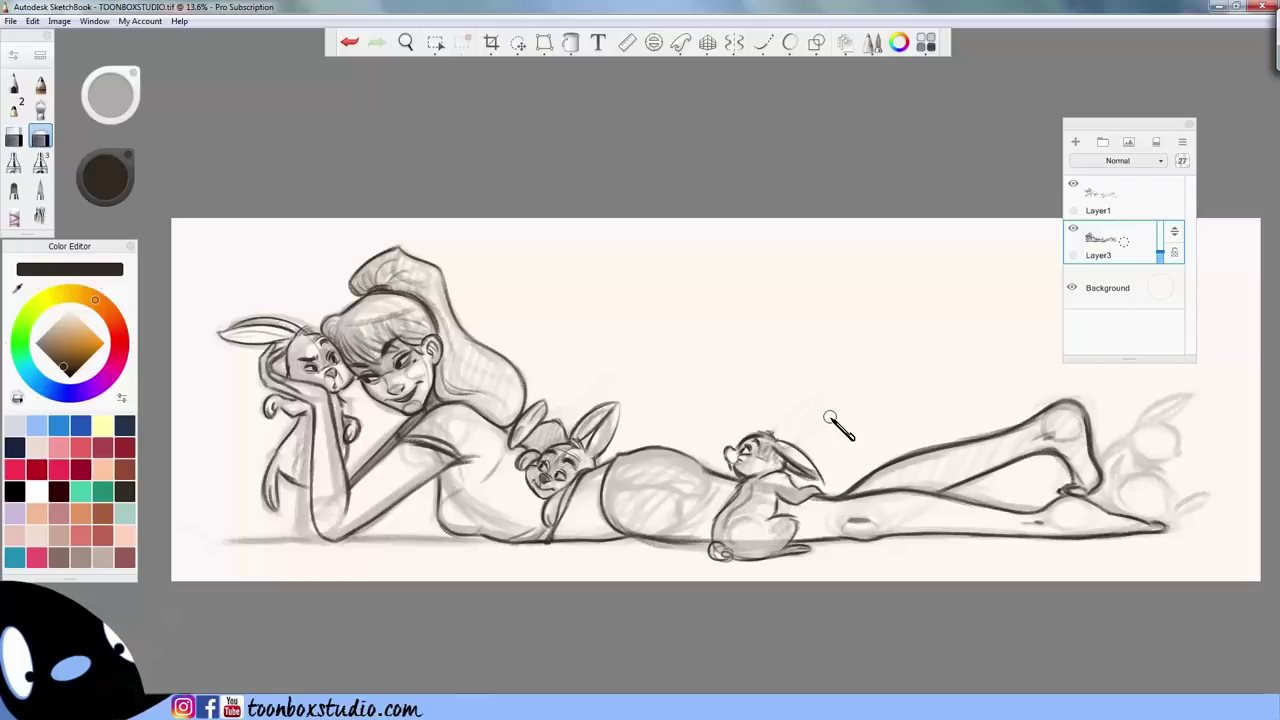
{"action": "key", "text": "e"}
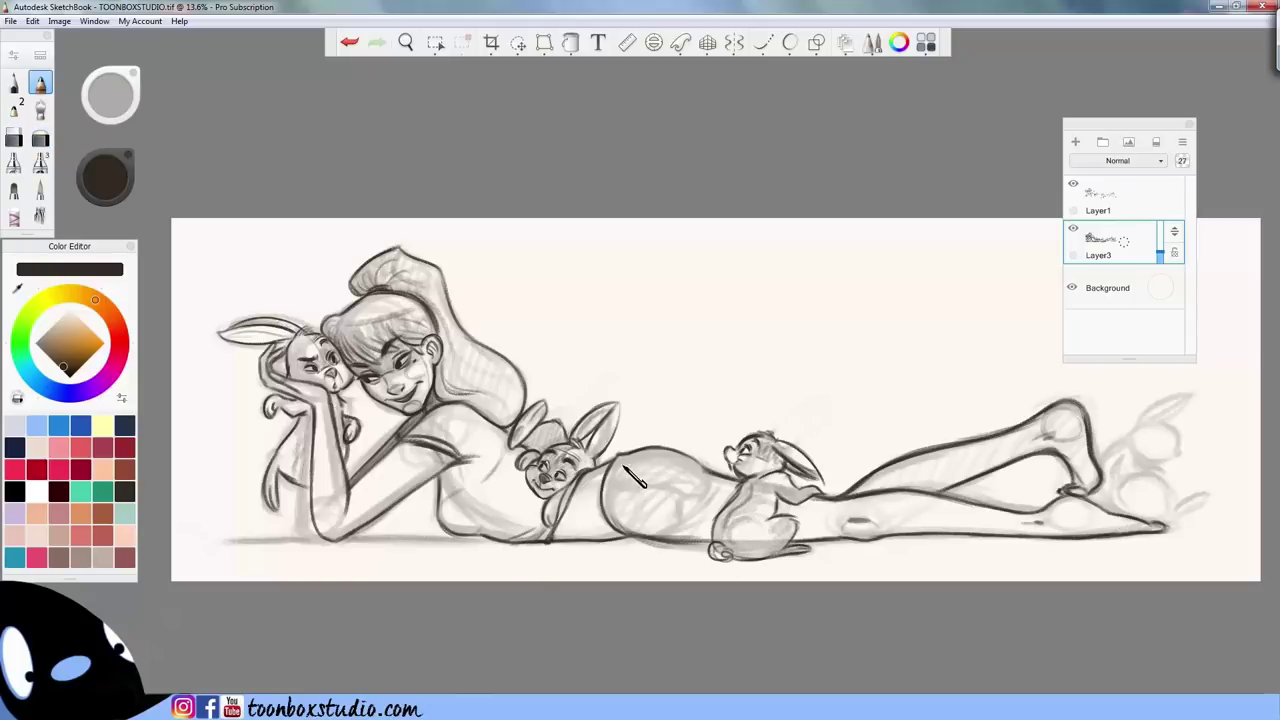
- Draw the edges of the woman's bottoms across her hip on Layer1, clean the curves, and save the drawing
{"action": "left_click", "coordinate": [1151, 203]}
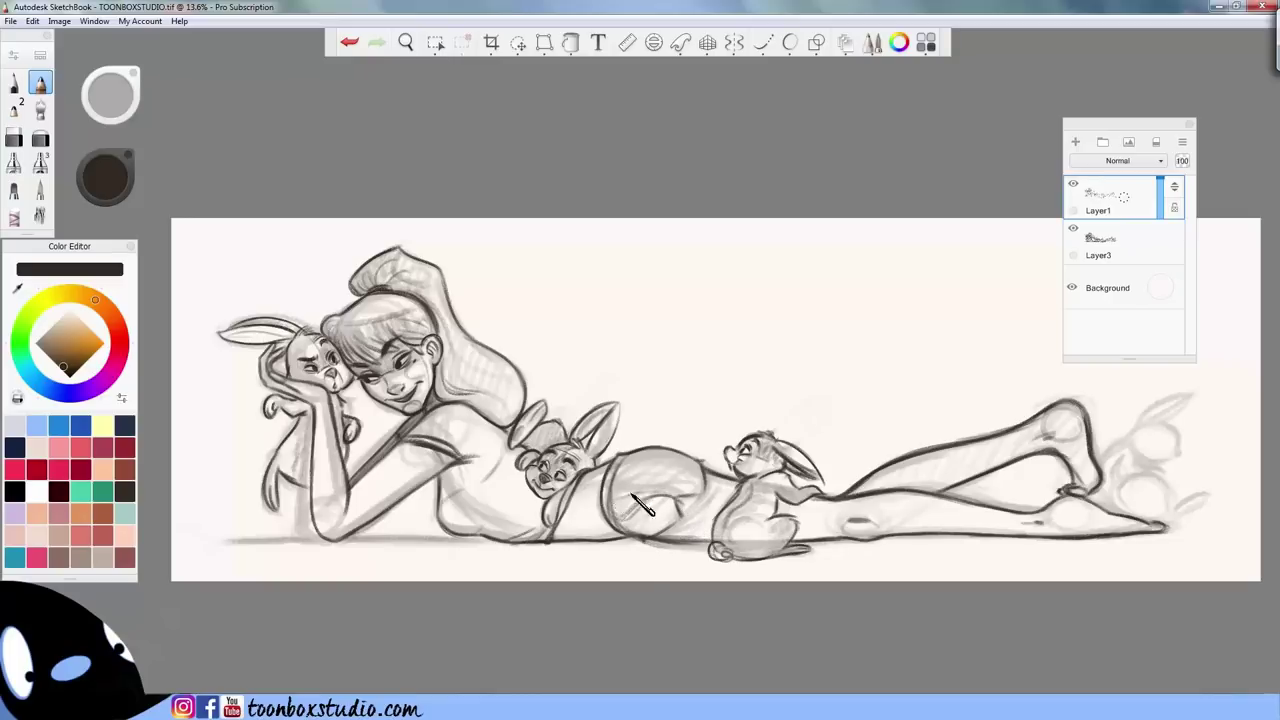
{"action": "key", "text": "e"}
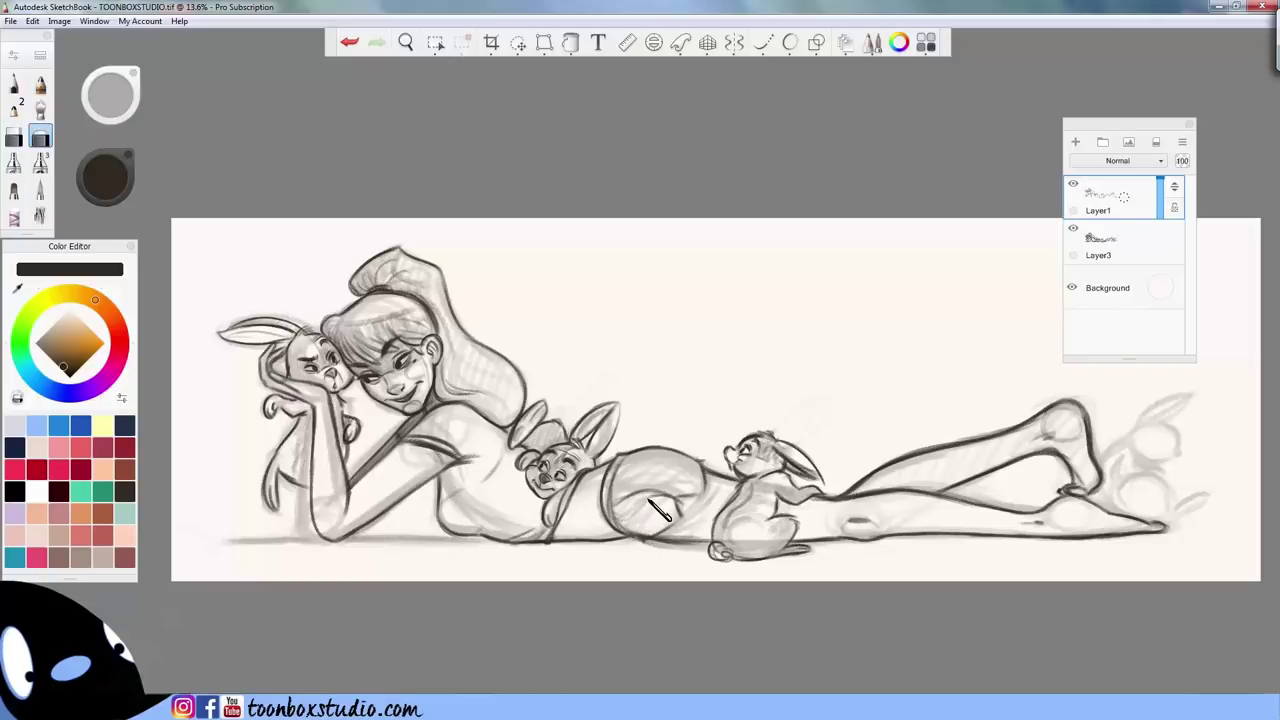
{"action": "key", "text": "e"}
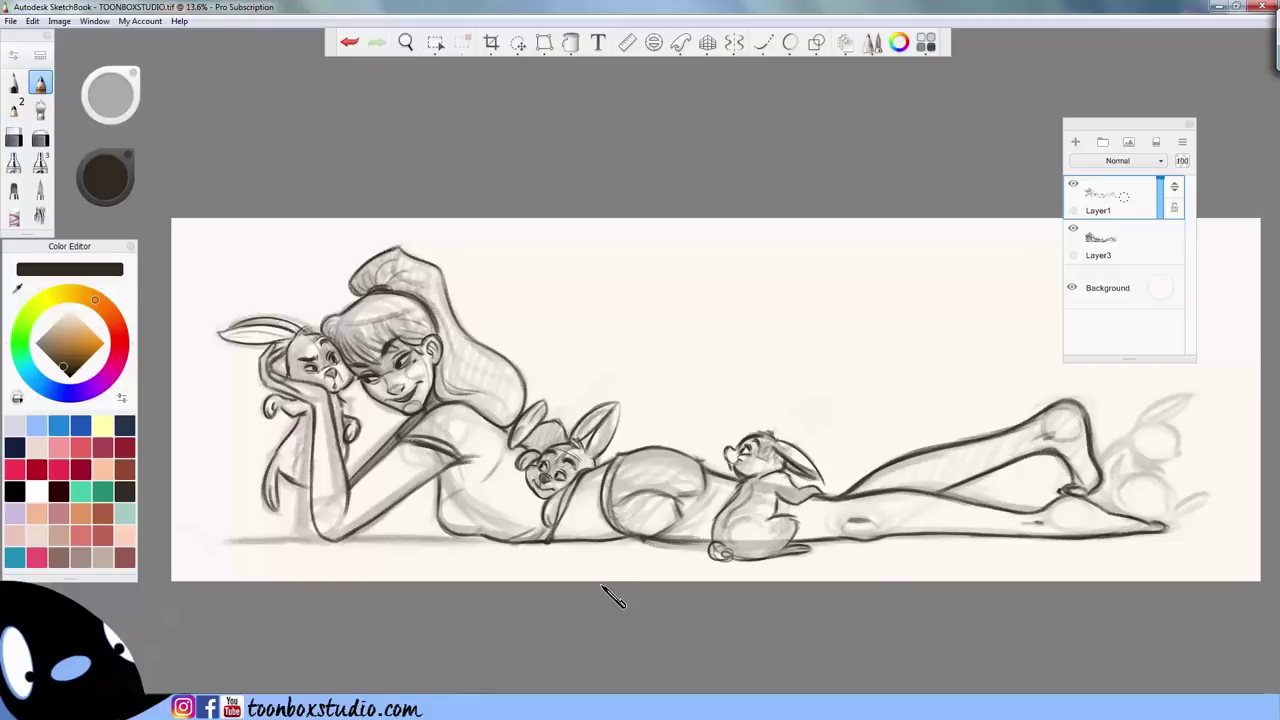
{"action": "left_click", "coordinate": [10, 21]}
{"action": "left_click", "coordinate": [40, 95]}
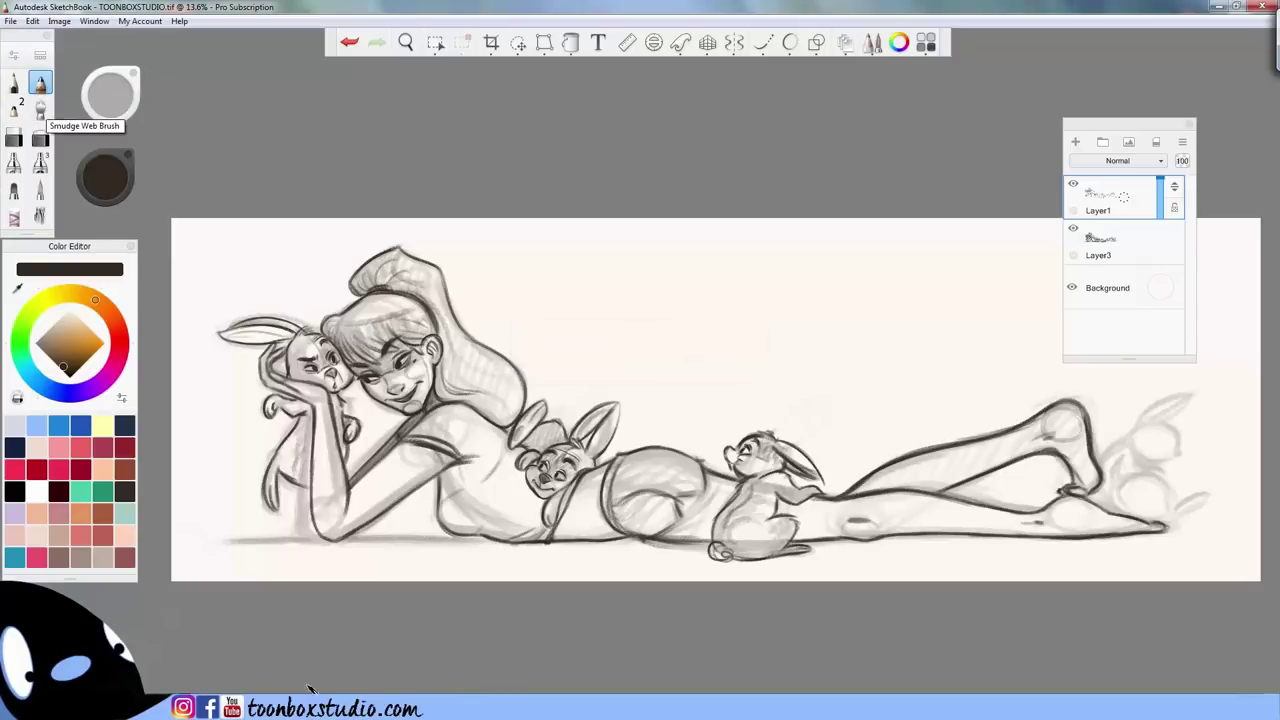
- Erase stray rough sketch lines around the woman's propped arm on Layer3, and return to Layer1
{"action": "left_click", "coordinate": [44, 139]}
{"action": "left_click", "coordinate": [1140, 250]}
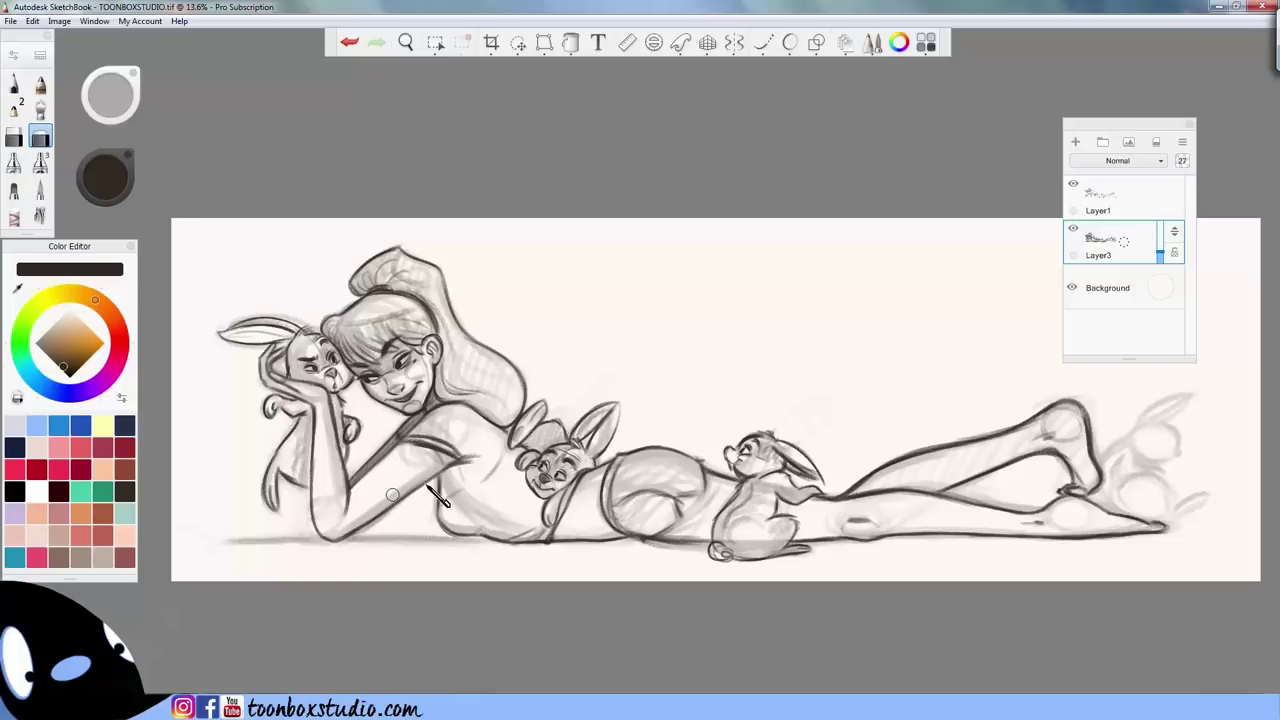
{"action": "left_click", "coordinate": [1130, 200]}
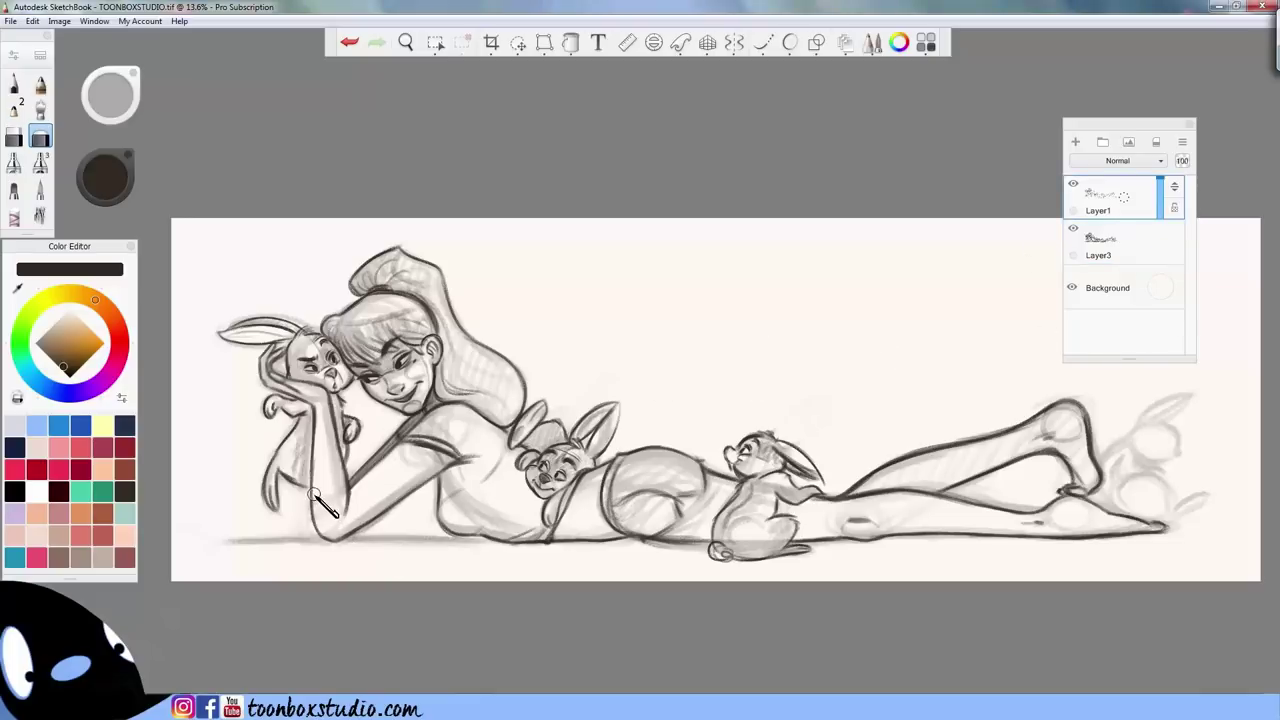
- Strengthen the woman's elbow contour and draw the held rabbit's second leg hanging beside her forearm
{"action": "key", "text": "s"}
{"action": "mouse_move", "coordinate": [310, 500]}
{"action": "left_mouse_down"}
{"action": "mouse_move", "coordinate": [286, 592]}
{"action": "mouse_move", "coordinate": [316, 525]}
{"action": "left_mouse_up"}
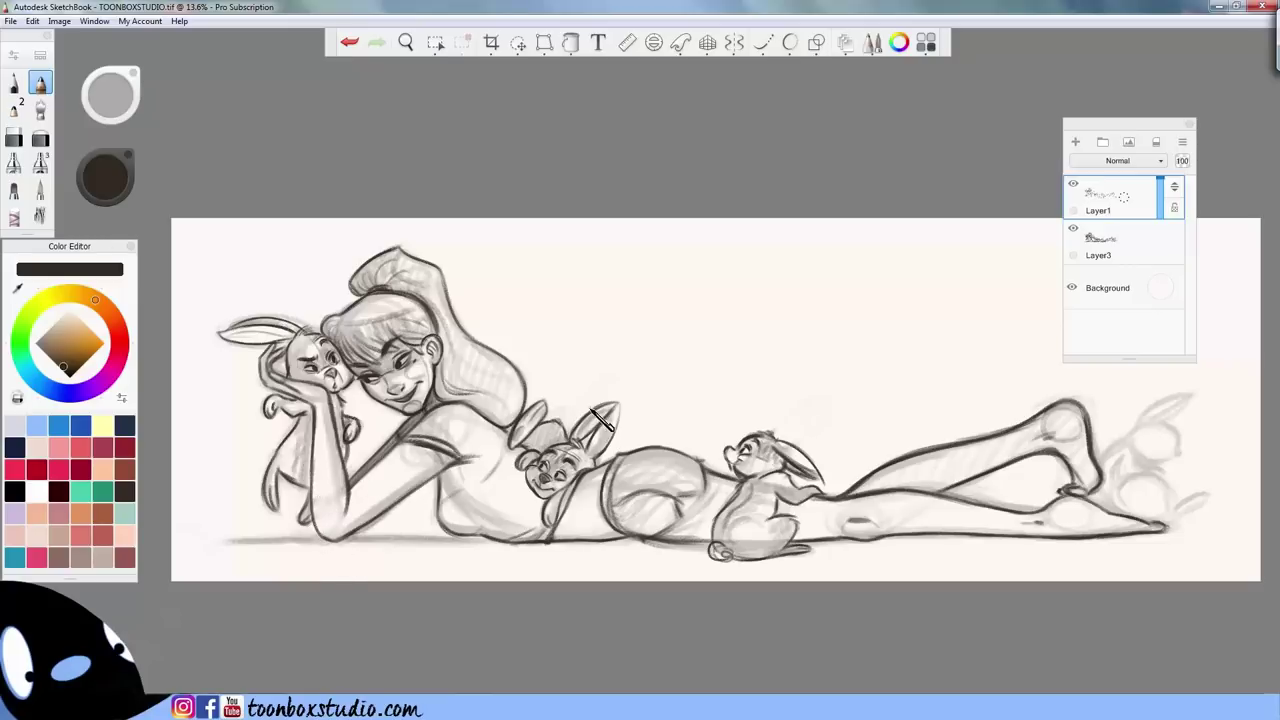
{"action": "left_click_drag", "start_coordinate": [110, 95], "coordinate": [110, 80]}
{"action": "key", "text": "b"}
{"action": "left_click_drag", "start_coordinate": [284, 461], "coordinate": [311, 513]}
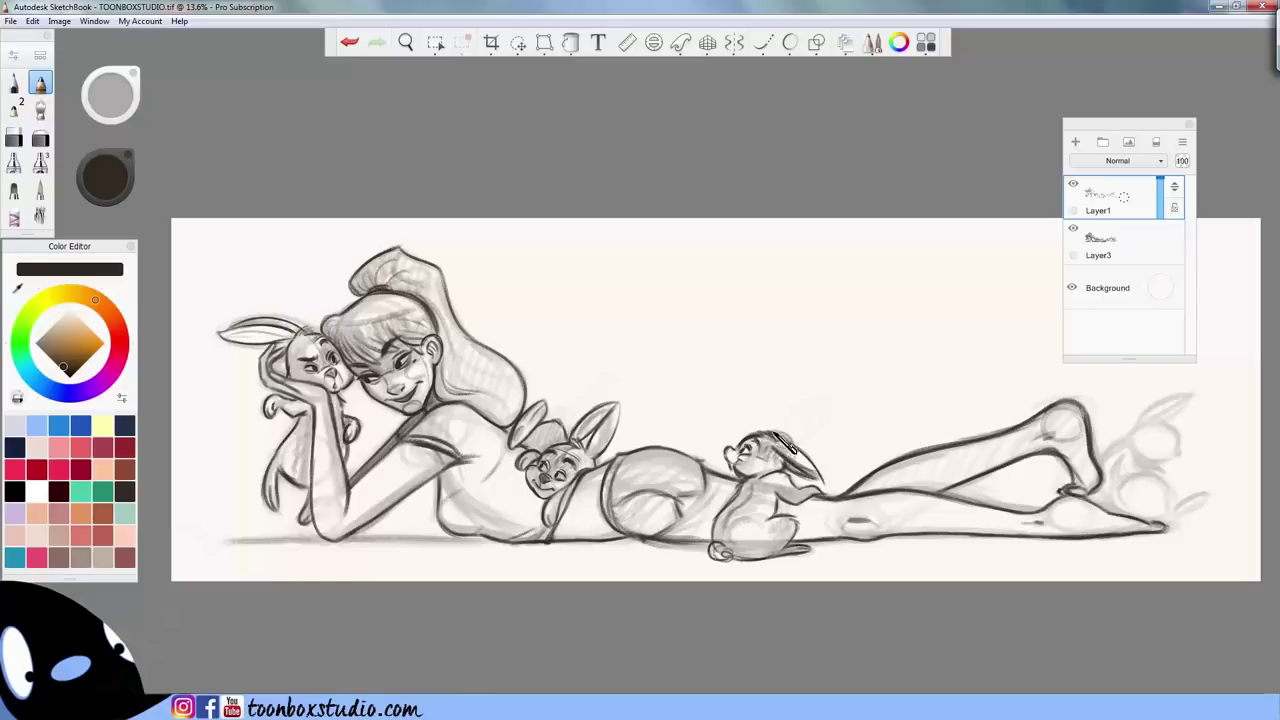
- Reshape the top of the sitting rabbit's head with a small fur tuft, and rework the base of its ear
{"action": "key", "text": "e"}
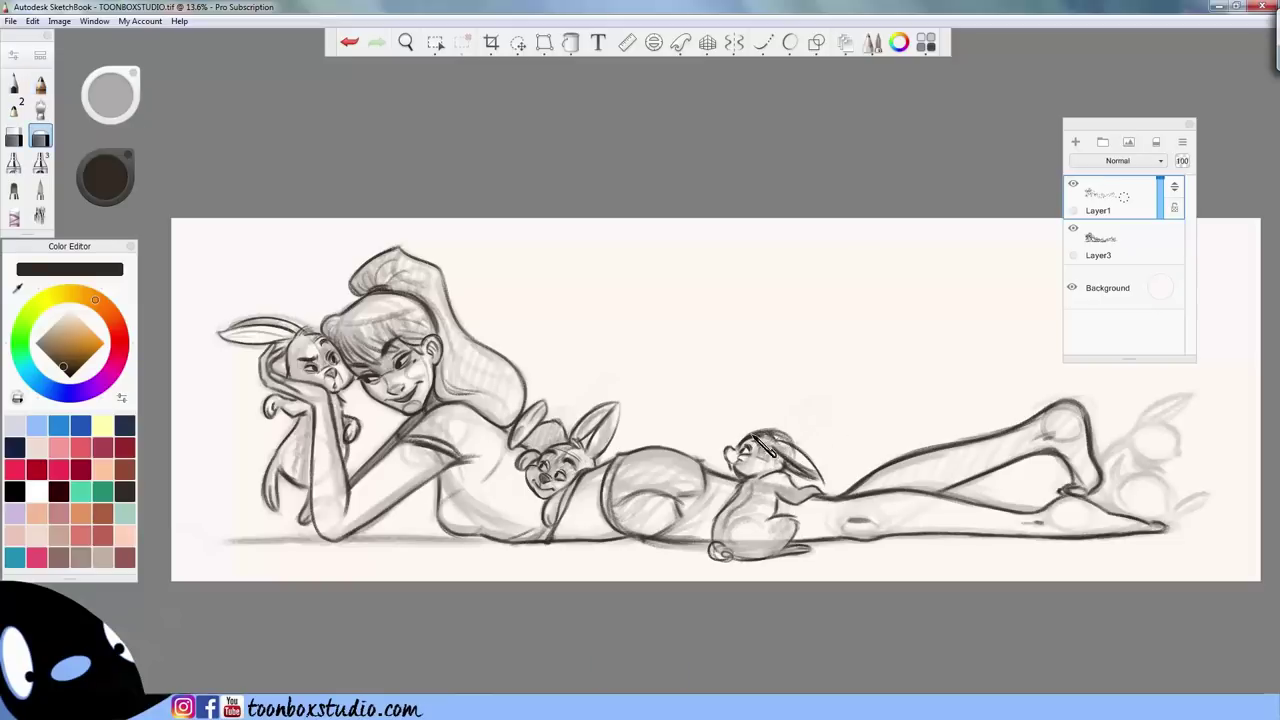
{"action": "key", "text": "e"}
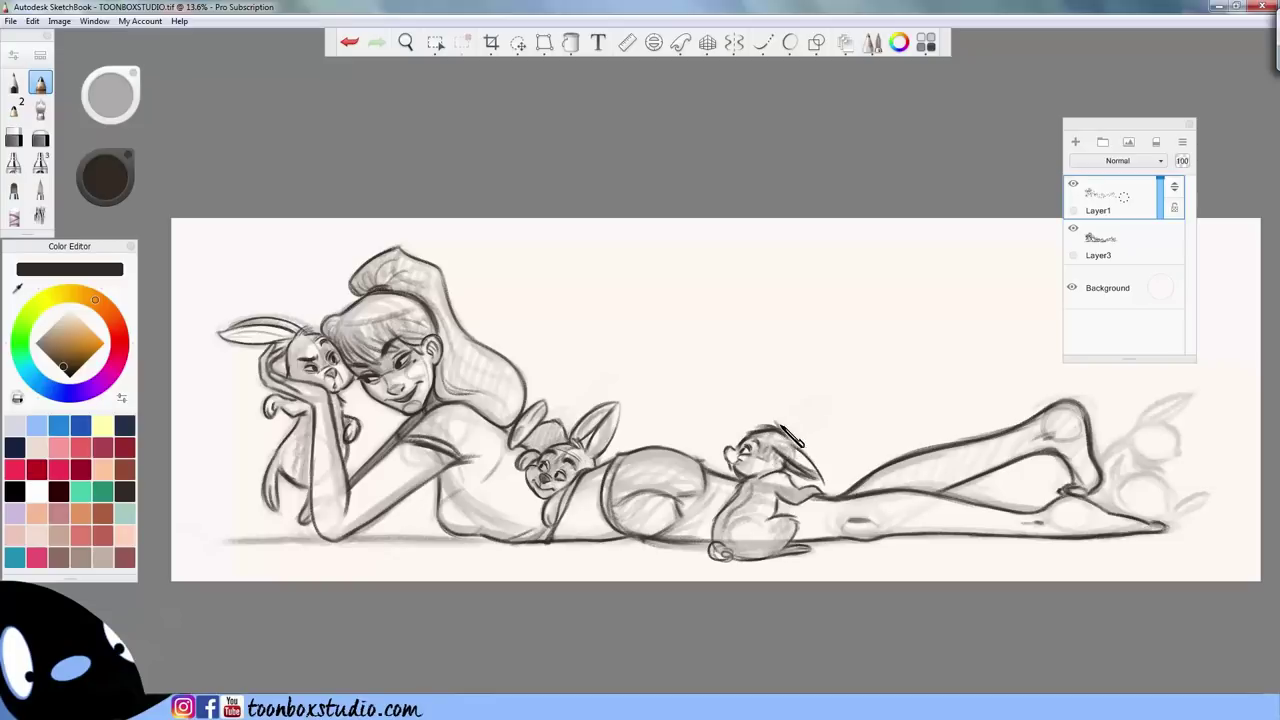
{"action": "key", "text": "e"}
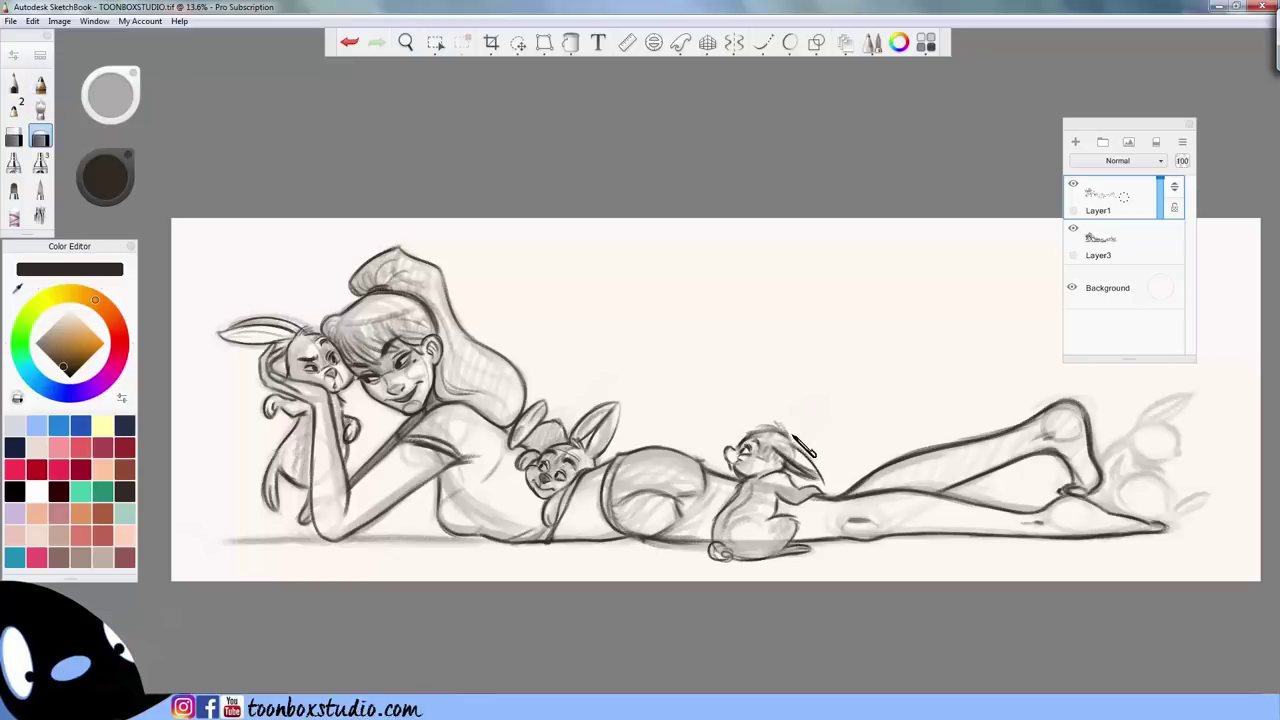
{"action": "key", "text": "e"}
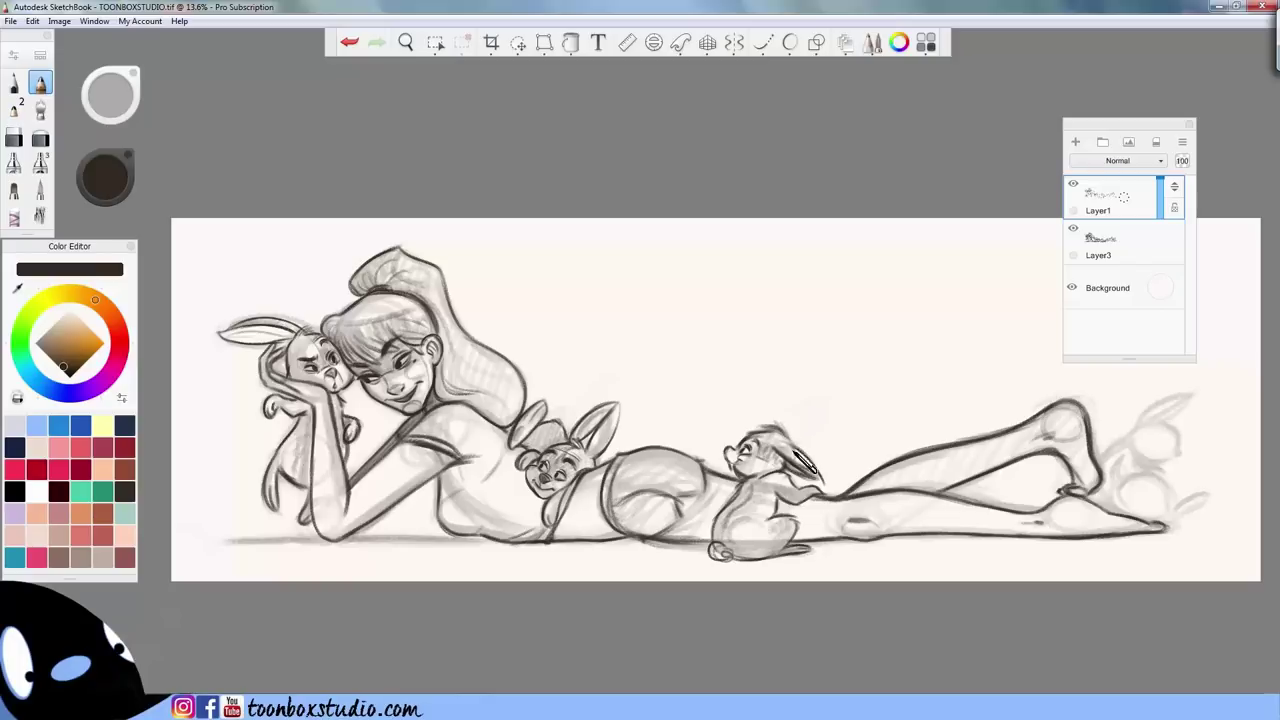
{"action": "key", "text": "ctrl+z"}
{"action": "key", "text": "bracketleft"}
{"action": "key", "text": "e"}
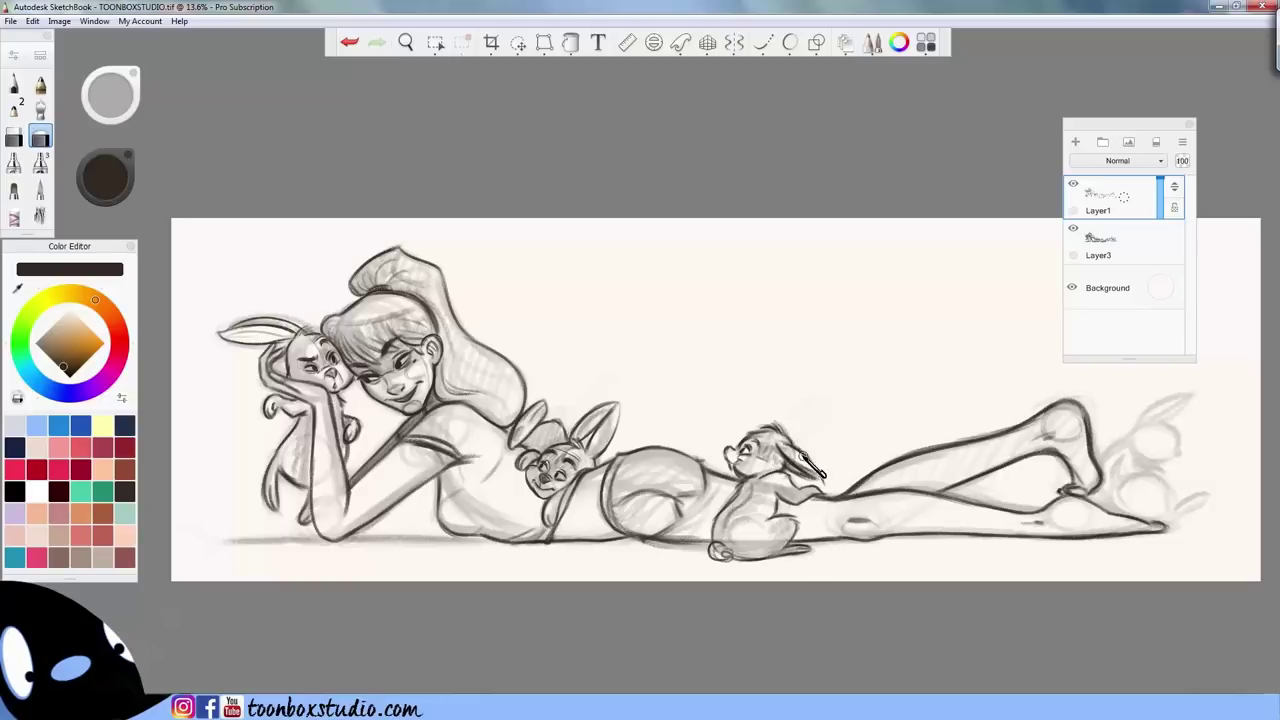
- Lasso the sitting rabbit's ear, shift it slightly away from the head, and deselect it
{"action": "left_click", "coordinate": [520, 44]}
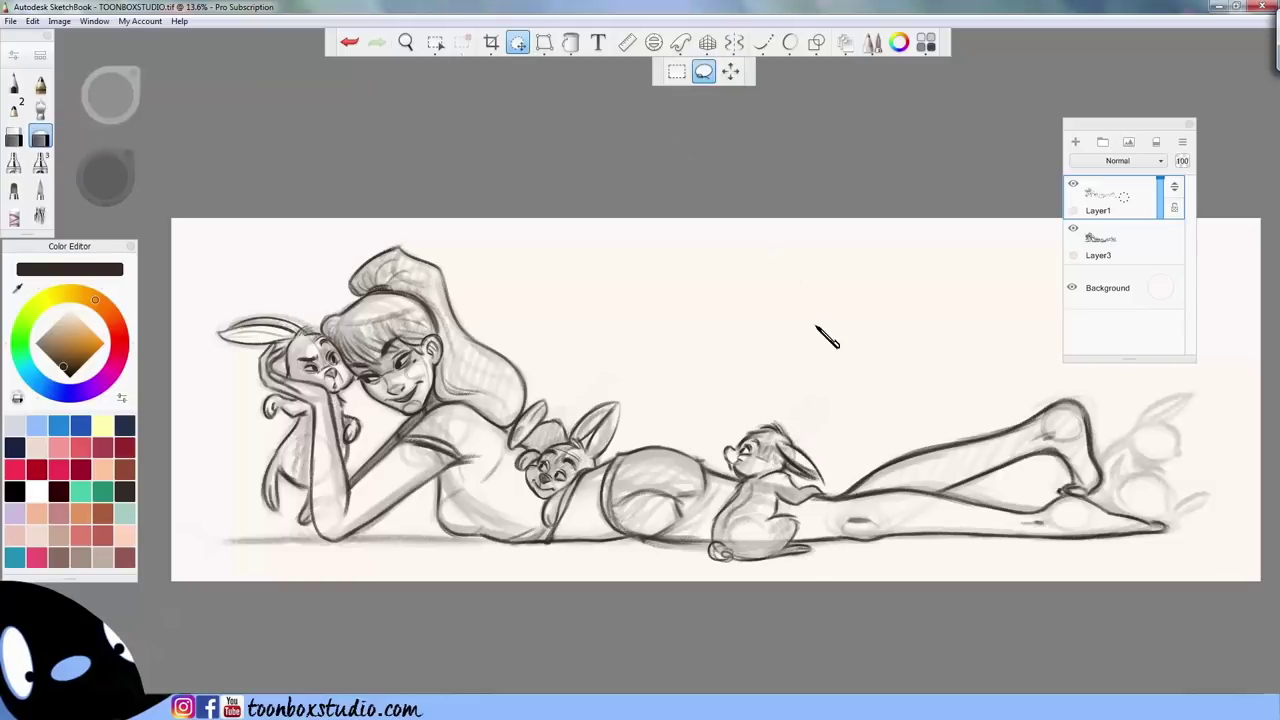
{"action": "mouse_move", "coordinate": [799, 468]}
{"action": "left_mouse_down"}
{"action": "mouse_move", "coordinate": [829, 487]}
{"action": "mouse_move", "coordinate": [812, 457]}
{"action": "left_mouse_up"}
{"action": "key", "text": "v"}
{"action": "mouse_move", "coordinate": [954, 540]}
{"action": "left_mouse_down"}
{"action": "mouse_move", "coordinate": [962, 548]}
{"action": "mouse_move", "coordinate": [923, 528]}
{"action": "mouse_move", "coordinate": [957, 540]}
{"action": "left_mouse_up"}
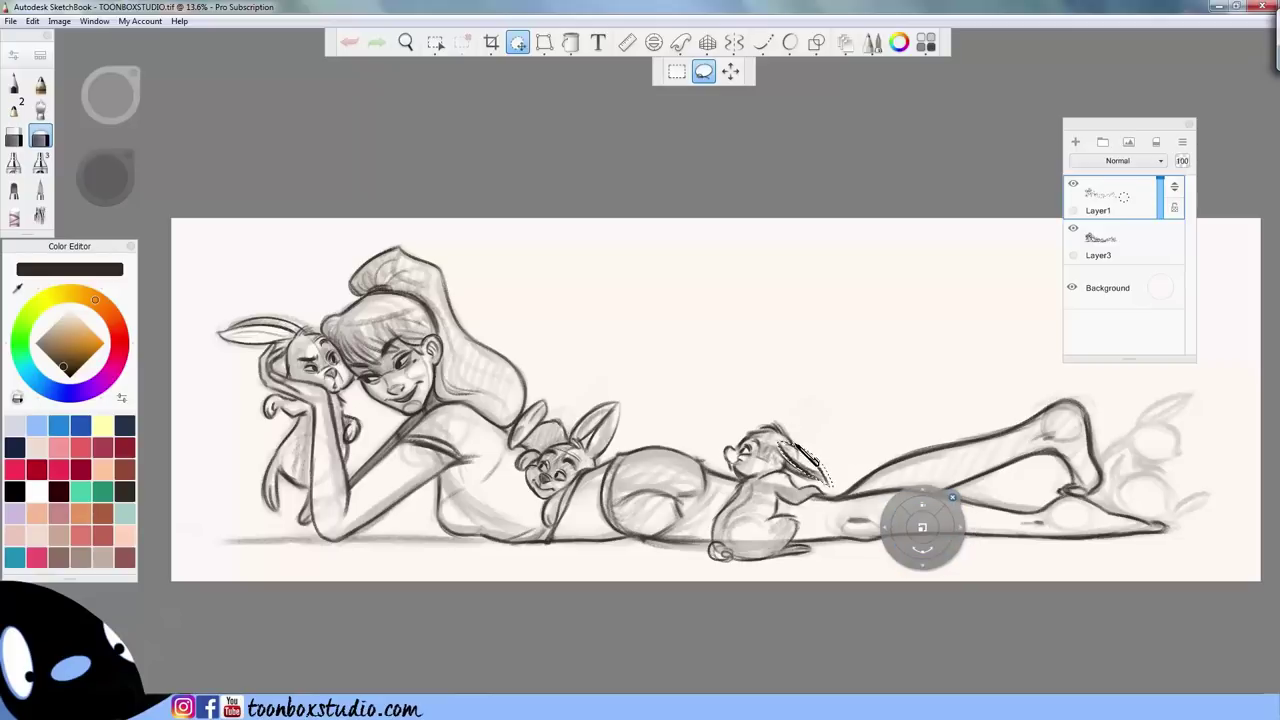
{"action": "left_click", "coordinate": [783, 477]}
{"action": "key", "text": "Escape"}
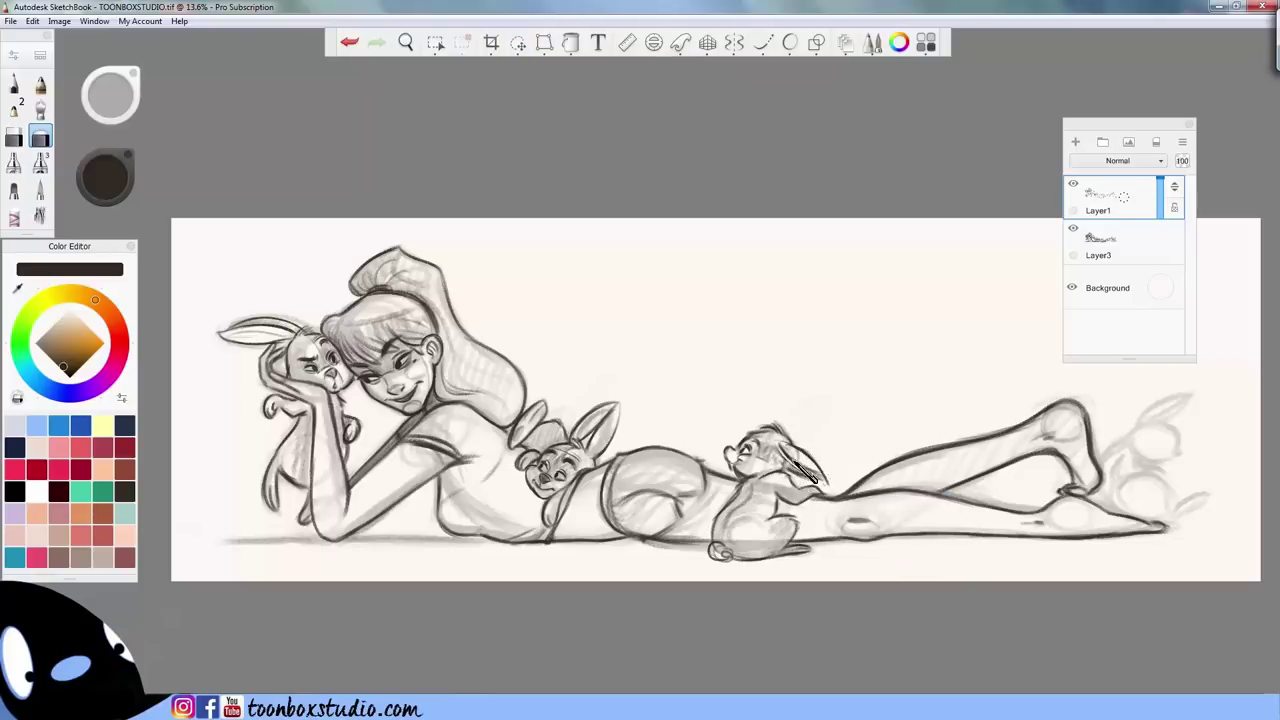
- Reconnect the sitting rabbit's ear to its head and refine the brow and cheek lines
{"action": "key", "text": "e"}
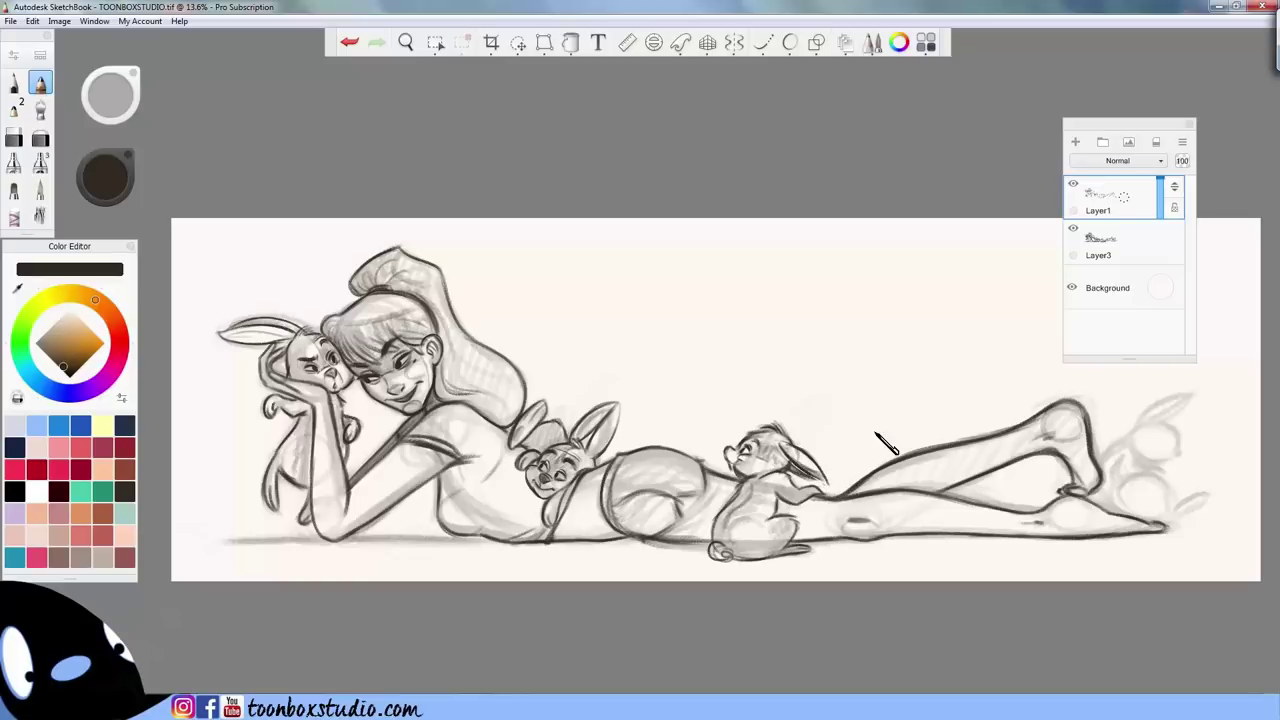
{"action": "key", "text": "e"}
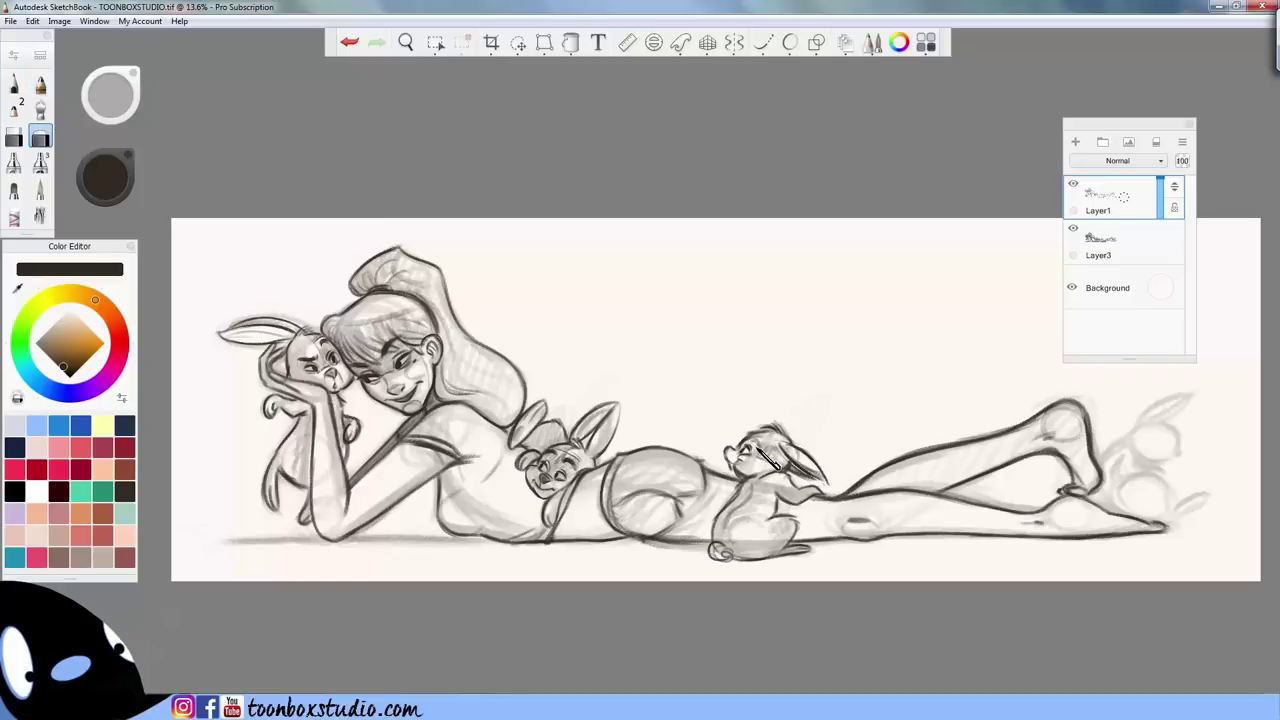
{"action": "key", "text": "e"}
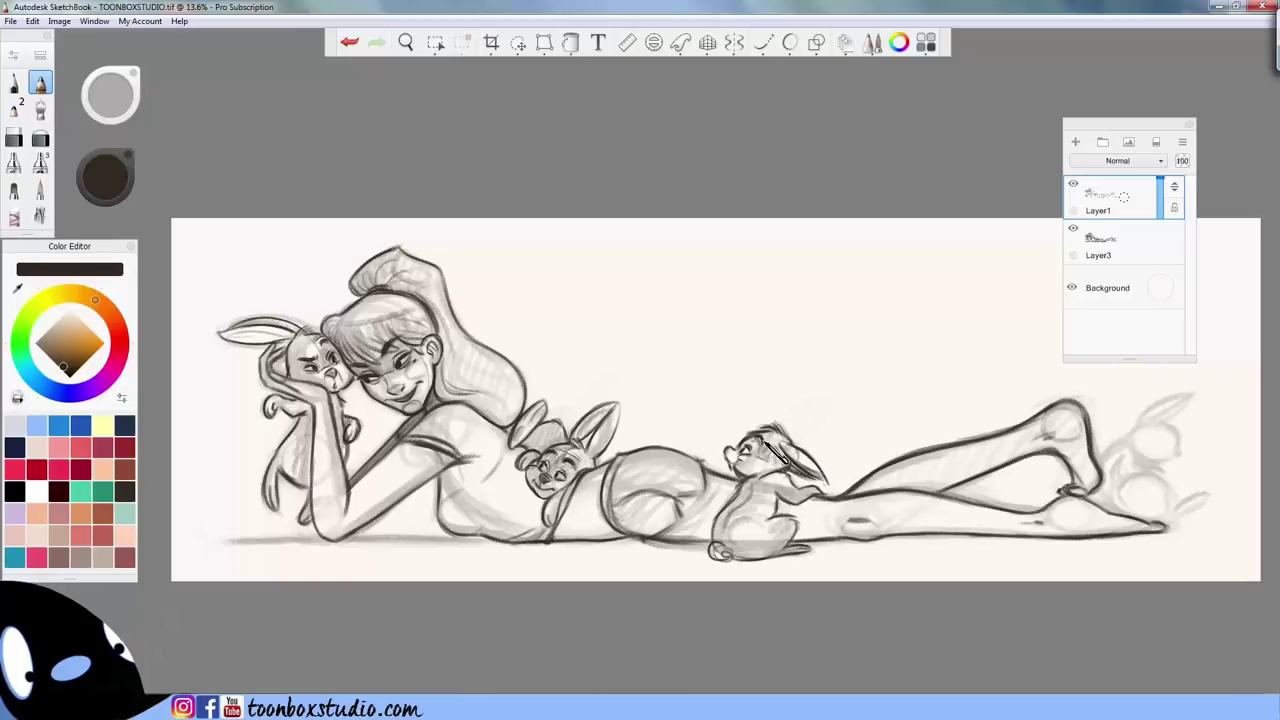
- Lasso the sitting rabbit's eye, nudge it slightly within the face, and deselect it
{"action": "left_click", "coordinate": [518, 43]}
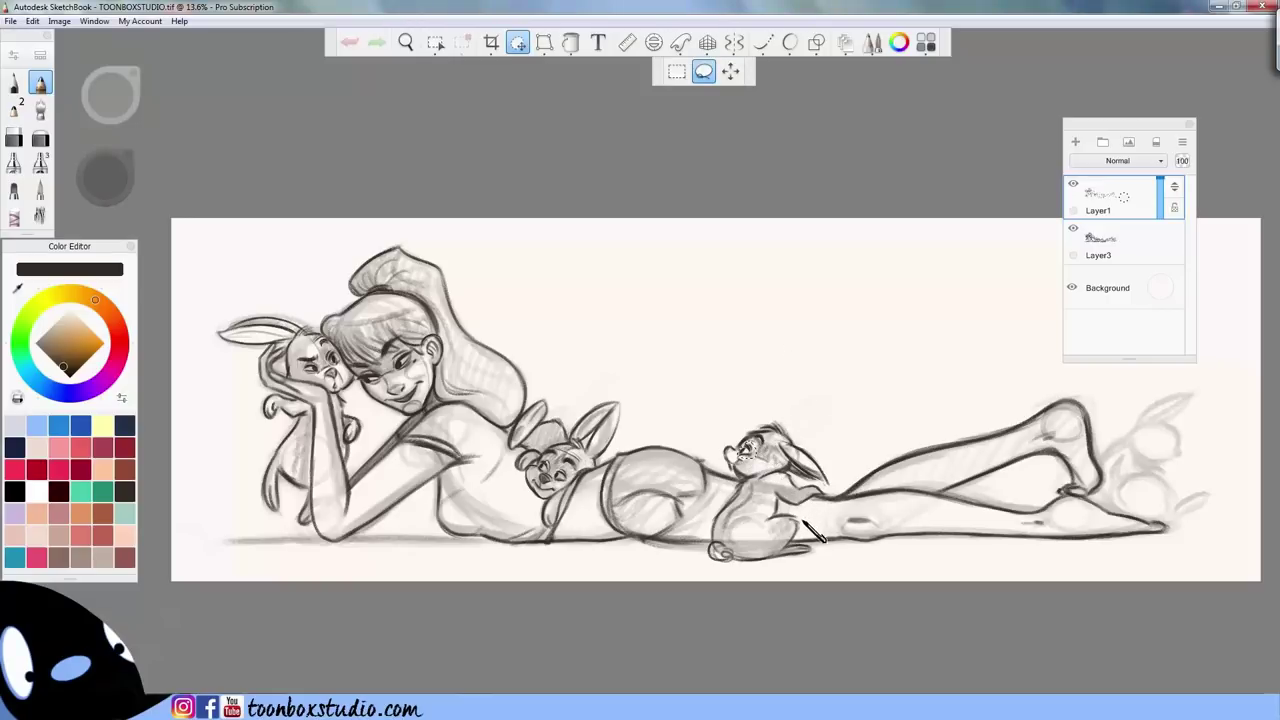
{"action": "left_click_drag", "start_coordinate": [810, 546], "coordinate": [814, 546]}
{"action": "left_click", "coordinate": [782, 522]}
{"action": "left_click", "coordinate": [775, 508]}
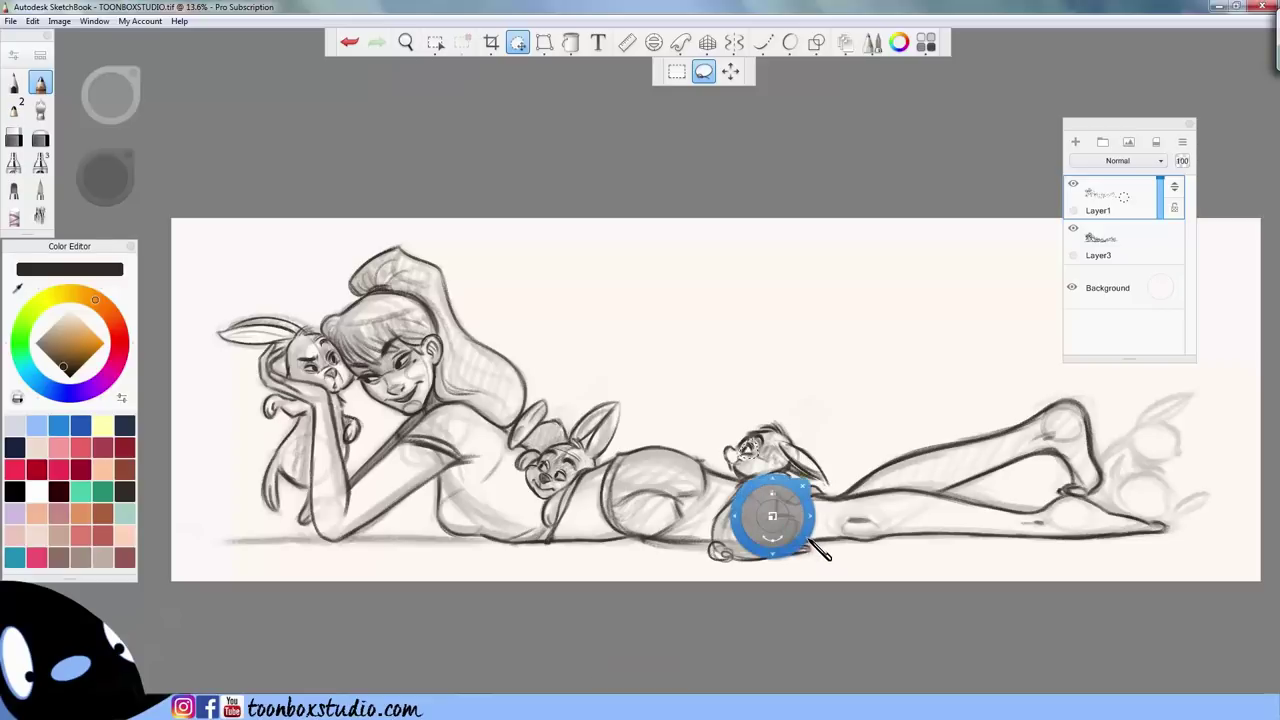
{"action": "left_click", "coordinate": [805, 488]}
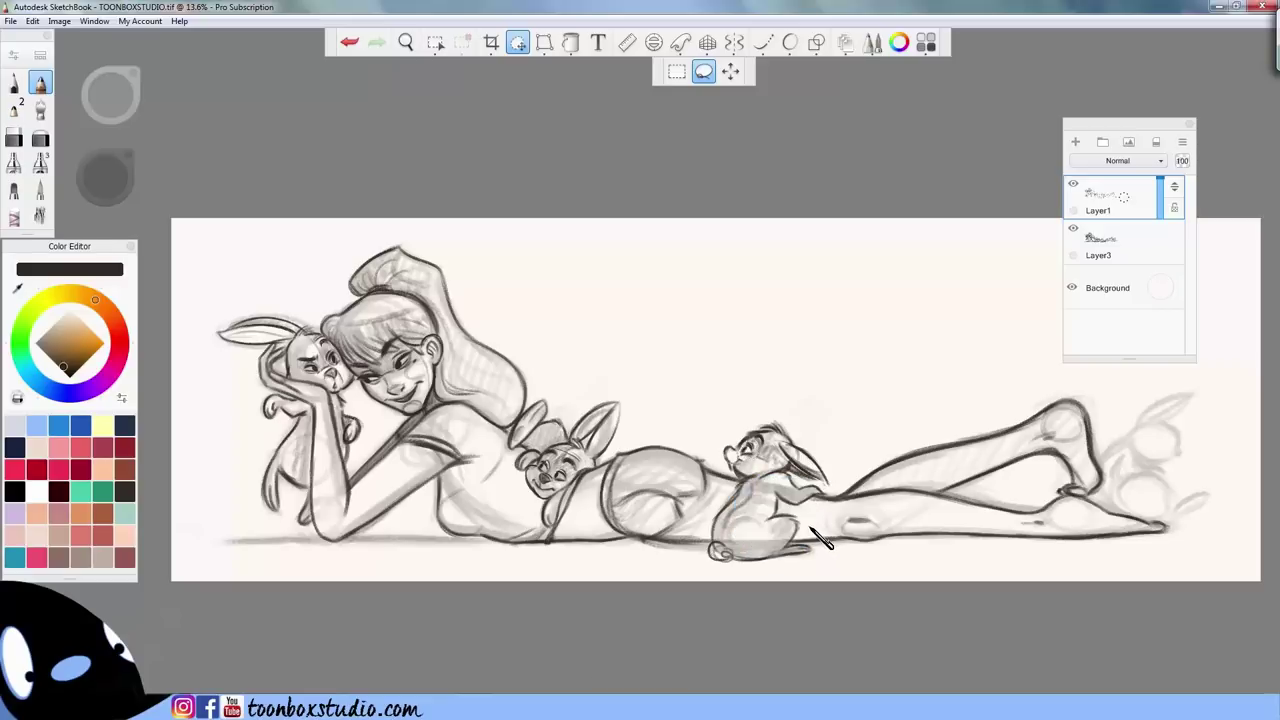
{"action": "key", "text": "Escape"}
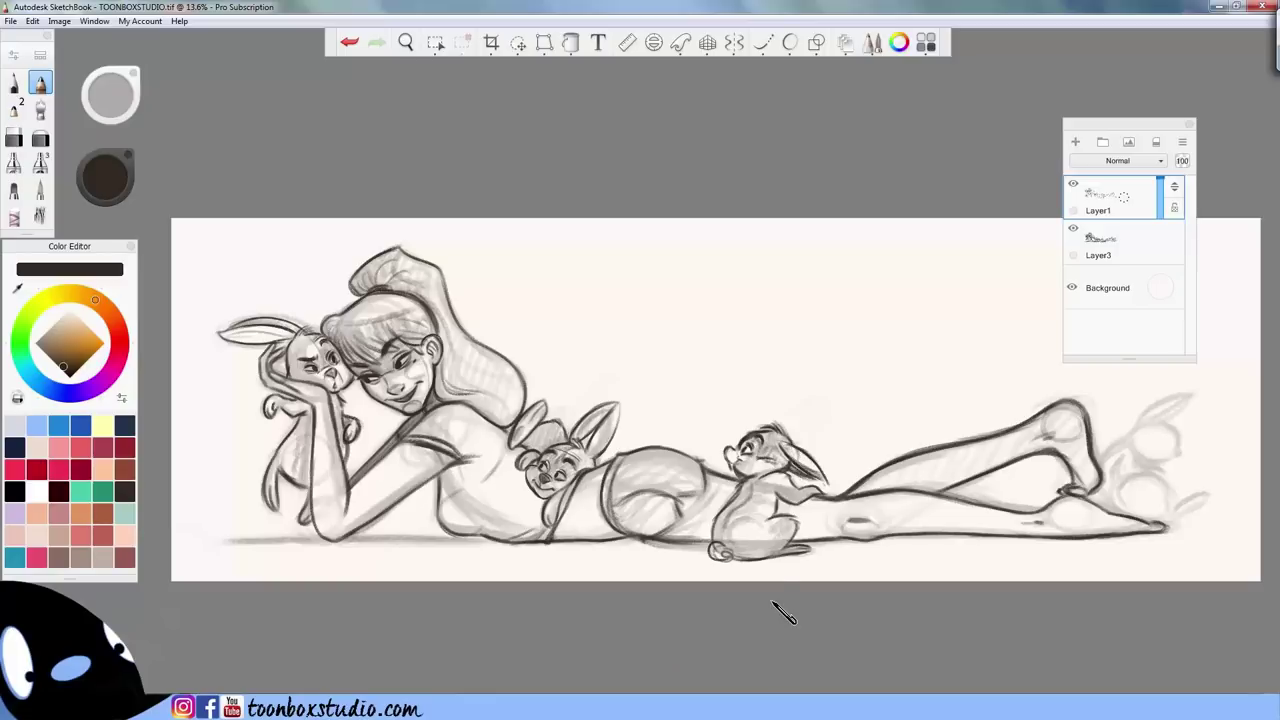
- Touch up the edge and tip of the sitting rabbit's drooping ear on Layer1 by erasing and redrawing its lines
{"action": "key", "text": "e"}
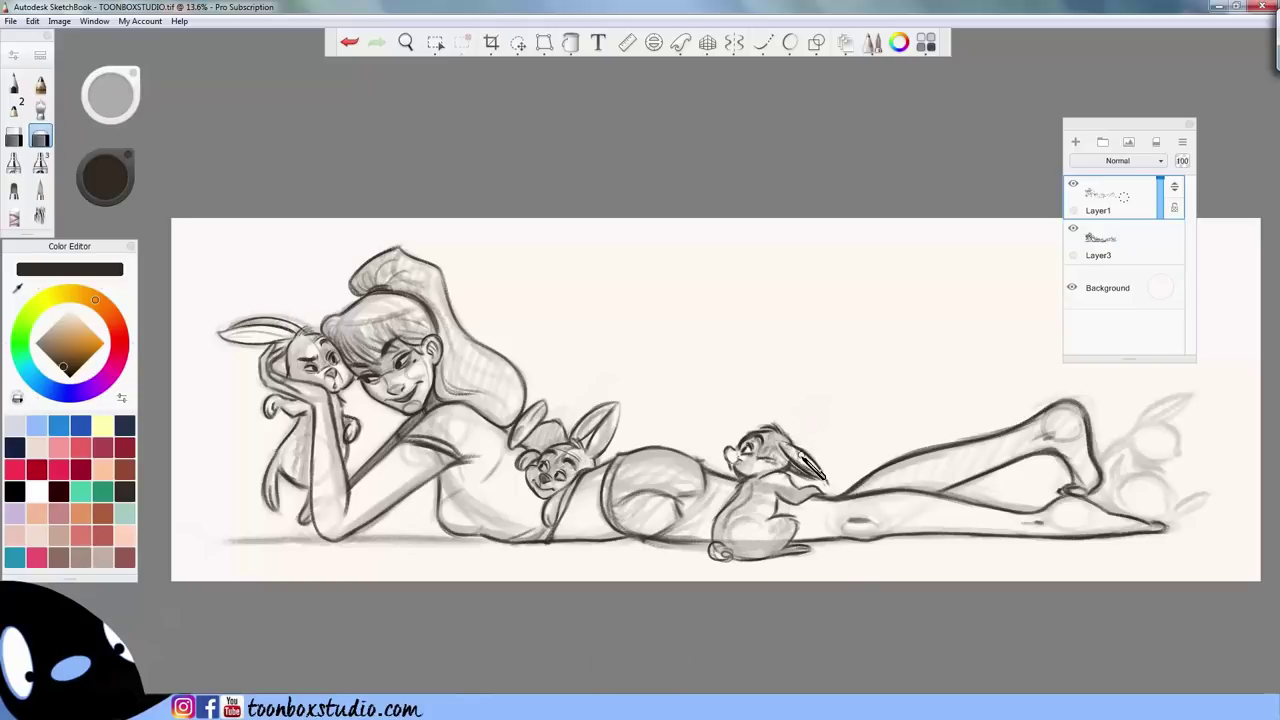
{"action": "key", "text": "e"}
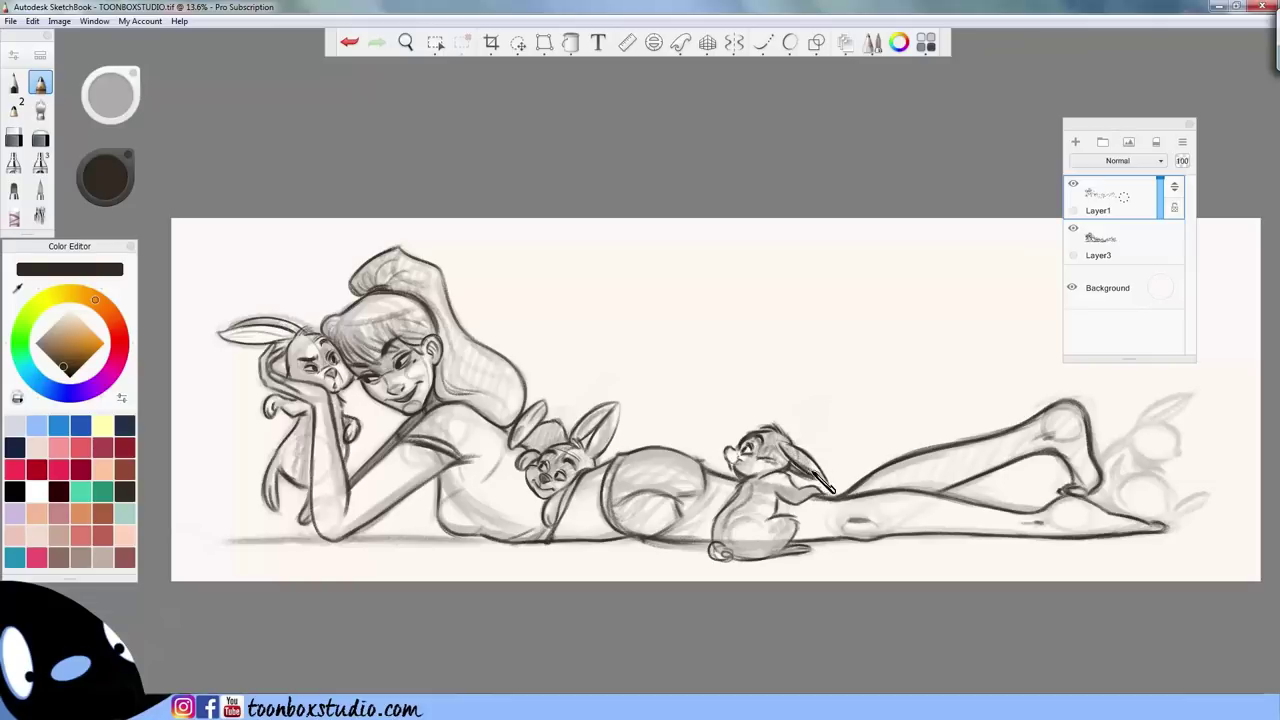
{"action": "key", "text": "e"}
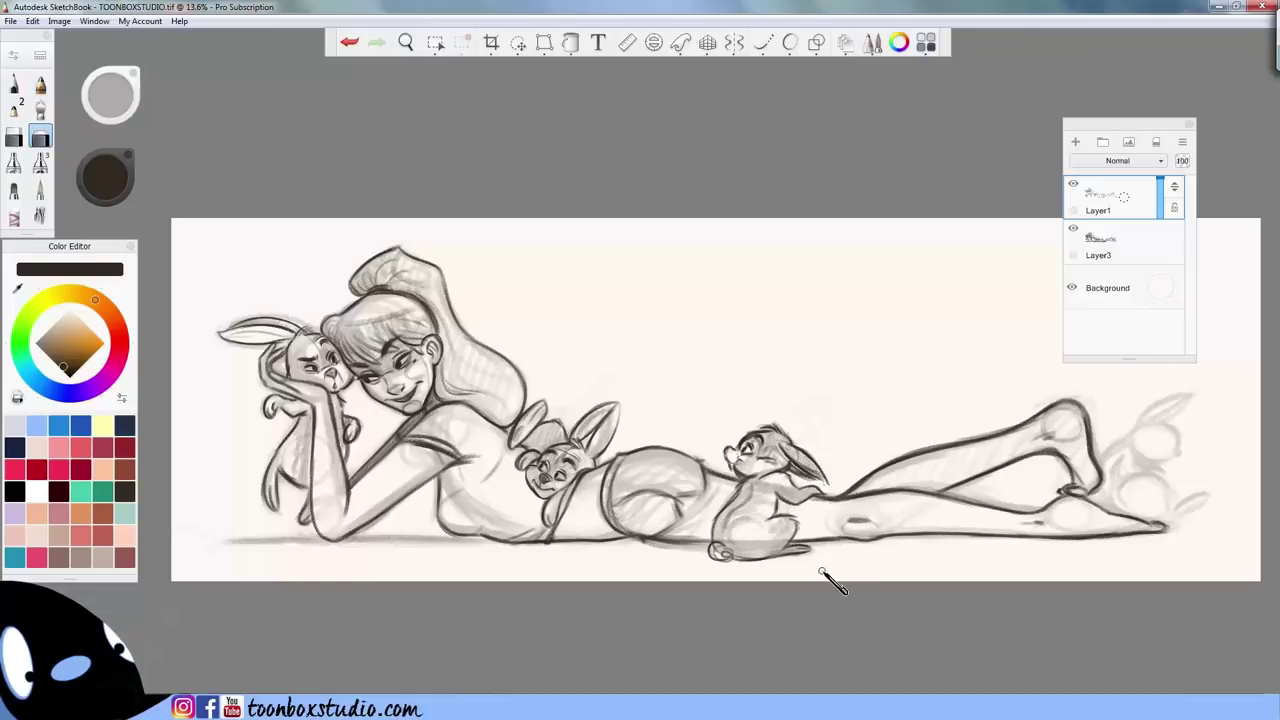
- Lasso the rough rabbit beside the woman's feet on Layer3, then cut and paste it onto its own layer
{"action": "left_click", "coordinate": [1168, 250]}
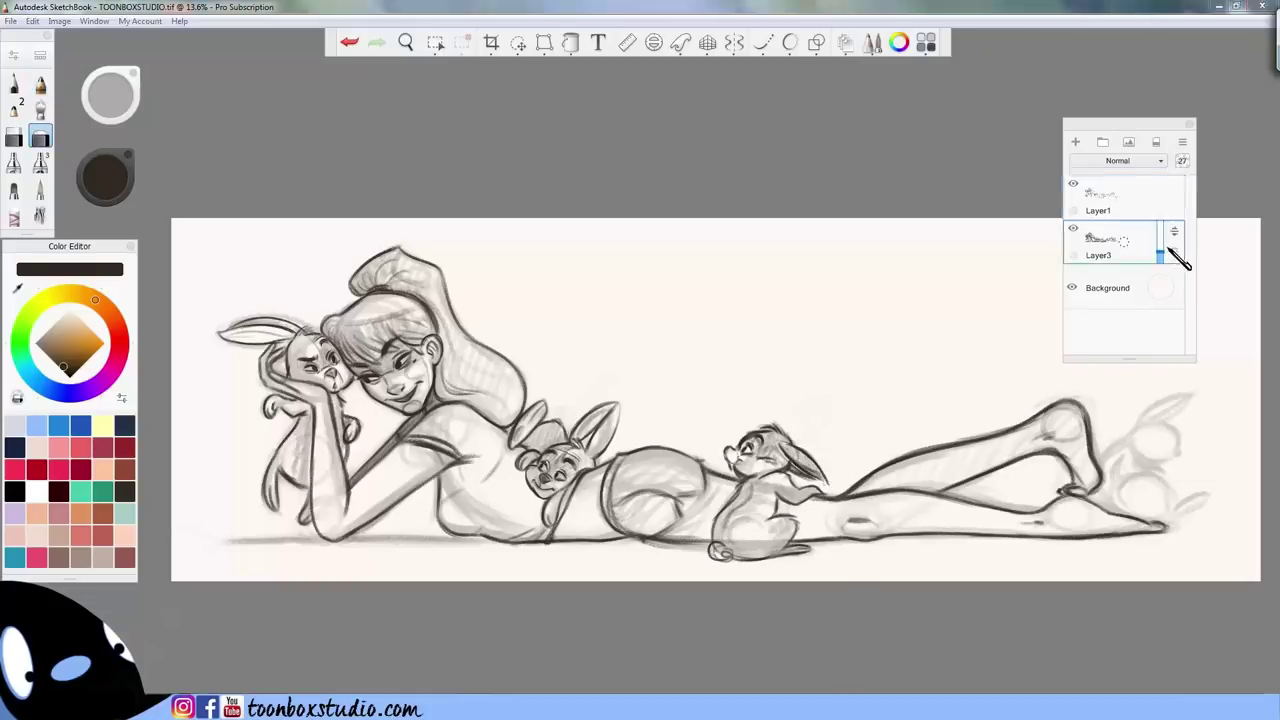
{"action": "key", "text": "space"}
{"action": "mouse_move", "coordinate": [1186, 606]}
{"action": "left_mouse_down"}
{"action": "mouse_move", "coordinate": [910, 610]}
{"action": "mouse_move", "coordinate": [809, 630]}
{"action": "left_mouse_up"}
{"action": "key", "text": "space"}
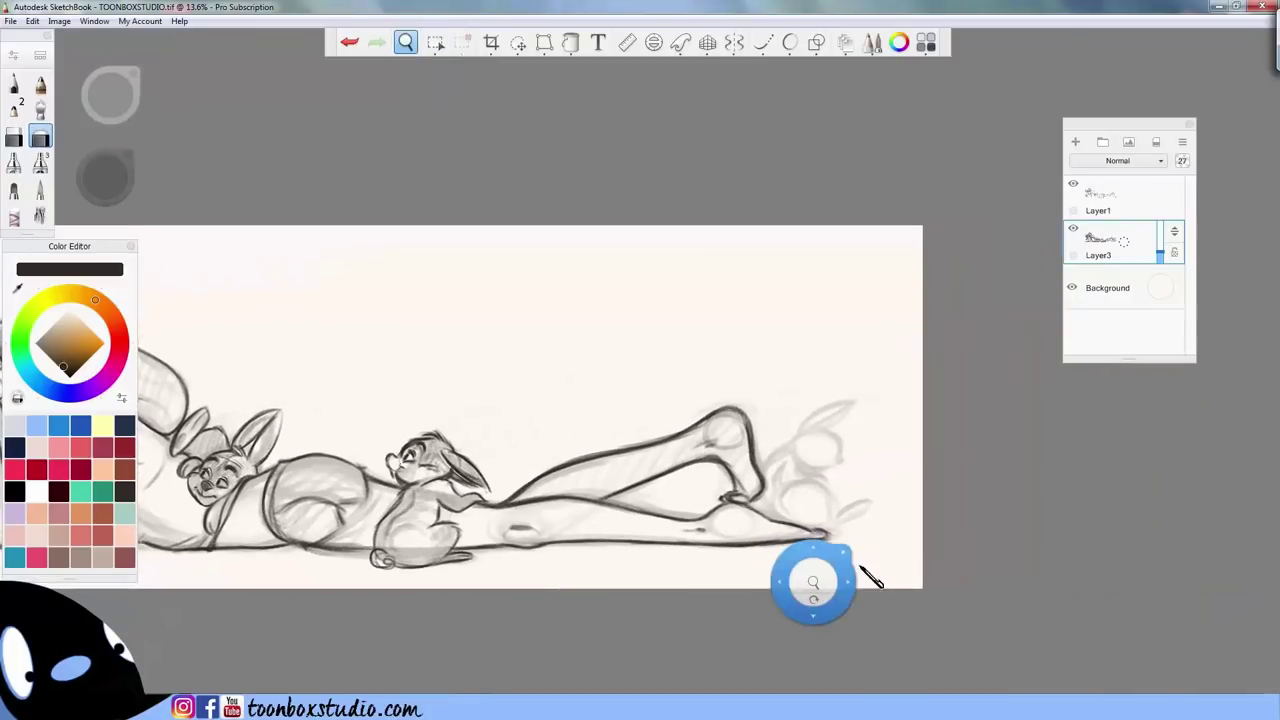
{"action": "left_click", "coordinate": [518, 42]}
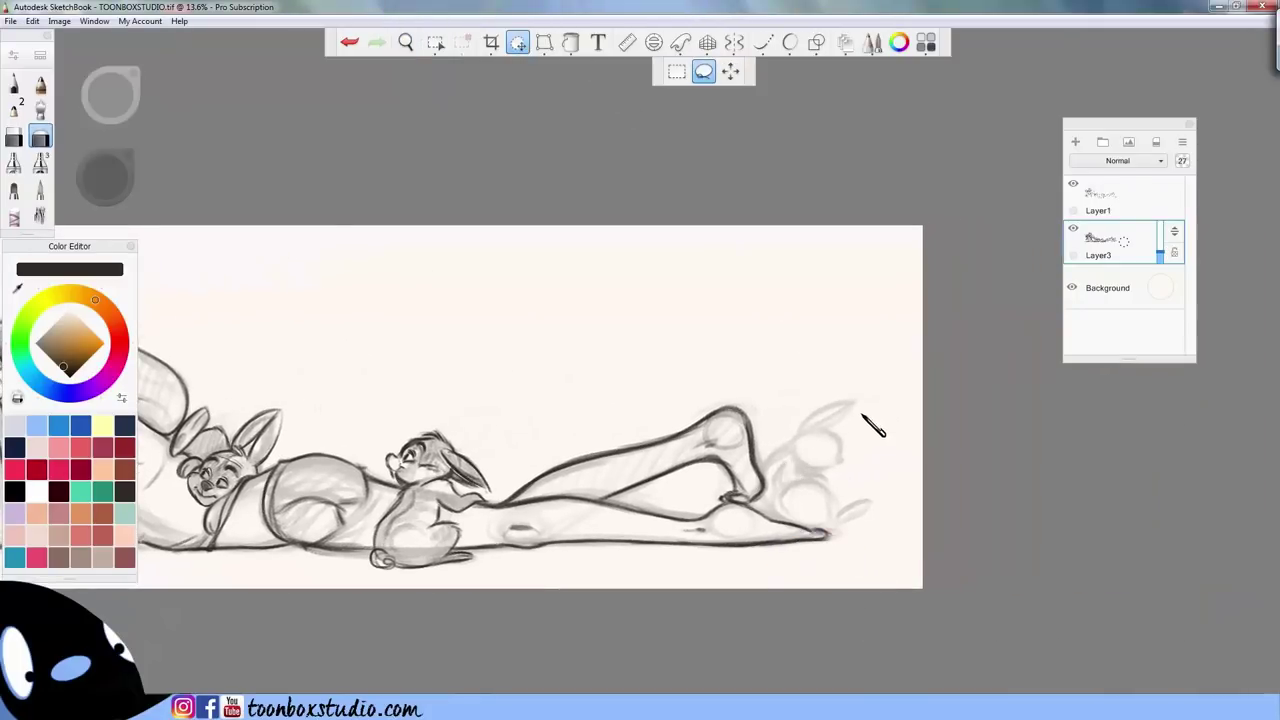
{"action": "mouse_move", "coordinate": [765, 450]}
{"action": "left_mouse_down"}
{"action": "mouse_move", "coordinate": [779, 518]}
{"action": "mouse_move", "coordinate": [825, 536]}
{"action": "mouse_move", "coordinate": [890, 527]}
{"action": "mouse_move", "coordinate": [907, 435]}
{"action": "mouse_move", "coordinate": [800, 422]}
{"action": "left_mouse_up"}
{"action": "left_click", "coordinate": [34, 22]}
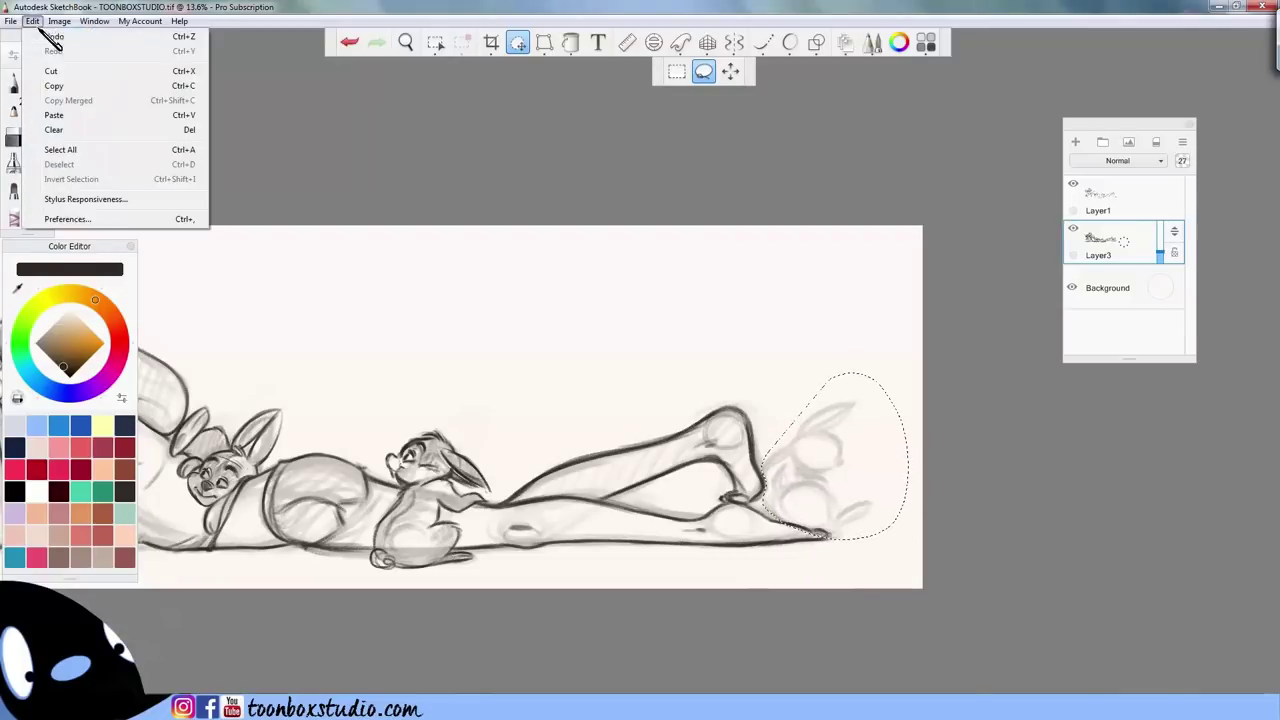
{"action": "left_click", "coordinate": [55, 80]}
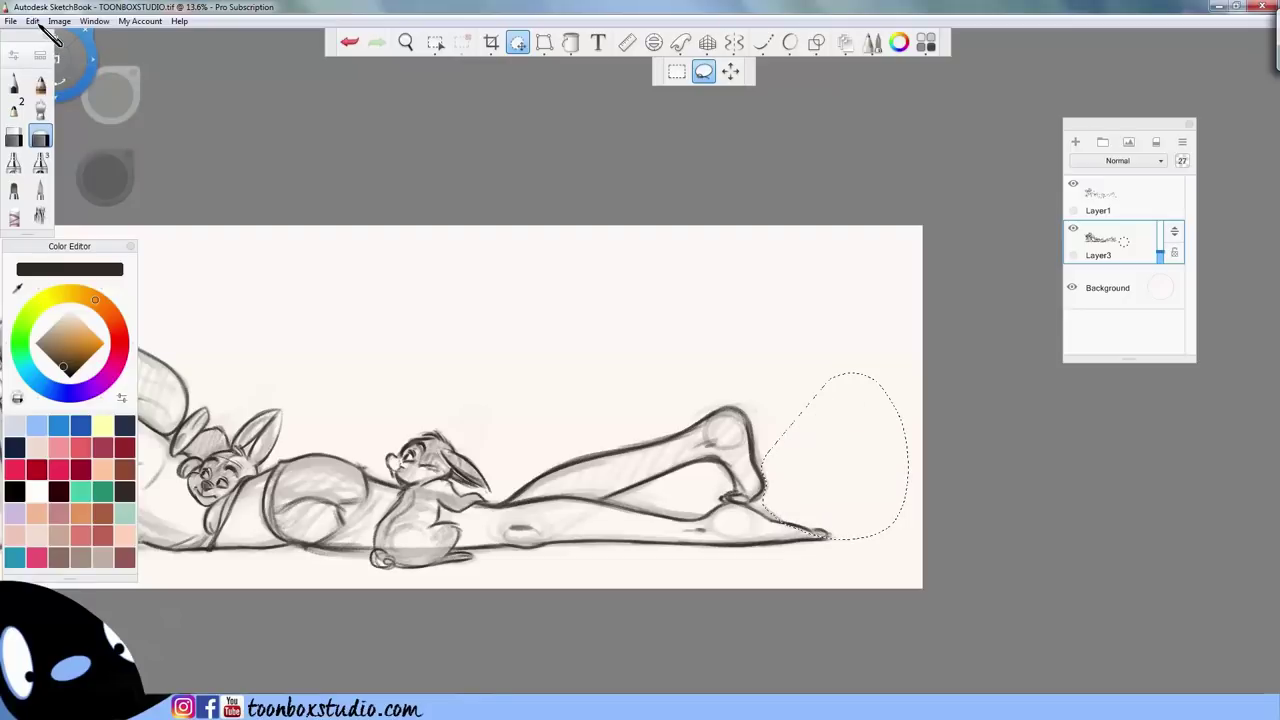
{"action": "left_click", "coordinate": [33, 21]}
{"action": "left_click", "coordinate": [82, 116]}
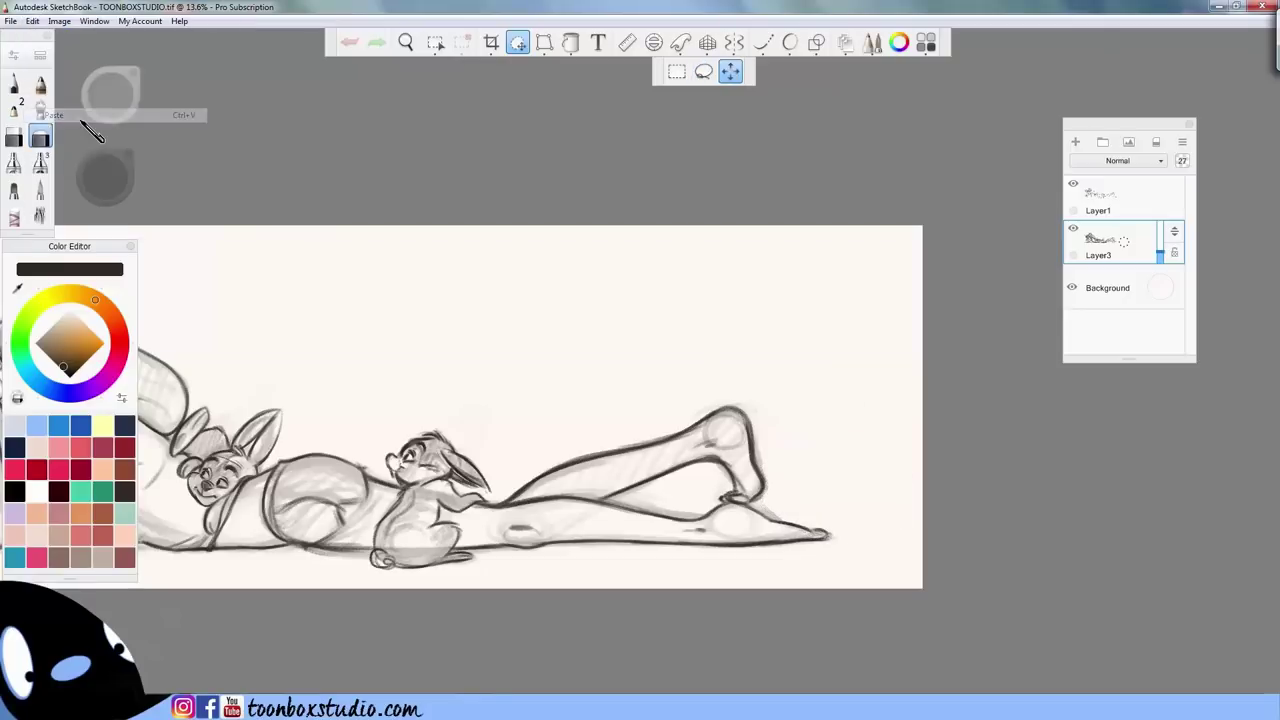
{"action": "left_click", "coordinate": [778, 338]}
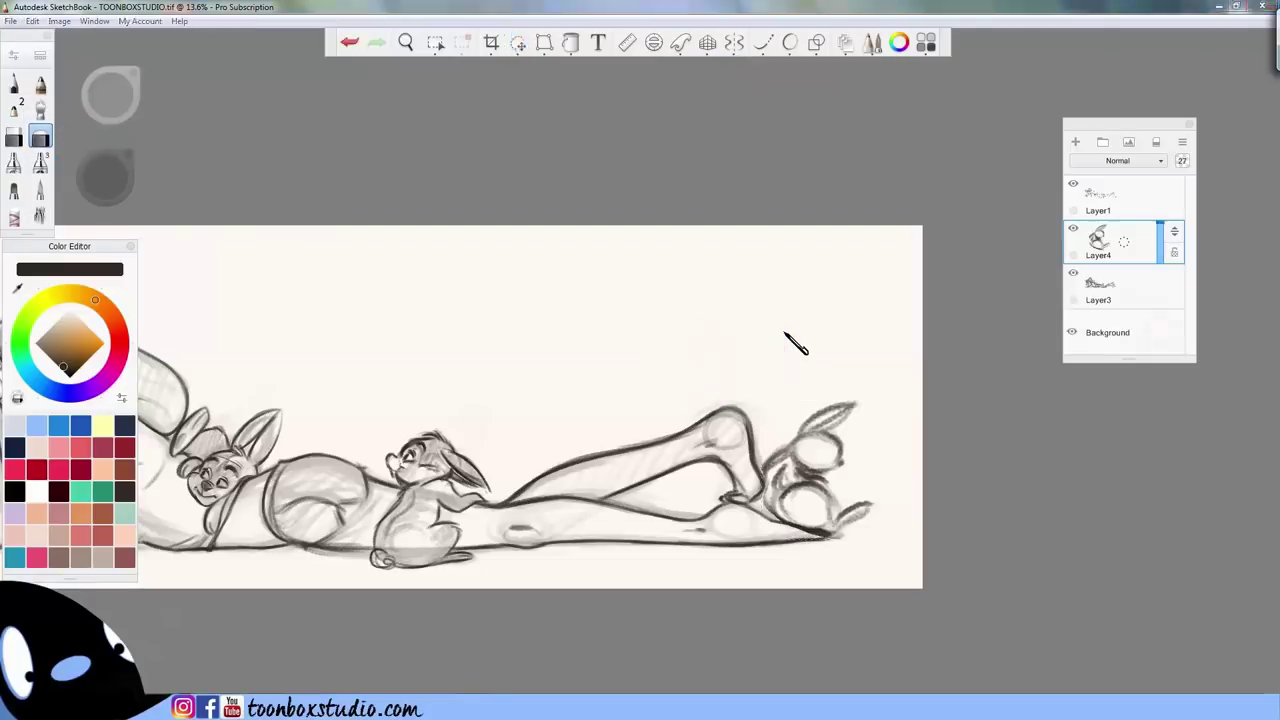
- Mirror the pasted rabbit layer, rotate the rabbit about 151° so it lies upside down, and place it against the feet
{"action": "left_click", "coordinate": [59, 21]}
{"action": "left_click", "coordinate": [100, 190]}
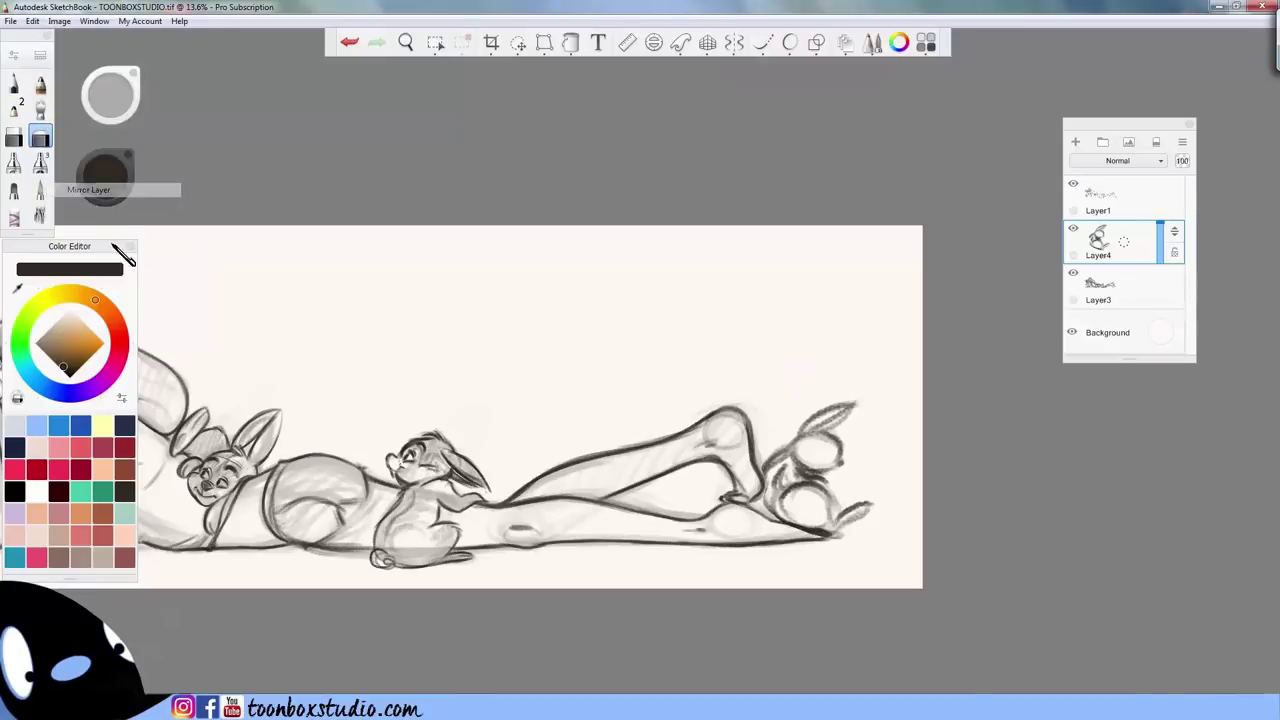
{"action": "key", "text": "v"}
{"action": "left_click_drag", "start_coordinate": [515, 518], "coordinate": [1156, 552]}
{"action": "mouse_move", "coordinate": [738, 580]}
{"action": "left_mouse_down"}
{"action": "mouse_move", "coordinate": [1102, 537]}
{"action": "mouse_move", "coordinate": [757, 640]}
{"action": "mouse_move", "coordinate": [527, 522]}
{"action": "left_mouse_up"}
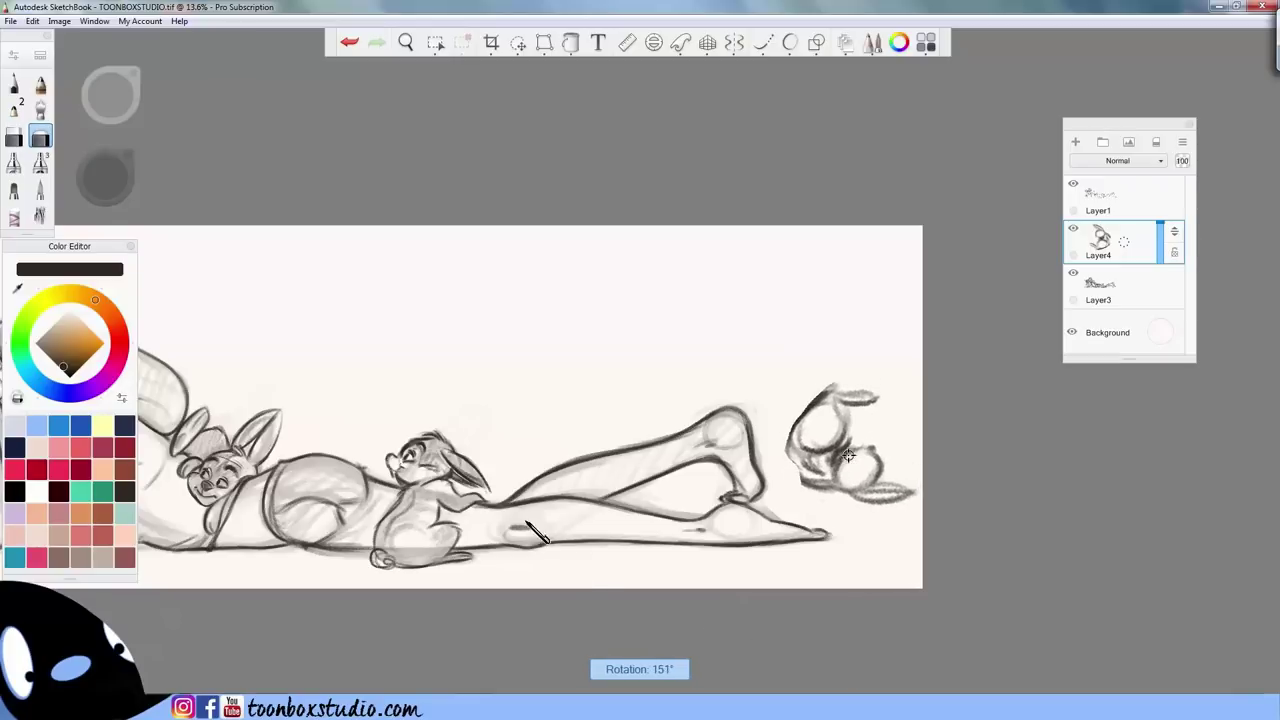
{"action": "left_click_drag", "start_coordinate": [951, 529], "coordinate": [910, 571]}
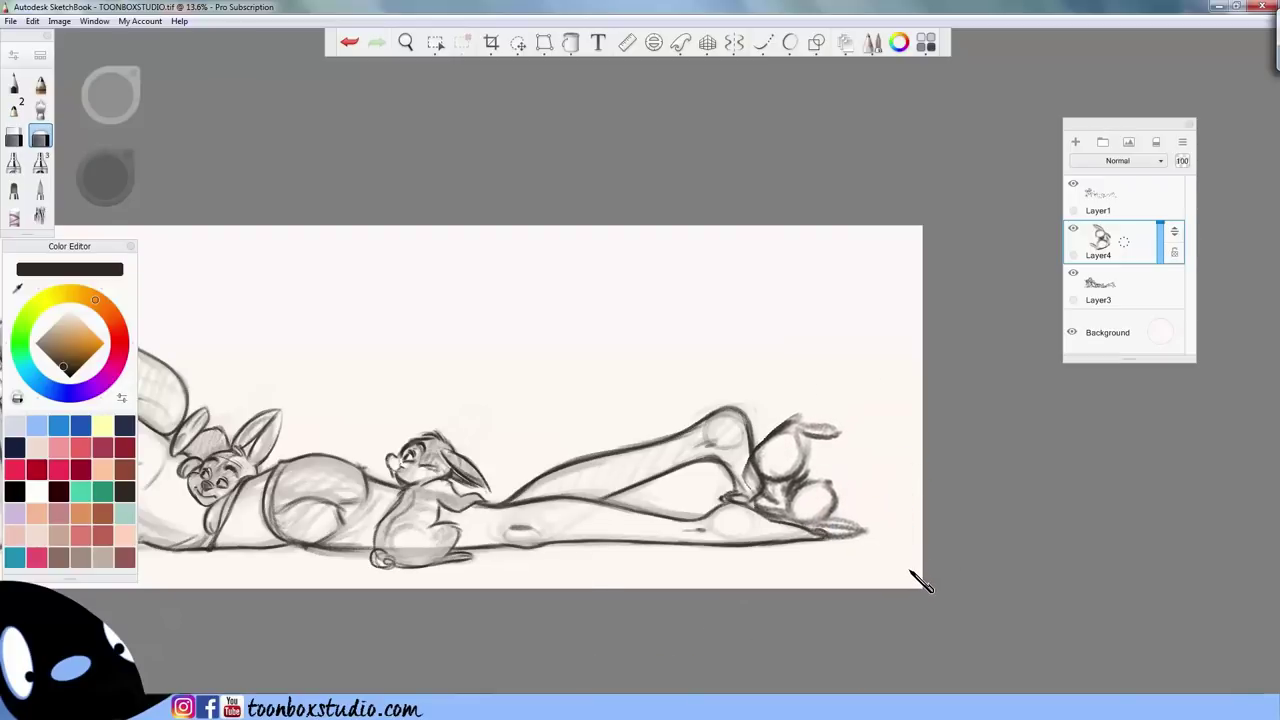
{"action": "left_click", "coordinate": [918, 582]}
{"action": "key", "text": "Escape"}
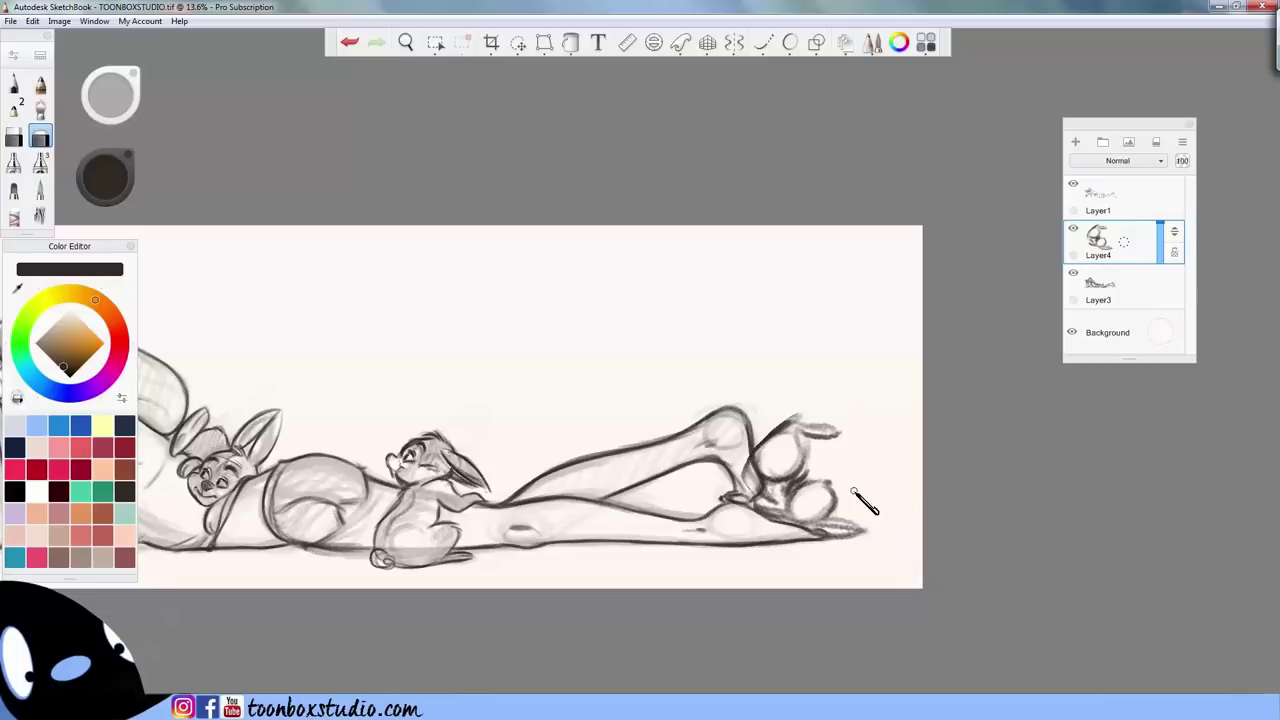
- Erase the excess rough outline along the top of the flipped rabbit's body beside the raised foot
{"action": "key", "text": "s"}
{"action": "key", "text": "s"}
{"action": "mouse_move", "coordinate": [780, 424]}
{"action": "left_mouse_down"}
{"action": "mouse_move", "coordinate": [802, 414]}
{"action": "mouse_move", "coordinate": [762, 452]}
{"action": "left_mouse_up"}
{"action": "left_click_drag", "start_coordinate": [802, 414], "coordinate": [787, 427]}
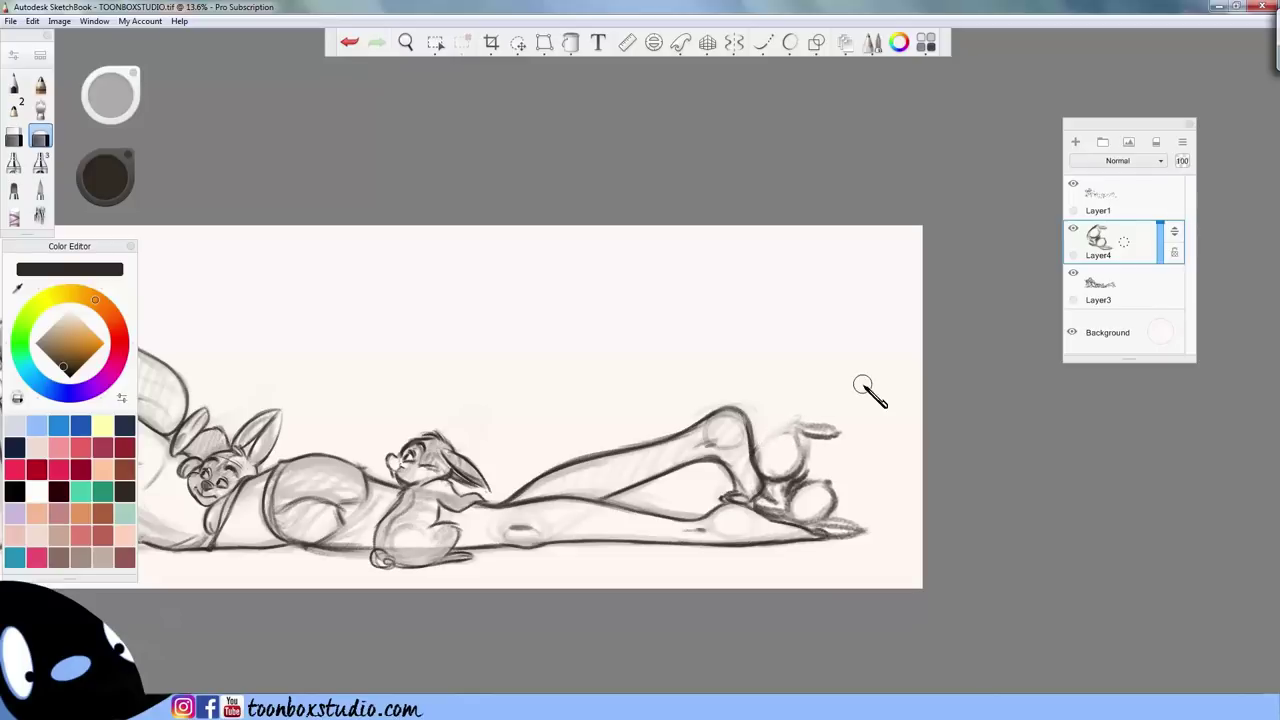
- Lower the pasted rabbit layer's opacity to 44 and merge it down into Layer3
{"action": "left_click", "coordinate": [1162, 246]}
{"action": "mouse_move", "coordinate": [1175, 258]}
{"action": "left_mouse_down"}
{"action": "mouse_move", "coordinate": [1166, 251]}
{"action": "mouse_move", "coordinate": [1147, 280]}
{"action": "left_mouse_up"}
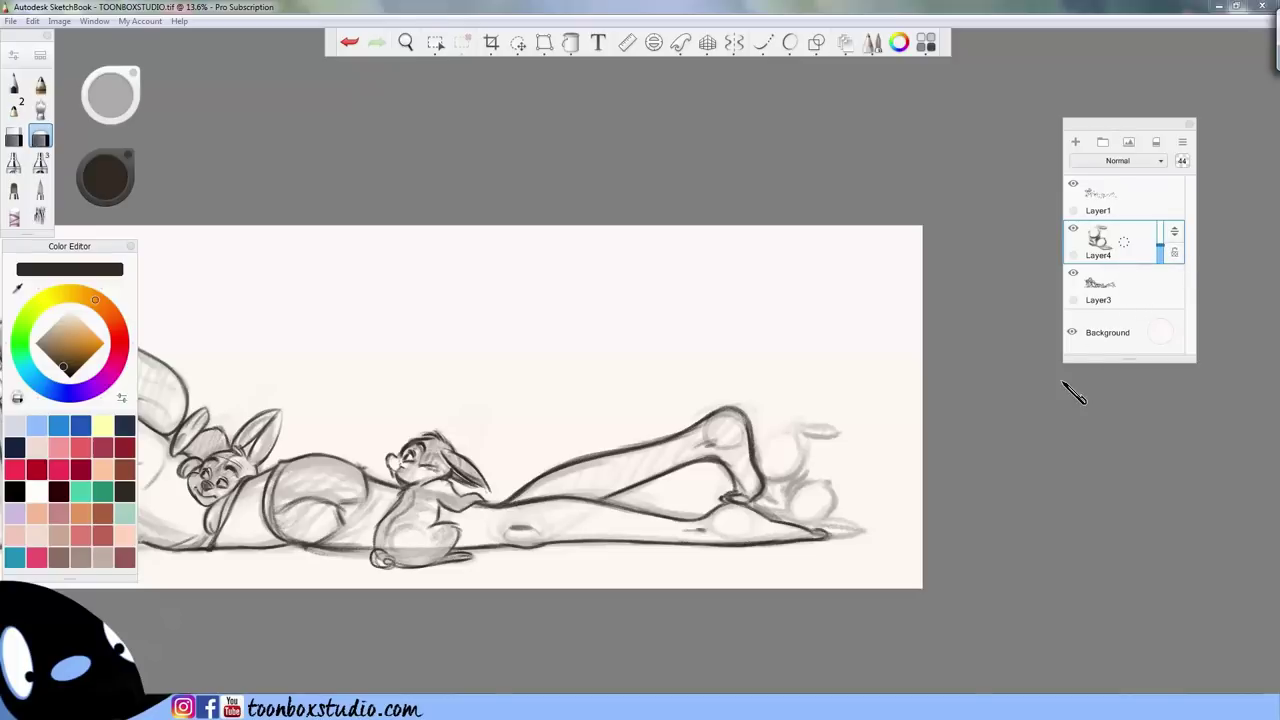
{"action": "key", "text": "ctrl+e"}
- Draw the upside-down rabbit's head on Layer1 with smiling closed eyes, nose, mouth and cheek
{"action": "left_click", "coordinate": [1125, 213]}
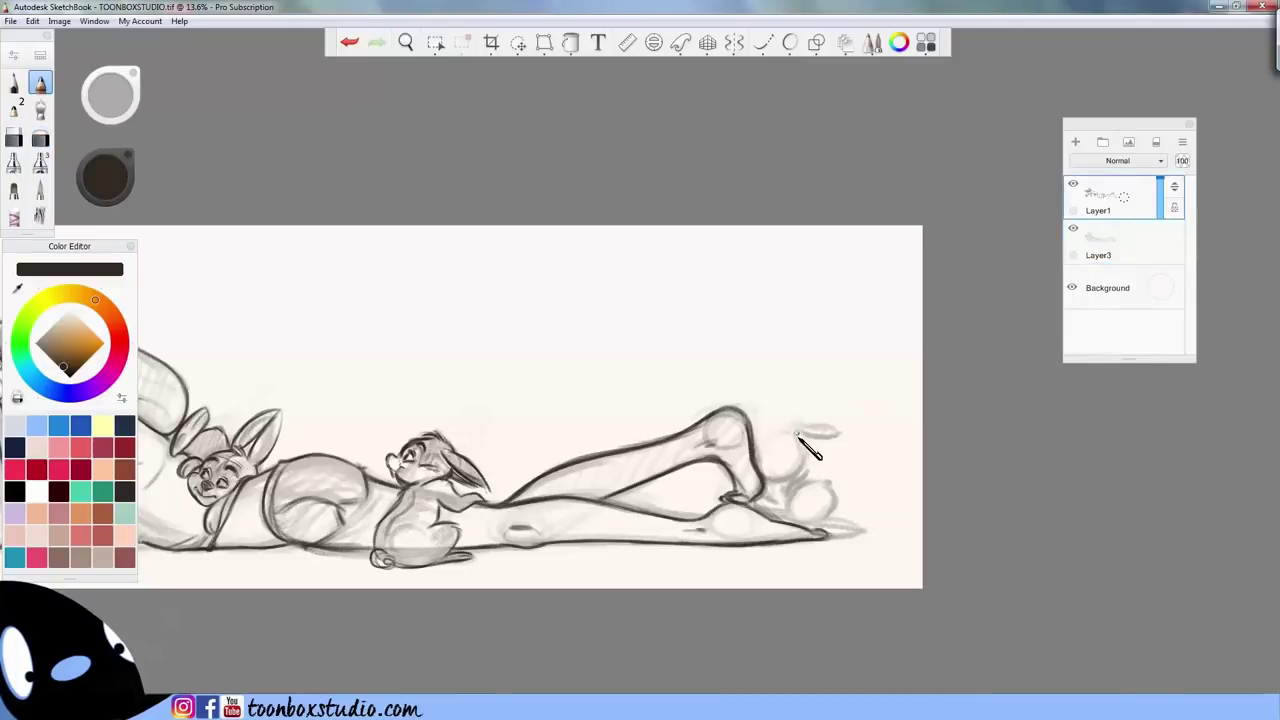
{"action": "key", "text": "b"}
{"action": "key", "text": "Left"}
{"action": "key", "text": "Left"}
{"action": "key", "text": "Left"}
{"action": "key", "text": "Left"}
{"action": "key", "text": "Left"}
{"action": "key", "text": "Left"}
{"action": "key", "text": "Left"}
{"action": "key", "text": "Left"}
{"action": "key", "text": "Left"}
{"action": "key", "text": "Left"}
{"action": "key", "text": "Left"}
{"action": "key", "text": "Left"}
{"action": "key", "text": "Left"}
{"action": "key", "text": "Left"}
{"action": "key", "text": "Left"}
{"action": "key", "text": "Left"}
{"action": "key", "text": "Left"}
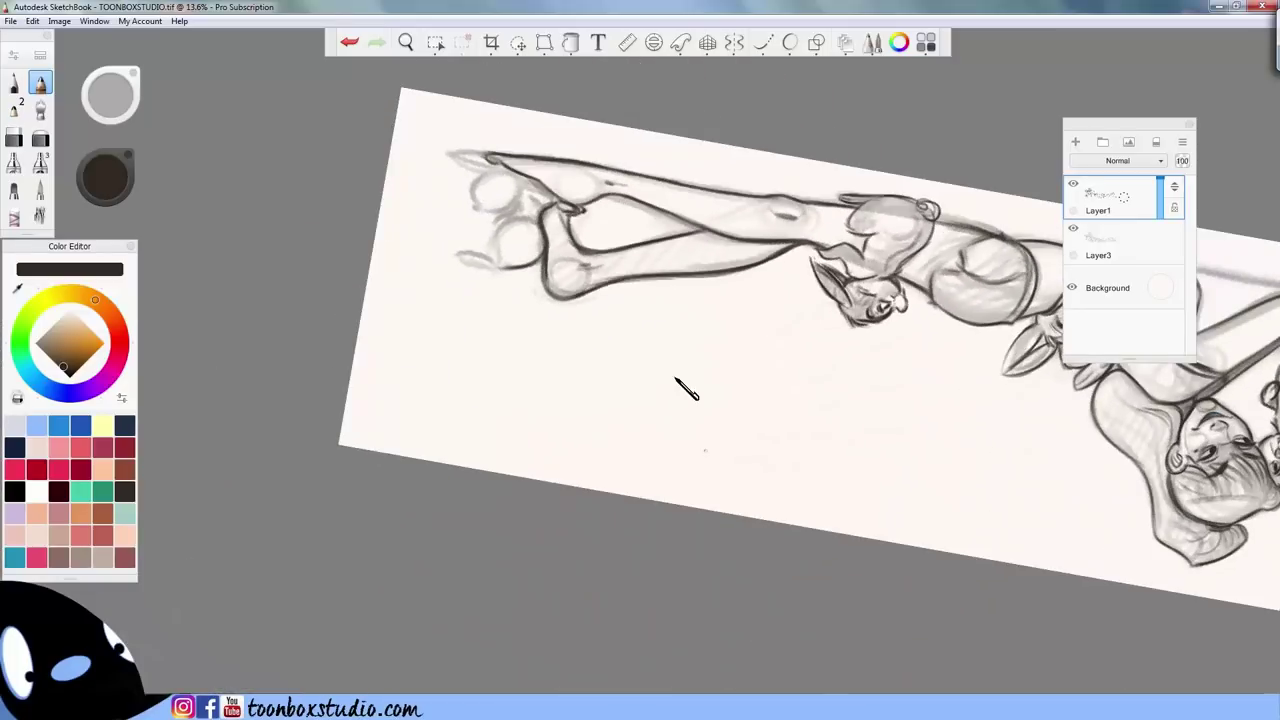
{"action": "key", "text": "space"}
{"action": "mouse_move", "coordinate": [590, 288]}
{"action": "left_mouse_down"}
{"action": "mouse_move", "coordinate": [680, 266]}
{"action": "mouse_move", "coordinate": [687, 372]}
{"action": "left_mouse_up"}
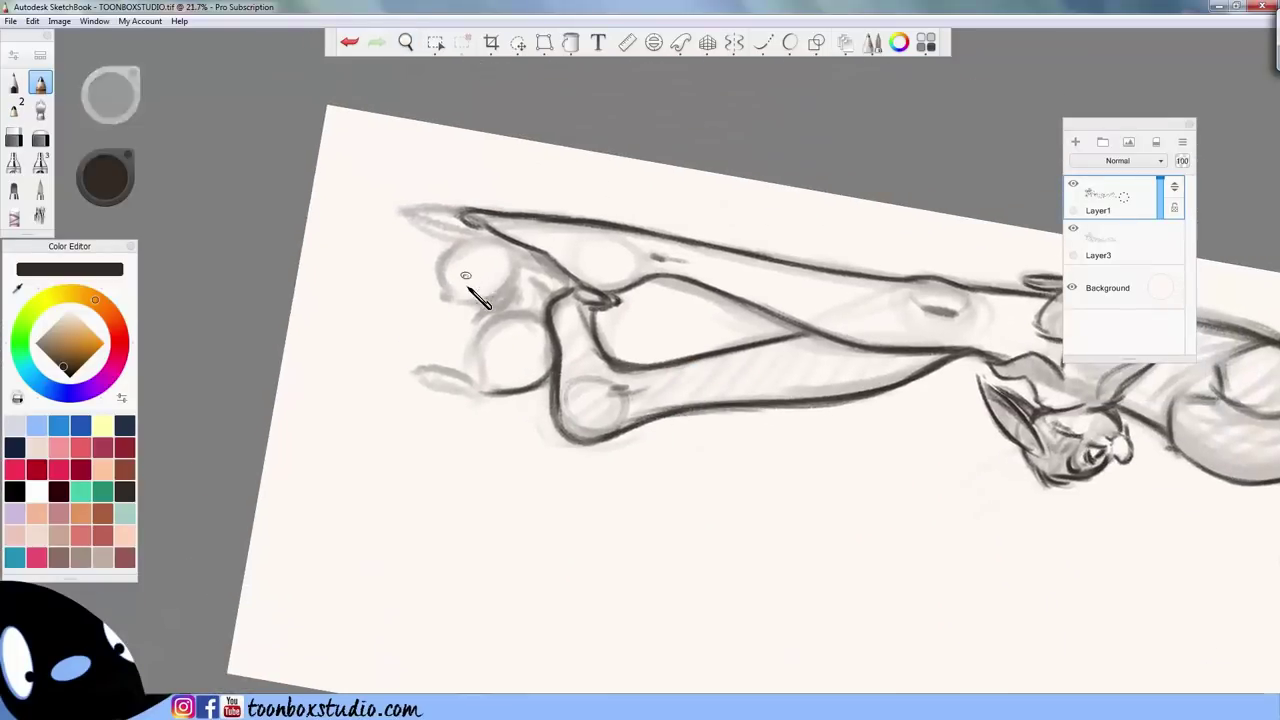
{"action": "key", "text": "b"}
{"action": "left_click_drag", "start_coordinate": [466, 277], "coordinate": [510, 385]}
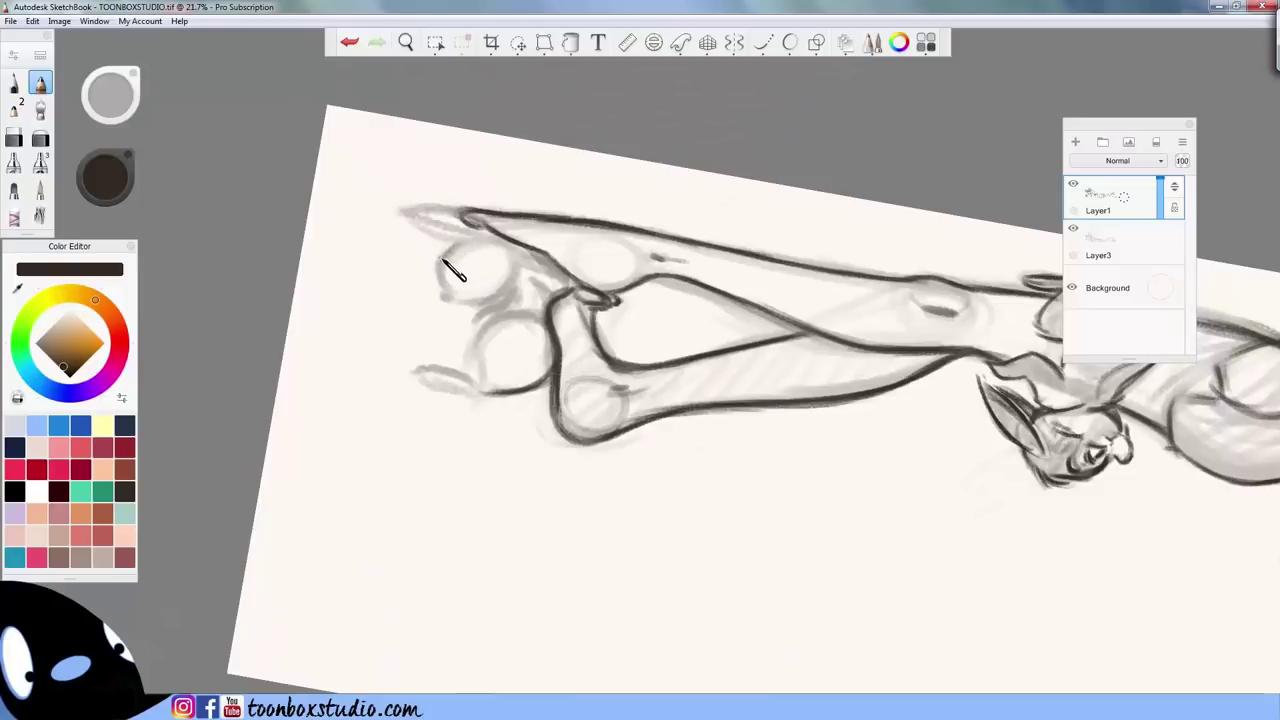
{"action": "key", "text": "["}
{"action": "left_click_drag", "start_coordinate": [442, 256], "coordinate": [449, 271]}
{"action": "left_click_drag", "start_coordinate": [469, 290], "coordinate": [481, 281]}
{"action": "left_click_drag", "start_coordinate": [459, 279], "coordinate": [468, 268]}
{"action": "left_click_drag", "start_coordinate": [521, 256], "coordinate": [514, 291]}
- Draw the upside-down rabbit's pointed ear with its inner line beside the woman's toes
{"action": "key", "text": "period"}
{"action": "key", "text": "period"}
{"action": "key", "text": "period"}
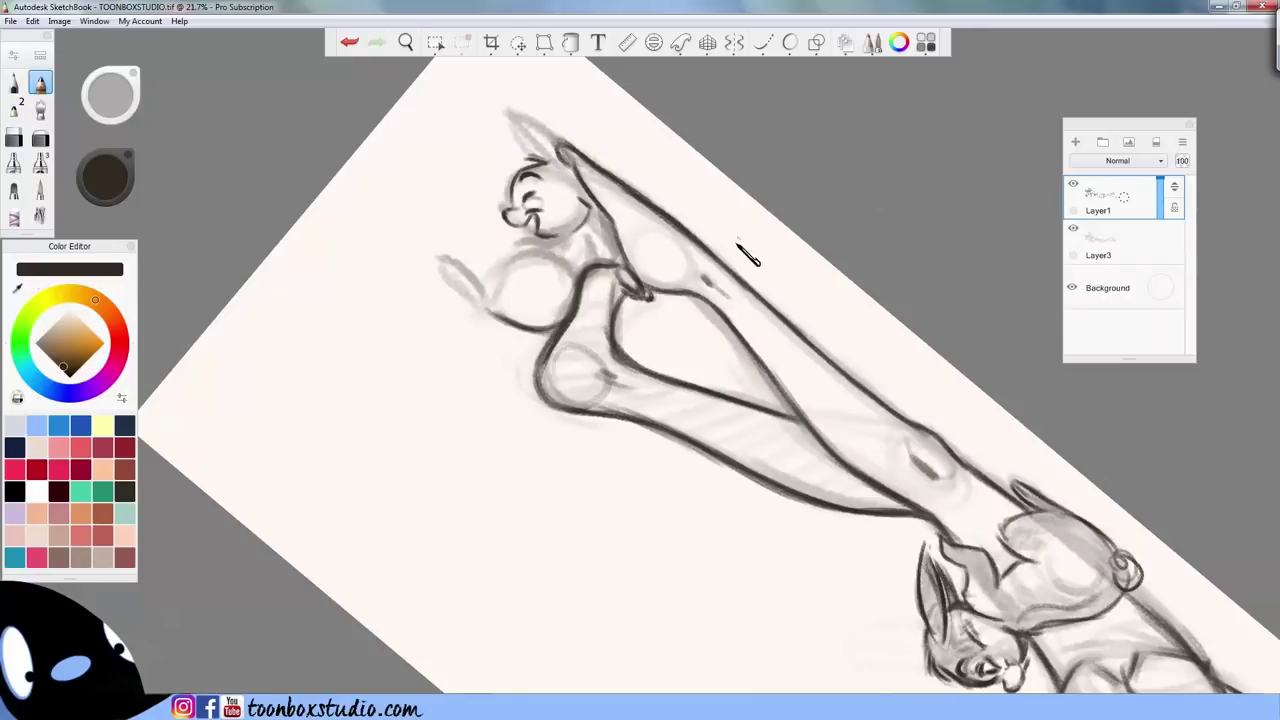
{"action": "left_click_drag", "start_coordinate": [748, 258], "coordinate": [740, 343]}
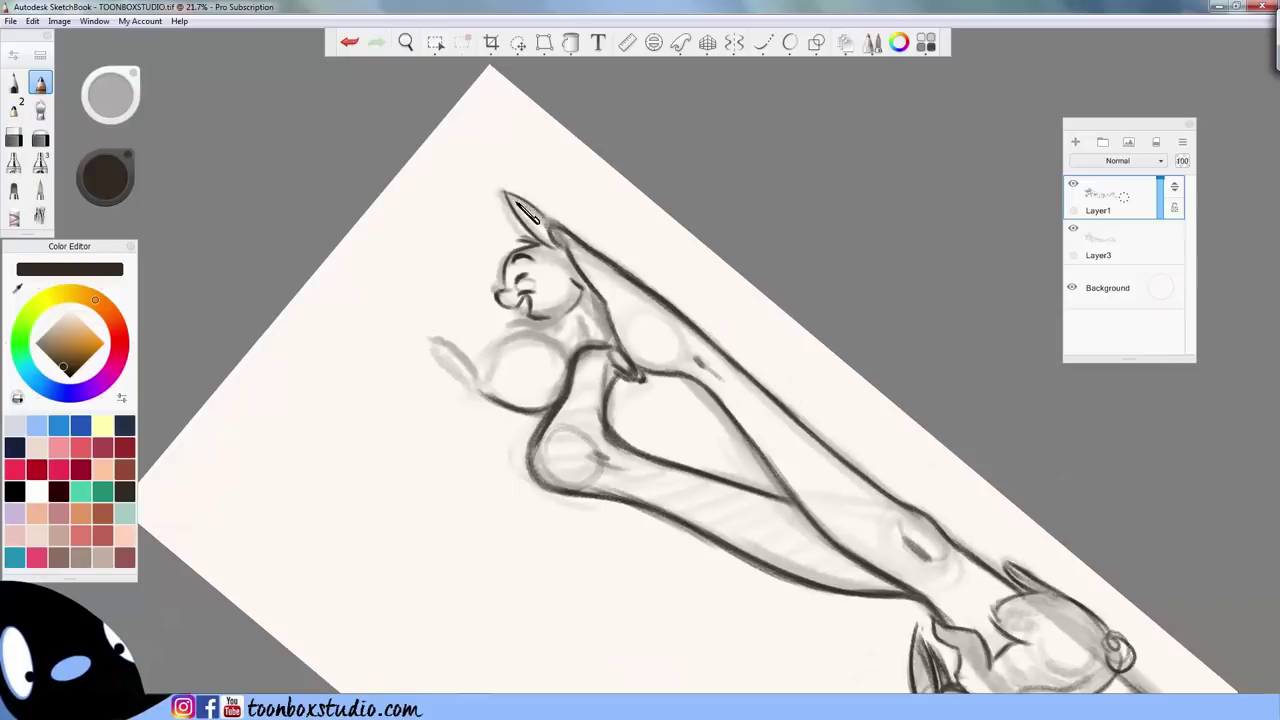
{"action": "key", "text": "bracketleft"}
{"action": "left_click_drag", "start_coordinate": [502, 192], "coordinate": [516, 219]}
- Outline the upside-down rabbit's round body and draw its raised hind foot
{"action": "key", "text": "Left"}
{"action": "key", "text": "Left"}
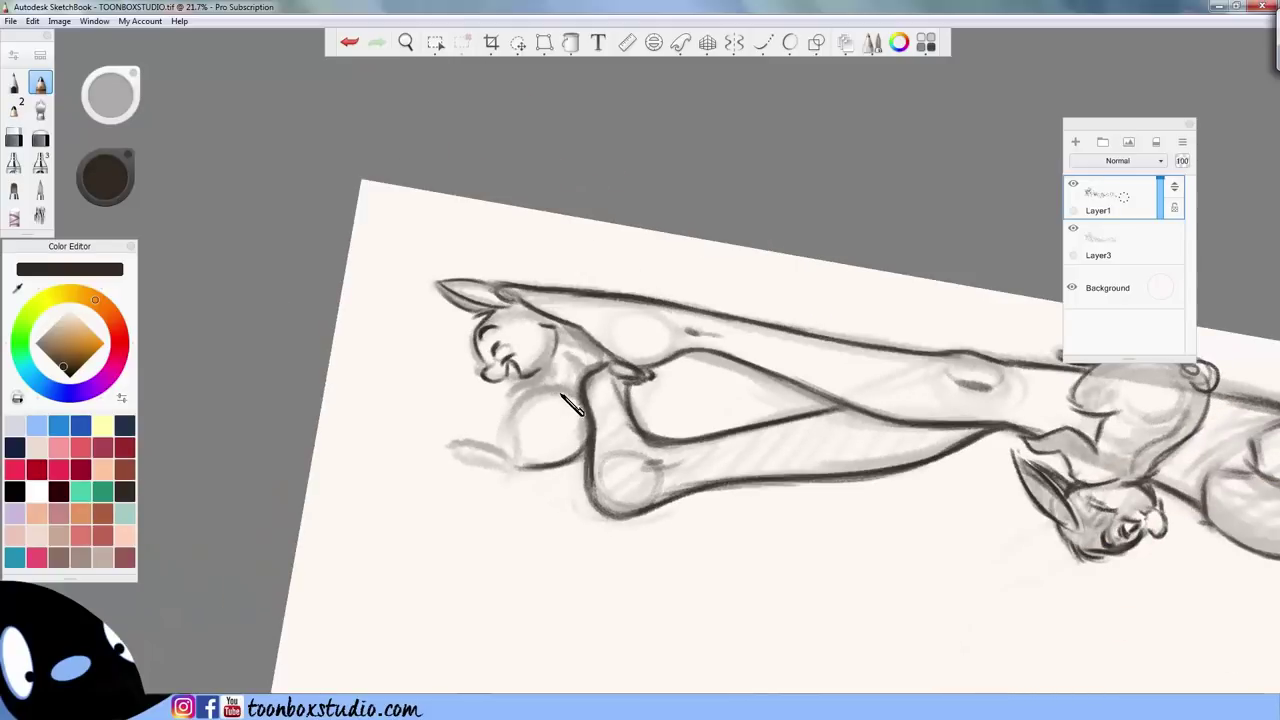
{"action": "mouse_move", "coordinate": [563, 391]}
{"action": "left_mouse_down"}
{"action": "mouse_move", "coordinate": [516, 403]}
{"action": "mouse_move", "coordinate": [522, 452]}
{"action": "mouse_move", "coordinate": [508, 428]}
{"action": "left_mouse_up"}
{"action": "key", "text": "Right"}
{"action": "key", "text": "Right"}
{"action": "key", "text": "Right"}
{"action": "key", "text": "Right"}
{"action": "key", "text": "Right"}
{"action": "key", "text": "Right"}
{"action": "key", "text": "Right"}
{"action": "key", "text": "Right"}
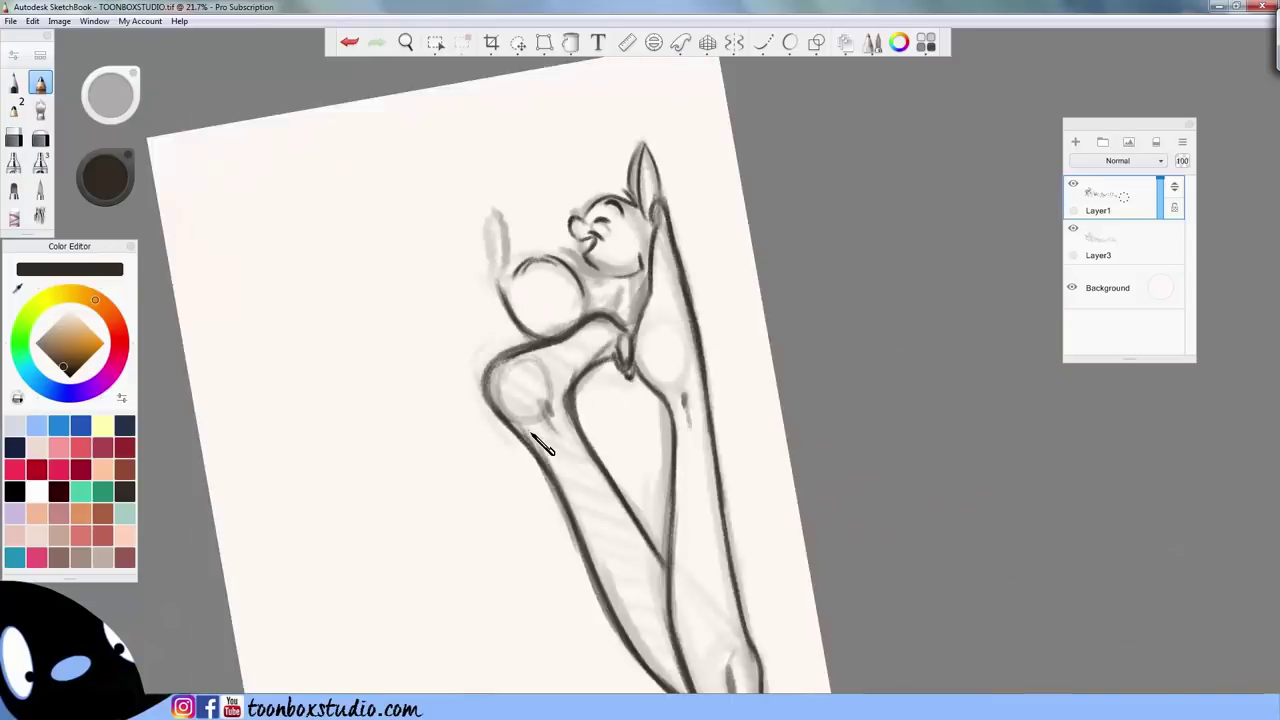
{"action": "mouse_move", "coordinate": [522, 247]}
{"action": "left_mouse_down"}
{"action": "mouse_move", "coordinate": [533, 196]}
{"action": "mouse_move", "coordinate": [545, 202]}
{"action": "mouse_move", "coordinate": [530, 250]}
{"action": "mouse_move", "coordinate": [548, 216]}
{"action": "mouse_move", "coordinate": [540, 245]}
{"action": "mouse_move", "coordinate": [563, 220]}
{"action": "mouse_move", "coordinate": [545, 222]}
{"action": "mouse_move", "coordinate": [541, 203]}
{"action": "mouse_move", "coordinate": [549, 232]}
{"action": "left_mouse_up"}
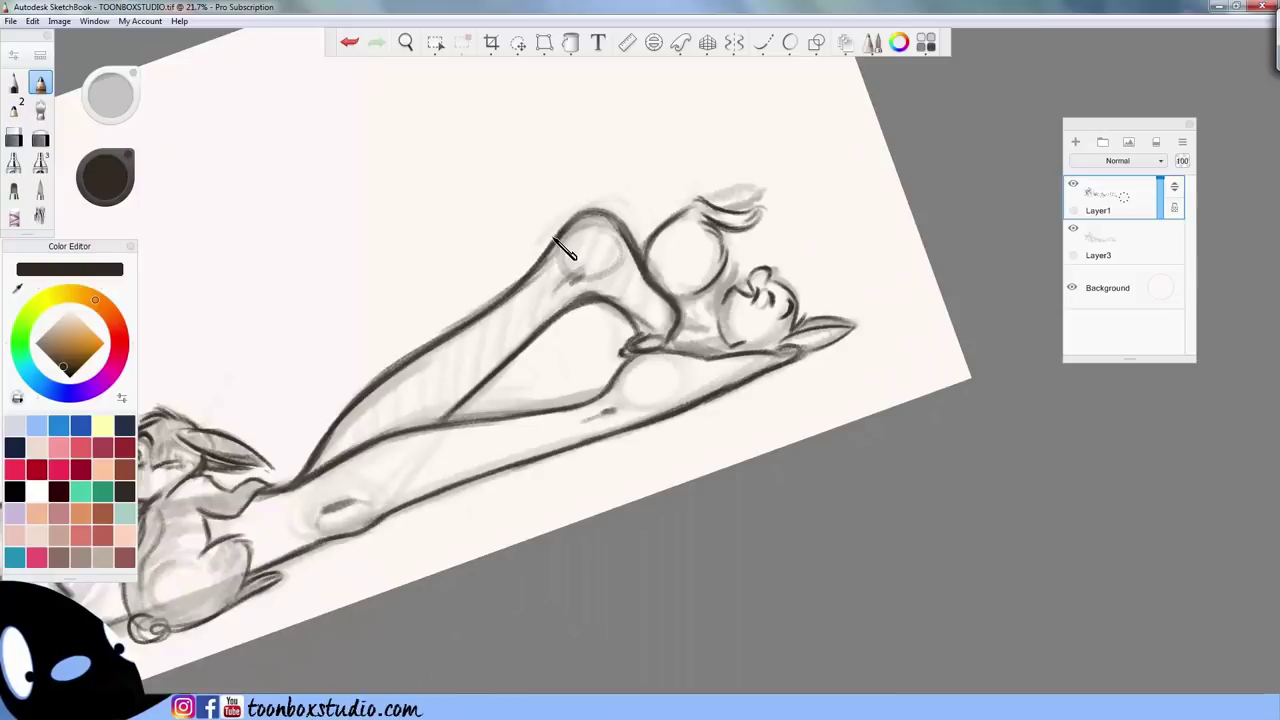
- Draw the upside-down rabbit's chest, arms and small curled paws between its head and belly
{"action": "key", "text": "Right"}
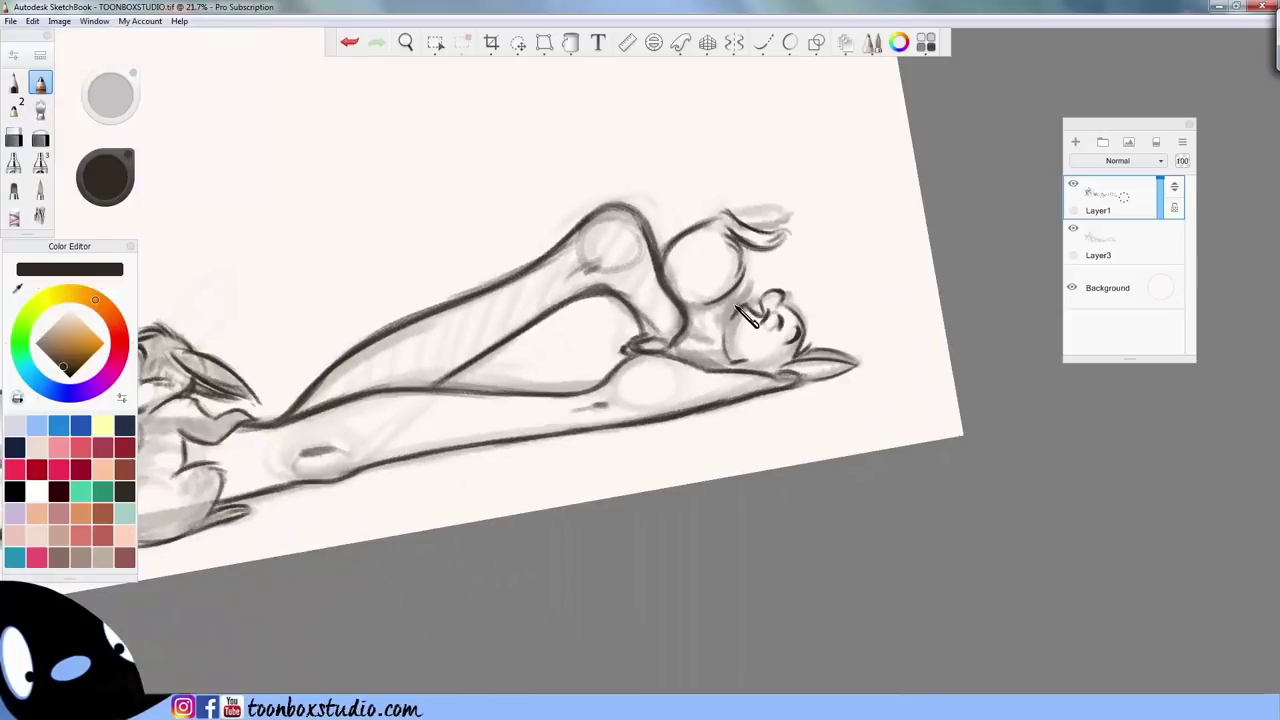
{"action": "key", "text": "Left"}
{"action": "key", "text": "Left"}
{"action": "key", "text": "Left"}
{"action": "key", "text": "Left"}
{"action": "key", "text": "Left"}
{"action": "key", "text": "Left"}
{"action": "key", "text": "Left"}
{"action": "key", "text": "Left"}
{"action": "key", "text": "Left"}
{"action": "key", "text": "Left"}
{"action": "key", "text": "Left"}
{"action": "key", "text": "Left"}
{"action": "key", "text": "Left"}
{"action": "key", "text": "Left"}
{"action": "key", "text": "Left"}
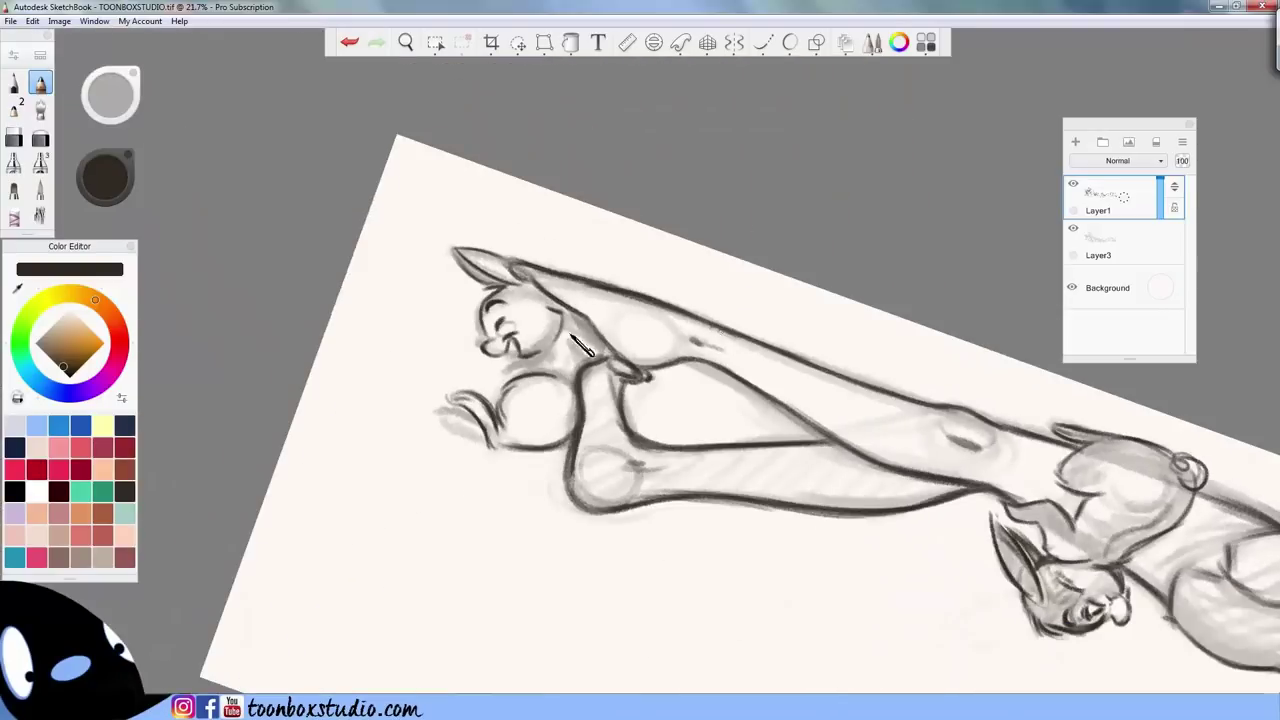
{"action": "mouse_move", "coordinate": [561, 353]}
{"action": "left_mouse_down"}
{"action": "mouse_move", "coordinate": [548, 371]}
{"action": "mouse_move", "coordinate": [557, 382]}
{"action": "left_mouse_up"}
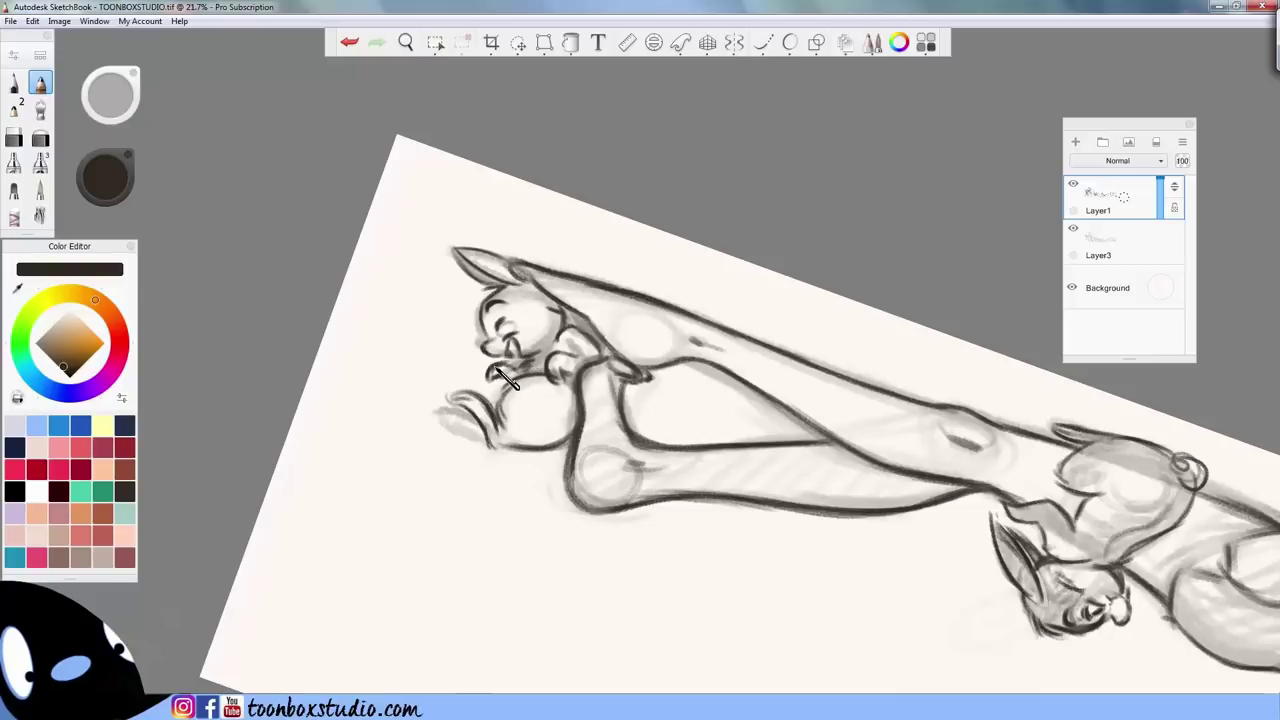
{"action": "left_click_drag", "start_coordinate": [496, 369], "coordinate": [489, 379]}
- Erase the leftover rough lines around the upside-down rabbit's hind foot and head on Layer3
{"action": "key", "text": "Right"}
{"action": "key", "text": "Right"}
{"action": "key", "text": "Right"}
{"action": "key", "text": "Right"}
{"action": "key", "text": "Right"}
{"action": "key", "text": "Right"}
{"action": "key", "text": "Right"}
{"action": "key", "text": "Right"}
{"action": "key", "text": "Right"}
{"action": "key", "text": "Right"}
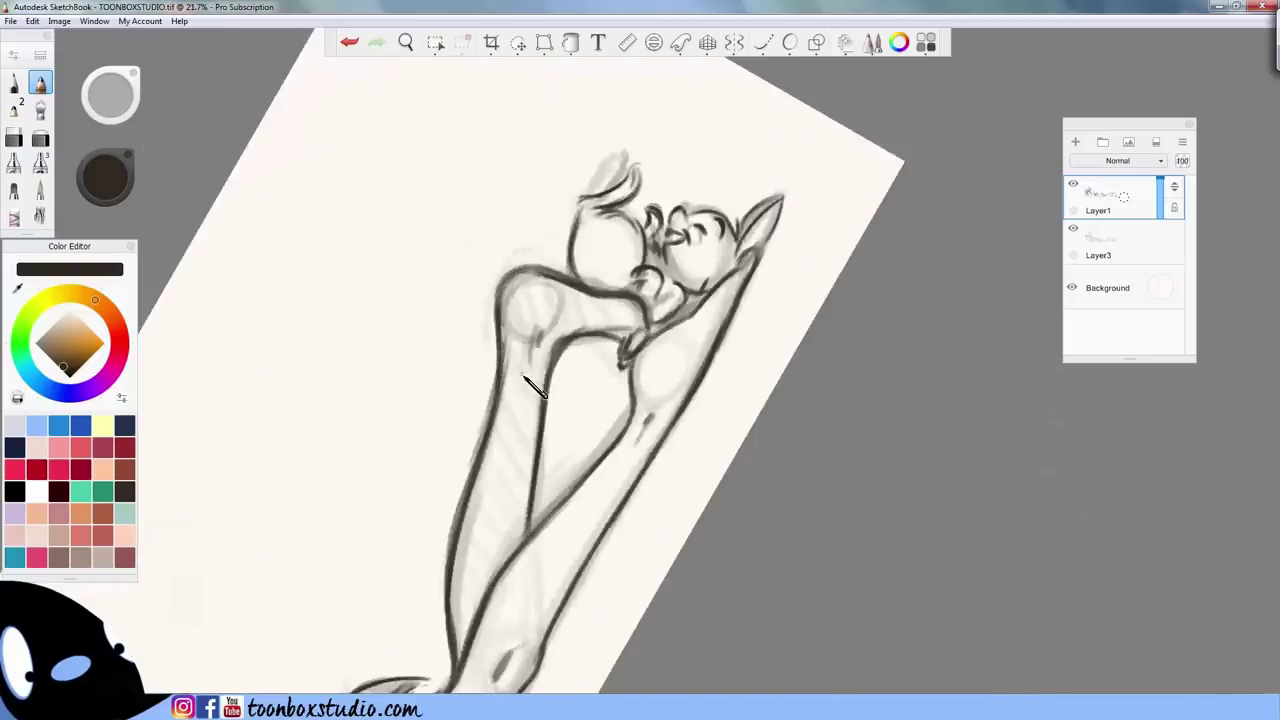
{"action": "key", "text": "Right"}
{"action": "key", "text": "Right"}
{"action": "key", "text": "Right"}
{"action": "key", "text": "Right"}
{"action": "key", "text": "Right"}
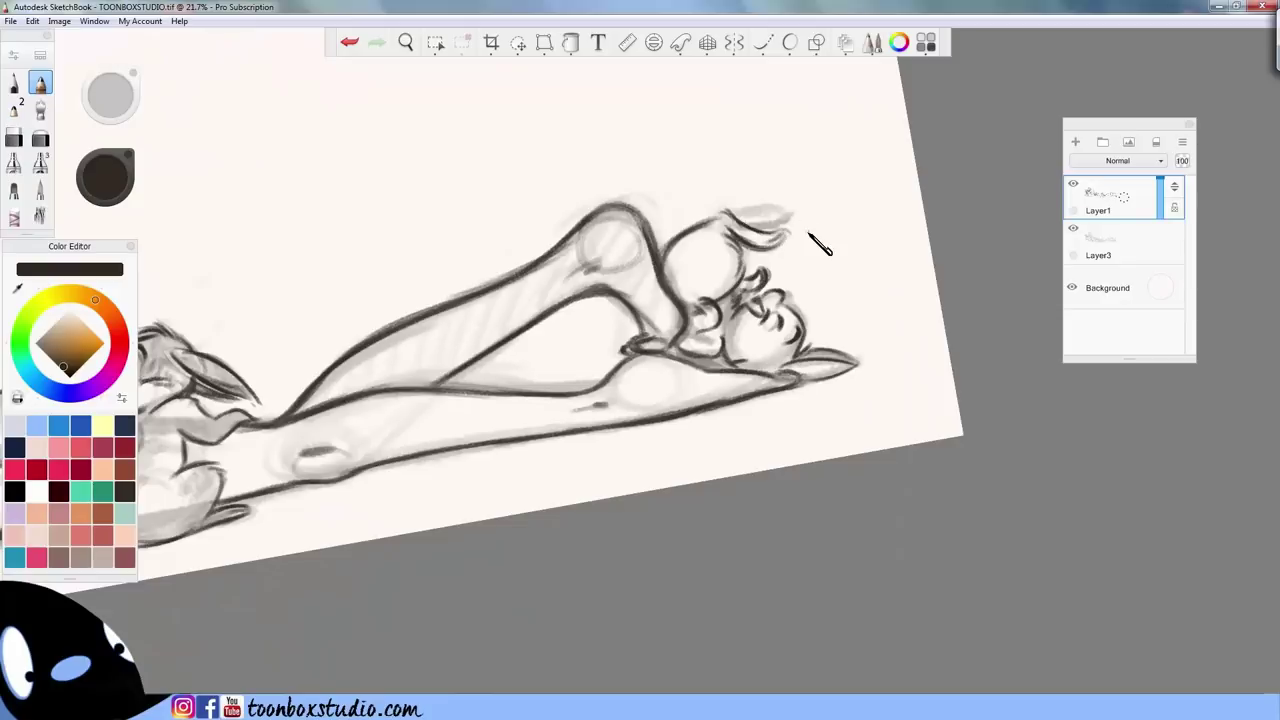
{"action": "key", "text": "ctrl+0"}
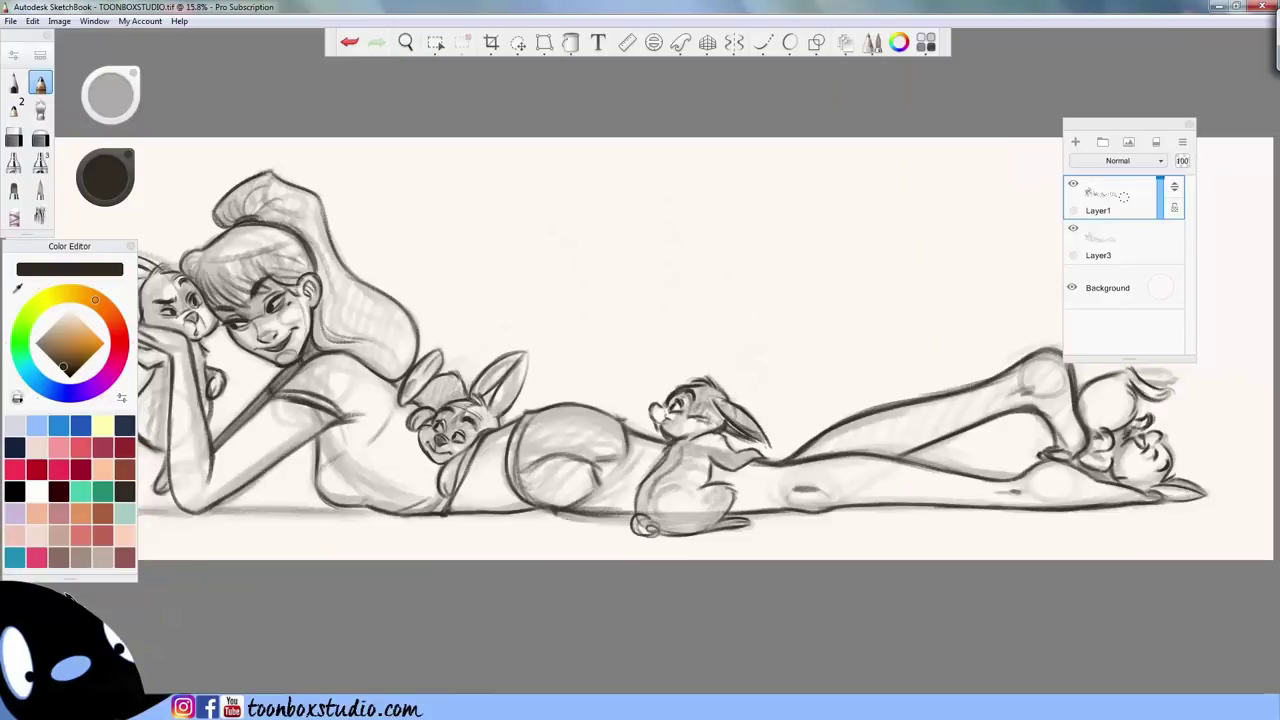
{"action": "key", "text": "space"}
{"action": "left_click_drag", "start_coordinate": [1145, 588], "coordinate": [918, 616]}
{"action": "left_click_drag", "start_coordinate": [988, 515], "coordinate": [1015, 476]}
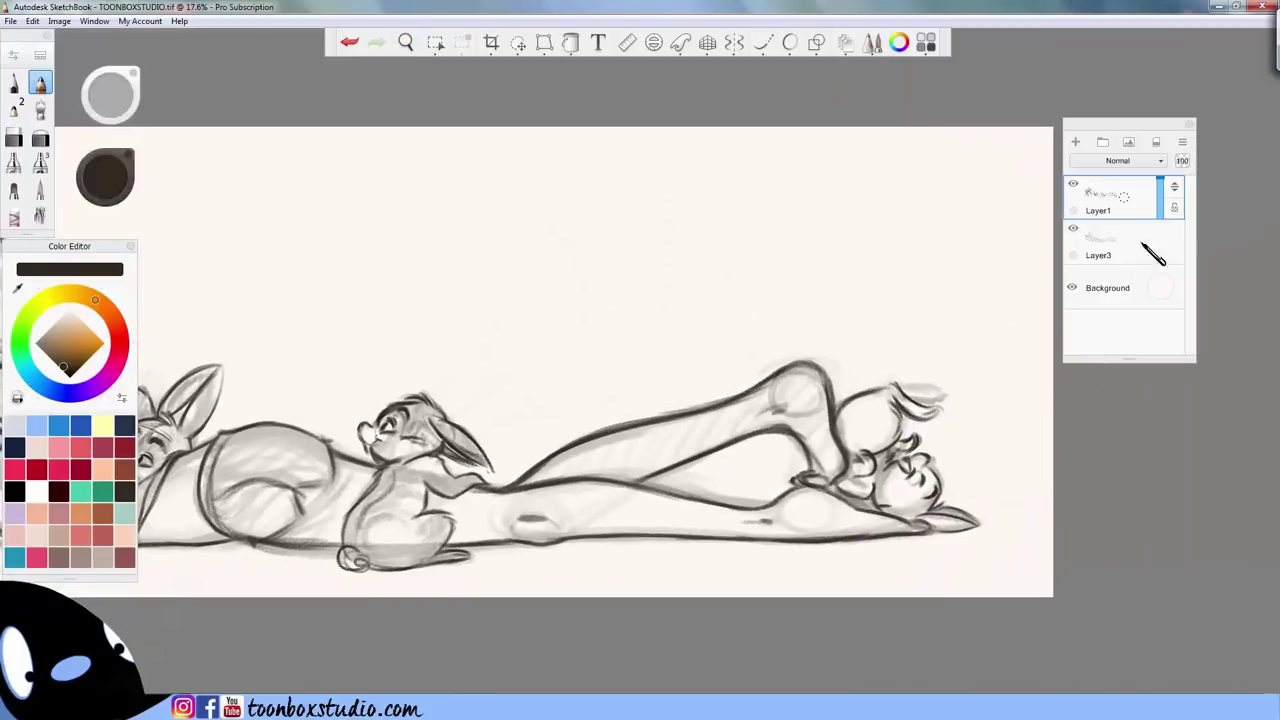
{"action": "left_click", "coordinate": [1143, 244]}
{"action": "key", "text": "e"}
{"action": "mouse_move", "coordinate": [937, 383]}
{"action": "left_mouse_down"}
{"action": "mouse_move", "coordinate": [908, 371]}
{"action": "mouse_move", "coordinate": [932, 399]}
{"action": "left_mouse_up"}
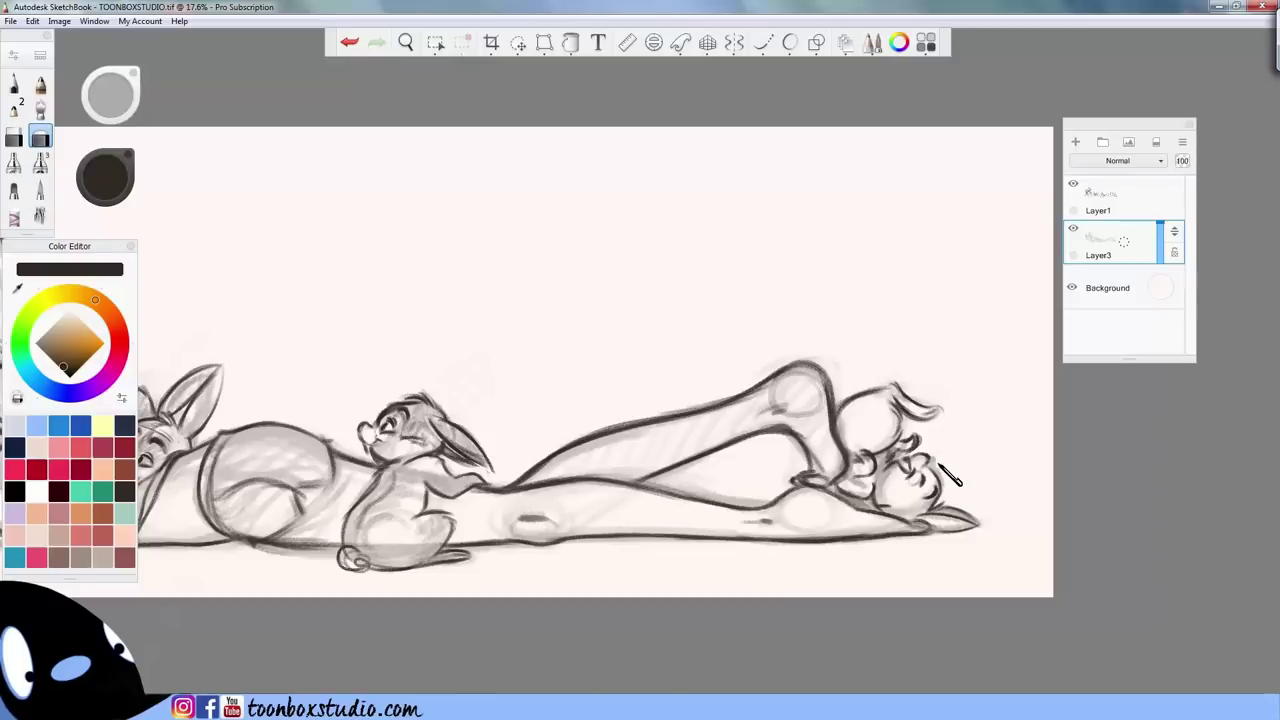
{"action": "key", "text": "e"}
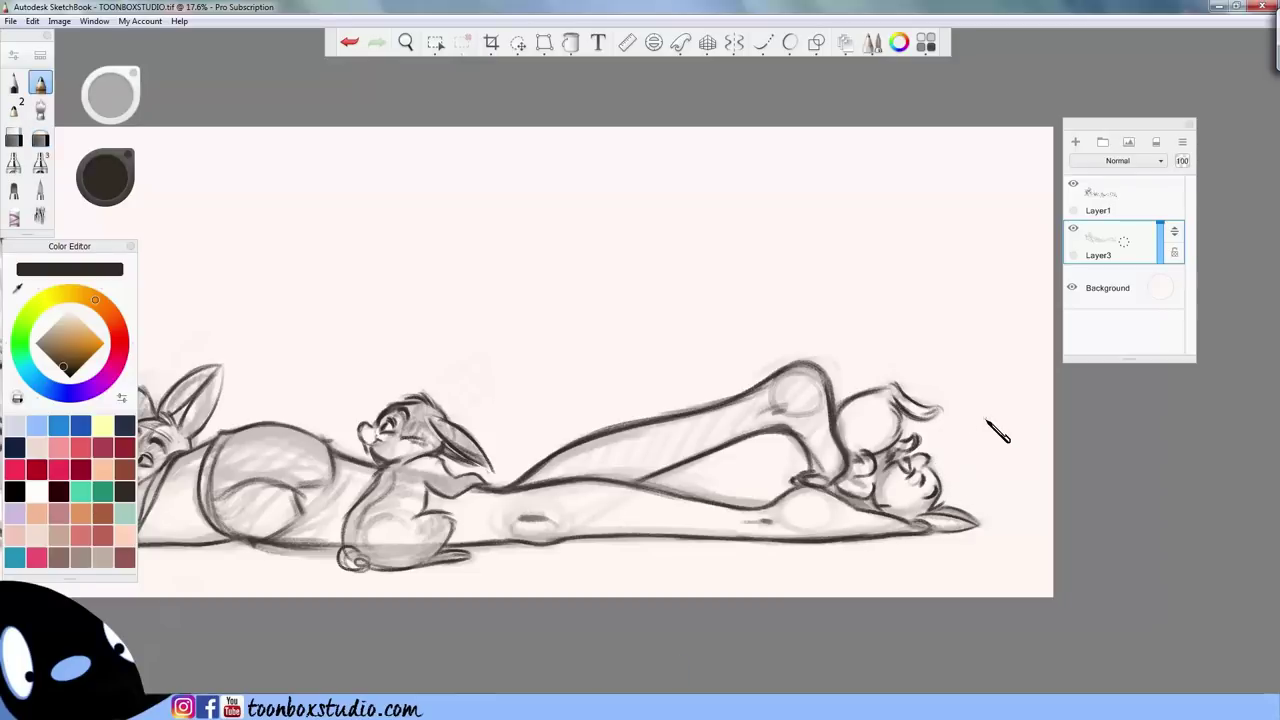
- On Layer1, redraw the upside-down rabbit's eye as a dark curved closed lid
{"action": "key", "text": "Left"}
{"action": "key", "text": "Left"}
{"action": "key", "text": "Left"}
{"action": "key", "text": "Left"}
{"action": "key", "text": "Left"}
{"action": "key", "text": "Left"}
{"action": "key", "text": "Left"}
{"action": "key", "text": "Left"}
{"action": "key", "text": "Left"}
{"action": "key", "text": "Left"}
{"action": "key", "text": "Left"}
{"action": "key", "text": "Left"}
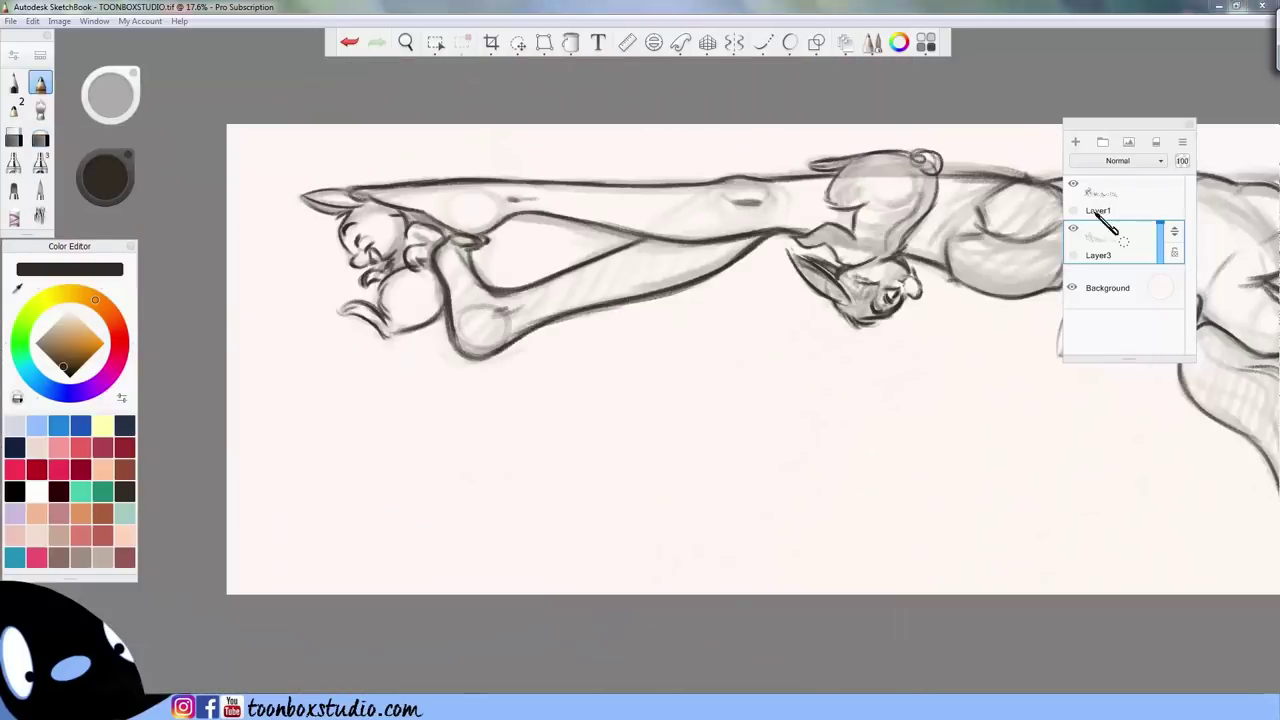
{"action": "left_click", "coordinate": [1093, 211]}
{"action": "key", "text": "space"}
{"action": "left_click_drag", "start_coordinate": [416, 263], "coordinate": [640, 295]}
{"action": "key", "text": "Right"}
{"action": "key", "text": "Right"}
{"action": "key", "text": "Right"}
{"action": "key", "text": "Right"}
{"action": "left_click_drag", "start_coordinate": [548, 258], "coordinate": [686, 345]}
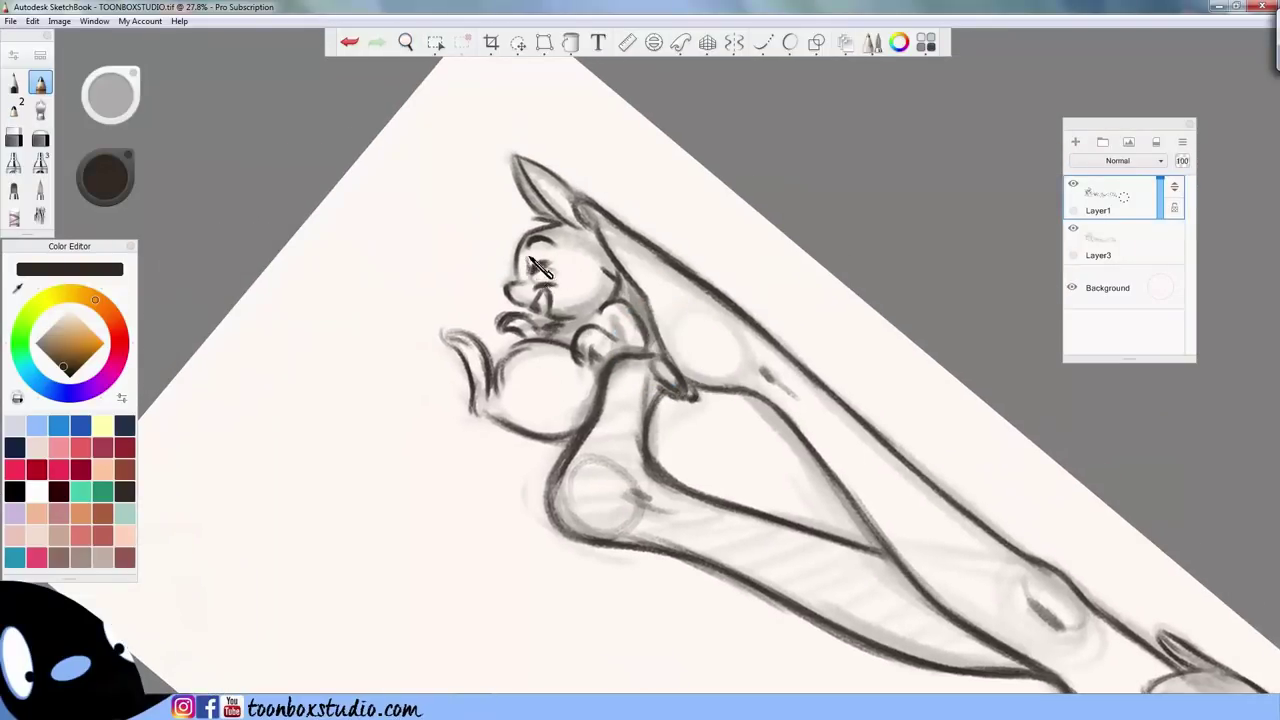
{"action": "key", "text": "ctrl+z"}
{"action": "left_click_drag", "start_coordinate": [531, 273], "coordinate": [535, 262]}
- Clean up the upside-down rabbit's face edge and shade the top of its head and its belly with light hatching
{"action": "key", "text": "e"}
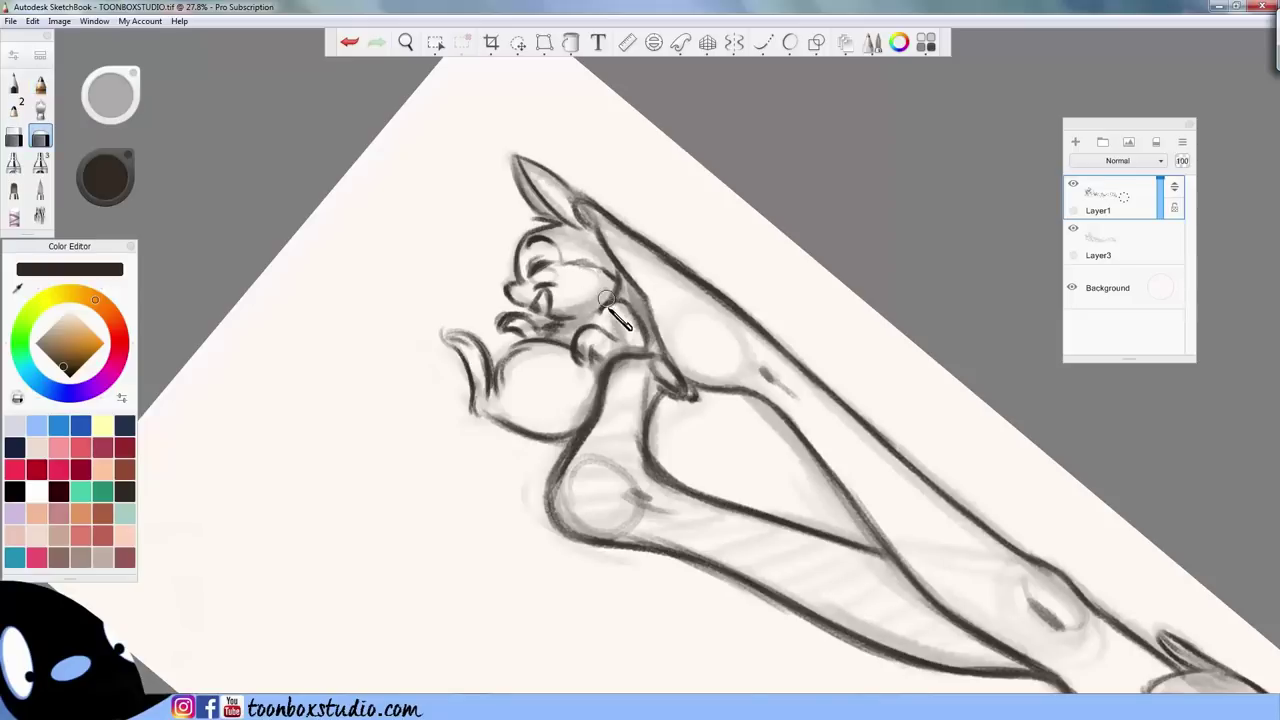
{"action": "key", "text": "e"}
{"action": "mouse_move", "coordinate": [555, 242]}
{"action": "left_mouse_down"}
{"action": "mouse_move", "coordinate": [570, 258]}
{"action": "mouse_move", "coordinate": [602, 254]}
{"action": "left_mouse_up"}
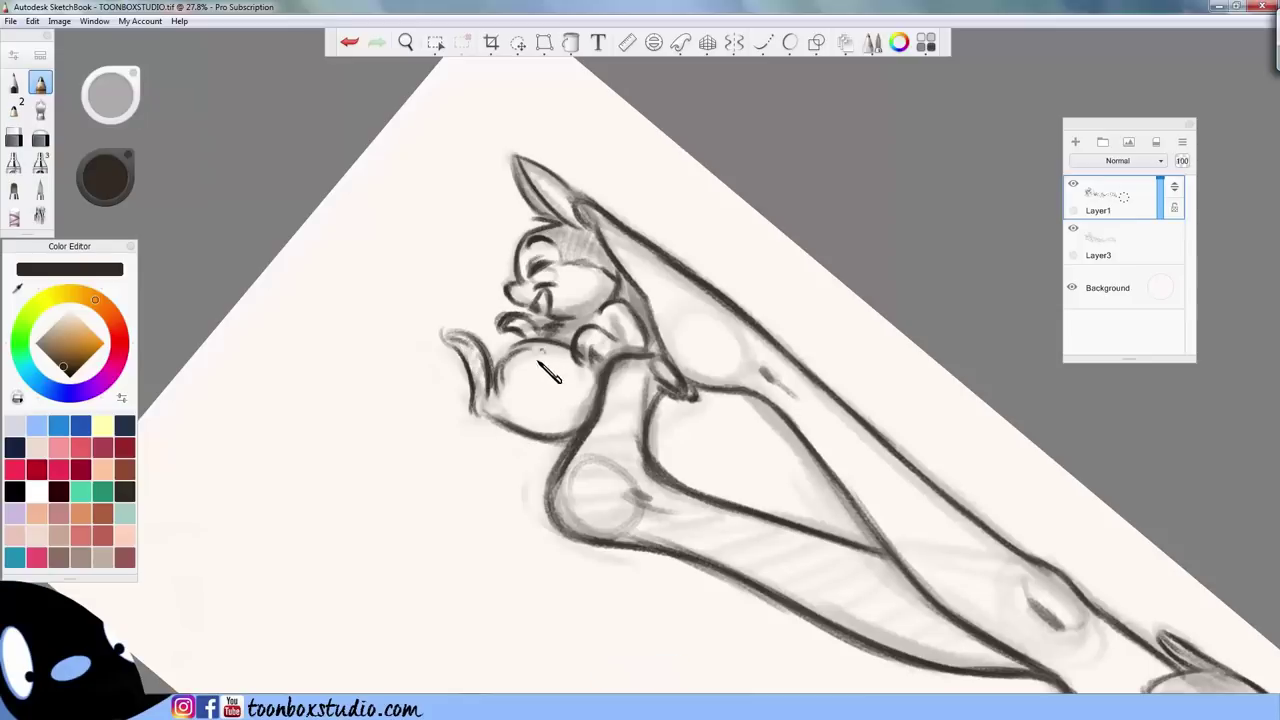
{"action": "left_click_drag", "start_coordinate": [541, 362], "coordinate": [518, 402]}
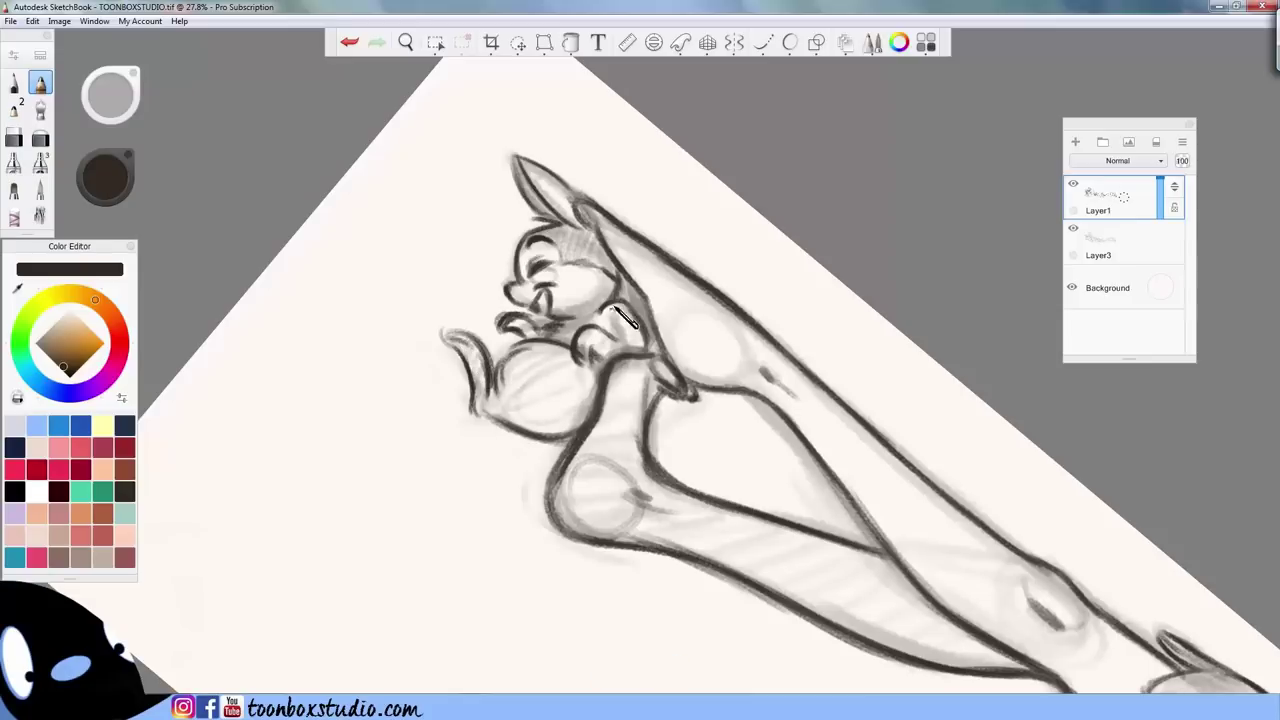
{"action": "key", "text": "["}
{"action": "key", "text": "Right"}
{"action": "key", "text": "Right"}
{"action": "key", "text": "Right"}
{"action": "key", "text": "Right"}
{"action": "key", "text": "Right"}
{"action": "key", "text": "Right"}
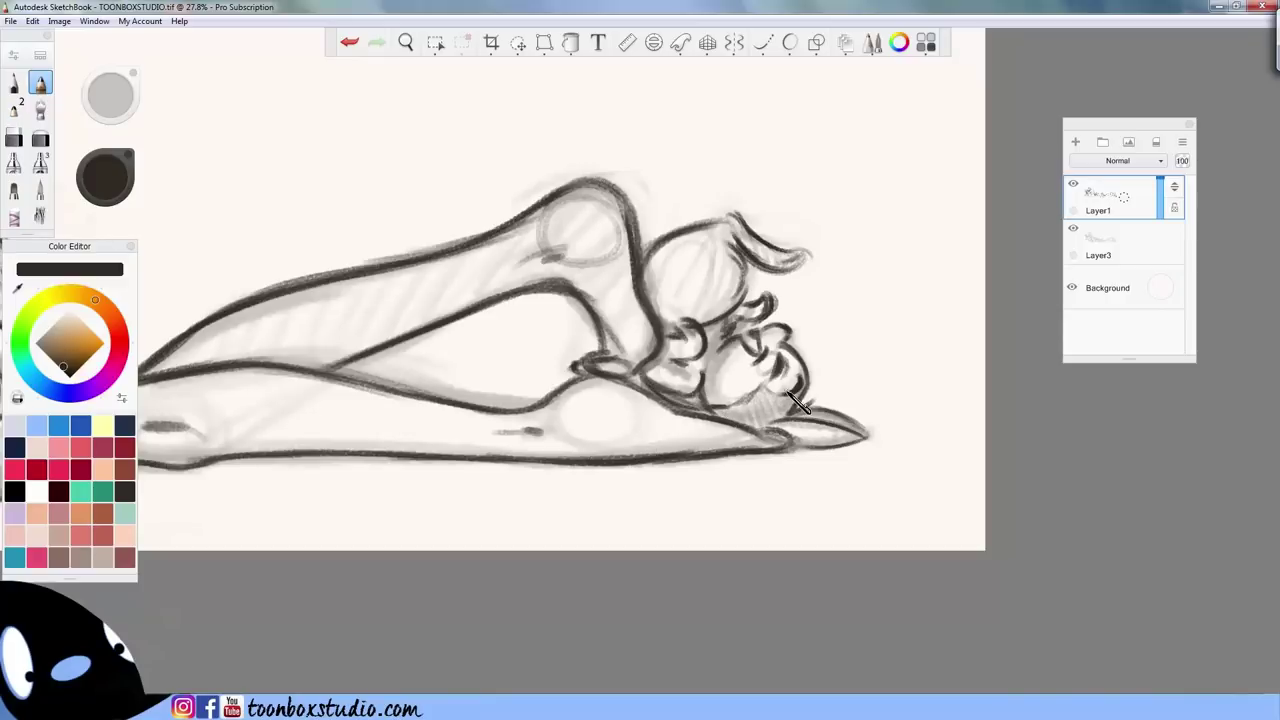
- Try adding a small round tail to the upside-down rabbit's body next to the woman's raised heel
{"action": "key", "text": "space"}
{"action": "left_click_drag", "start_coordinate": [697, 440], "coordinate": [1004, 595]}
{"action": "mouse_move", "coordinate": [829, 393]}
{"action": "left_mouse_down"}
{"action": "mouse_move", "coordinate": [817, 400]}
{"action": "mouse_move", "coordinate": [827, 386]}
{"action": "mouse_move", "coordinate": [829, 397]}
{"action": "left_mouse_up"}
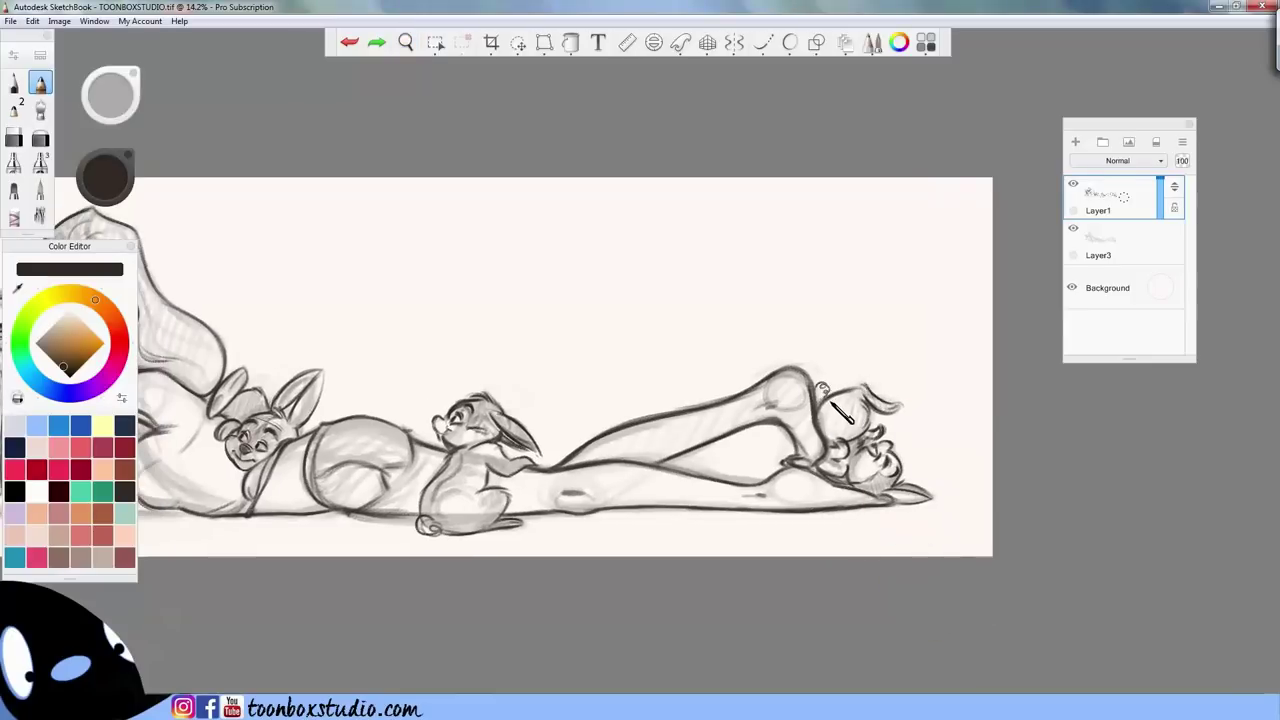
{"action": "key", "text": "bracketleft"}
{"action": "key", "text": "ctrl+z"}
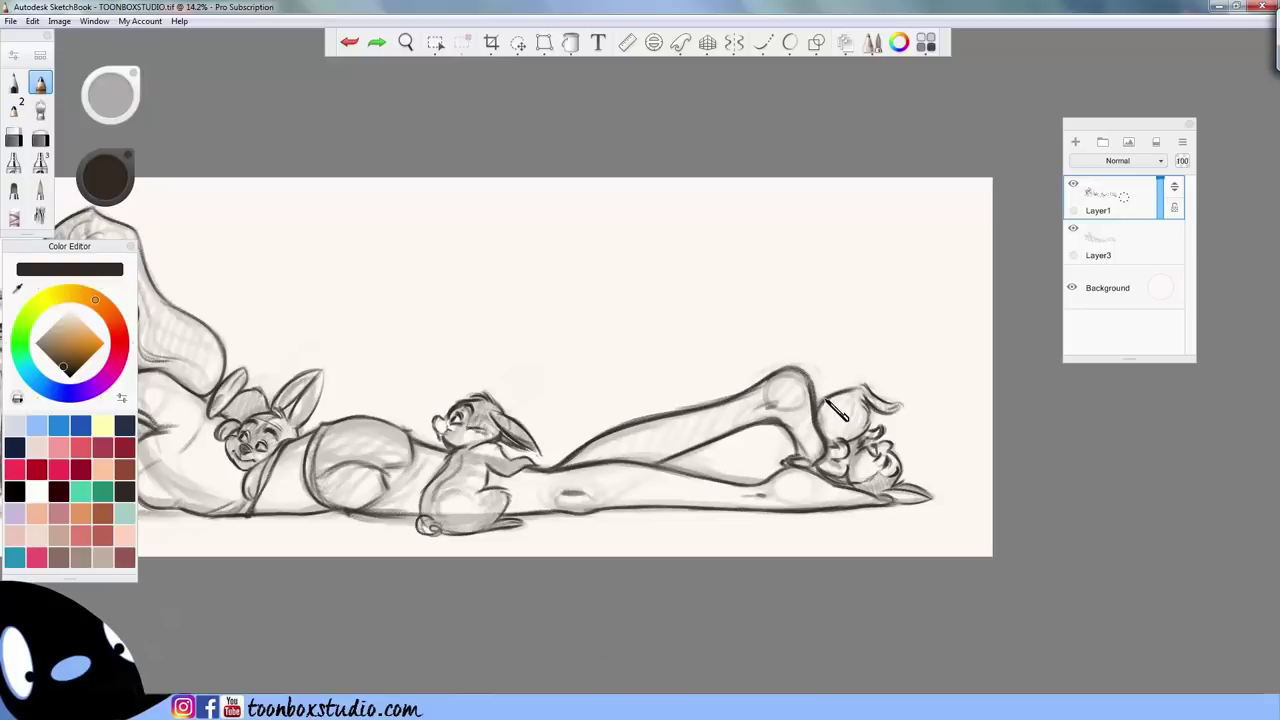
{"action": "key", "text": "bracketleft"}
{"action": "left_click_drag", "start_coordinate": [822, 391], "coordinate": [832, 382]}
- Draw a ground line beneath the reclining woman, extending past the feet rabbit's ear and darkened near her elbow
{"action": "key", "text": "space"}
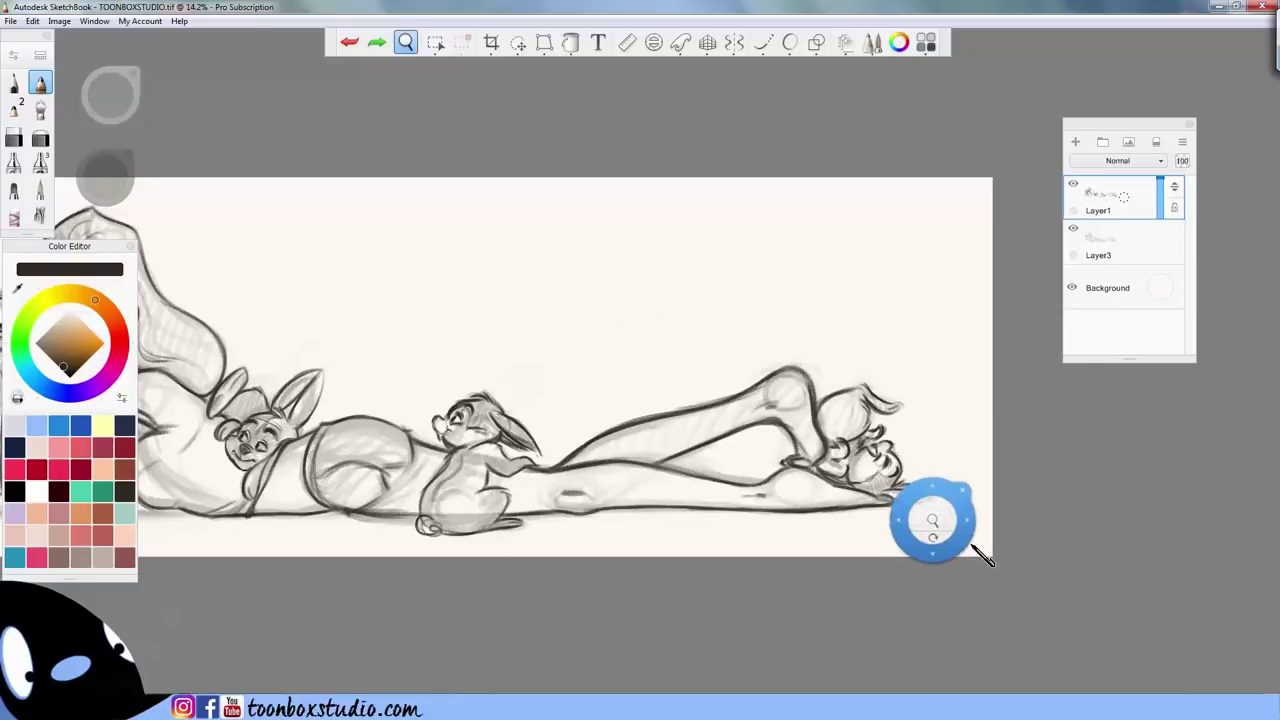
{"action": "left_click_drag", "start_coordinate": [973, 542], "coordinate": [990, 538]}
{"action": "left_click_drag", "start_coordinate": [900, 418], "coordinate": [910, 412]}
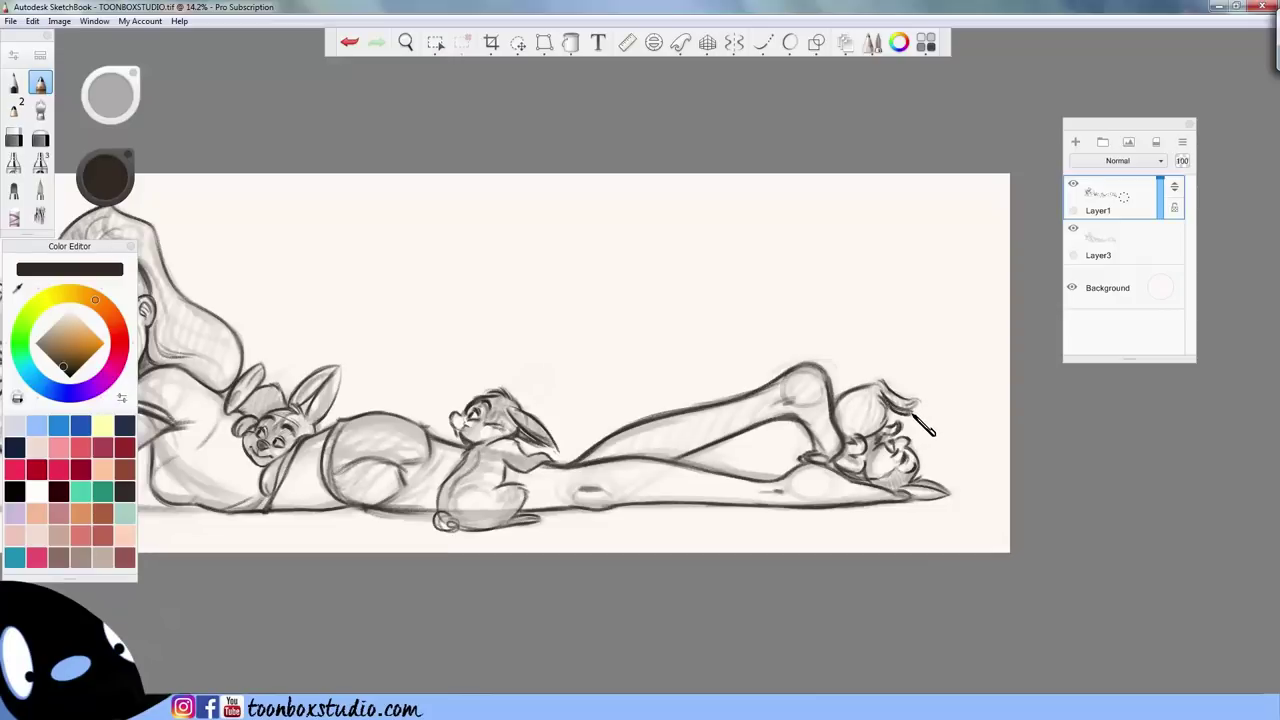
{"action": "mouse_move", "coordinate": [872, 434]}
{"action": "left_mouse_down"}
{"action": "mouse_move", "coordinate": [960, 510]}
{"action": "mouse_move", "coordinate": [1046, 554]}
{"action": "mouse_move", "coordinate": [1029, 543]}
{"action": "mouse_move", "coordinate": [1130, 575]}
{"action": "left_mouse_up"}
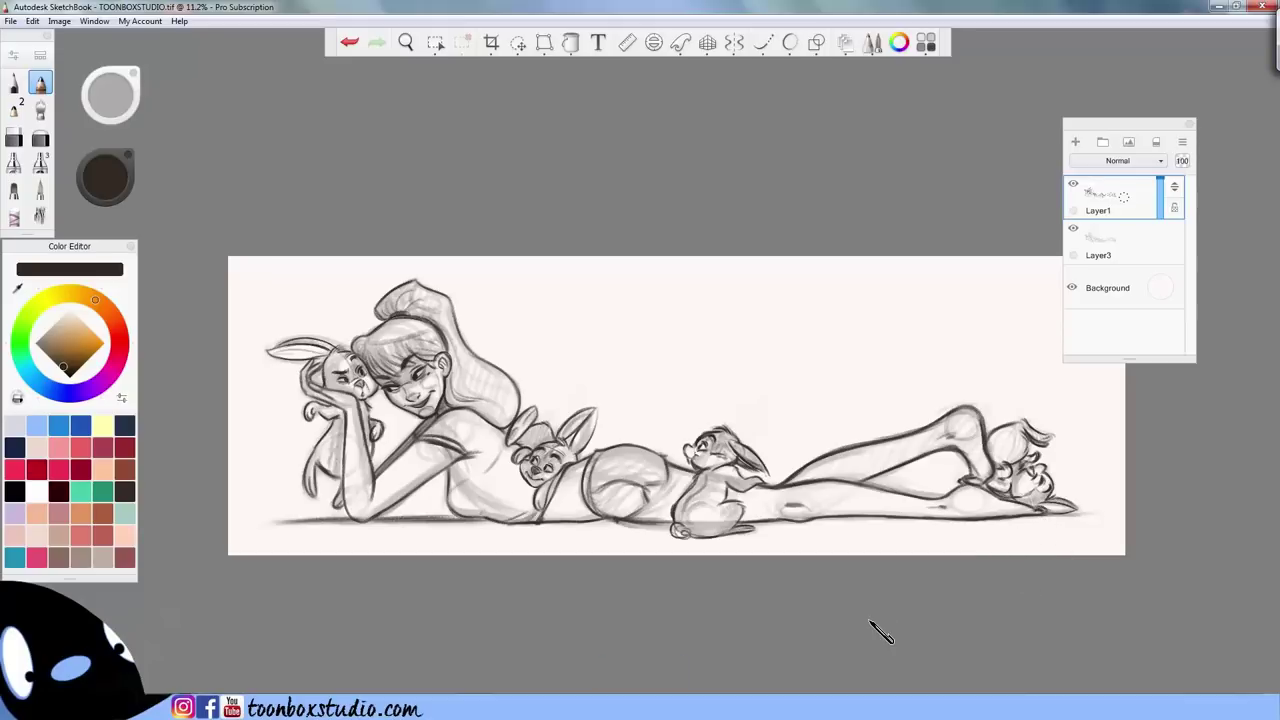
{"action": "key", "text": "space"}
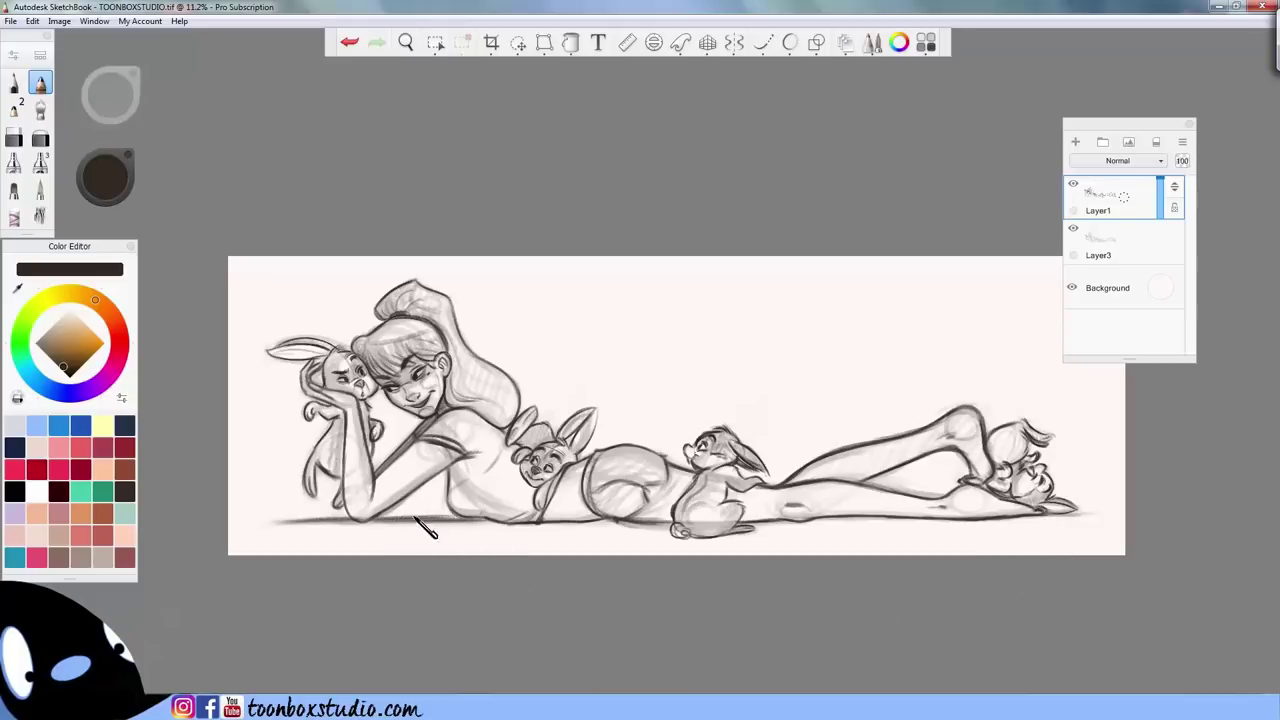
{"action": "mouse_move", "coordinate": [457, 513]}
{"action": "left_mouse_down"}
{"action": "mouse_move", "coordinate": [591, 554]}
{"action": "mouse_move", "coordinate": [606, 571]}
{"action": "mouse_move", "coordinate": [736, 590]}
{"action": "left_mouse_up"}
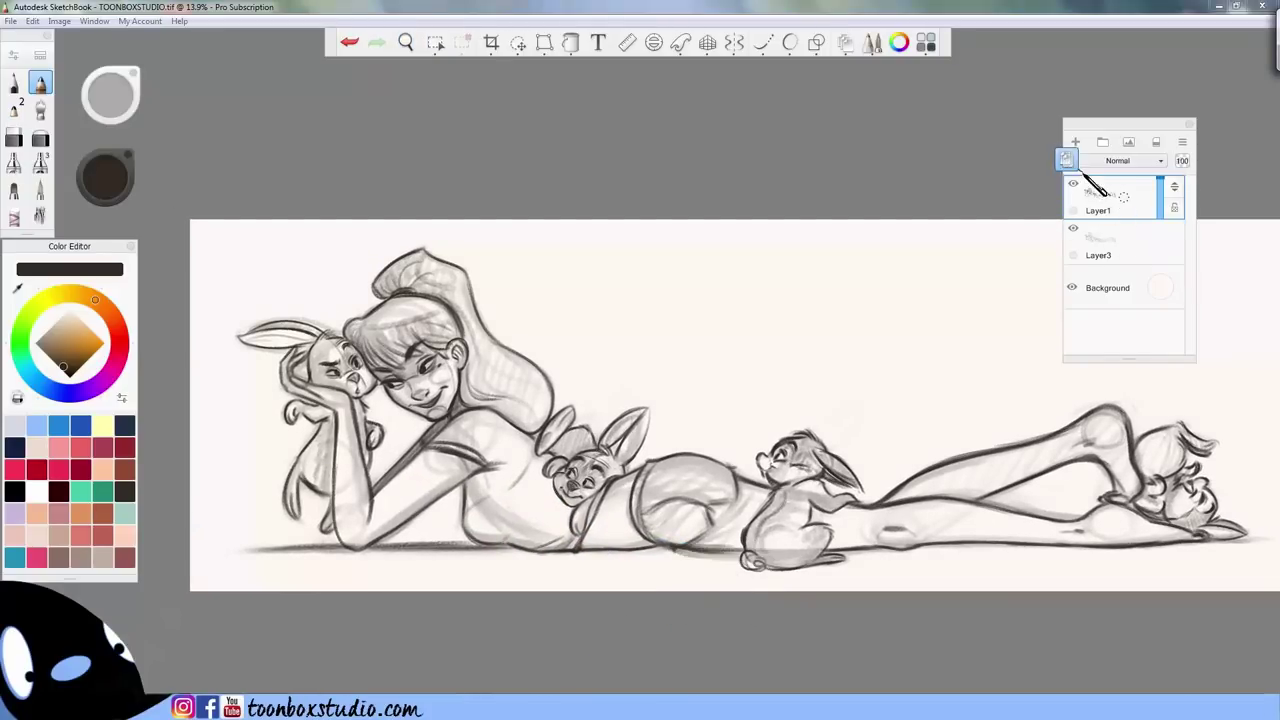
- Duplicate Layer1, hide the original, and erase the eyes of the rabbit peeking out beside the woman's waist on the copy
{"action": "left_click", "coordinate": [1075, 229]}
{"action": "left_click", "coordinate": [1073, 229]}
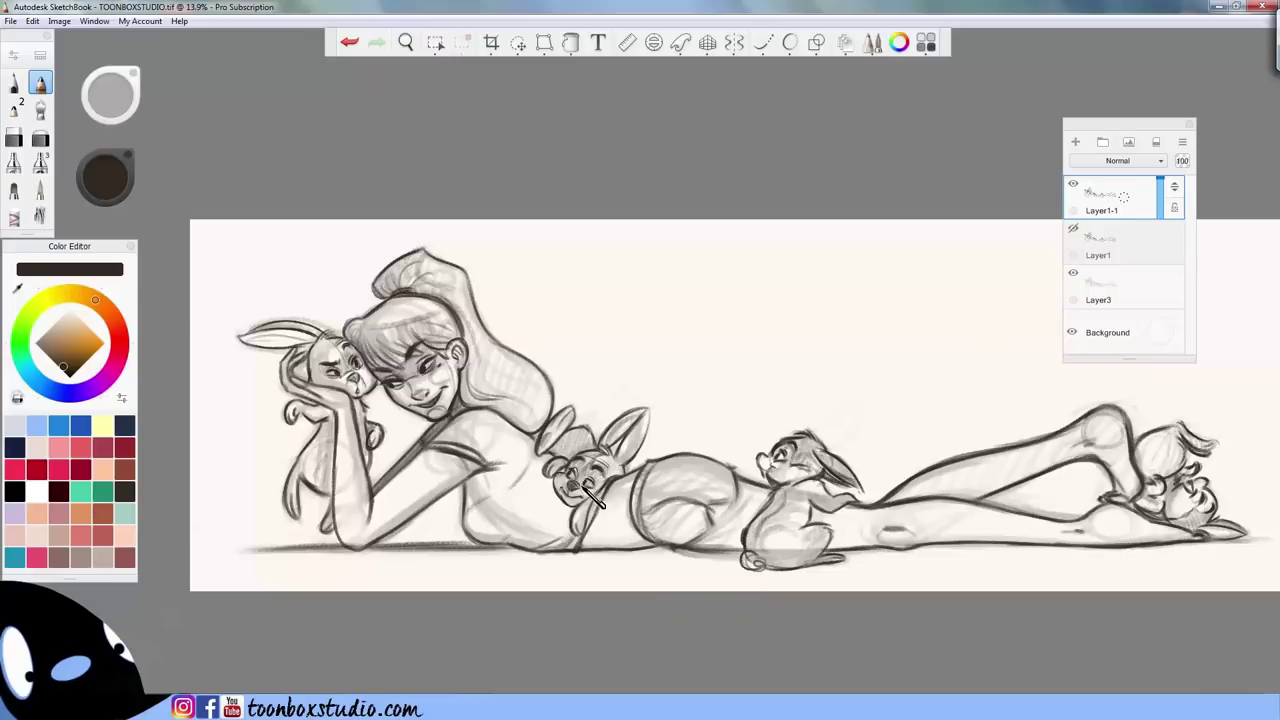
{"action": "key", "text": "e"}
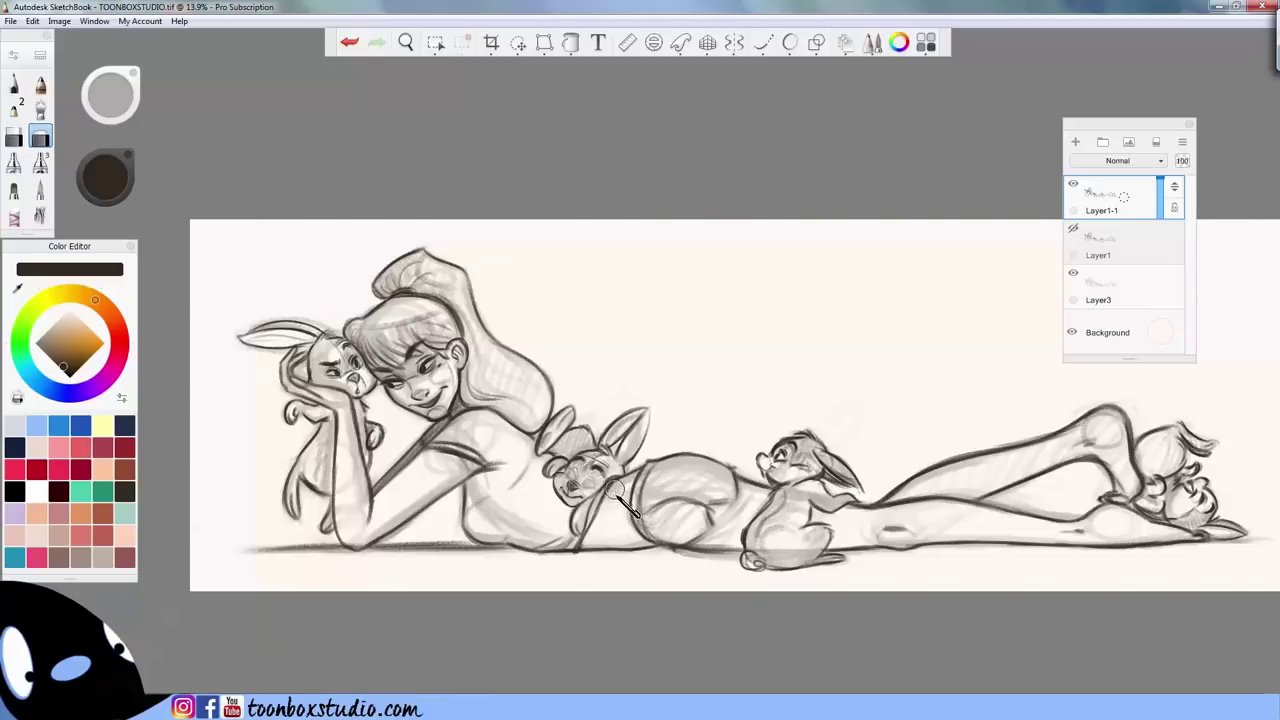
{"action": "key", "text": "Left"}
{"action": "left_click_drag", "start_coordinate": [650, 575], "coordinate": [628, 425]}
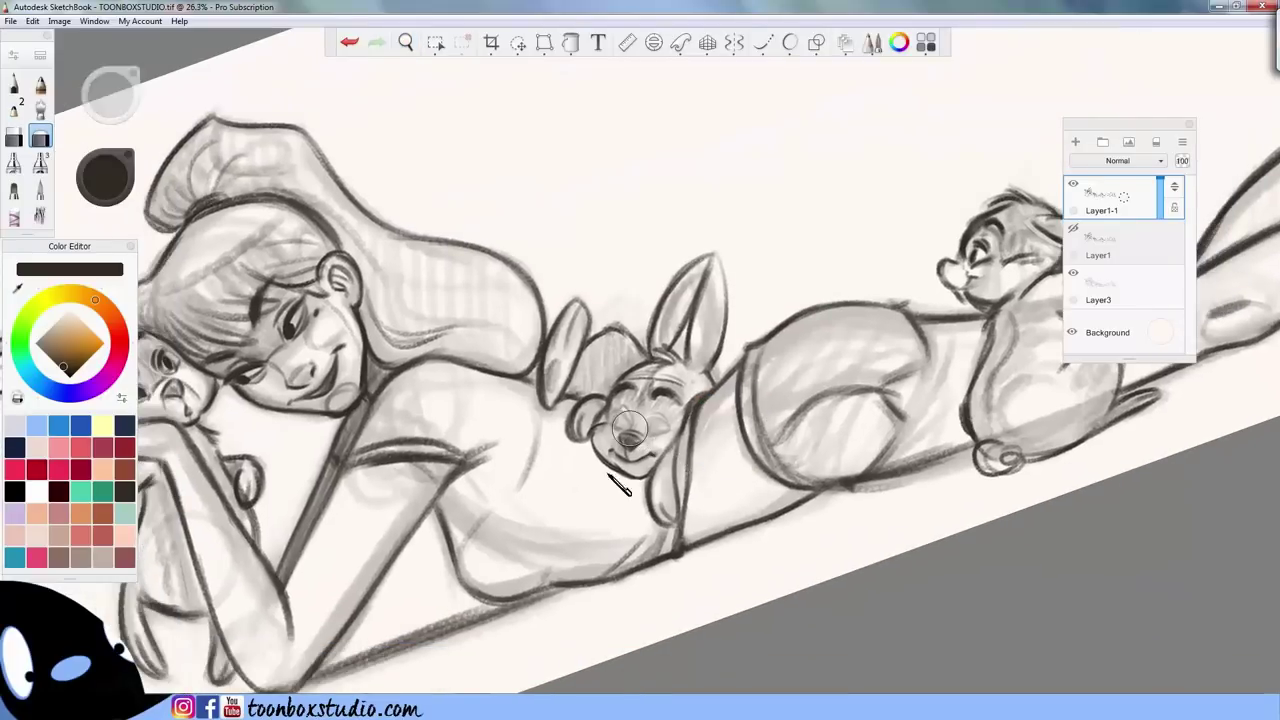
{"action": "key", "text": "e"}
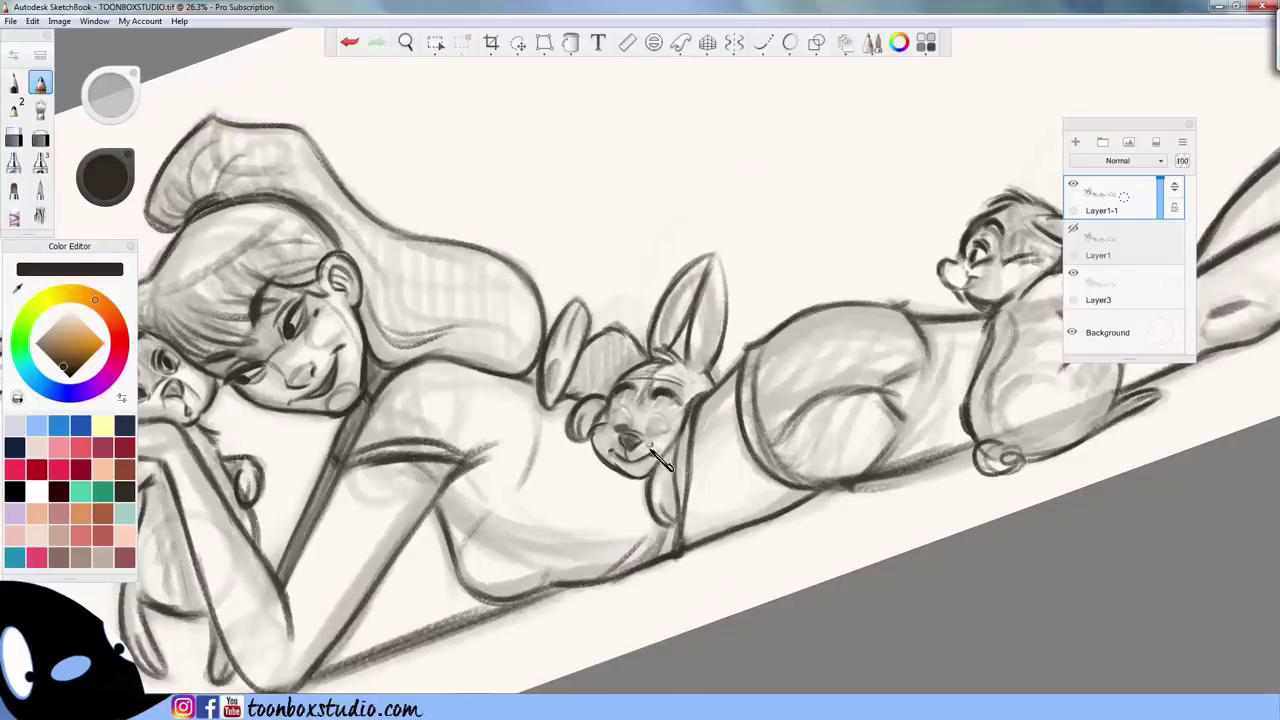
- Redraw the waist rabbit's face with curved closed eyes, raised eyebrows and a cleaner nose
{"action": "key", "text": "ctrl+z"}
{"action": "left_click_drag", "start_coordinate": [625, 429], "coordinate": [630, 431]}
{"action": "key", "text": "ctrl+z"}
{"action": "key", "text": "ctrl+z"}
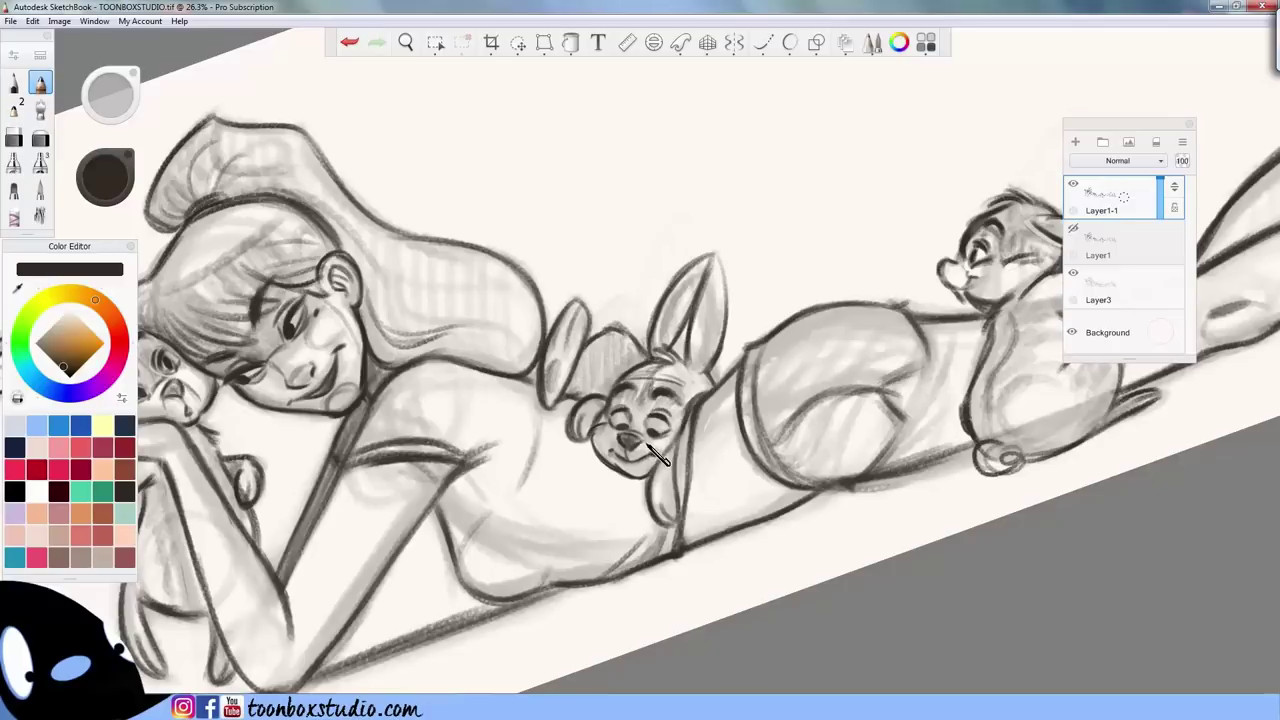
{"action": "key", "text": "e"}
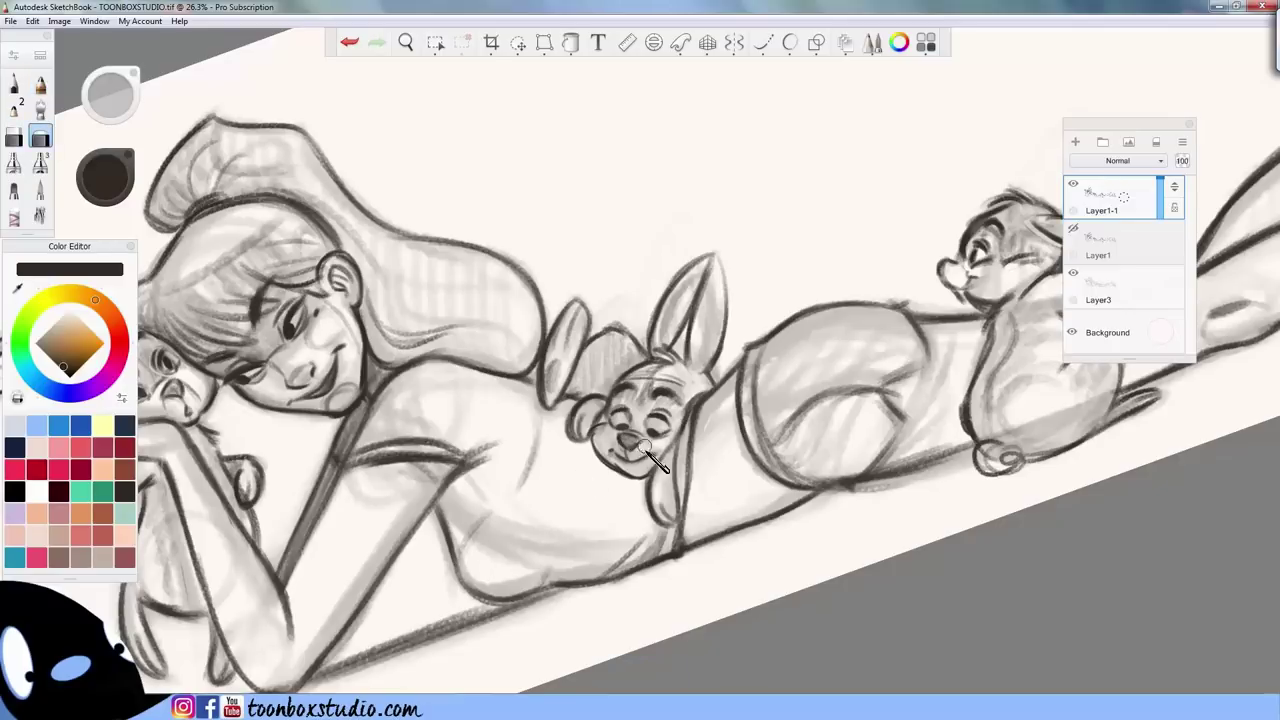
{"action": "key", "text": "e"}
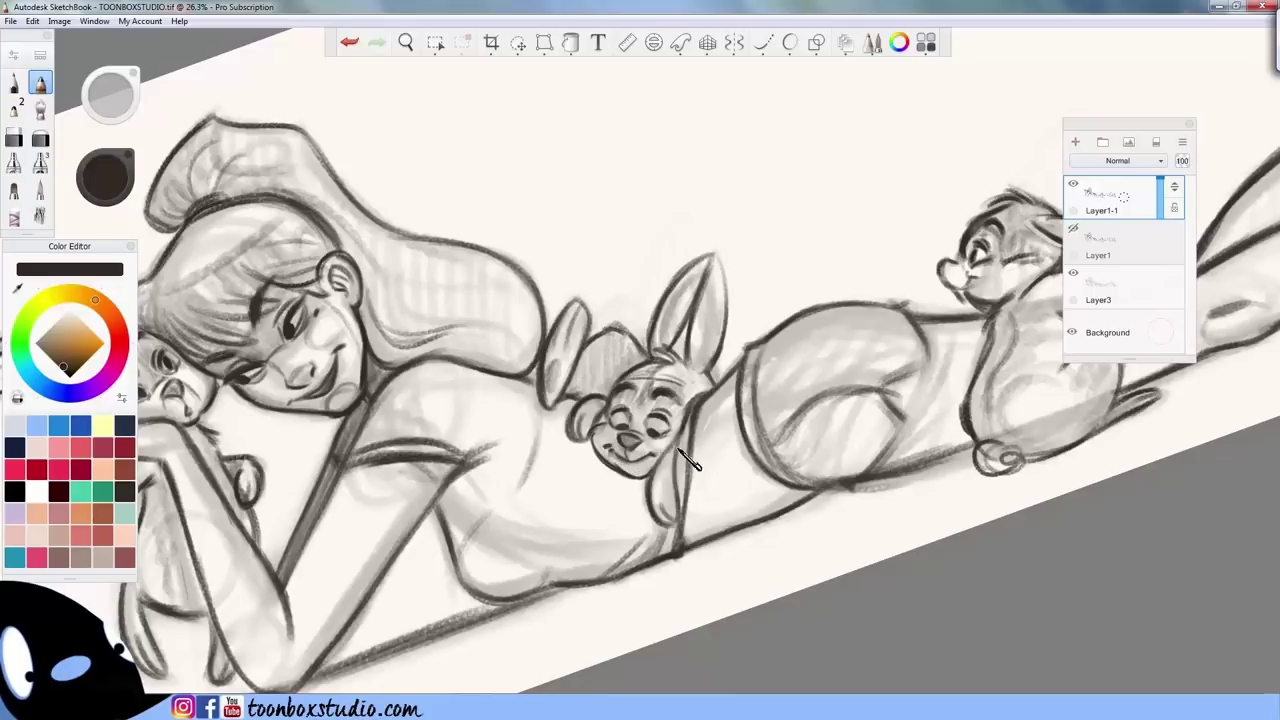
- Reshape the waist rabbit's mouth into an open smile and erase stray lines around its muzzle and forehead
{"action": "key", "text": "e"}
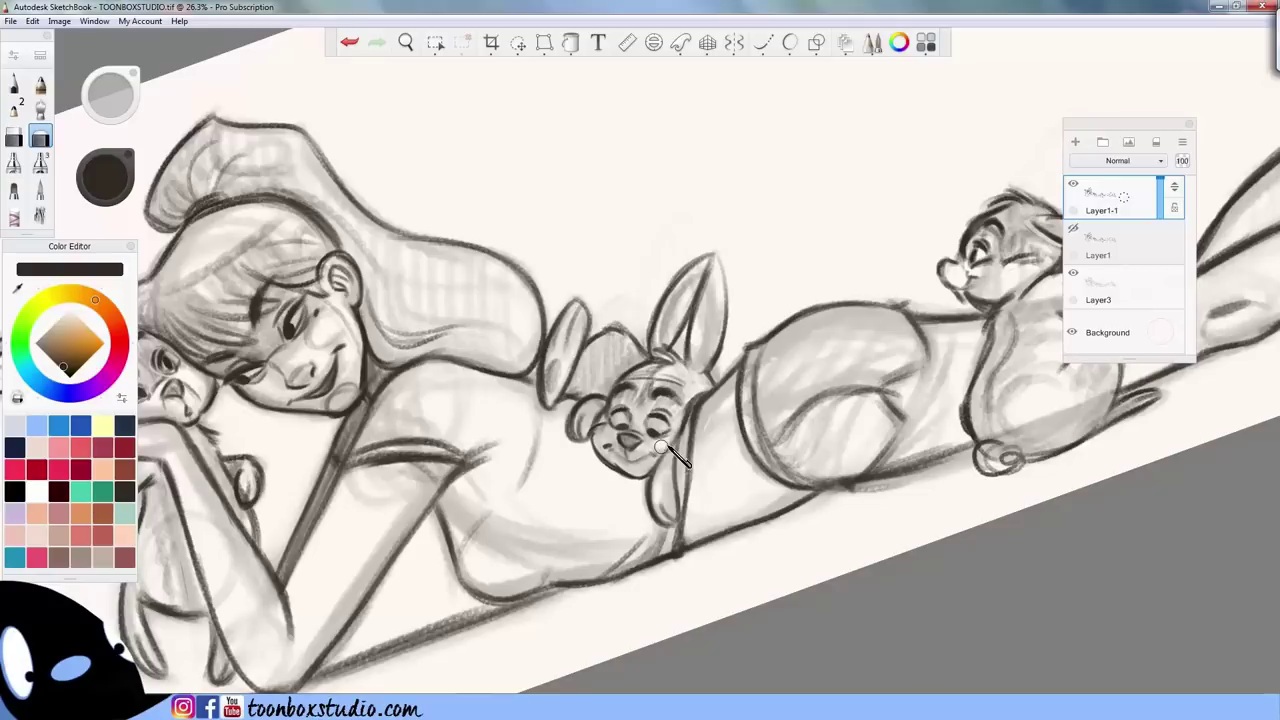
{"action": "key", "text": "e"}
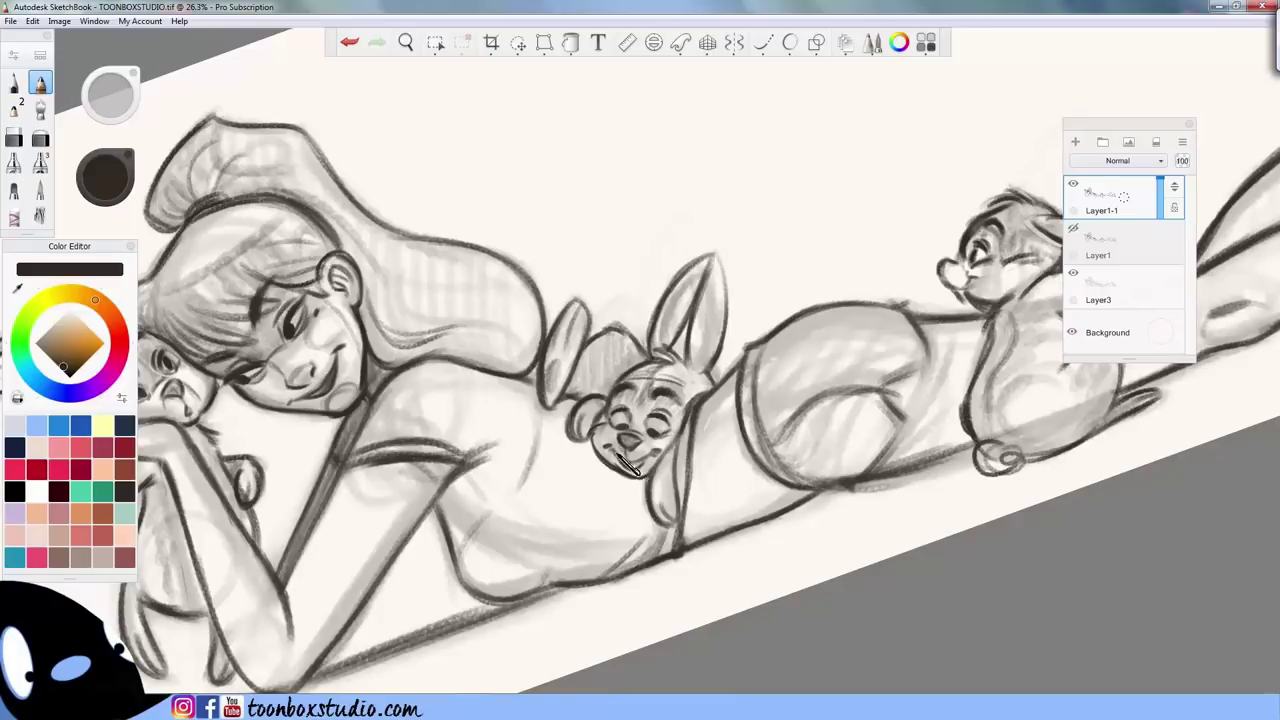
{"action": "key", "text": "e"}
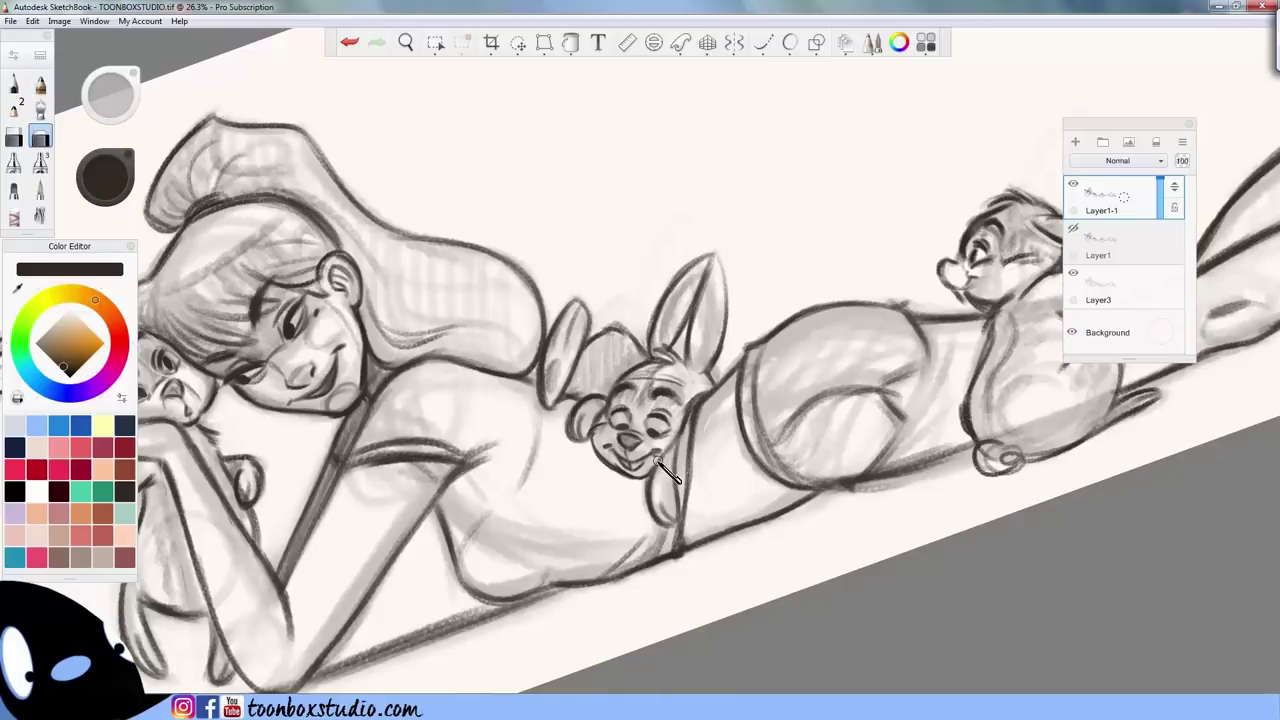
{"action": "key", "text": "e"}
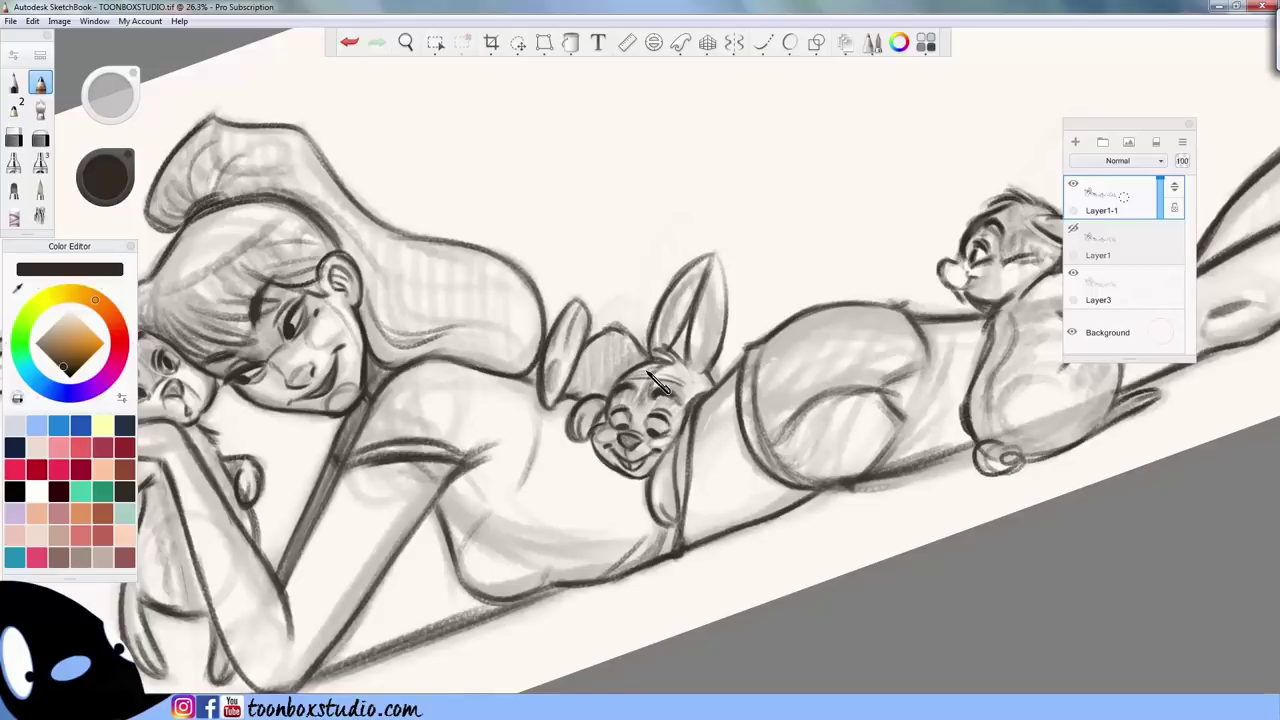
{"action": "left_click", "coordinate": [41, 137]}
{"action": "mouse_move", "coordinate": [646, 382]}
{"action": "left_mouse_down"}
{"action": "mouse_move", "coordinate": [655, 406]}
{"action": "mouse_move", "coordinate": [640, 420]}
{"action": "left_mouse_up"}
{"action": "left_click", "coordinate": [41, 83]}
- Compare the revised rabbit face on Layer1-1 with the old version on Layer1, and delete Layer1
{"action": "key", "text": "ctrl+0"}
{"action": "key", "text": "space"}
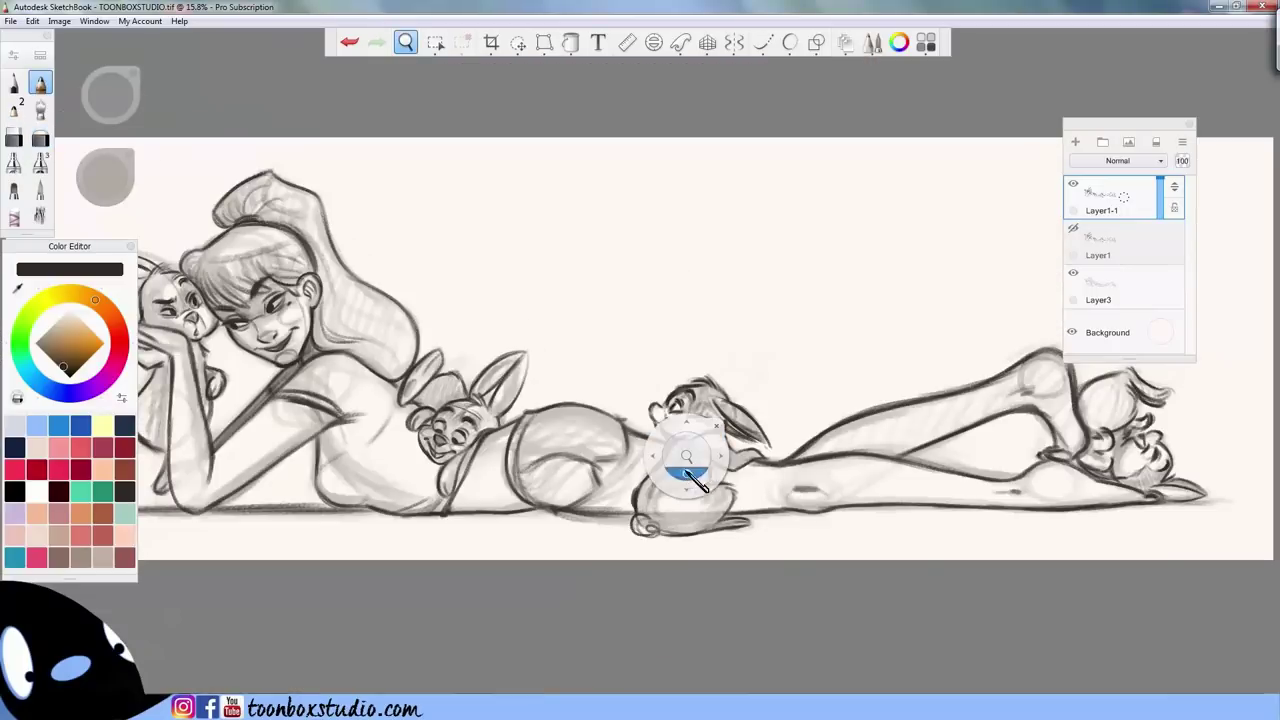
{"action": "left_click_drag", "start_coordinate": [688, 471], "coordinate": [823, 488]}
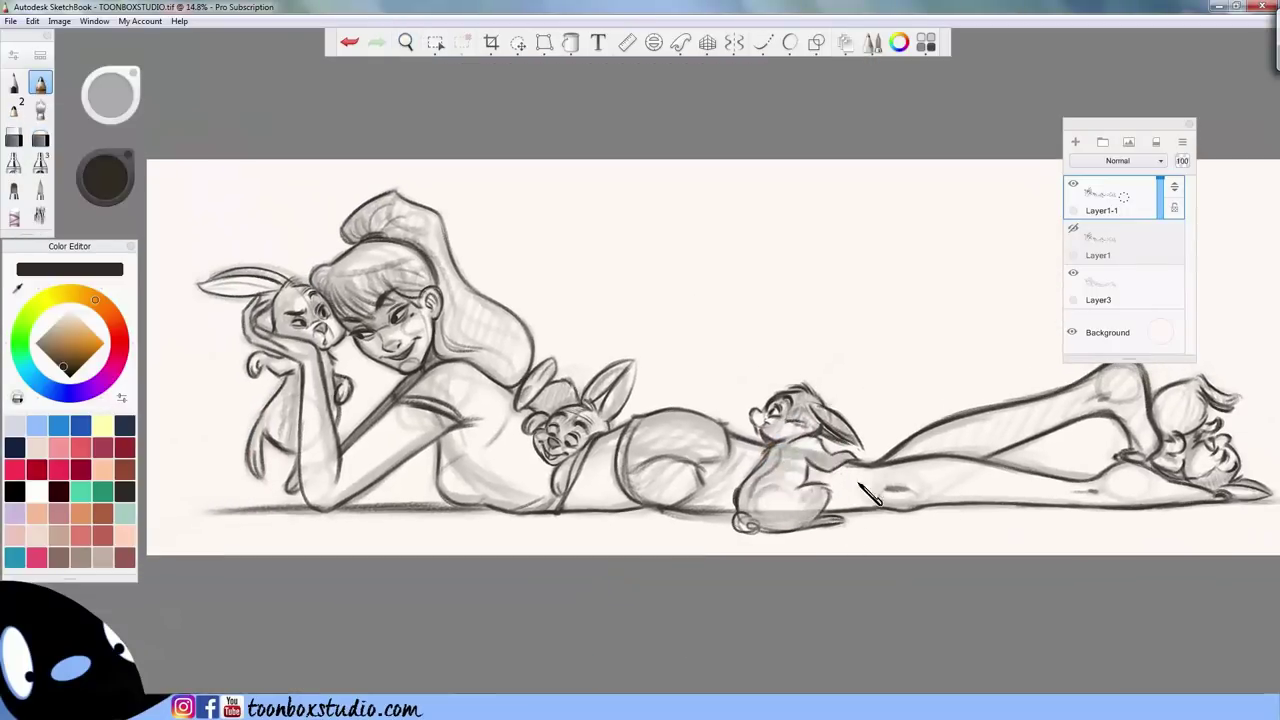
{"action": "left_click", "coordinate": [1073, 184]}
{"action": "left_click", "coordinate": [1074, 229]}
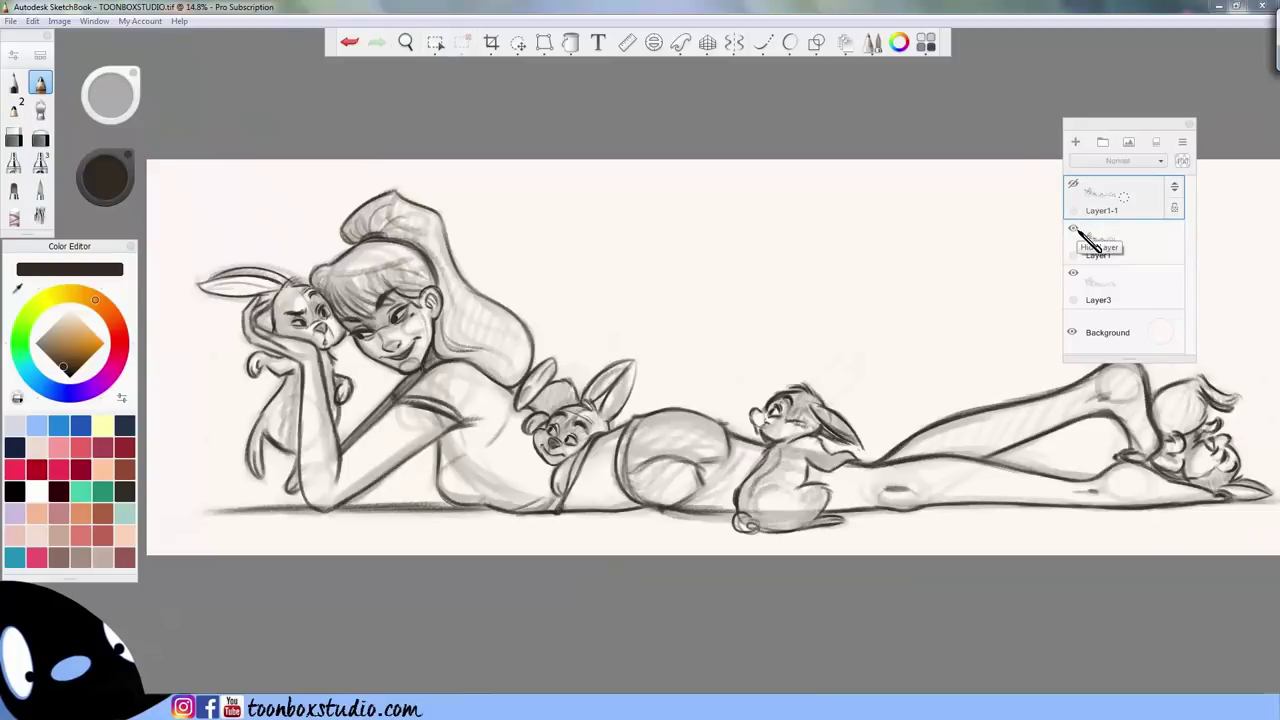
{"action": "left_click", "coordinate": [1074, 229]}
{"action": "left_click", "coordinate": [1073, 184]}
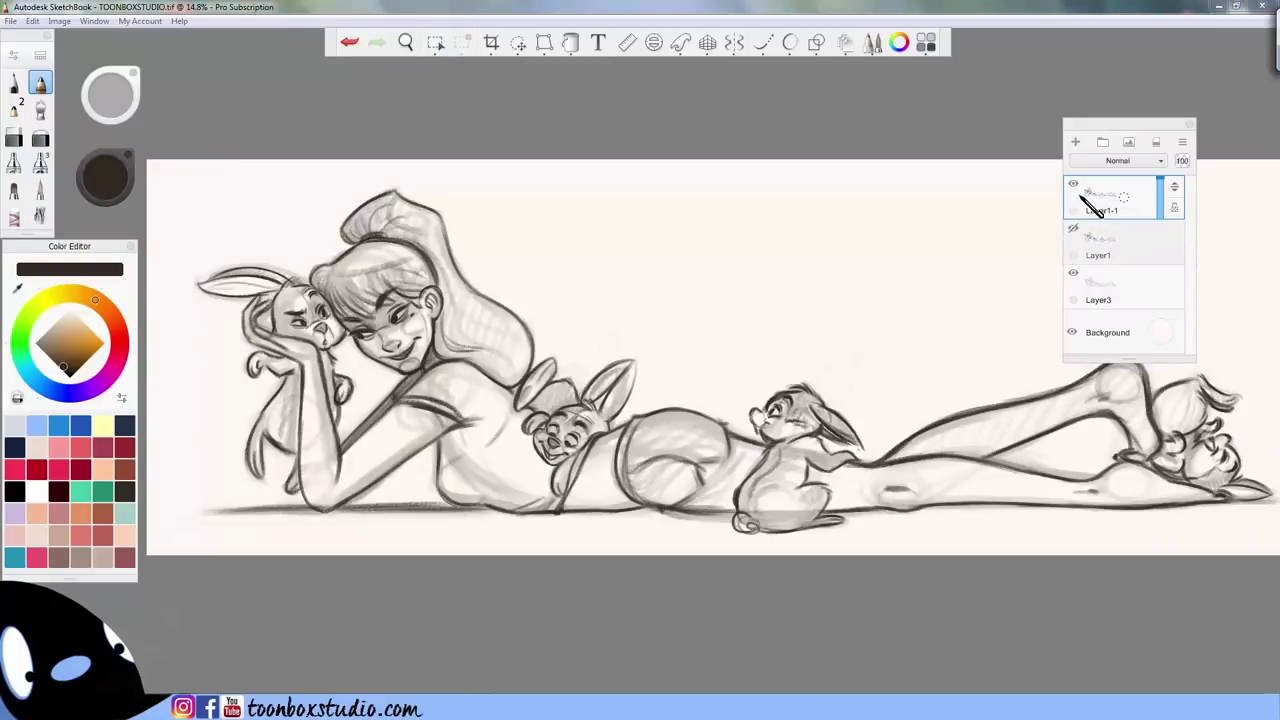
{"action": "left_click", "coordinate": [1140, 230]}
{"action": "left_click_drag", "start_coordinate": [1125, 242], "coordinate": [1095, 260]}
{"action": "left_click", "coordinate": [1127, 195]}
- Clean up the body of the rabbit in the woman's hand and add a small rounded shape at its lower end beside her forearm
{"action": "key", "text": "space"}
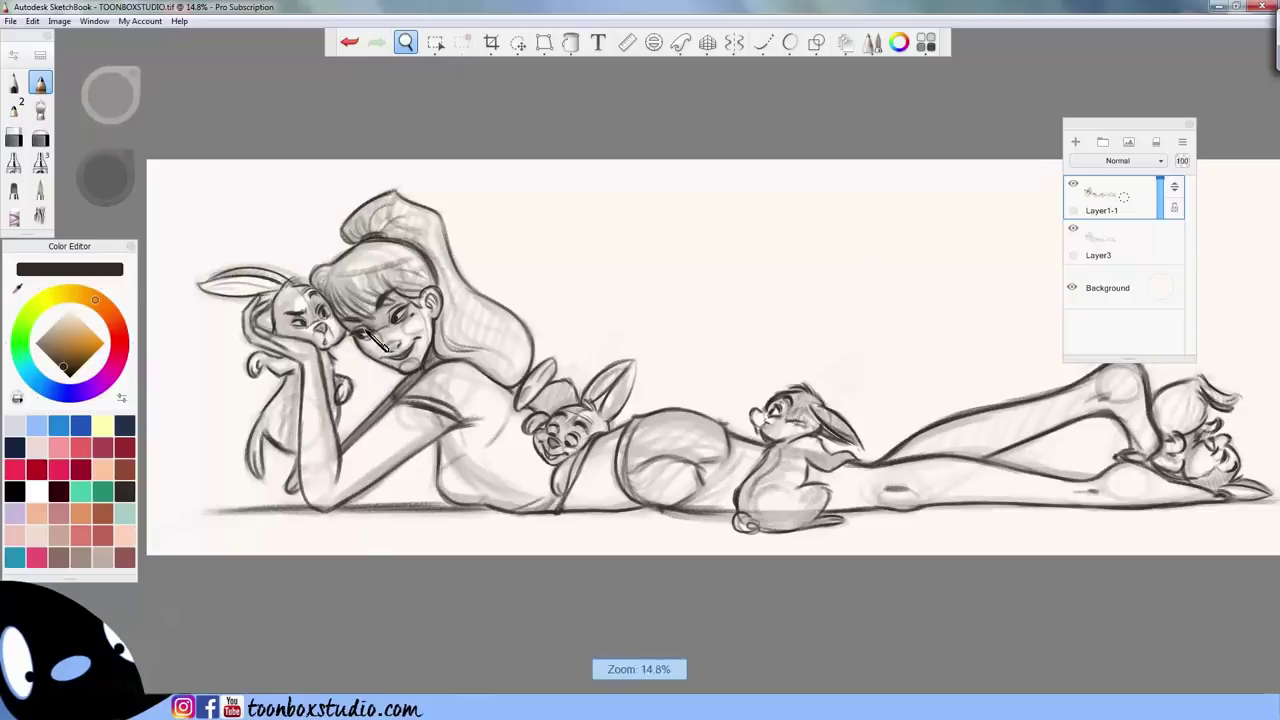
{"action": "left_click_drag", "start_coordinate": [352, 373], "coordinate": [423, 335]}
{"action": "left_click_drag", "start_coordinate": [423, 335], "coordinate": [628, 370]}
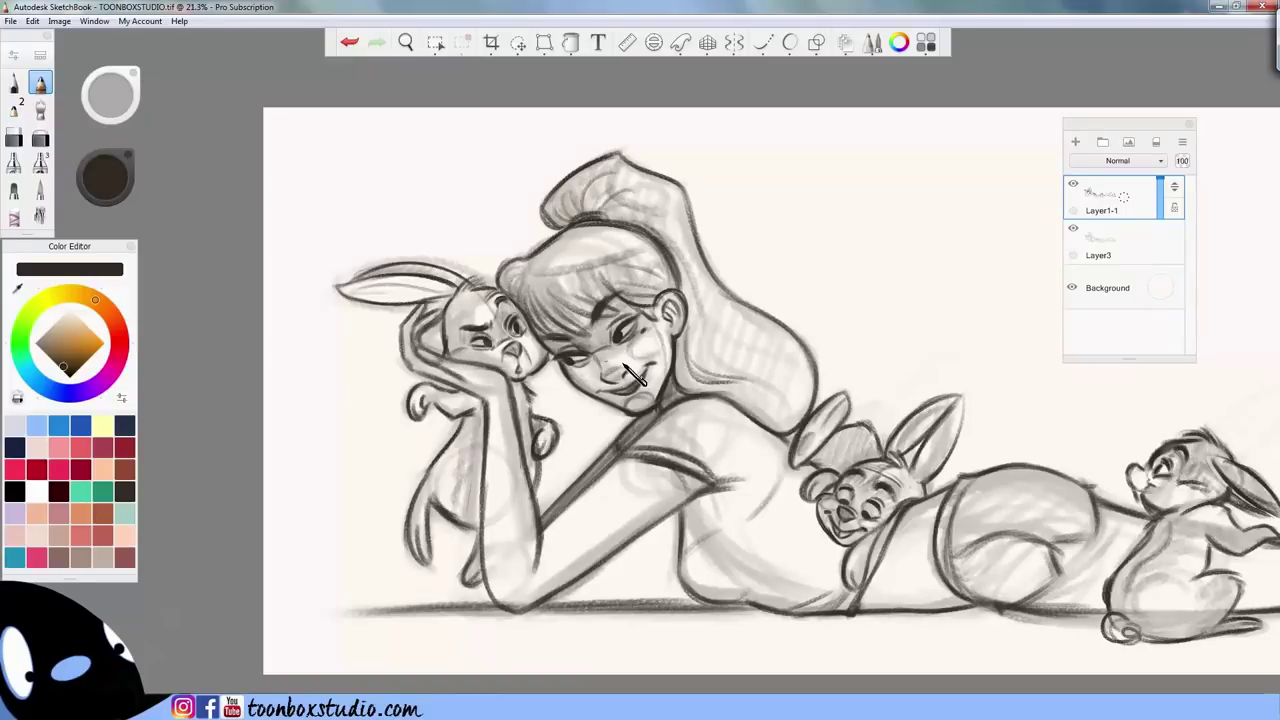
{"action": "key", "text": "space"}
{"action": "left_click_drag", "start_coordinate": [629, 360], "coordinate": [637, 447]}
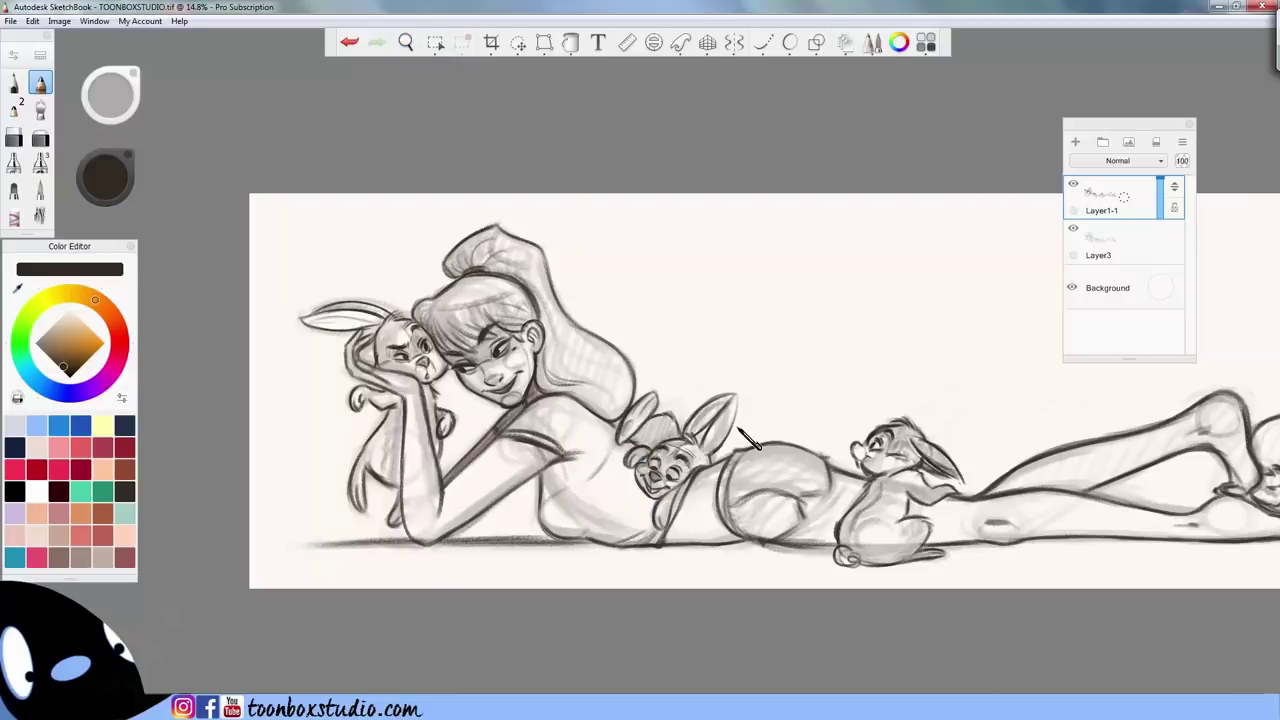
{"action": "key", "text": "e"}
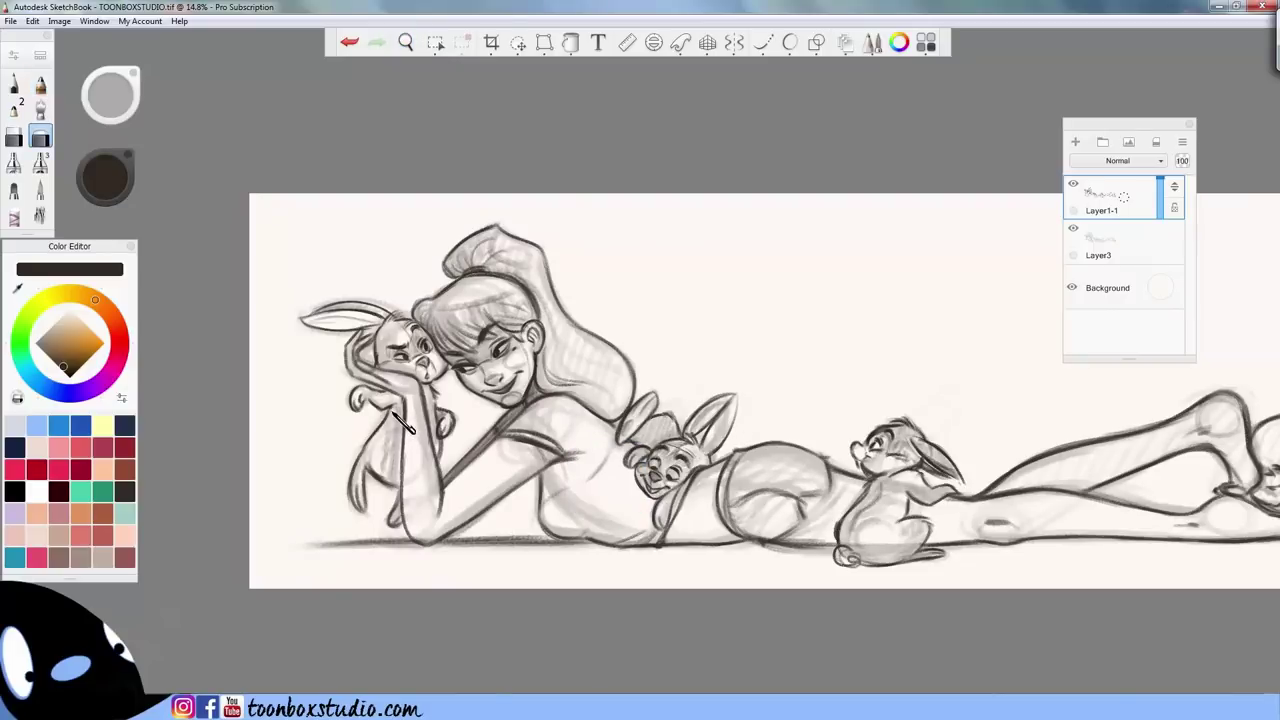
{"action": "key", "text": "e"}
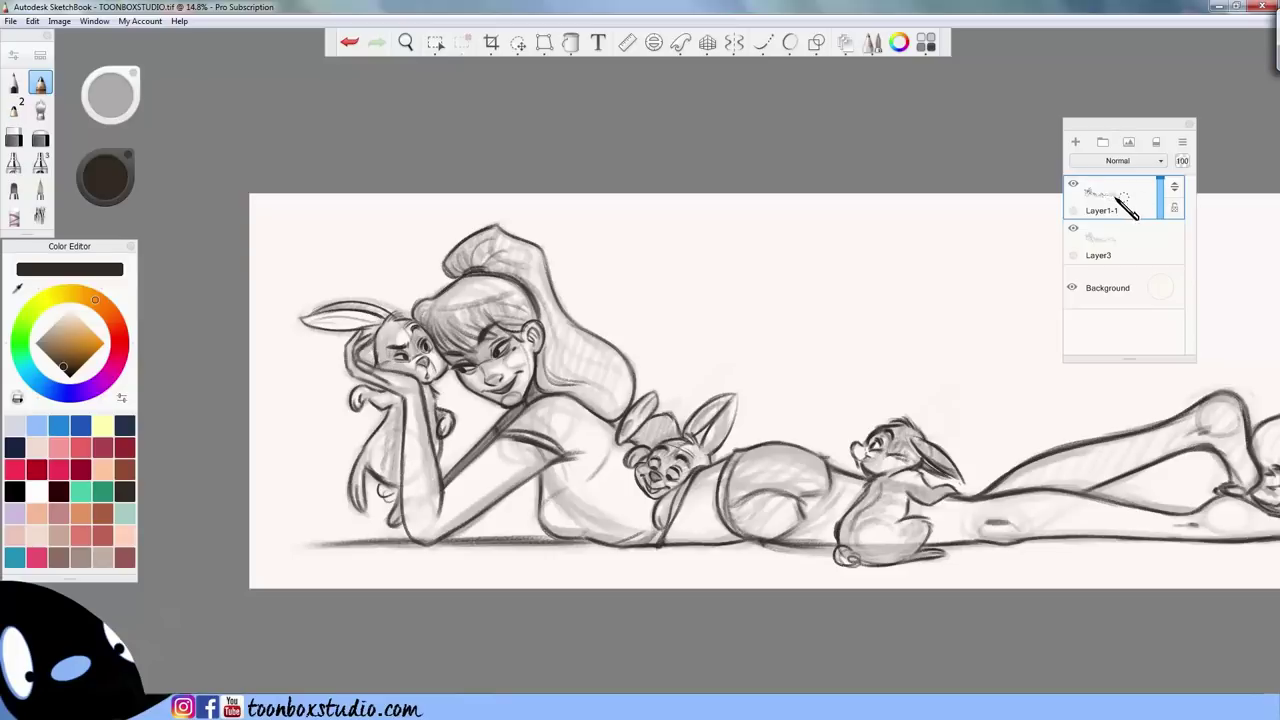
- Duplicate Layer1-1, hide the original, and switch to the eraser on the copy
{"action": "mouse_move", "coordinate": [1114, 194]}
{"action": "left_mouse_down"}
{"action": "mouse_move", "coordinate": [1111, 213]}
{"action": "mouse_move", "coordinate": [1104, 186]}
{"action": "left_mouse_up"}
{"action": "key", "text": "ctrl+z"}
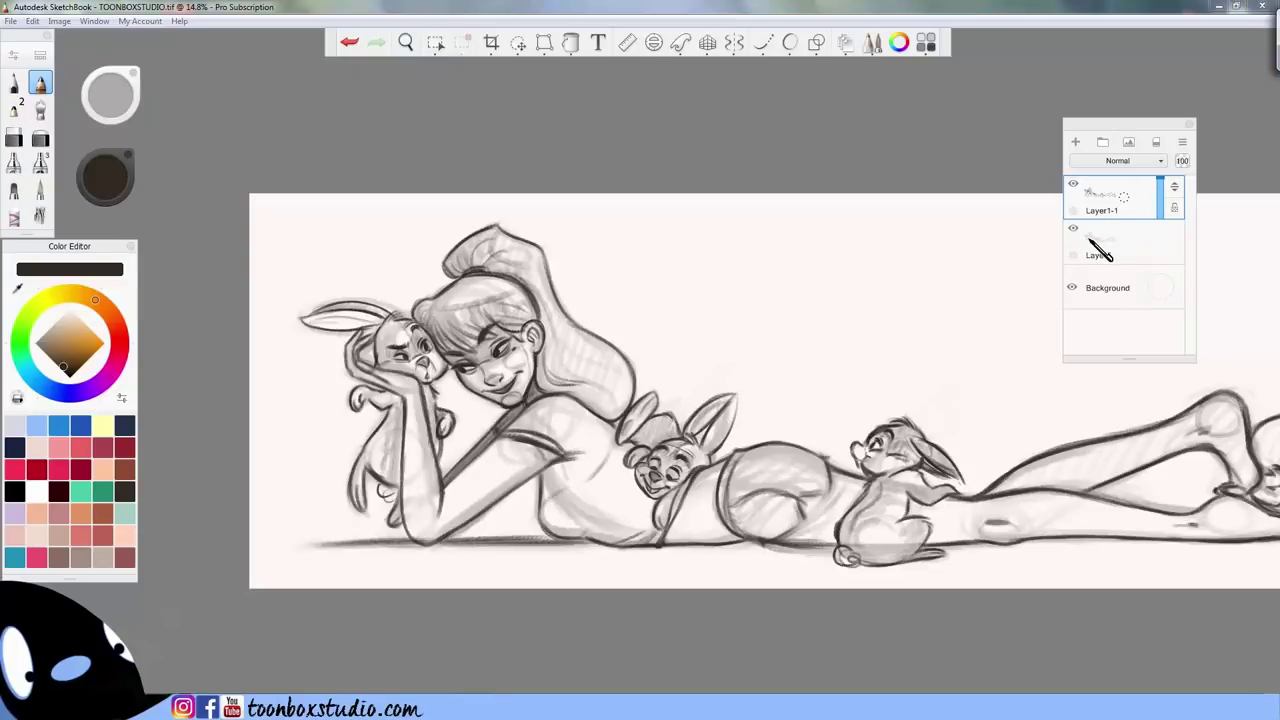
{"action": "left_click", "coordinate": [1073, 229]}
{"action": "left_click", "coordinate": [1114, 195]}
{"action": "key", "text": "e"}
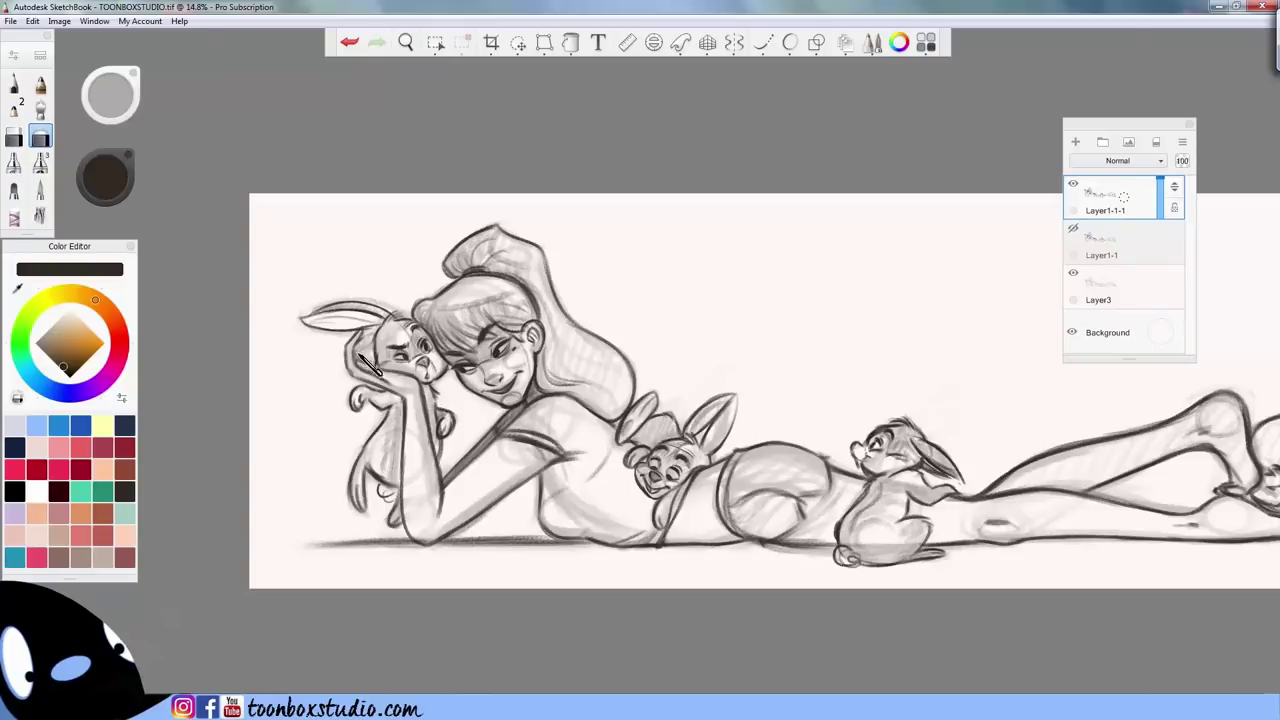
- Touch up the linework around the woman's hand and the held rabbit's head, and refine the front of her hairline on Layer1-1-1
{"action": "key", "text": "e"}
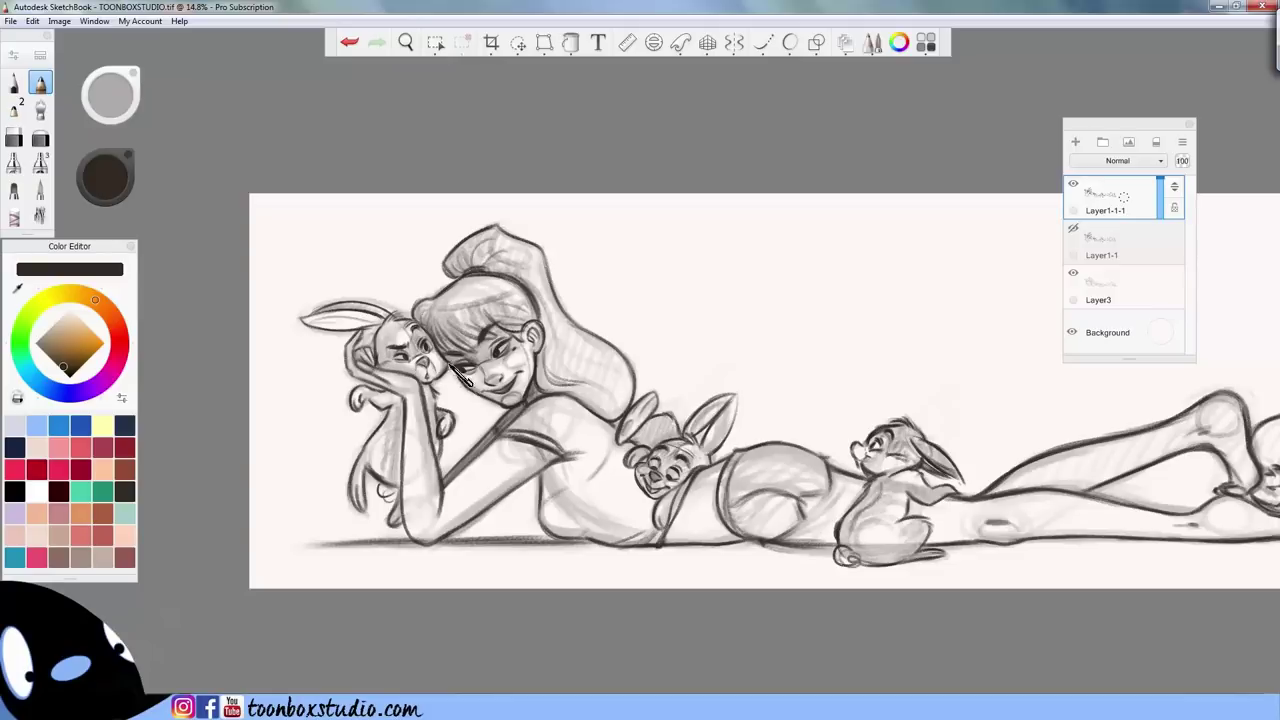
{"action": "key", "text": "space"}
{"action": "left_click_drag", "start_coordinate": [482, 450], "coordinate": [646, 433]}
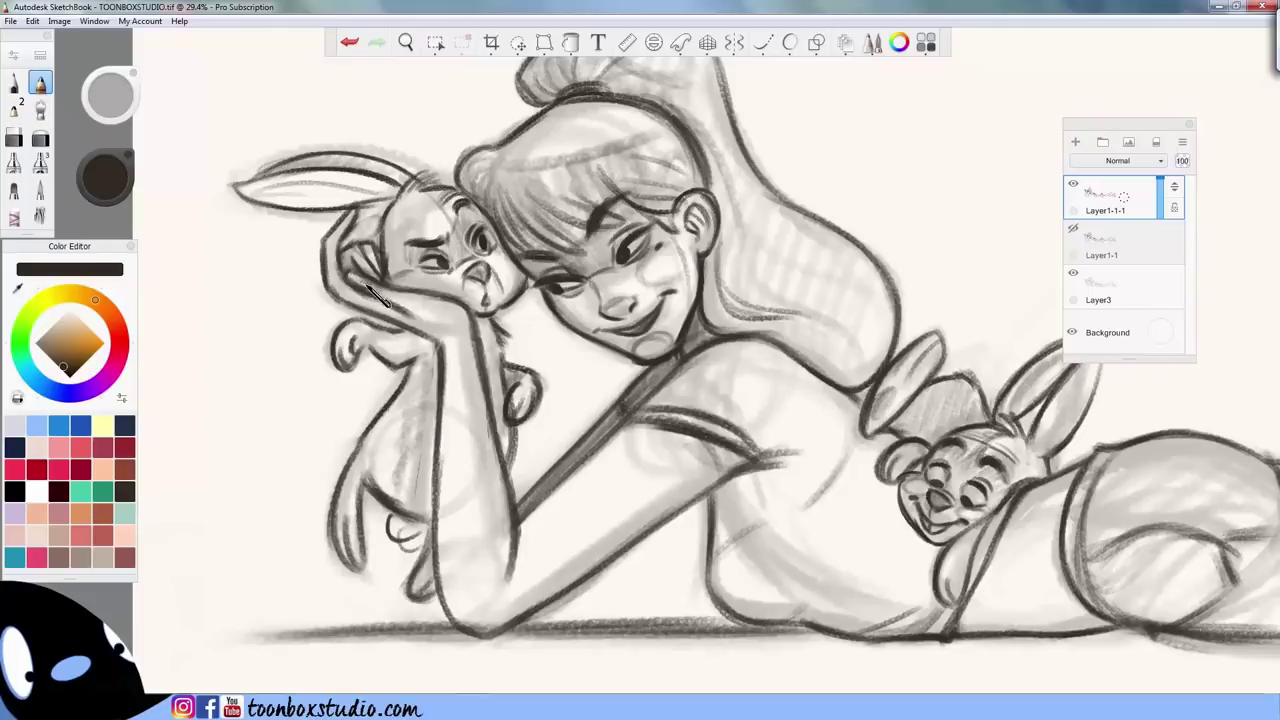
{"action": "key", "text": "space"}
{"action": "left_click_drag", "start_coordinate": [567, 377], "coordinate": [565, 580]}
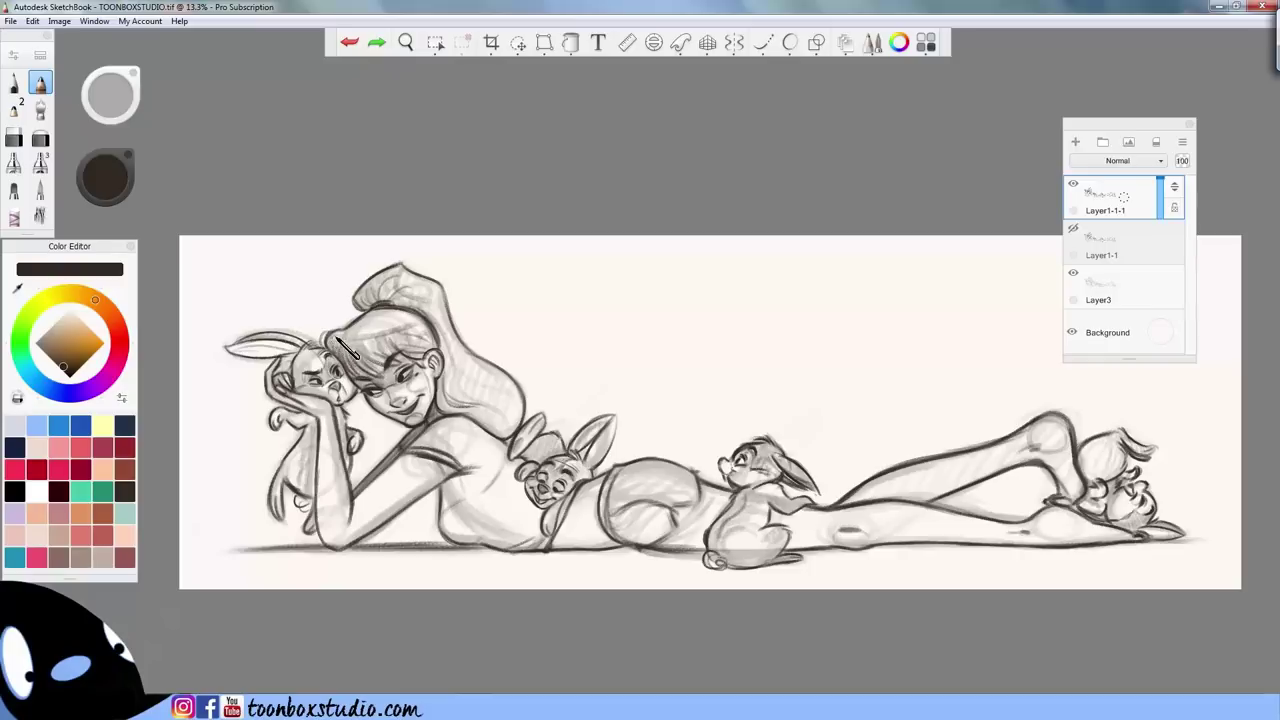
{"action": "left_click_drag", "start_coordinate": [330, 336], "coordinate": [326, 342]}
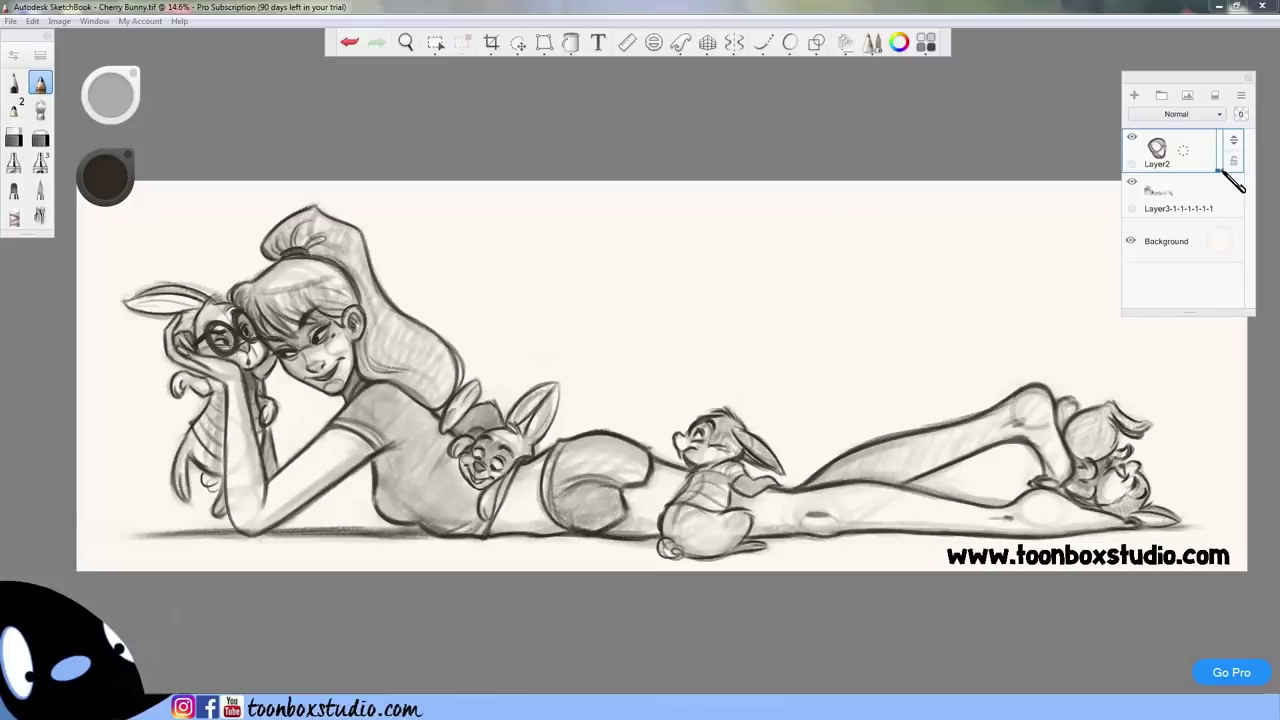
- Fade out Layer2, duplicate the main linework layer with the original hidden, and erase the woman's face to a faint ghost on the copy
{"action": "mouse_move", "coordinate": [1231, 180]}
{"action": "left_mouse_down"}
{"action": "mouse_move", "coordinate": [1235, 138]}
{"action": "mouse_move", "coordinate": [1228, 208]}
{"action": "mouse_move", "coordinate": [1230, 122]}
{"action": "mouse_move", "coordinate": [1228, 166]}
{"action": "left_mouse_up"}
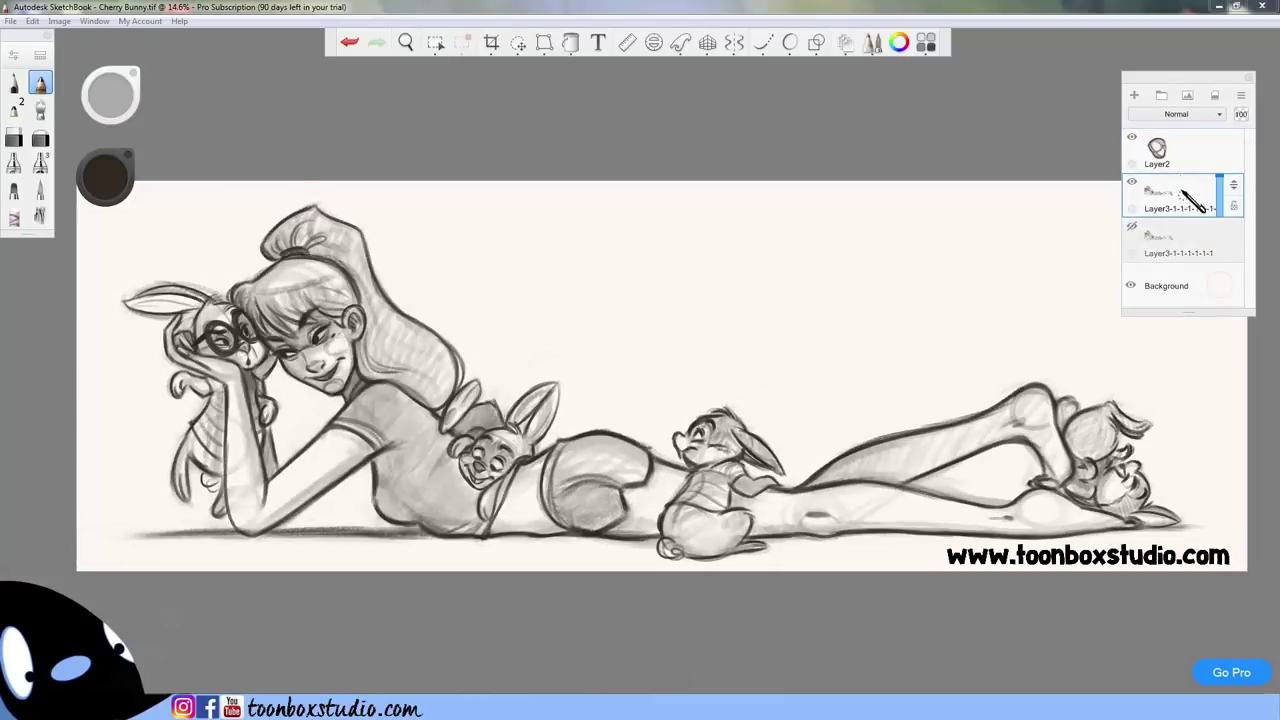
{"action": "key", "text": "e"}
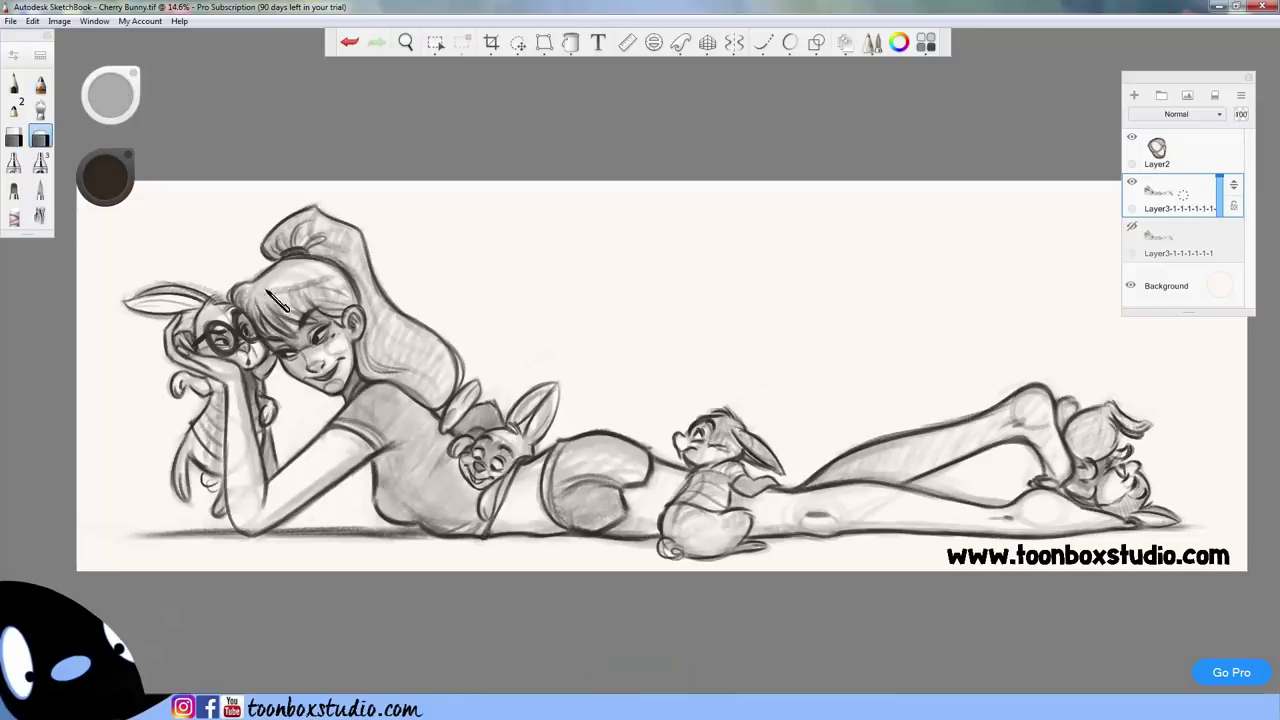
{"action": "mouse_move", "coordinate": [279, 337]}
{"action": "left_mouse_down"}
{"action": "mouse_move", "coordinate": [300, 330]}
{"action": "mouse_move", "coordinate": [312, 350]}
{"action": "mouse_move", "coordinate": [320, 307]}
{"action": "mouse_move", "coordinate": [330, 360]}
{"action": "mouse_move", "coordinate": [335, 320]}
{"action": "mouse_move", "coordinate": [345, 390]}
{"action": "mouse_move", "coordinate": [320, 330]}
{"action": "mouse_move", "coordinate": [355, 300]}
{"action": "mouse_move", "coordinate": [310, 290]}
{"action": "left_mouse_up"}
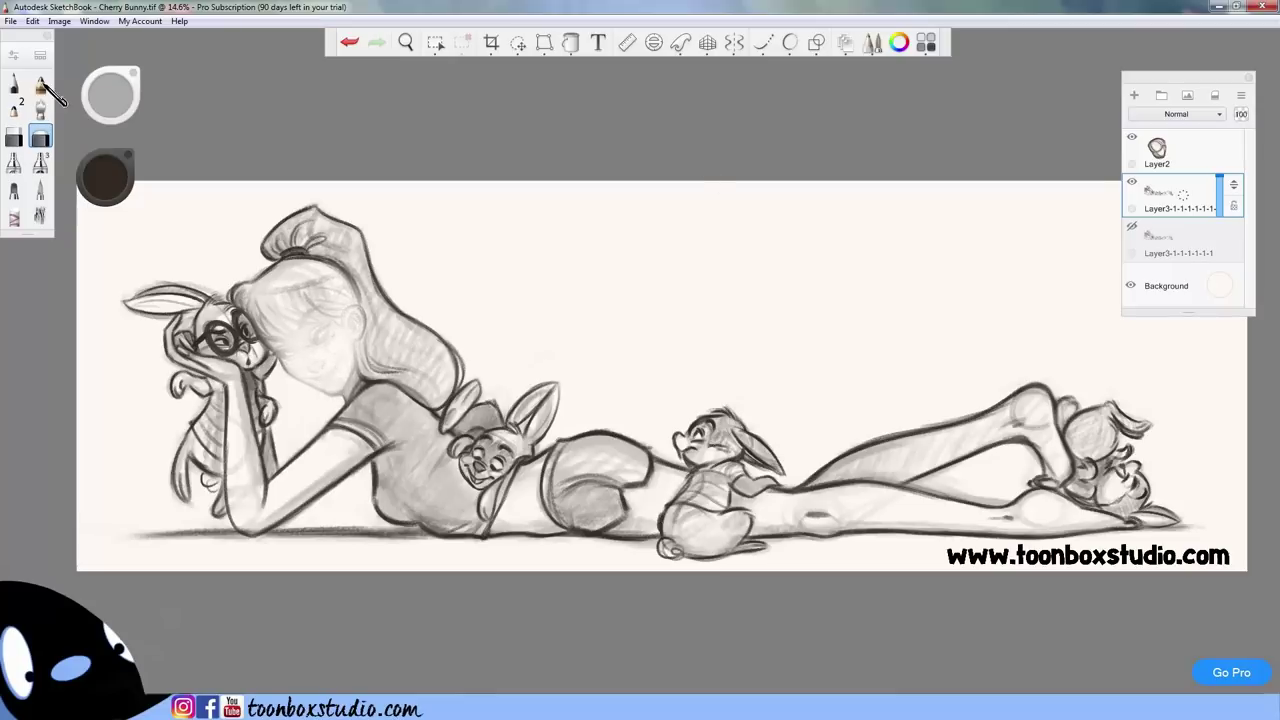
- Set Layer2's opacity to 42 to bring back the head construction sketch, and add a new layer above it for the face
{"action": "left_click", "coordinate": [42, 86]}
{"action": "left_click", "coordinate": [1207, 157]}
{"action": "left_click_drag", "start_coordinate": [1219, 166], "coordinate": [1223, 120]}
{"action": "mouse_move", "coordinate": [1205, 165]}
{"action": "left_mouse_down"}
{"action": "mouse_move", "coordinate": [1229, 142]}
{"action": "mouse_move", "coordinate": [1230, 155]}
{"action": "left_mouse_up"}
{"action": "left_click", "coordinate": [1134, 95]}
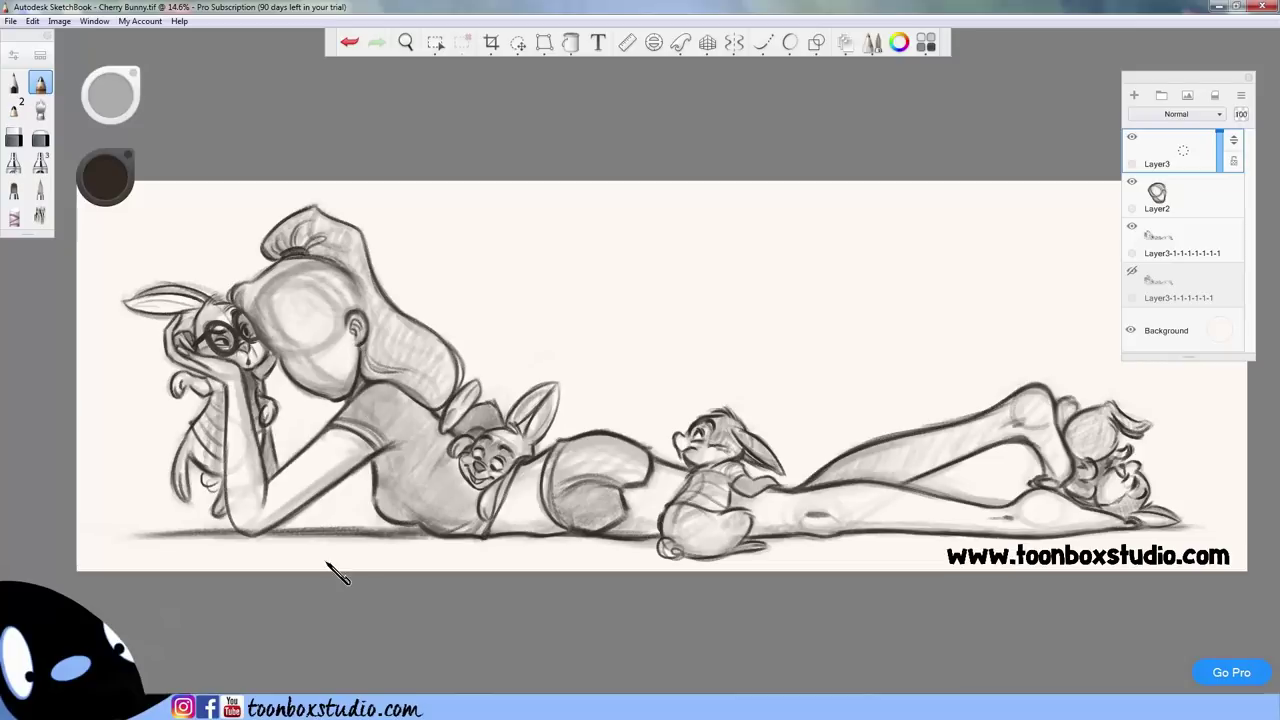
- Draw the woman's jaw and ear outline on Layer3 and erase leftover old lines on the linework copy beneath it
{"action": "left_click", "coordinate": [1165, 240]}
{"action": "key", "text": "e"}
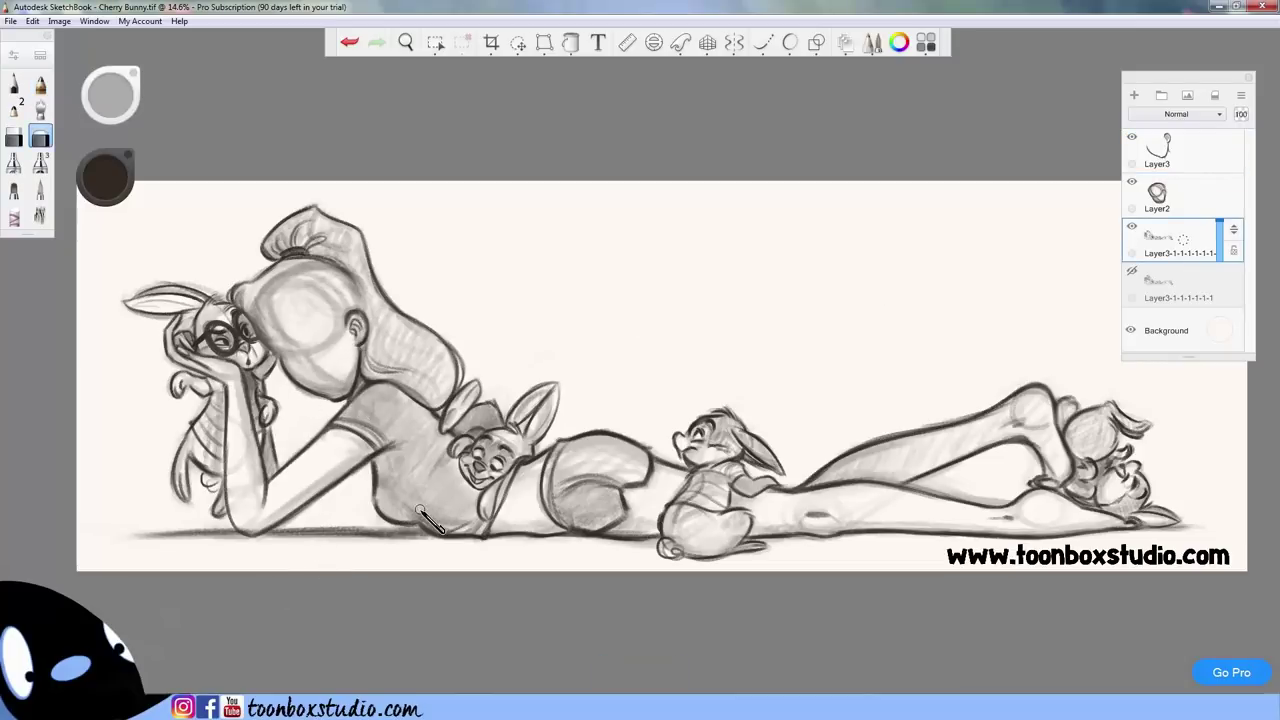
{"action": "left_click", "coordinate": [1195, 165]}
{"action": "key", "text": "e"}
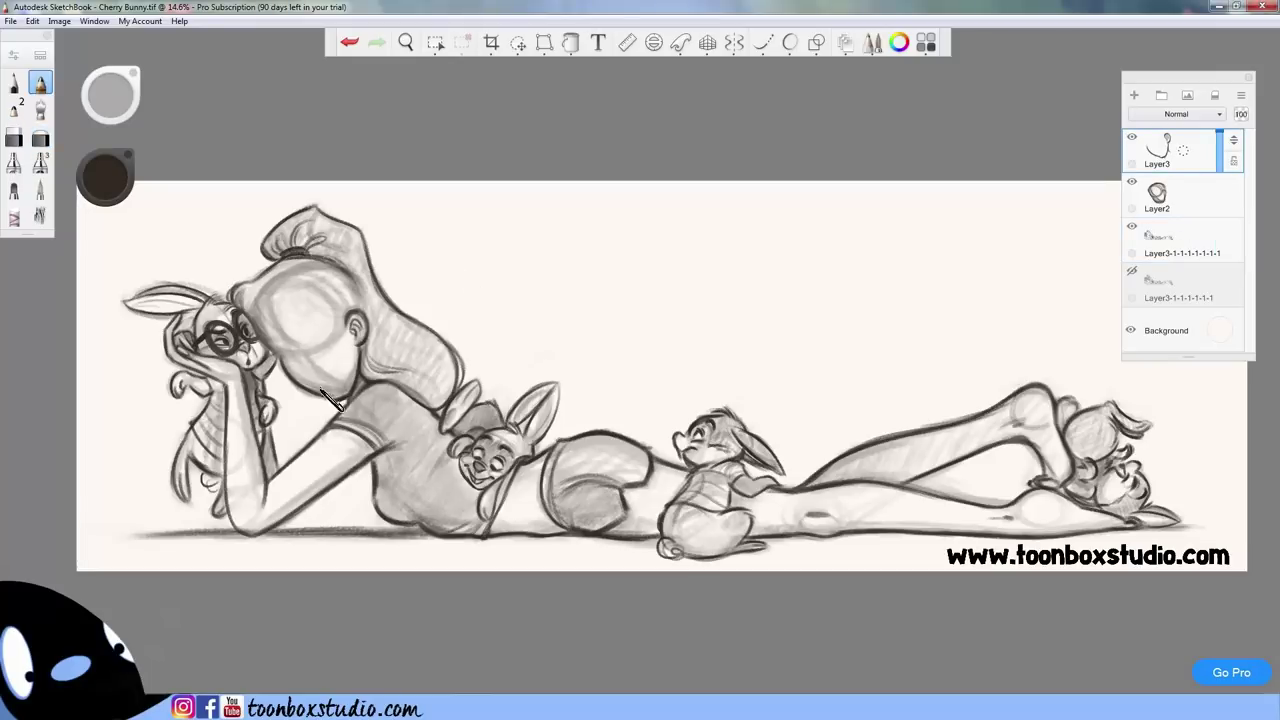
- Draw the woman's smiling mouth, nose, eyebrows, eyes and swept bangs on Layer3, erasing stray marks on the face
{"action": "mouse_move", "coordinate": [323, 397]}
{"action": "left_mouse_down"}
{"action": "mouse_move", "coordinate": [352, 372]}
{"action": "mouse_move", "coordinate": [350, 392]}
{"action": "mouse_move", "coordinate": [324, 392]}
{"action": "mouse_move", "coordinate": [350, 372]}
{"action": "mouse_move", "coordinate": [324, 387]}
{"action": "left_mouse_up"}
{"action": "left_click_drag", "start_coordinate": [311, 371], "coordinate": [323, 376]}
{"action": "left_click_drag", "start_coordinate": [299, 330], "coordinate": [306, 314]}
{"action": "key", "text": "e"}
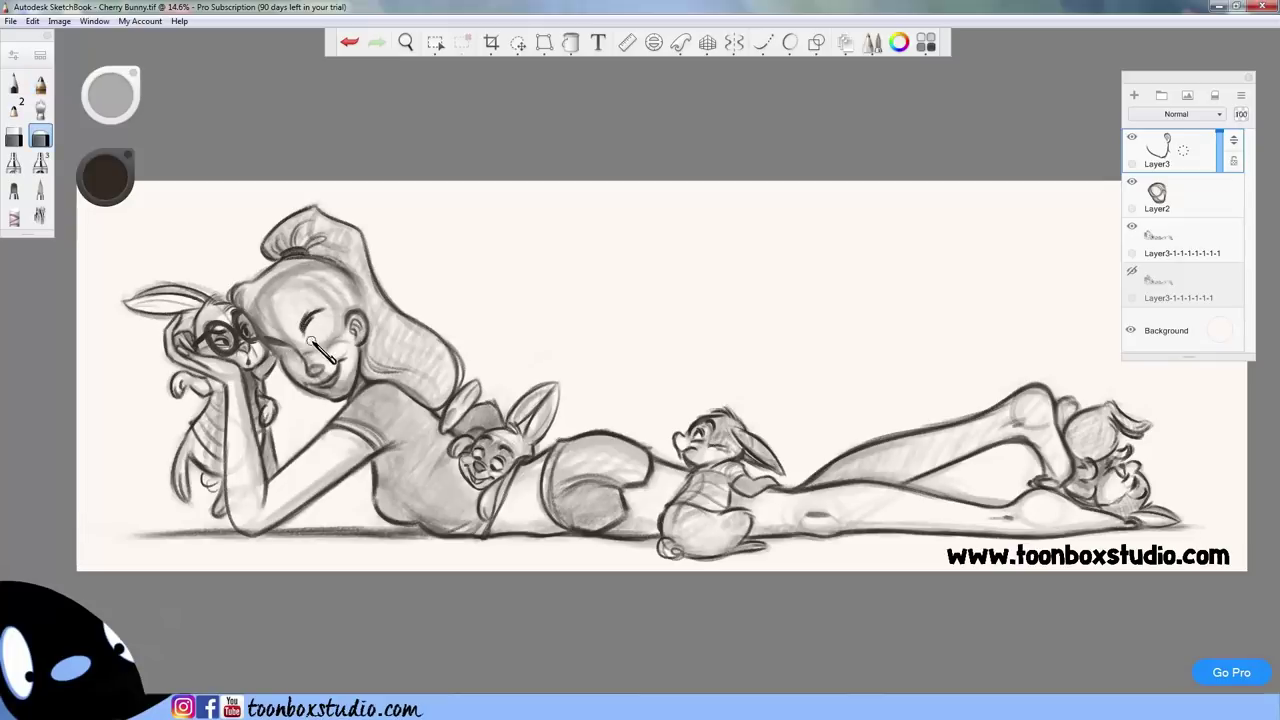
{"action": "key", "text": "e"}
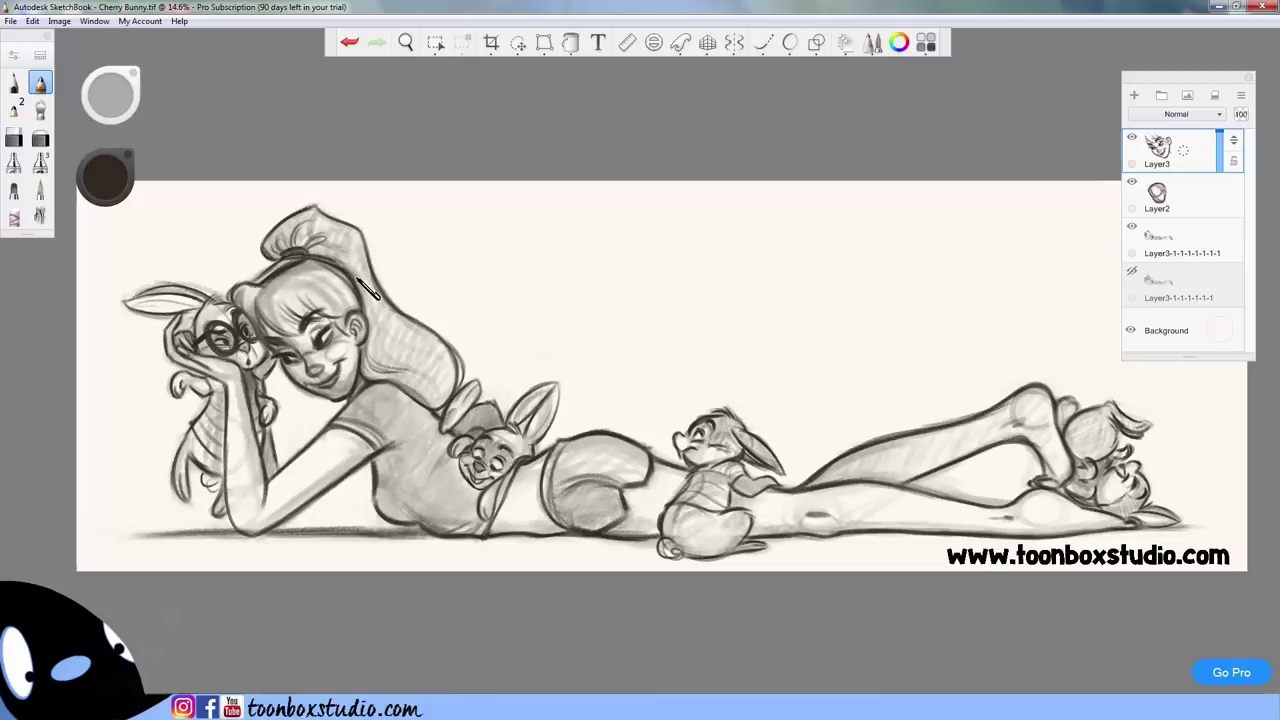
- Clean up the old head outline around the hair tie and crown on the linework copy, and return to Layer3
{"action": "key", "text": "e"}
{"action": "left_click", "coordinate": [1185, 232]}
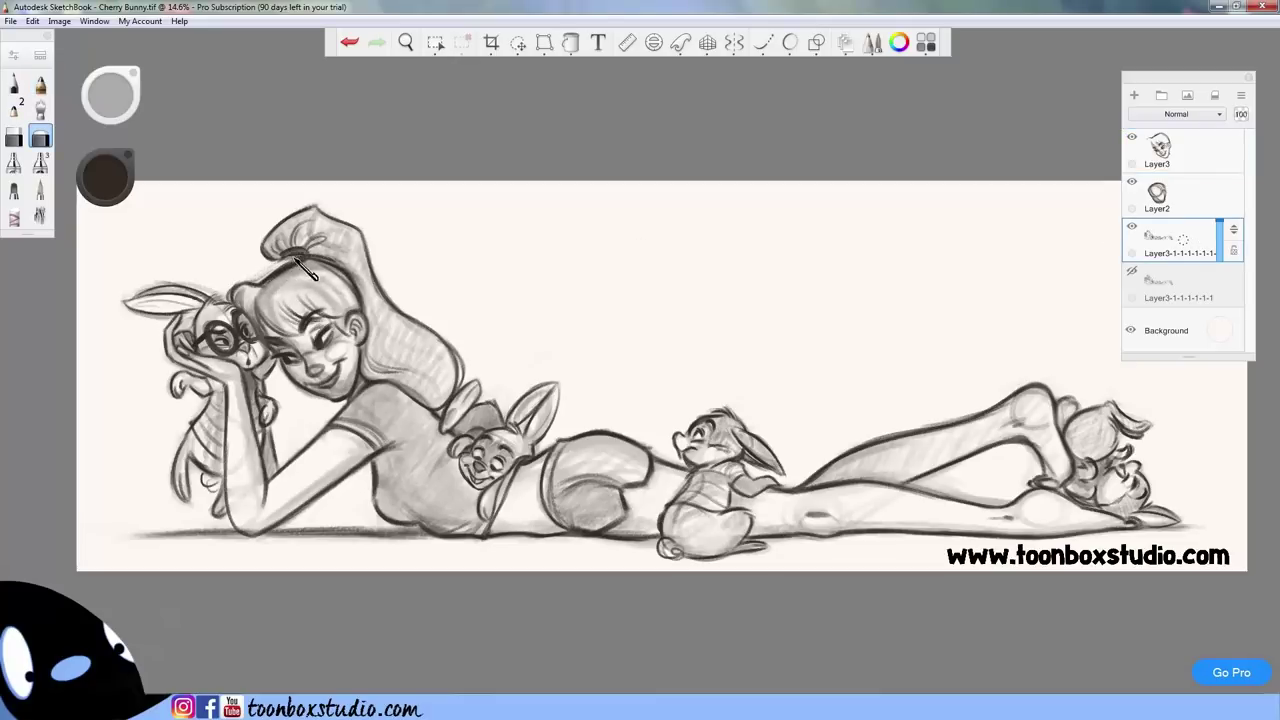
{"action": "key", "text": "e"}
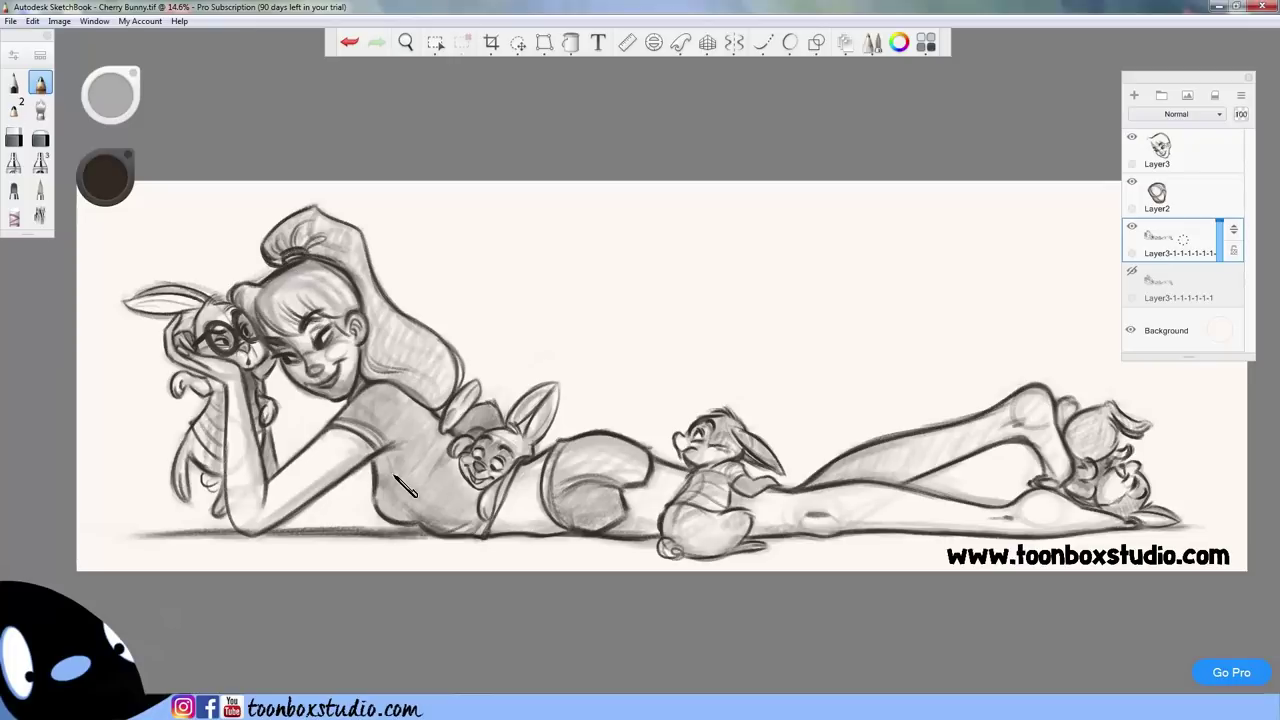
{"action": "key", "text": "e"}
{"action": "key", "text": "e"}
{"action": "left_click", "coordinate": [1200, 158]}
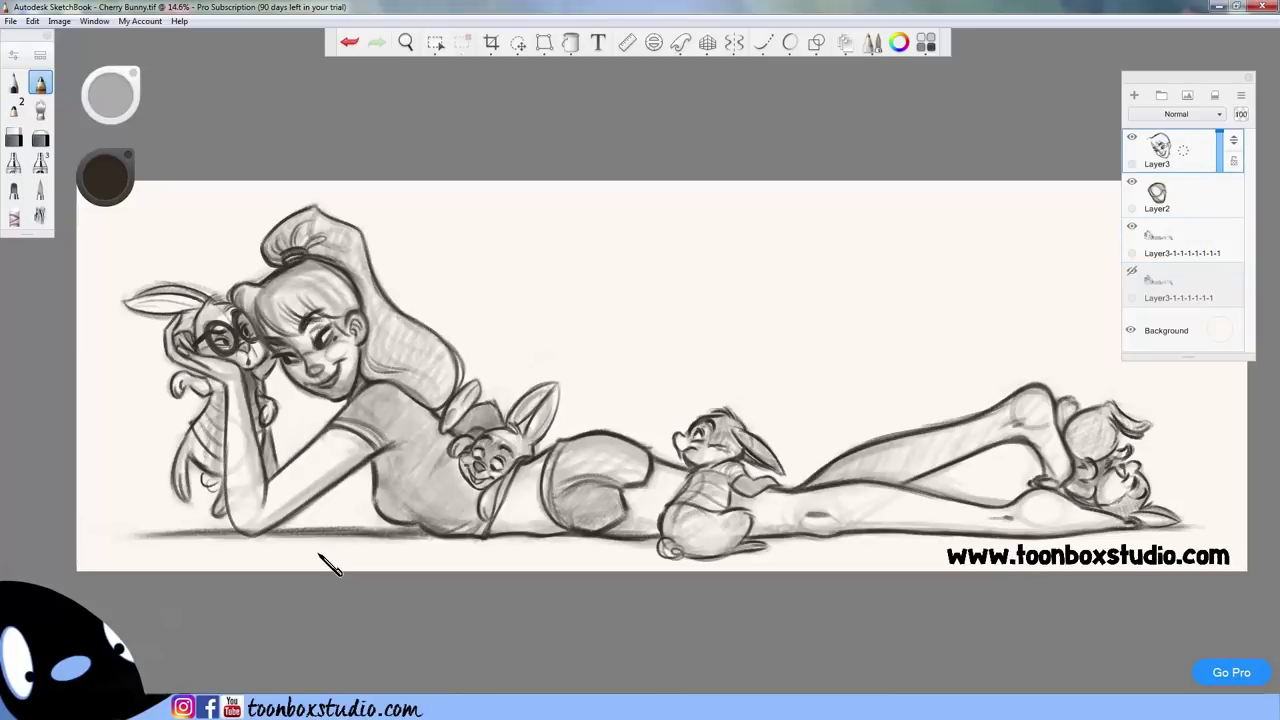
- Refine the woman's eyes and shade her bangs and crown on Layer3, undoing the last hair stroke
{"action": "key", "text": "e"}
{"action": "key", "text": "e"}
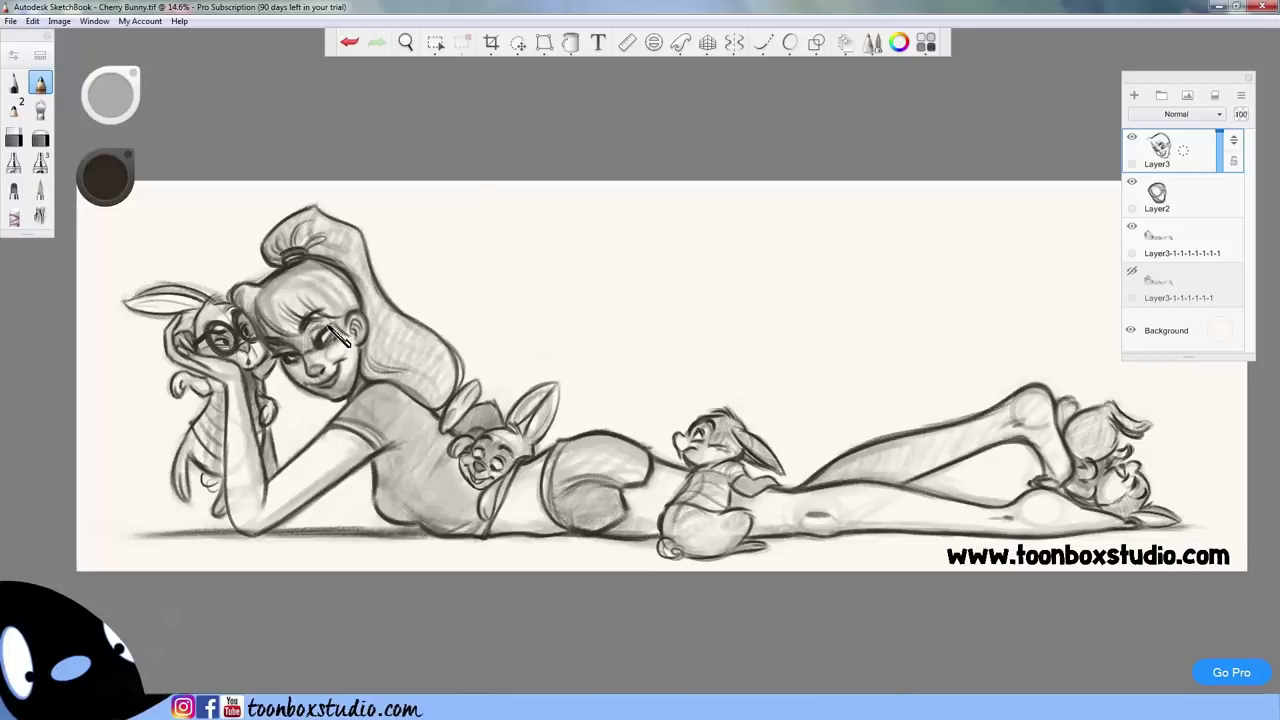
{"action": "key", "text": "e"}
{"action": "key", "text": "e"}
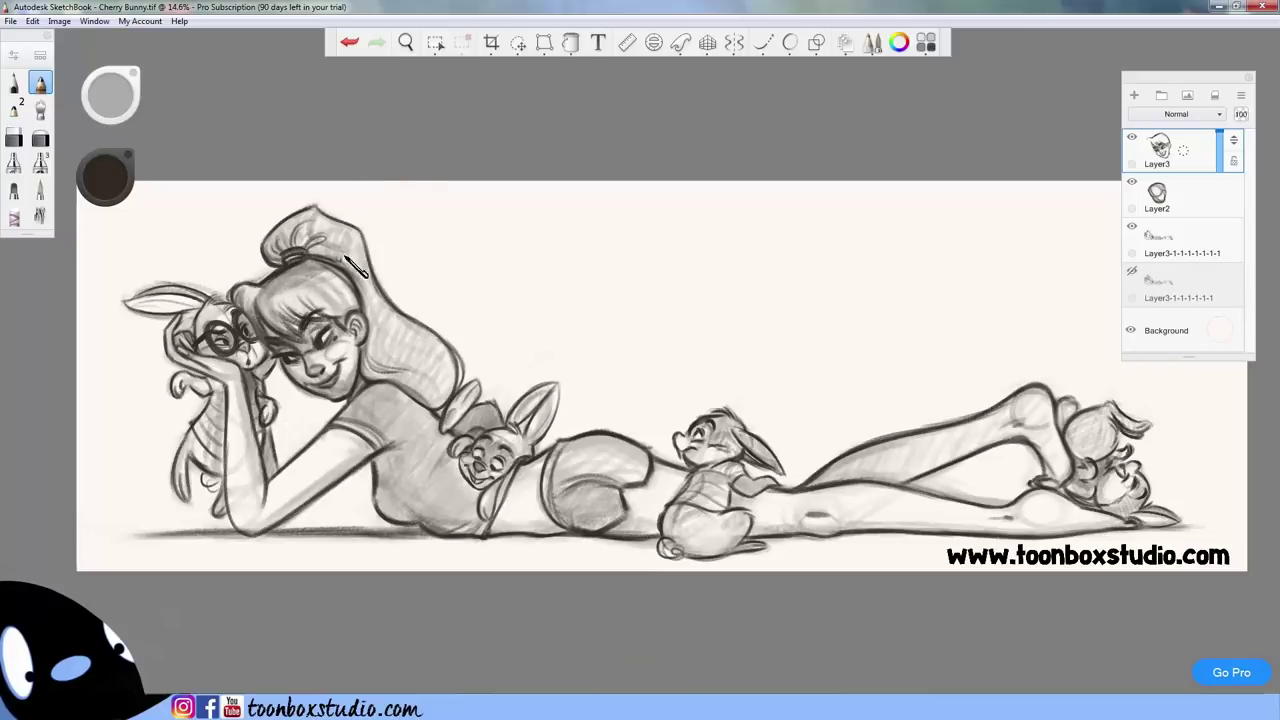
{"action": "key", "text": "ctrl+z"}
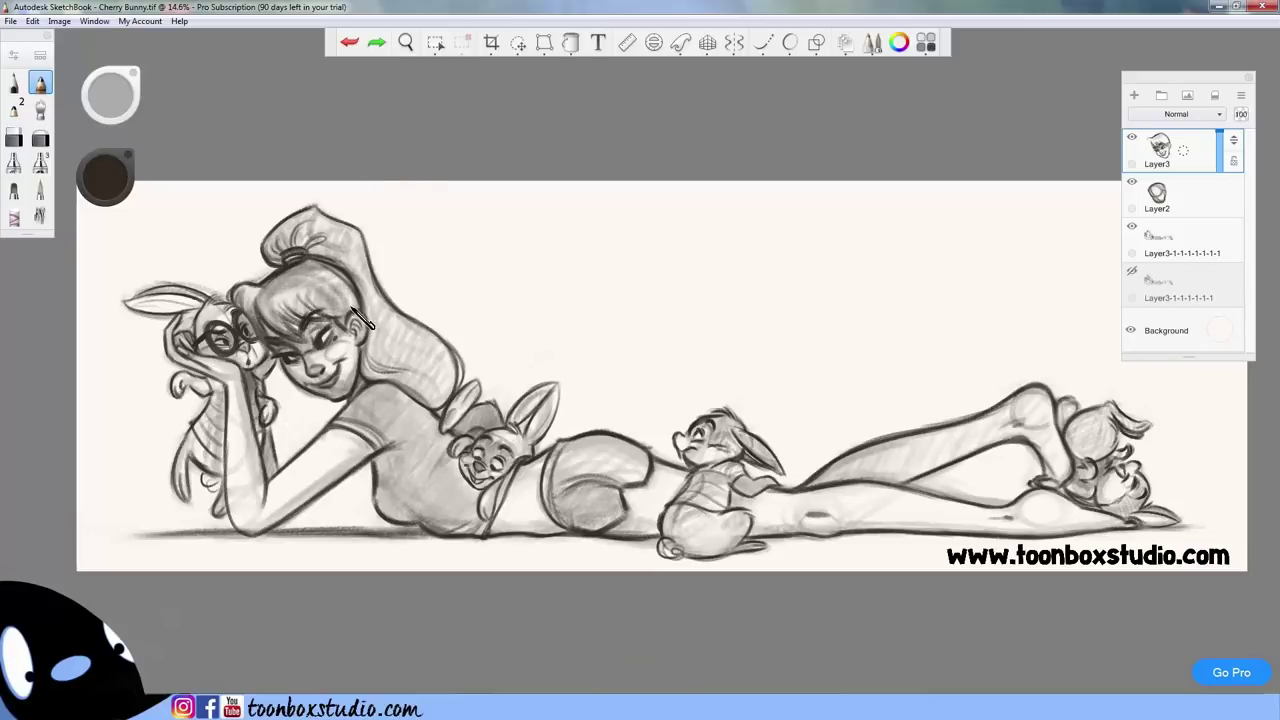
- Erase leftover construction lines on Layer2, and clean up the woman's chin and jaw line on Layer3
{"action": "left_click", "coordinate": [1175, 196]}
{"action": "key", "text": "e"}
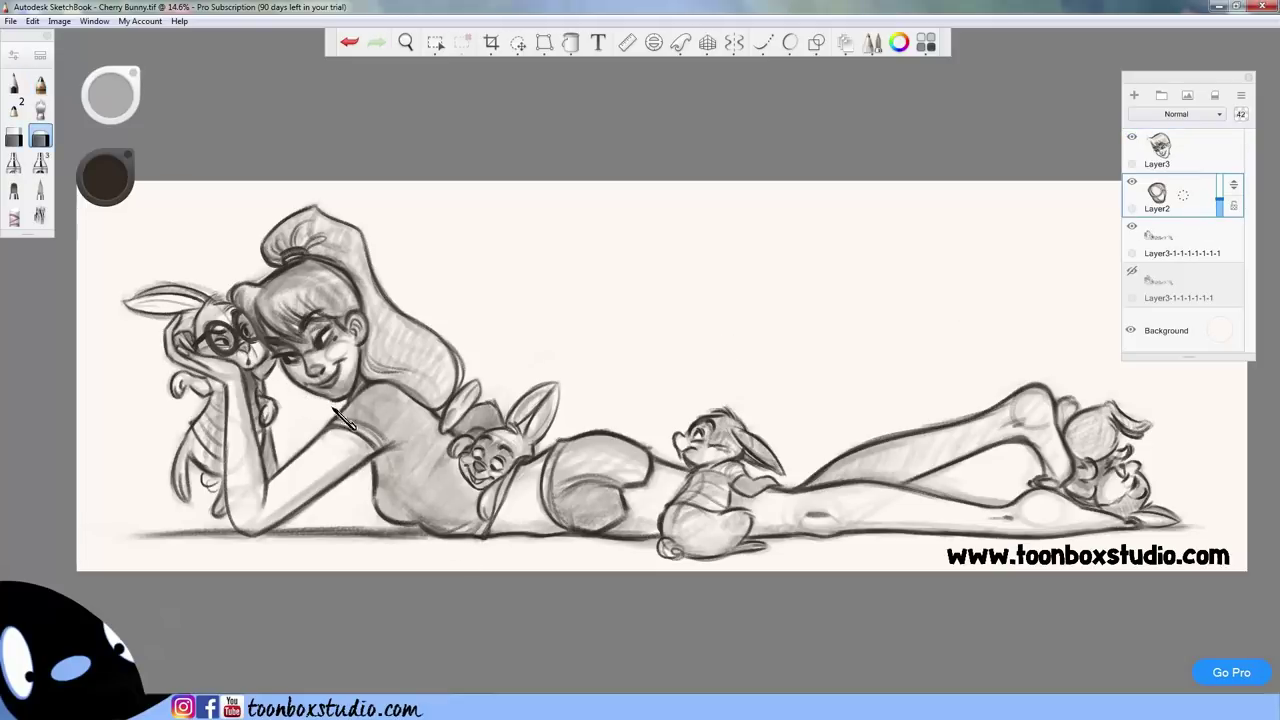
{"action": "left_click", "coordinate": [1175, 151]}
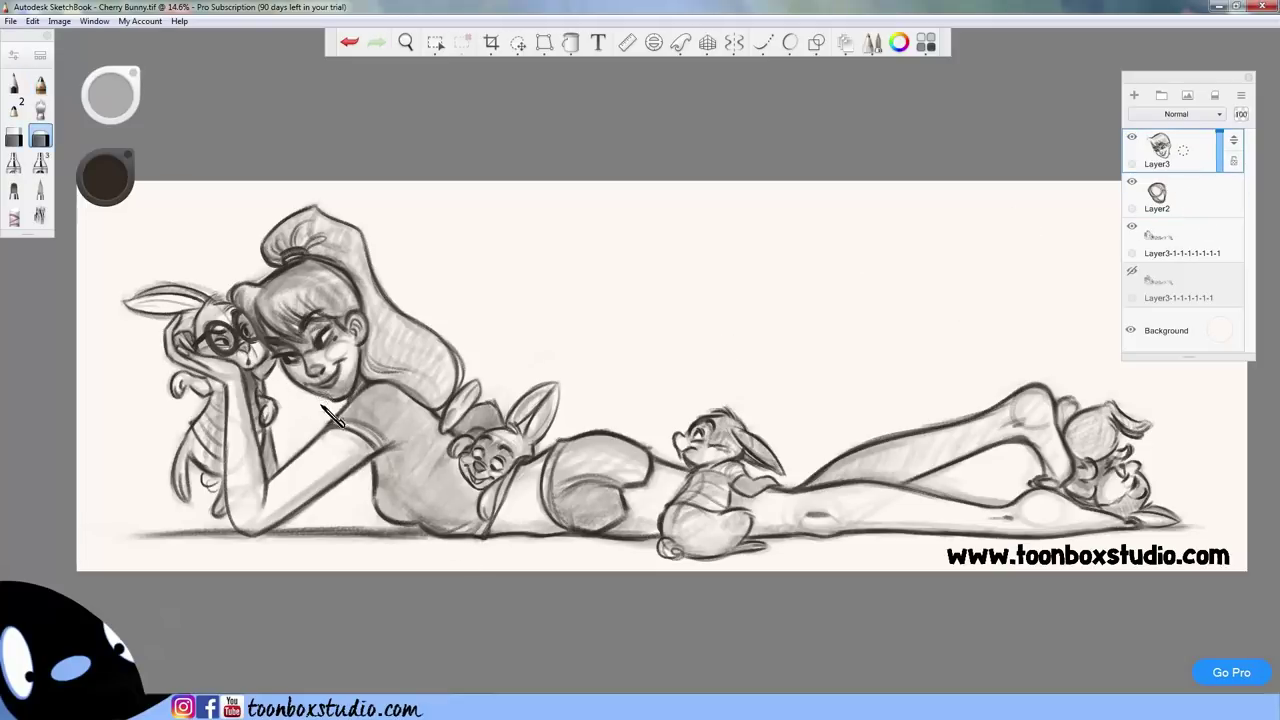
{"action": "key", "text": "e"}
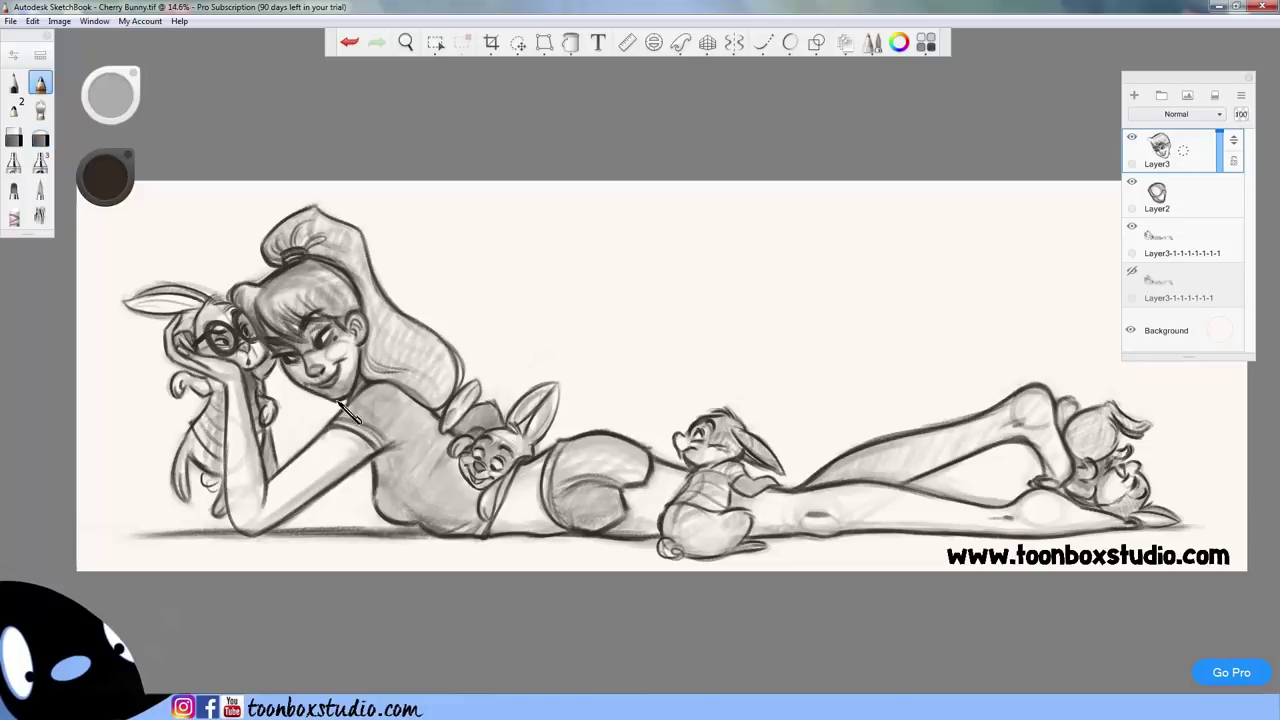
{"action": "key", "text": "b"}
{"action": "key", "text": "e"}
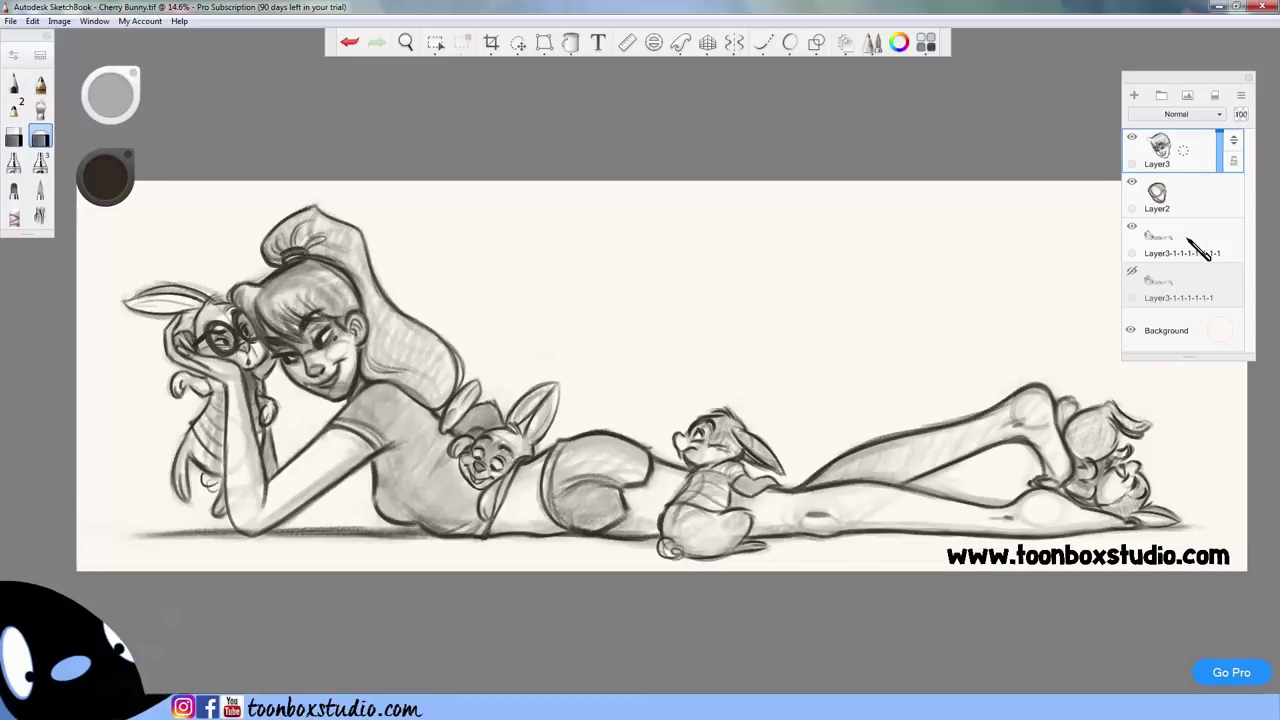
- Erase overlapping old lines around the woman's hair on the linework copy, and merge Layer3 down into Layer2
{"action": "left_click", "coordinate": [1195, 243]}
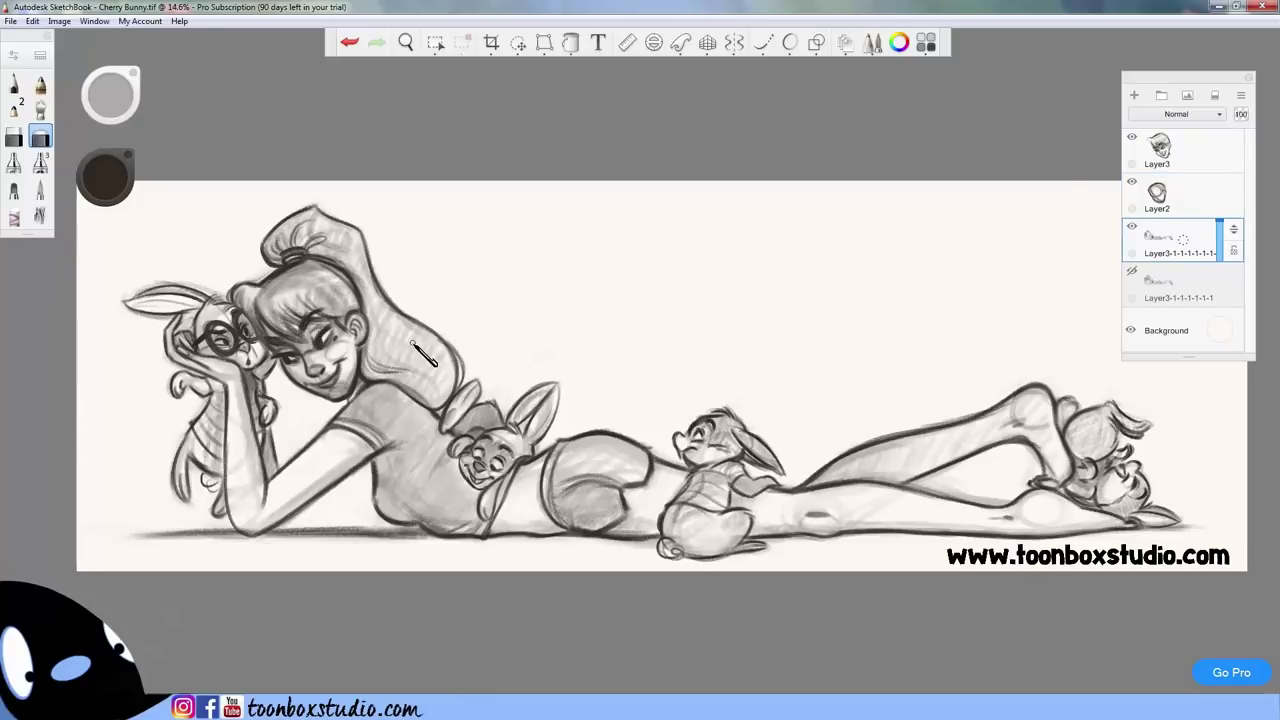
{"action": "left_click", "coordinate": [1190, 152]}
{"action": "key", "text": "e"}
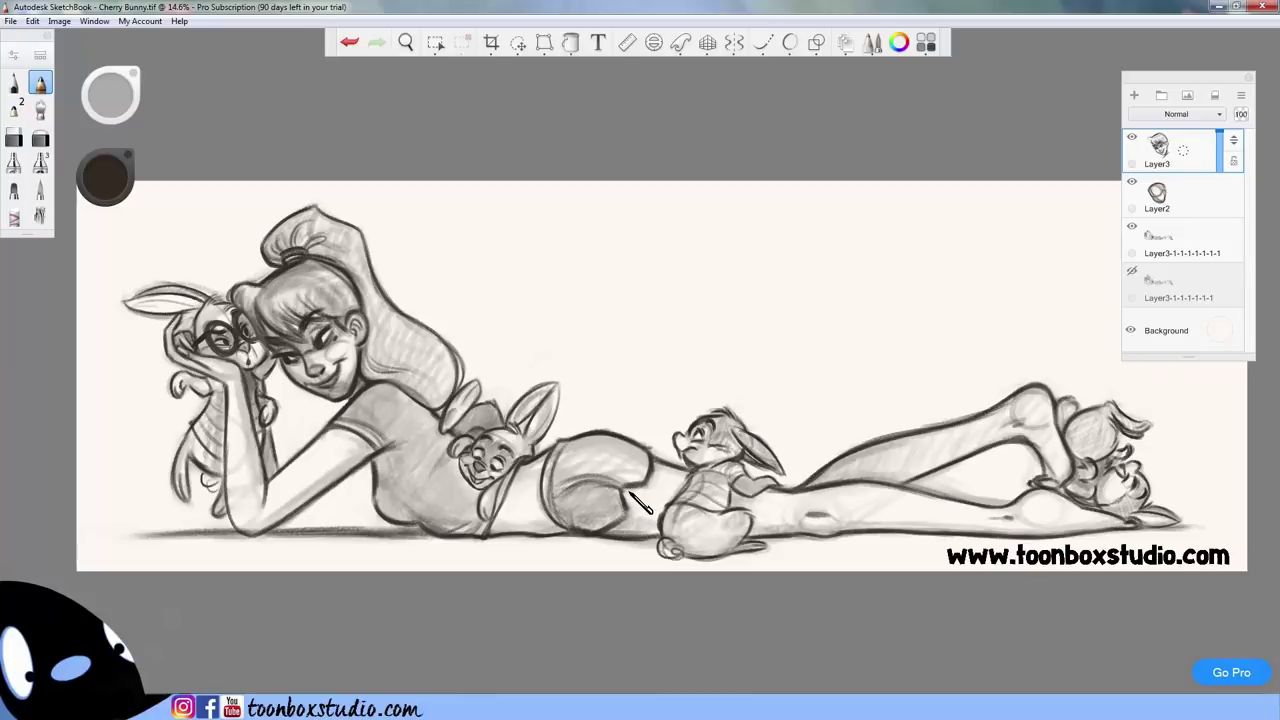
{"action": "left_click_drag", "start_coordinate": [1183, 150], "coordinate": [1187, 214]}
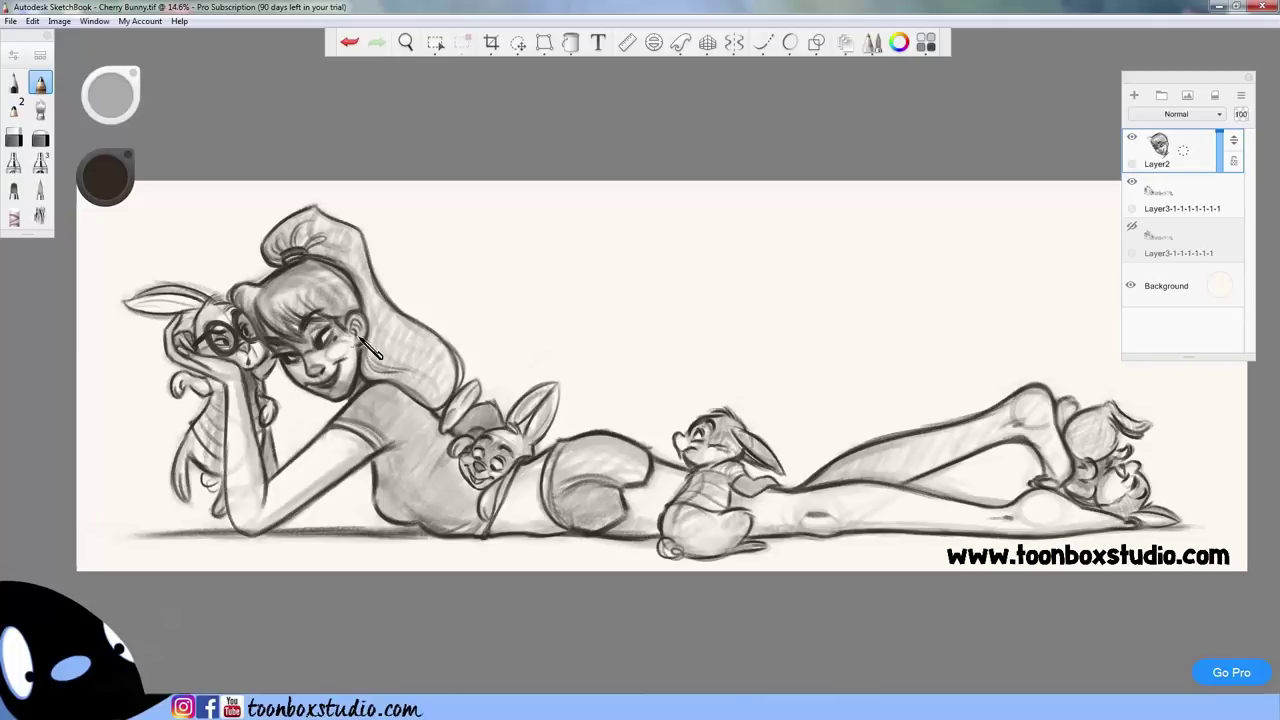
- Tidy the edges of the woman's face on the merged Layer2 and erase her mouth
{"action": "key", "text": "e"}
{"action": "left_click_drag", "start_coordinate": [440, 306], "coordinate": [471, 303]}
{"action": "mouse_move", "coordinate": [310, 384]}
{"action": "left_mouse_down"}
{"action": "mouse_move", "coordinate": [340, 366]}
{"action": "mouse_move", "coordinate": [318, 390]}
{"action": "mouse_move", "coordinate": [325, 422]}
{"action": "left_mouse_up"}
{"action": "key", "text": "e"}
{"action": "scroll", "coordinate": [355, 368], "scroll_direction": "up", "scroll_amount": 5}
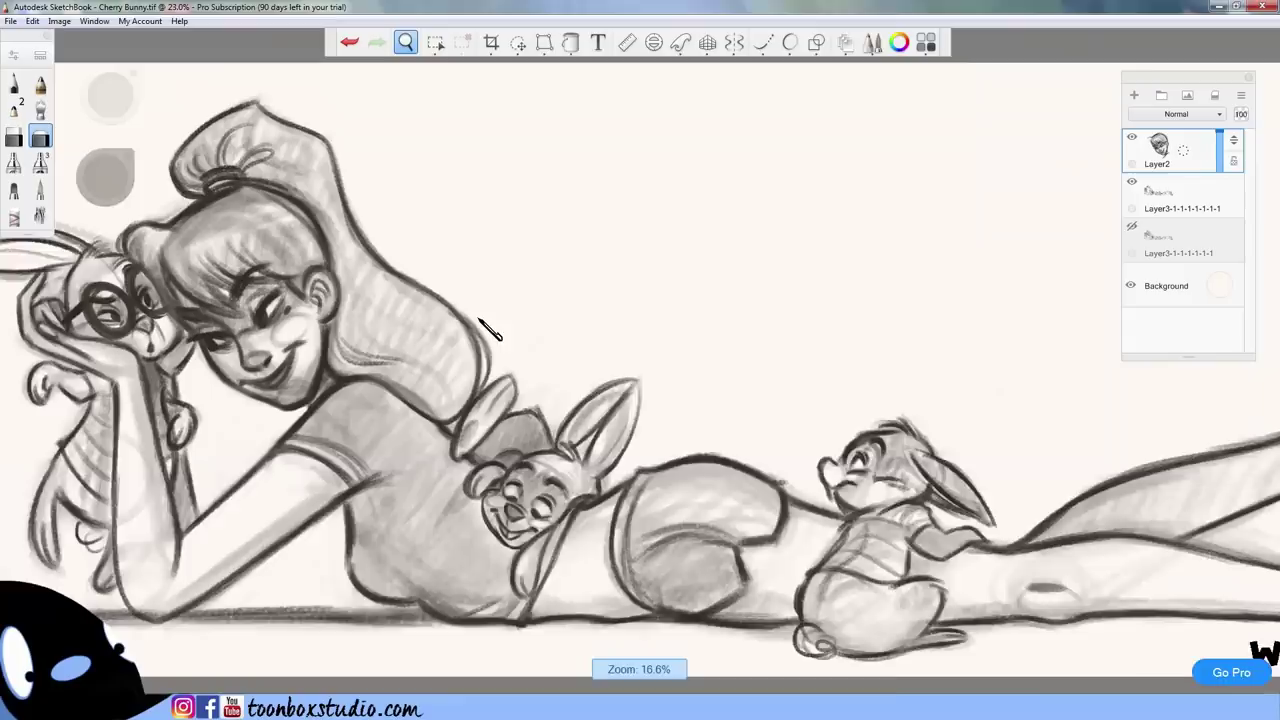
{"action": "mouse_move", "coordinate": [340, 365]}
{"action": "left_mouse_down"}
{"action": "mouse_move", "coordinate": [301, 357]}
{"action": "mouse_move", "coordinate": [334, 352]}
{"action": "mouse_move", "coordinate": [364, 324]}
{"action": "mouse_move", "coordinate": [345, 375]}
{"action": "left_mouse_up"}
- Try a thin, slanted closed-mouth smirk on the woman's face
{"action": "key", "text": "e"}
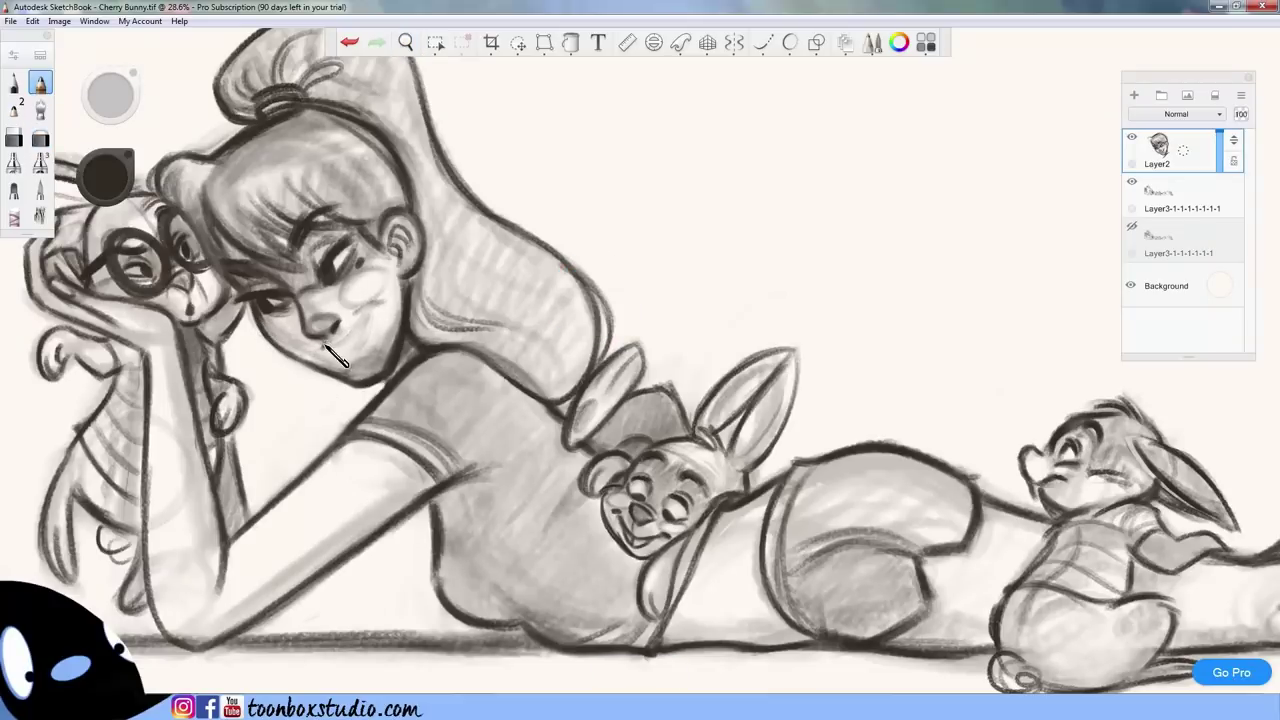
{"action": "left_click_drag", "start_coordinate": [336, 348], "coordinate": [386, 307]}
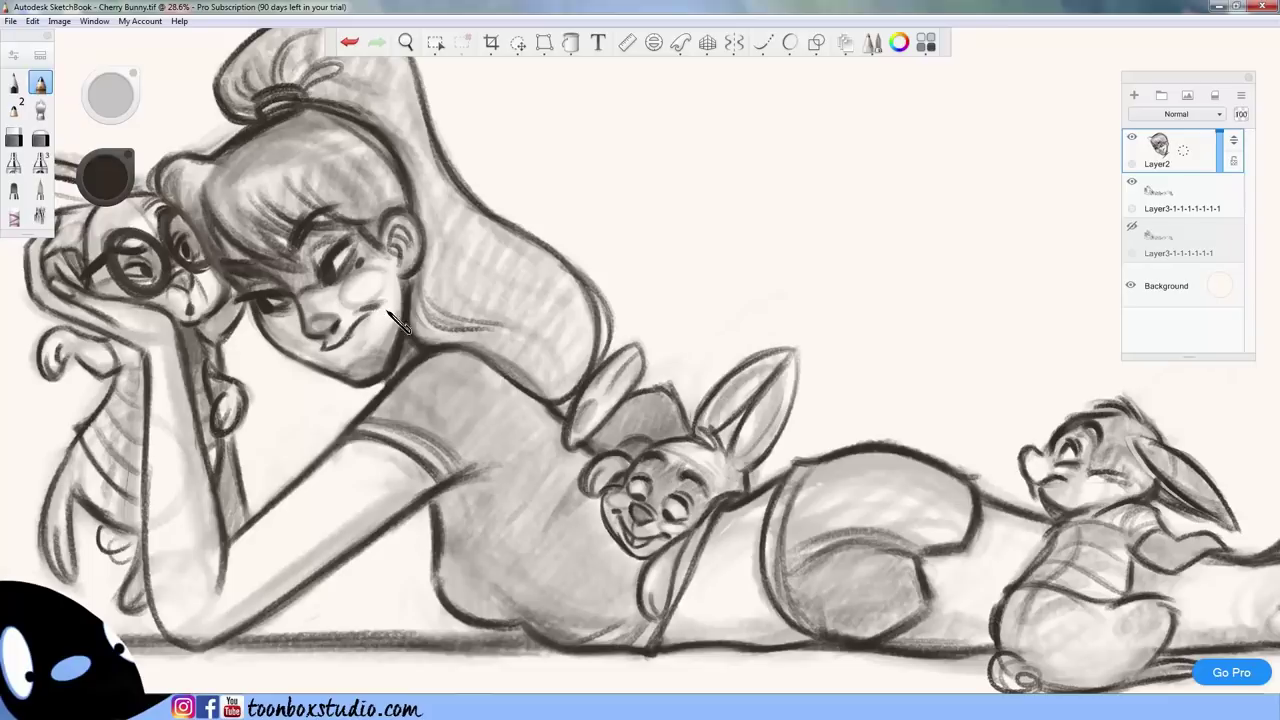
{"action": "key", "text": "e"}
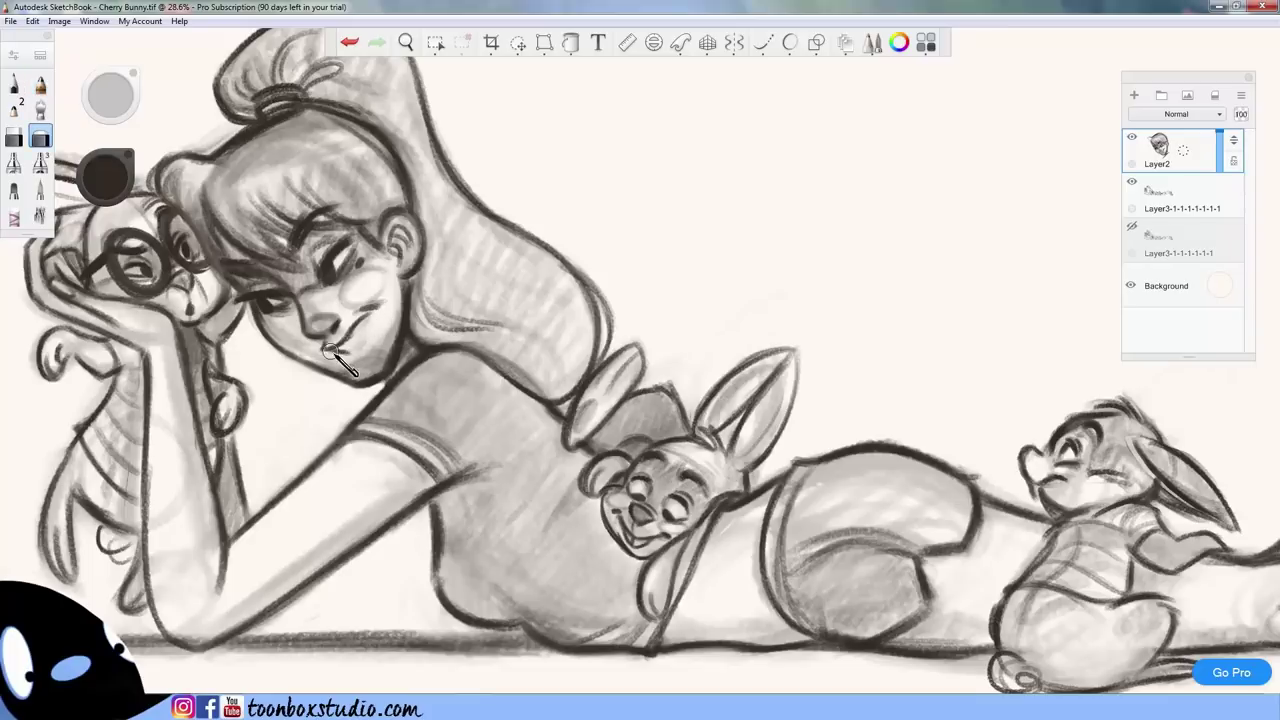
{"action": "mouse_move", "coordinate": [332, 350]}
{"action": "left_mouse_down"}
{"action": "mouse_move", "coordinate": [358, 332]}
{"action": "mouse_move", "coordinate": [354, 349]}
{"action": "mouse_move", "coordinate": [384, 304]}
{"action": "left_mouse_up"}
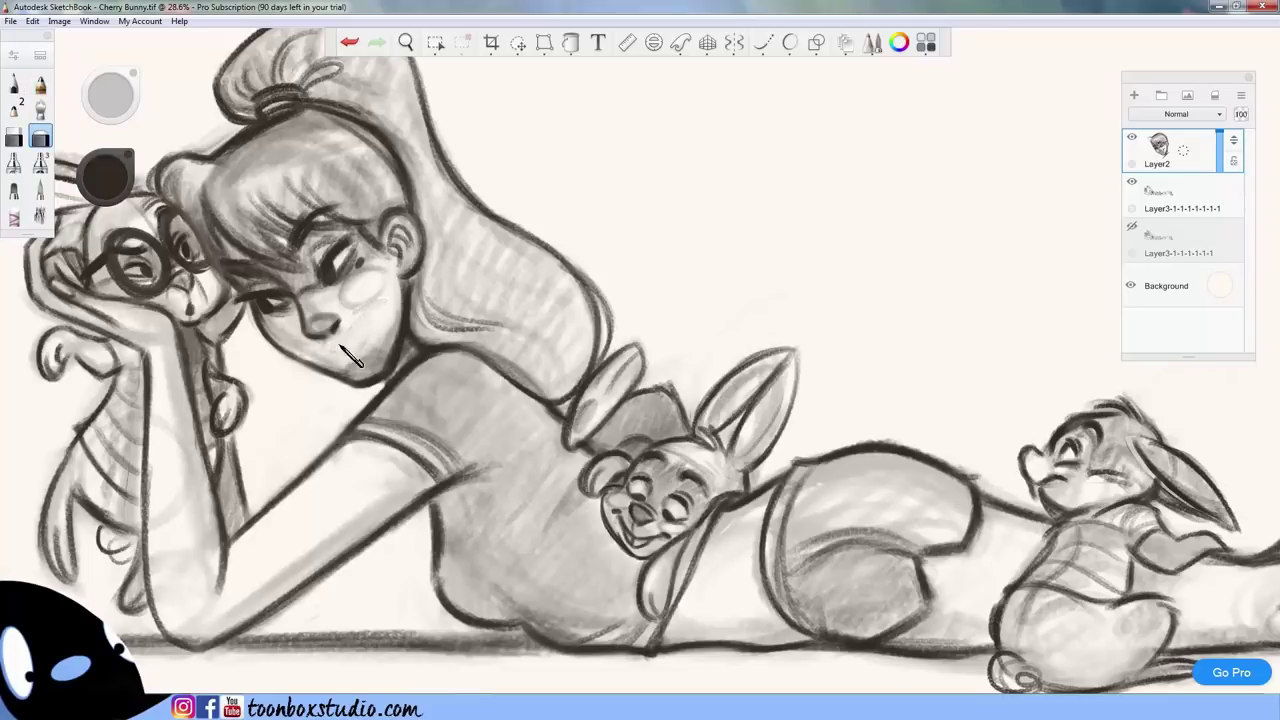
- Redraw the woman's mouth as a wide smile with a raised cheek corner, shaded lower lip and defined chin
{"action": "key", "text": "e"}
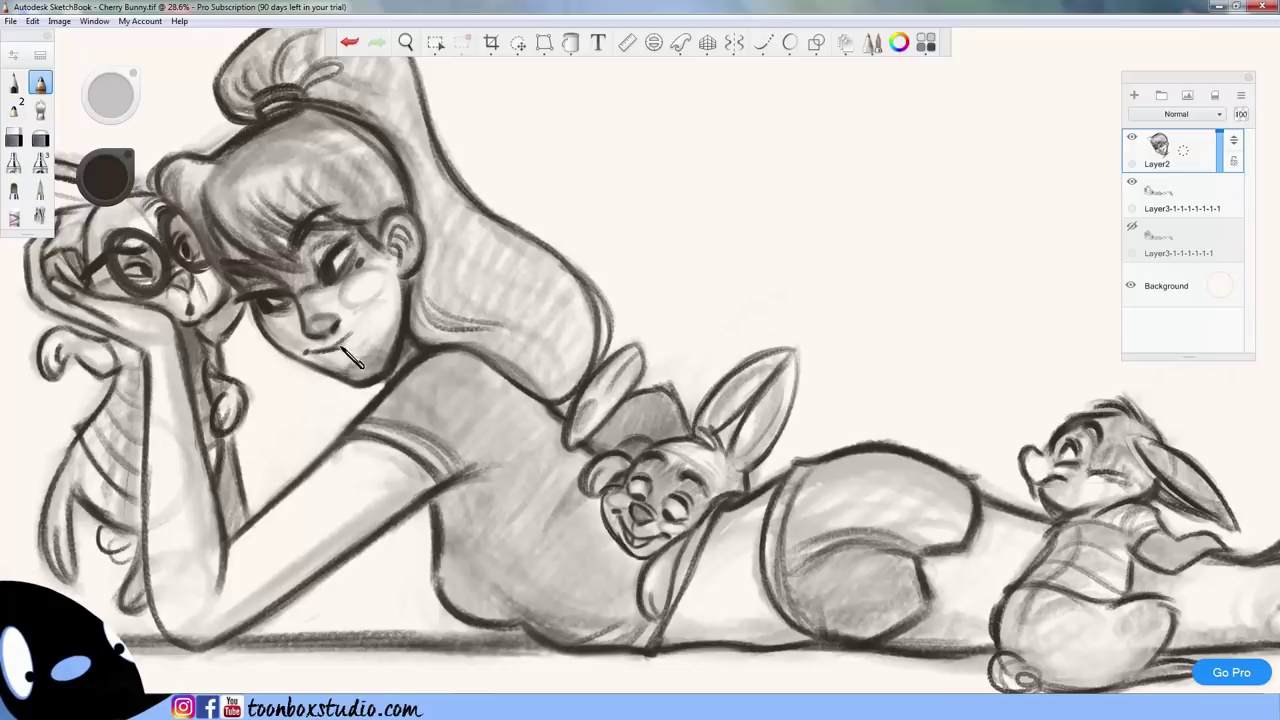
{"action": "left_click_drag", "start_coordinate": [360, 318], "coordinate": [400, 302]}
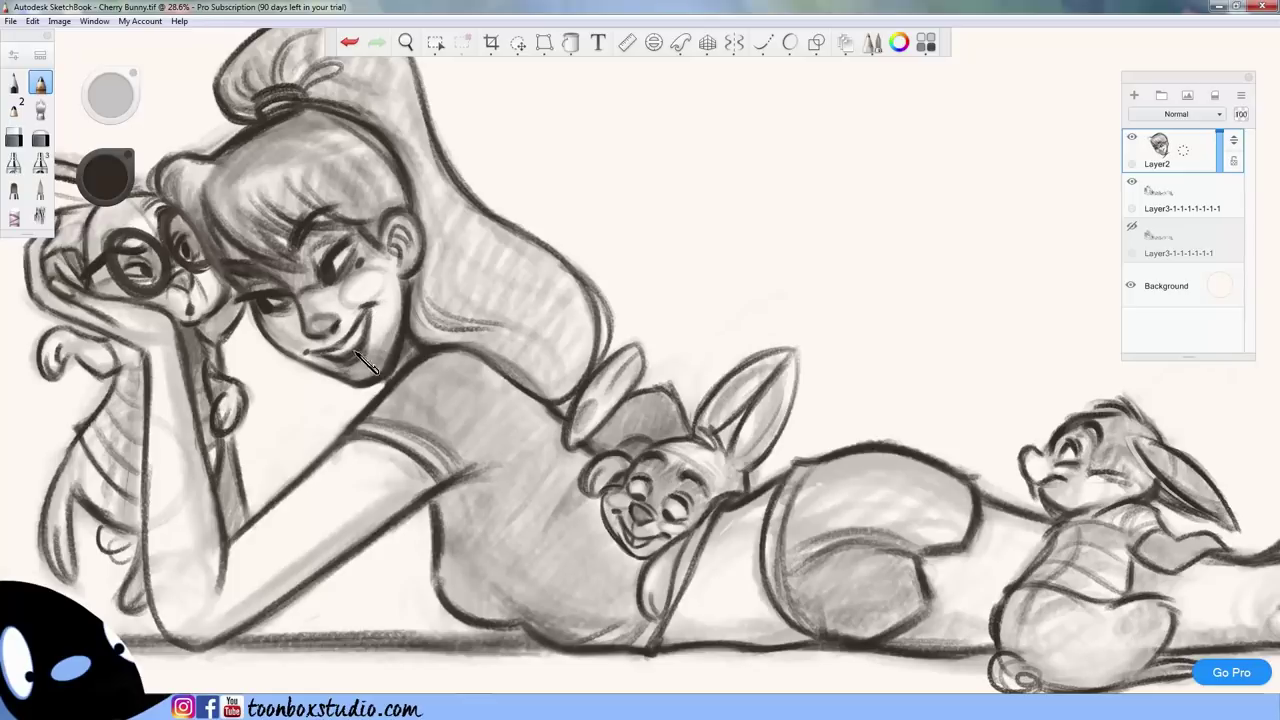
{"action": "key", "text": "e"}
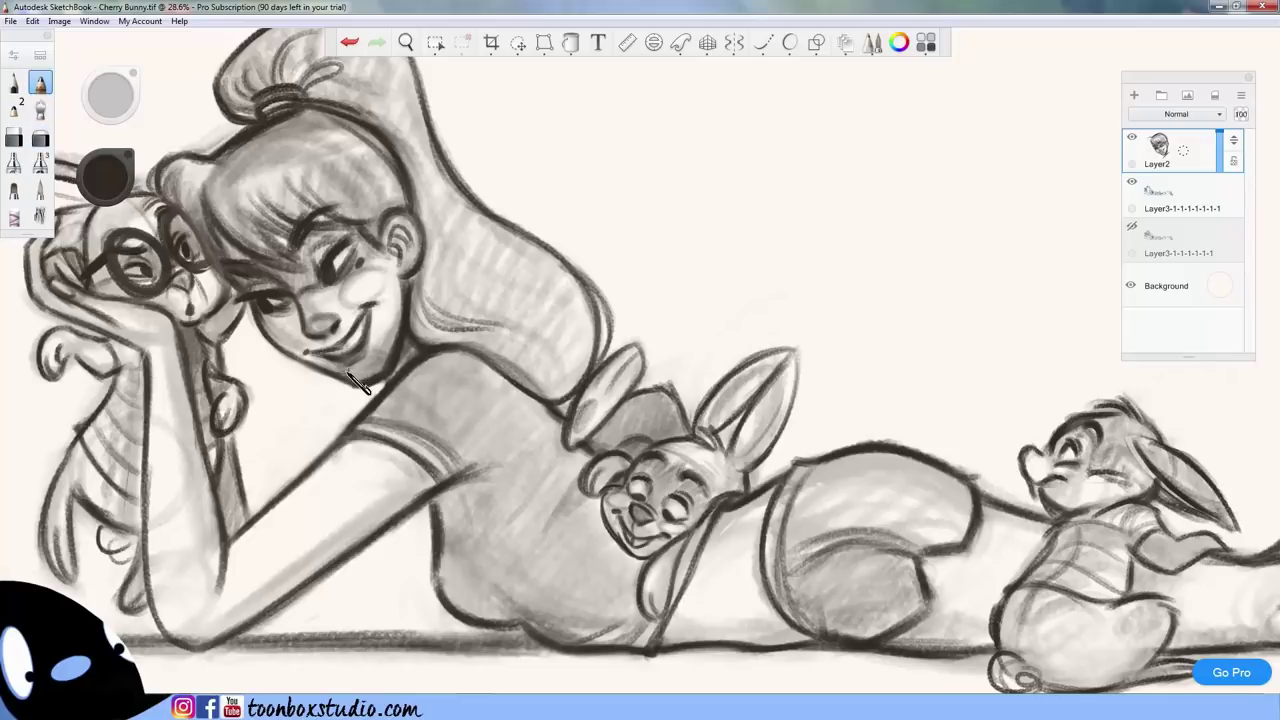
{"action": "key", "text": "e"}
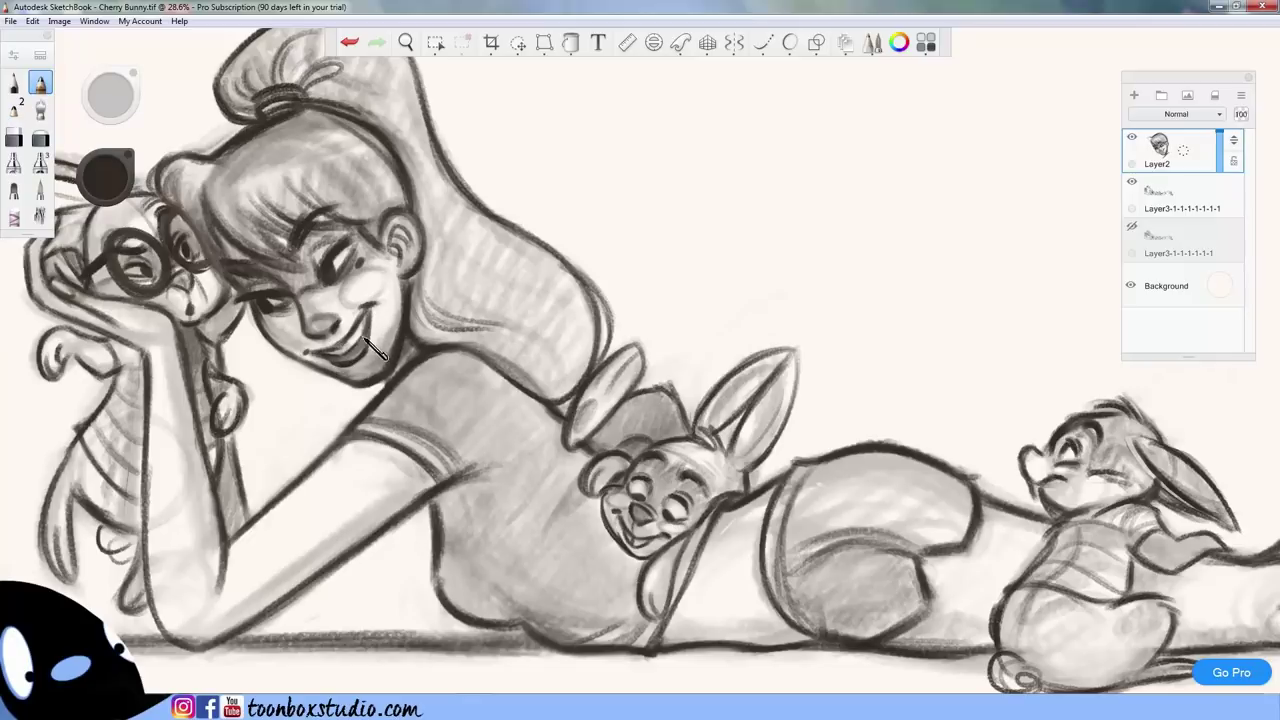
{"action": "key", "text": "space"}
{"action": "left_click_drag", "start_coordinate": [515, 391], "coordinate": [497, 479]}
{"action": "left_click_drag", "start_coordinate": [530, 492], "coordinate": [502, 506]}
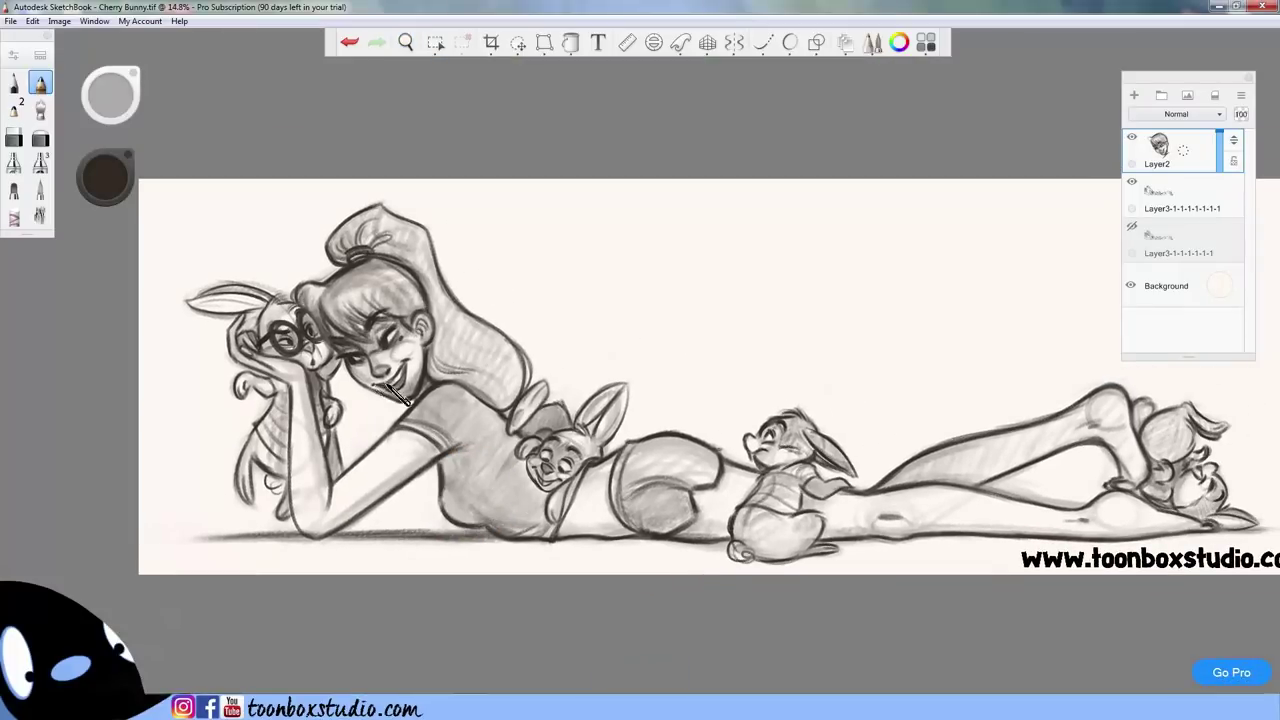
- Refine the raised corner of the woman's smile and the cheek crease beside it on Layer2
{"action": "scroll", "coordinate": [400, 382], "scroll_direction": "up", "scroll_amount": 4}
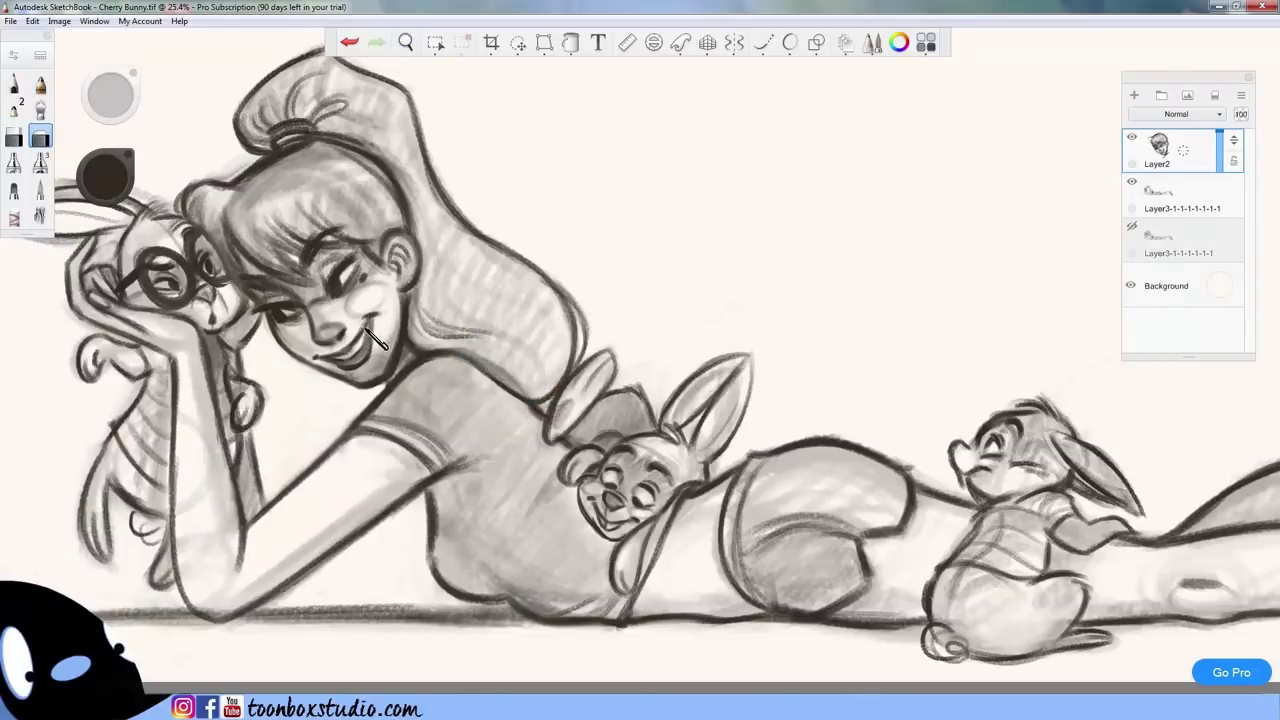
{"action": "key", "text": "s"}
{"action": "key", "text": "s"}
{"action": "key", "text": "e"}
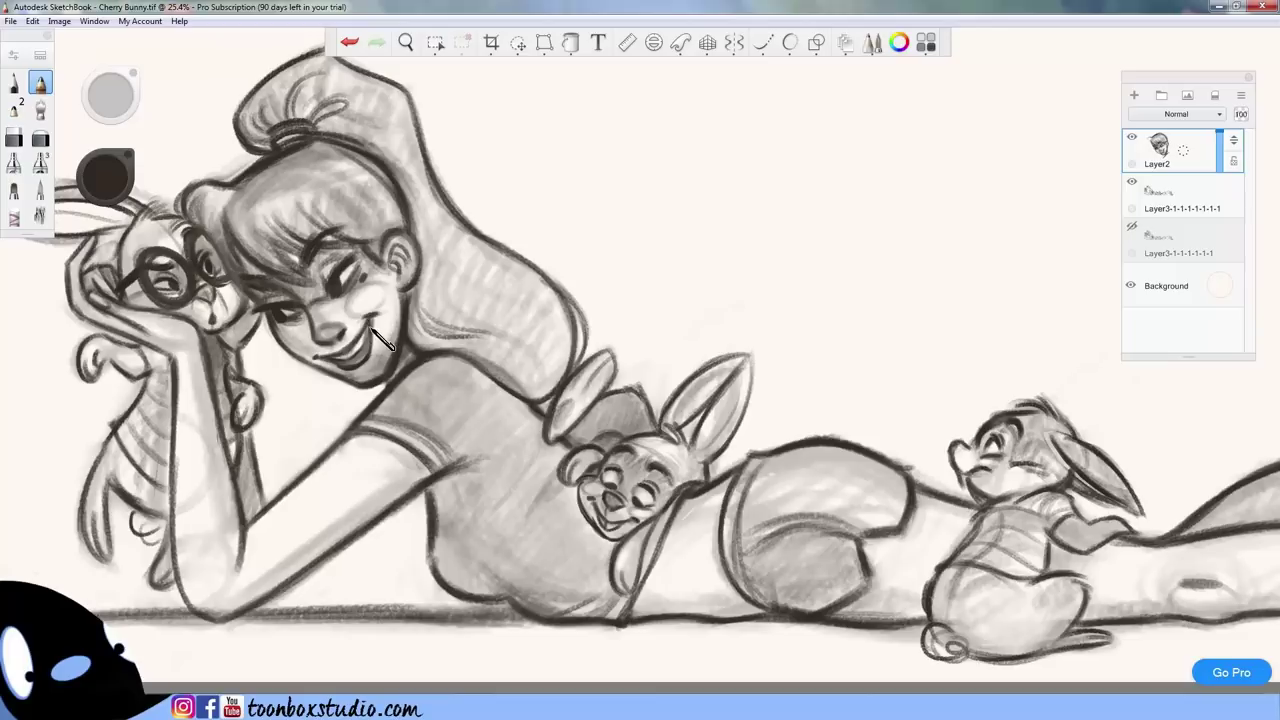
{"action": "key", "text": "ctrl+z"}
{"action": "key", "text": "s"}
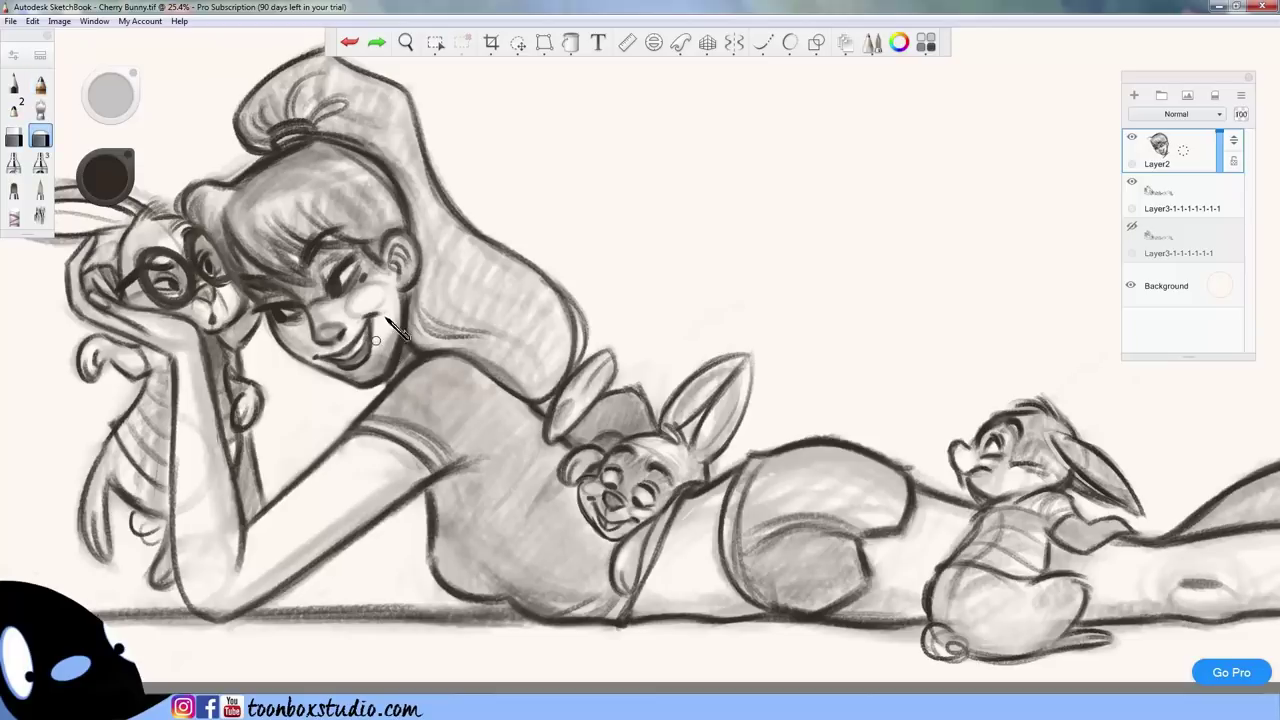
{"action": "key", "text": "e"}
{"action": "scroll", "coordinate": [426, 340], "scroll_direction": "down", "scroll_amount": 3}
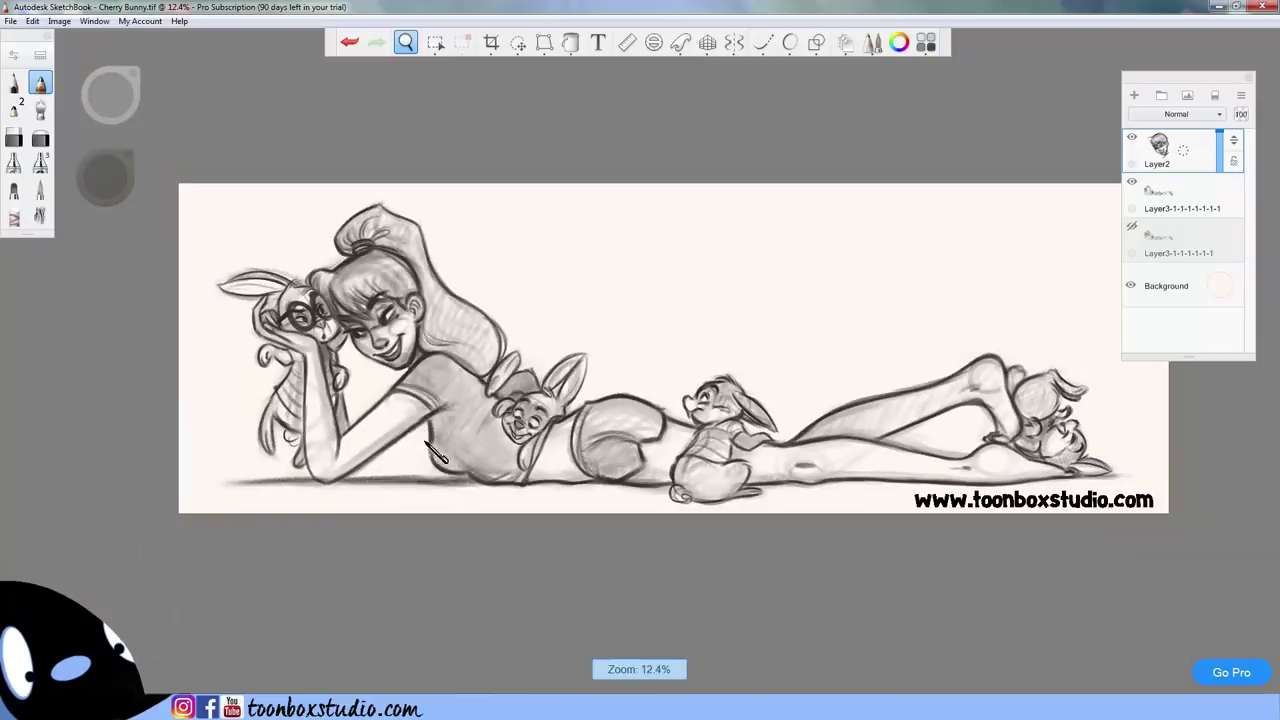
- Touch up the lower lip and chin beneath the woman's smile, cleaning stray edges
{"action": "scroll", "coordinate": [428, 444], "scroll_direction": "up", "scroll_amount": 3}
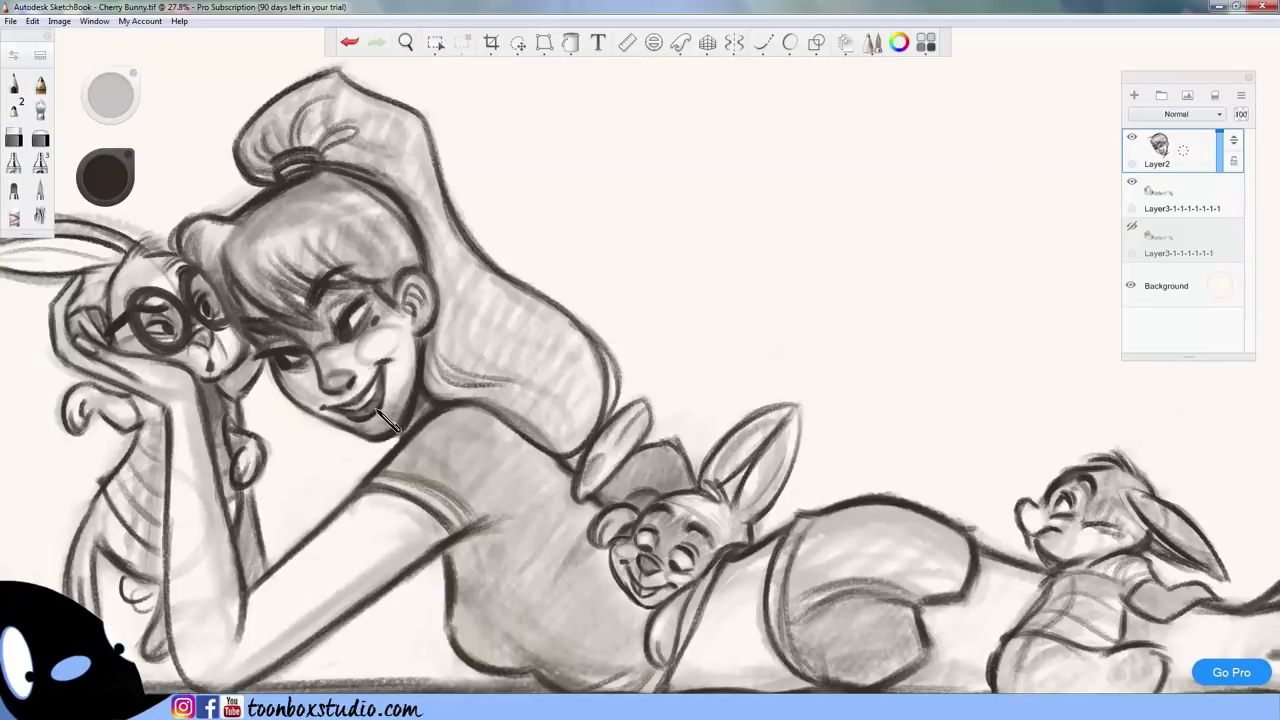
{"action": "key", "text": "e"}
{"action": "scroll", "coordinate": [440, 410], "scroll_direction": "down", "scroll_amount": 4}
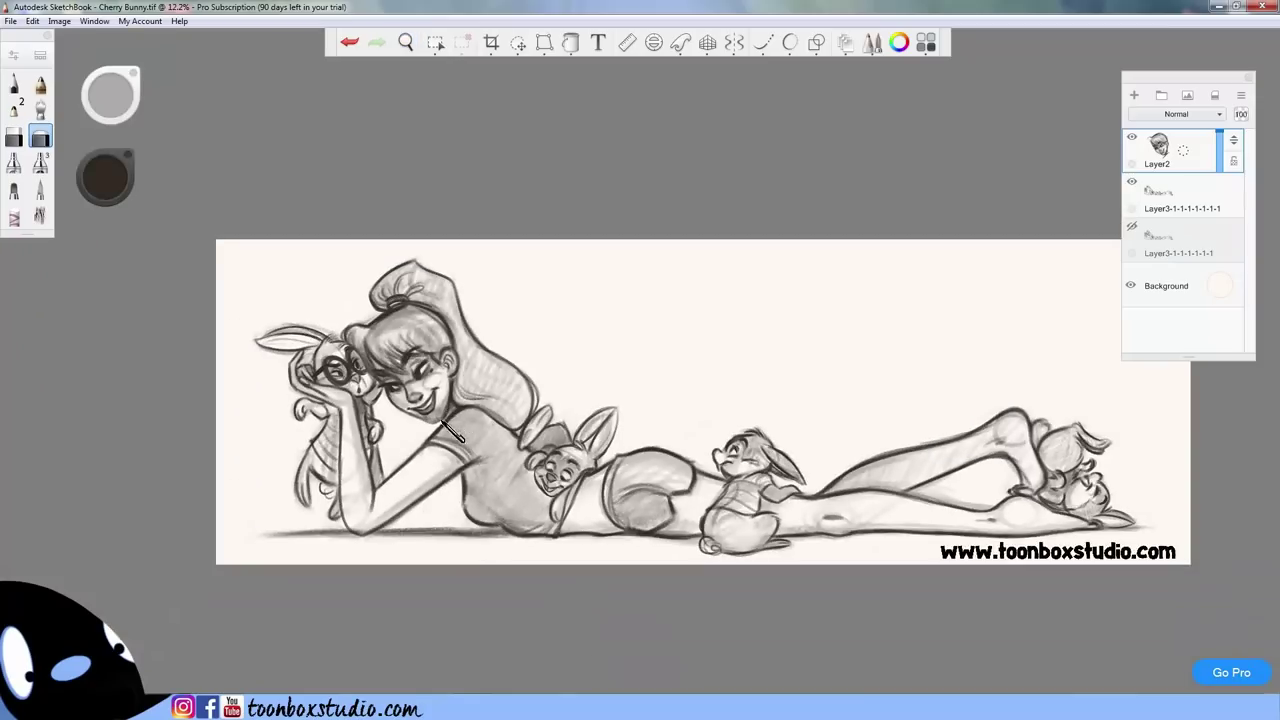
{"action": "key", "text": "e"}
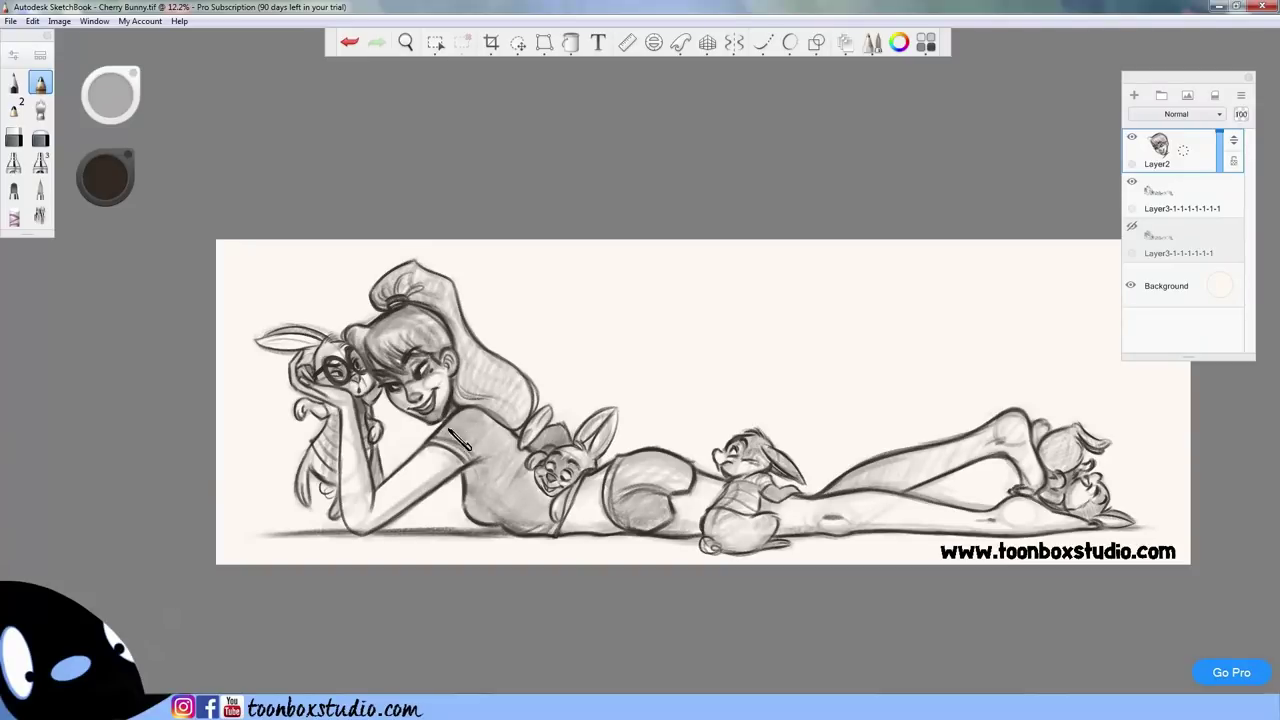
{"action": "key", "text": "e"}
{"action": "key", "text": "e"}
{"action": "key", "text": "e"}
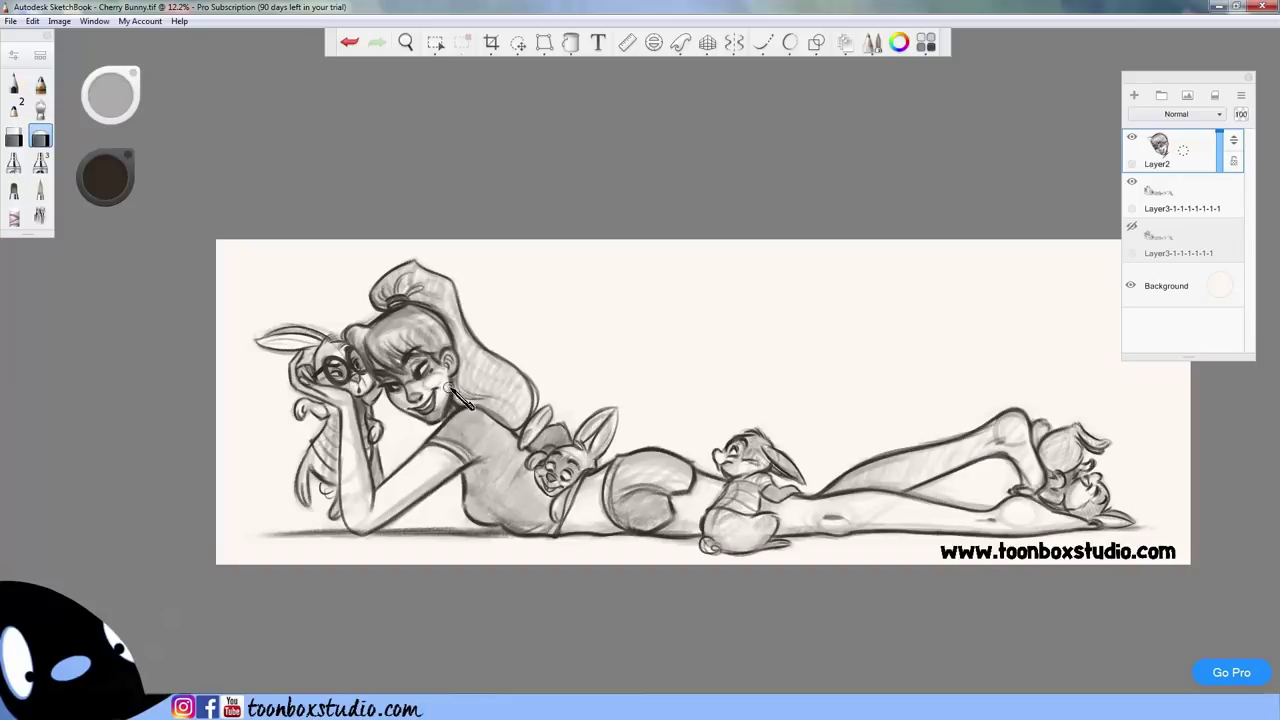
- Clean up the woman's cheek and jaw edges with small erased and redrawn strokes
{"action": "key", "text": "e"}
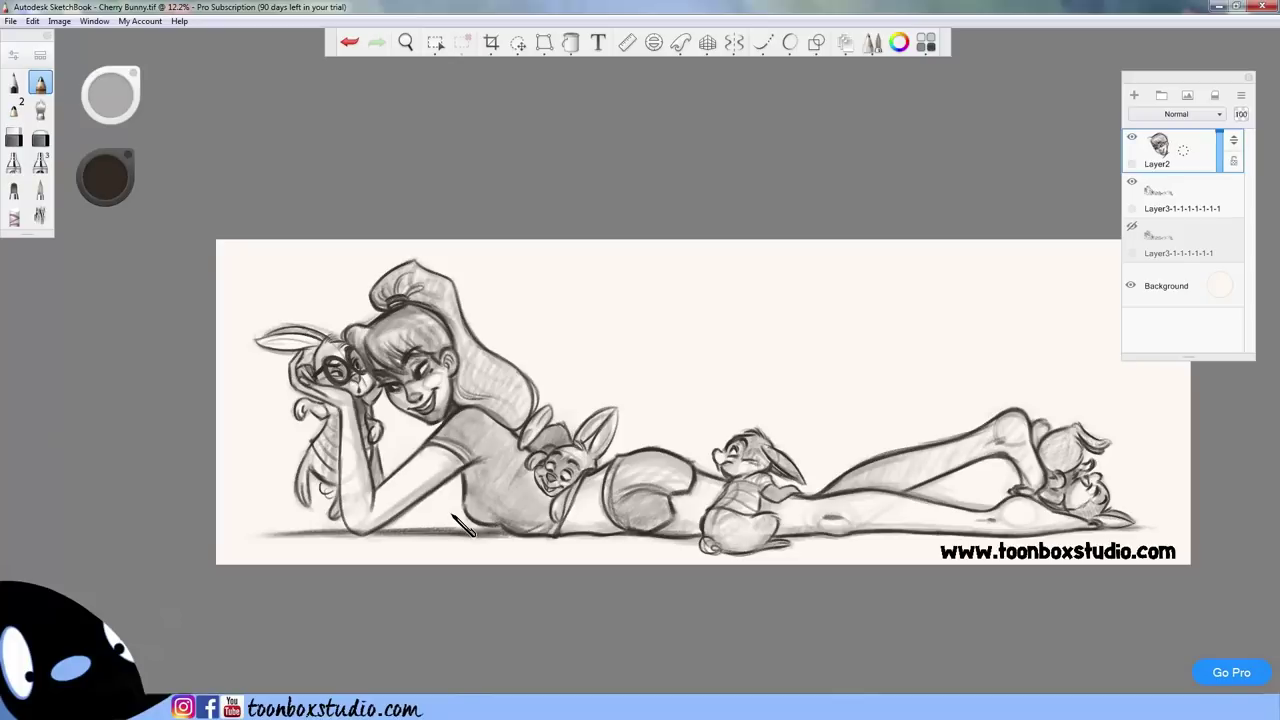
{"action": "key", "text": "e"}
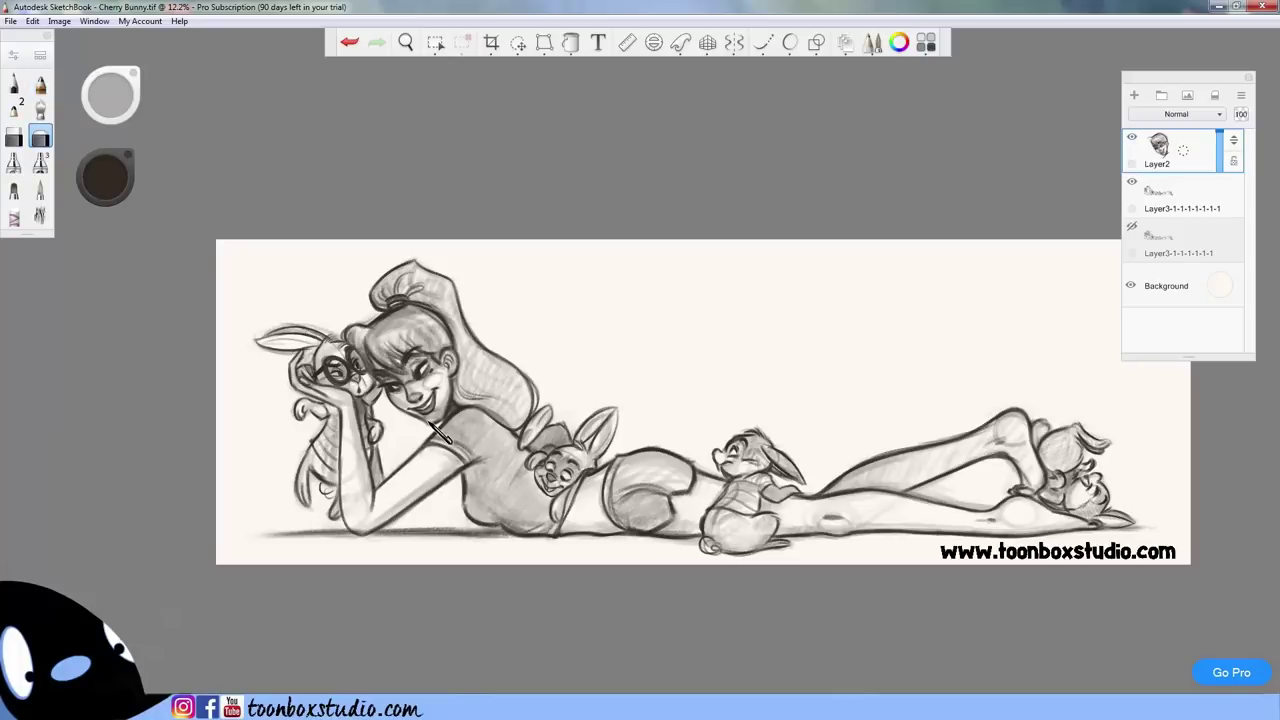
{"action": "key", "text": "e"}
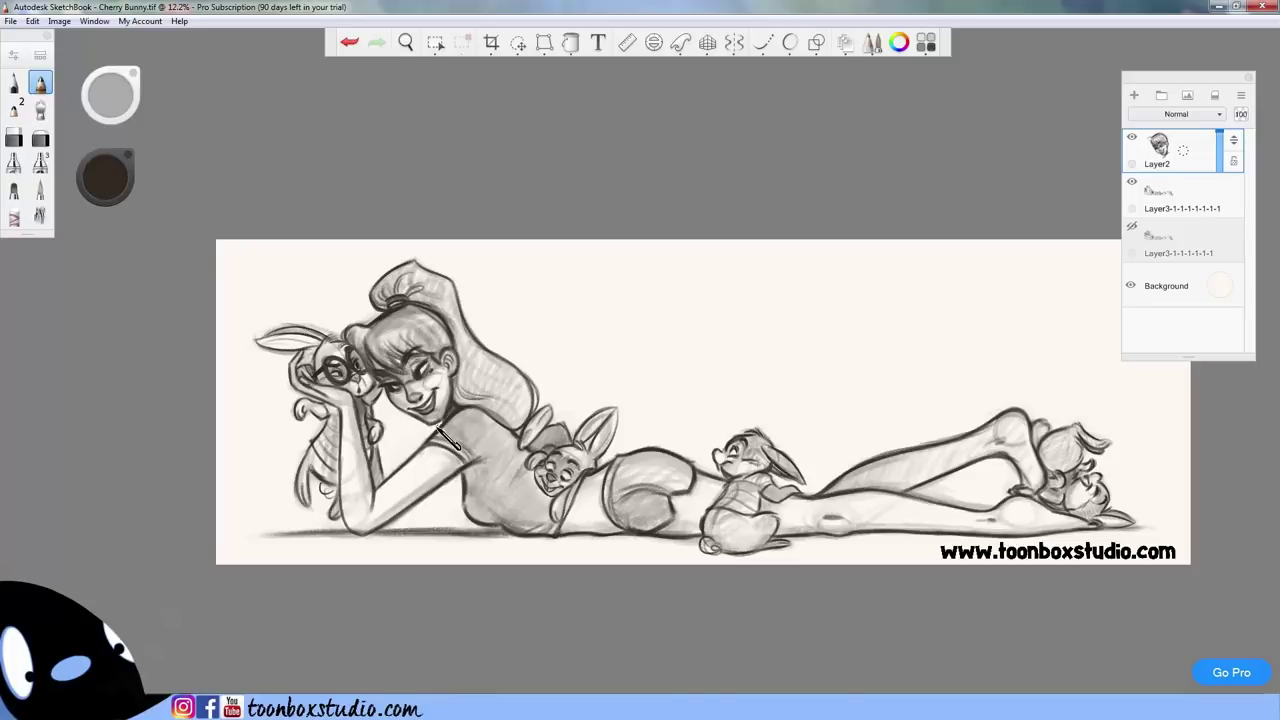
{"action": "key", "text": "e"}
{"action": "key", "text": "e"}
{"action": "key", "text": "e"}
- Erase and redraw the woman's jaw and chin contour as a cleaner line below the mouth
{"action": "scroll", "coordinate": [476, 416], "scroll_direction": "up", "scroll_amount": 5}
{"action": "key", "text": "e"}
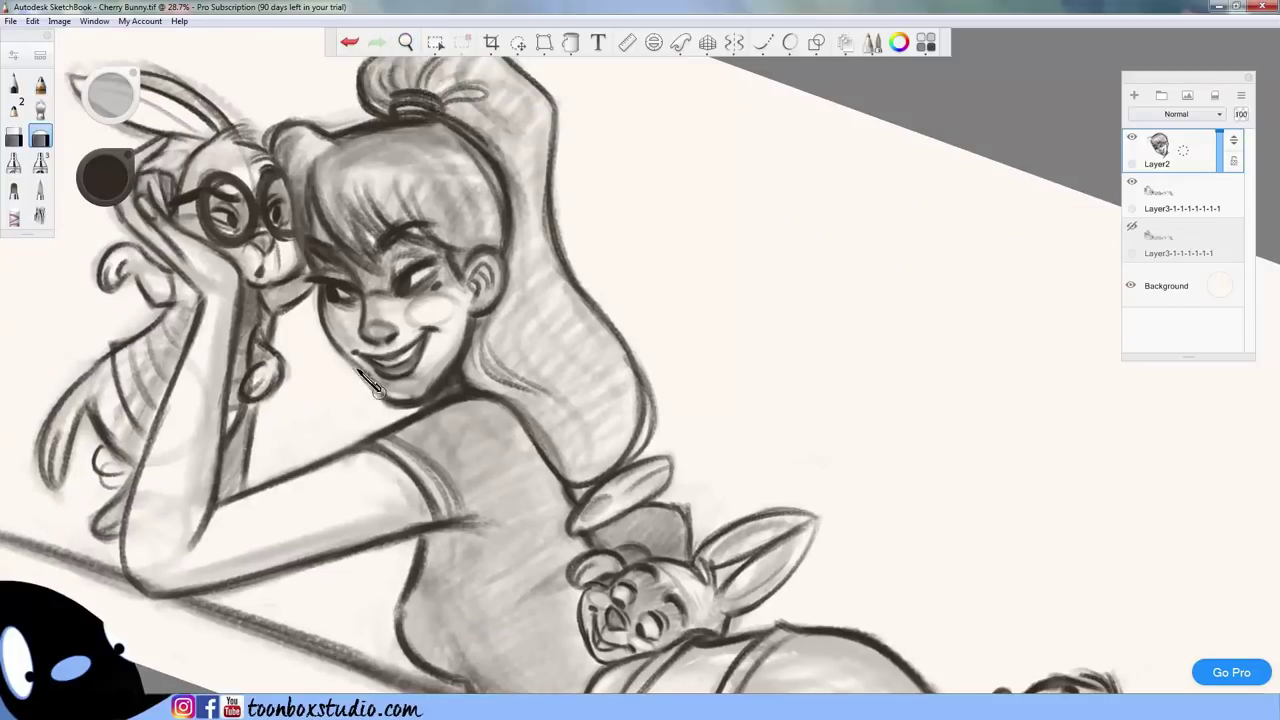
{"action": "key", "text": "e"}
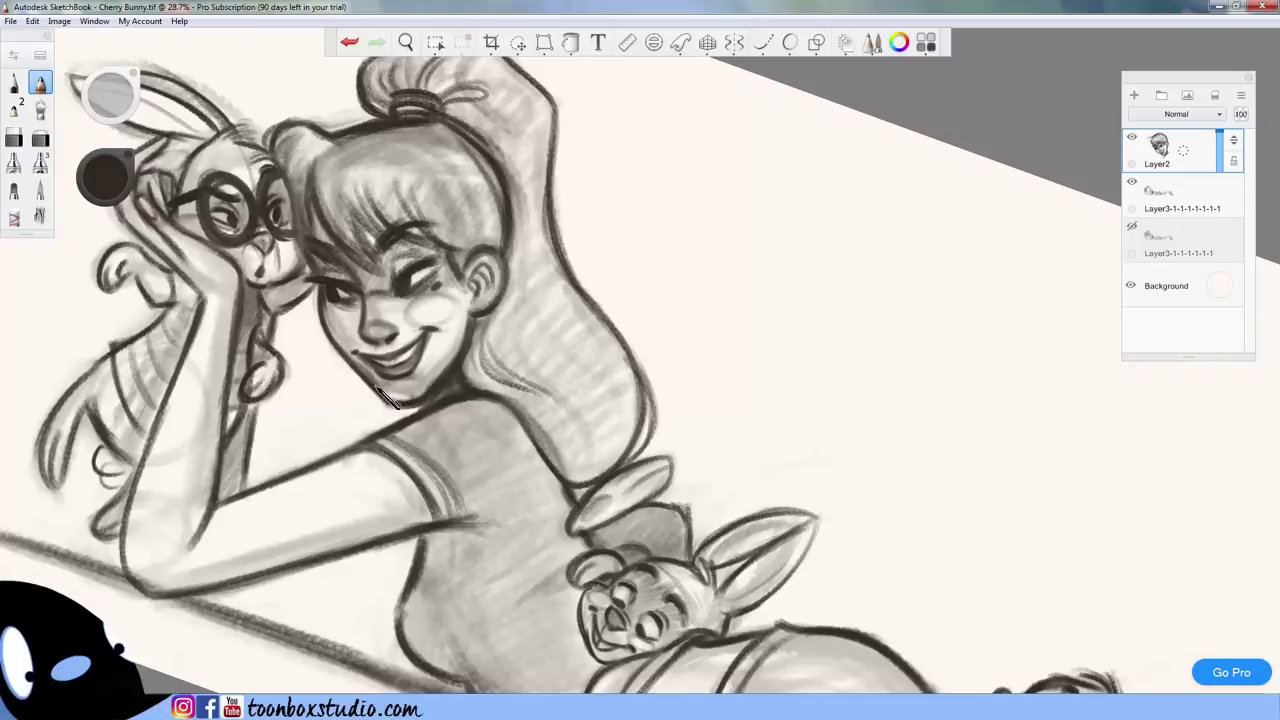
{"action": "key", "text": "ctrl+0"}
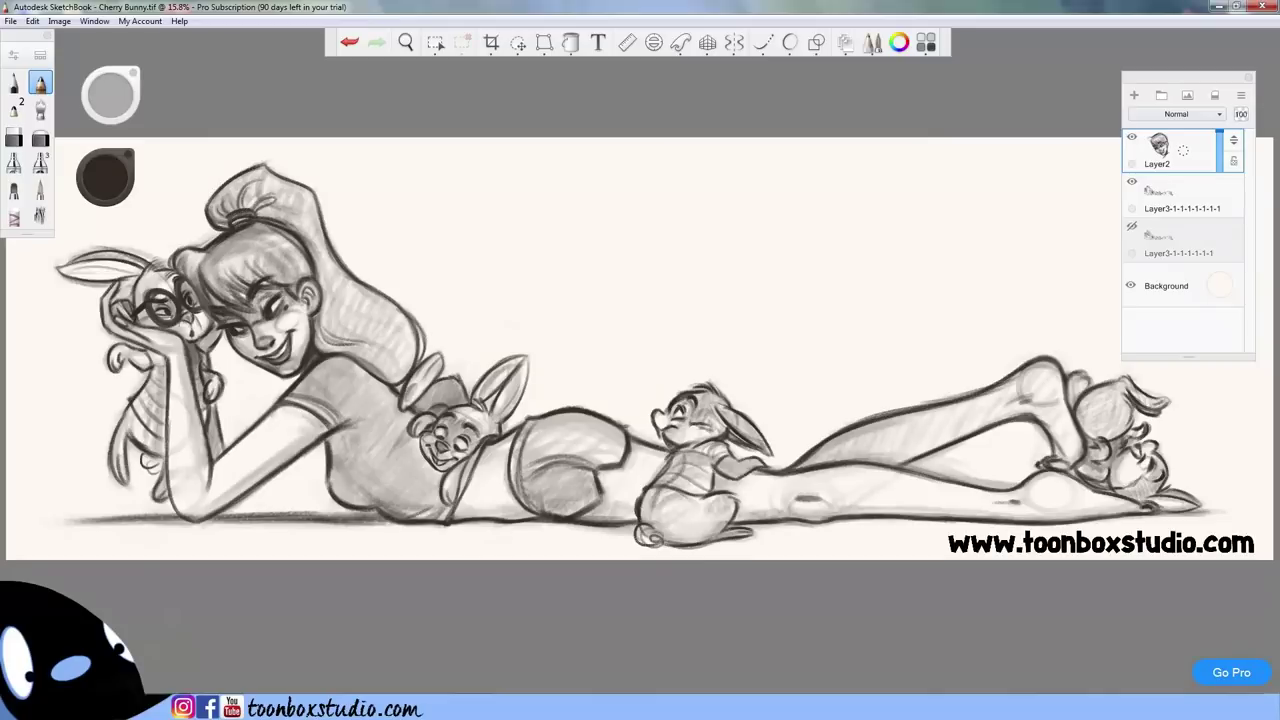
- Touch up the line where the woman's jaw meets her neck and lighten the hair at her crown
{"action": "key", "text": "space"}
{"action": "mouse_move", "coordinate": [514, 417]}
{"action": "left_mouse_down"}
{"action": "mouse_move", "coordinate": [560, 440]}
{"action": "mouse_move", "coordinate": [632, 515]}
{"action": "left_mouse_up"}
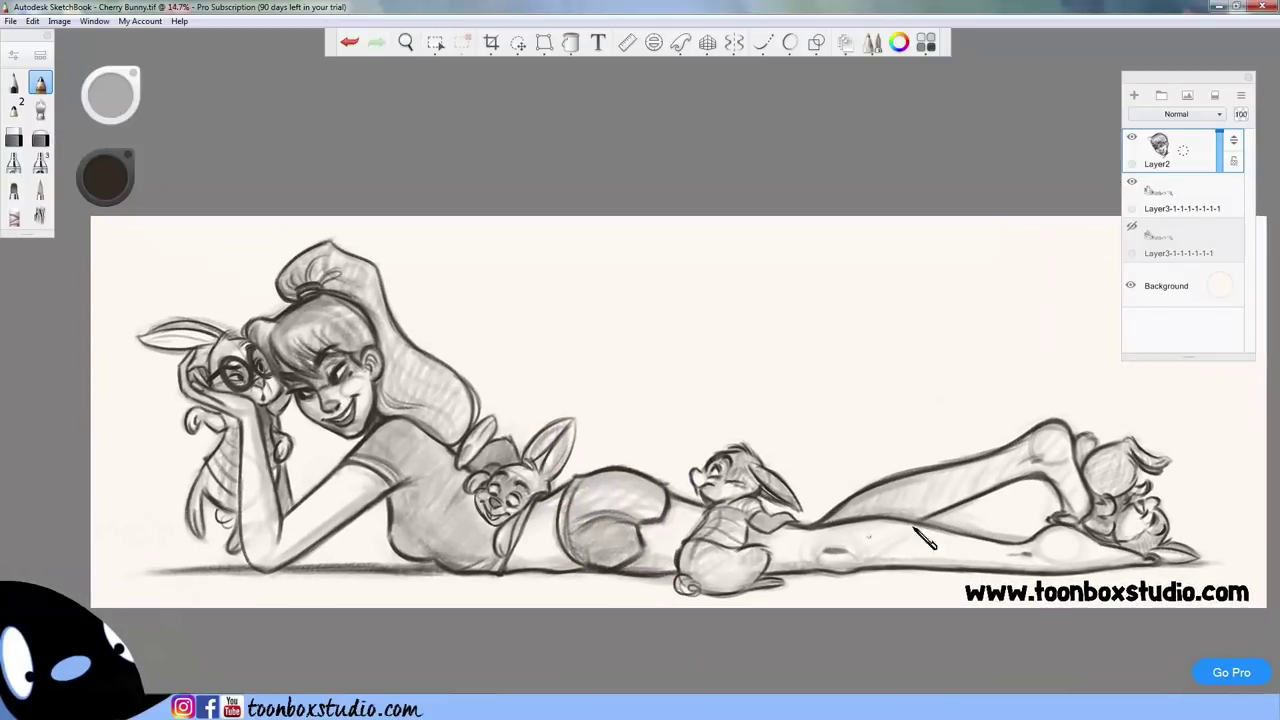
{"action": "key", "text": "space"}
{"action": "key", "text": "space"}
{"action": "key", "text": "space"}
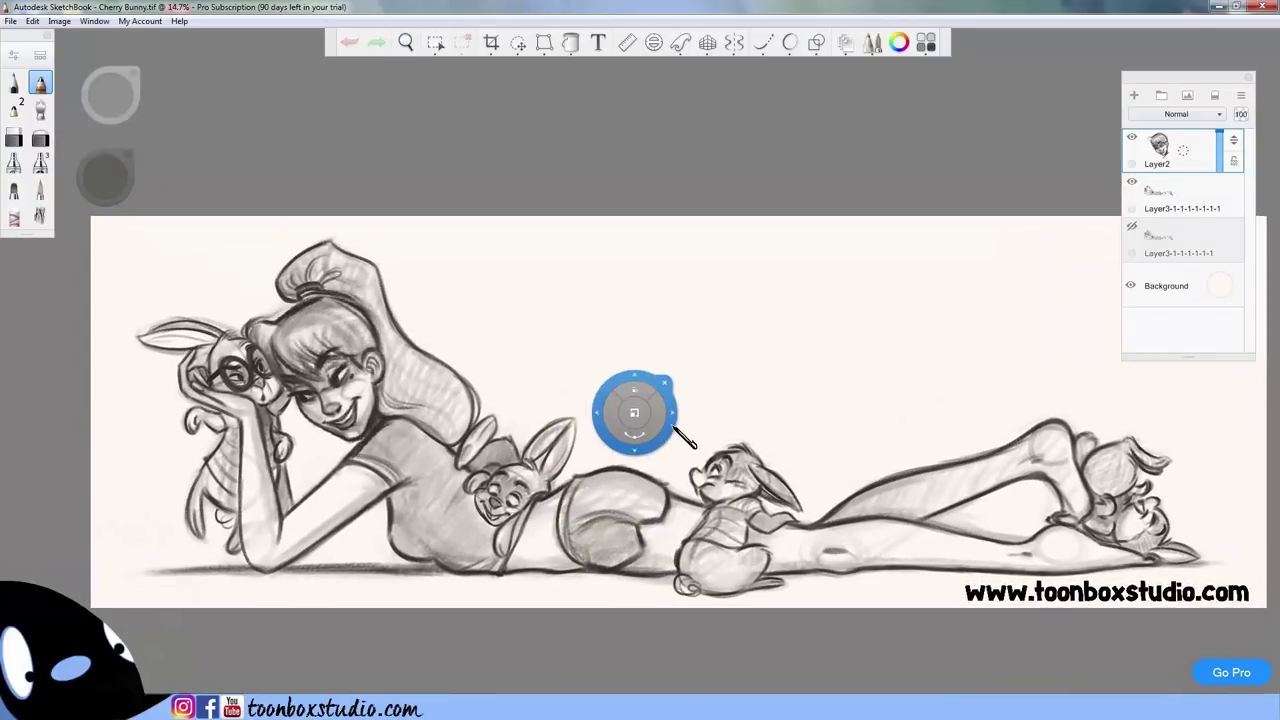
{"action": "key", "text": "e"}
{"action": "key", "text": "b"}
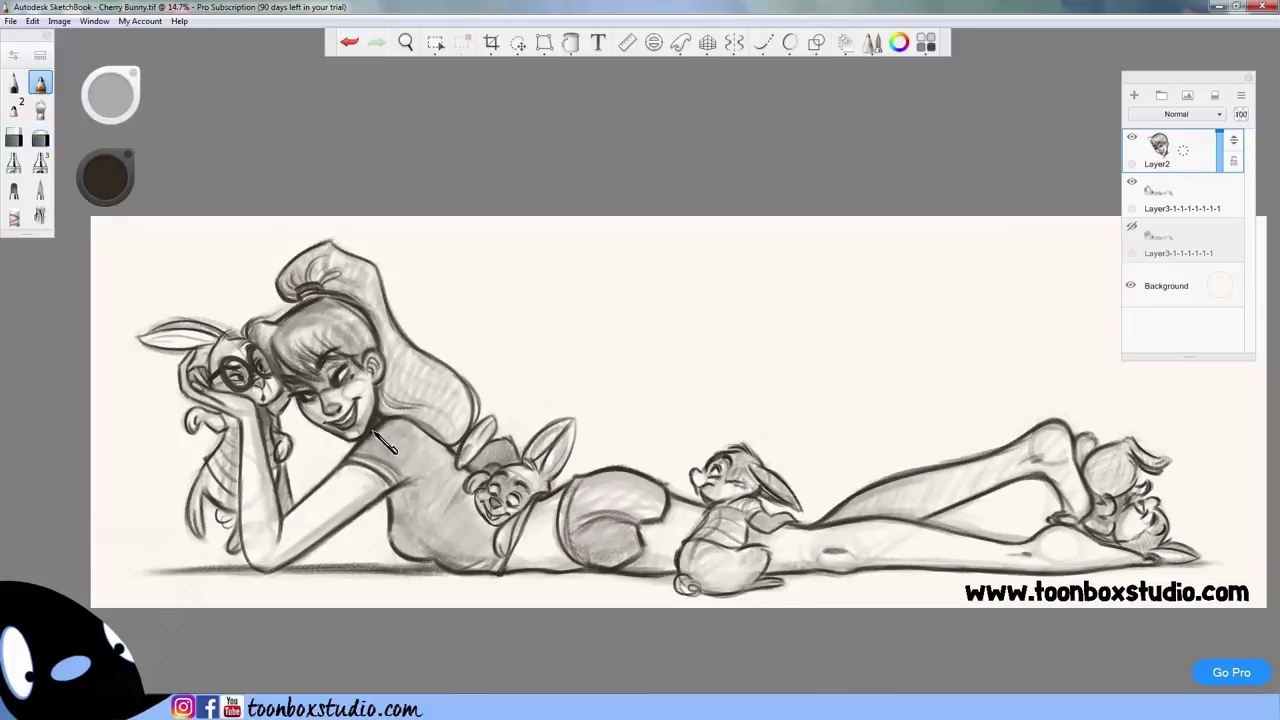
{"action": "key", "text": "e"}
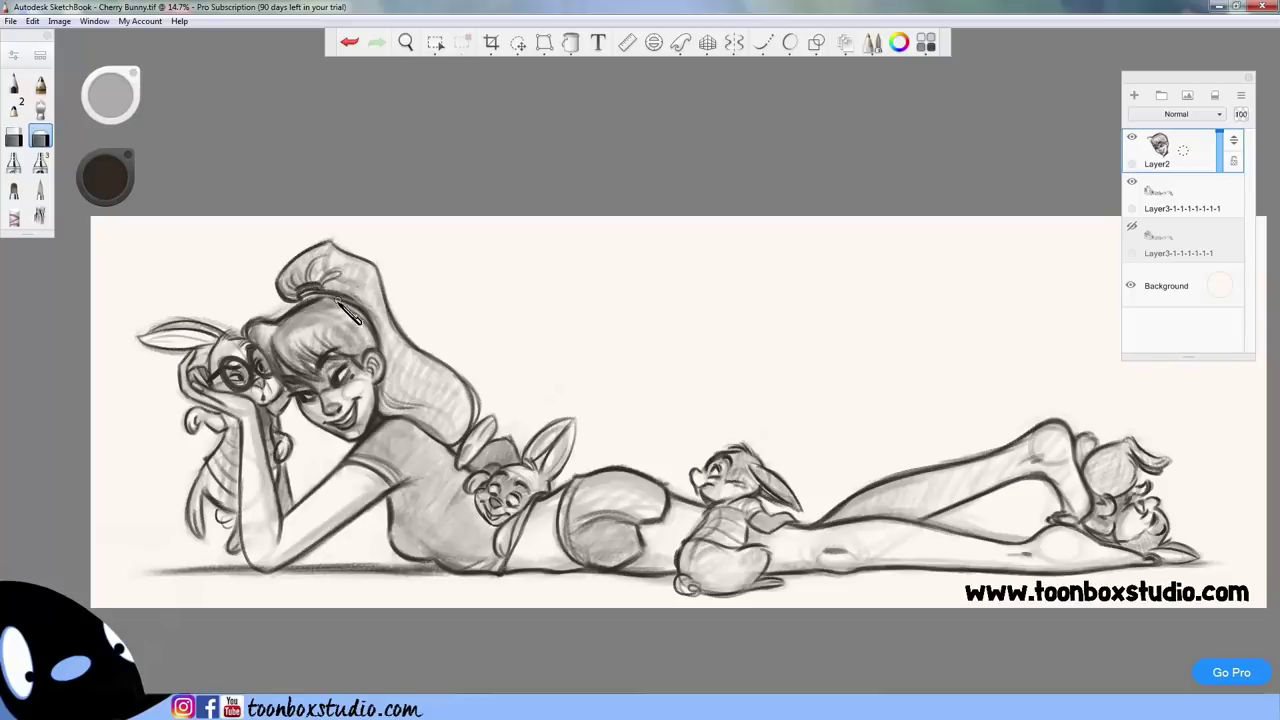
{"action": "key", "text": "b"}
- Merge Layer2 down into the full drawing layer Layer3-1-1-1-1-1-1-1
{"action": "key", "text": "Page_Down"}
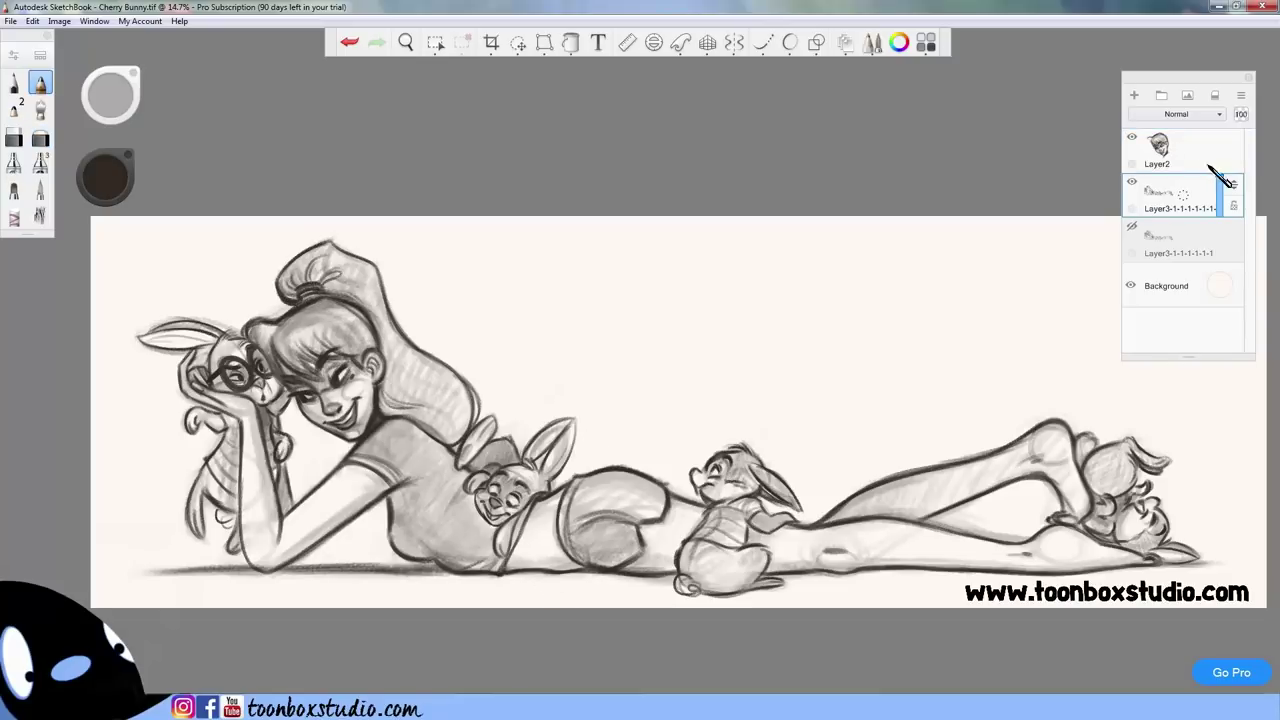
{"action": "left_click", "coordinate": [1207, 165]}
{"action": "key", "text": "ctrl+e"}
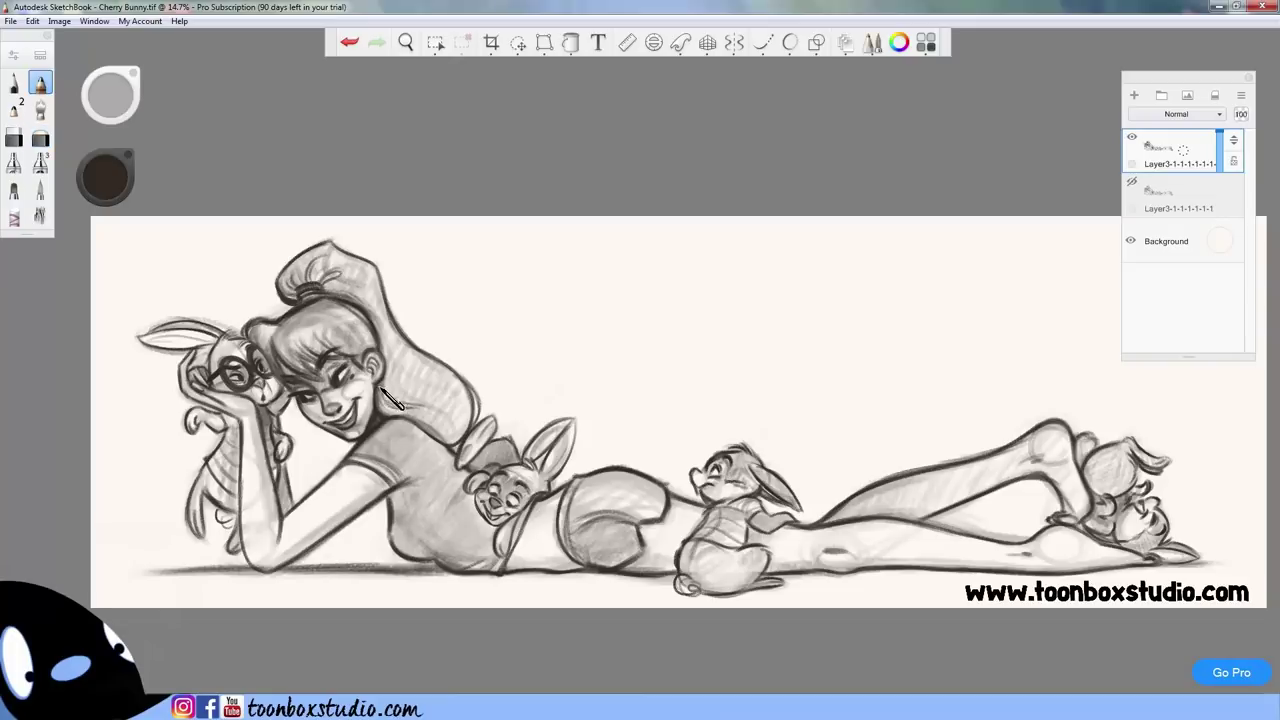
- Deepen the shading of the woman's ponytail behind her head and clean up its highlights
{"action": "key", "text": "e"}
{"action": "key", "text": "s"}
{"action": "key", "text": "s"}
{"action": "key", "text": "e"}
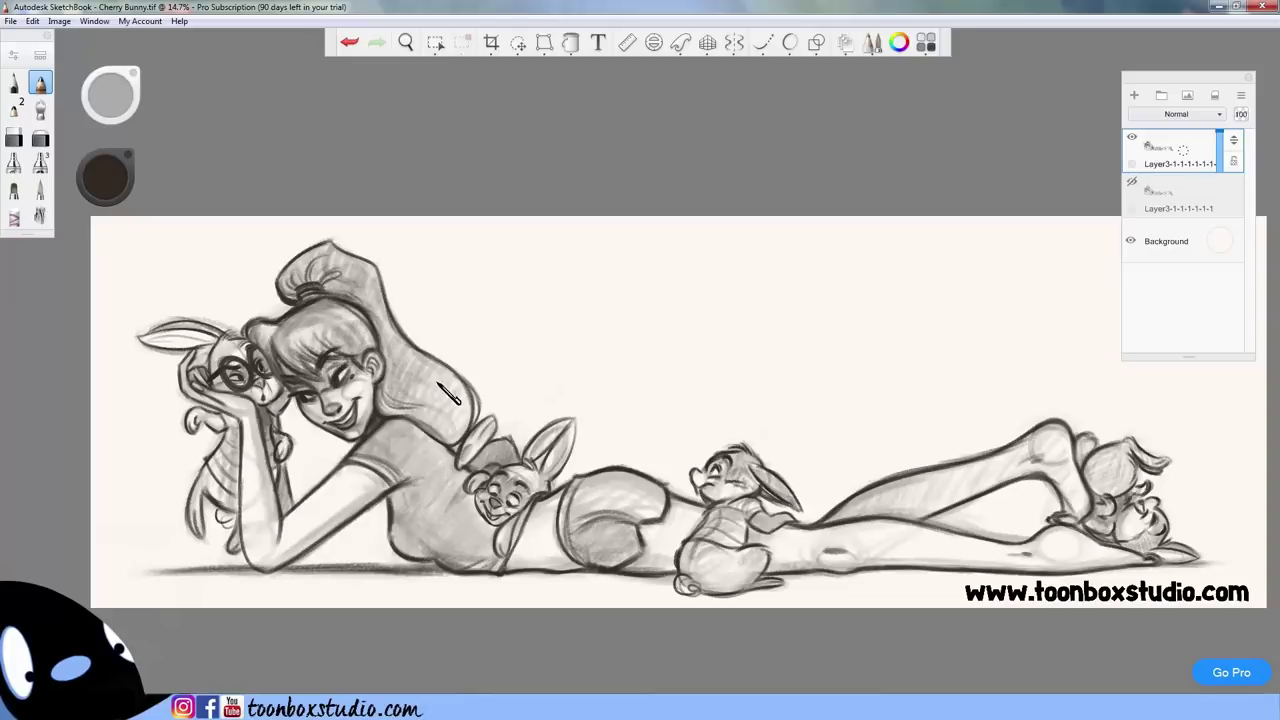
{"action": "key", "text": "b"}
- Duplicate the merged drawing layer and hide the lower copy
{"action": "scroll", "coordinate": [600, 543], "scroll_direction": "down", "scroll_amount": 1}
{"action": "left_click_drag", "start_coordinate": [1156, 139], "coordinate": [1140, 186]}
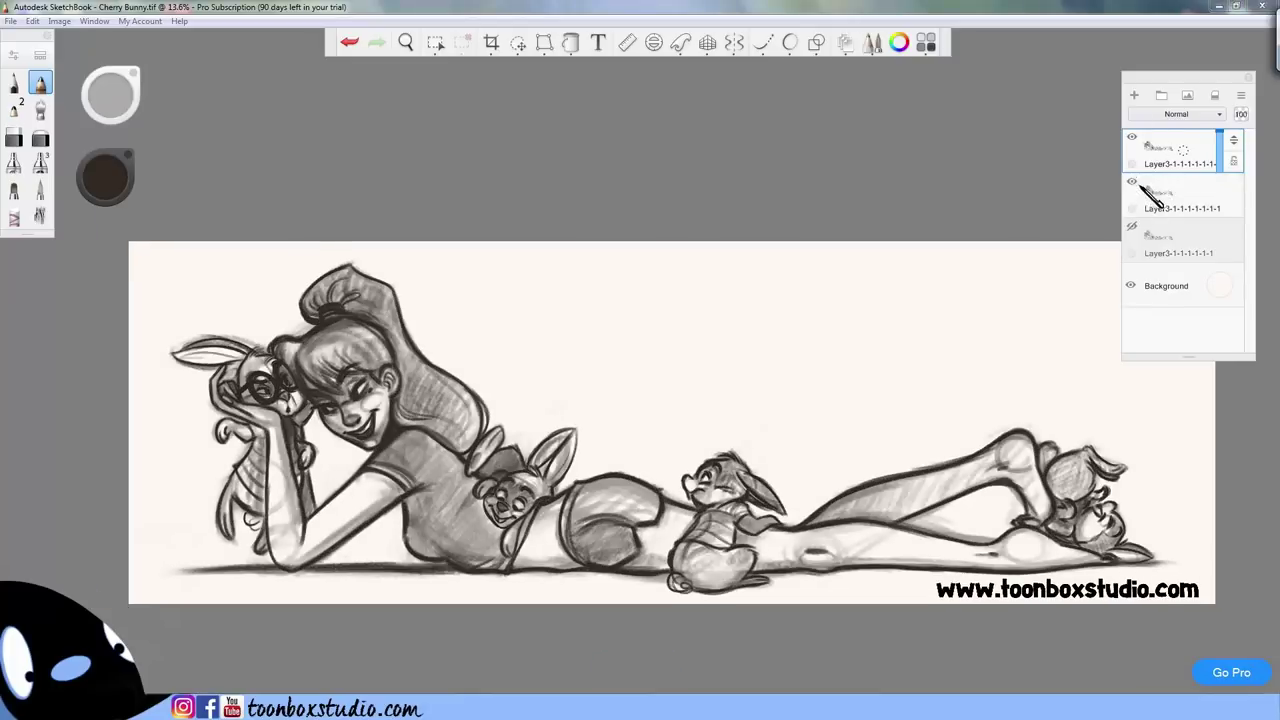
{"action": "left_click", "coordinate": [1134, 183]}
- Erase the woman's eyes on the top drawing layer and redraw them more open with dark pupils and lashes
{"action": "key", "text": "e"}
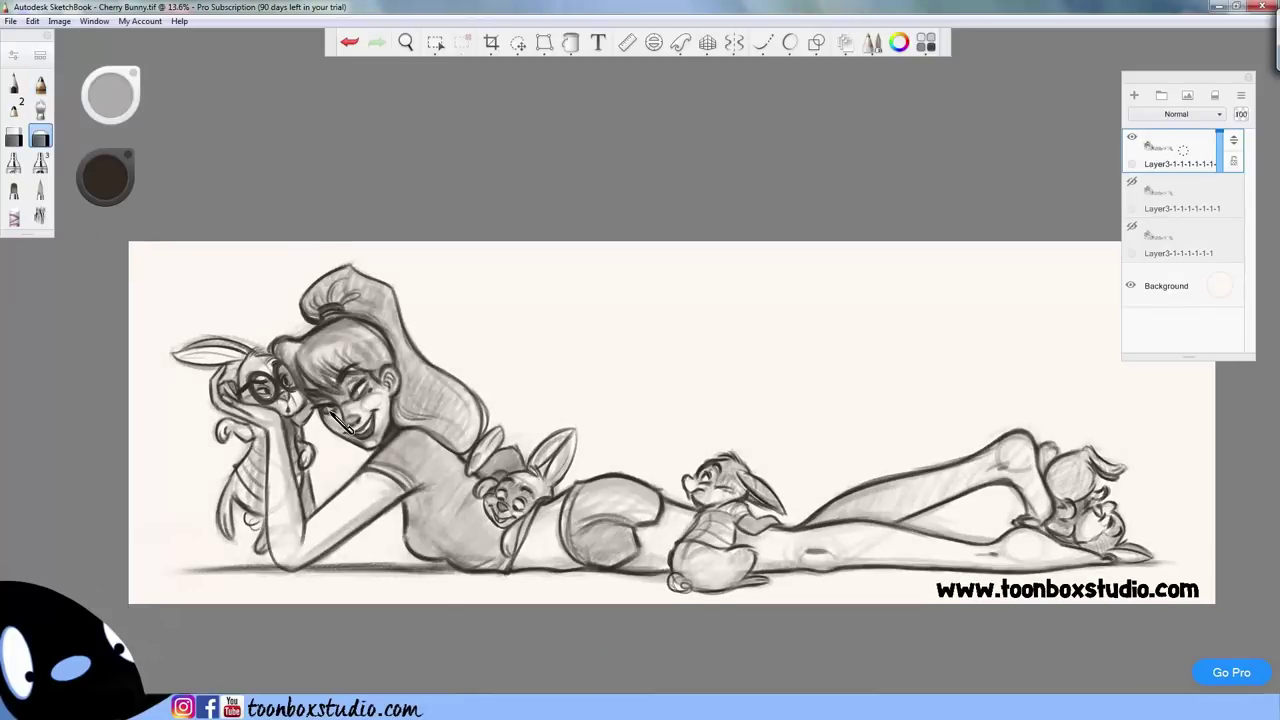
{"action": "key", "text": "e"}
{"action": "left_click_drag", "start_coordinate": [361, 390], "coordinate": [364, 391]}
{"action": "key", "text": "b"}
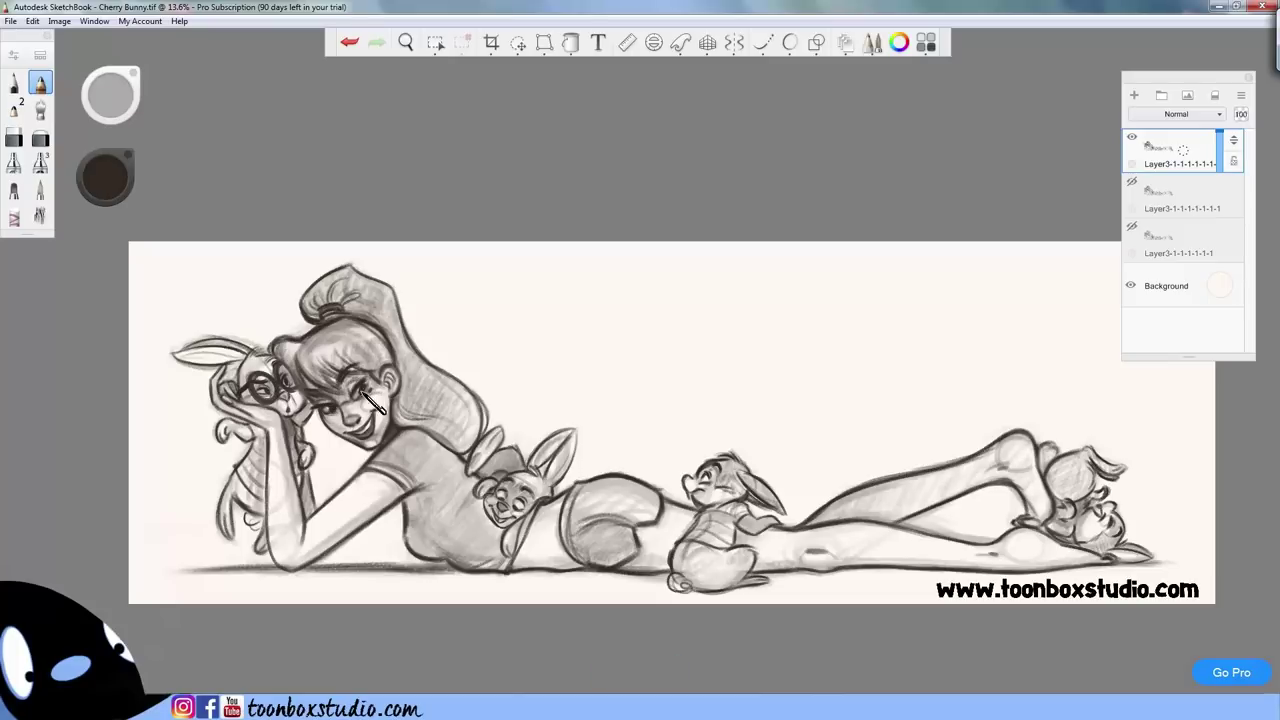
{"action": "key", "text": "b"}
{"action": "key", "text": "e"}
{"action": "key", "text": "e"}
{"action": "key", "text": "e"}
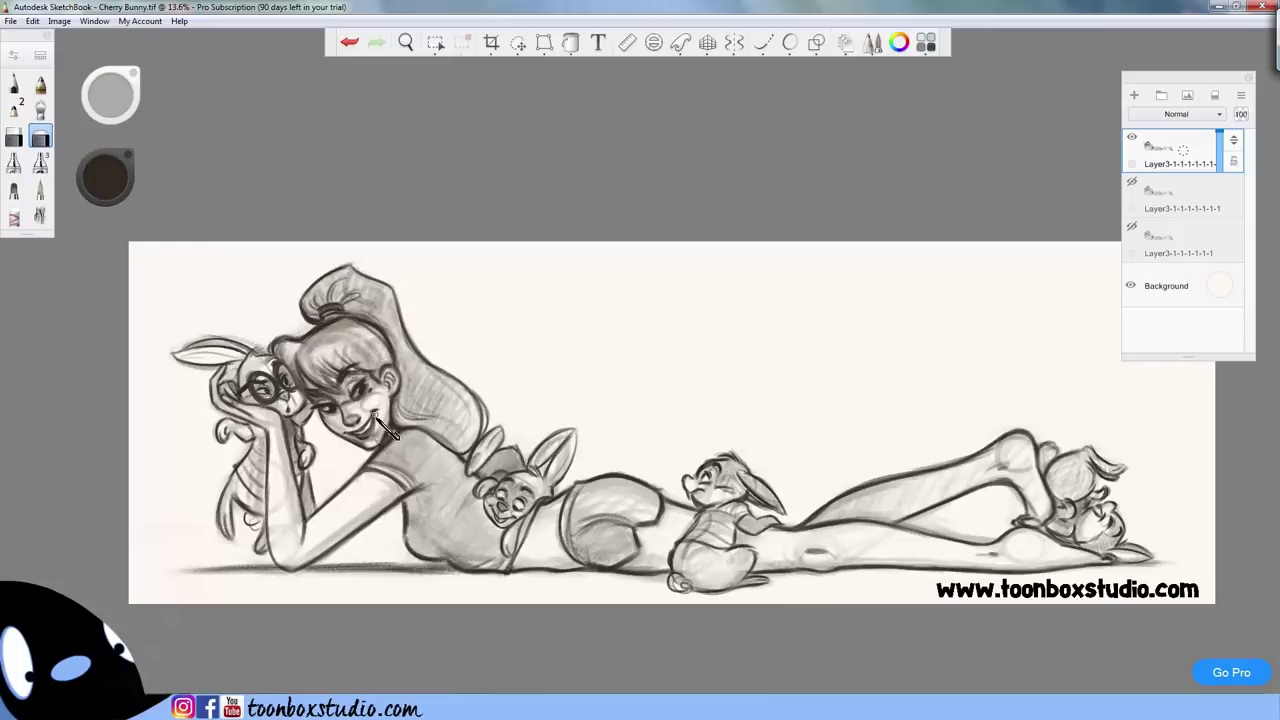
- Refine the woman's smile, cheek and eye shading with alternating drawn and erased strokes
{"action": "key", "text": "e"}
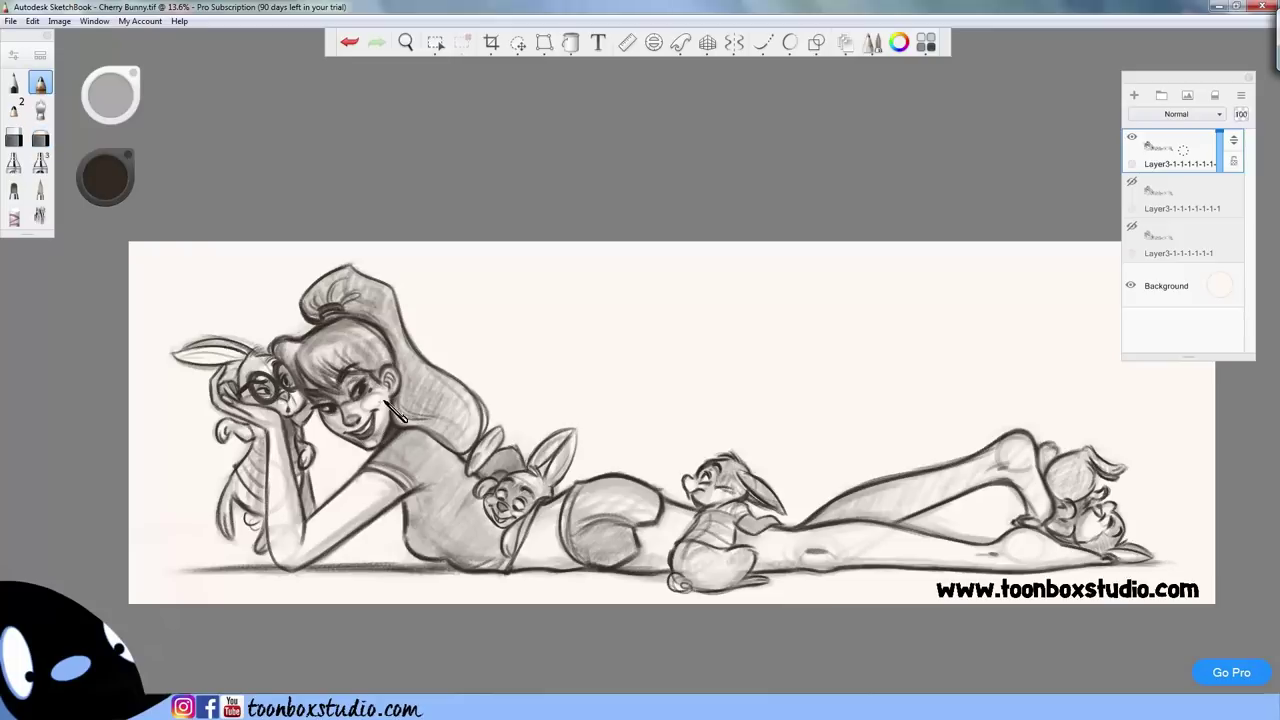
{"action": "key", "text": "e"}
{"action": "key", "text": "e"}
{"action": "key", "text": "e"}
{"action": "key", "text": "e"}
{"action": "key", "text": "e"}
{"action": "key", "text": "e"}
- Compare the reworked face with the previous layer copy by toggling their visibility, and save the drawing
{"action": "left_click", "coordinate": [1132, 137]}
{"action": "left_click", "coordinate": [1132, 182]}
{"action": "left_click", "coordinate": [1132, 182]}
{"action": "left_click", "coordinate": [1132, 137]}
{"action": "key", "text": "ctrl+s"}
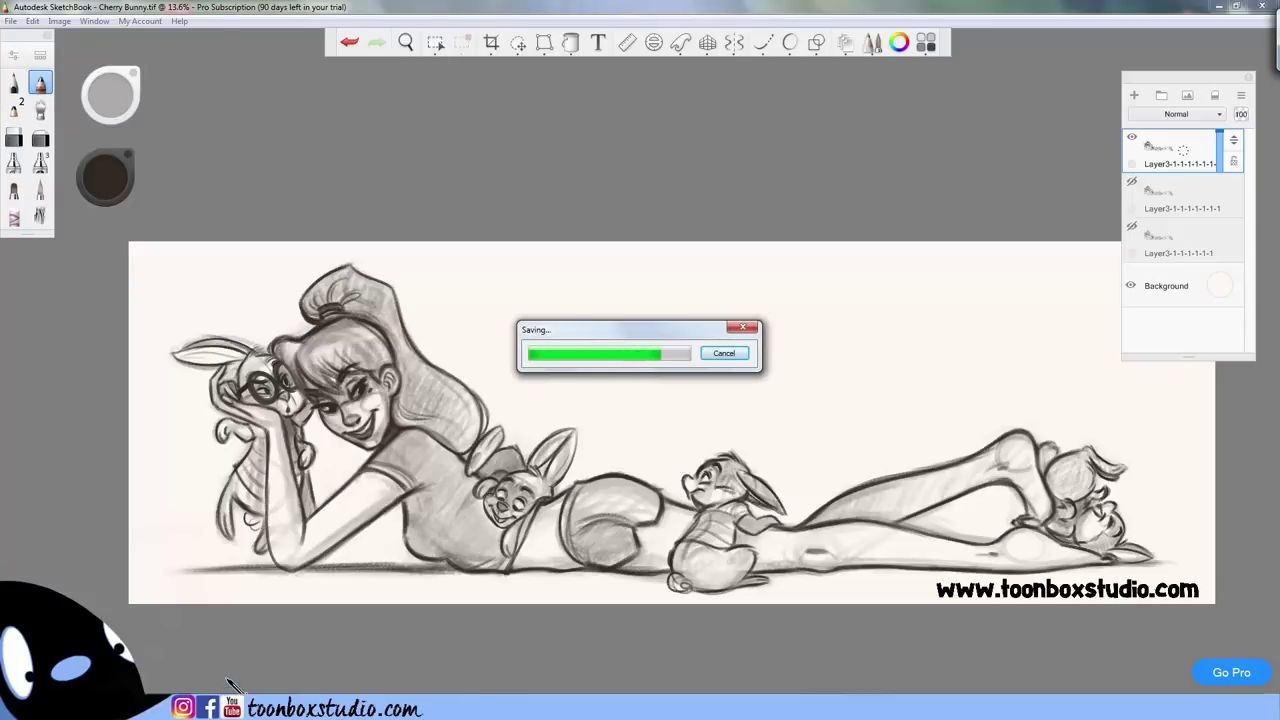